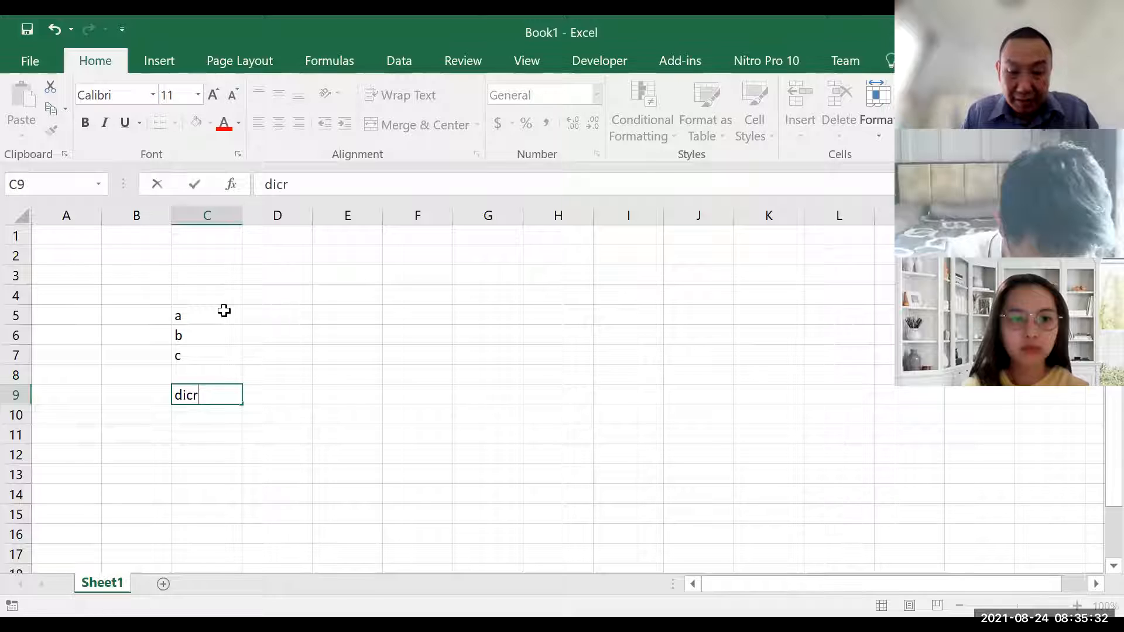
Step: Finish the label in cell C9 and correct its spelling to "discriminant"
key(BackSpace)
text(ant)
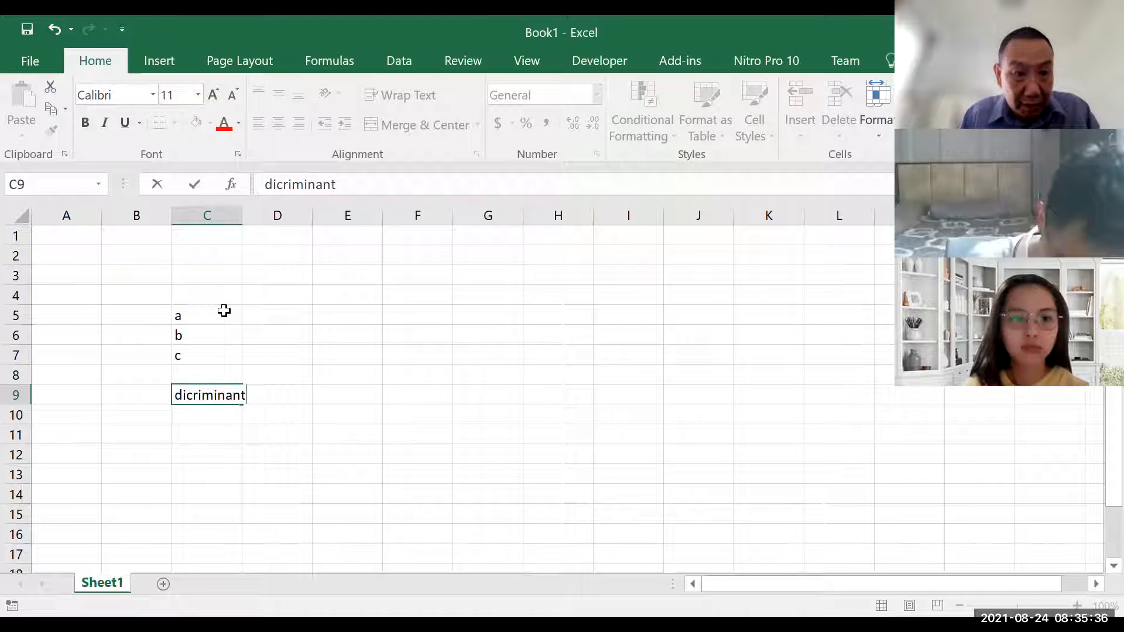
key(Return)
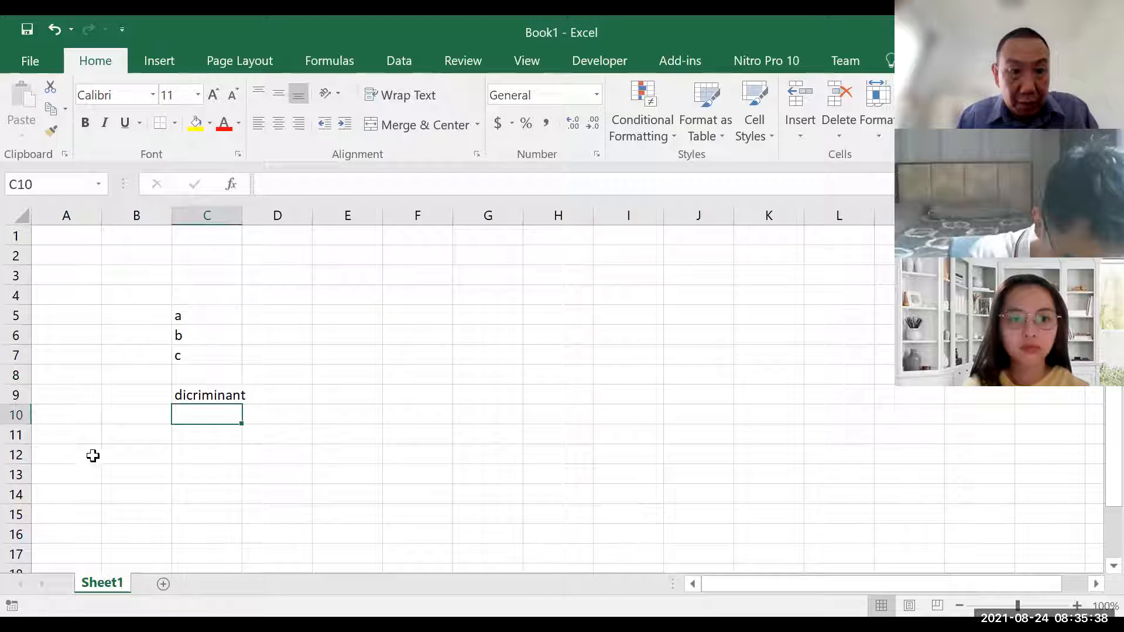
click(211, 398)
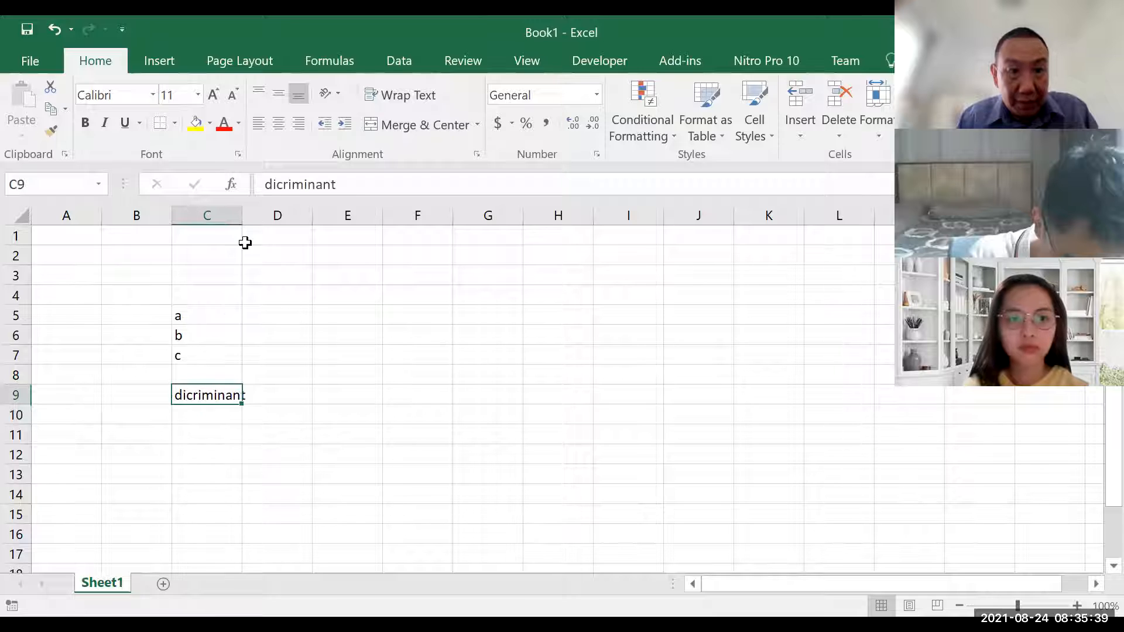
click(274, 184)
text(s)
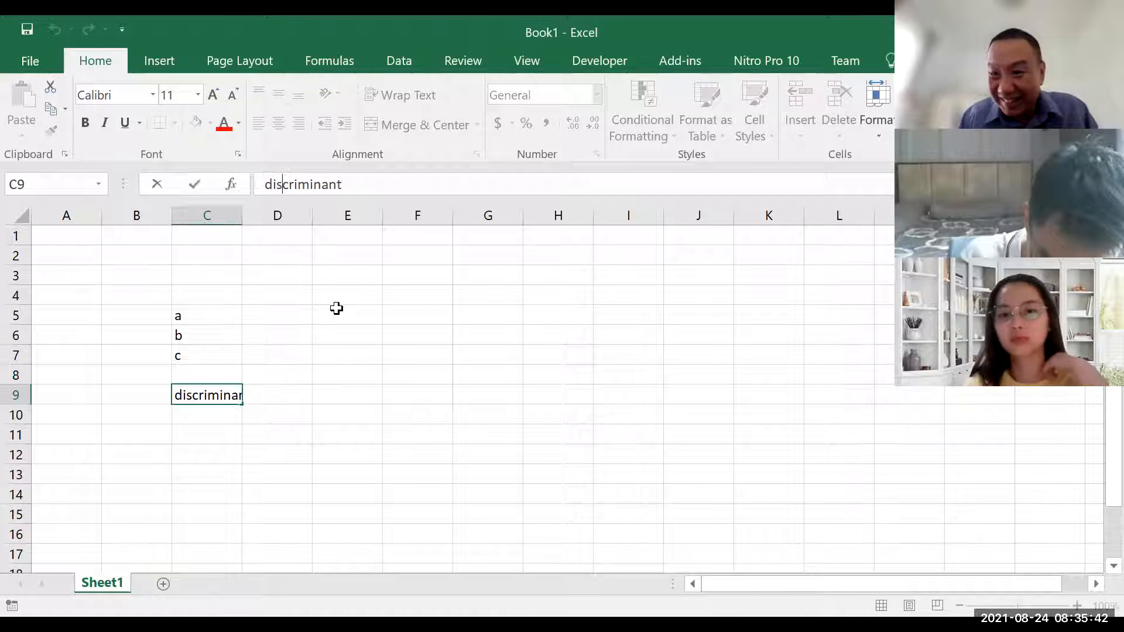
key(Return)
key(Right)
key(Up)
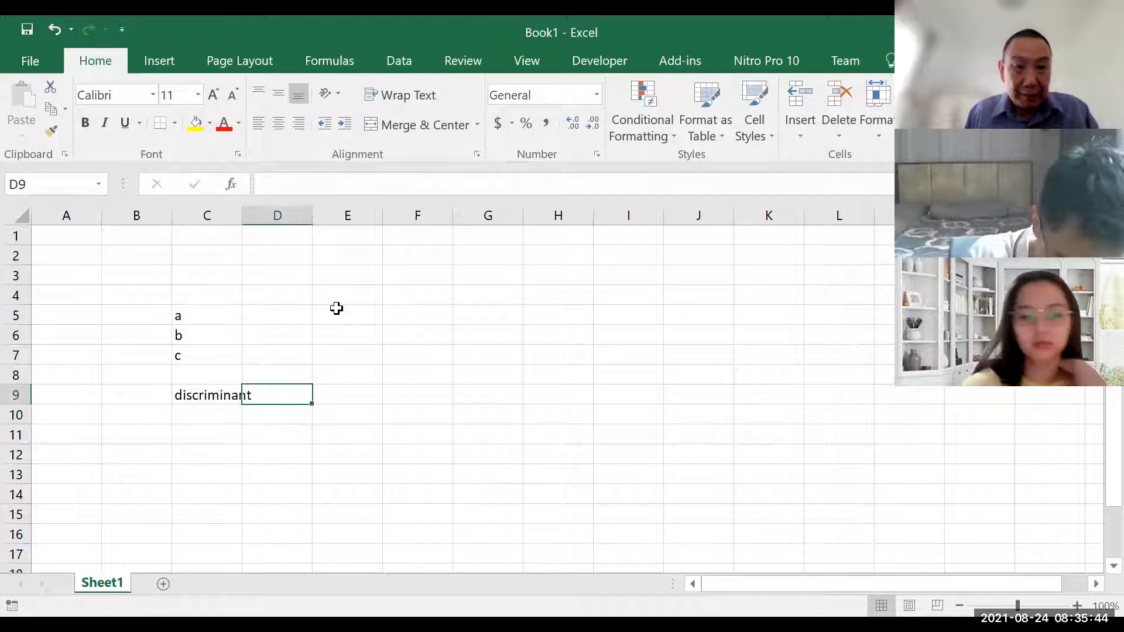
key(Left)
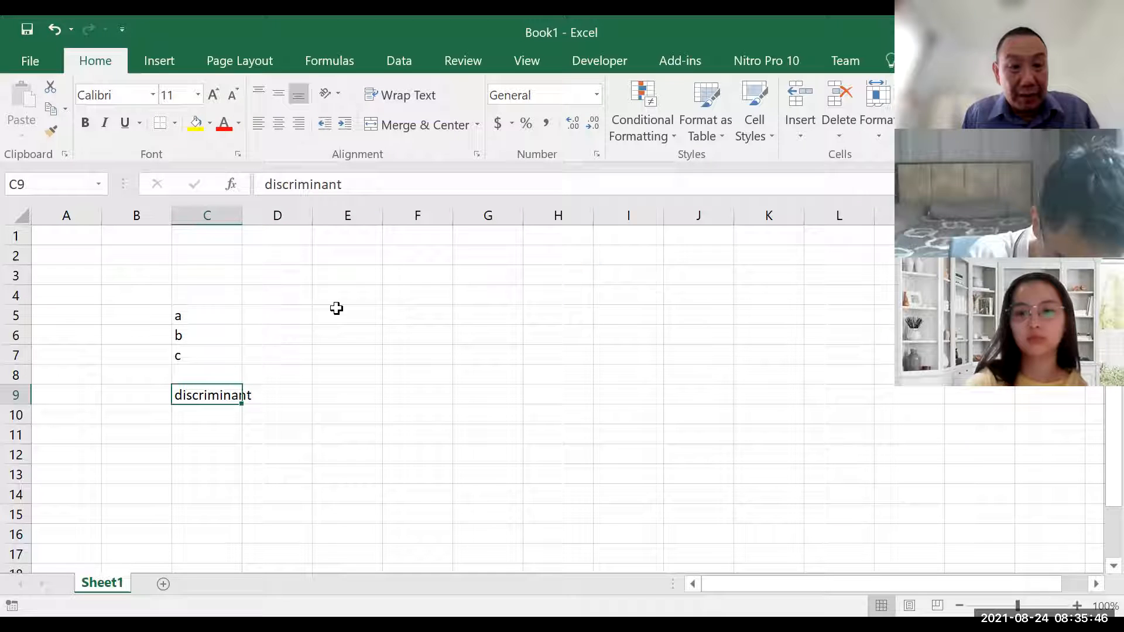
Step: Enter the values 1, 2 and 3 for a, b and c in cells D5 to D7
click(288, 314)
text(1)
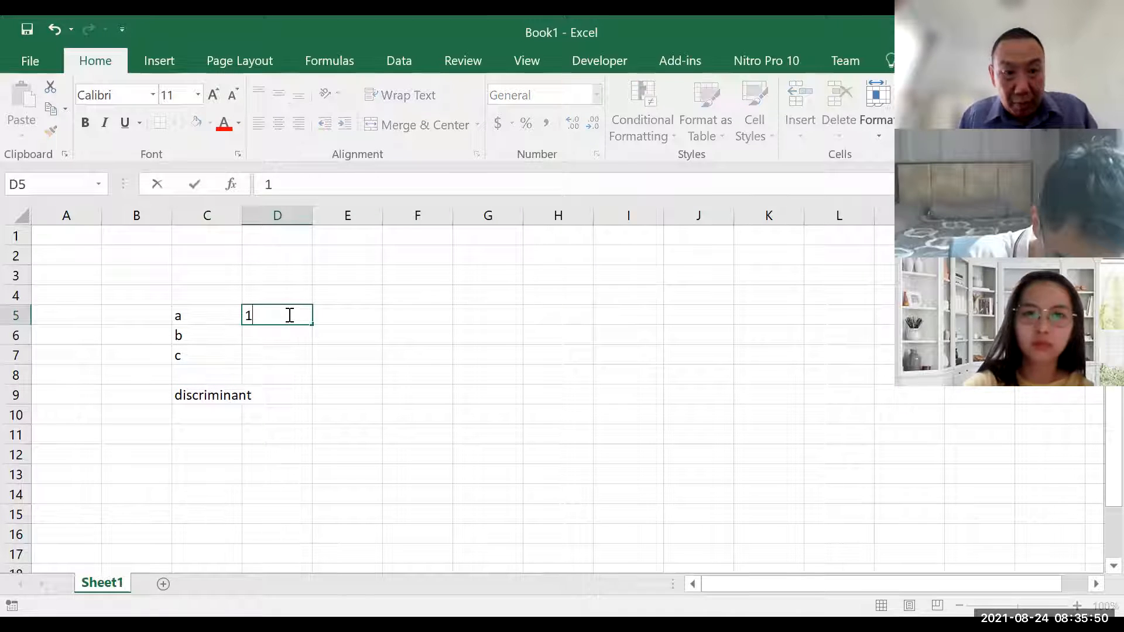
key(Return)
text(2)
key(Return)
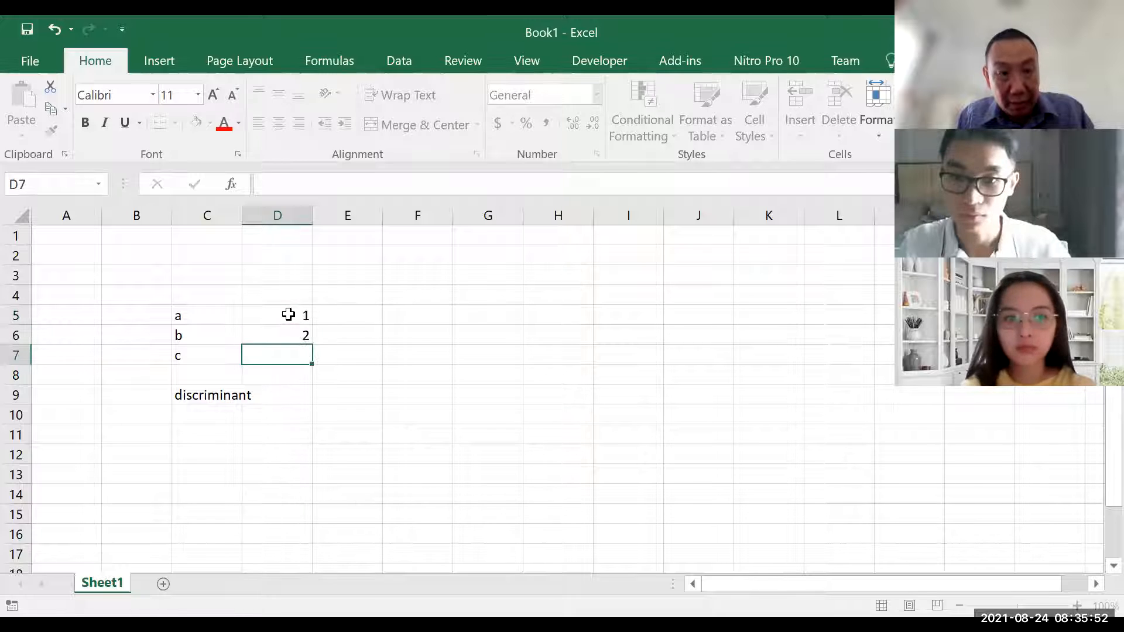
text(3)
key(Return)
Step: Clear the "discriminant" label from cell C9
key(Down)
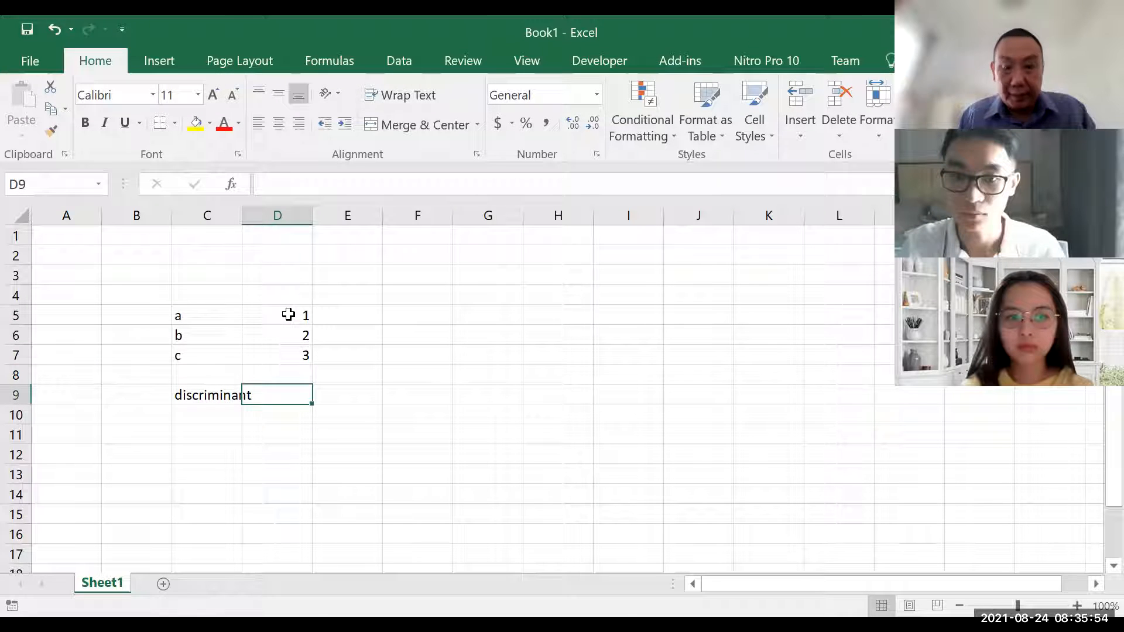
key(Left)
key(Delete)
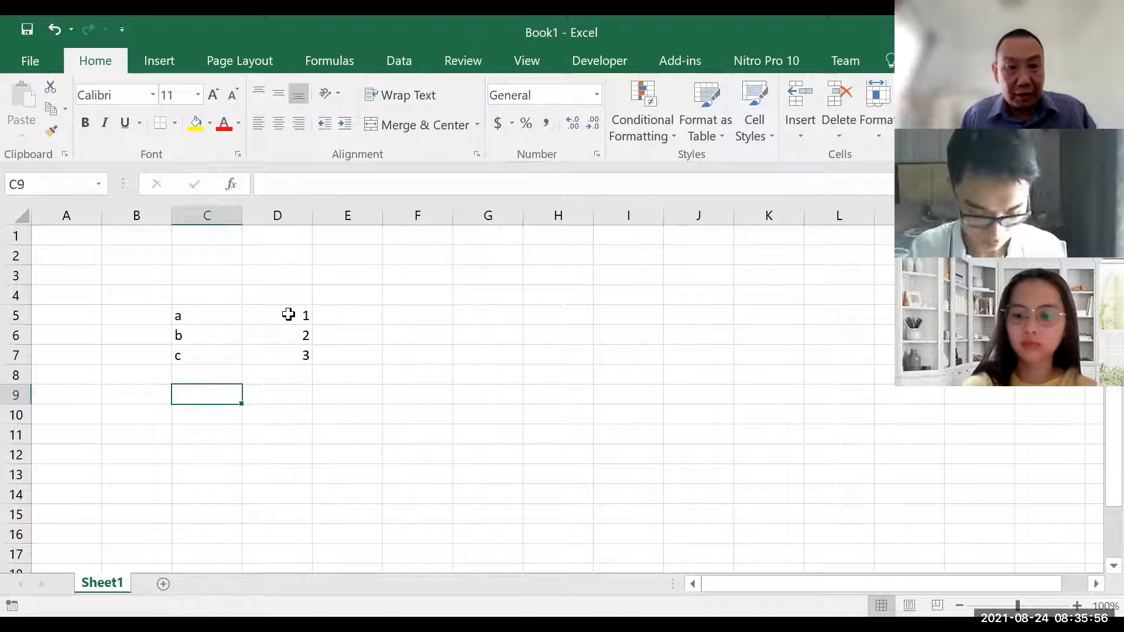
Step: Enter the formula =D7*D6+D5 in cell D9 using plain cell references
key(Right)
text(=)
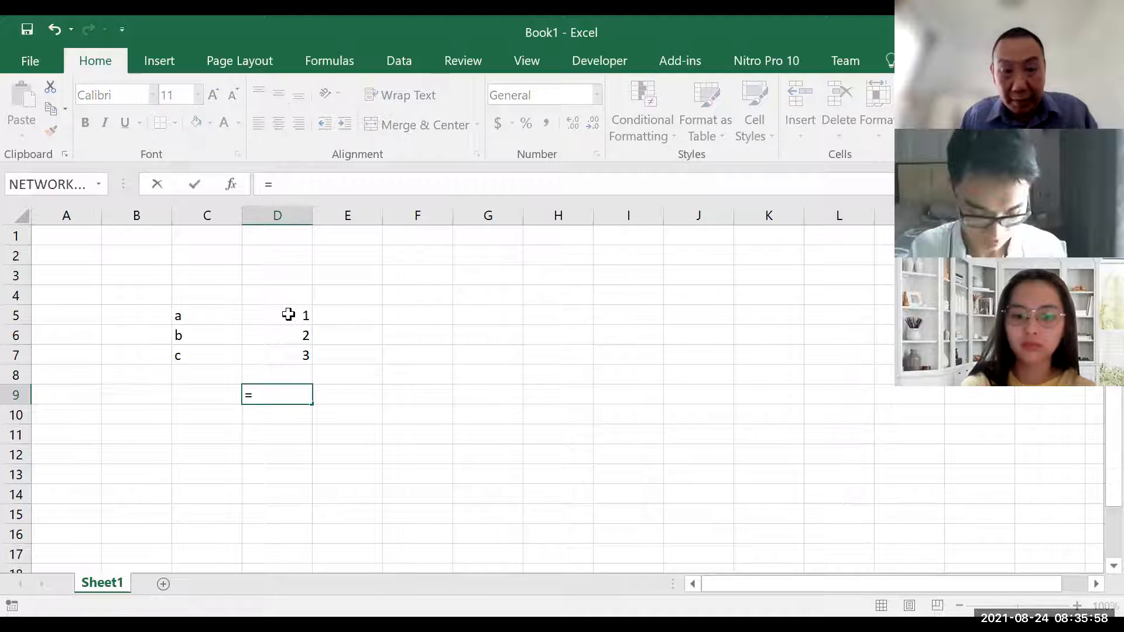
key(Up)
key(Up)
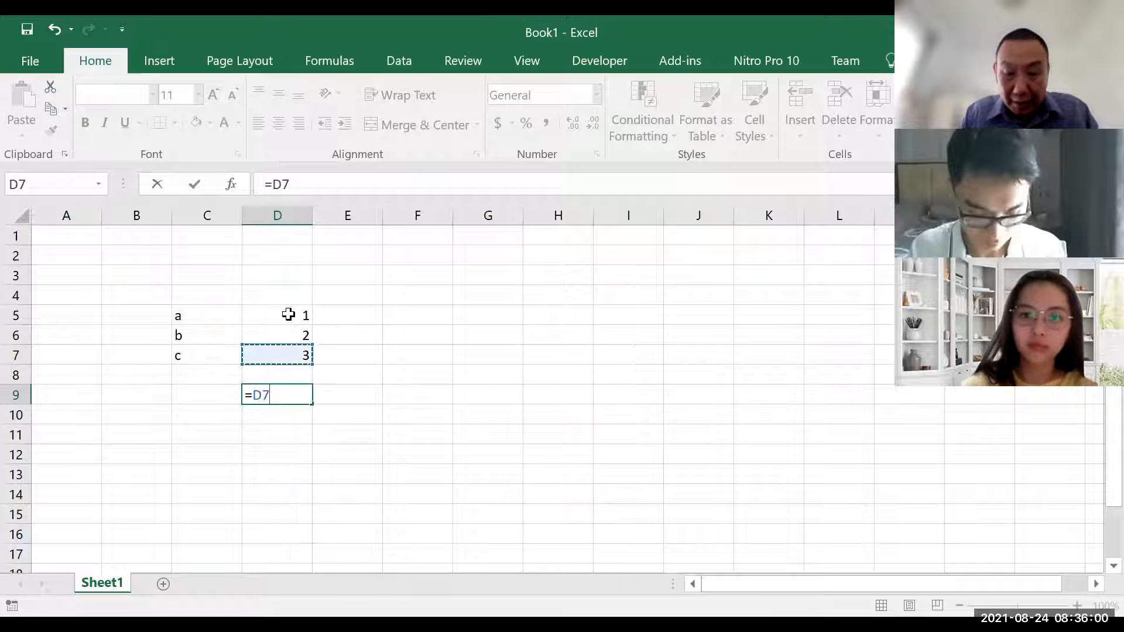
text(*)
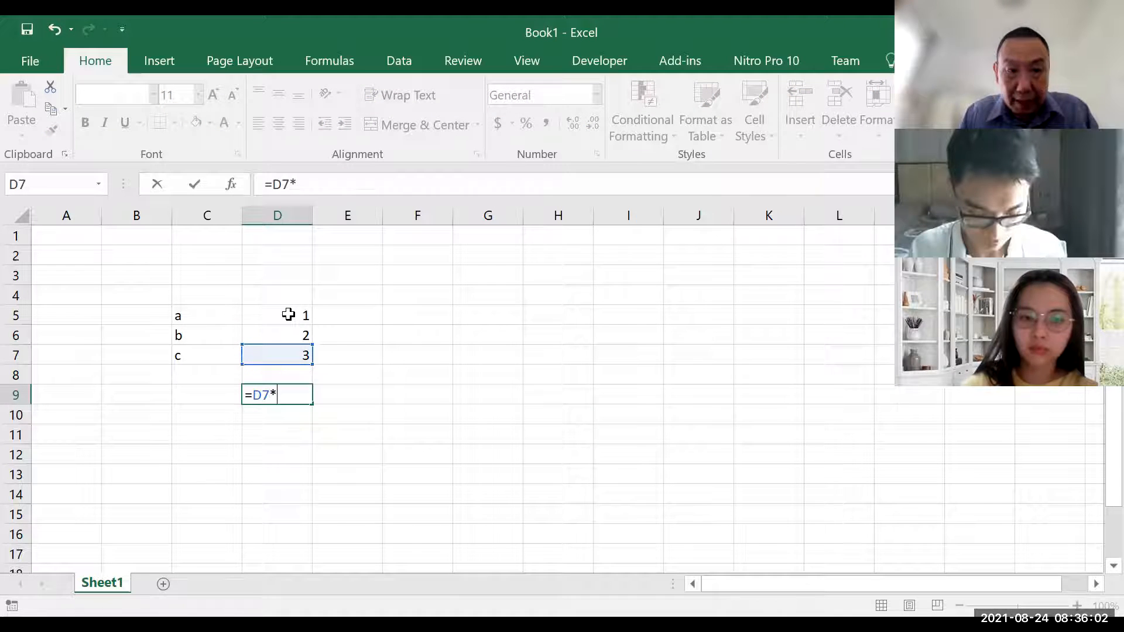
key(Up)
key(Up)
key(Up)
text(+)
key(Up)
key(Up)
key(Up)
key(Up)
key(Return)
key(Up)
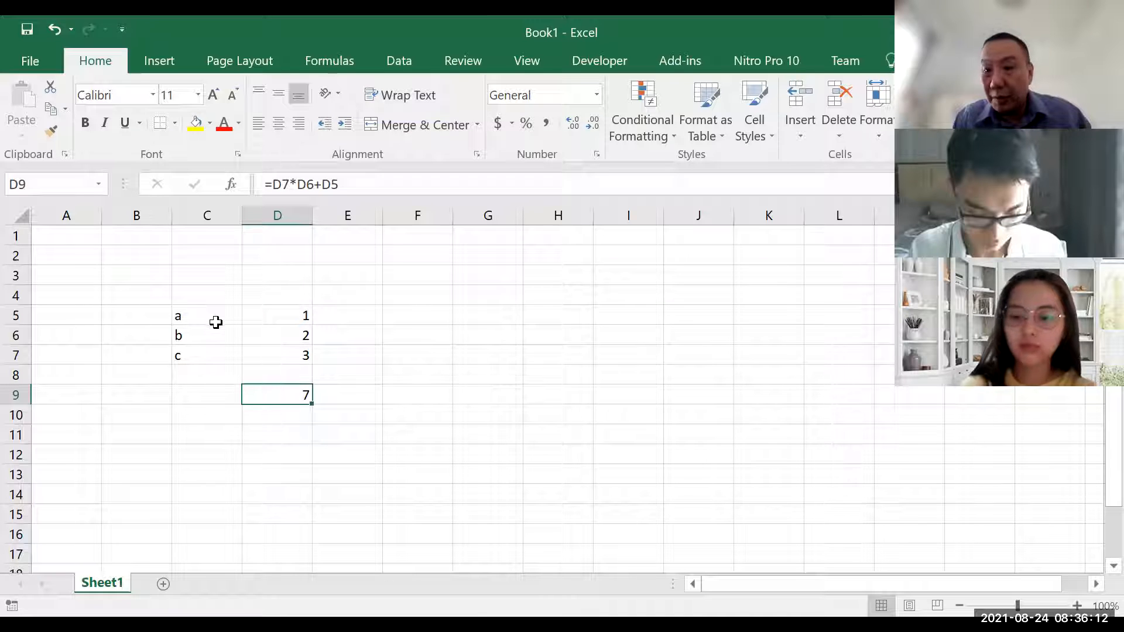
Step: Create range names for the values in C5:D7 from the labels in the left column
drag(216, 319, 279, 353)
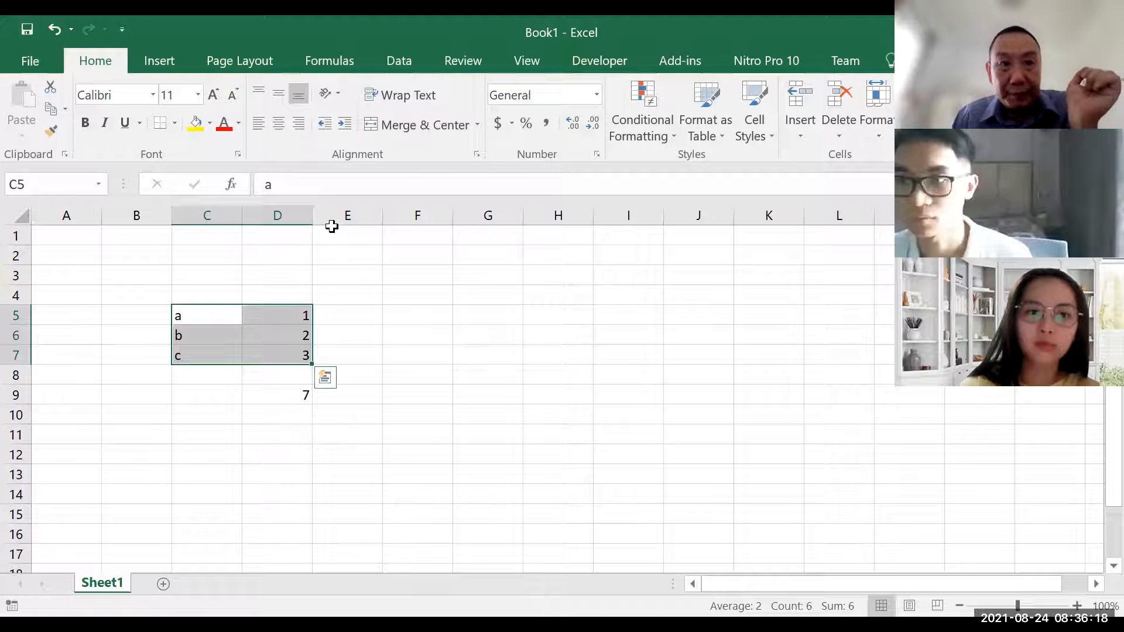
click(331, 65)
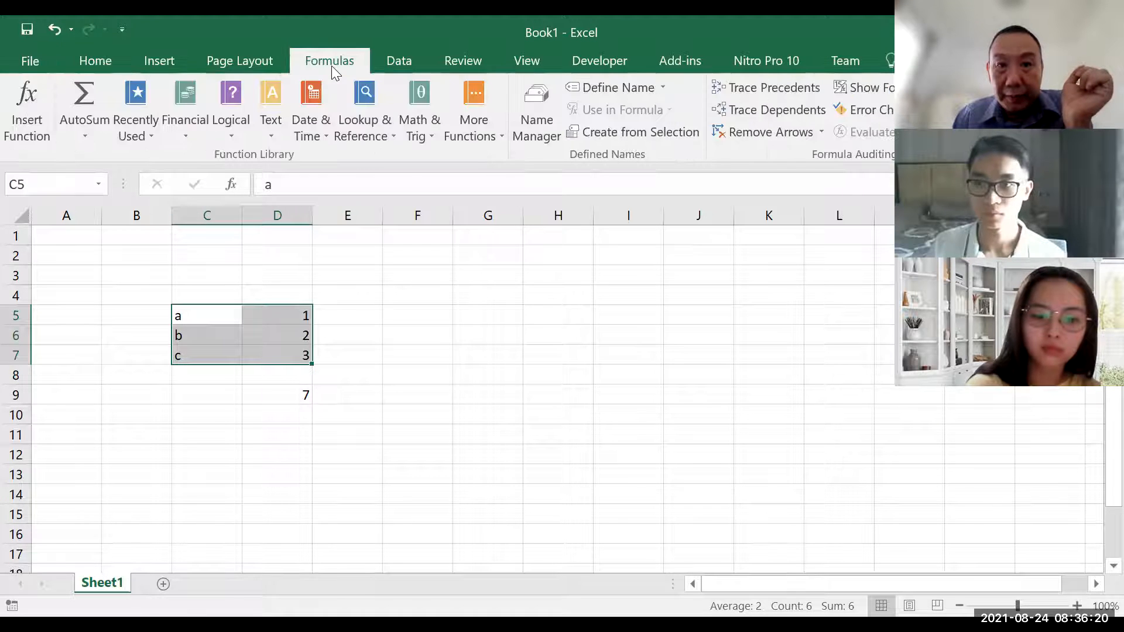
click(623, 130)
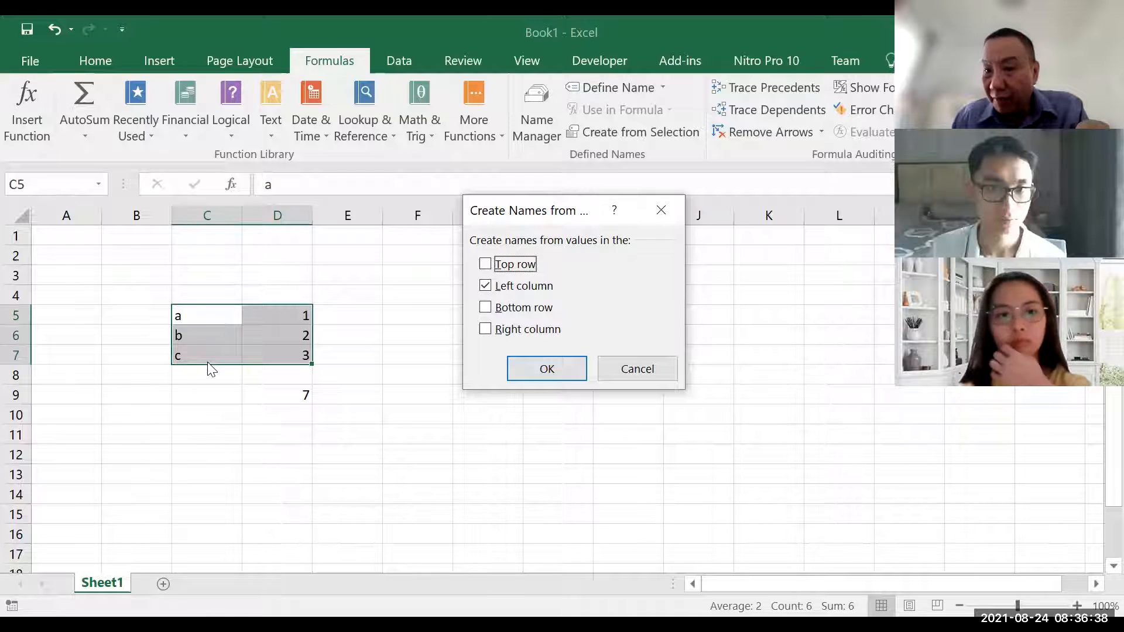
click(548, 370)
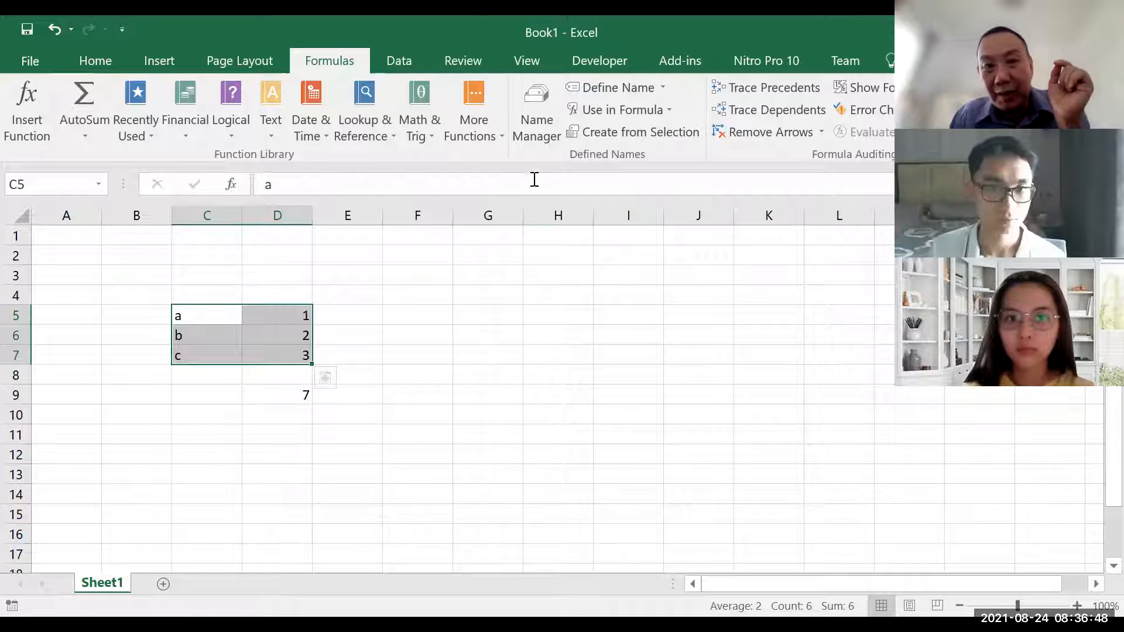
Step: Review the names defined for a, b and c in the Name Manager and inspect the formula in D9
click(534, 125)
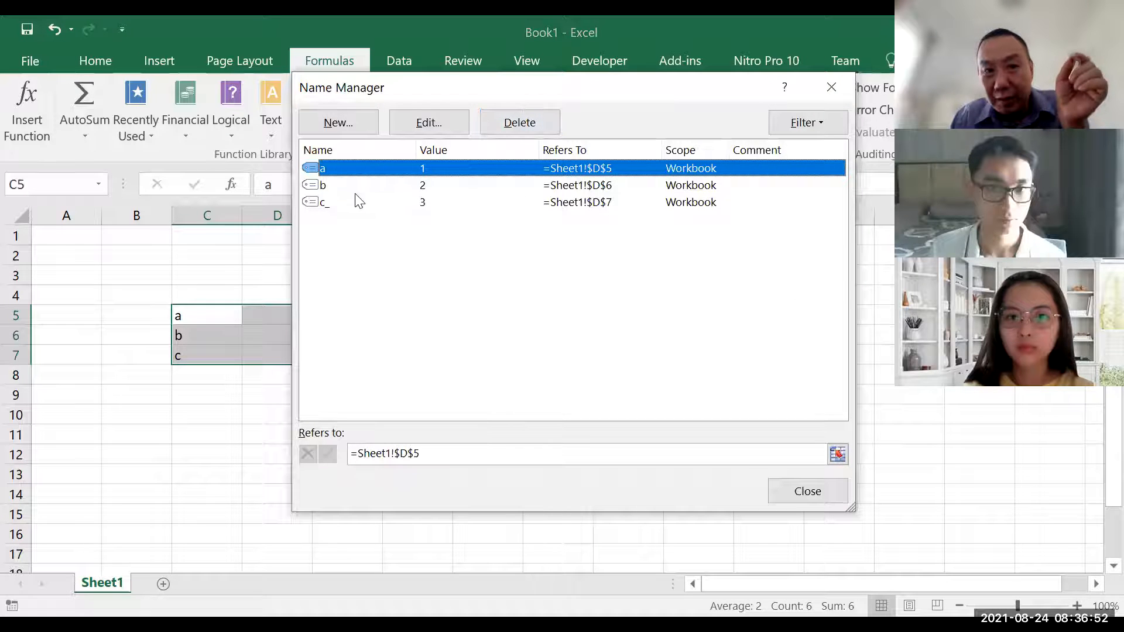
click(411, 203)
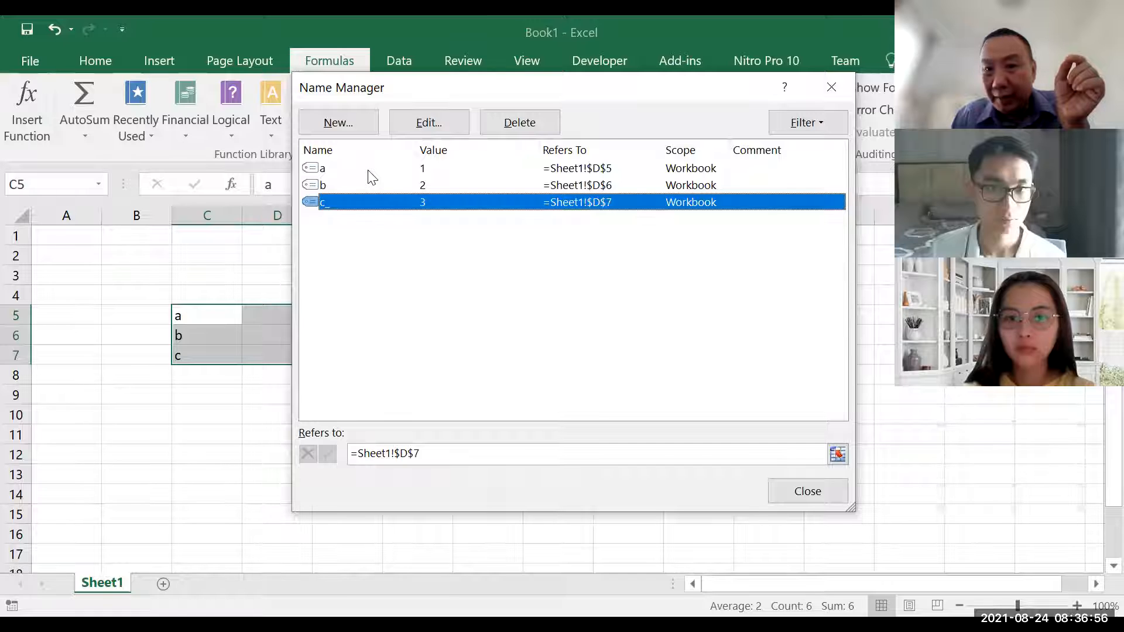
click(370, 171)
click(370, 187)
click(370, 204)
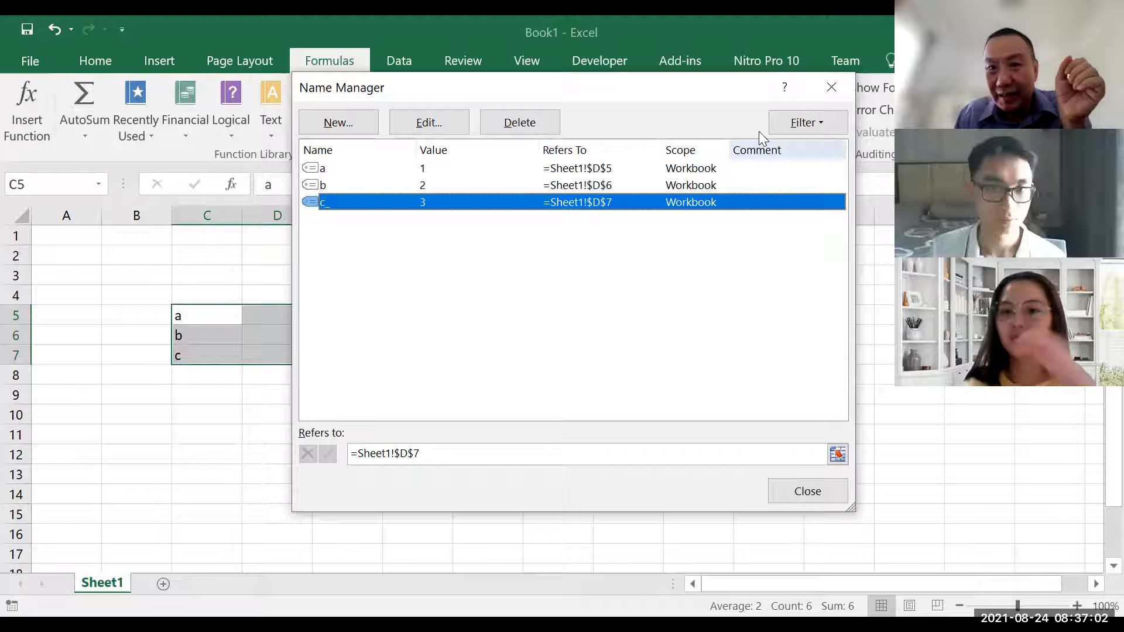
click(824, 82)
click(425, 352)
click(301, 394)
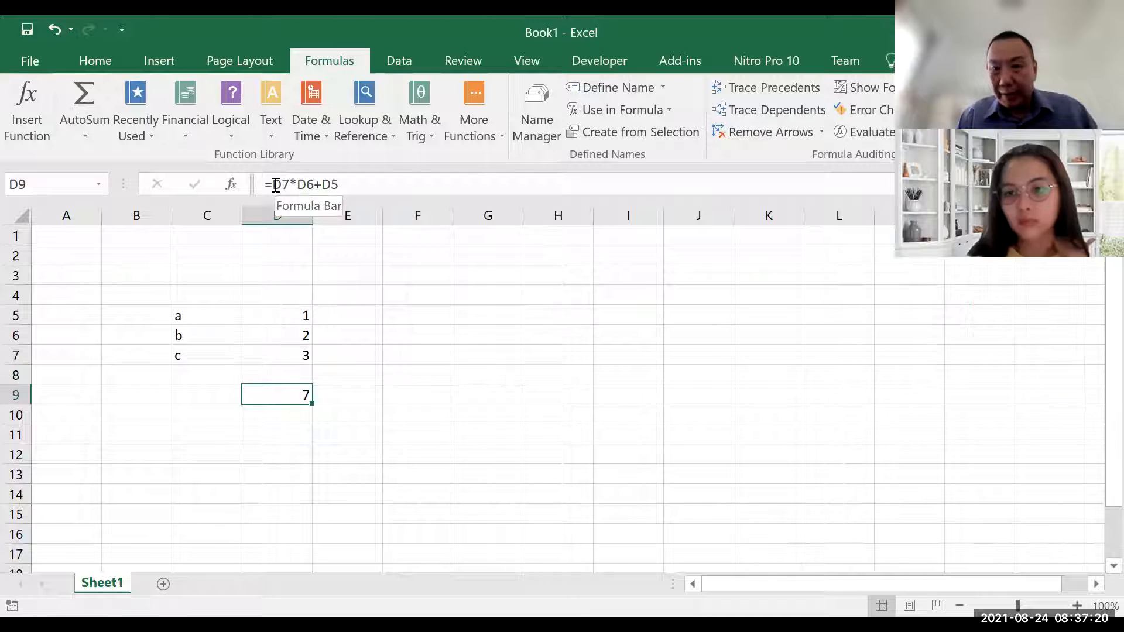
Step: Enter the formula =c_*b+a in cell E9 by referencing the named cells D7, D6 and D5
click(361, 399)
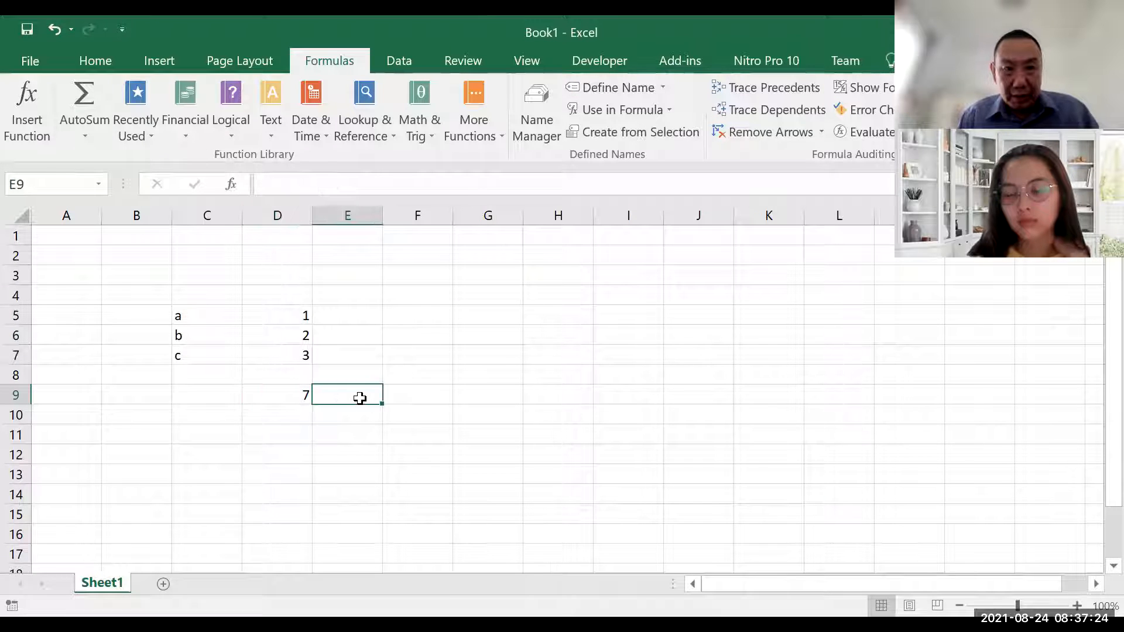
text(=)
key(Up)
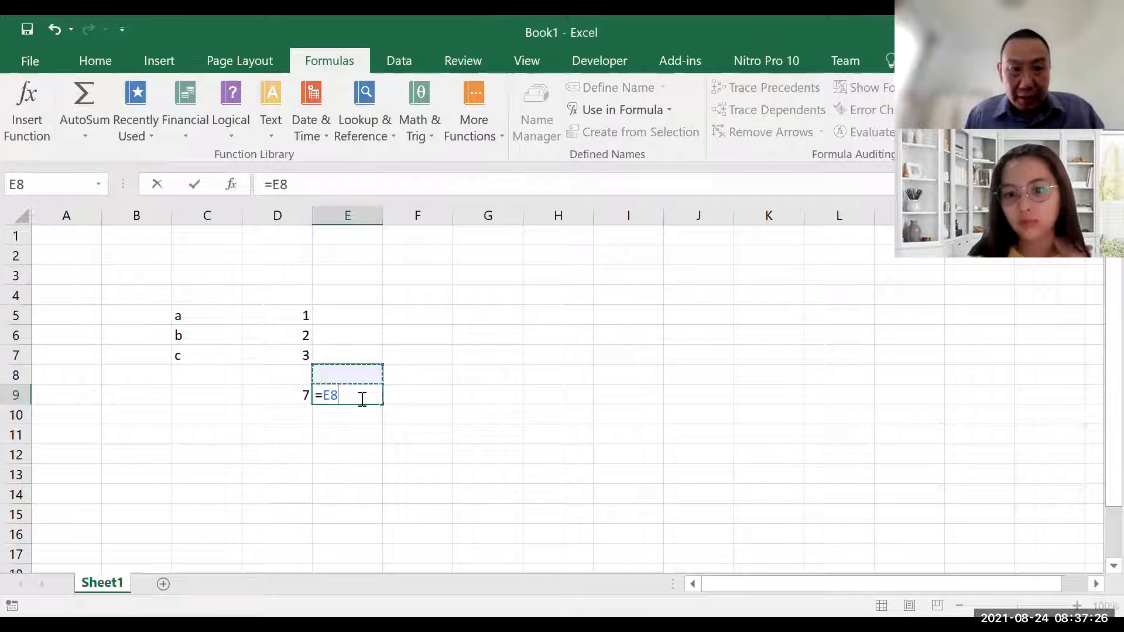
key(Up)
key(Left)
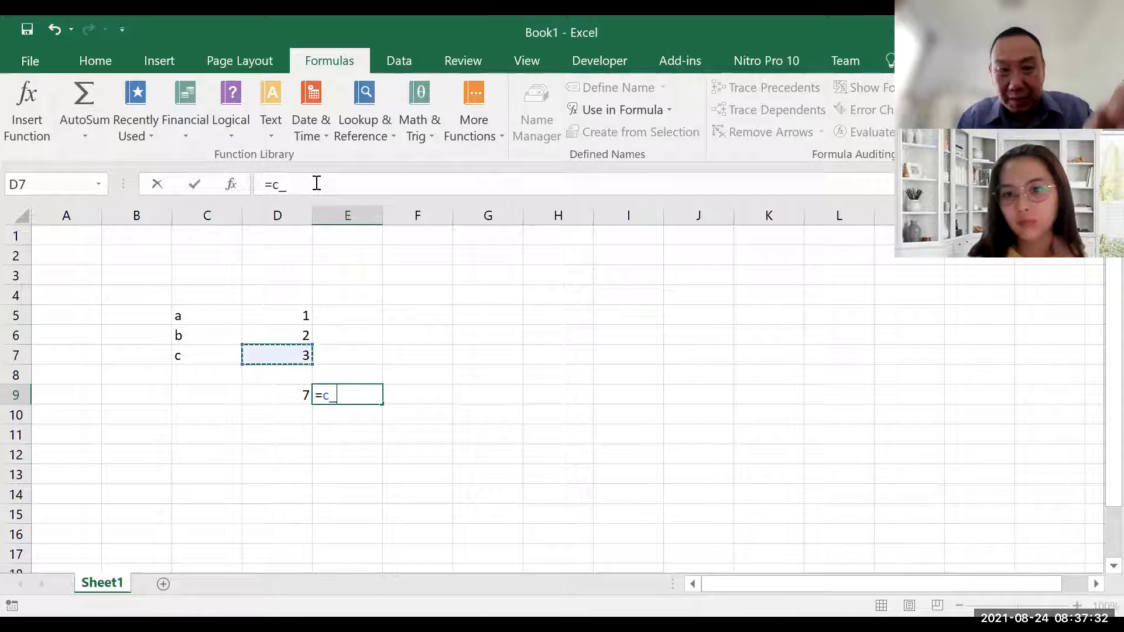
text(*)
key(Up)
key(Up)
key(Up)
key(Left)
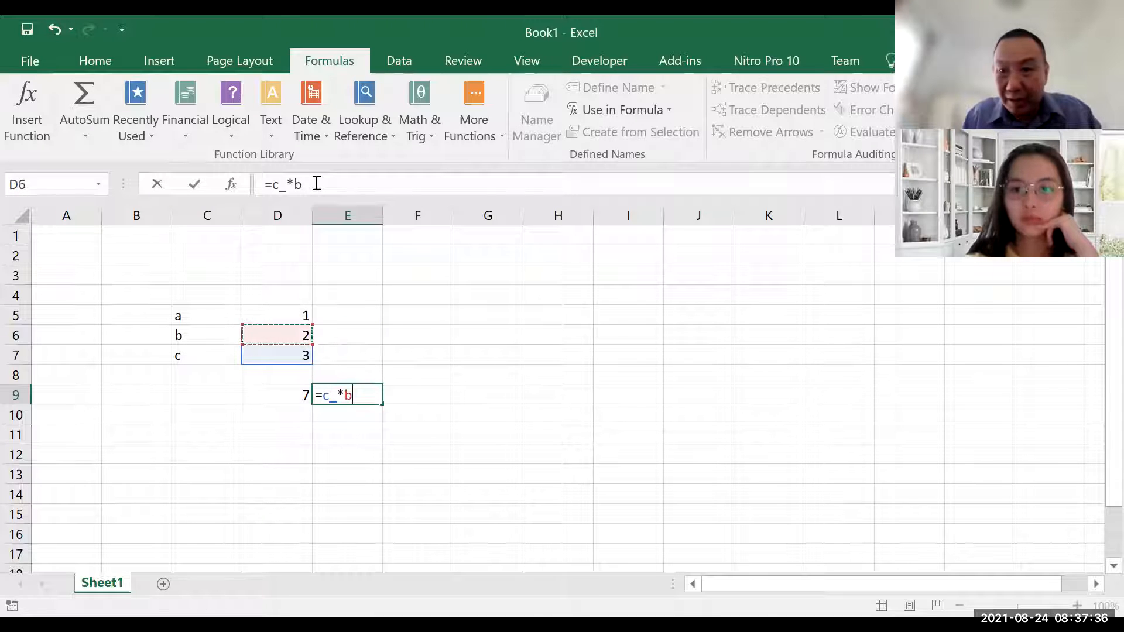
text(+)
key(Up)
key(Up)
key(Up)
key(Up)
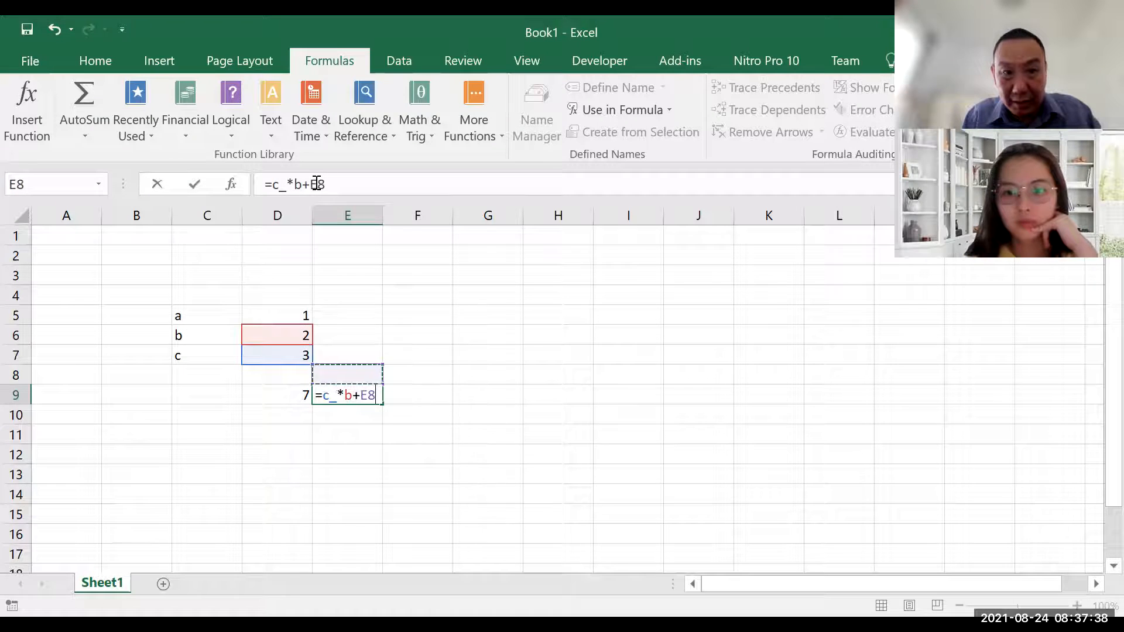
key(Left)
key(Return)
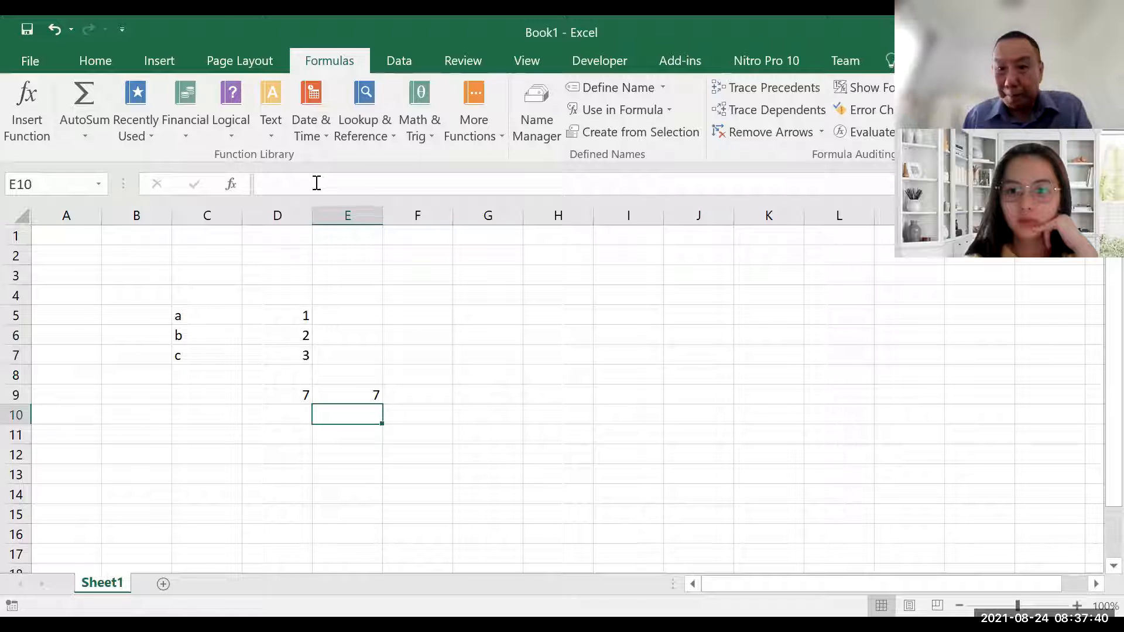
Step: Examine the named formula in E9 with the formula bar expanded, collapse the bar again and keep the formula as it is
key(Up)
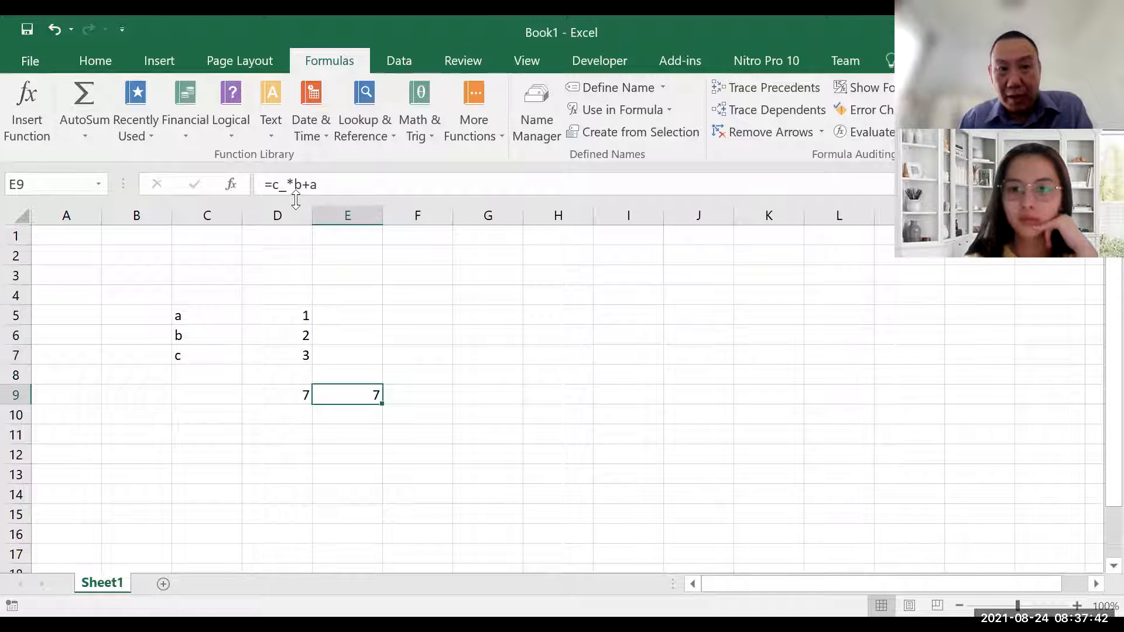
click(353, 186)
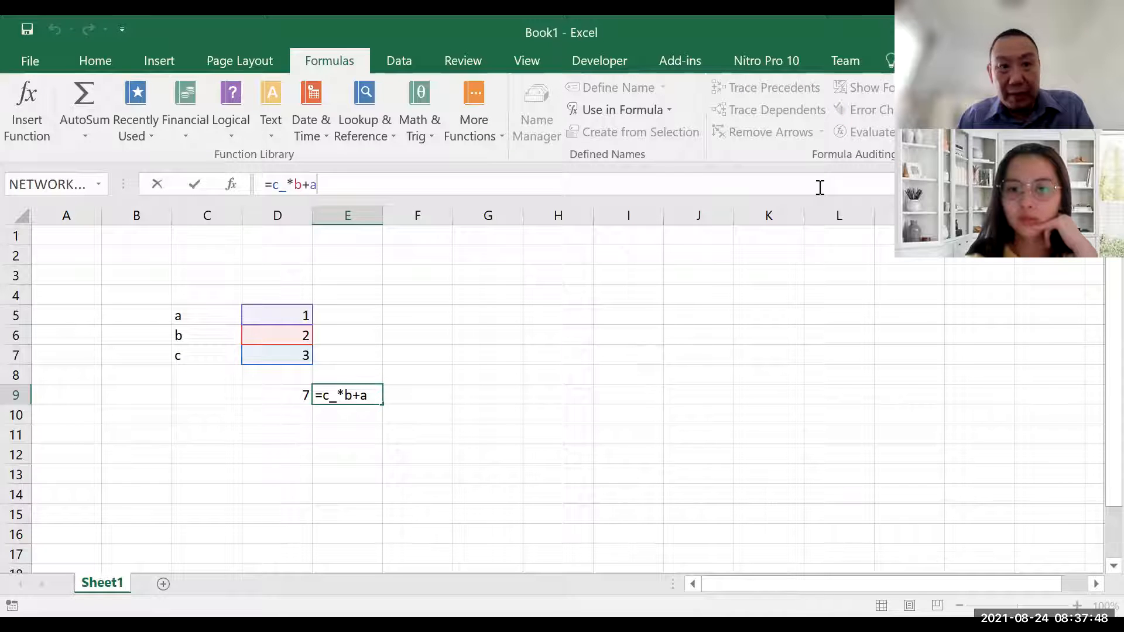
key(ctrl+shift+u)
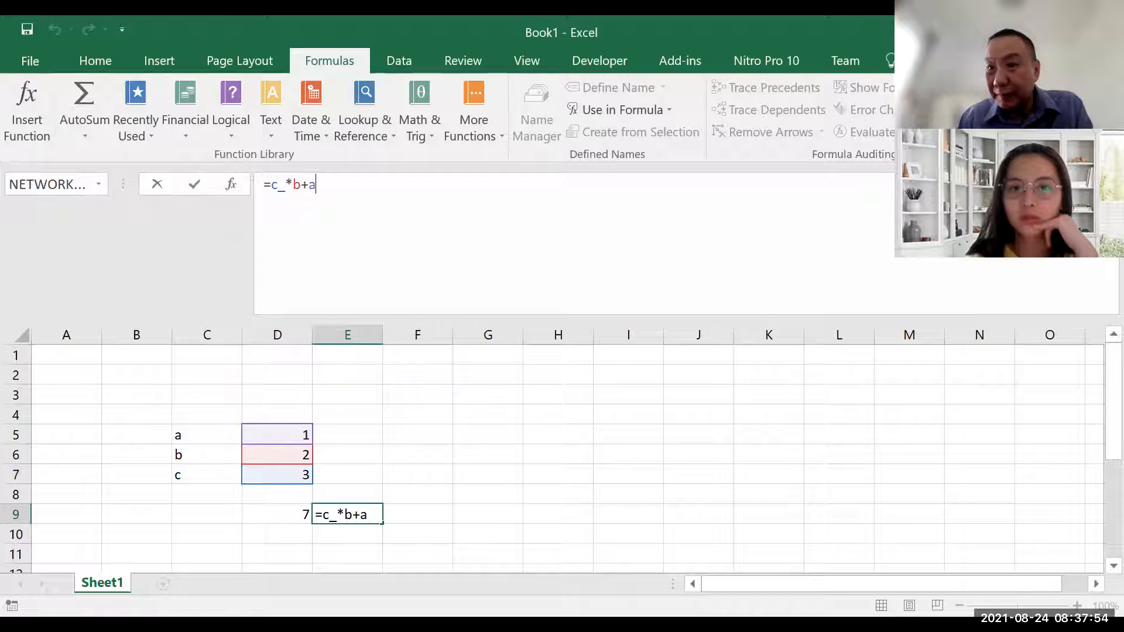
key(ctrl+shift+u)
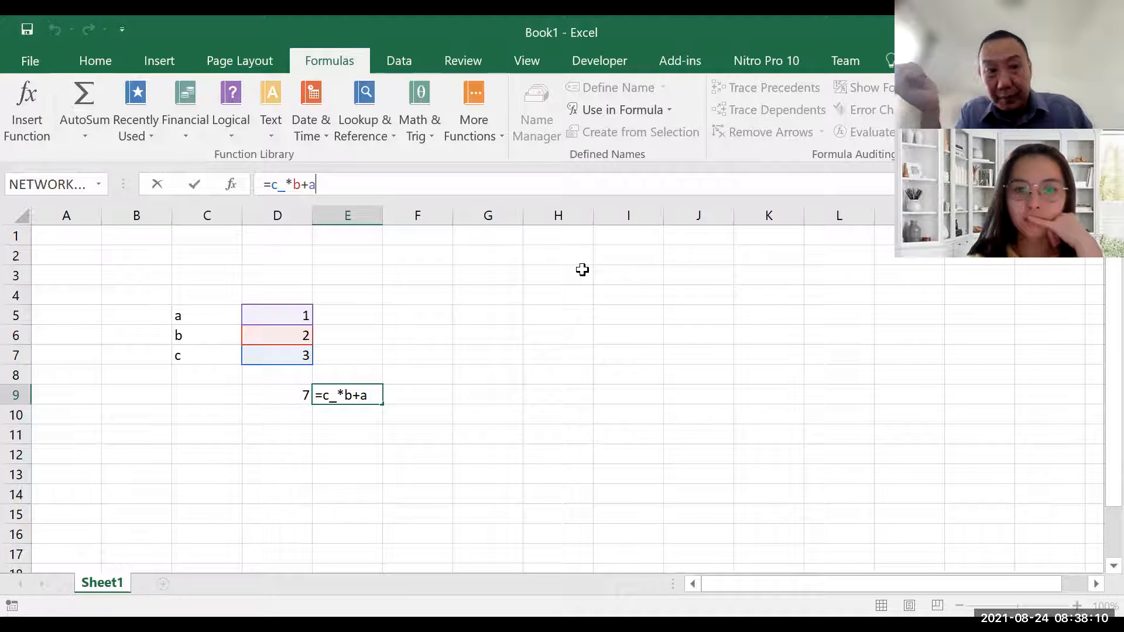
key(ctrl+Return)
Step: Fill the input cells D5:D7 with yellow
click(299, 315)
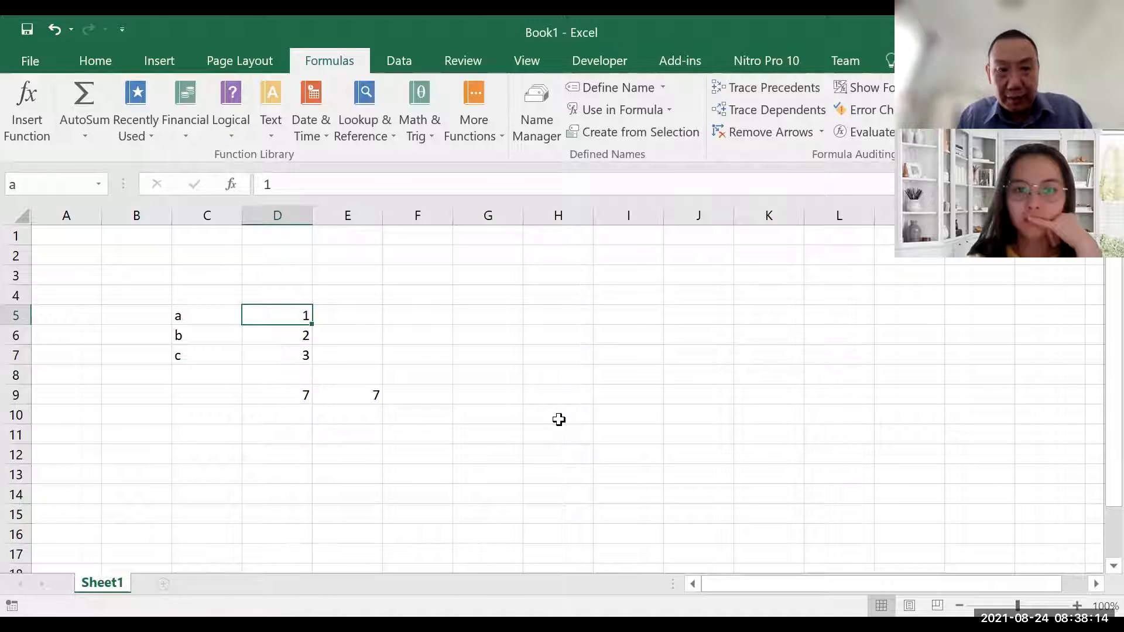
key(shift+Down)
key(shift+Down)
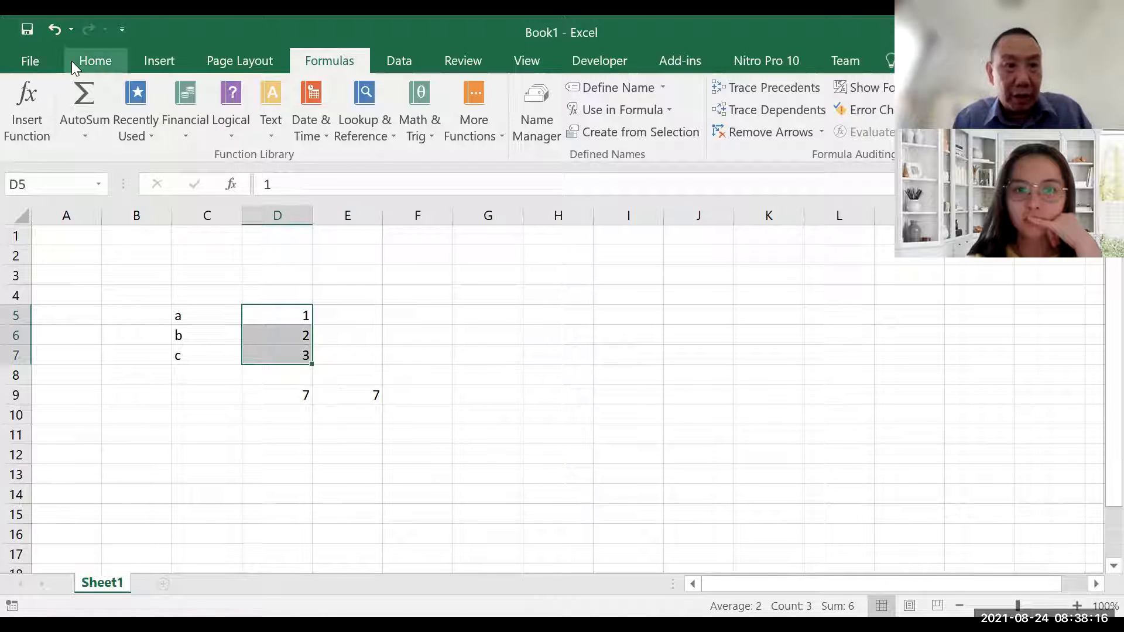
click(75, 65)
click(196, 123)
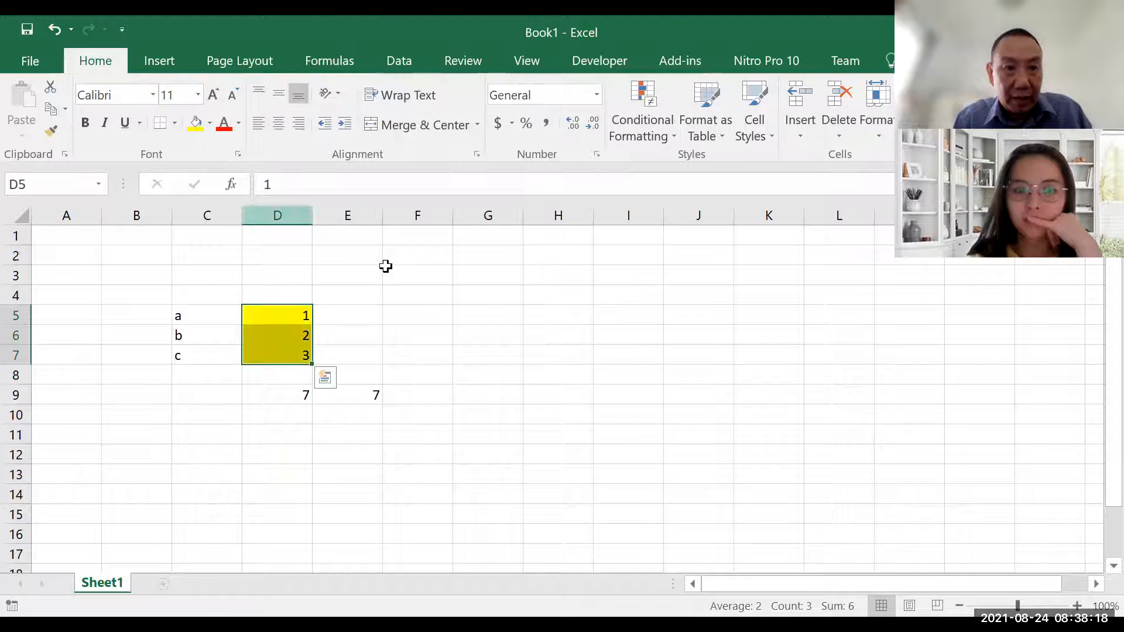
Step: Set the value of b in D6 to 5 and check the recalculated results in D9 and E9
click(581, 343)
key(Left)
key(Left)
key(Left)
key(Left)
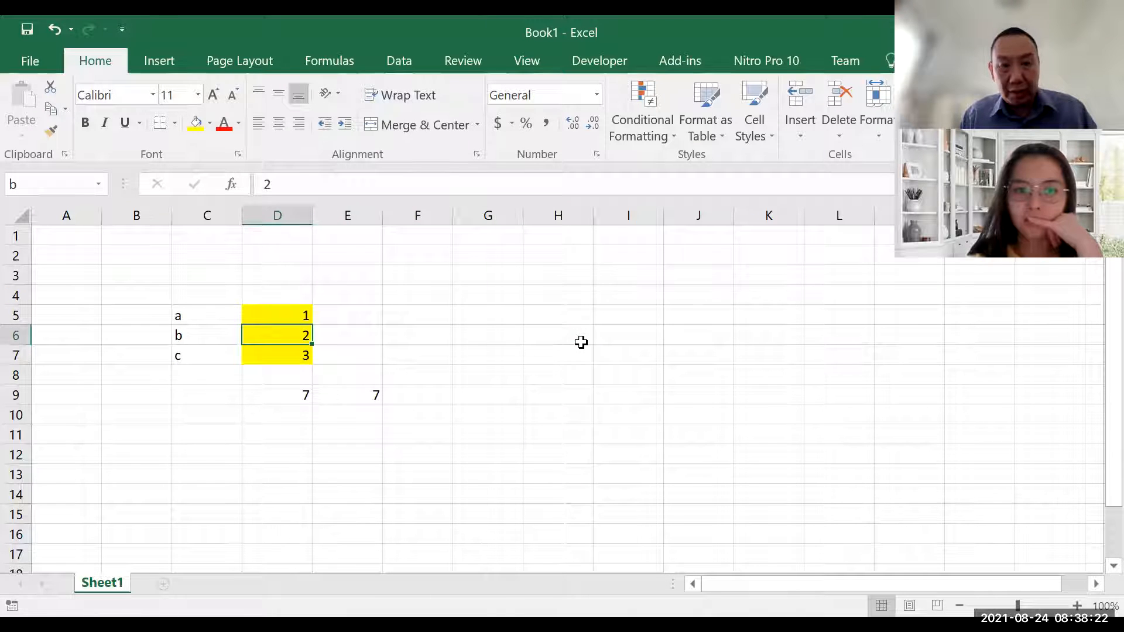
text(5)
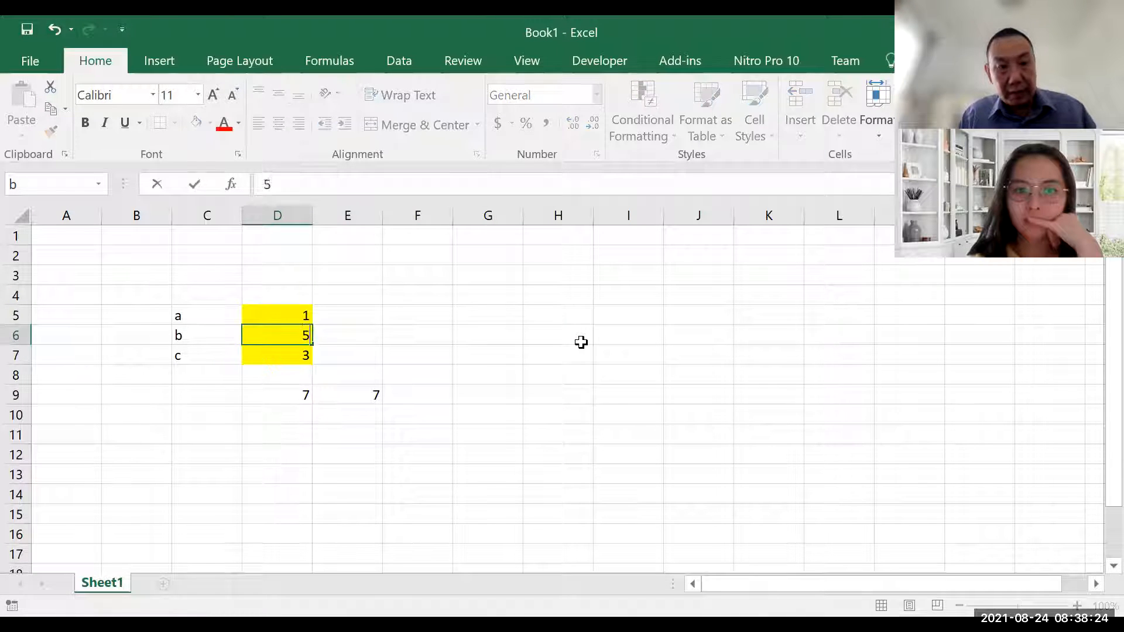
key(Return)
key(Down)
key(Down)
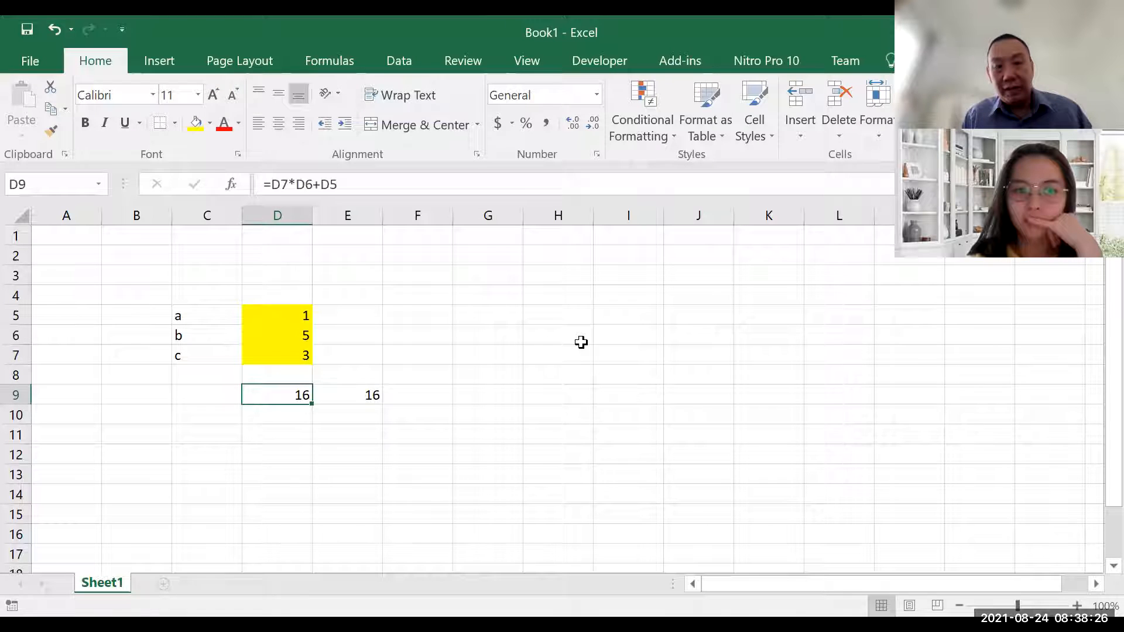
key(shift+Right)
key(Left)
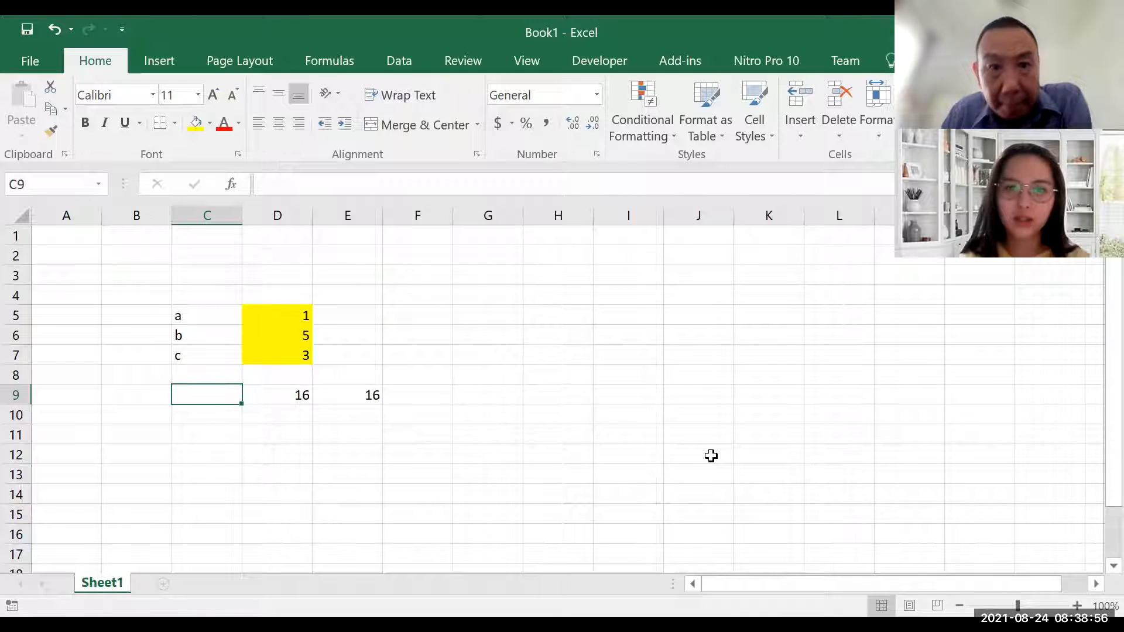
Step: Review the value, reference and scope of the names a, b and c_ in the Name Manager
click(405, 60)
click(337, 58)
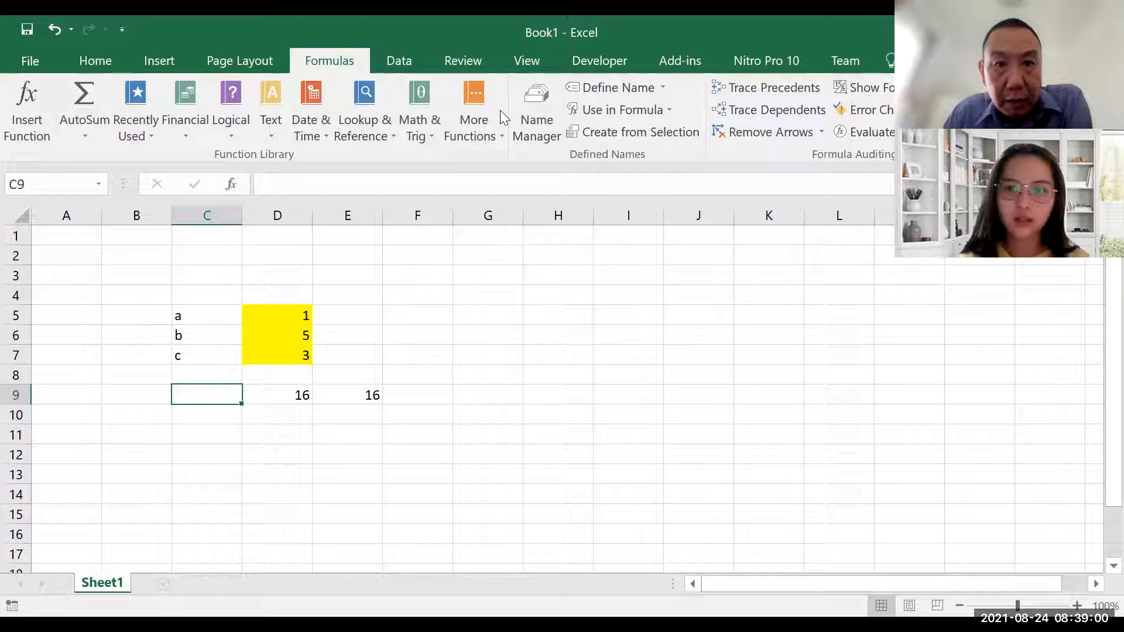
click(537, 111)
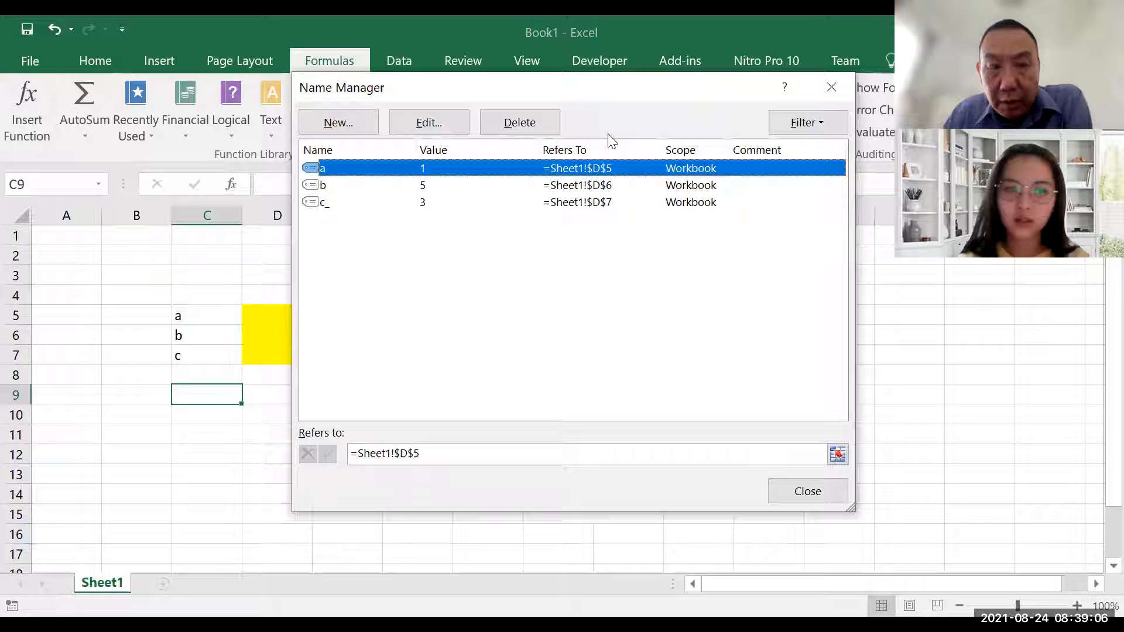
drag(579, 94, 624, 138)
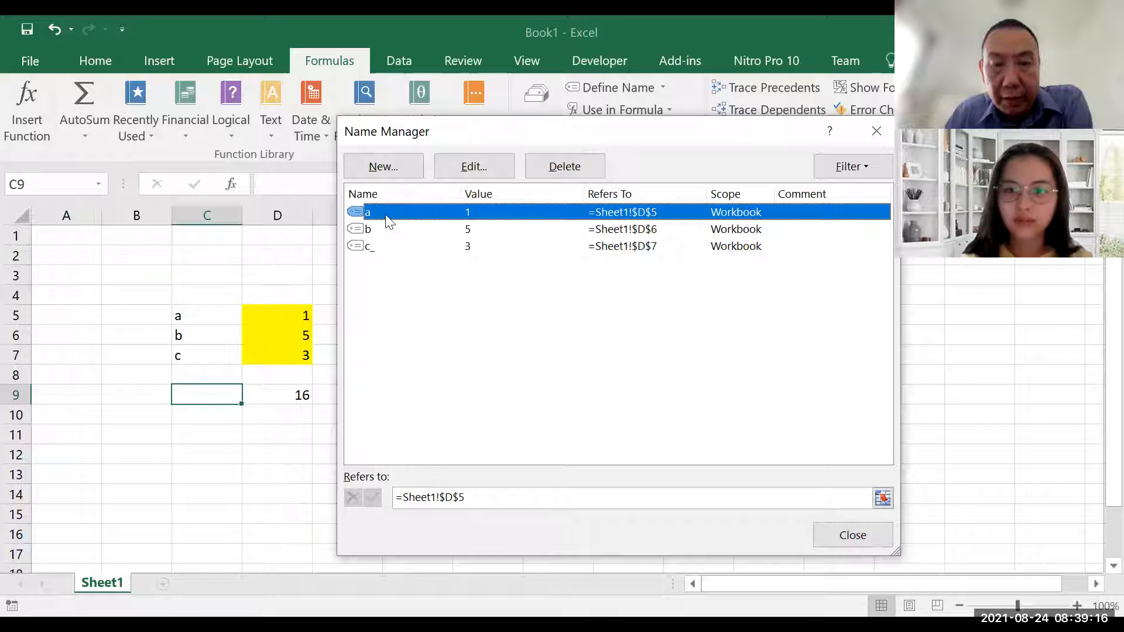
click(375, 230)
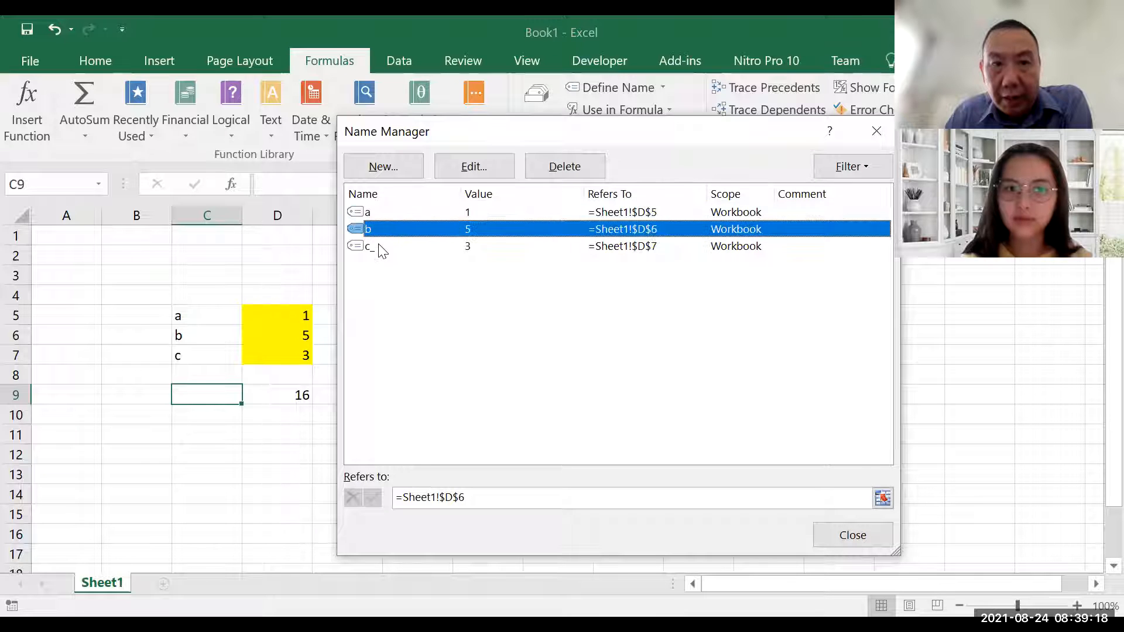
click(379, 247)
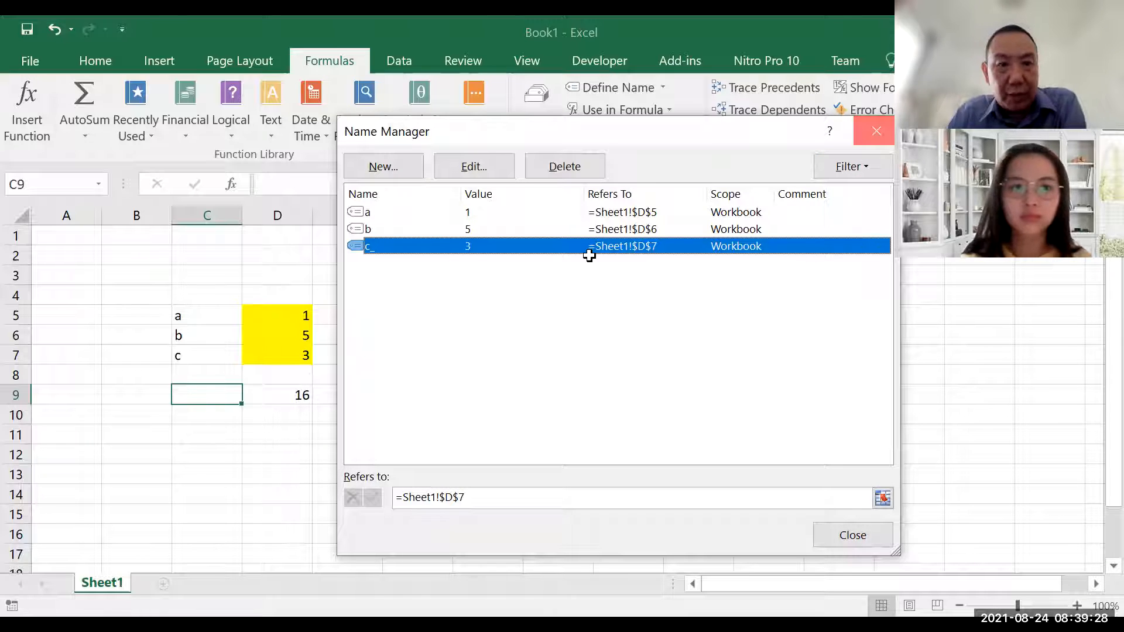
Step: Set the input values in D5, D6 and D7 to 16, 15 and 13
click(298, 322)
text(16)
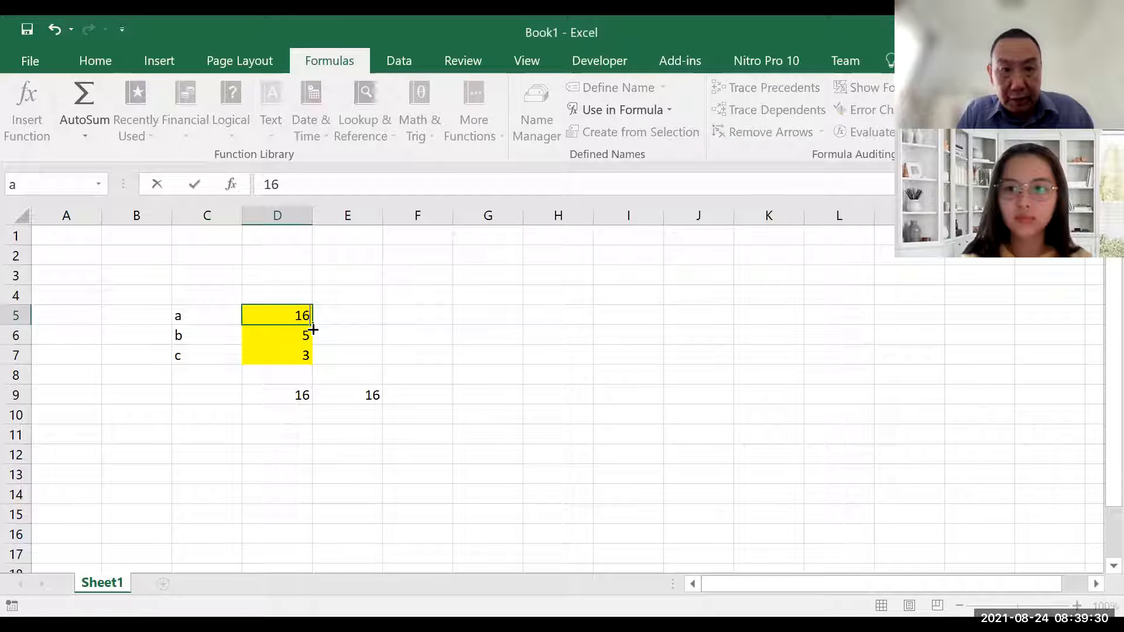
key(Return)
text(15)
key(Return)
text(13)
click(403, 353)
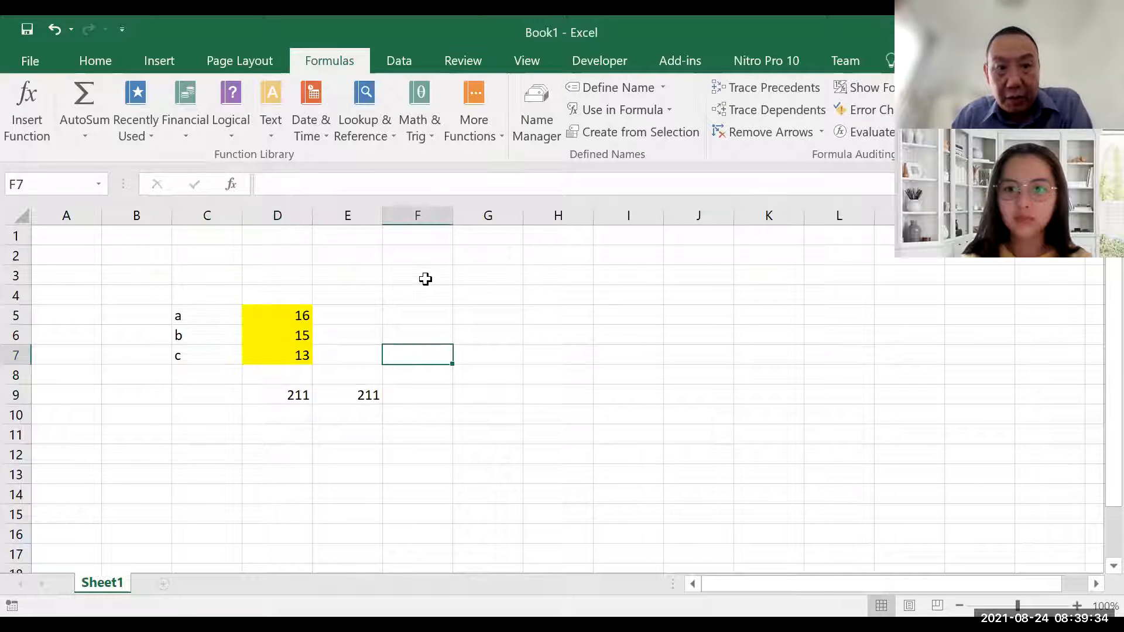
Step: Examine the name a in the Name Manager's Edit Name dialog and close it without changing anything
click(540, 120)
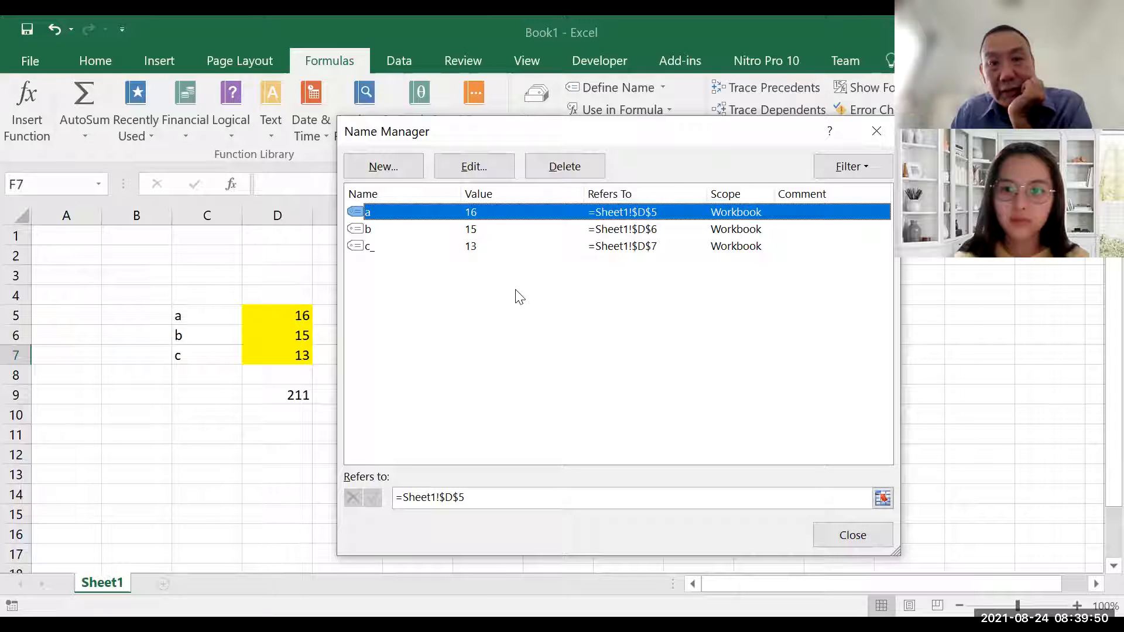
click(486, 166)
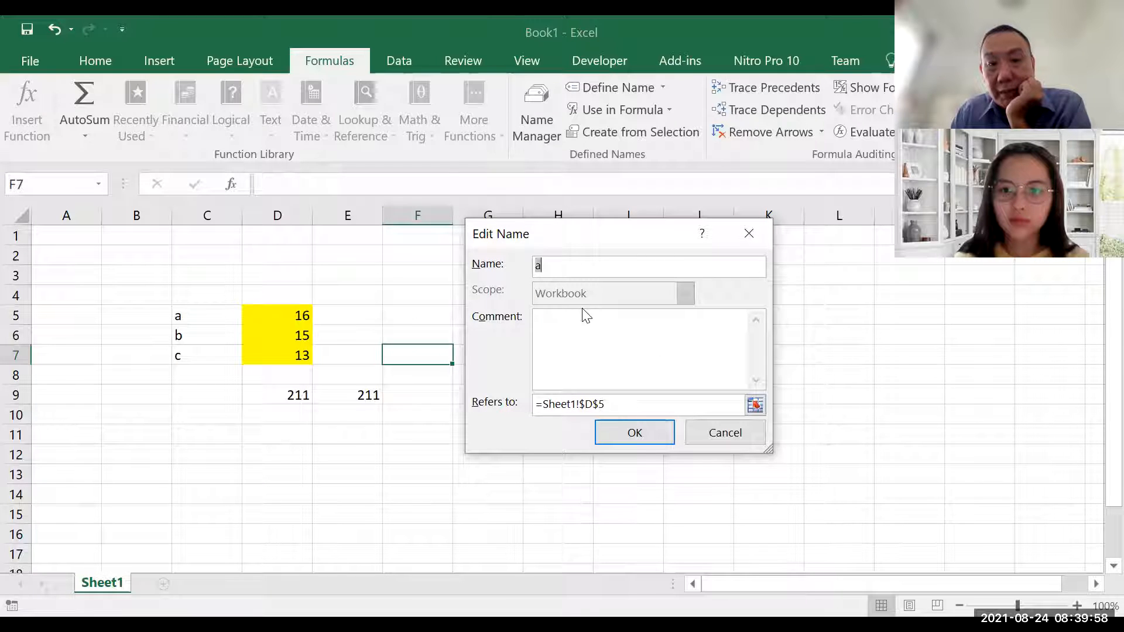
click(727, 439)
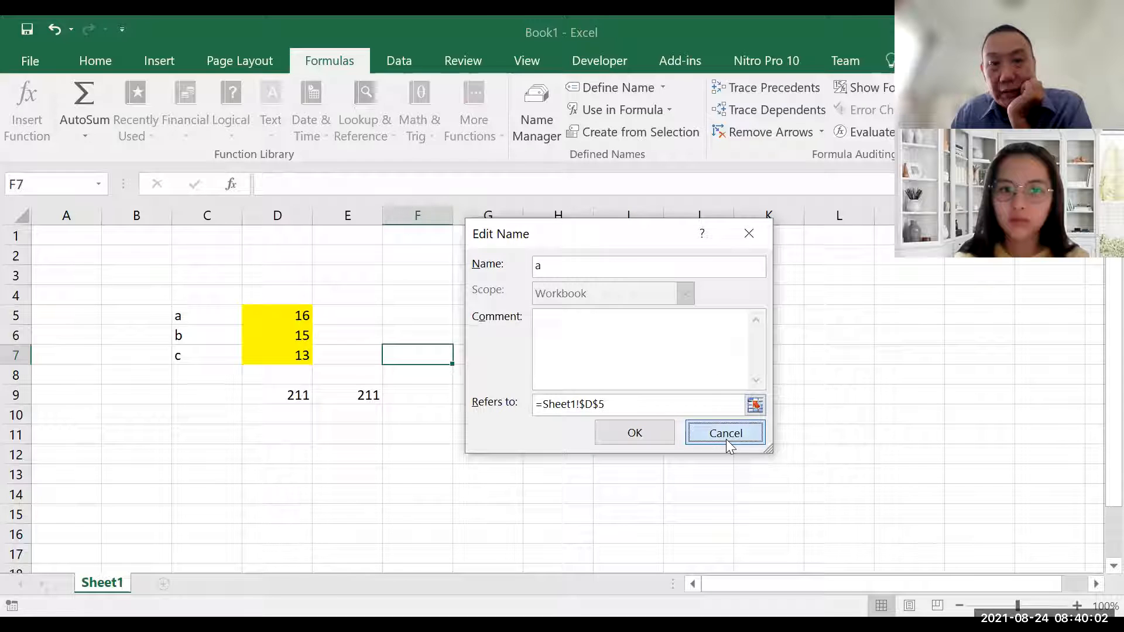
key(Escape)
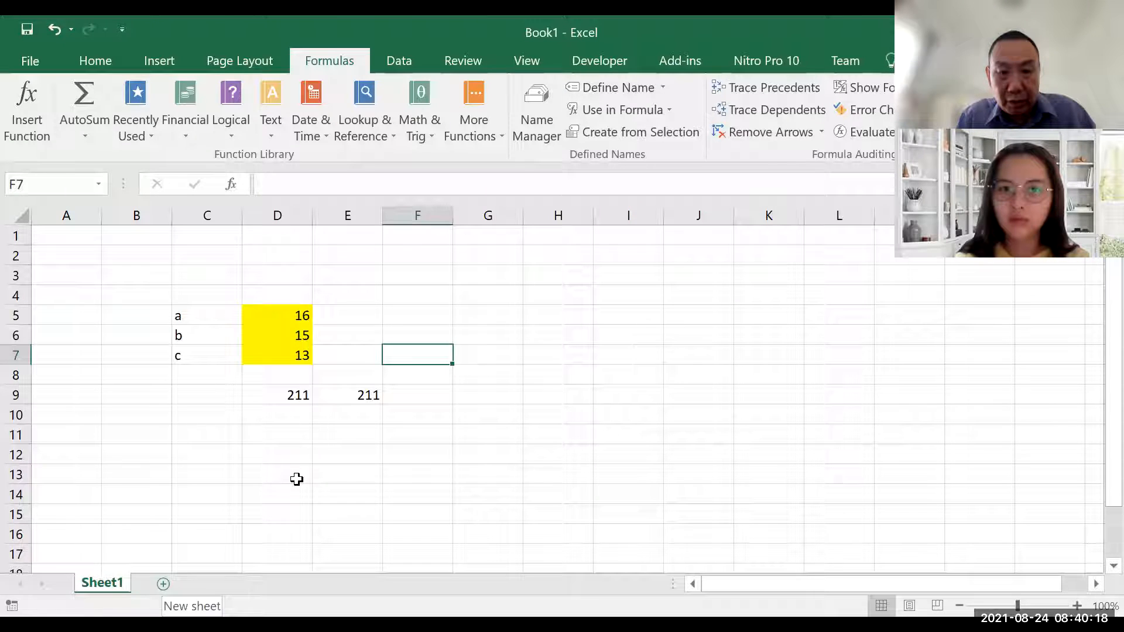
Step: Add a new worksheet and enter the labels a, b and c in cells E4:E6
key(shift+F11)
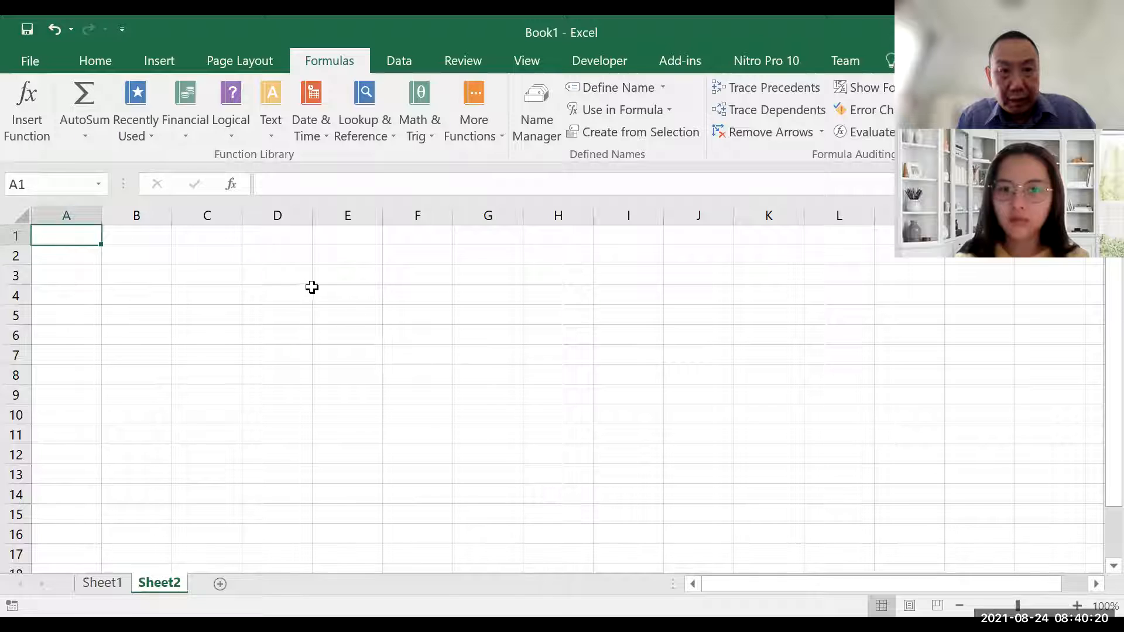
click(338, 294)
text(a)
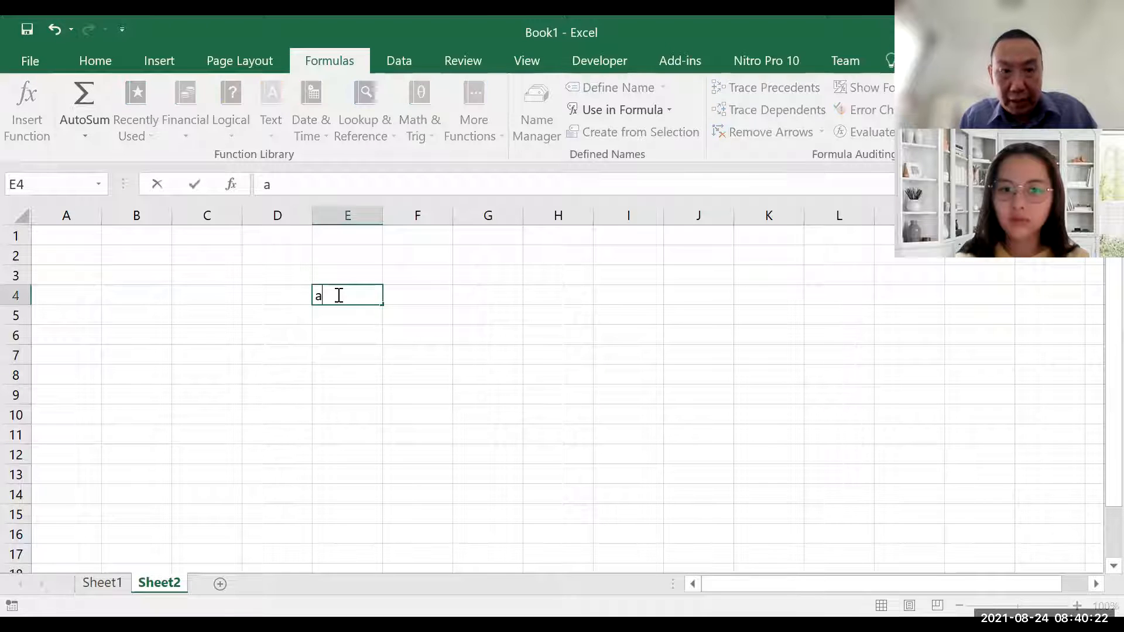
key(Return)
text(b)
key(Return)
text(c)
key(Return)
Step: Enter the values 1, 2 and 3 in cells F4:F6 beside the labels
key(Up)
key(Up)
key(Up)
key(Right)
key(Left)
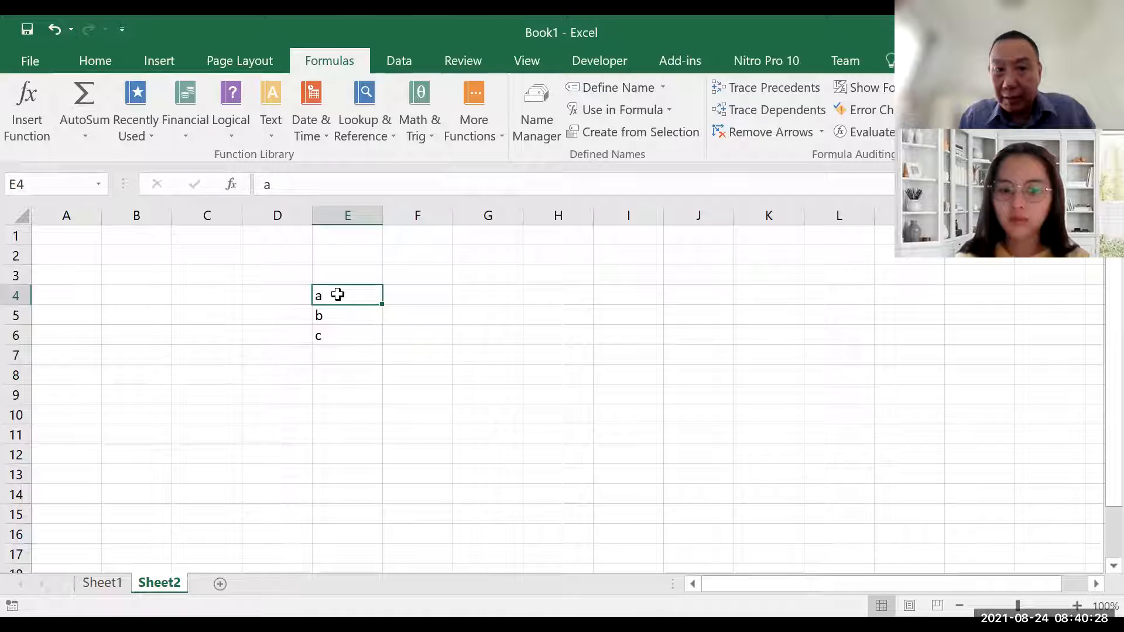
key(Right)
key(Left)
key(Right)
text(1)
key(Return)
text(2)
key(Return)
text(3)
key(Return)
Step: Create range names for the values in E4:F6 from the labels in the left column
key(Up)
key(Up)
key(Up)
key(Left)
key(shift+Right)
key(shift+Down)
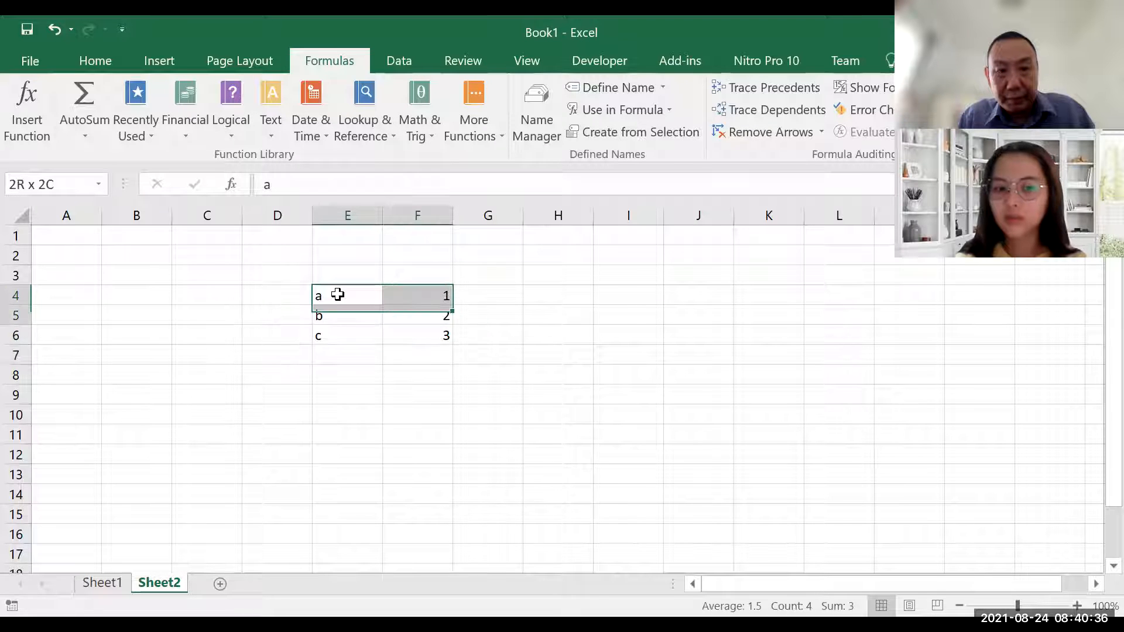
key(shift+Down)
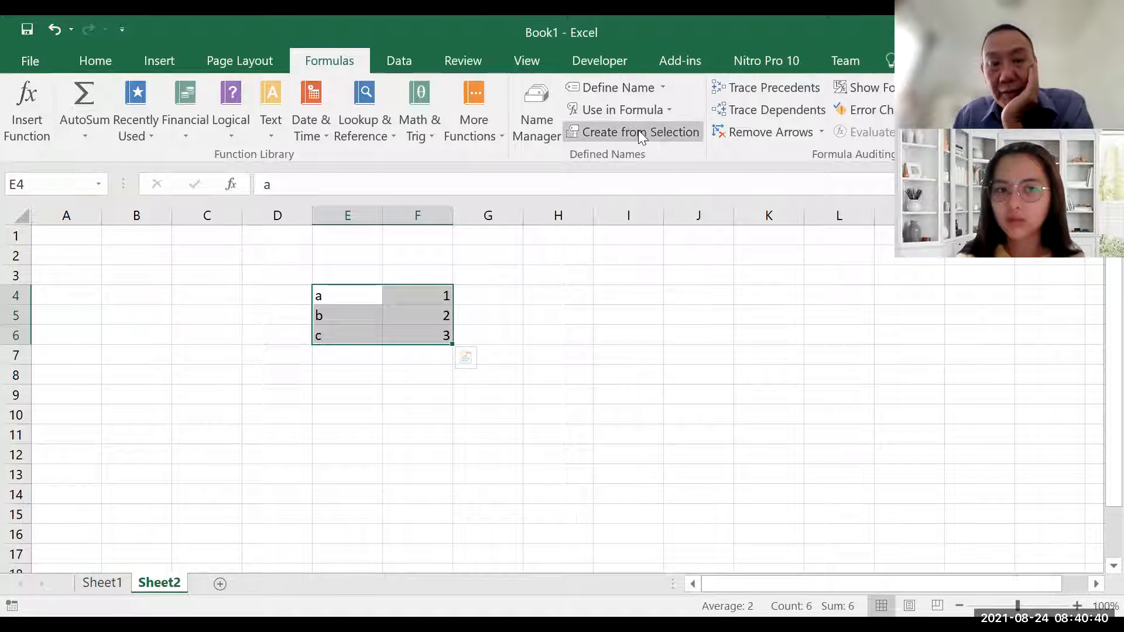
key(ctrl+shift+F3)
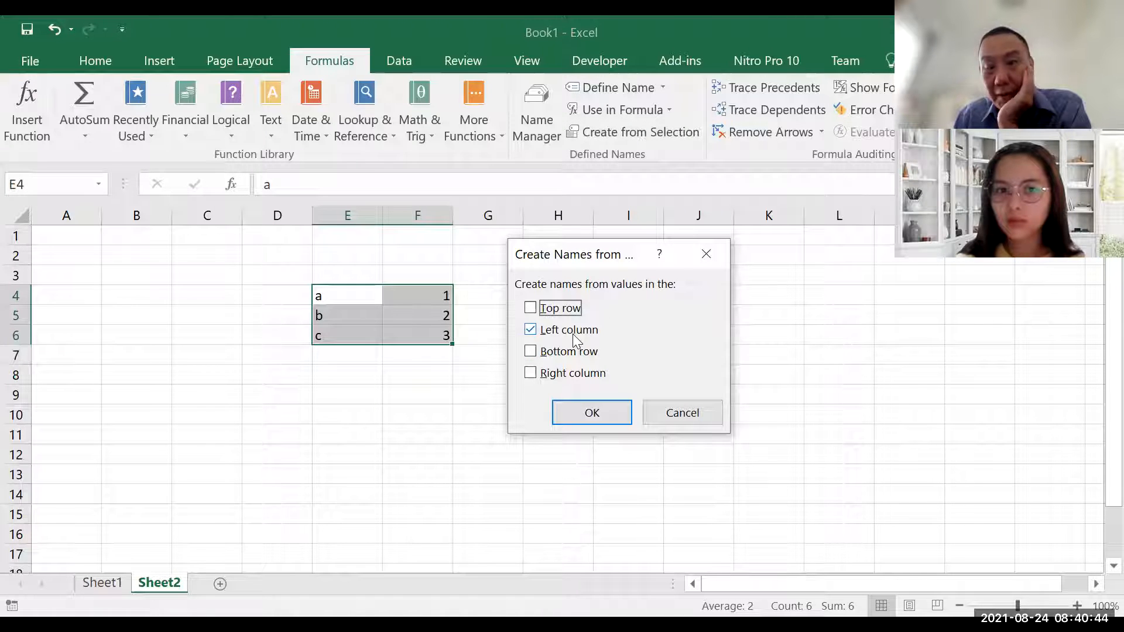
click(588, 413)
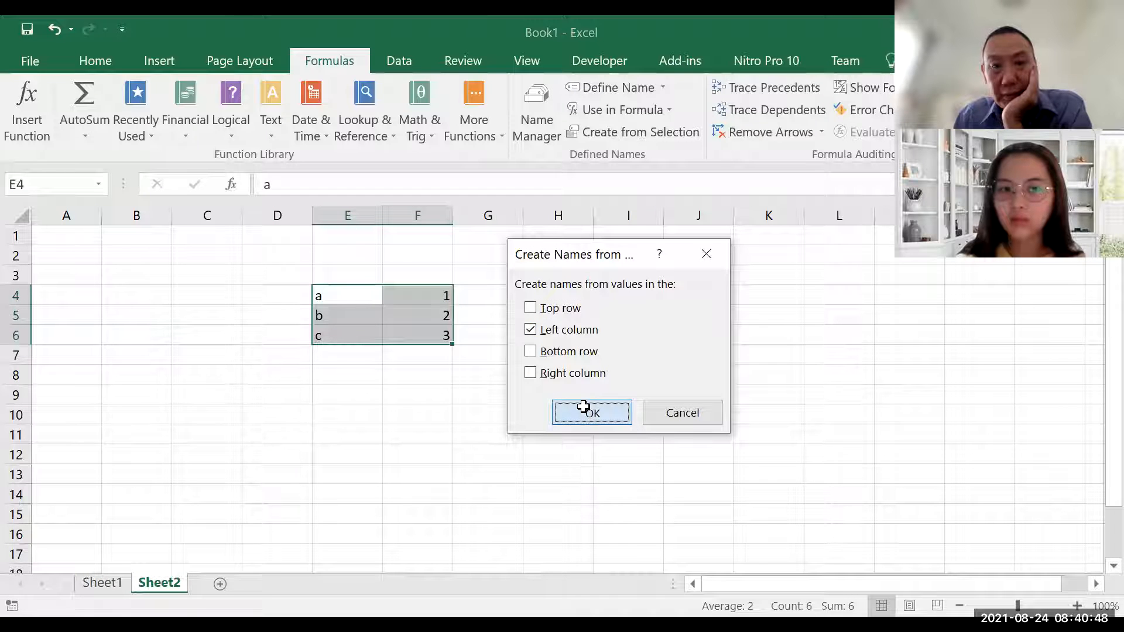
Step: Compare the scopes of the duplicate names a, b and c_ in the Name Manager, focusing on the Sheet2 entries
click(542, 129)
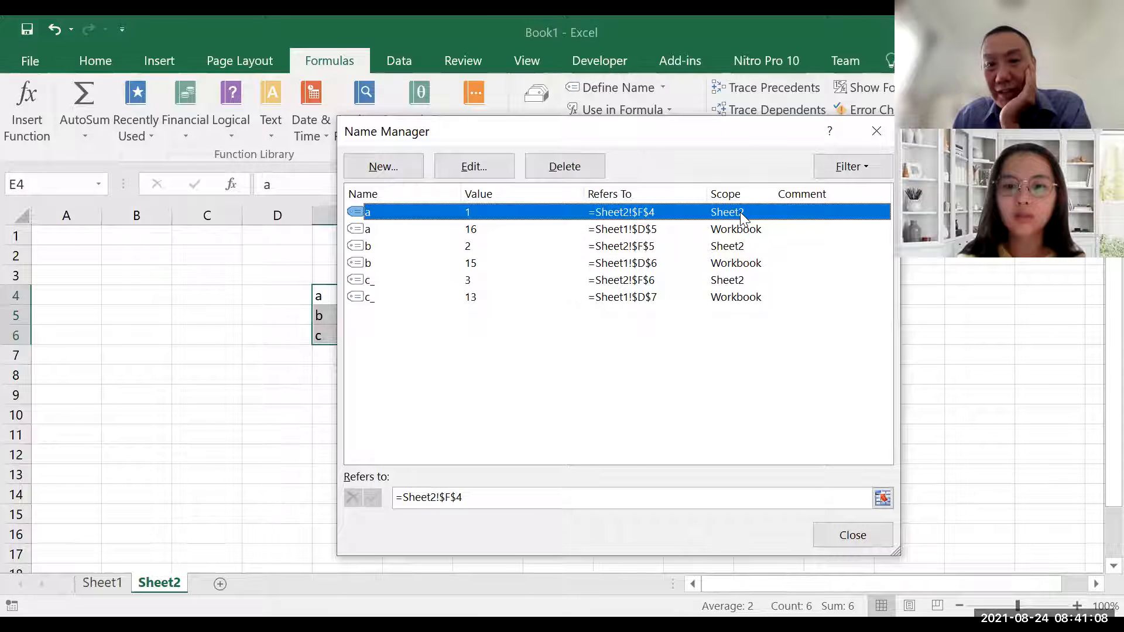
click(742, 249)
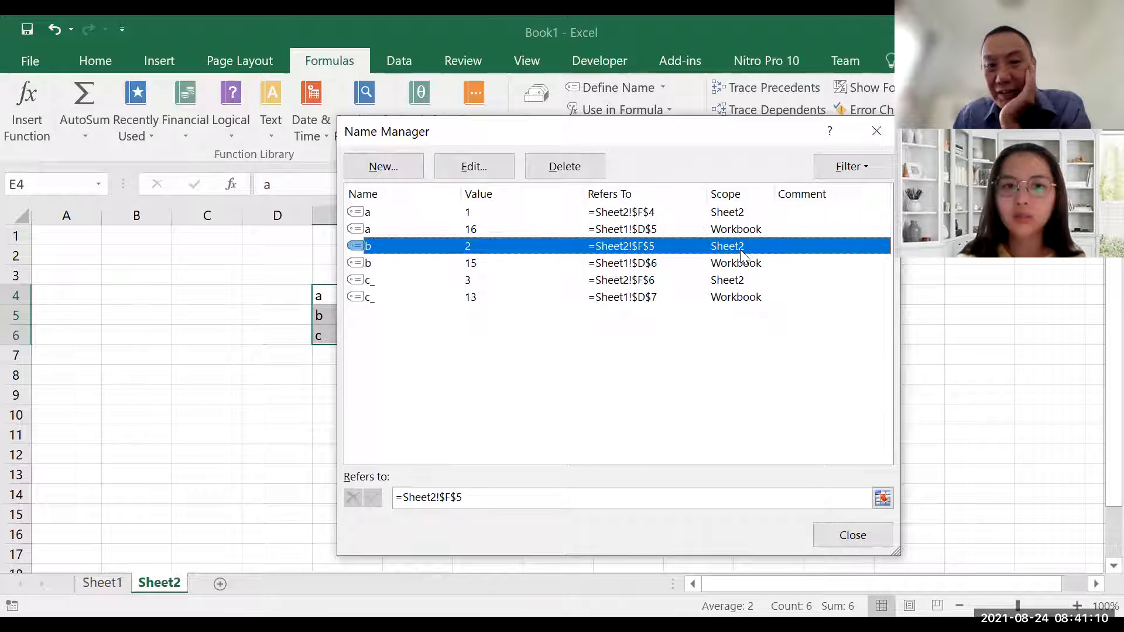
click(743, 281)
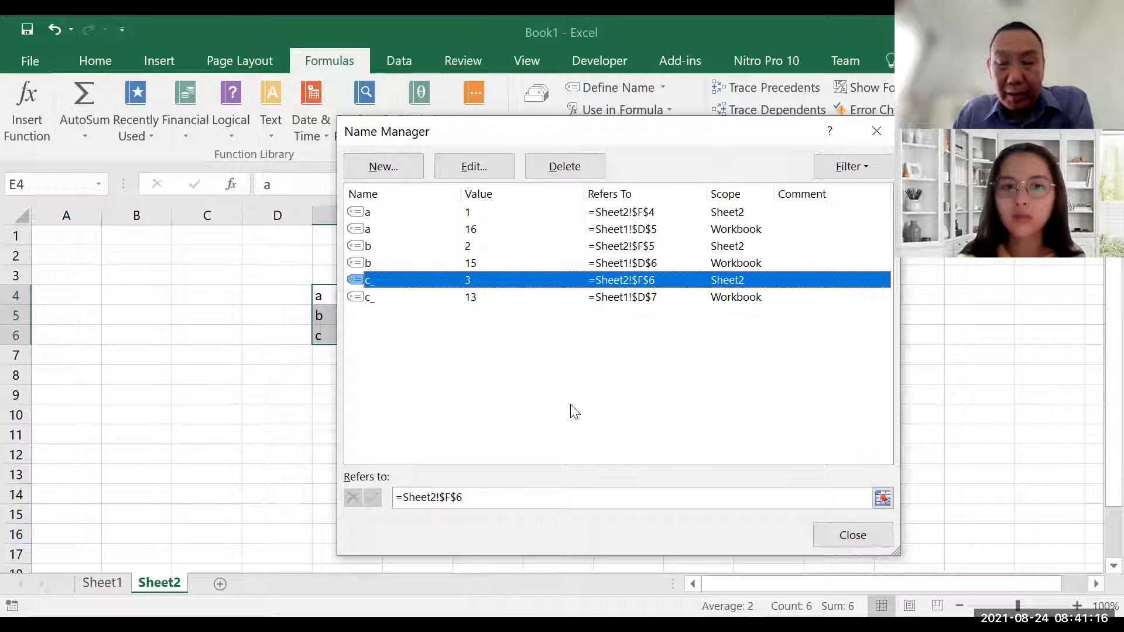
click(726, 217)
click(732, 248)
click(731, 281)
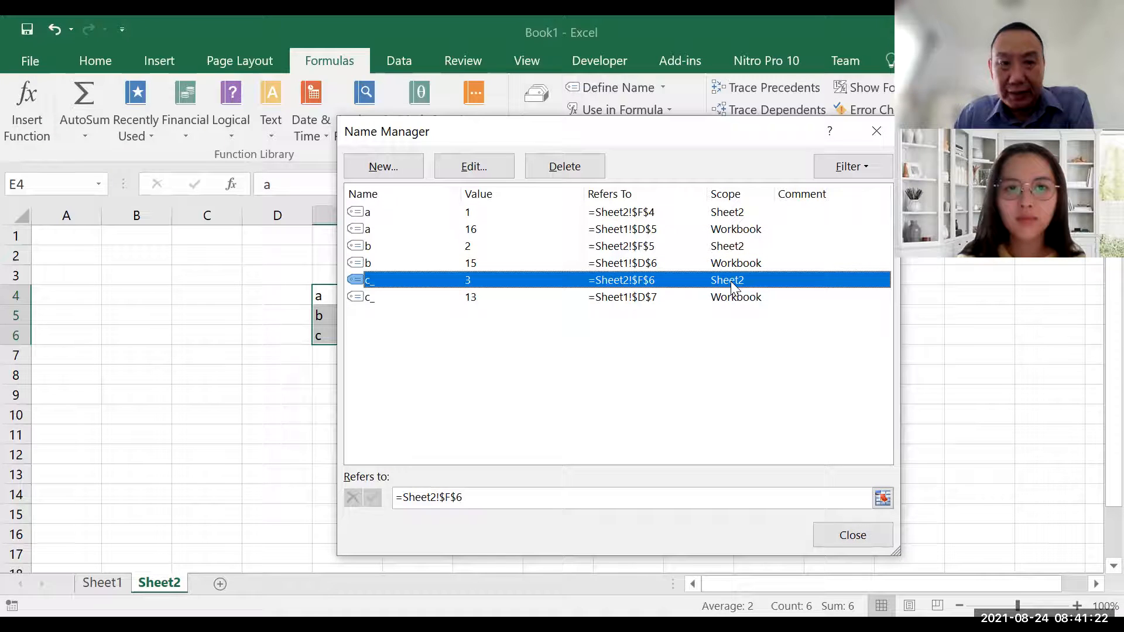
click(839, 528)
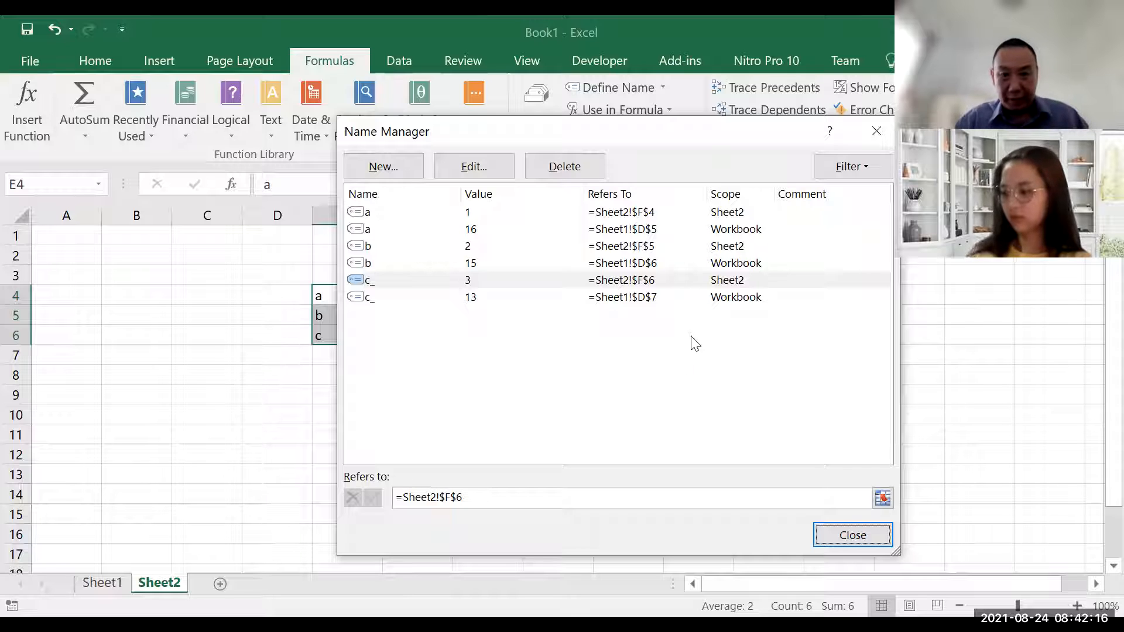
click(841, 522)
Step: Add another worksheet and enter the formula =a+b in its cell E5
key(shift+F11)
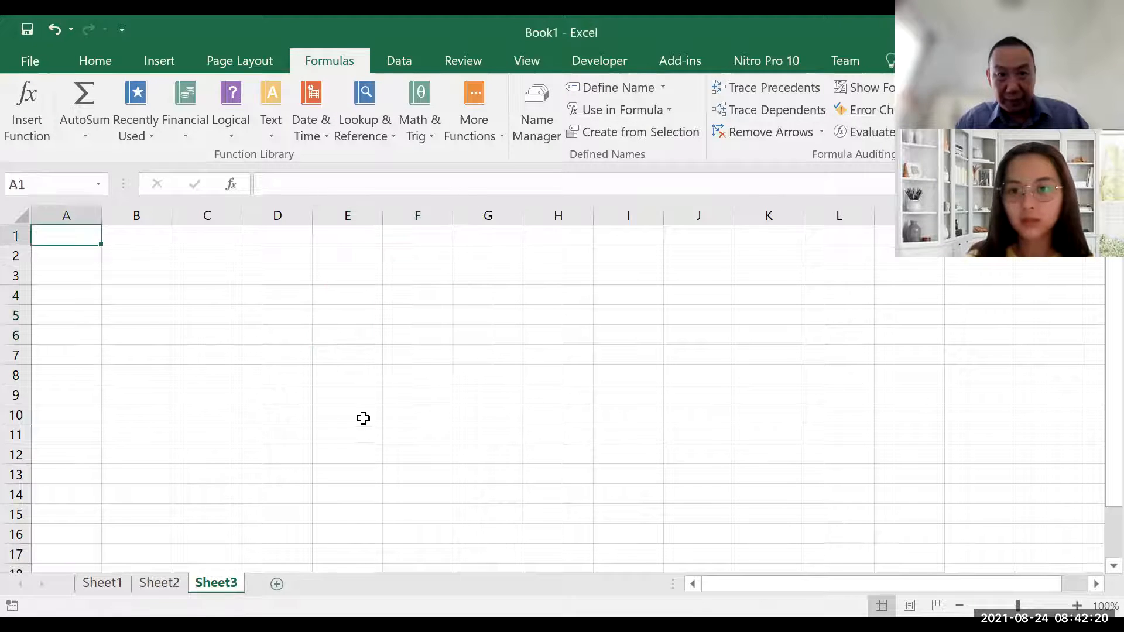
click(356, 313)
text(=)
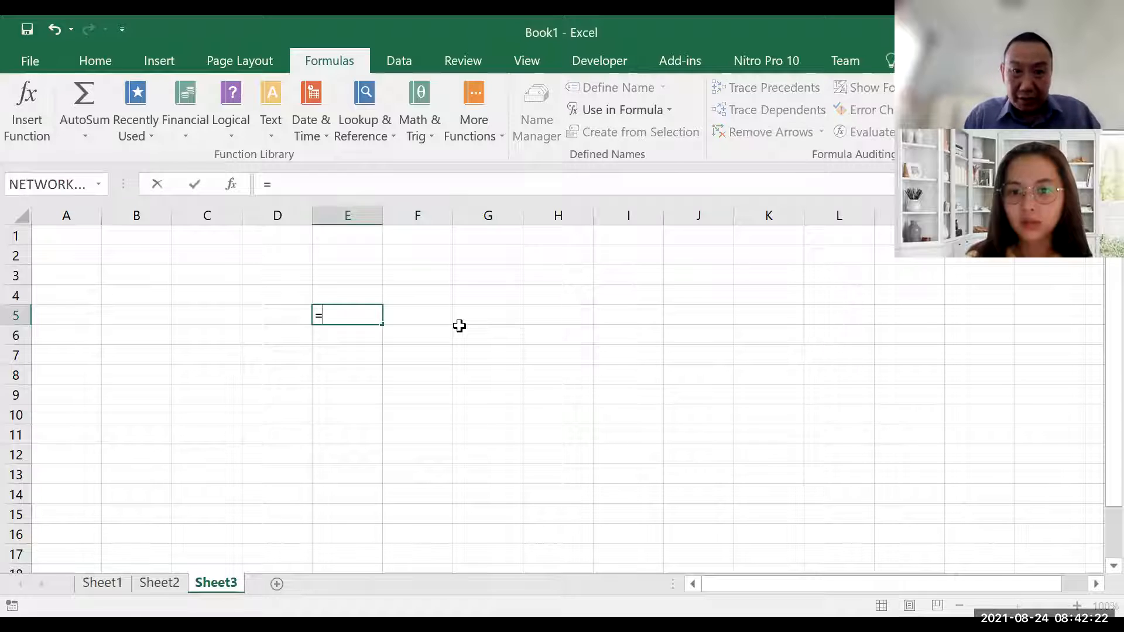
text(a)
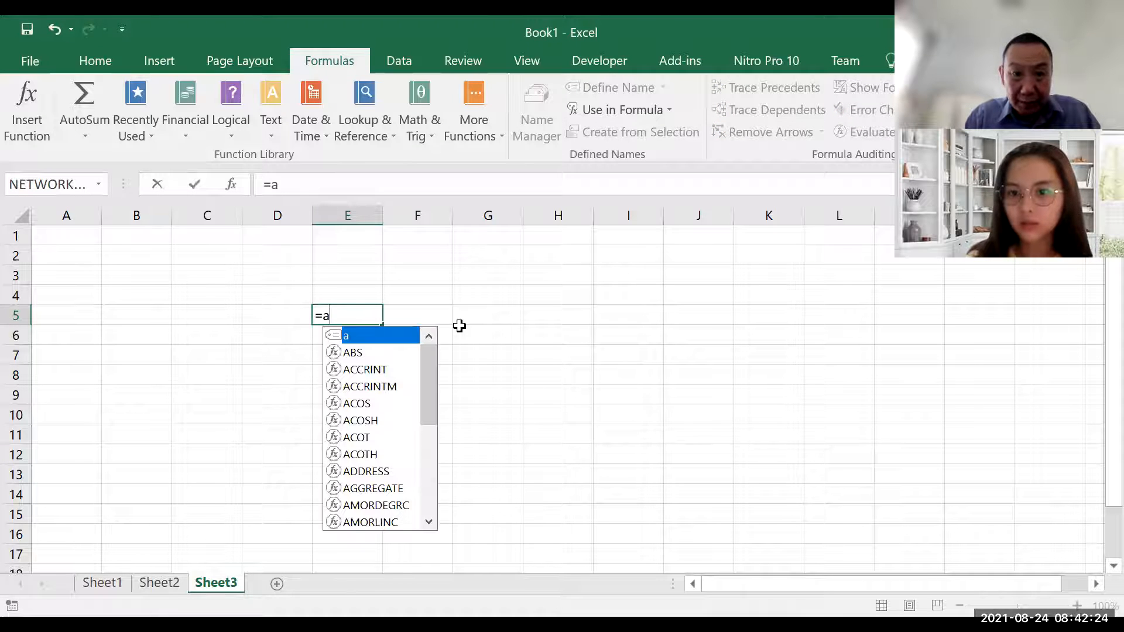
text(+b)
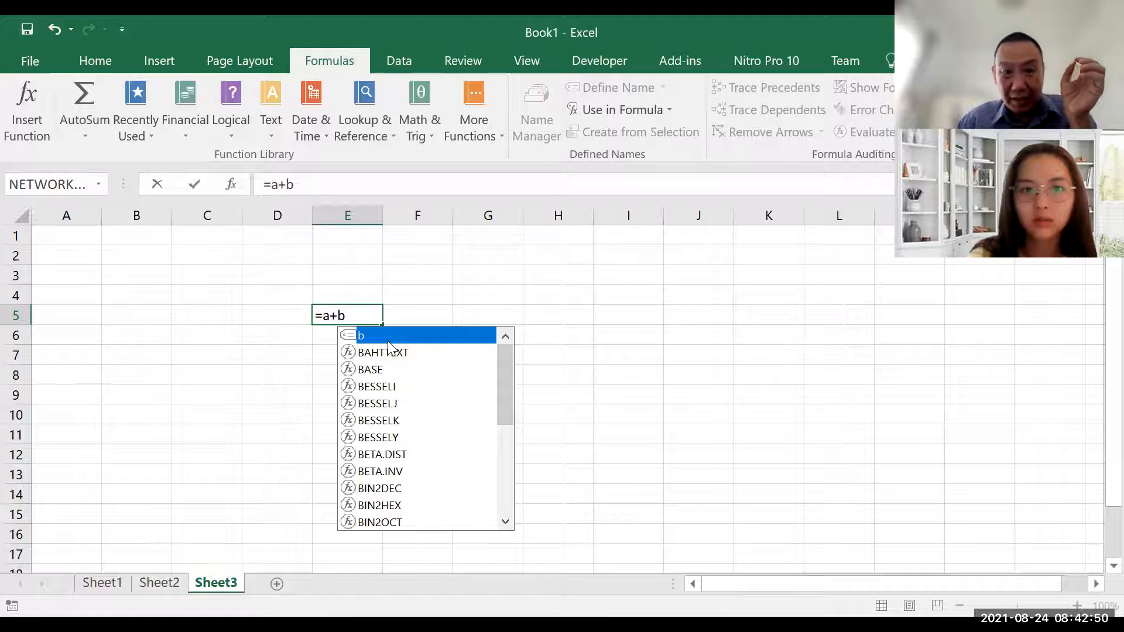
key(Return)
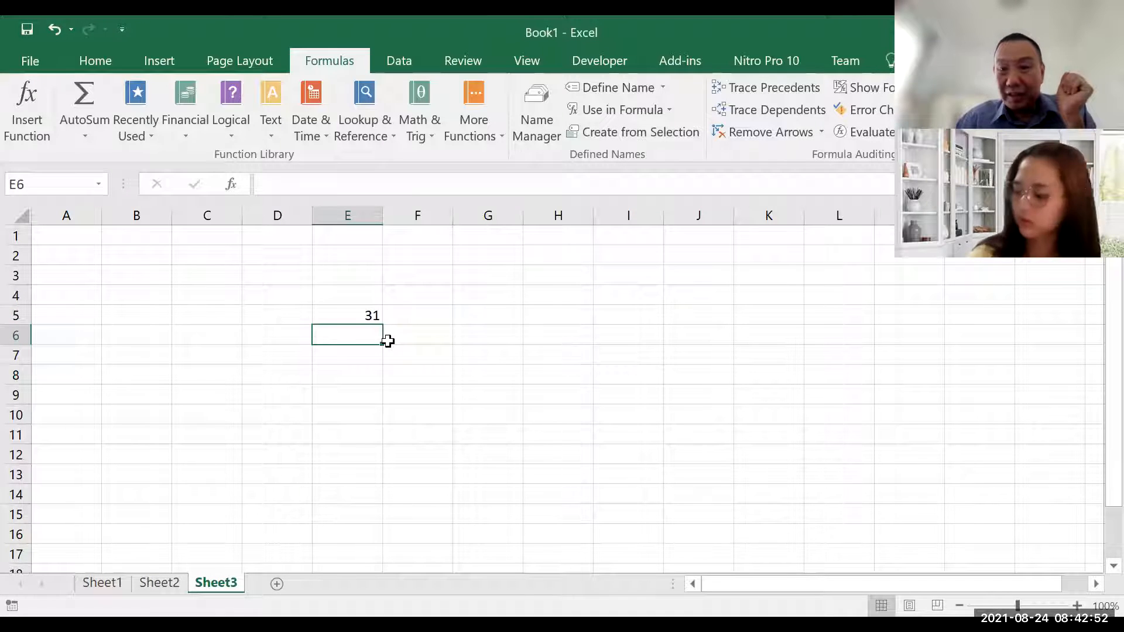
Step: Inspect the formula in E5 on Sheet3 and check it against the source value of a in Sheet1's D5
click(369, 315)
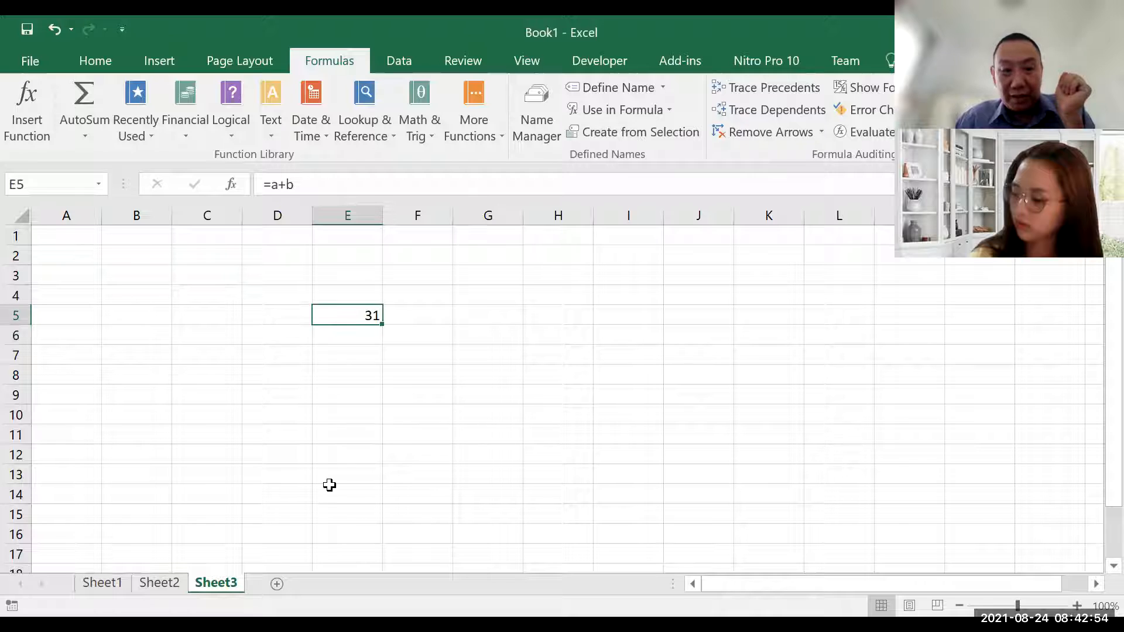
key(ctrl+Page_Up)
key(ctrl+Page_Up)
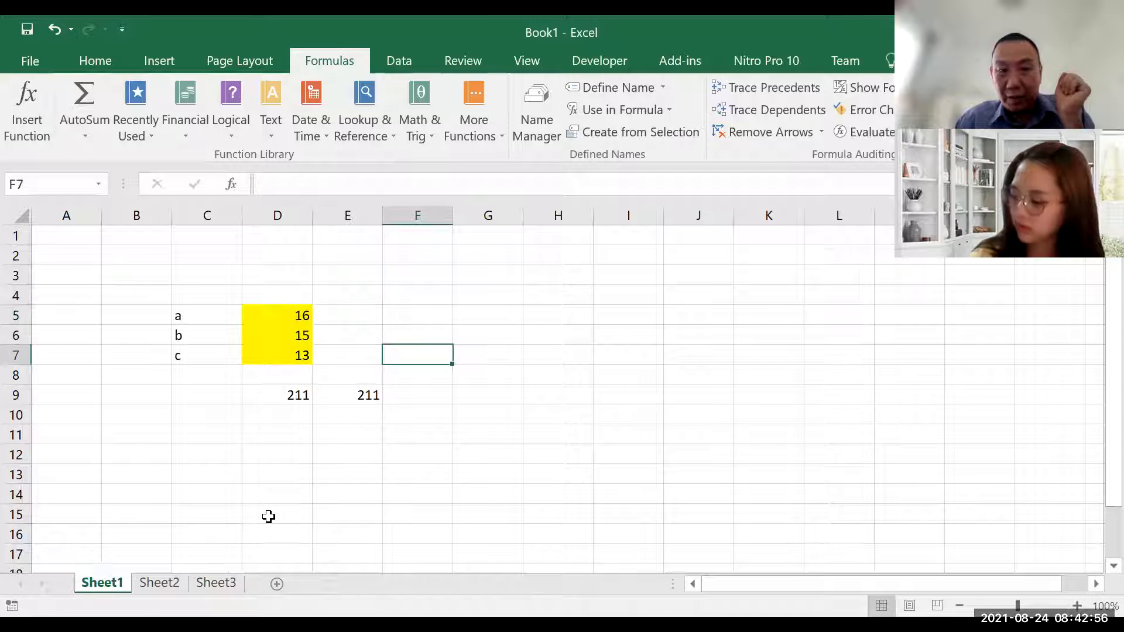
click(283, 312)
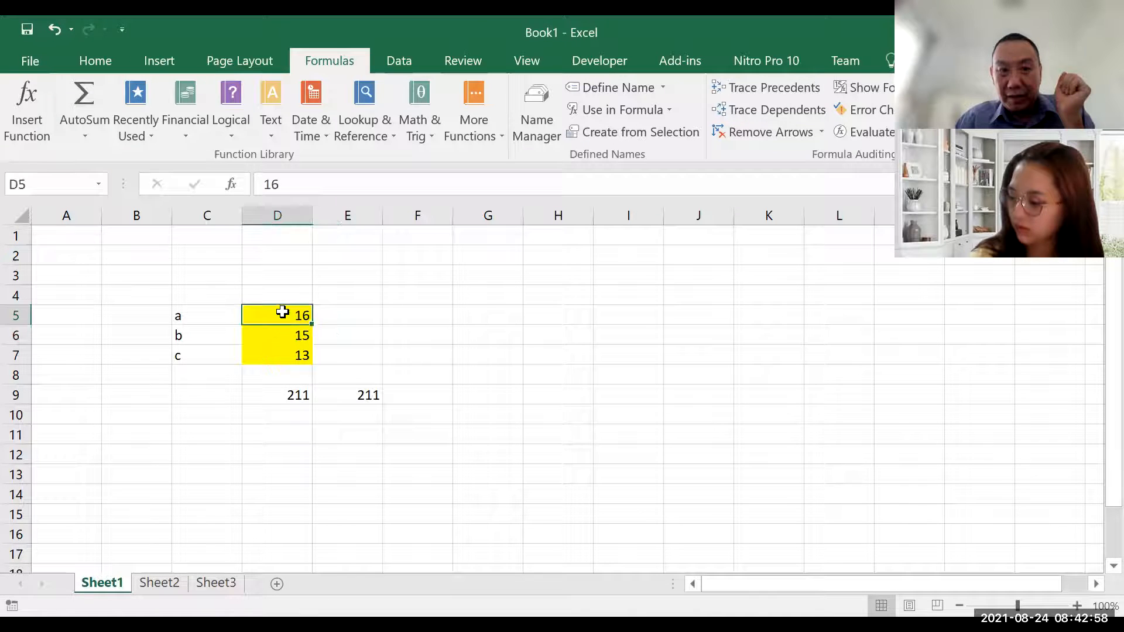
Step: Check the value of b in Sheet1's D6 and examine the workbook-scoped names a and b in the Name Manager
click(285, 330)
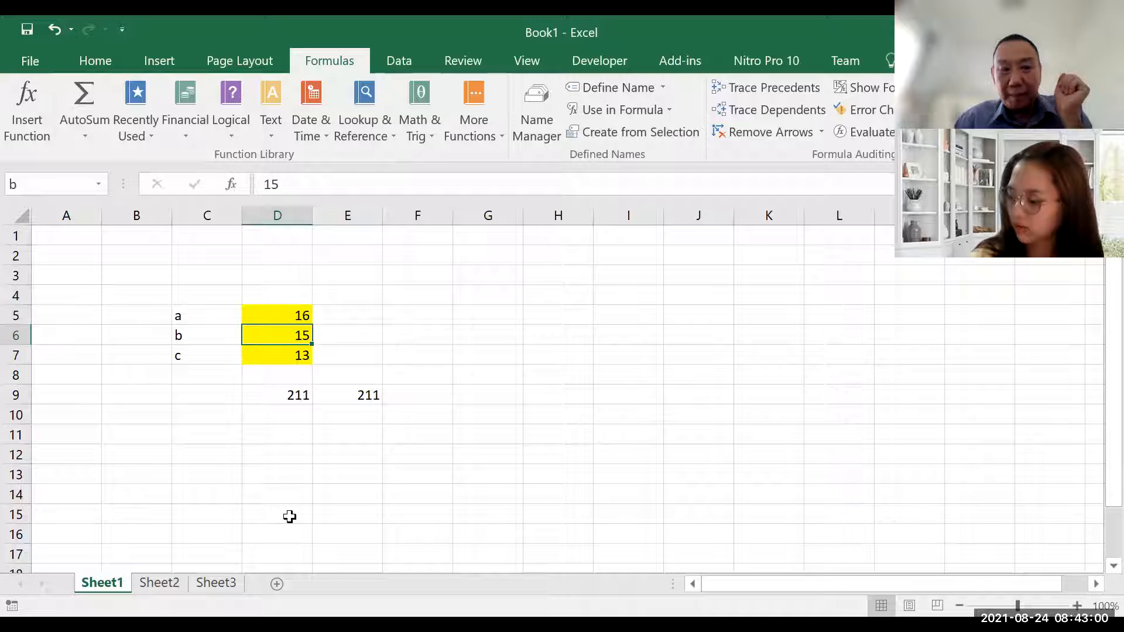
click(533, 120)
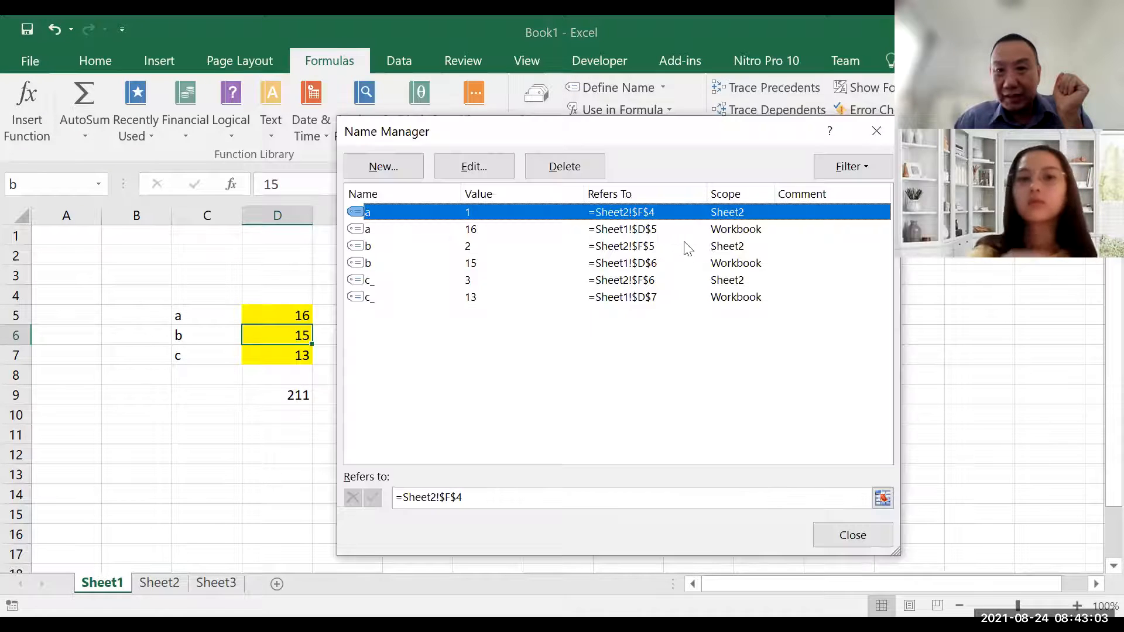
click(716, 230)
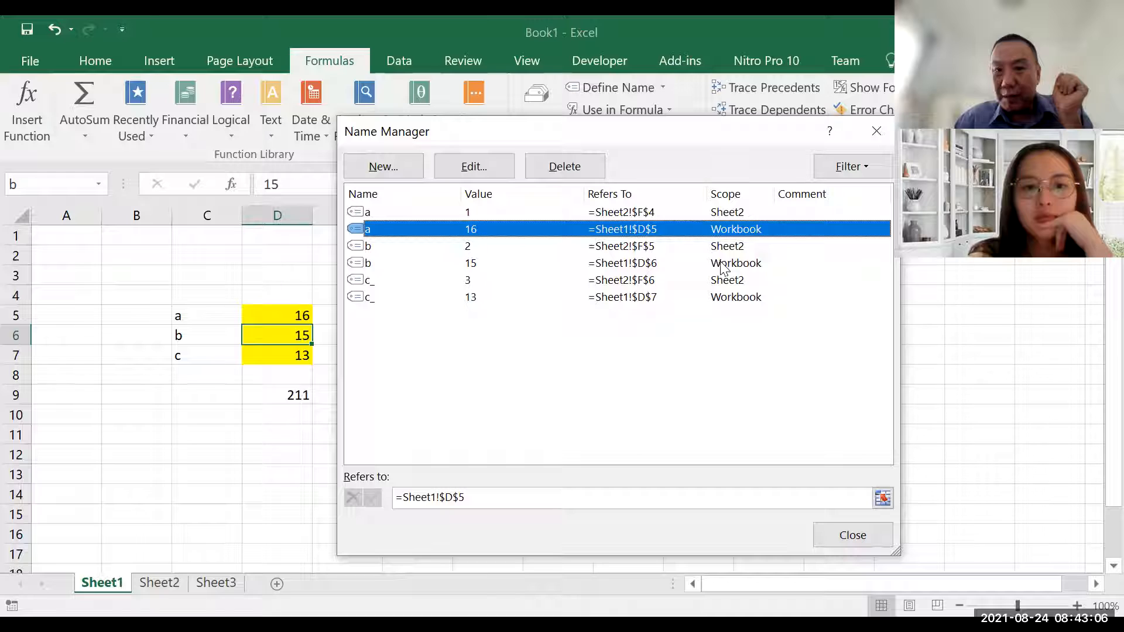
click(720, 264)
click(718, 228)
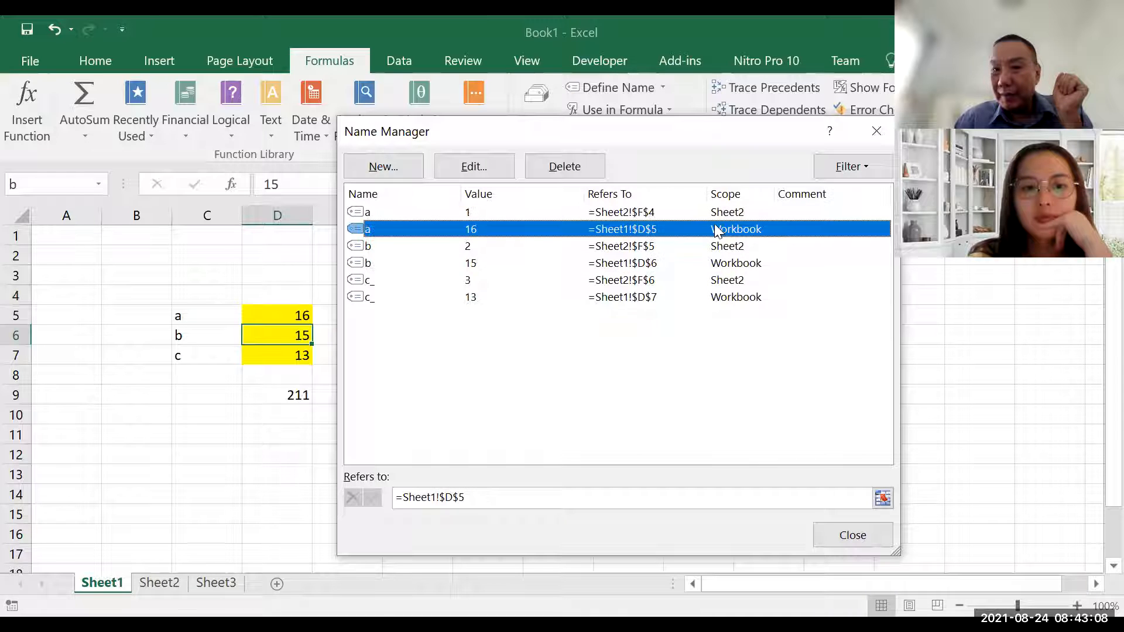
click(819, 530)
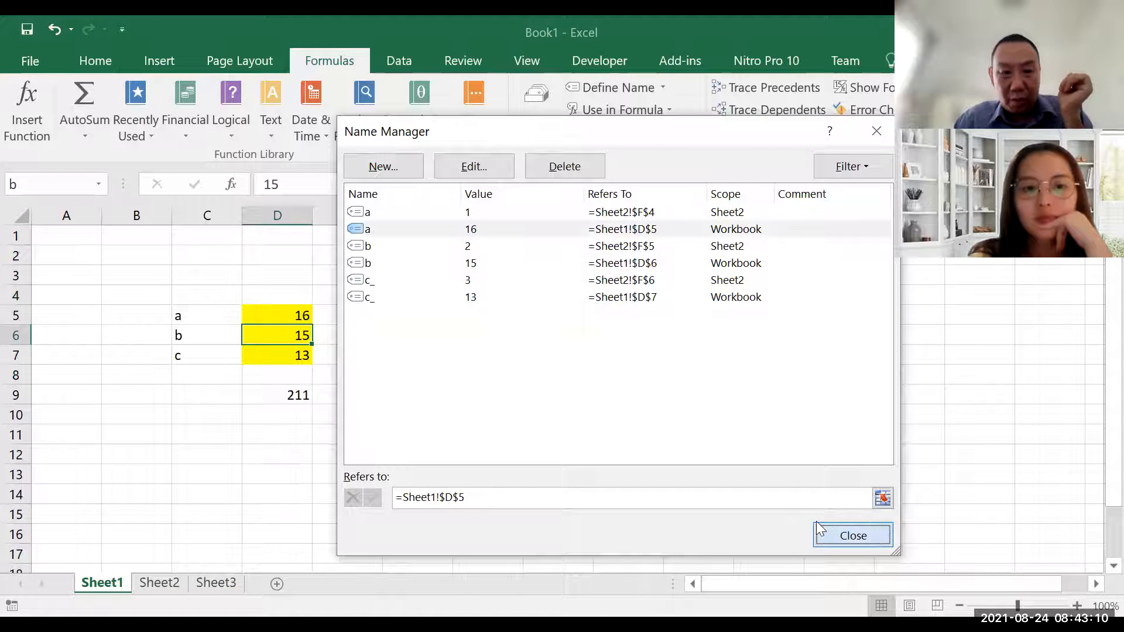
Step: Enter the formula =Sheet2!a+Sheet2!b in cell F5 of Sheet3, picking the two source cells on Sheet2
key(ctrl+Page_Down)
key(ctrl+Page_Down)
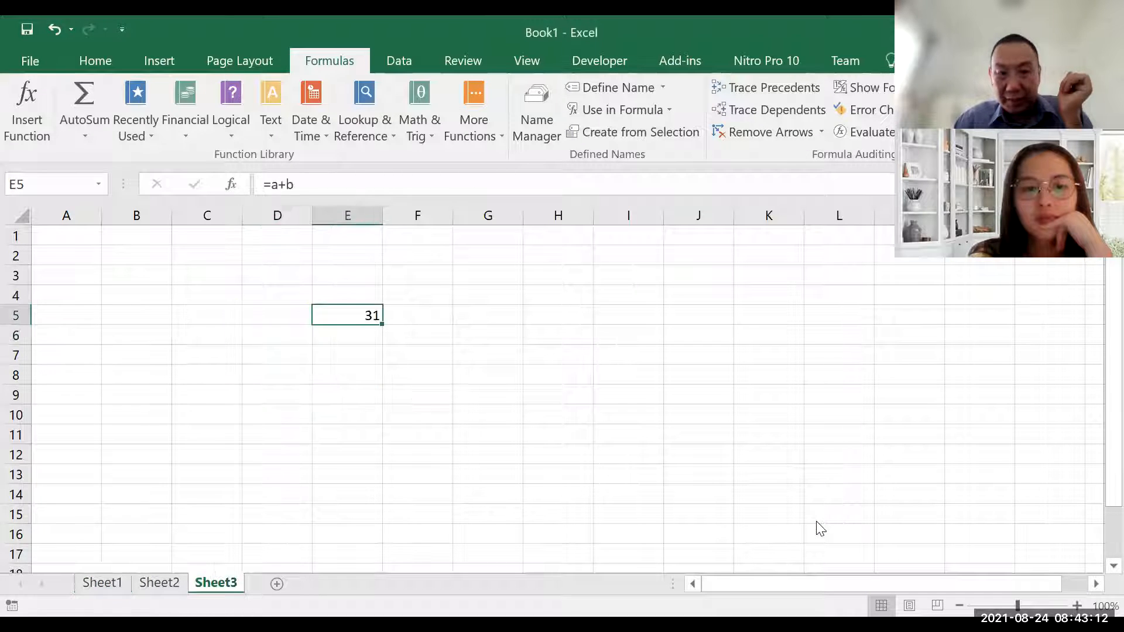
click(427, 319)
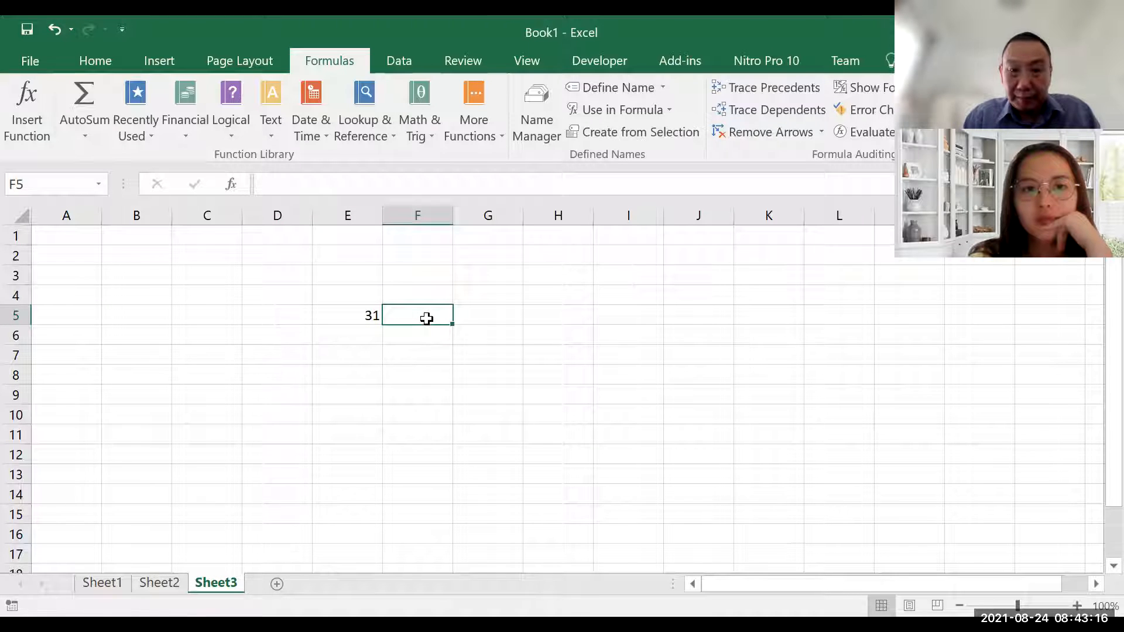
text(=)
key(ctrl+Page_Up)
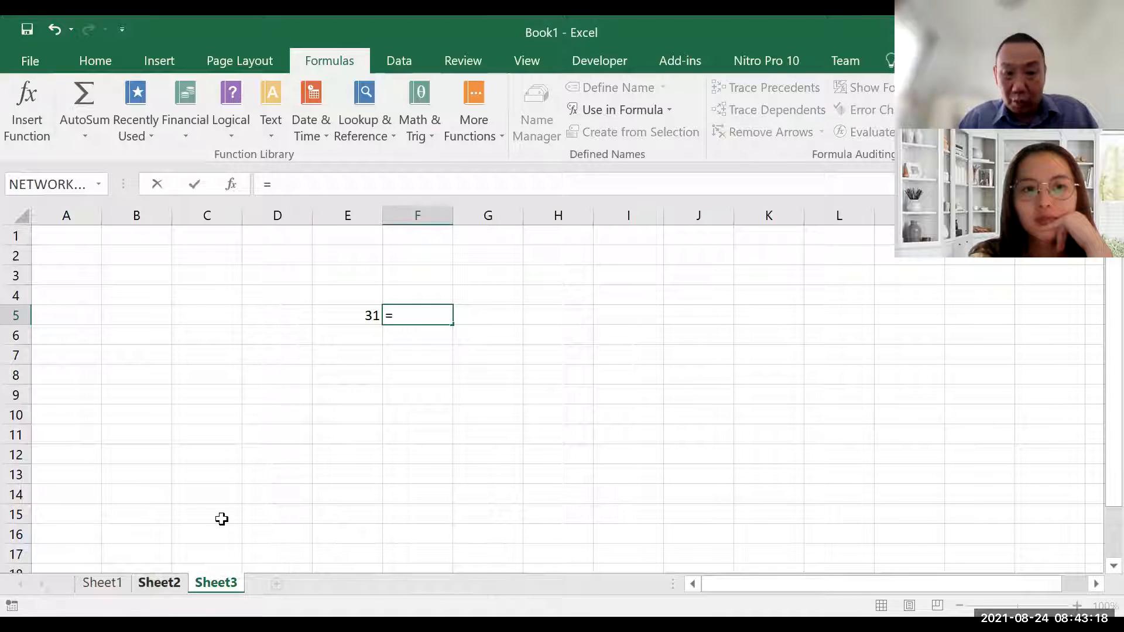
click(439, 296)
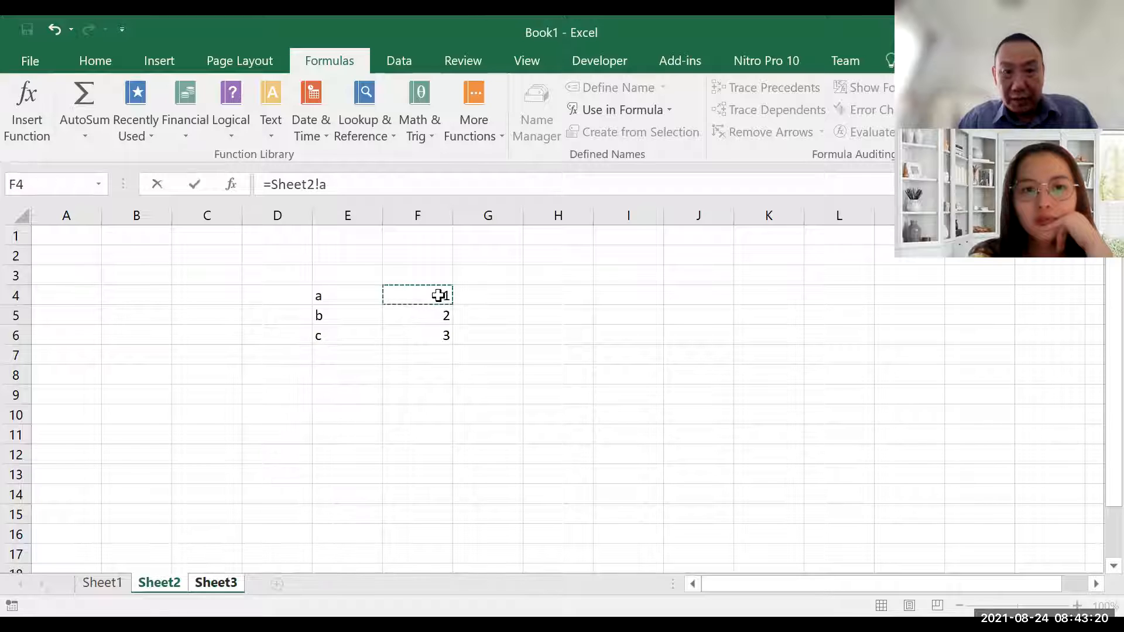
text(+)
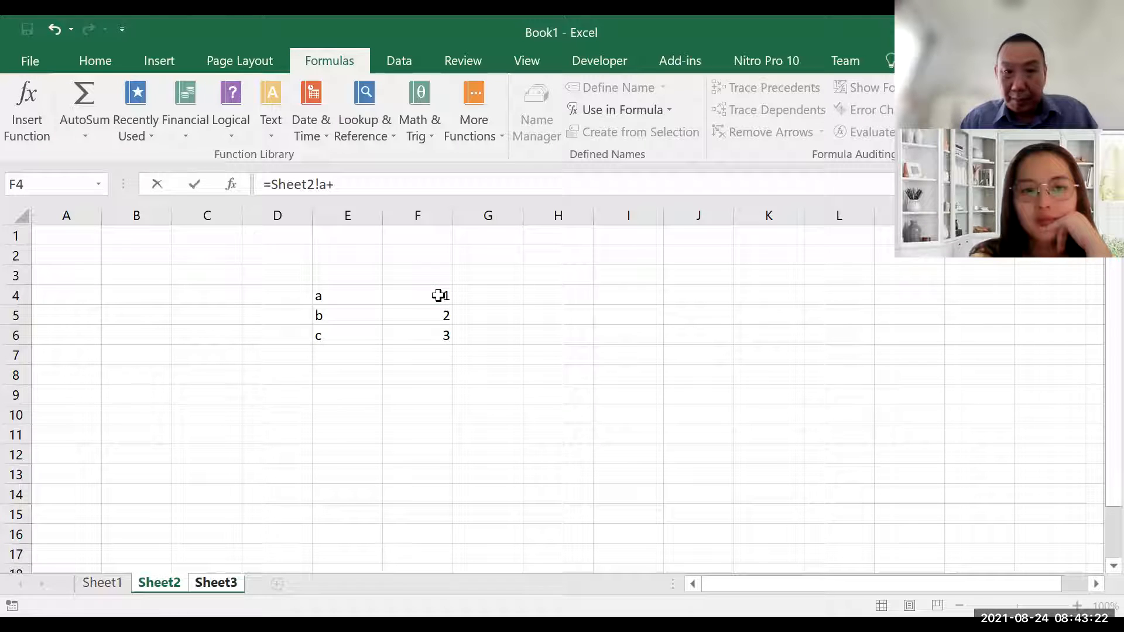
click(421, 315)
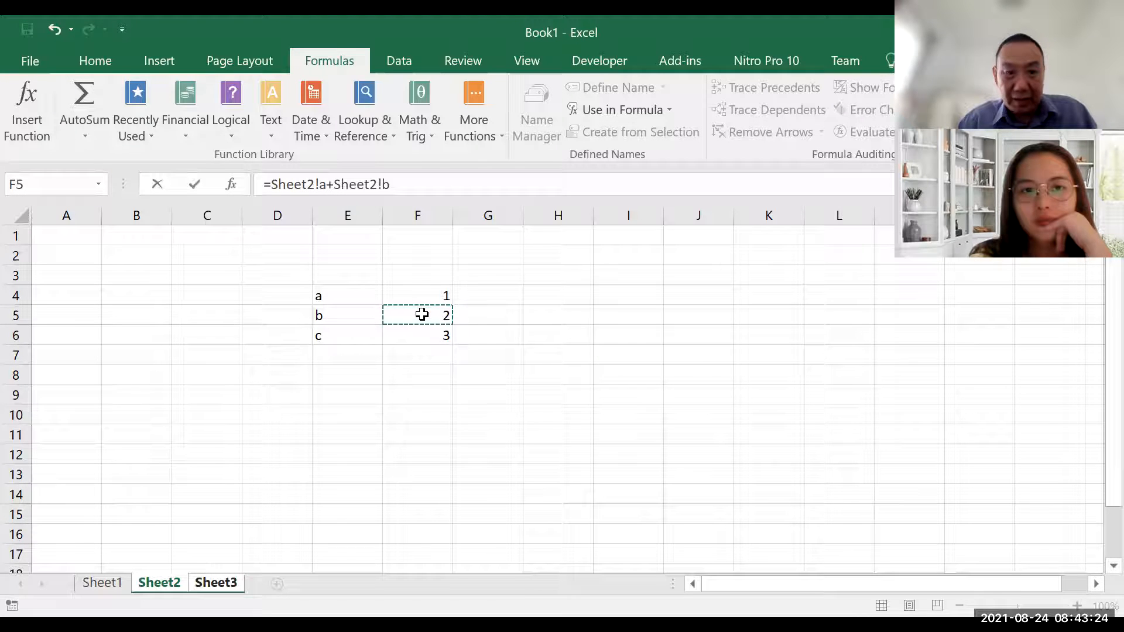
key(Return)
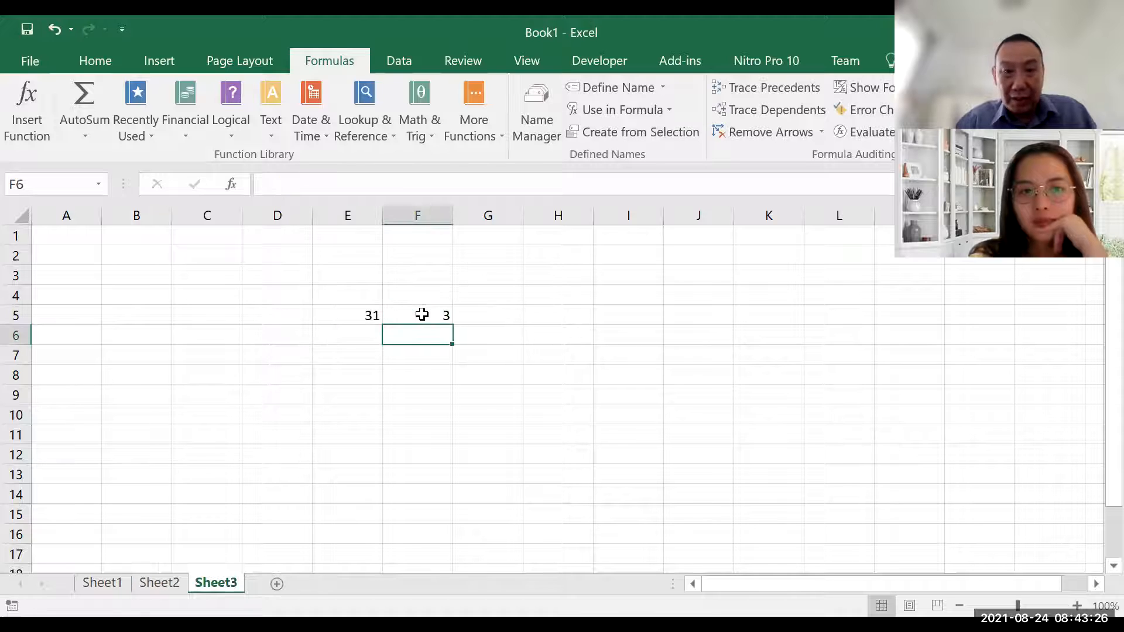
Step: Inspect the sheet-qualified names in the formula in Sheet3's F5
click(422, 315)
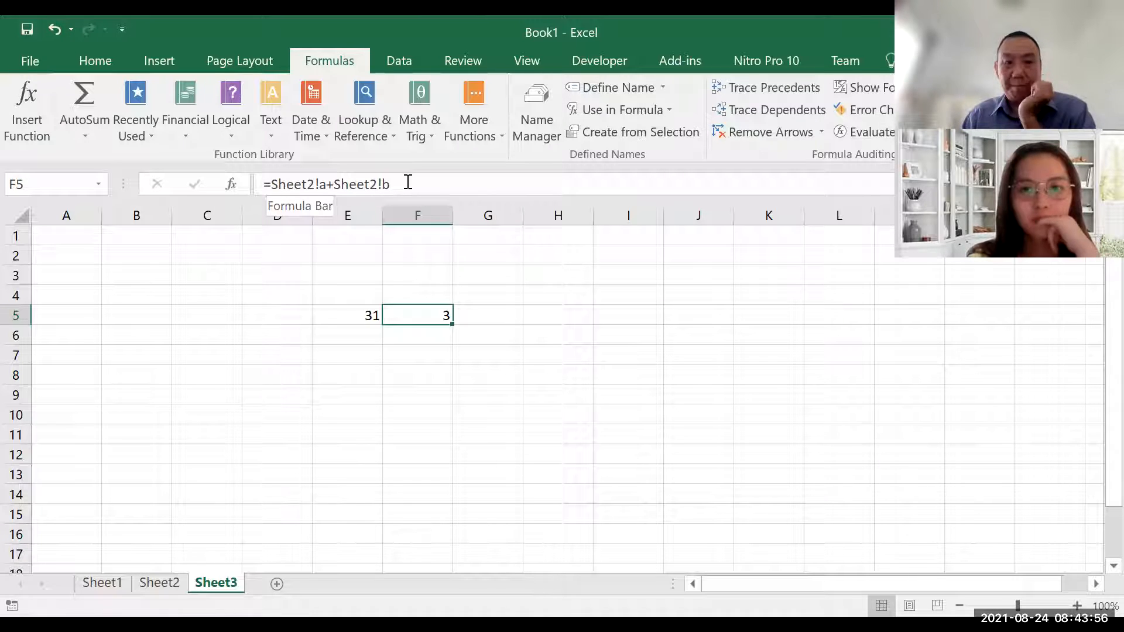
click(268, 446)
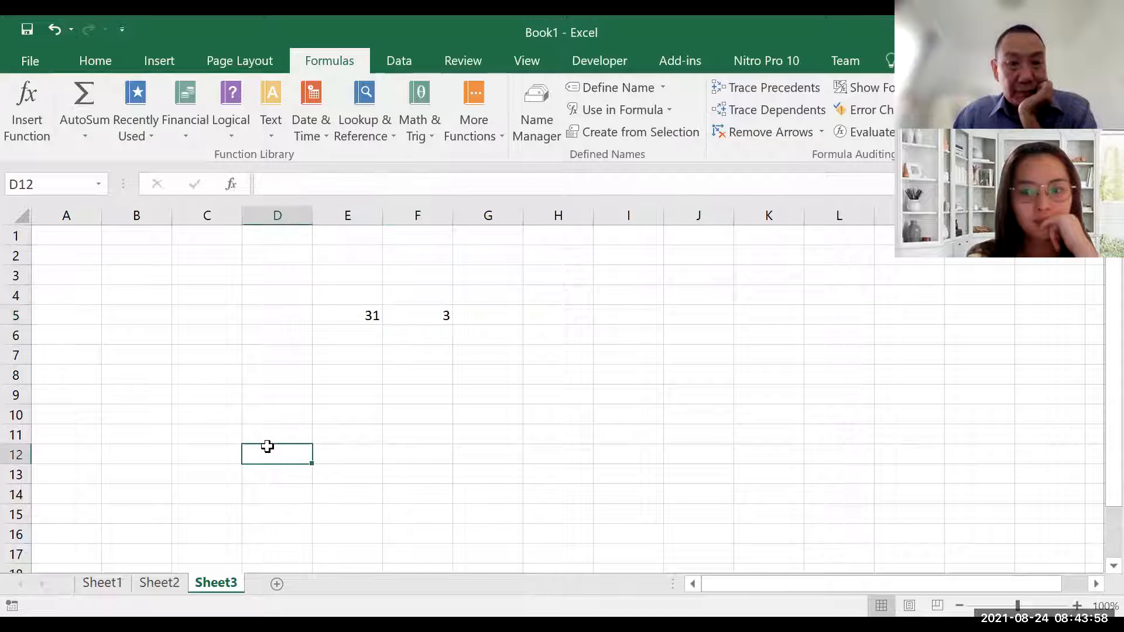
click(439, 316)
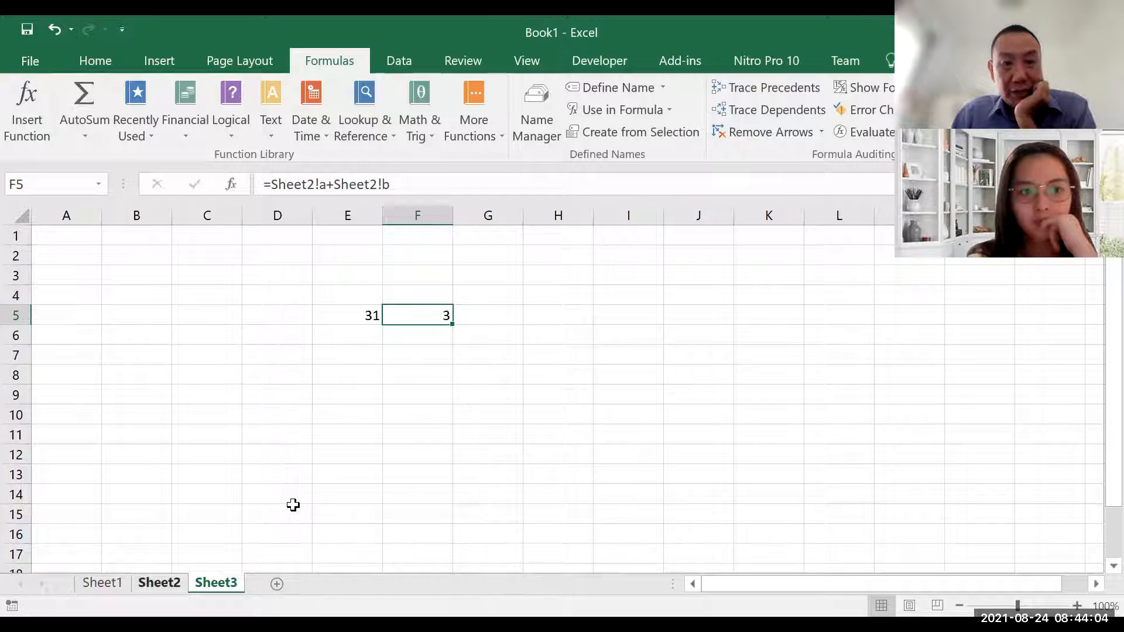
Step: Fill the value cells F4:F6 on Sheet2 with yellow
click(160, 583)
click(542, 336)
click(437, 298)
drag(438, 298, 440, 335)
click(97, 62)
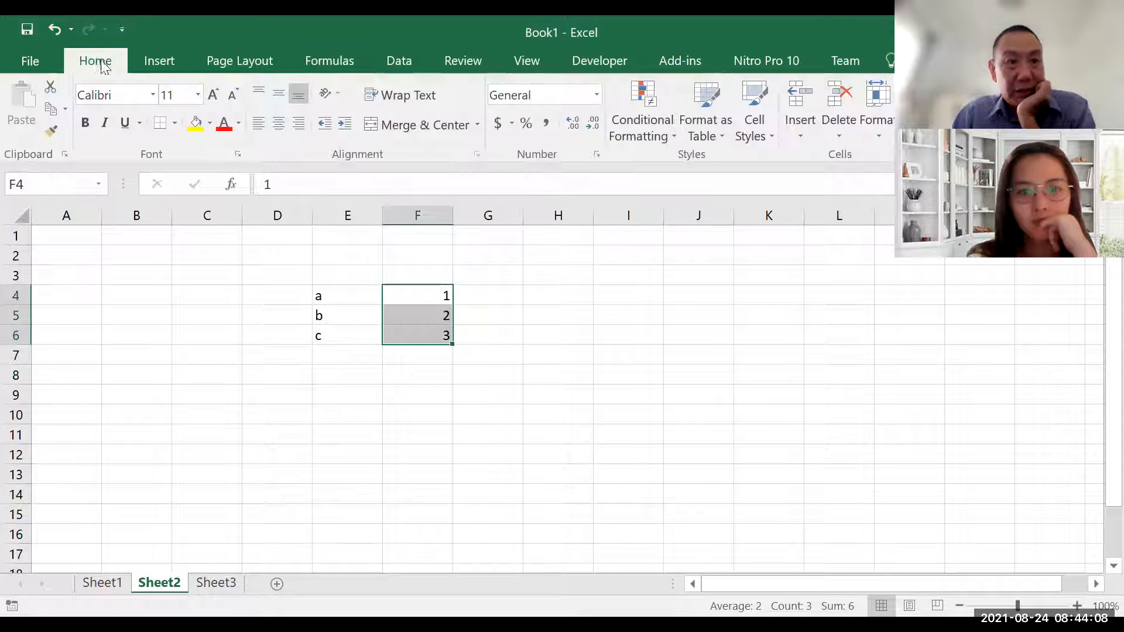
click(197, 125)
Step: Set the Sheet2 values of a, b and c in F4:F6 to 100, 200 and 300
click(430, 296)
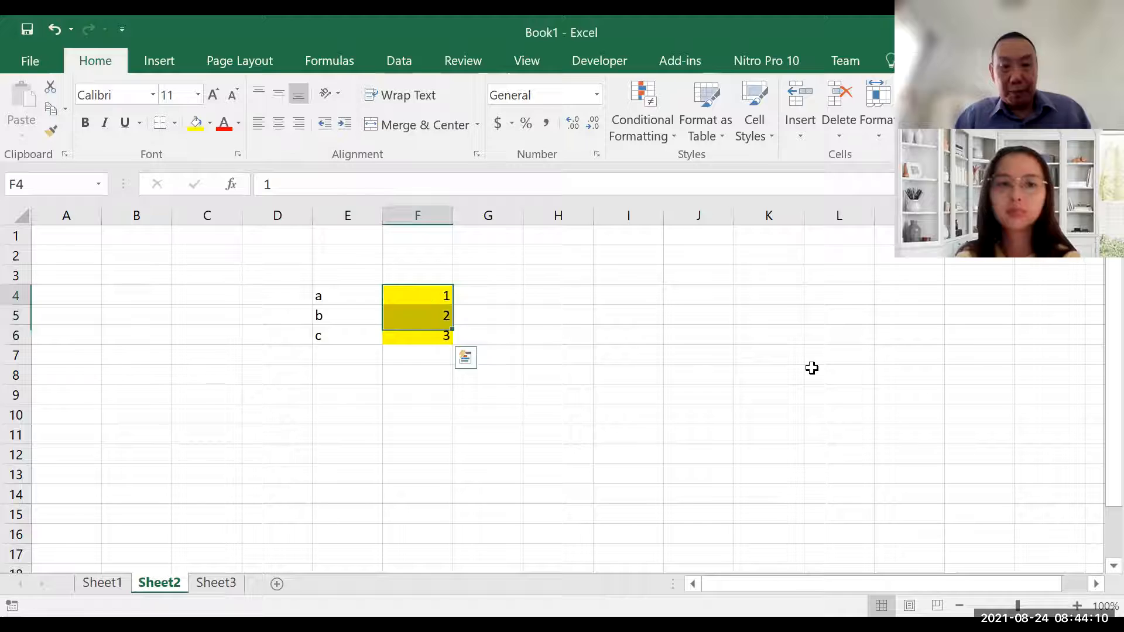
text(100)
key(Return)
text(200)
key(Return)
text(2)
key(BackSpace)
text(300)
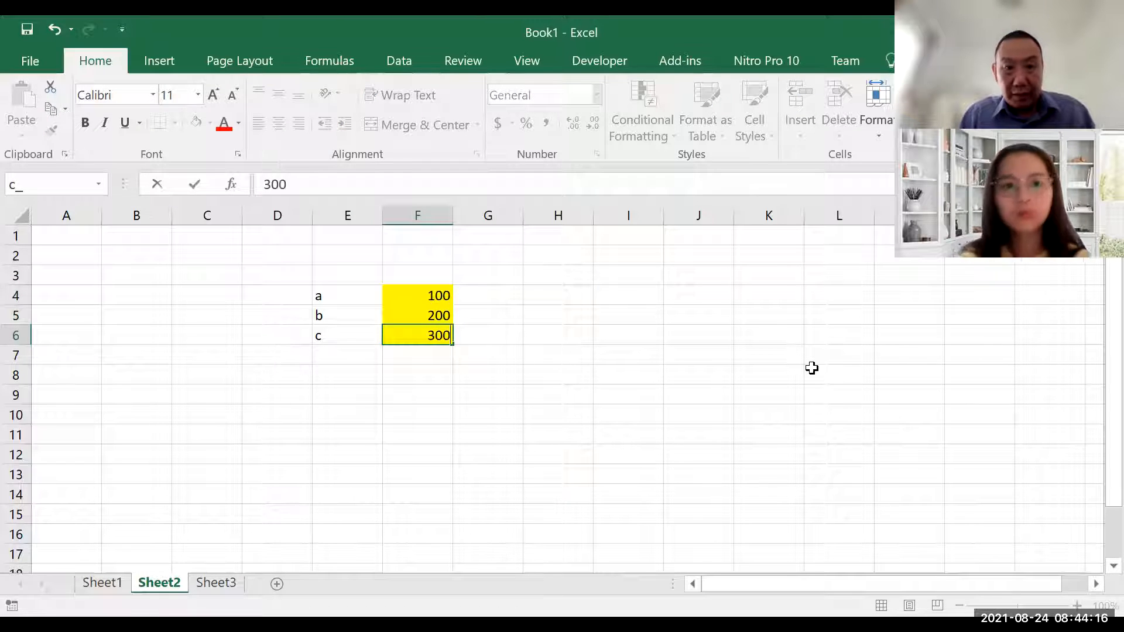
key(Return)
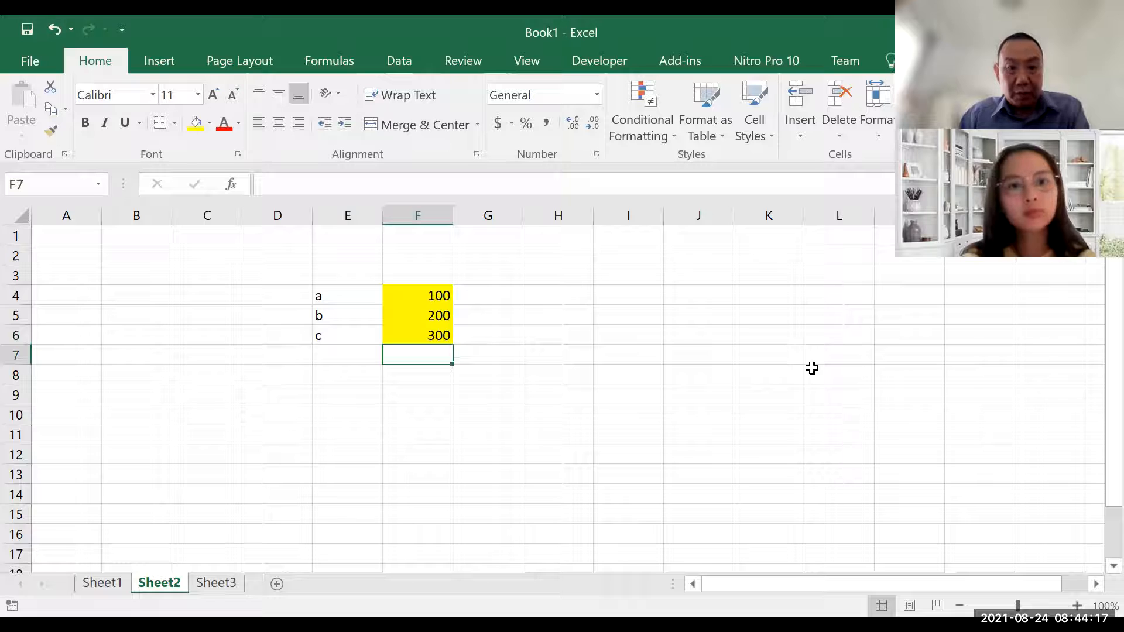
click(553, 390)
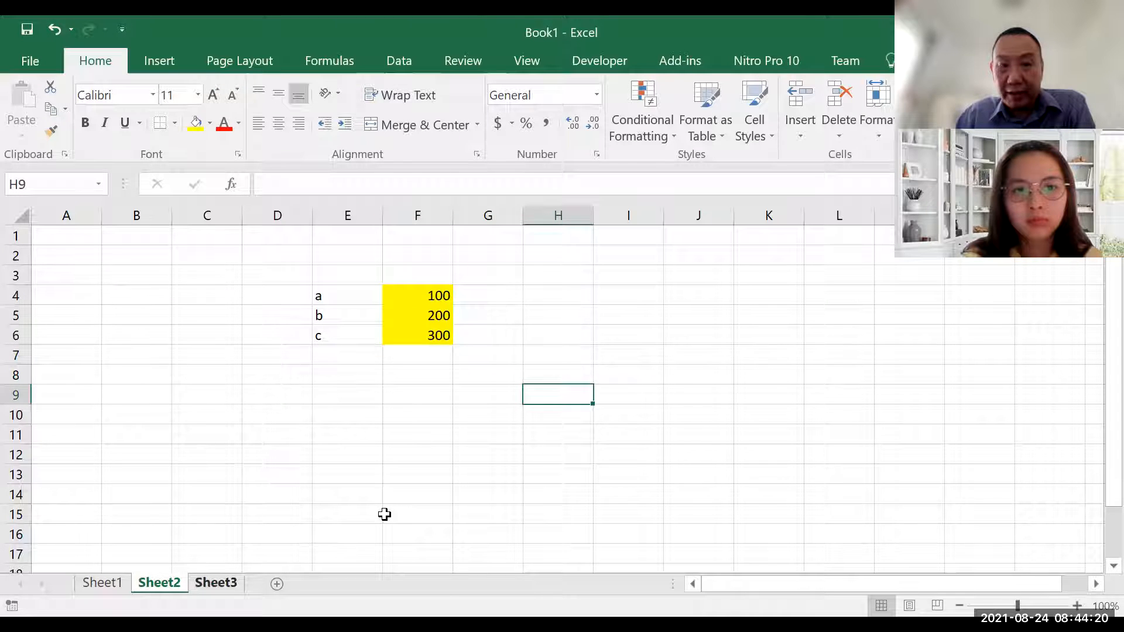
Step: Define a new name f_ for cell H5 on Sheet3, with its scope set to Sheet3
key(ctrl+Page_Down)
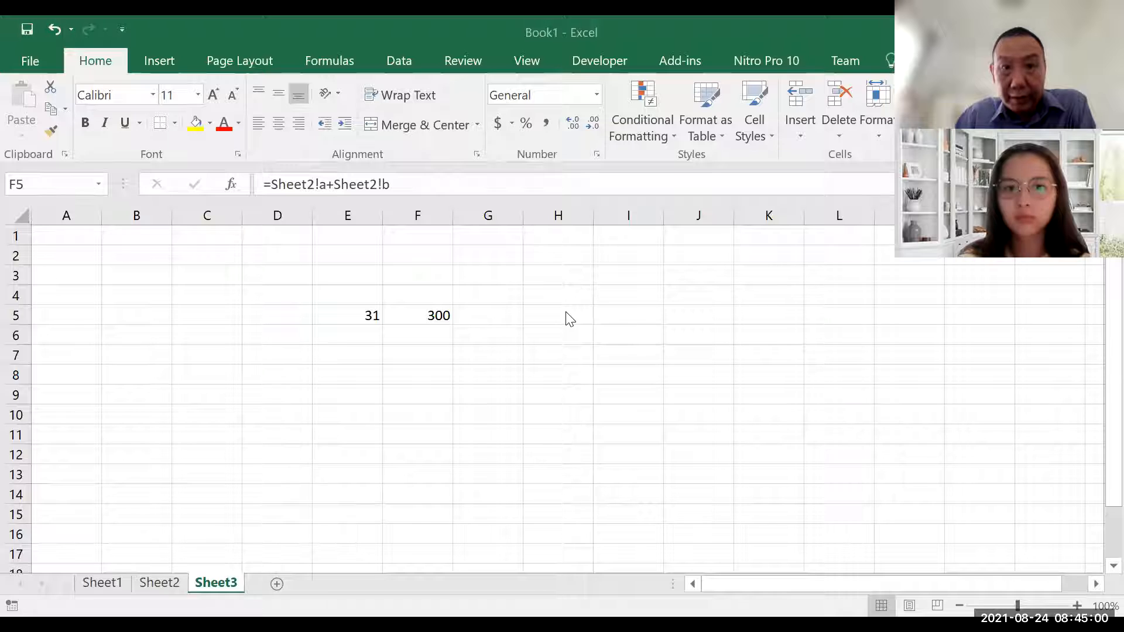
click(563, 316)
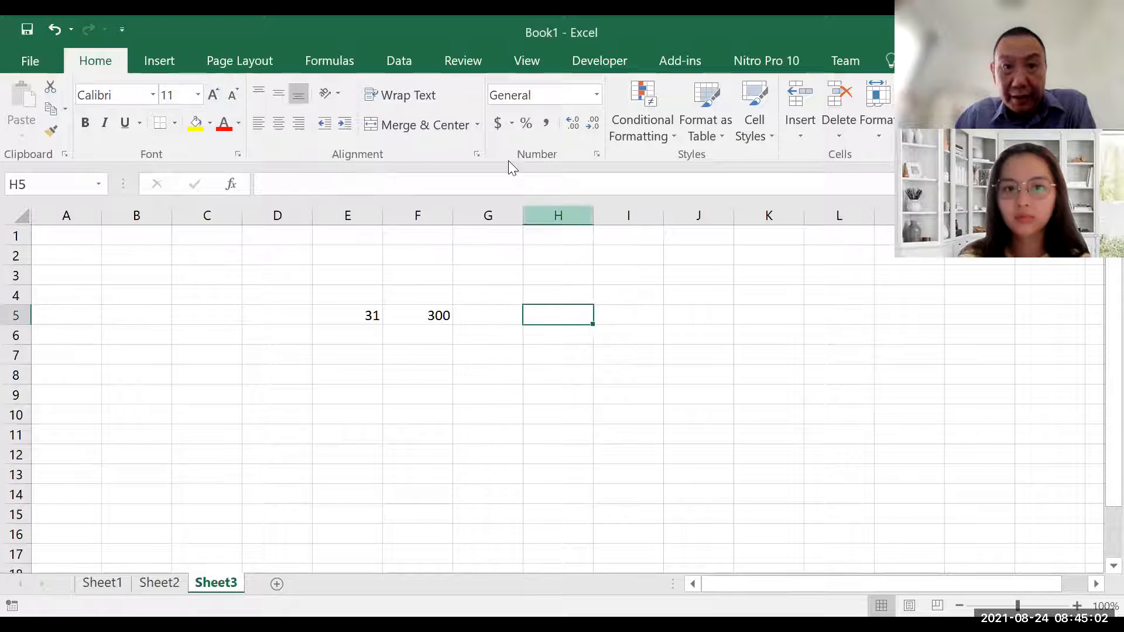
click(337, 61)
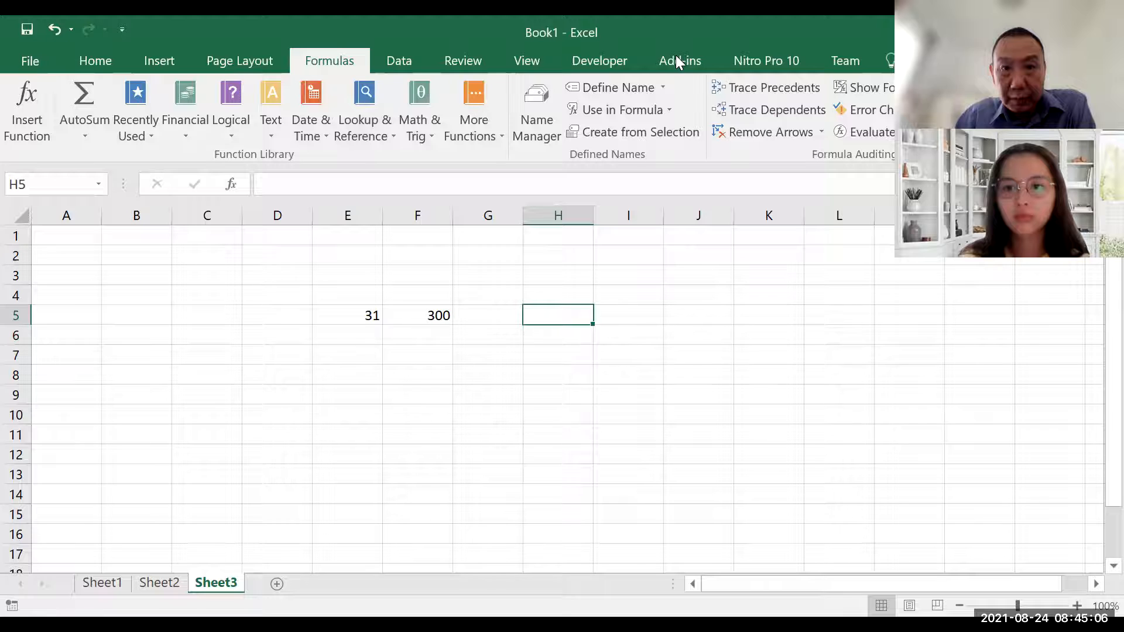
click(531, 103)
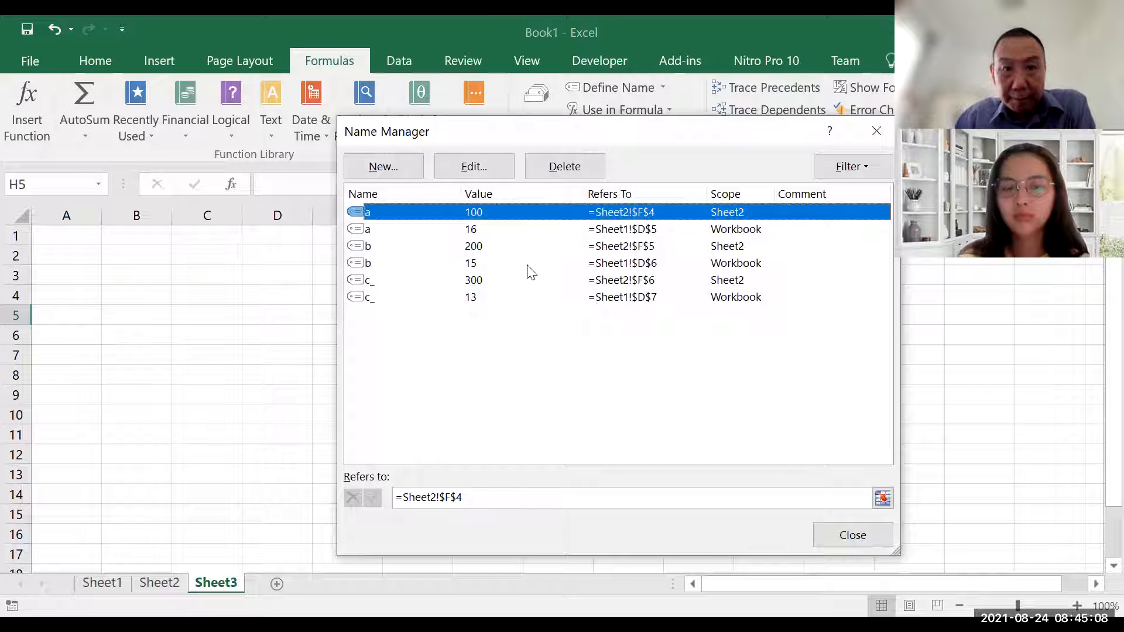
click(402, 170)
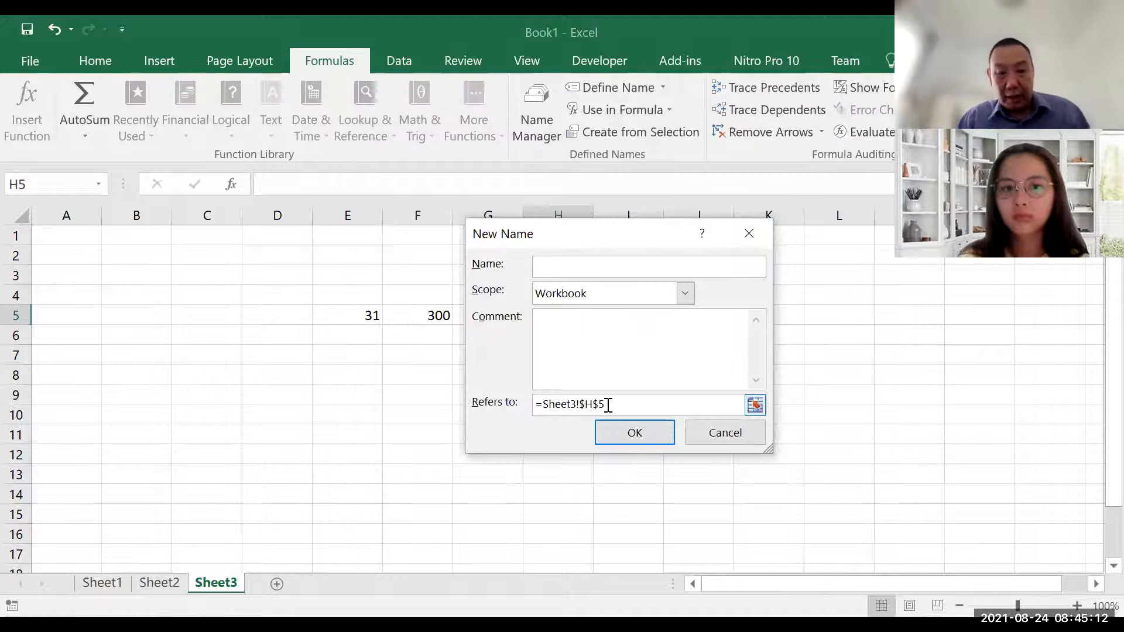
text(f)
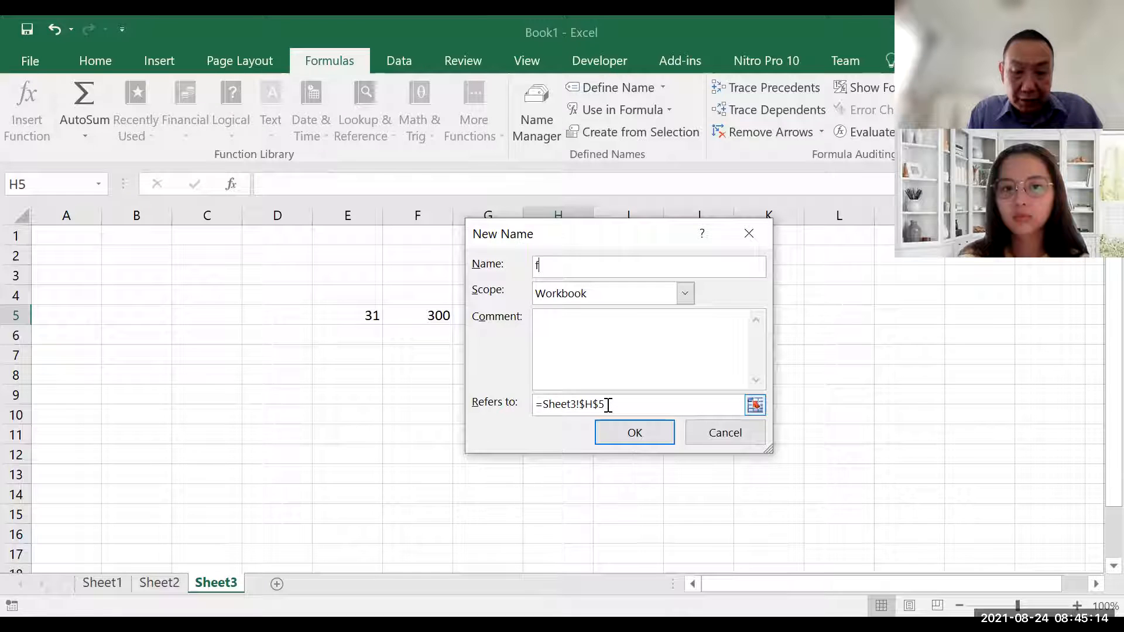
text(_)
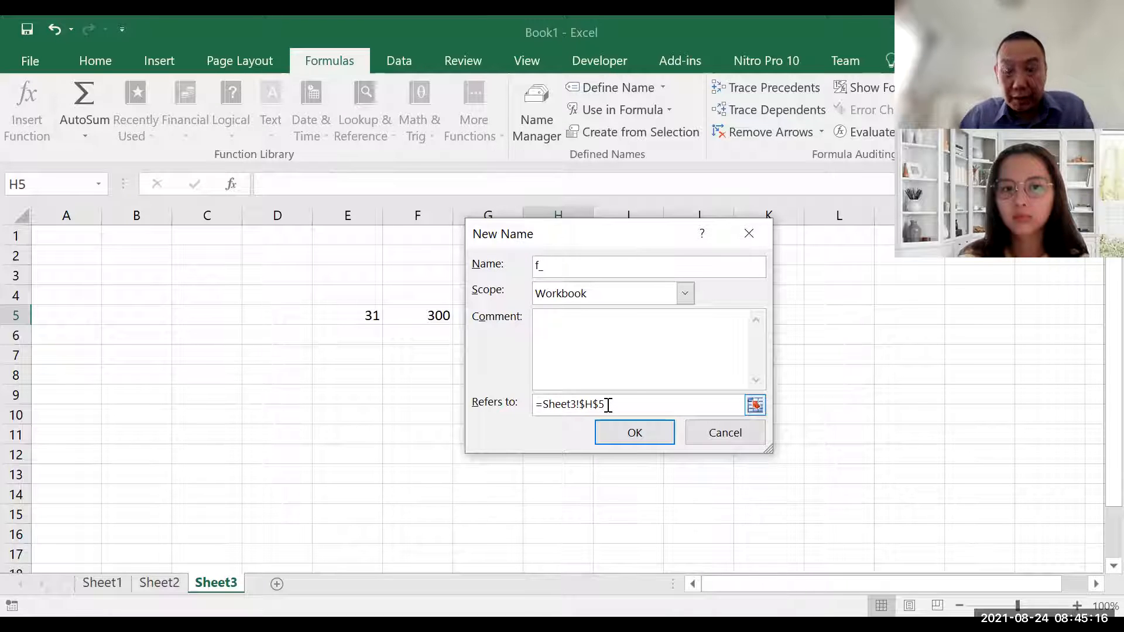
click(688, 295)
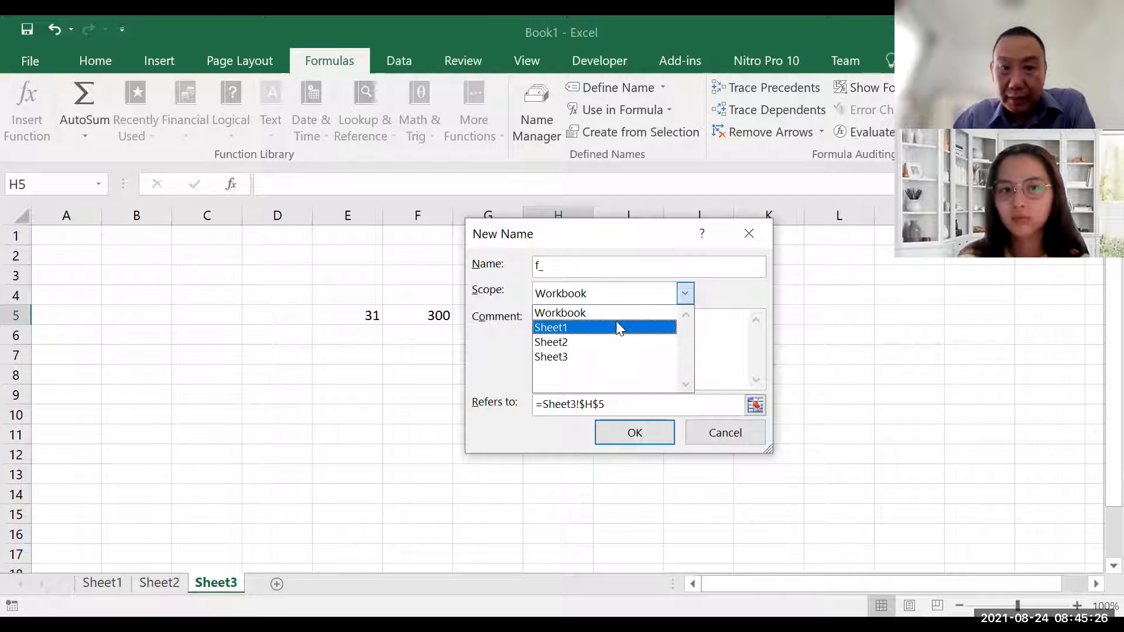
click(599, 356)
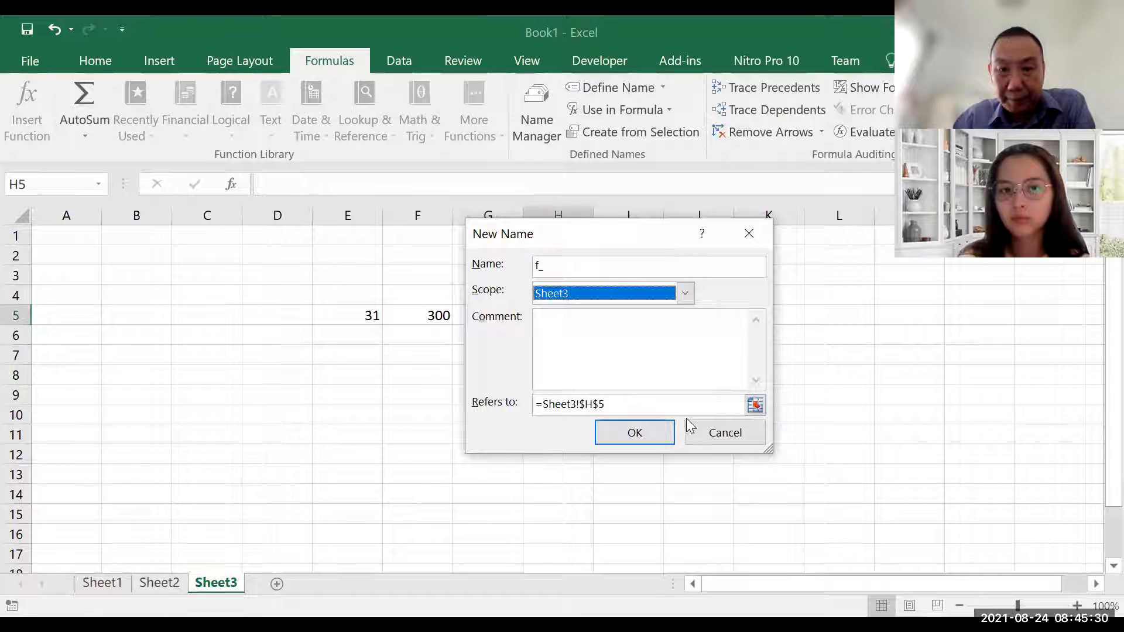
click(652, 433)
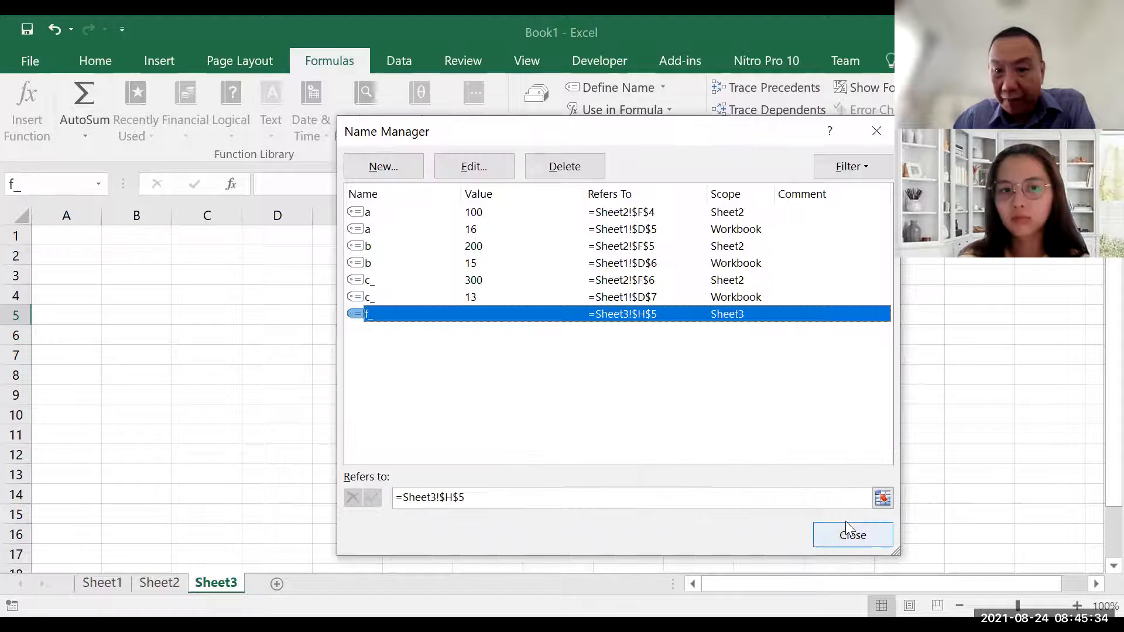
click(847, 524)
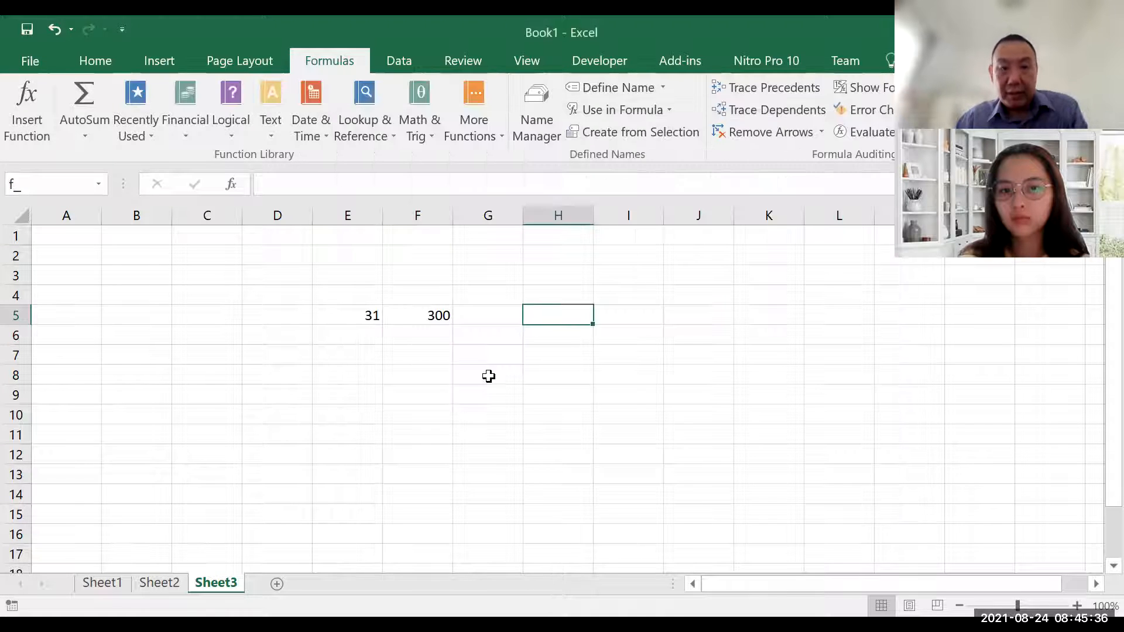
Step: Enter 6a in the named cell H5 on Sheet3
text(6)
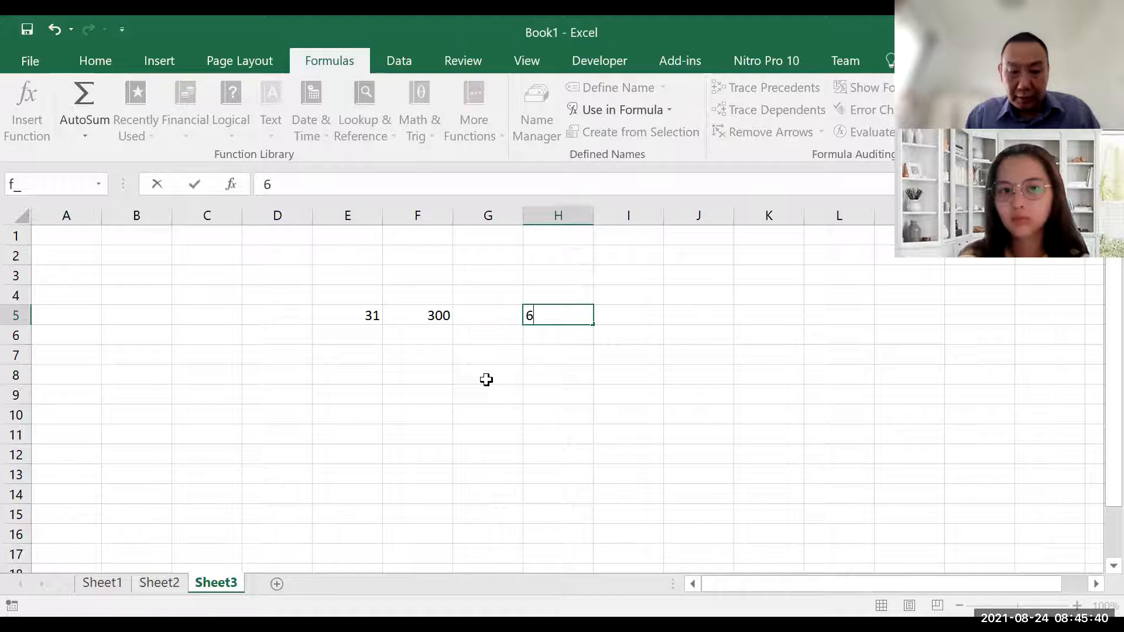
key(Return)
key(Down)
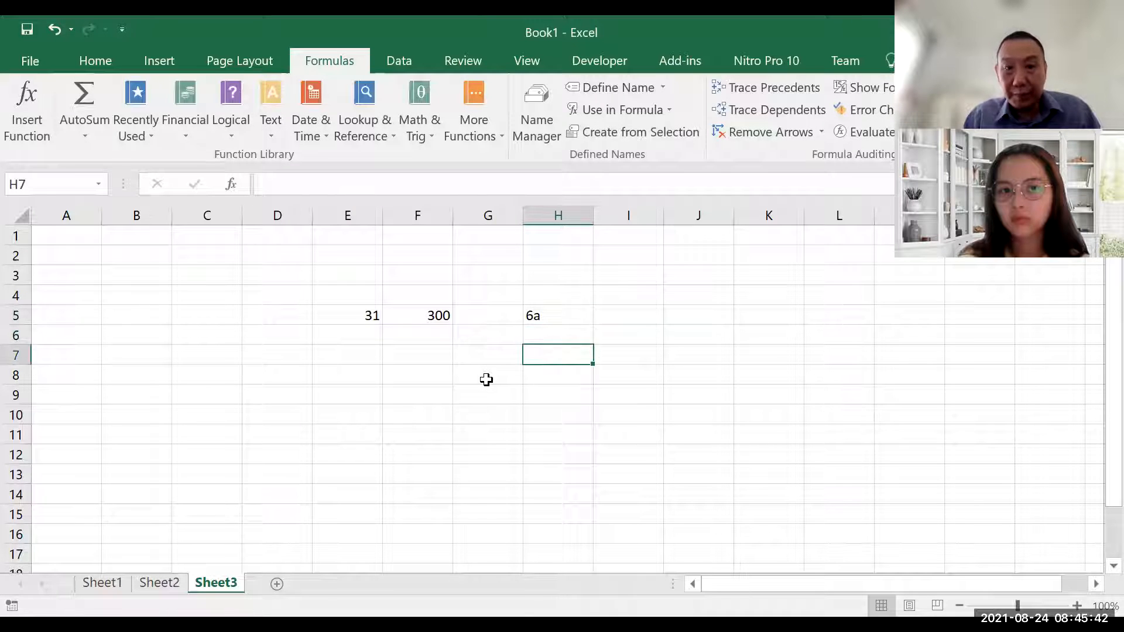
Step: Enter a formula in cell F7 of Sheet3 that references the named cell H5 as =f_
key(Left)
key(Left)
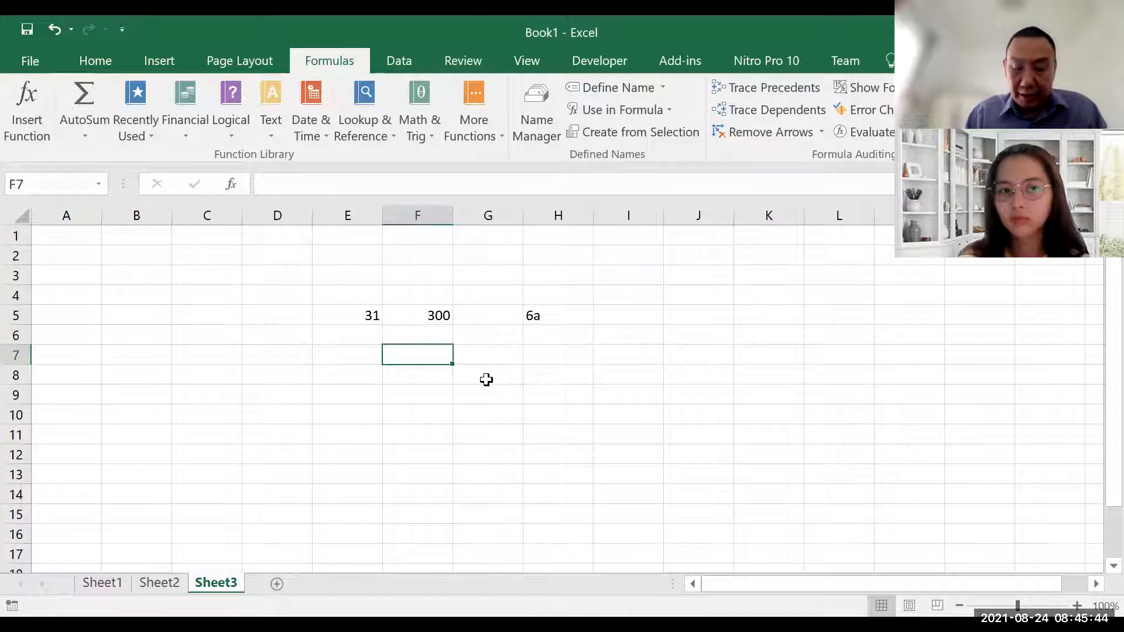
text(=)
key(Up)
key(Up)
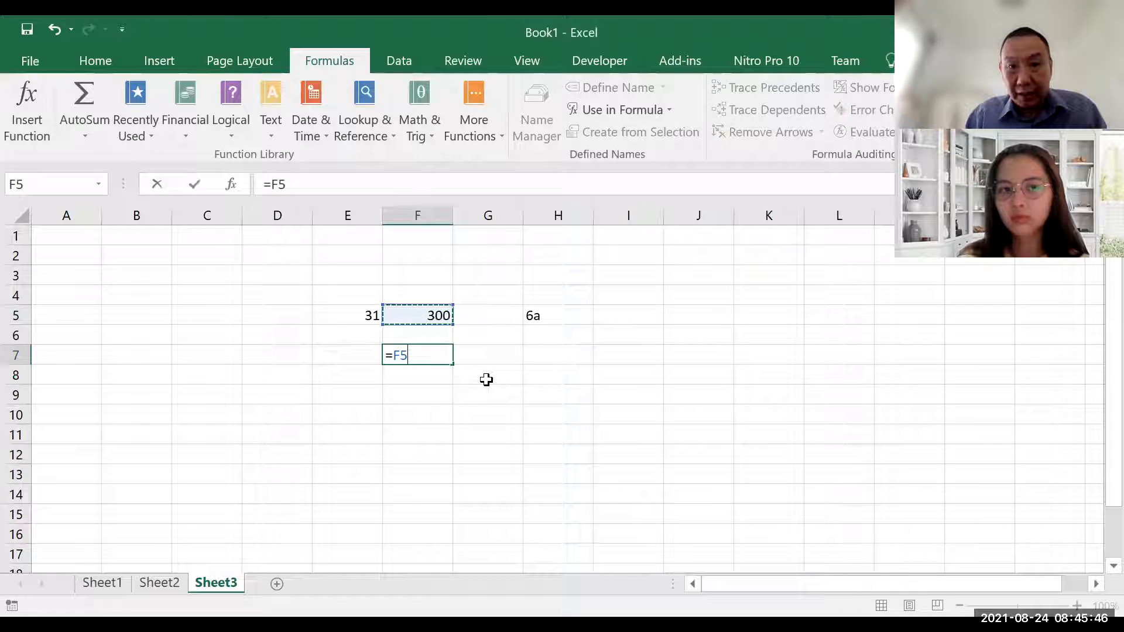
key(Right)
key(Right)
key(Return)
key(Up)
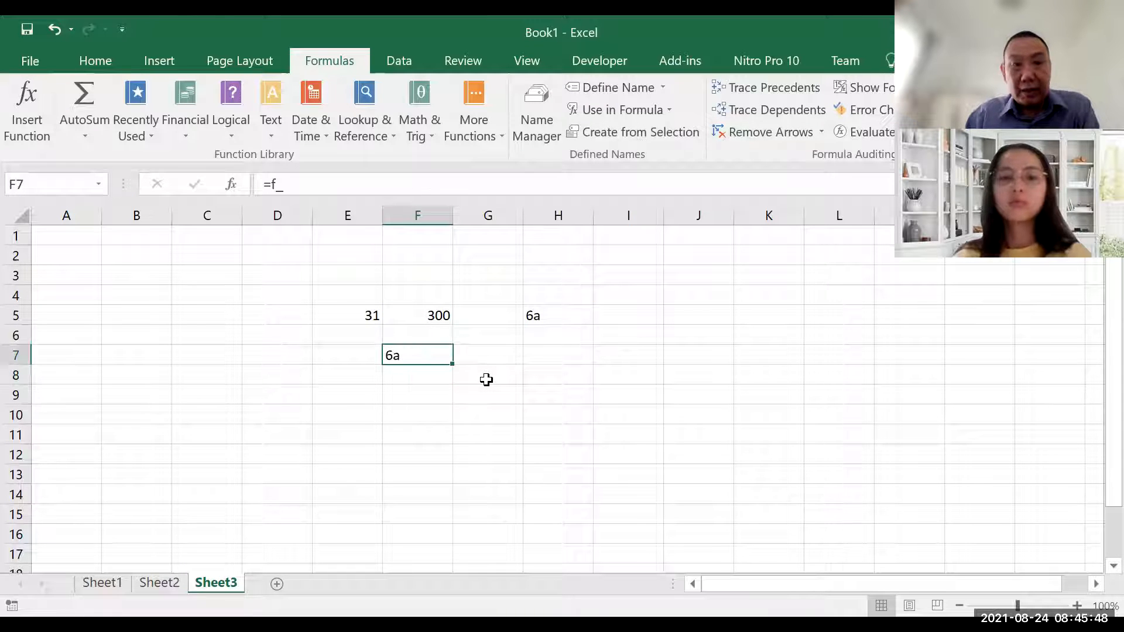
click(351, 187)
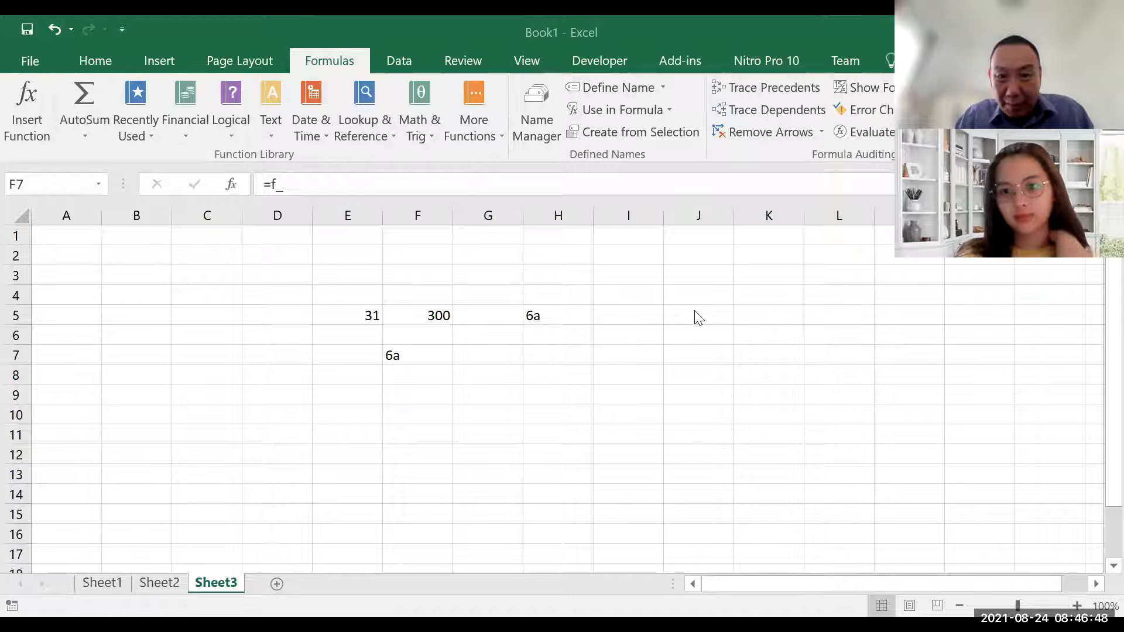
Step: Try the formula =f in cell I7 of Sheet3, and clear the cell
click(647, 355)
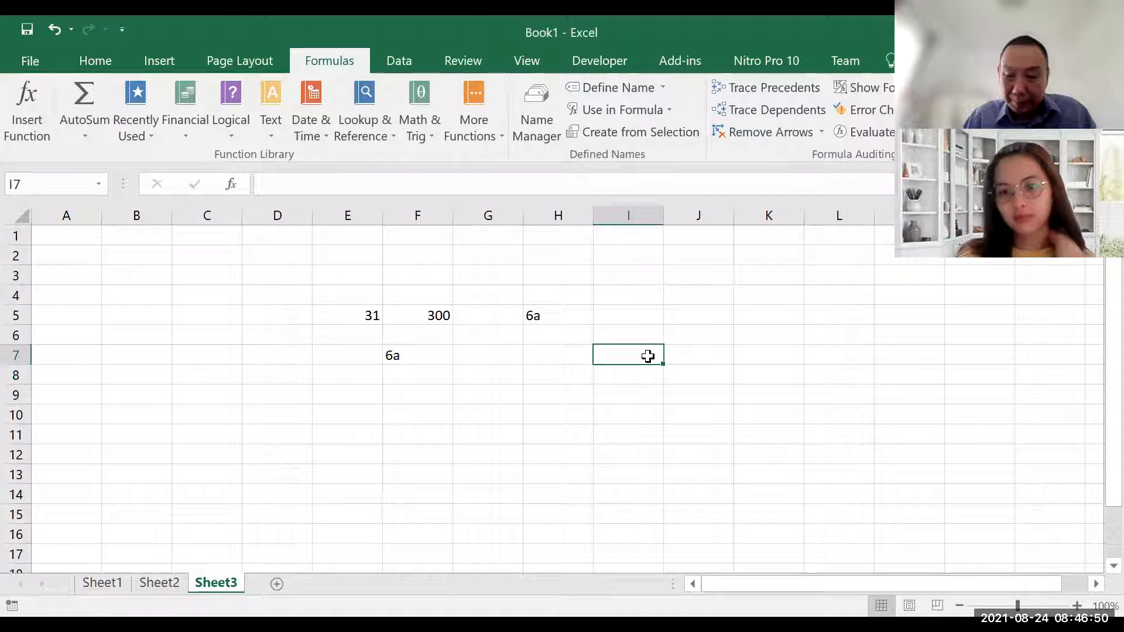
text(=f)
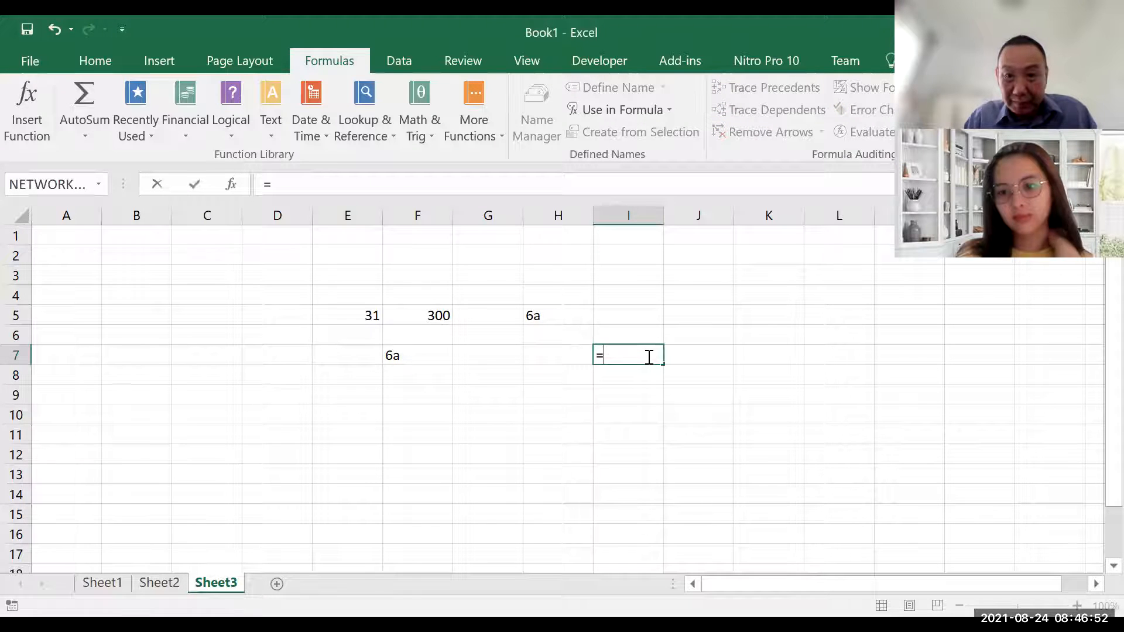
key(Return)
click(648, 356)
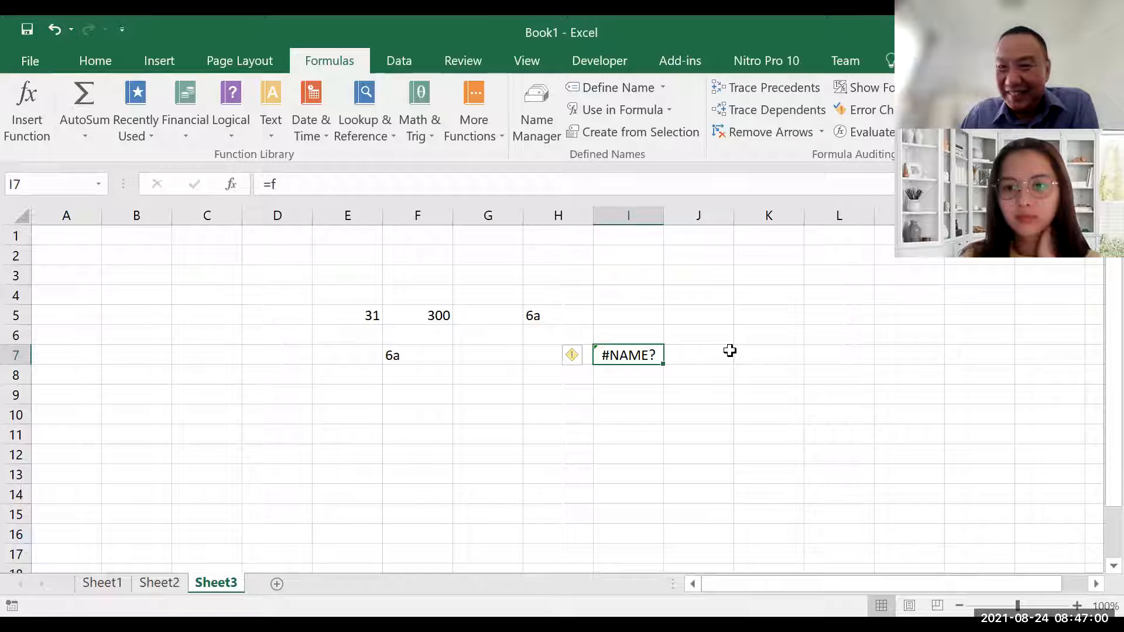
key(Delete)
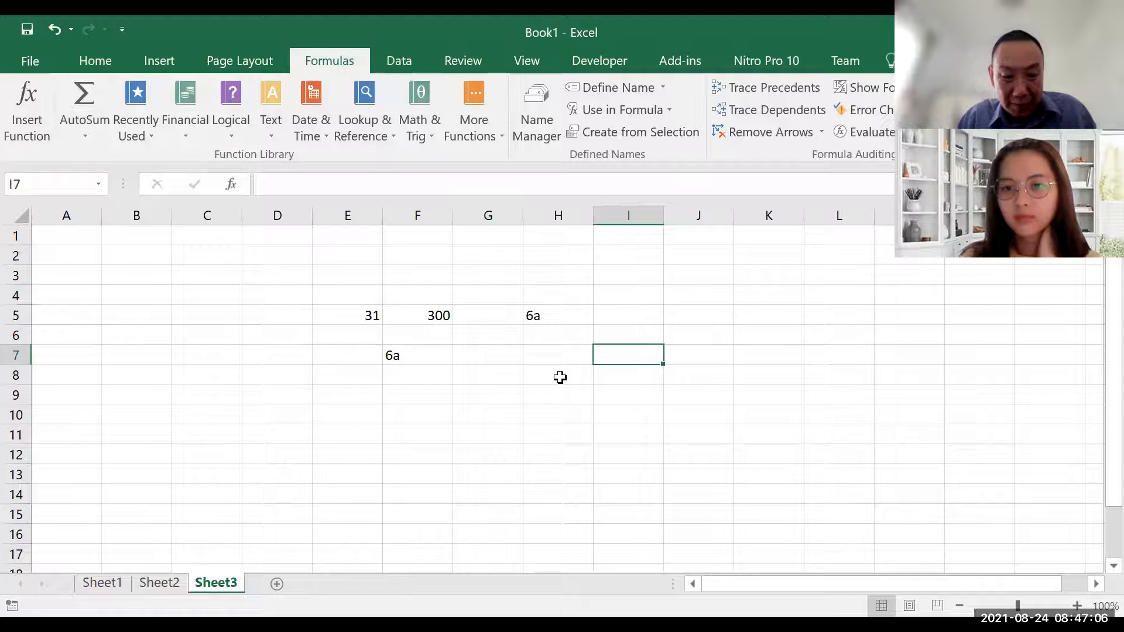
Step: Enter 123 in cell I7 of Sheet3 and name the cell f
text(123)
key(ctrl+Return)
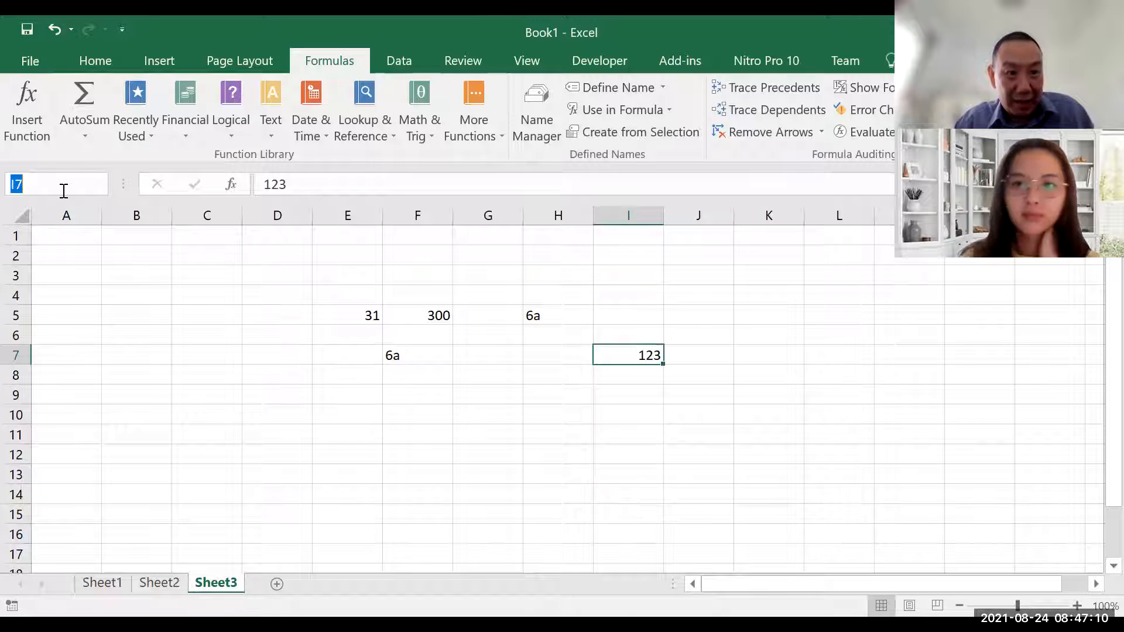
text(f)
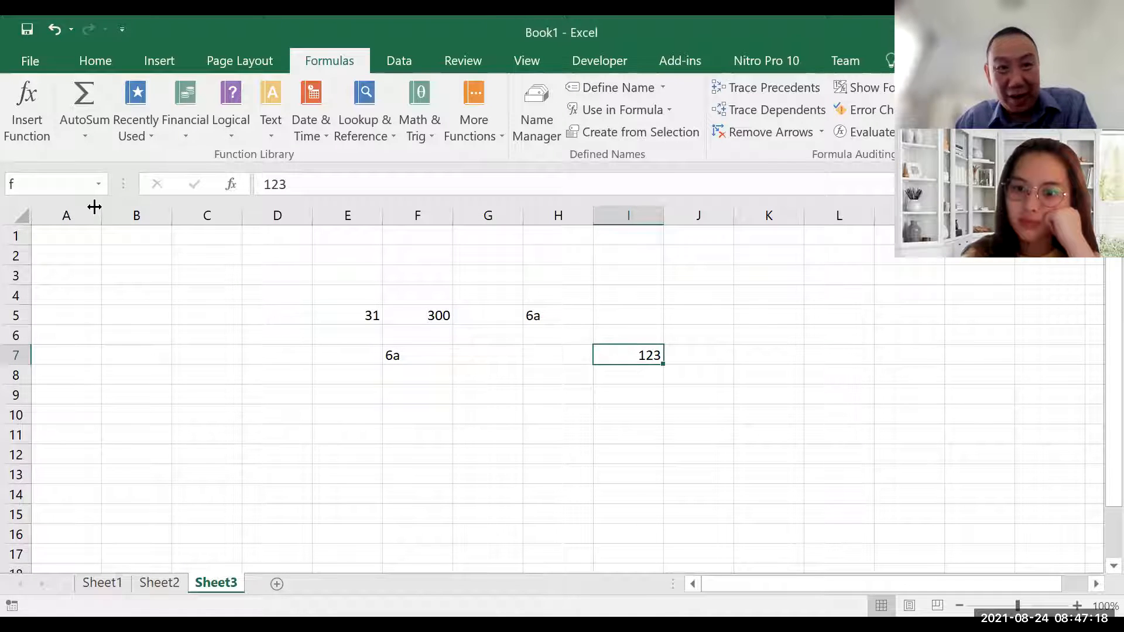
Step: Check the scope and cell reference of the name f in the Name Manager
click(533, 120)
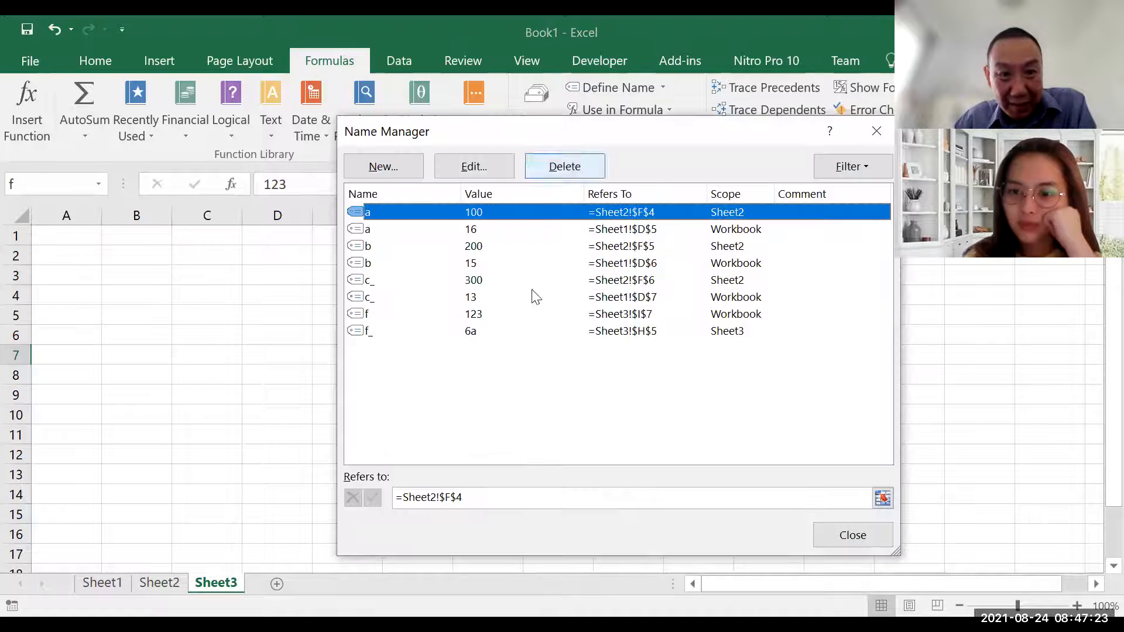
click(621, 319)
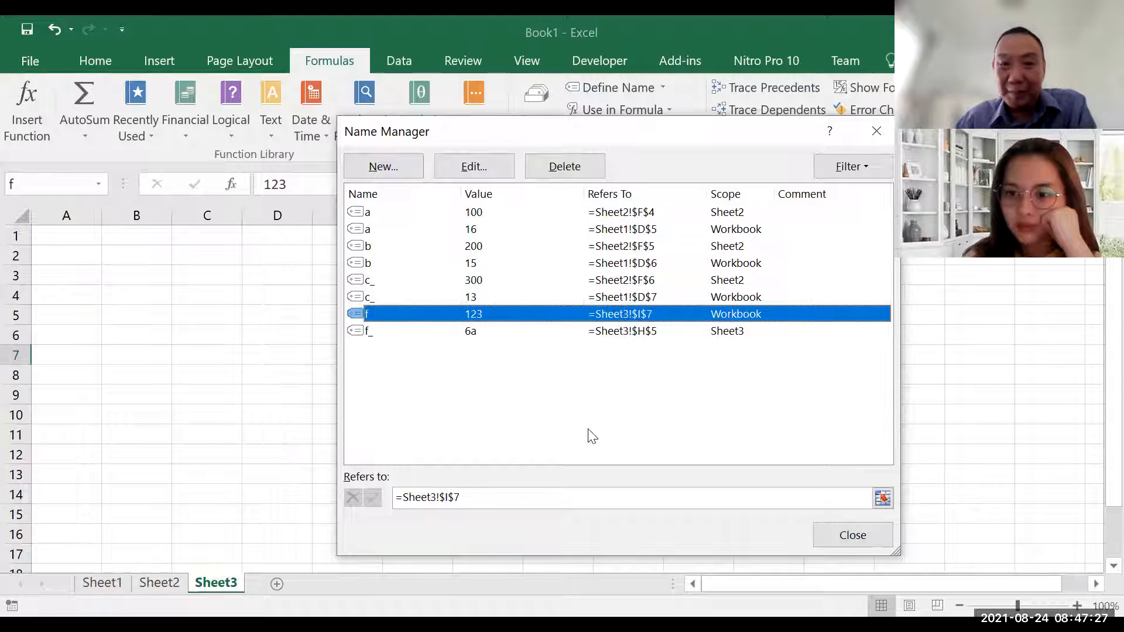
click(826, 521)
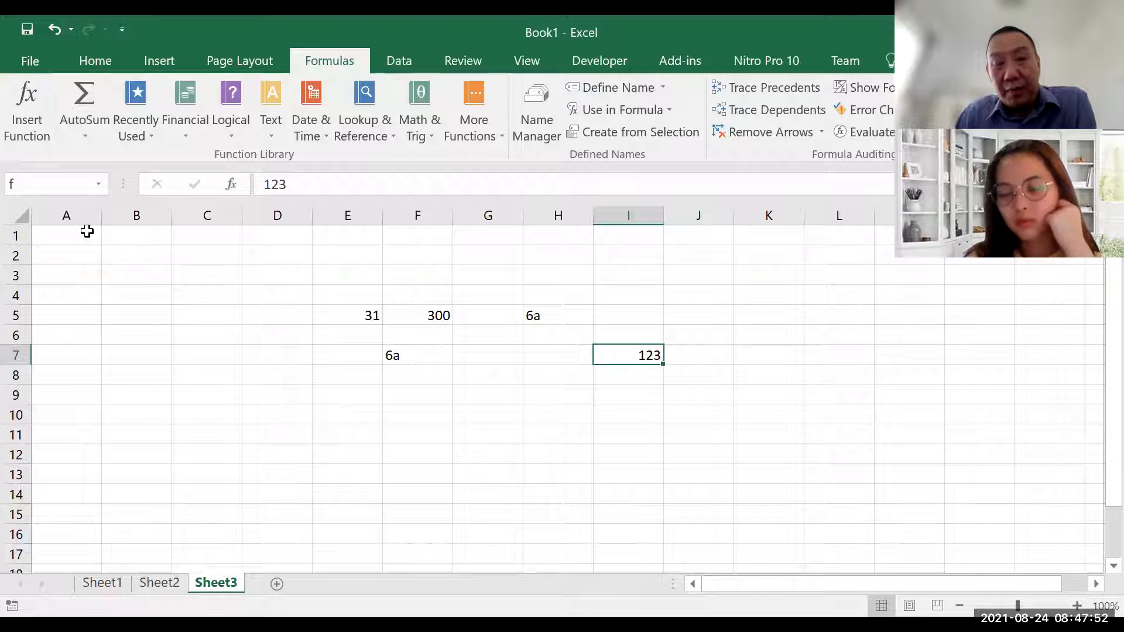
click(33, 180)
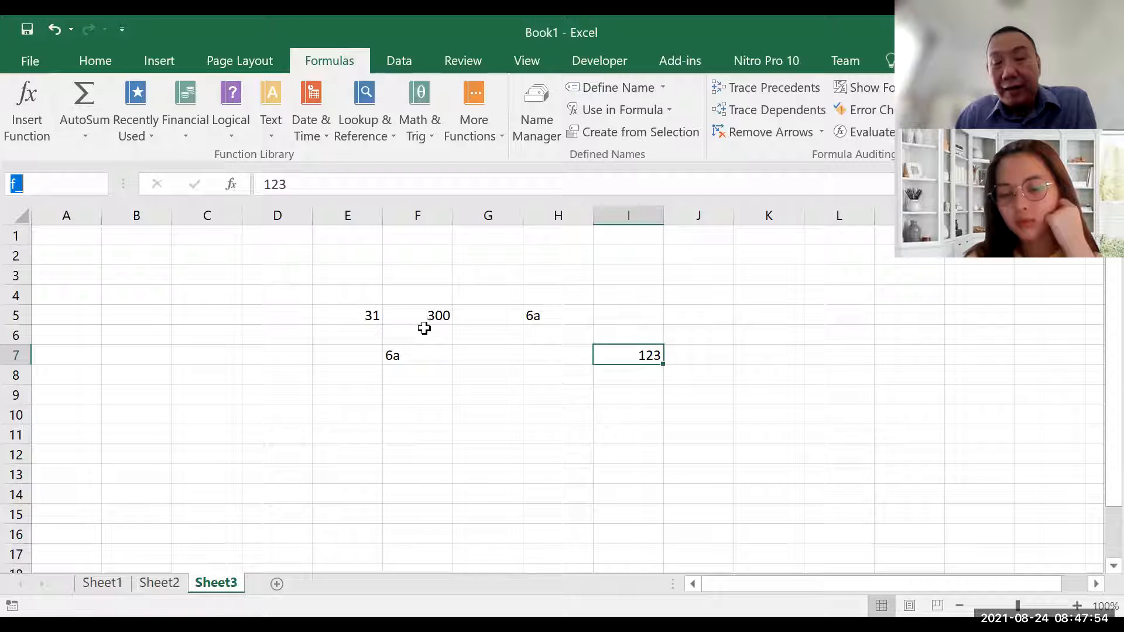
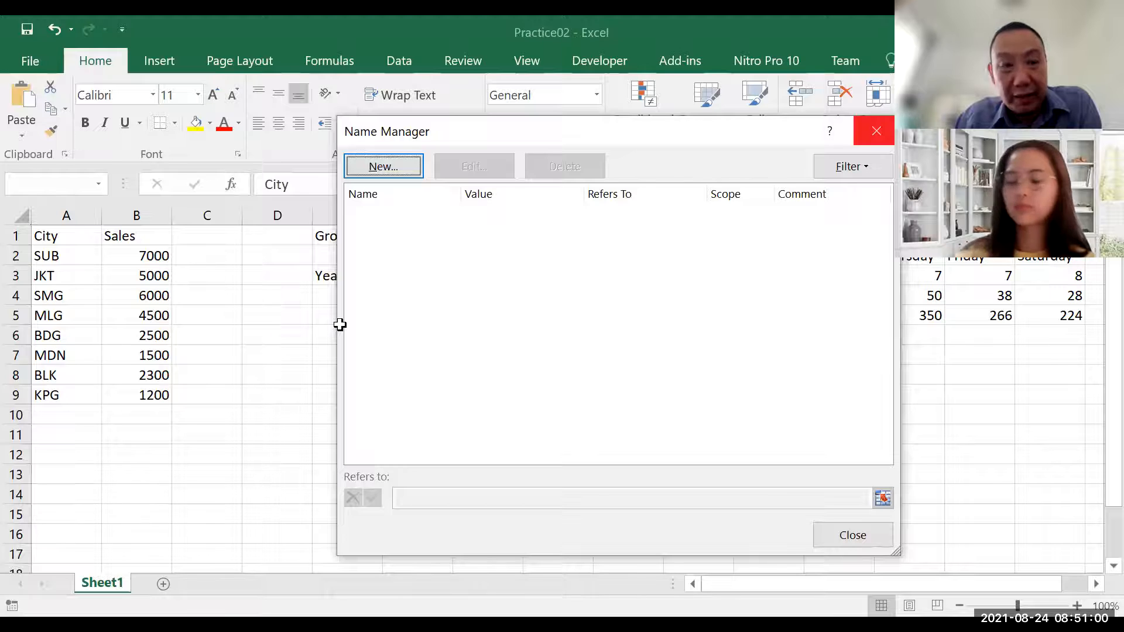
Step: In the Practice02 workbook, create names for the sales values B2:B9 from the left column's city codes and review them in the Name Manager
click(876, 131)
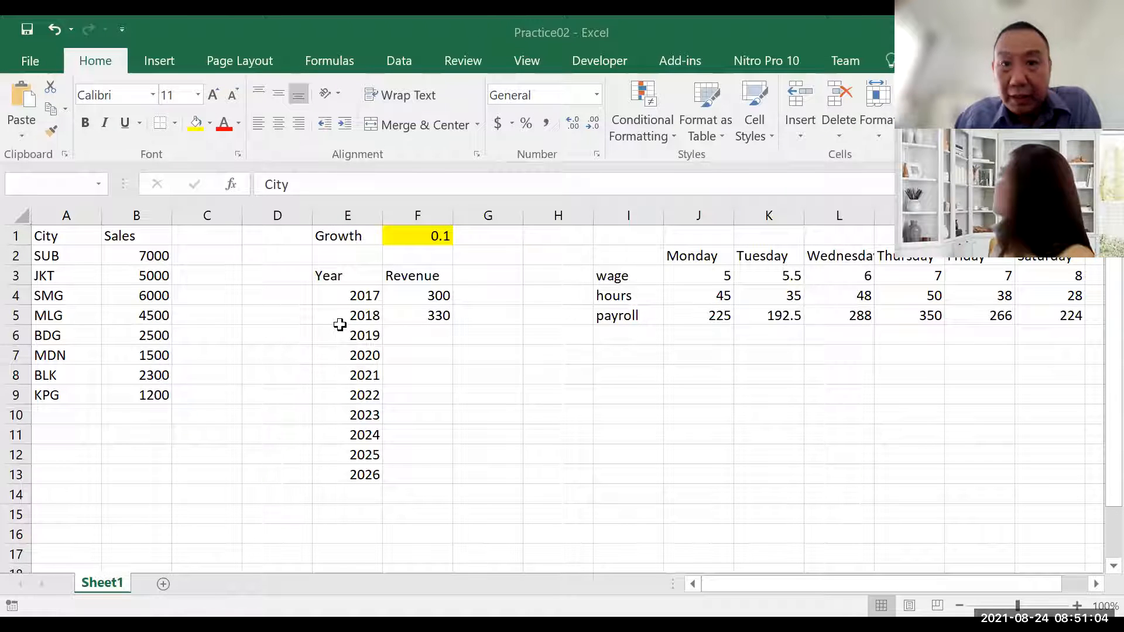
key(ctrl+shift+F3)
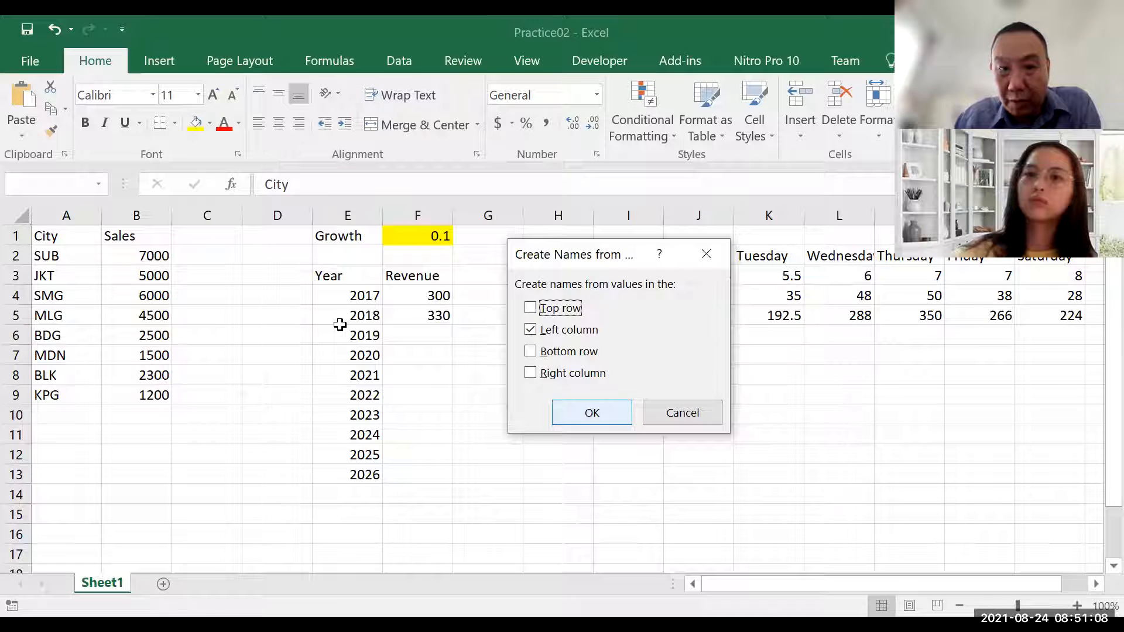
click(592, 413)
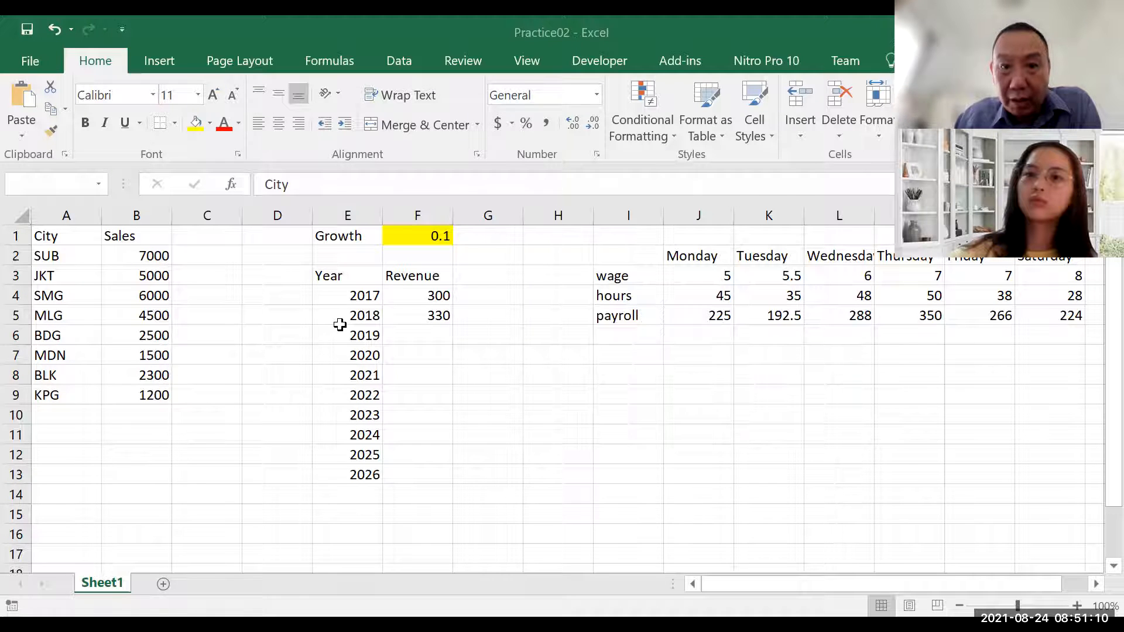
key(ctrl+F3)
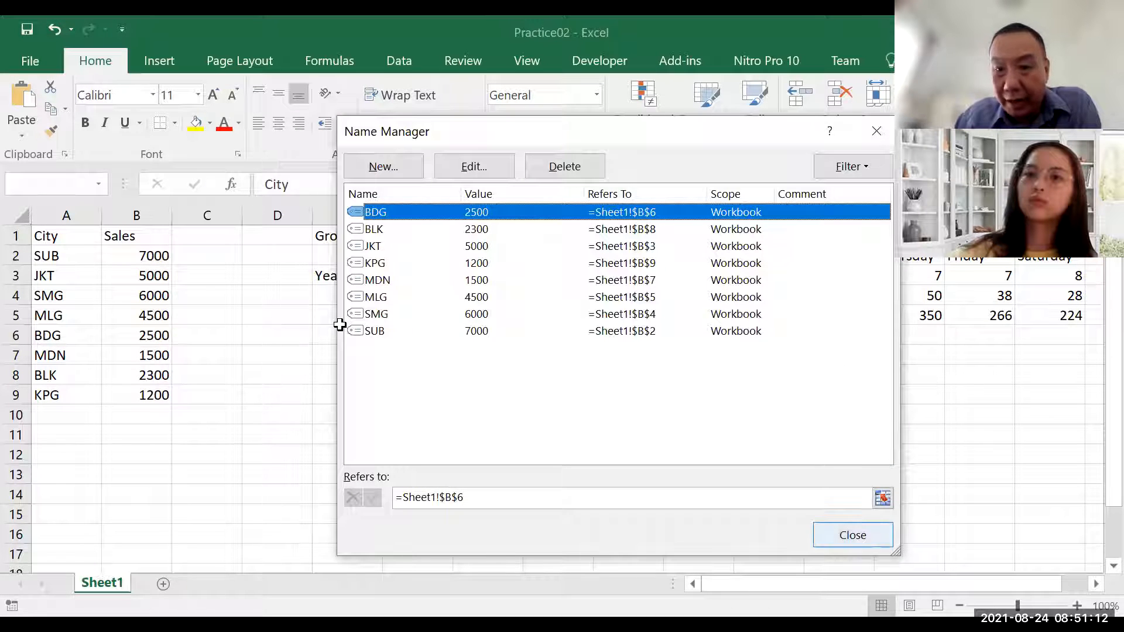
click(853, 536)
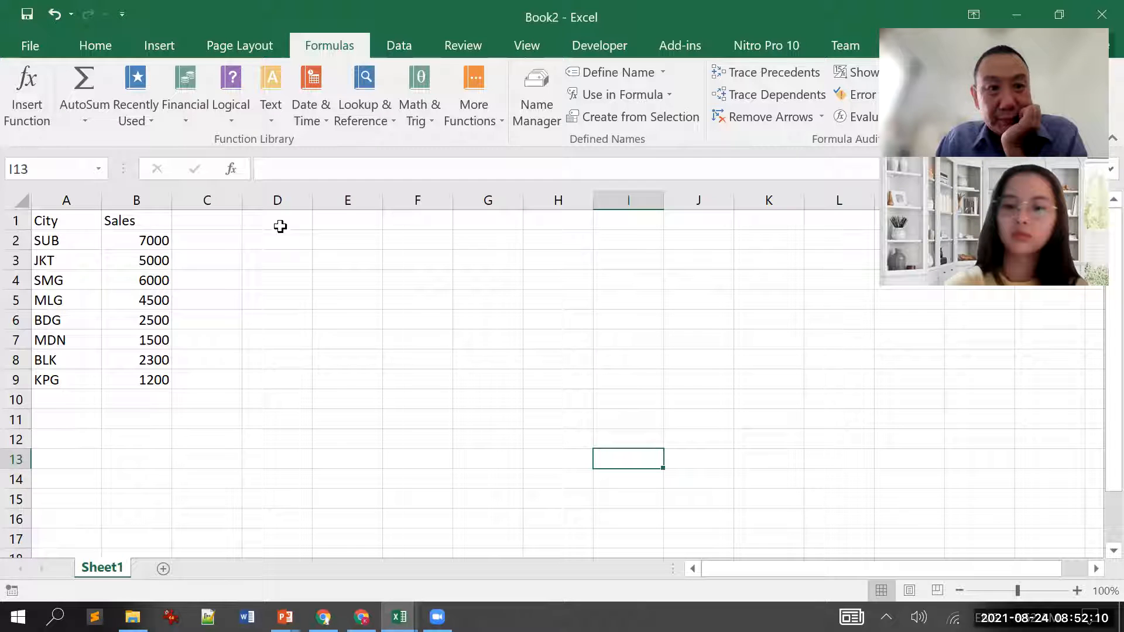
Step: Copy the City and Sales table A1:B9 from Book2 into a new blank workbook, starting at cell A1
drag(48, 221, 138, 378)
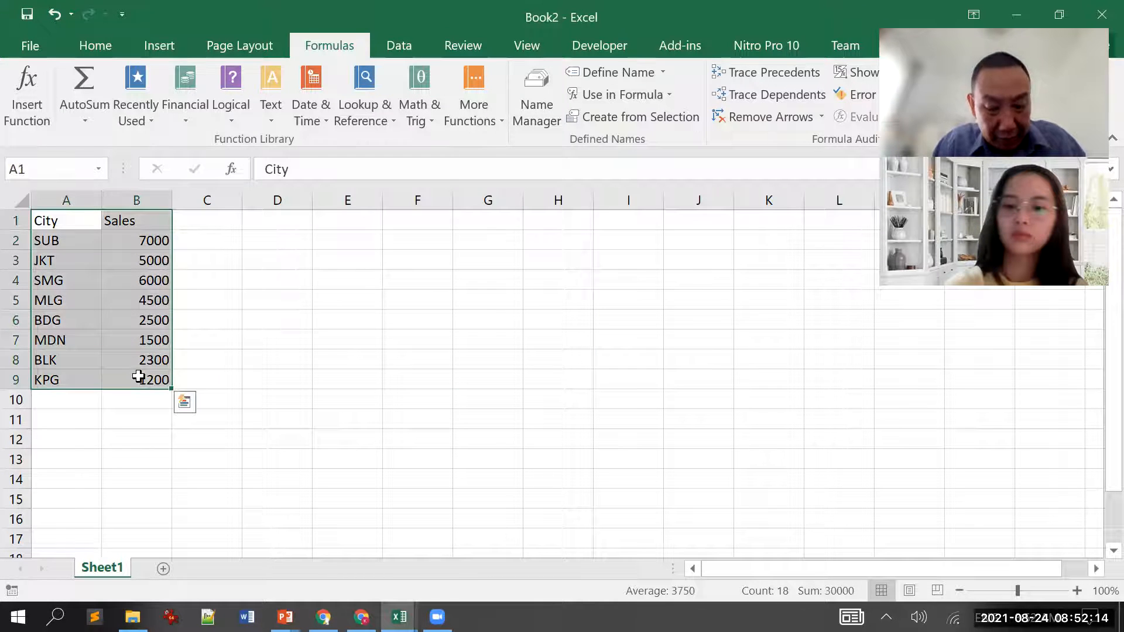
key(ctrl+c)
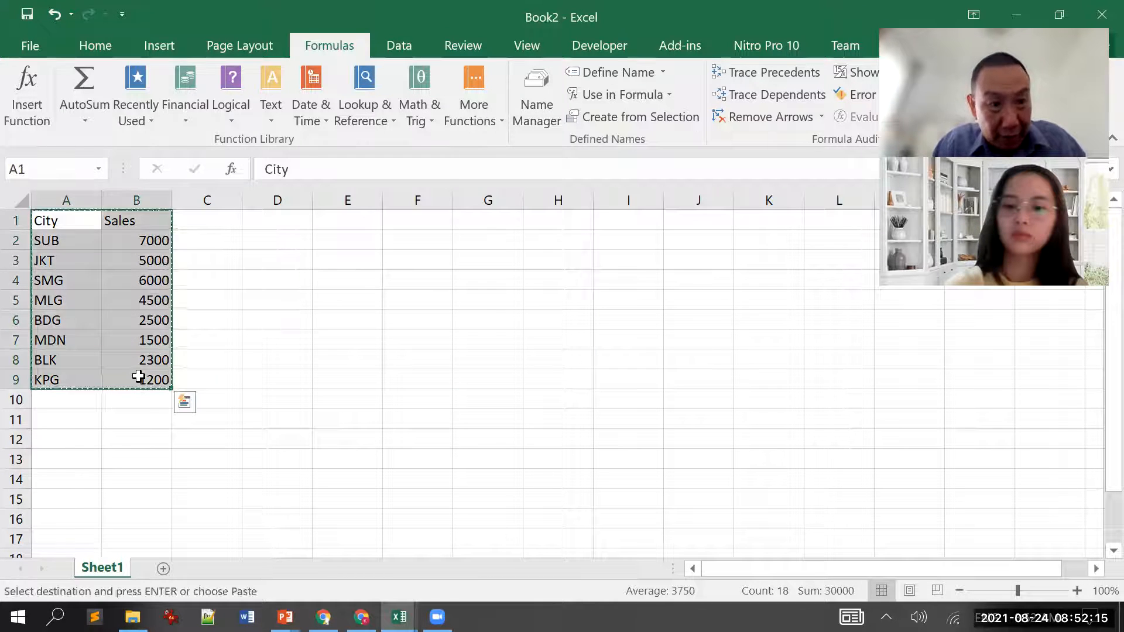
click(33, 50)
click(46, 138)
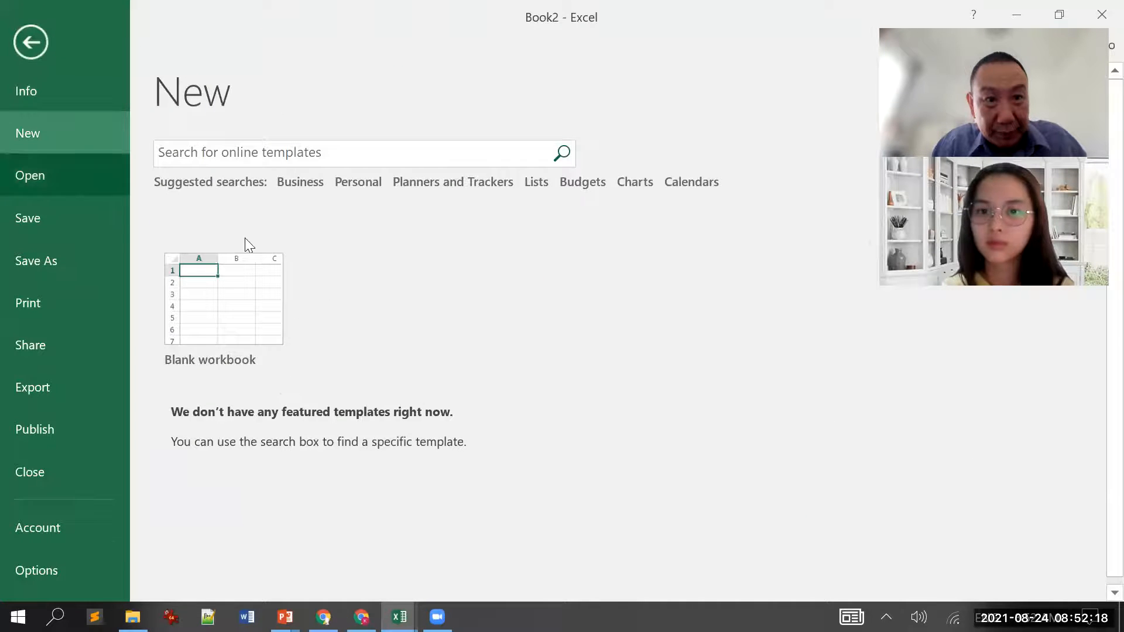
click(241, 296)
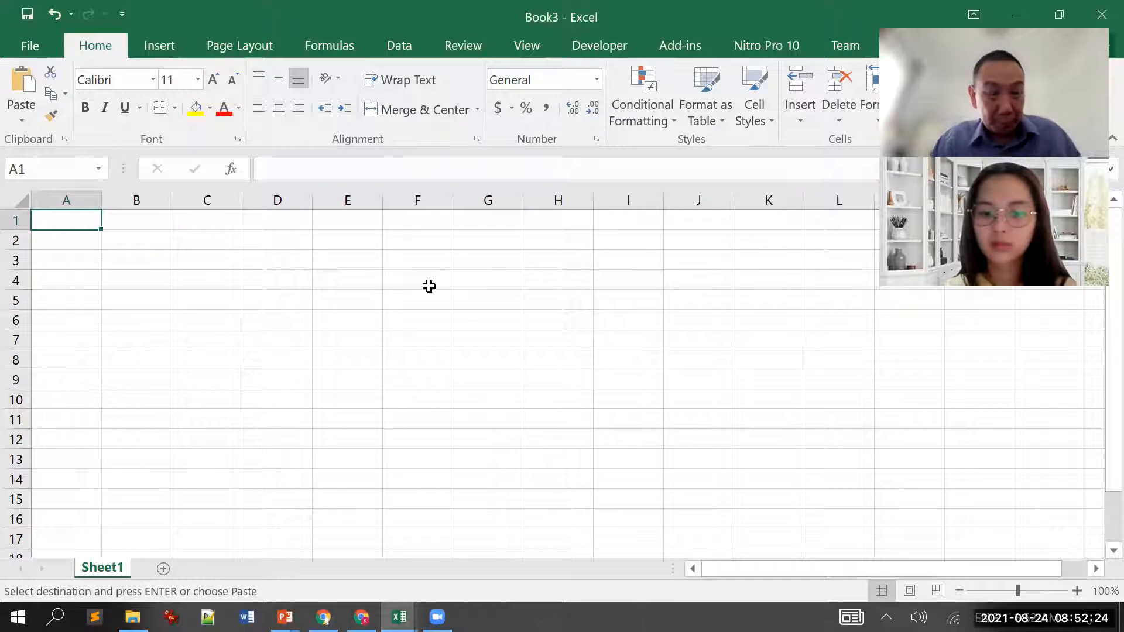
key(ctrl+v)
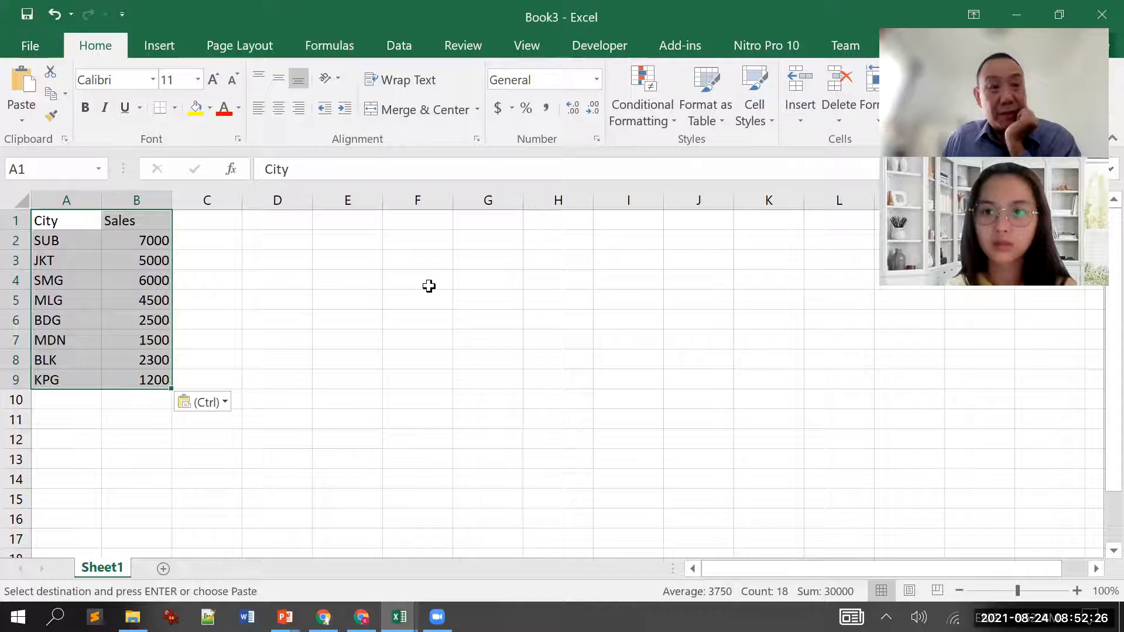
click(412, 301)
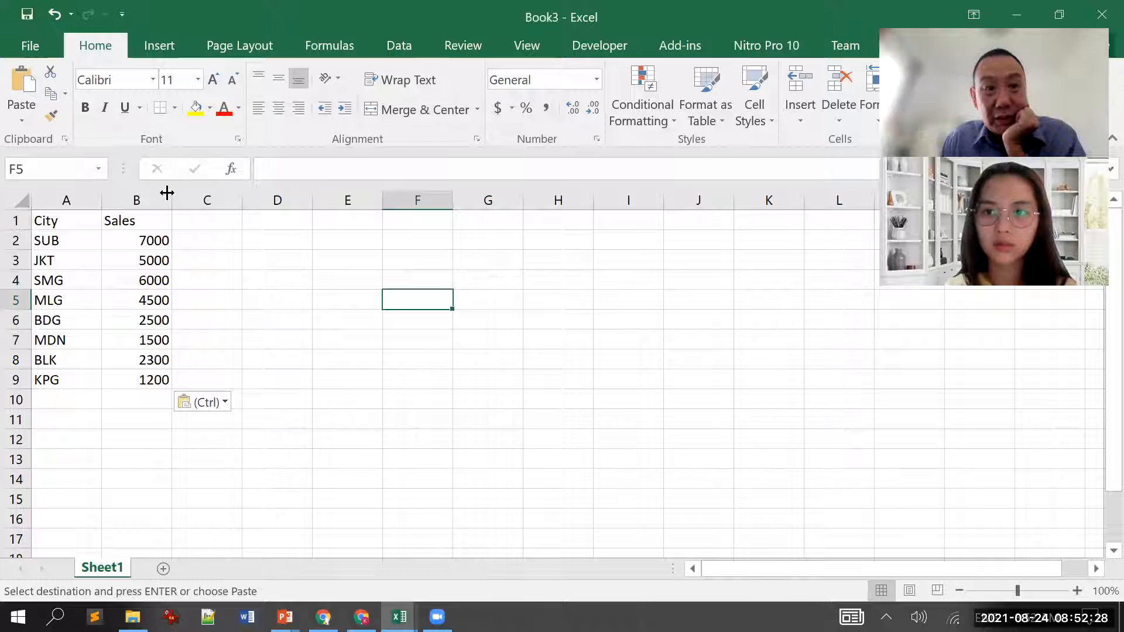
Step: Check the new workbook for existing range names in the Name Manager
click(342, 48)
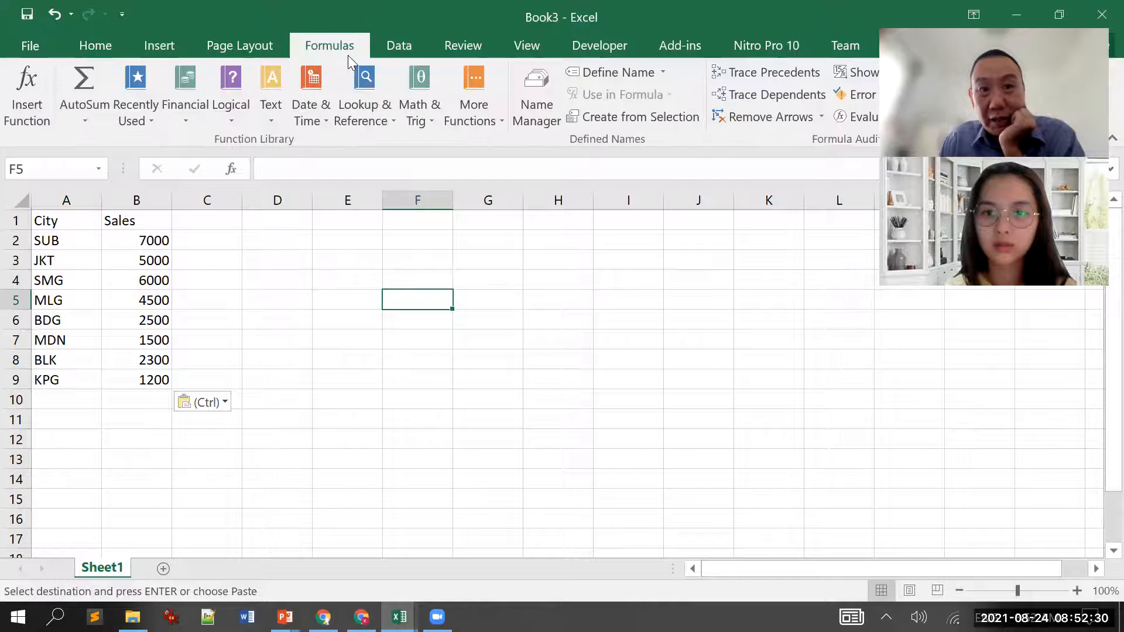
click(532, 119)
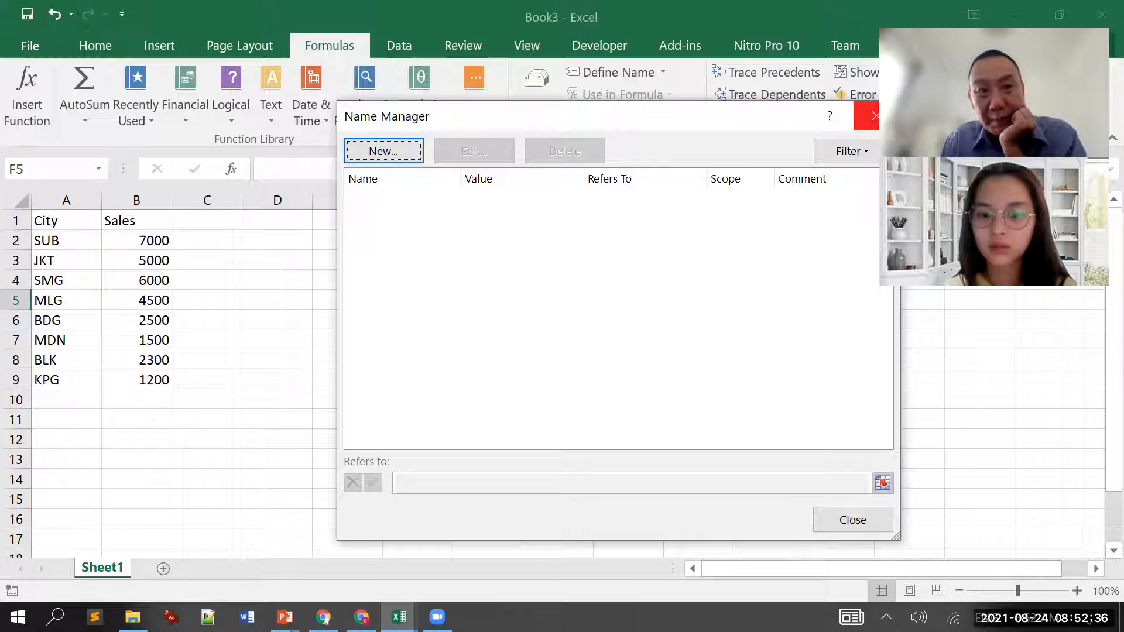
key(Escape)
Step: Create names from the selection A2:B9, using the city codes in the left column
click(52, 239)
drag(52, 239, 135, 380)
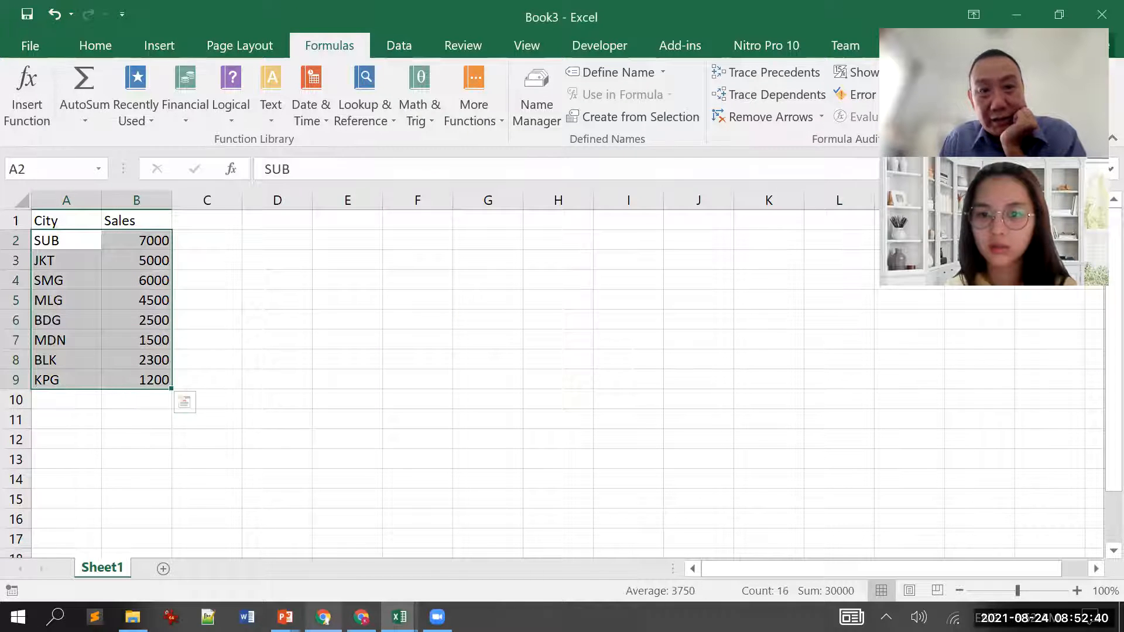
click(649, 122)
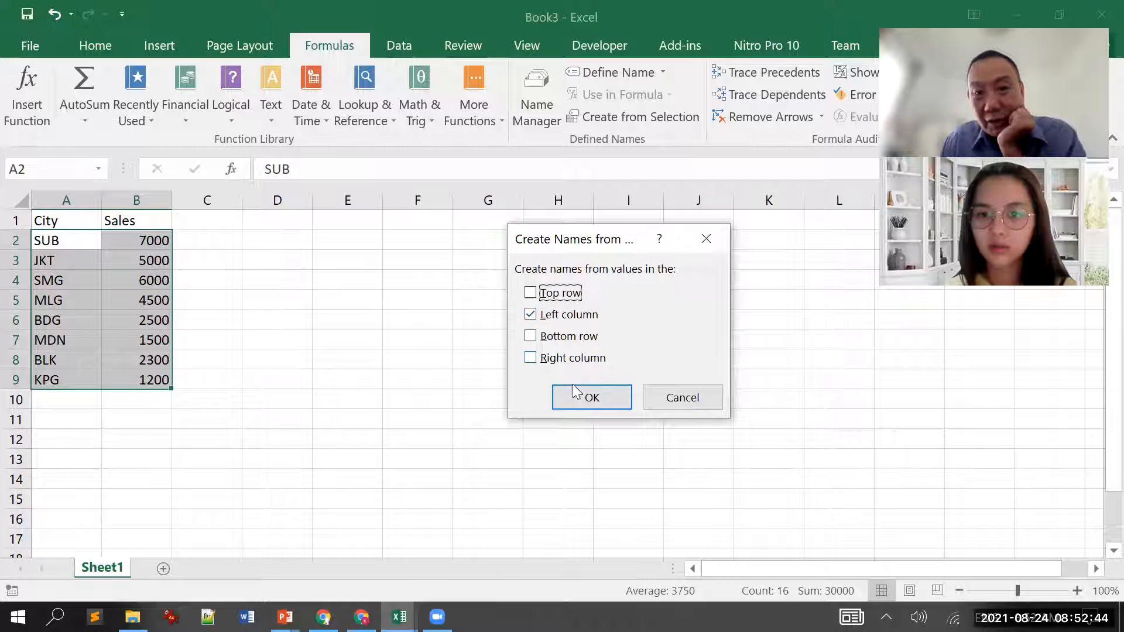
click(591, 404)
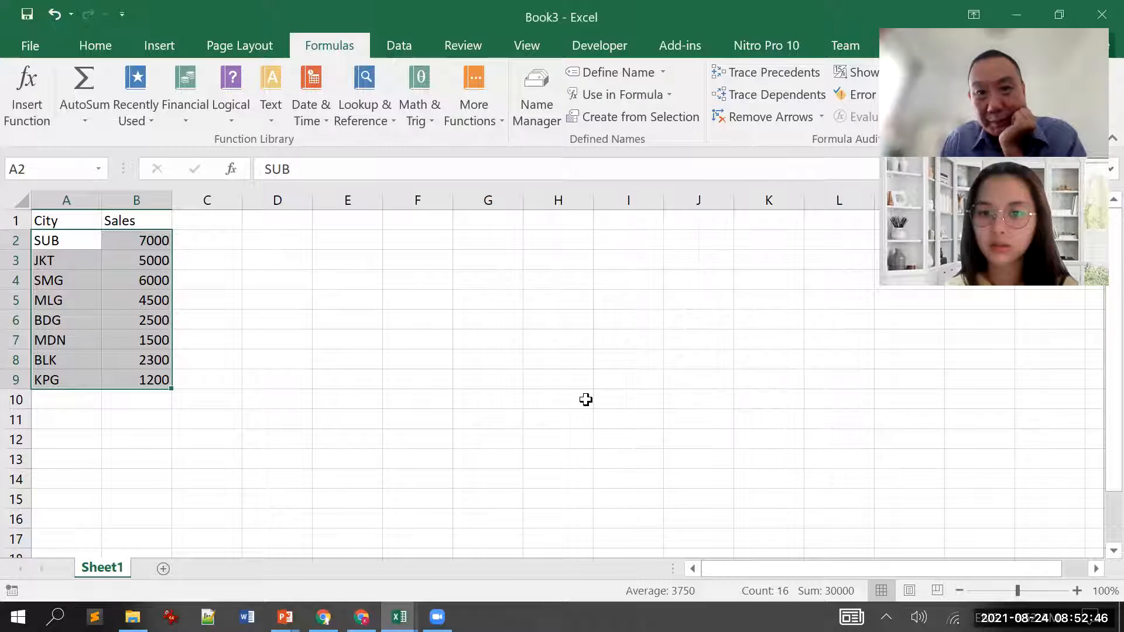
Step: Review the city names and the cells they refer to in the Name Manager
click(536, 113)
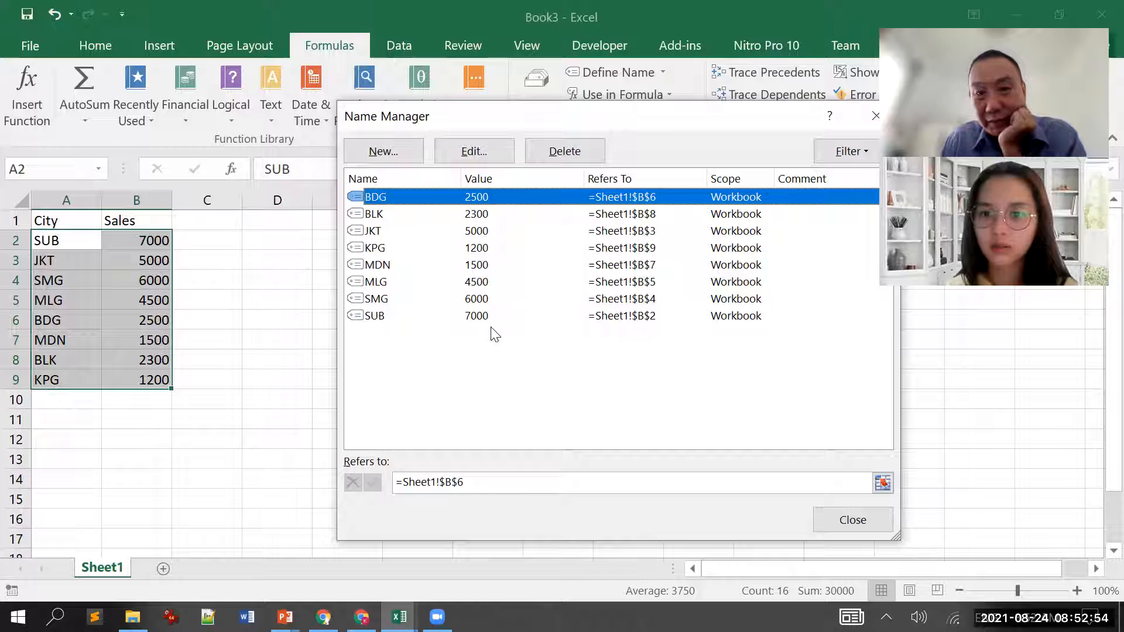
click(855, 520)
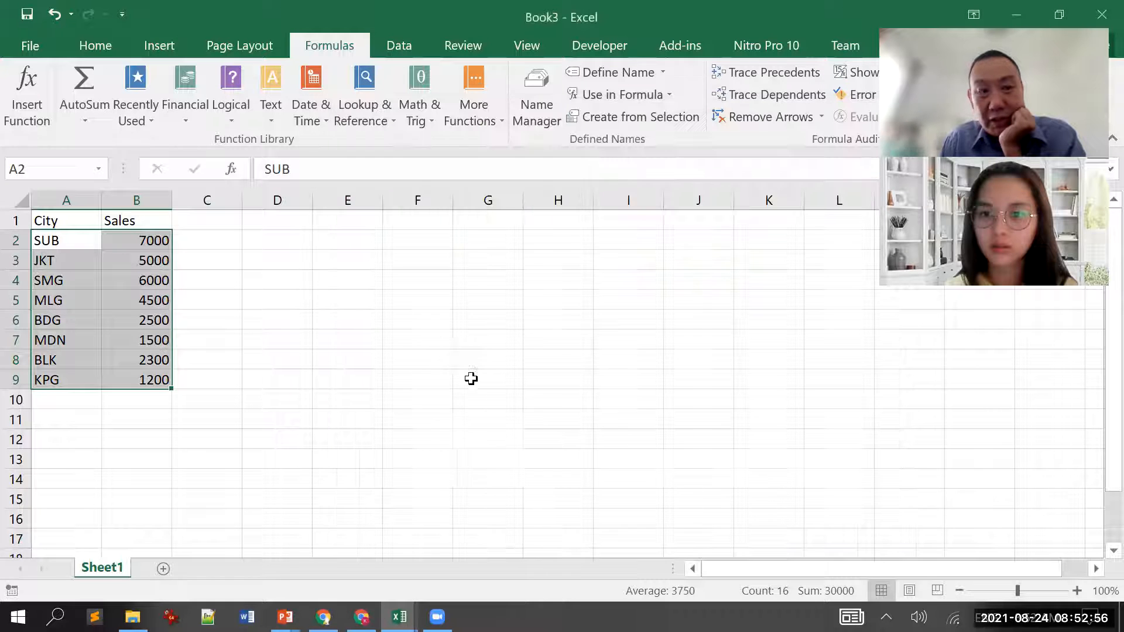
click(505, 342)
Step: Name the range B2:B9 as Sales
click(154, 240)
drag(153, 241, 146, 375)
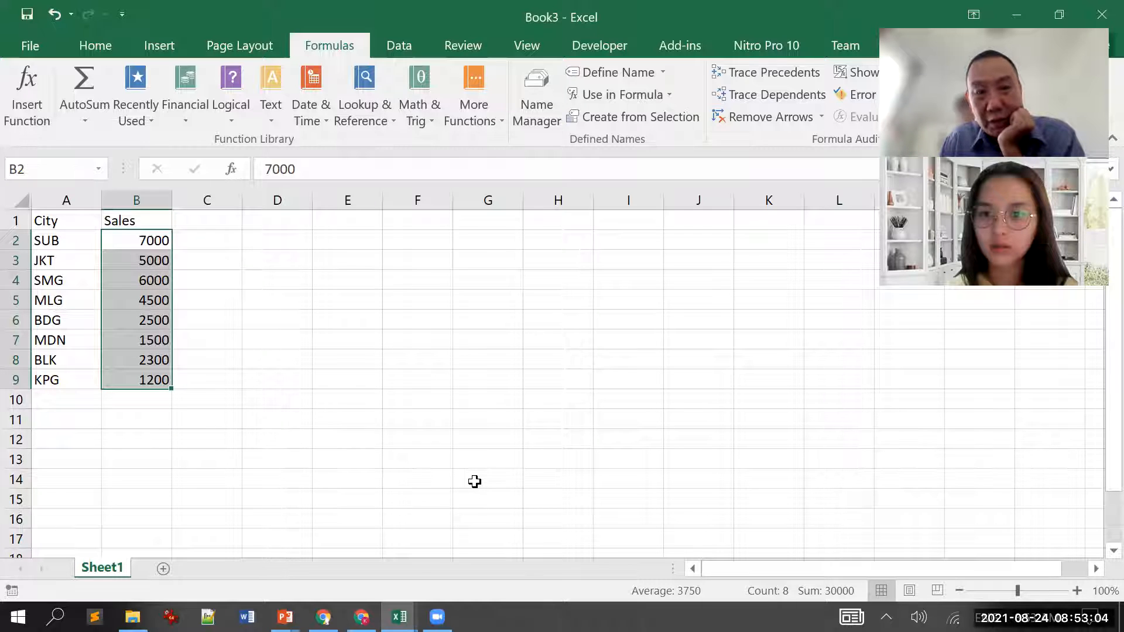
click(36, 164)
text(S)
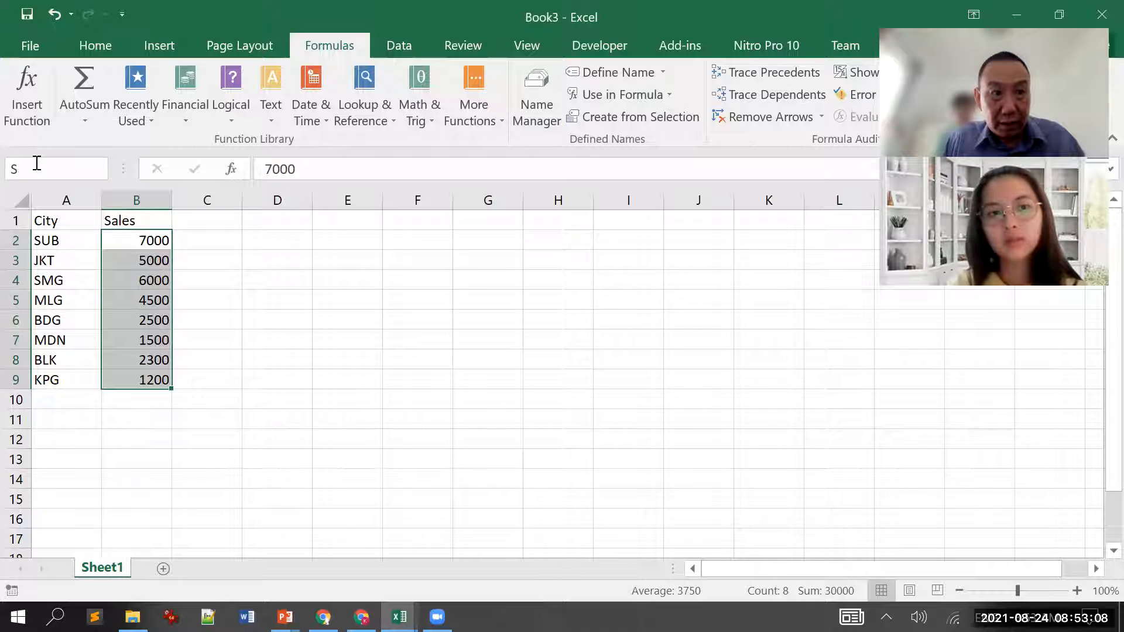
text(ales)
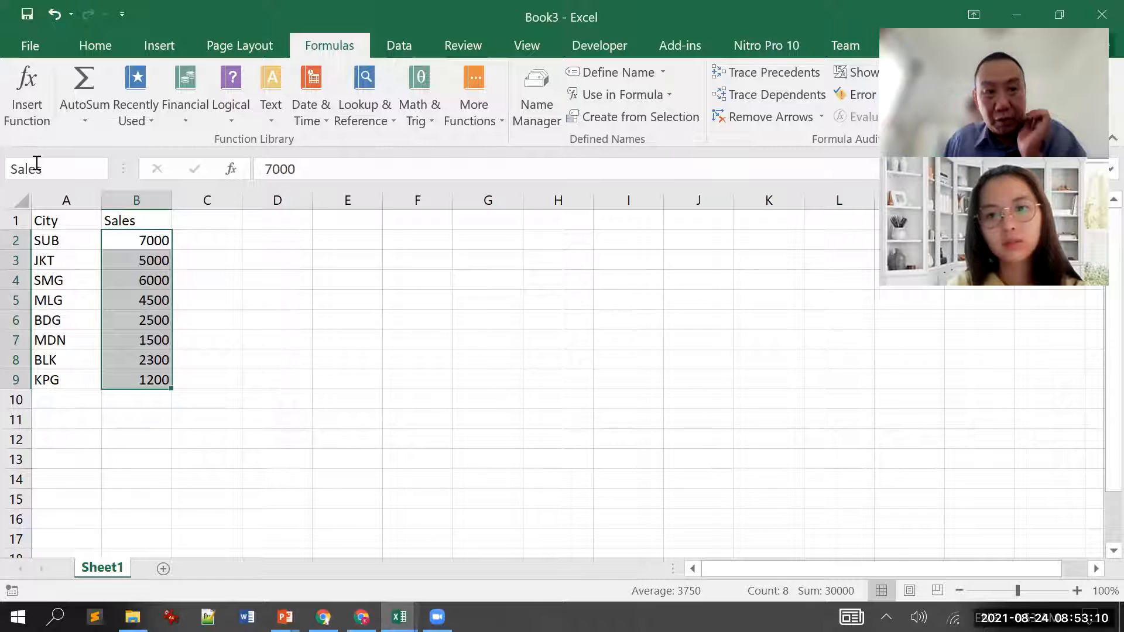
key(Return)
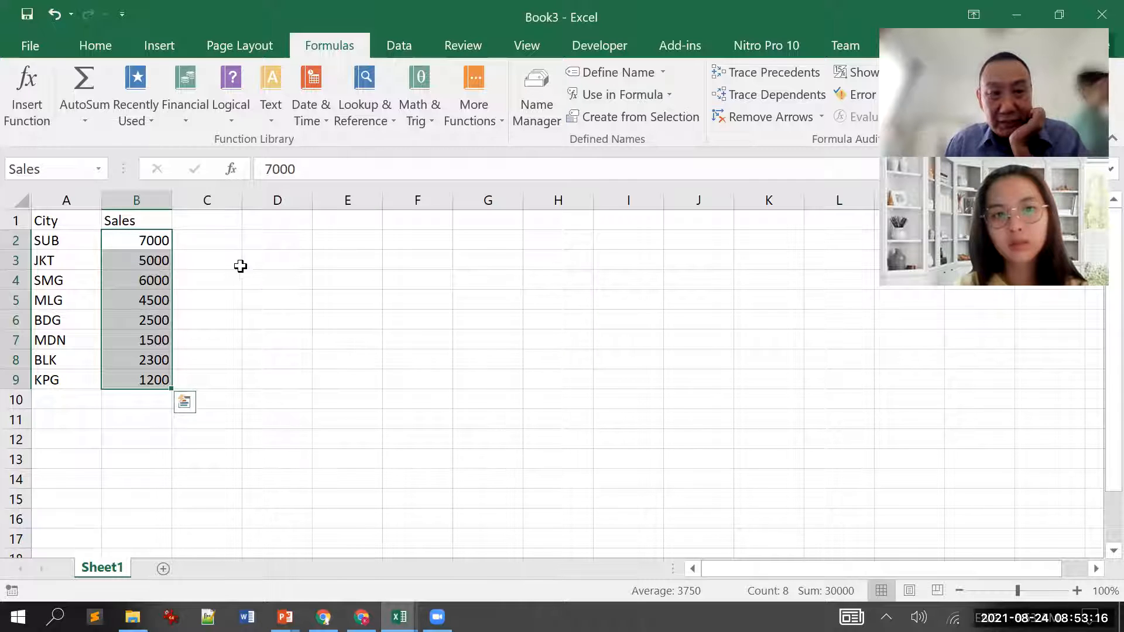
Step: Enter the label "Total Sales" in cell F2
click(246, 239)
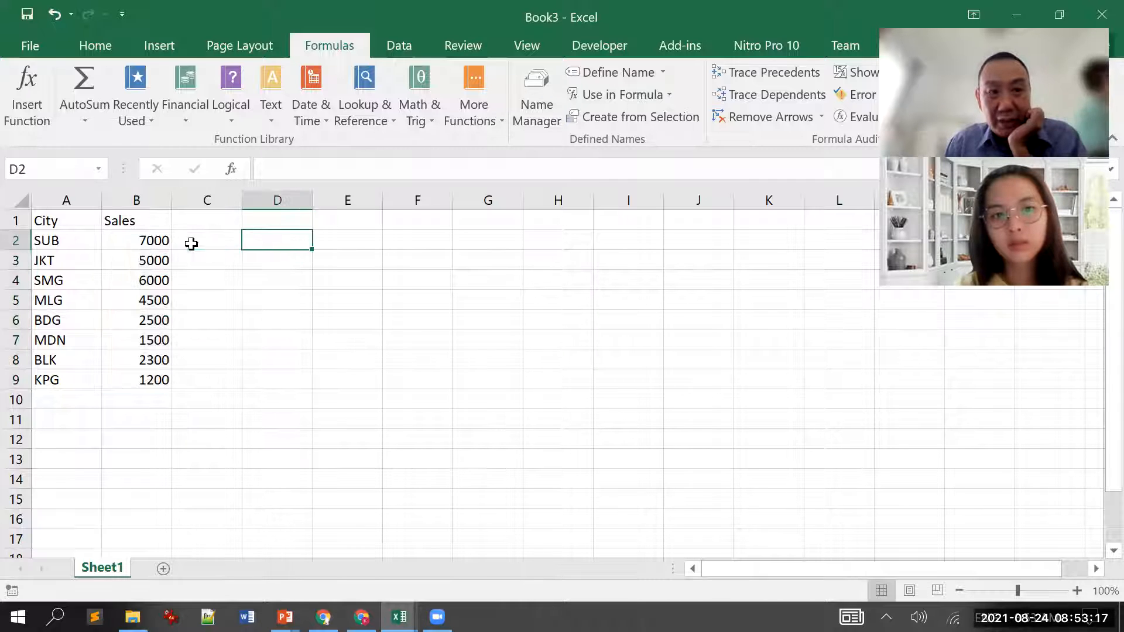
click(391, 242)
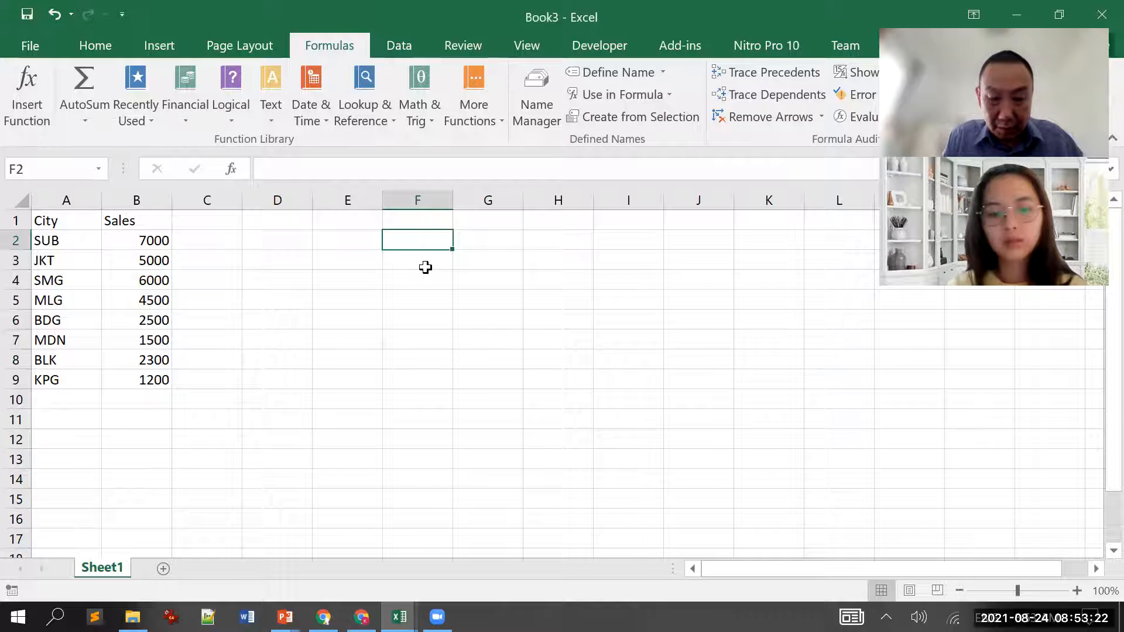
text(Total)
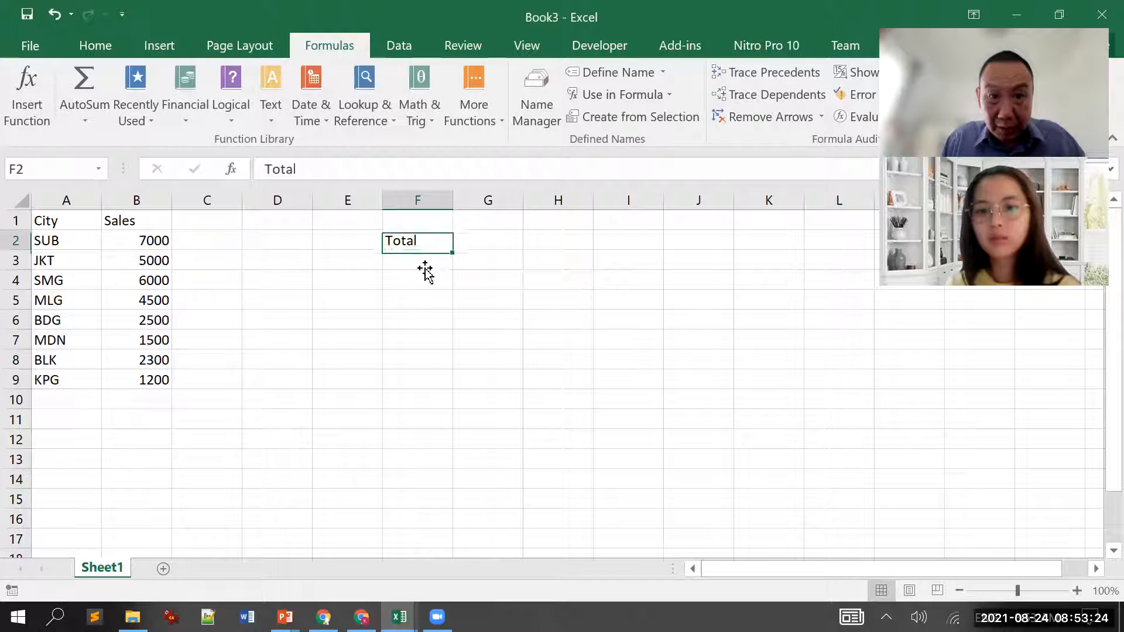
text(Total Sae)
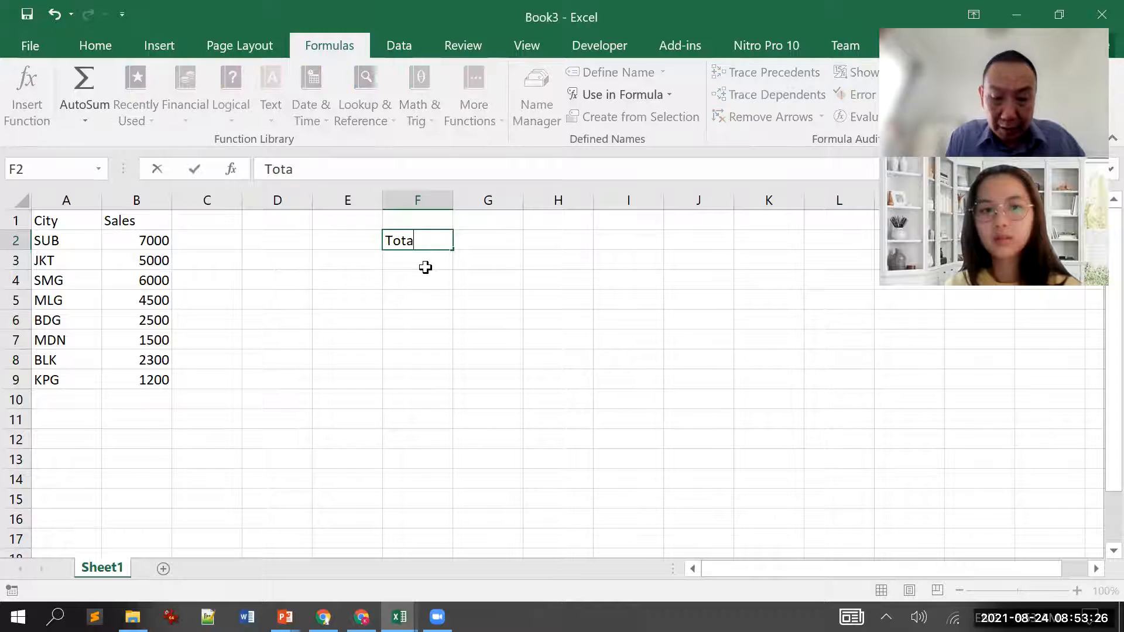
key(BackSpace)
text(les)
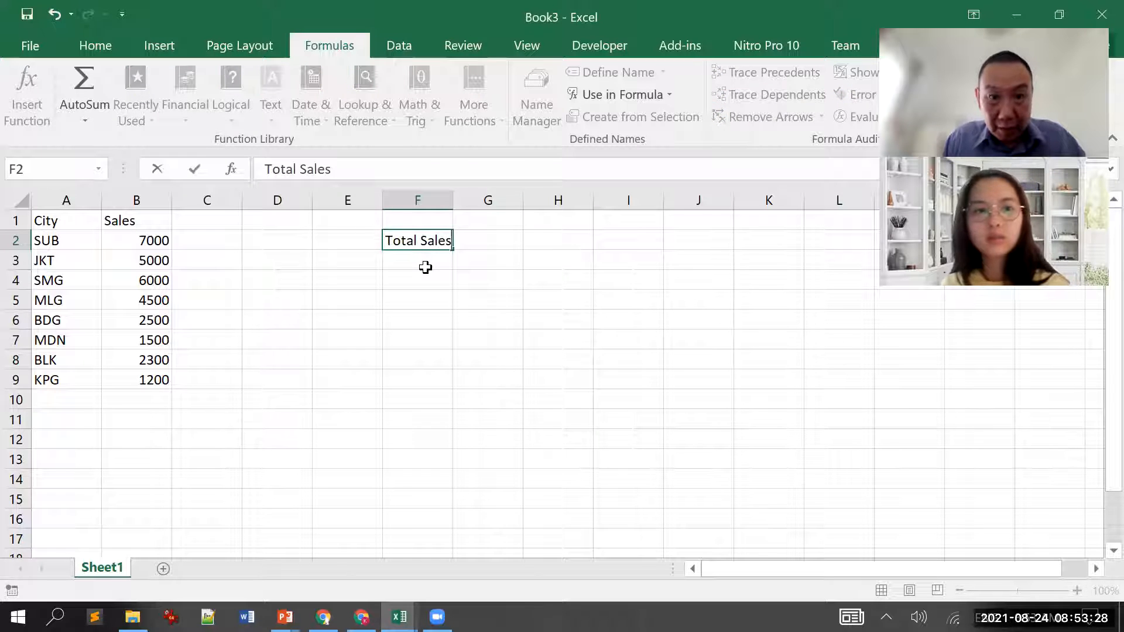
key(Return)
Step: Add up the Sales range name in cell G2 with the formula =SUM(Sales)
key(Up)
key(Right)
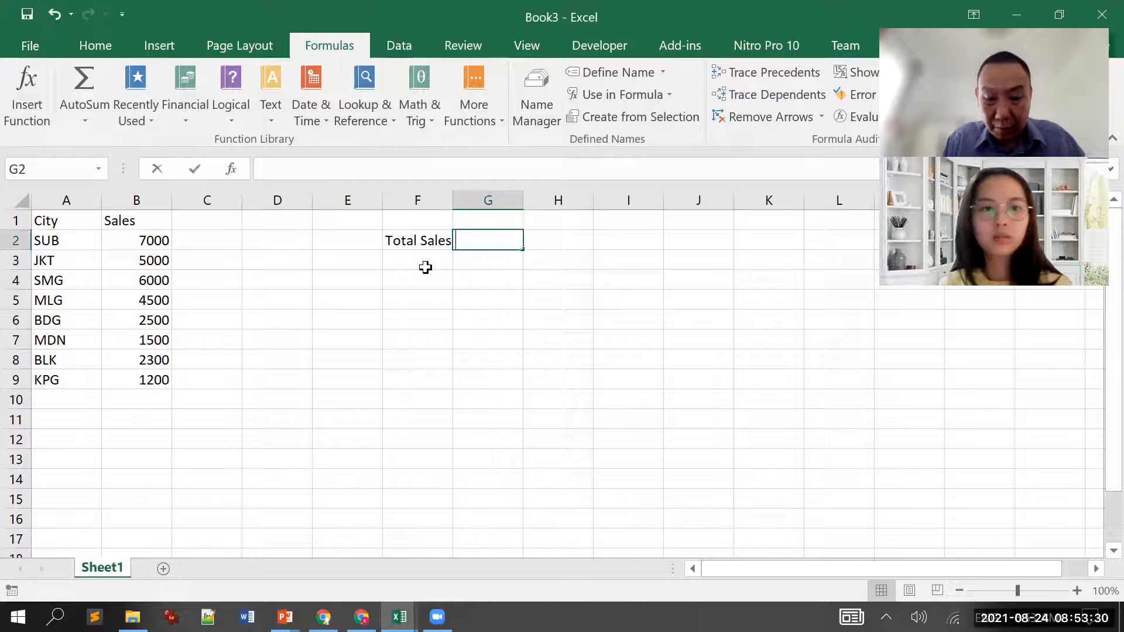
text(=sum()
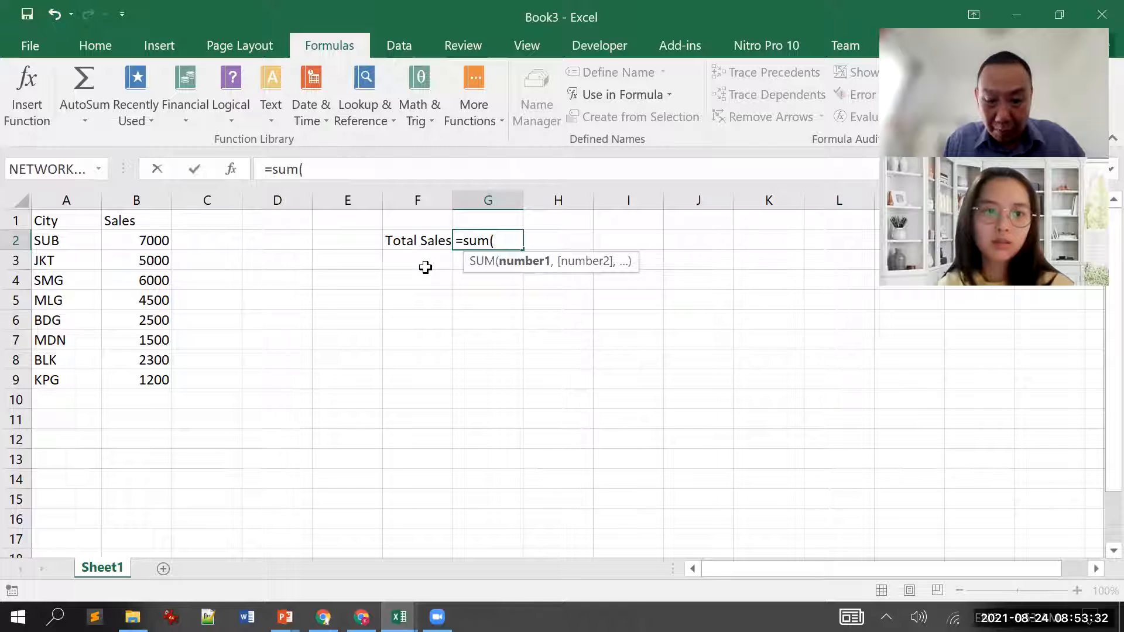
text(sal)
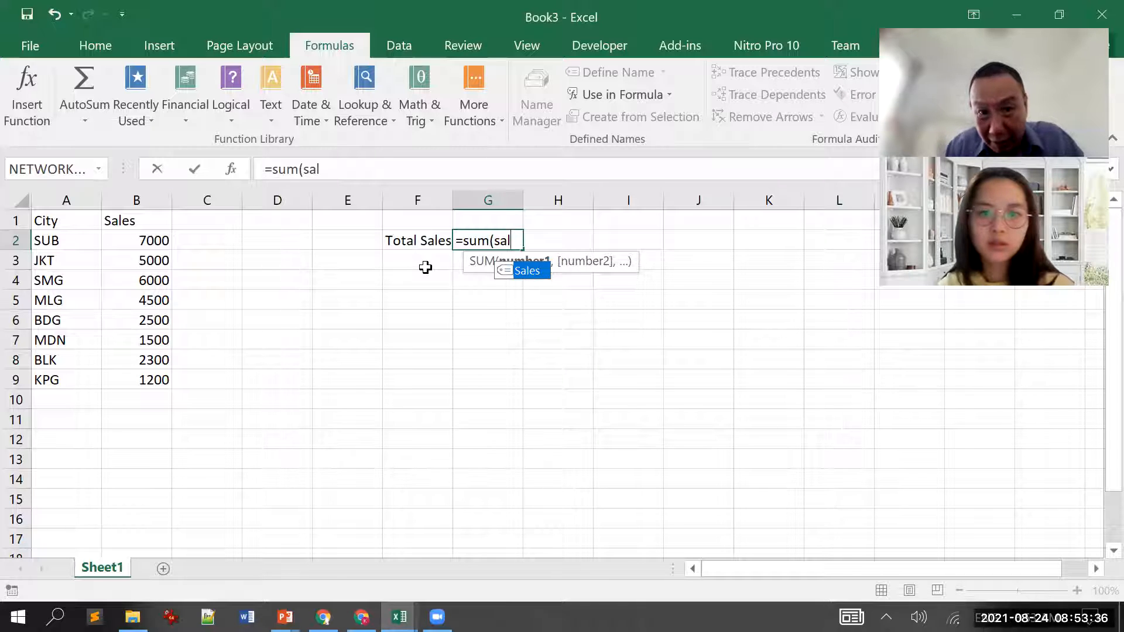
key(BackSpace)
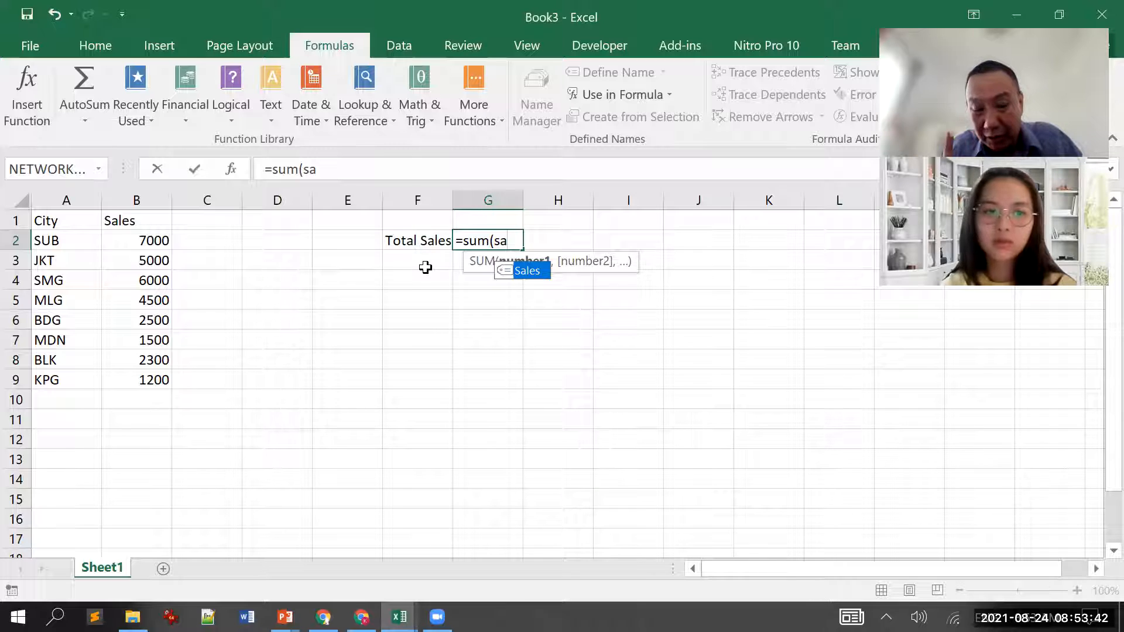
key(Tab)
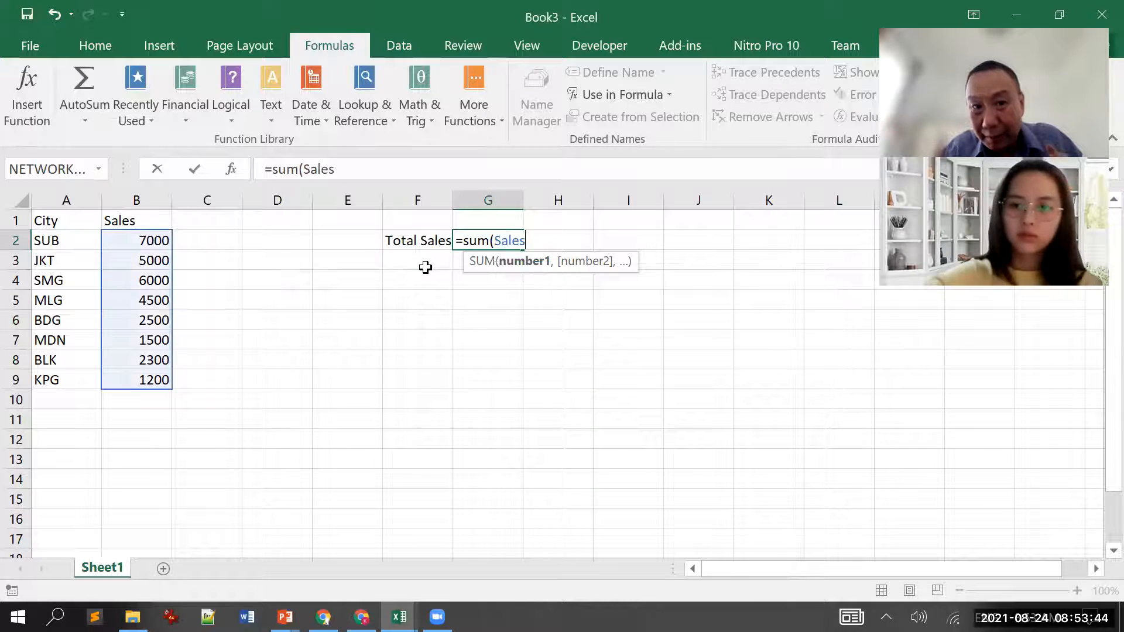
text())
key(Return)
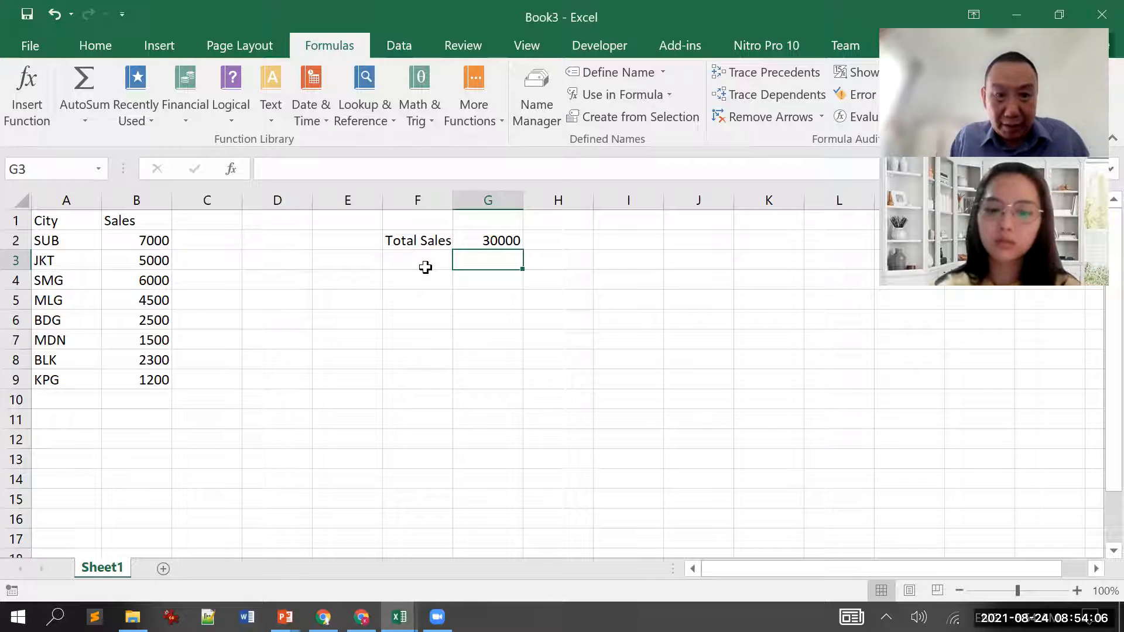
Step: Add the two city names in cell G4 with the formula =SUB+SMG
key(Return)
key(Left)
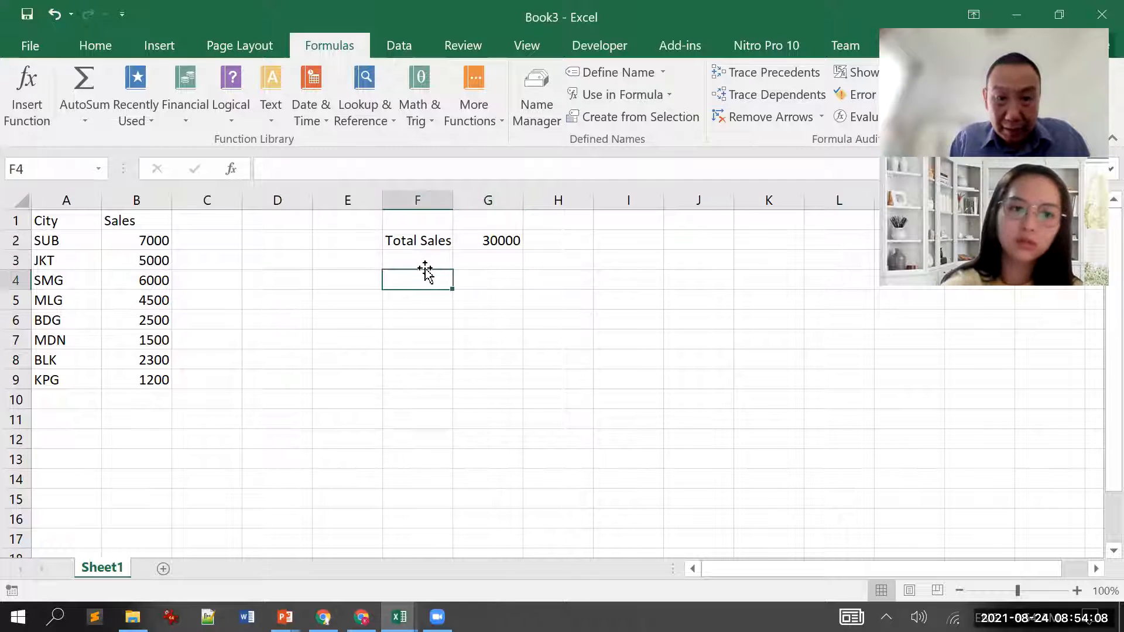
key(Right)
text(=SUB)
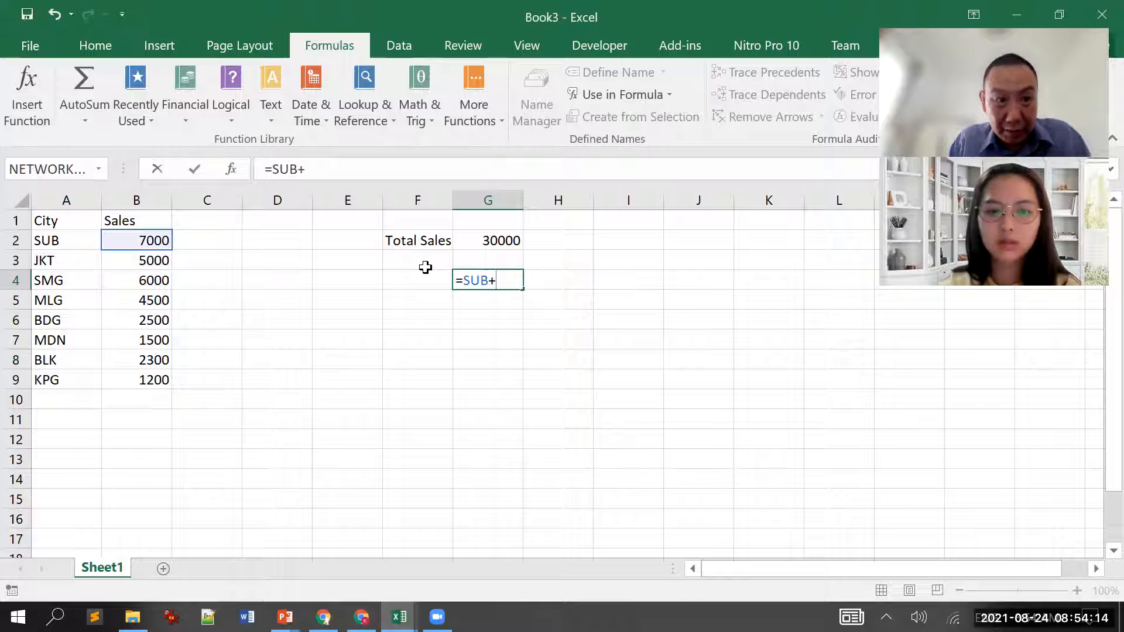
text(+sm)
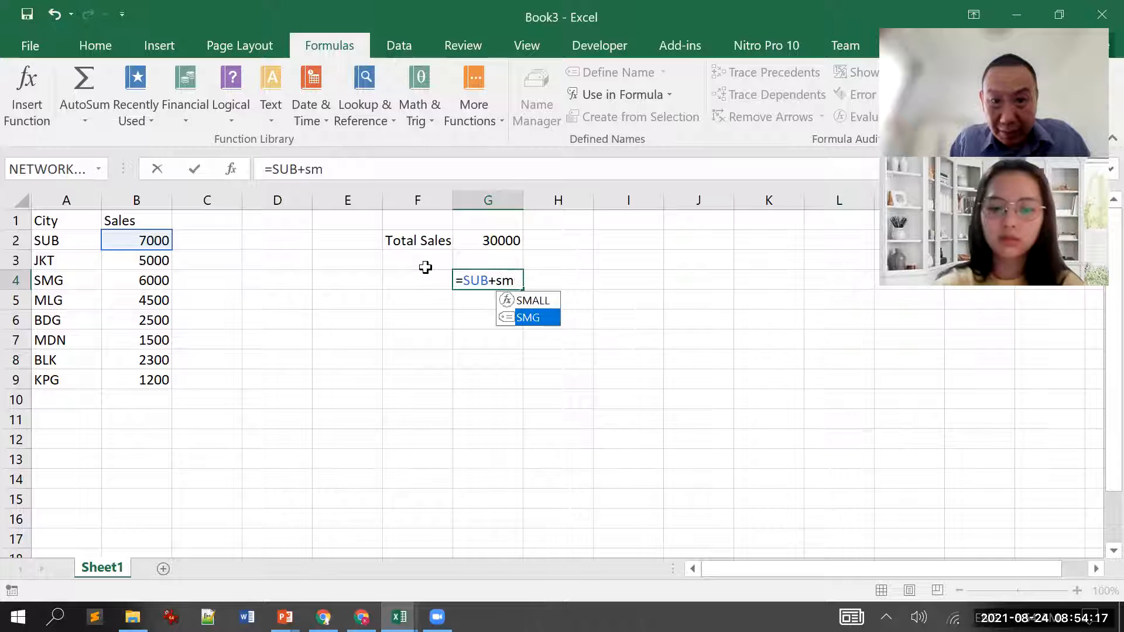
key(Tab)
key(Return)
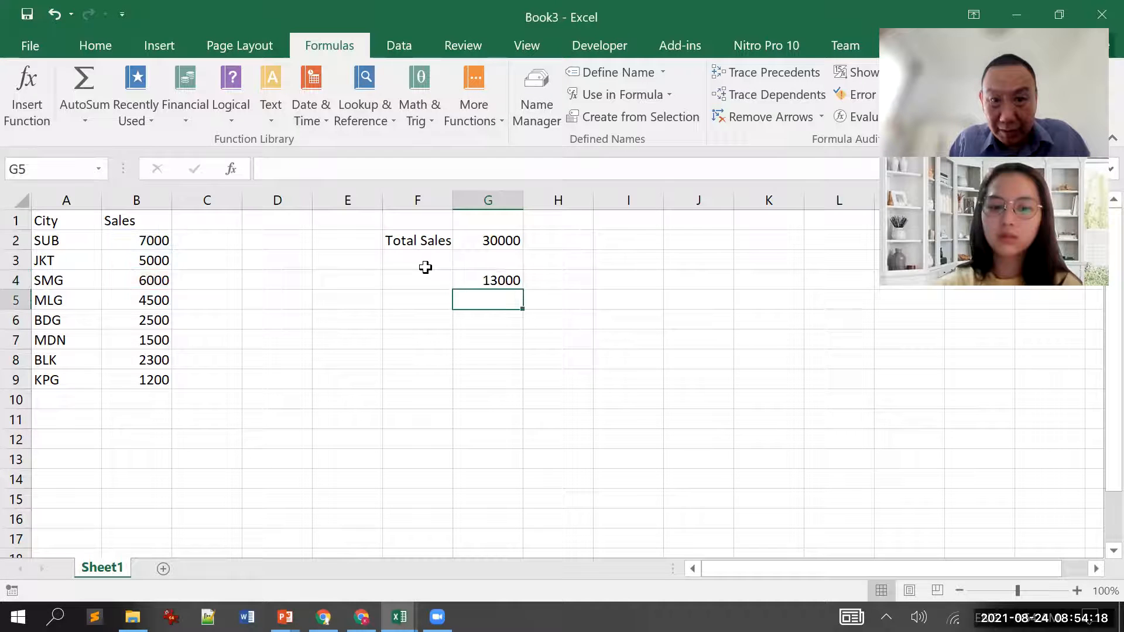
key(Up)
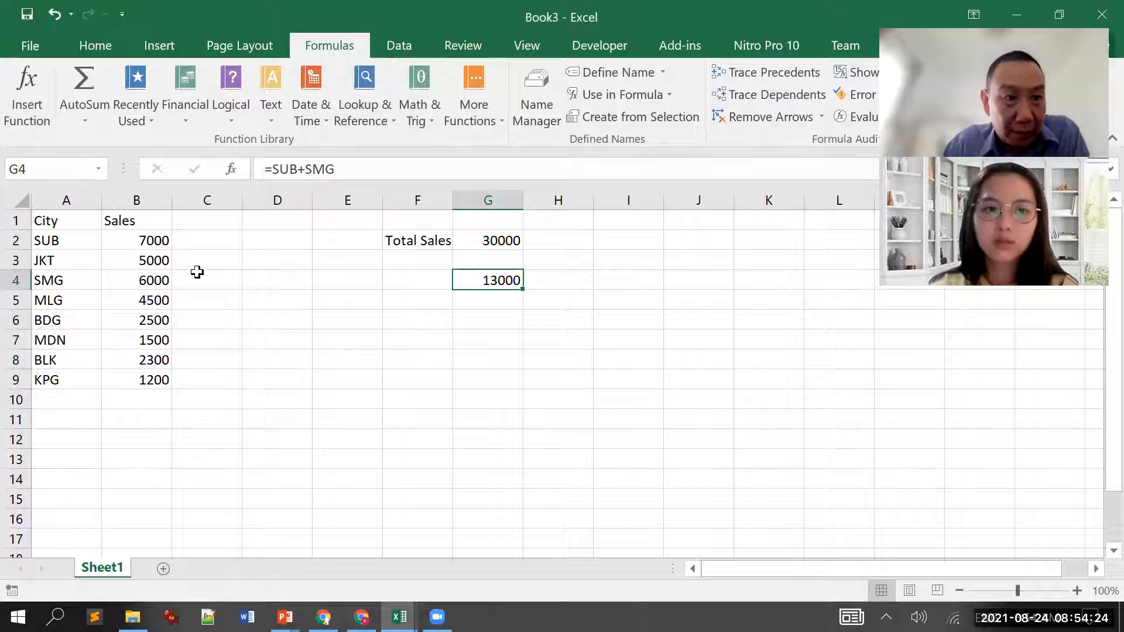
Step: Rename the range name SUB, which refers to B2, as SURABAYA in the Name Manager
click(142, 240)
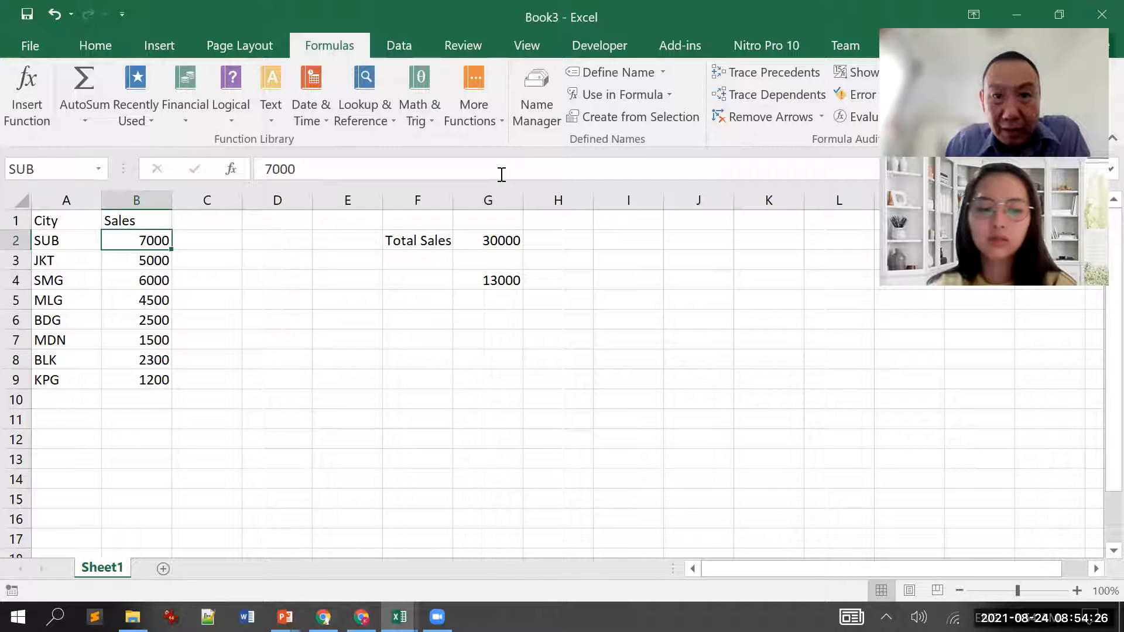
click(542, 93)
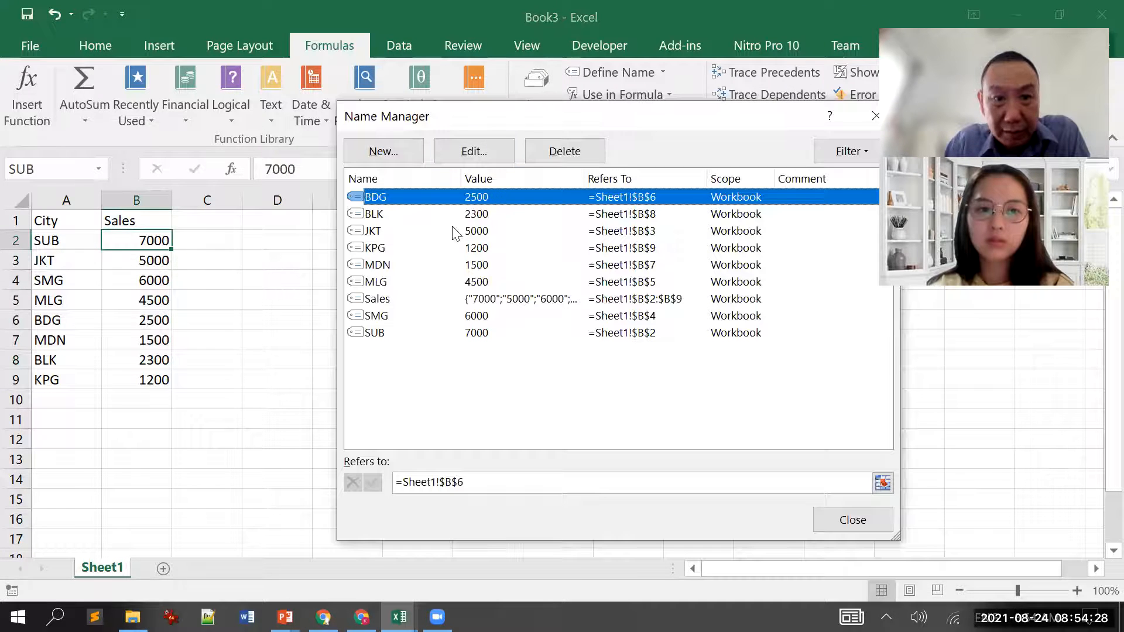
click(380, 334)
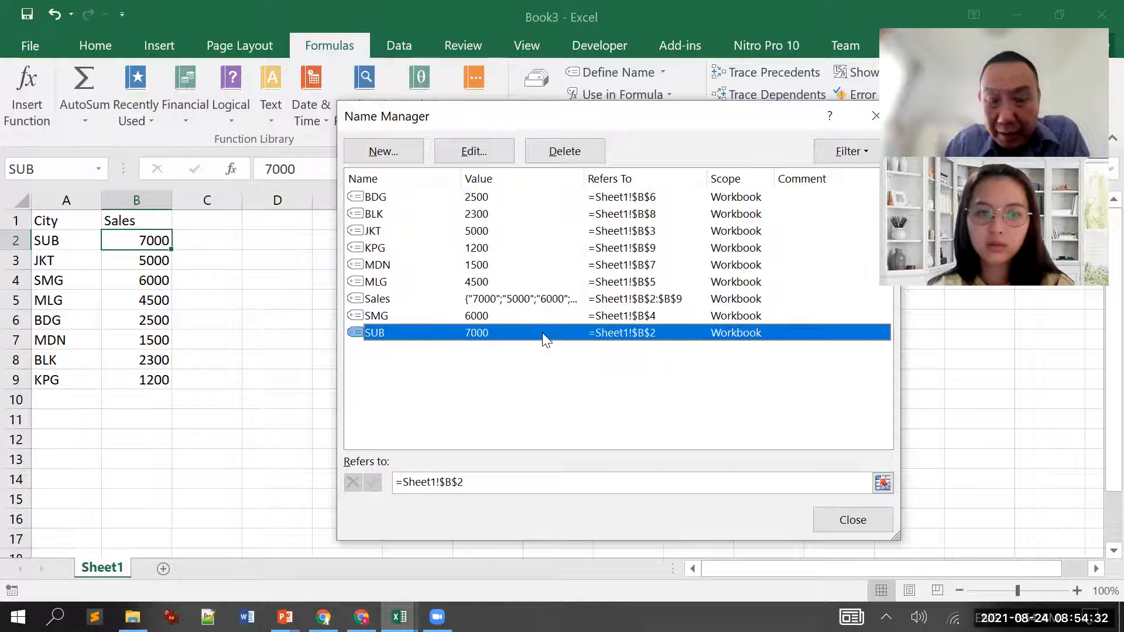
click(475, 150)
click(598, 254)
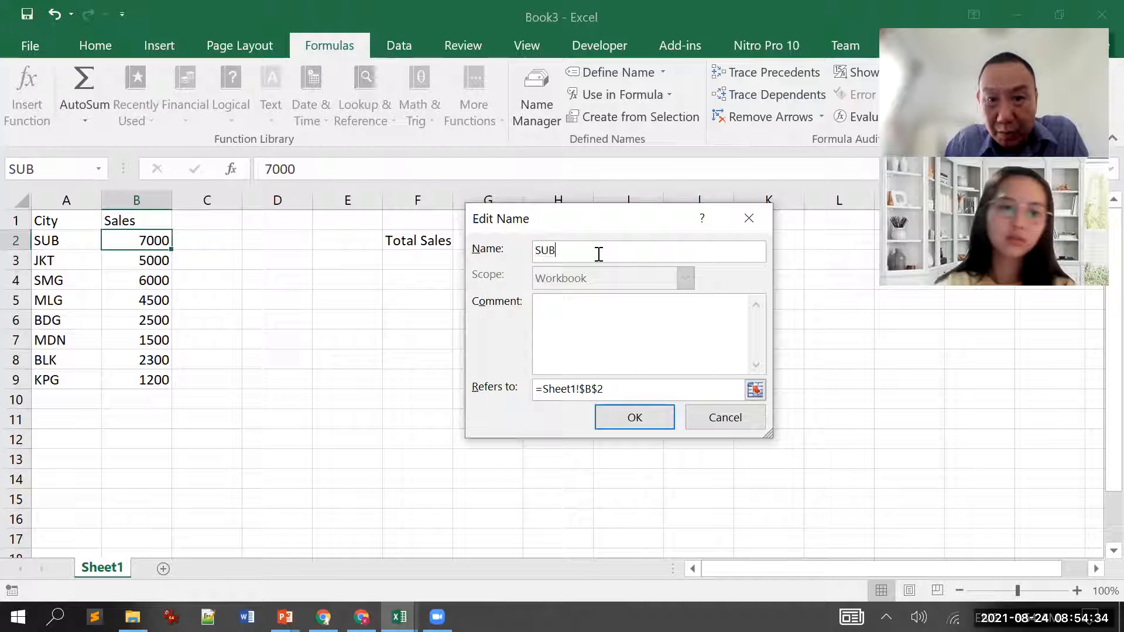
text(RABAYA)
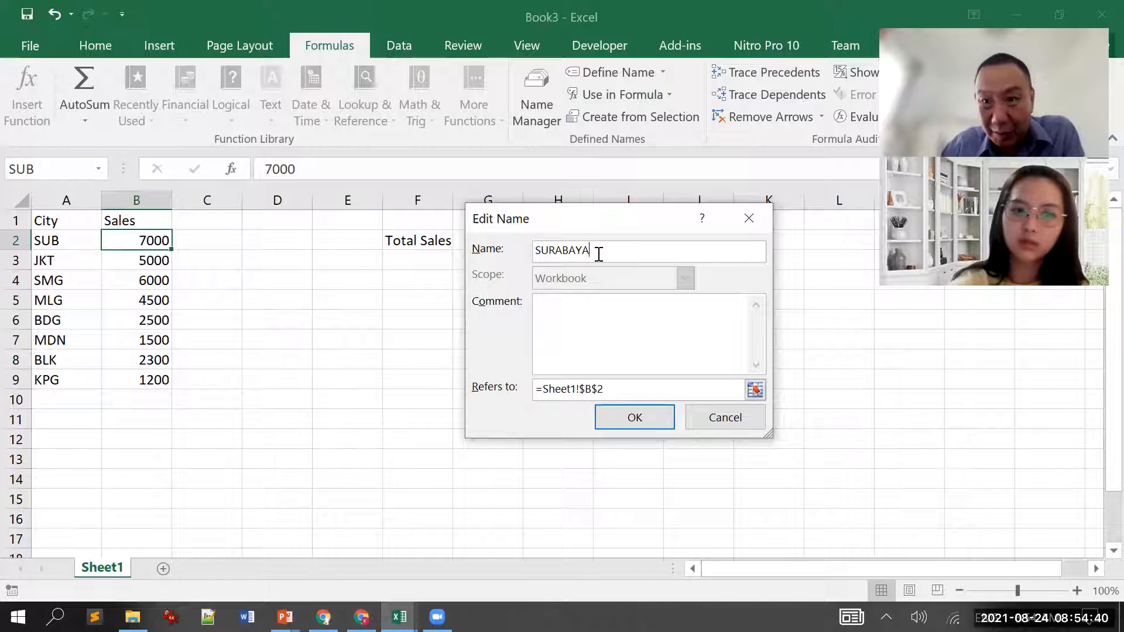
click(647, 417)
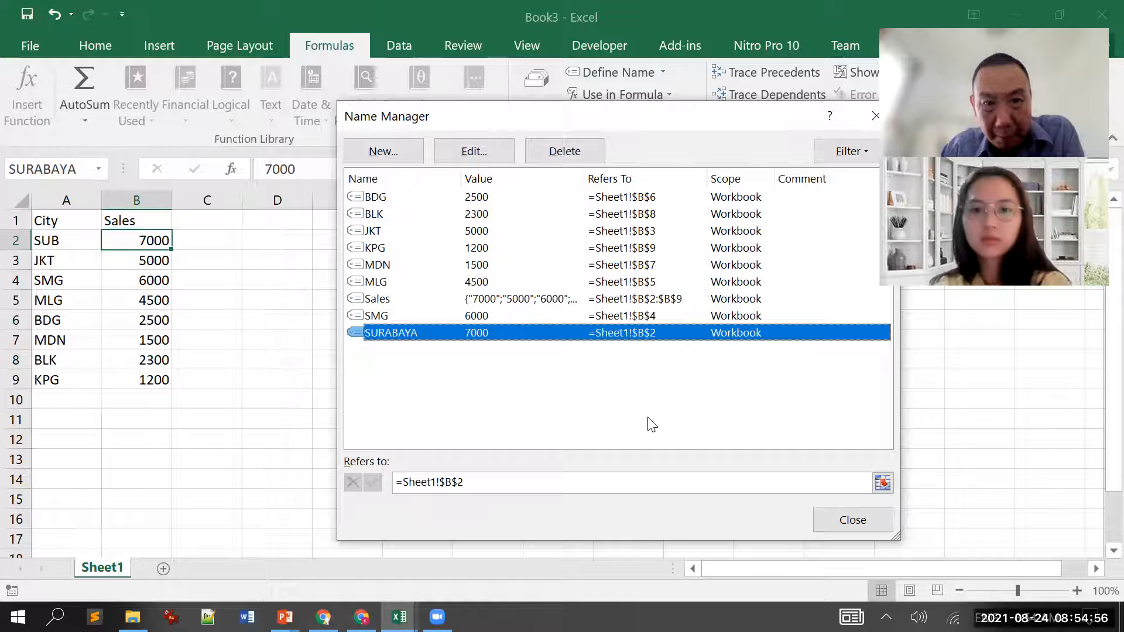
click(857, 521)
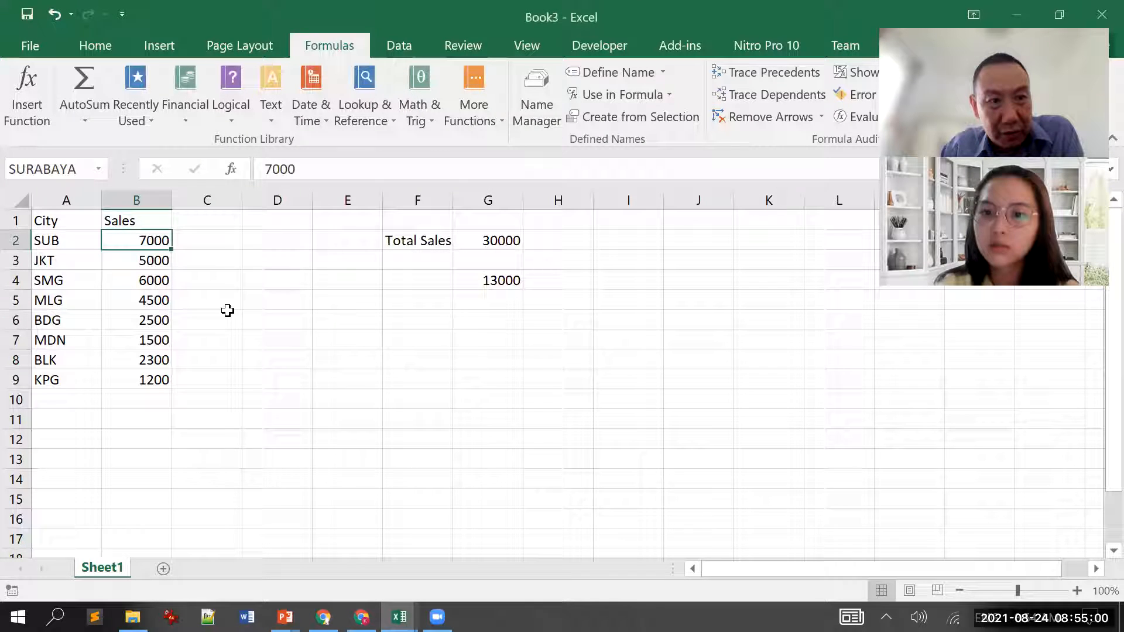
Step: Replace the city code in cell A2 with Surabaya
click(52, 241)
drag(53, 241, 59, 381)
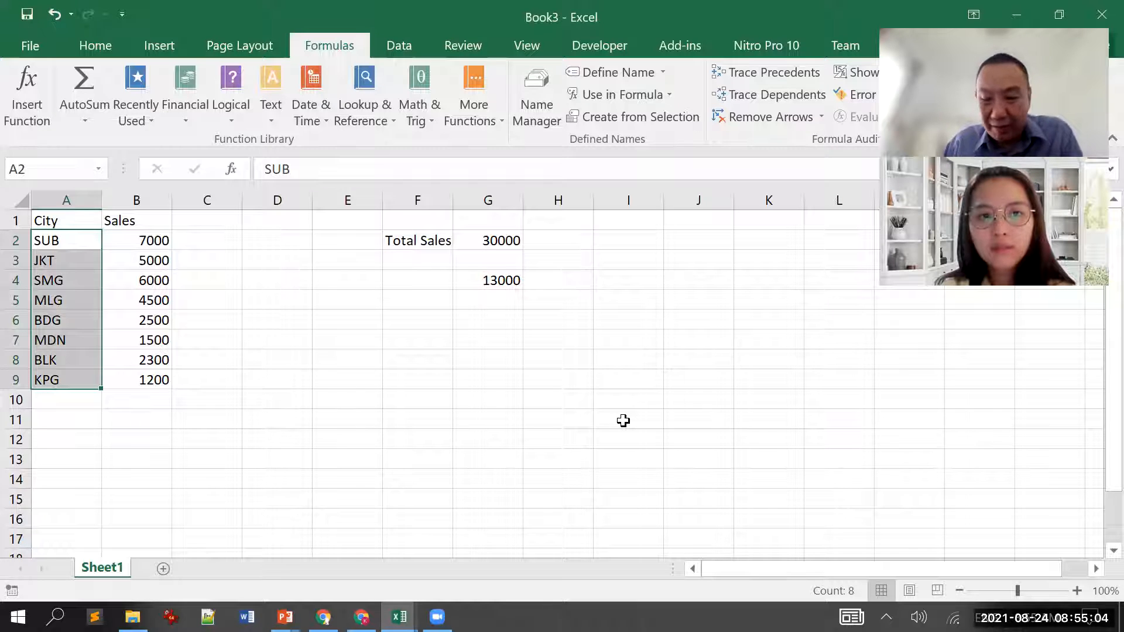
text(S)
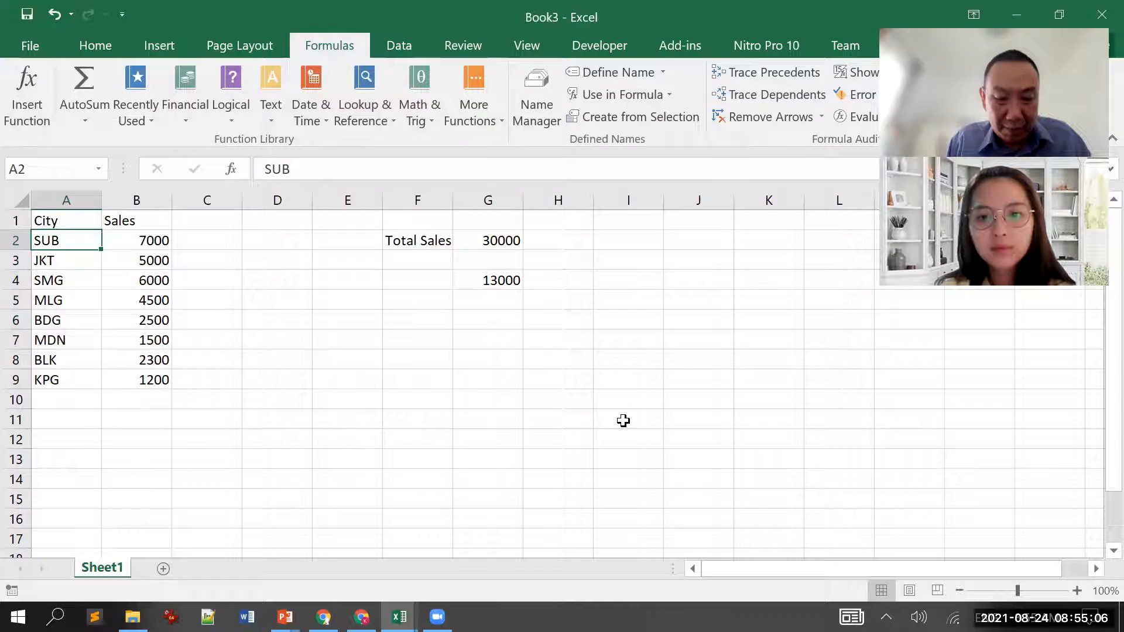
text(urabaya)
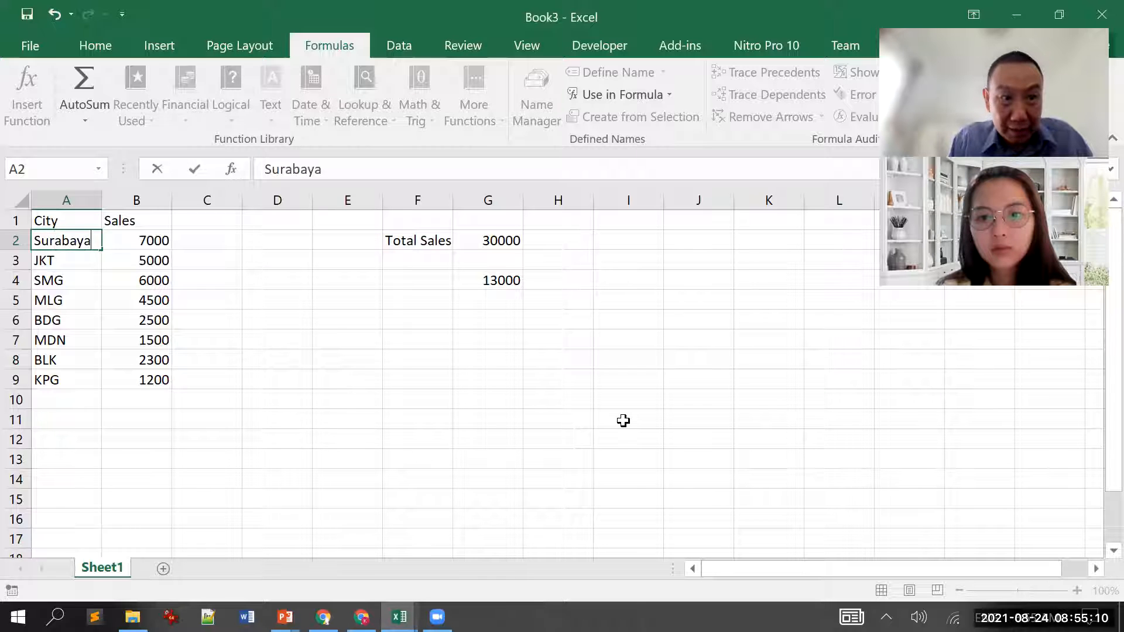
key(Return)
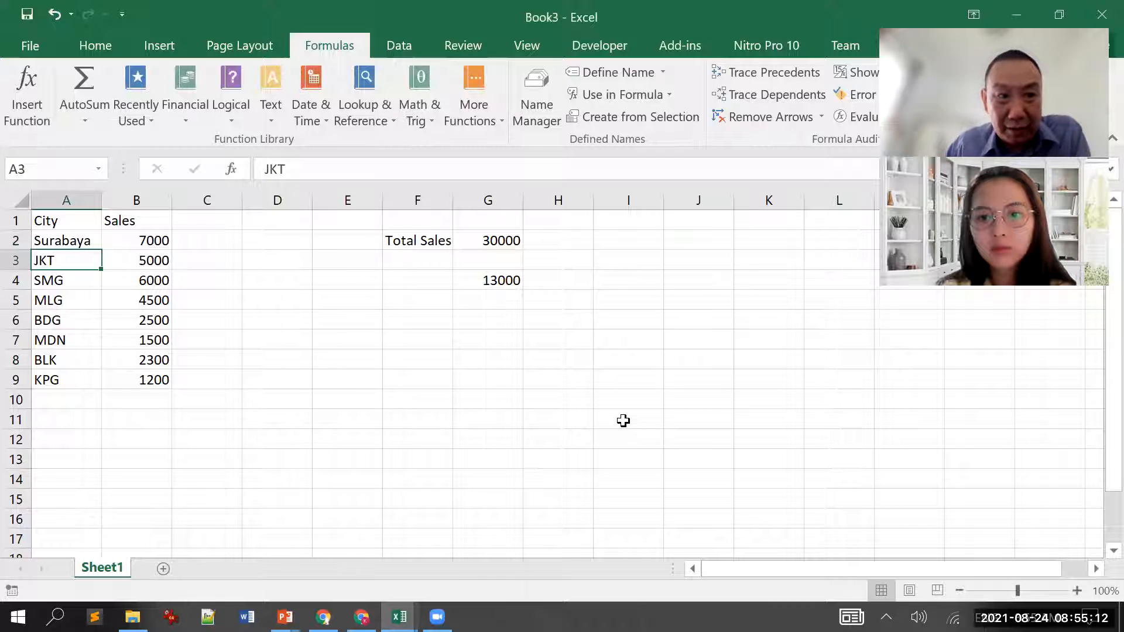
Step: Check which range name each cell in the Sales column carries, going through the cells from B2 downward
key(Up)
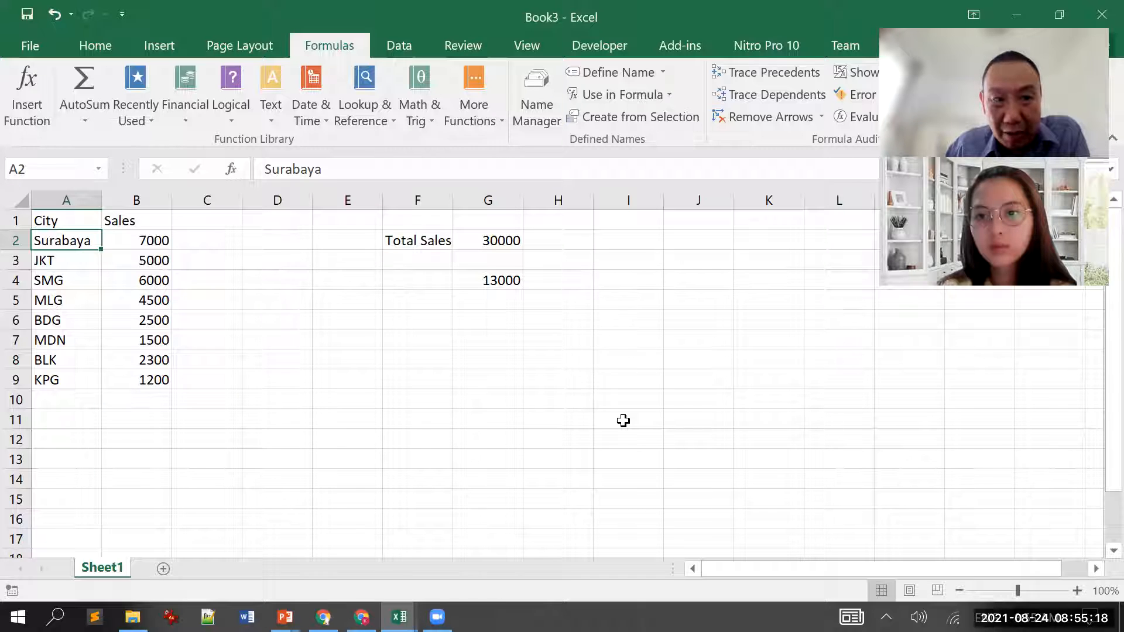
key(Right)
key(Down)
key(Down)
key(Down)
key(Down)
key(Down)
key(Down)
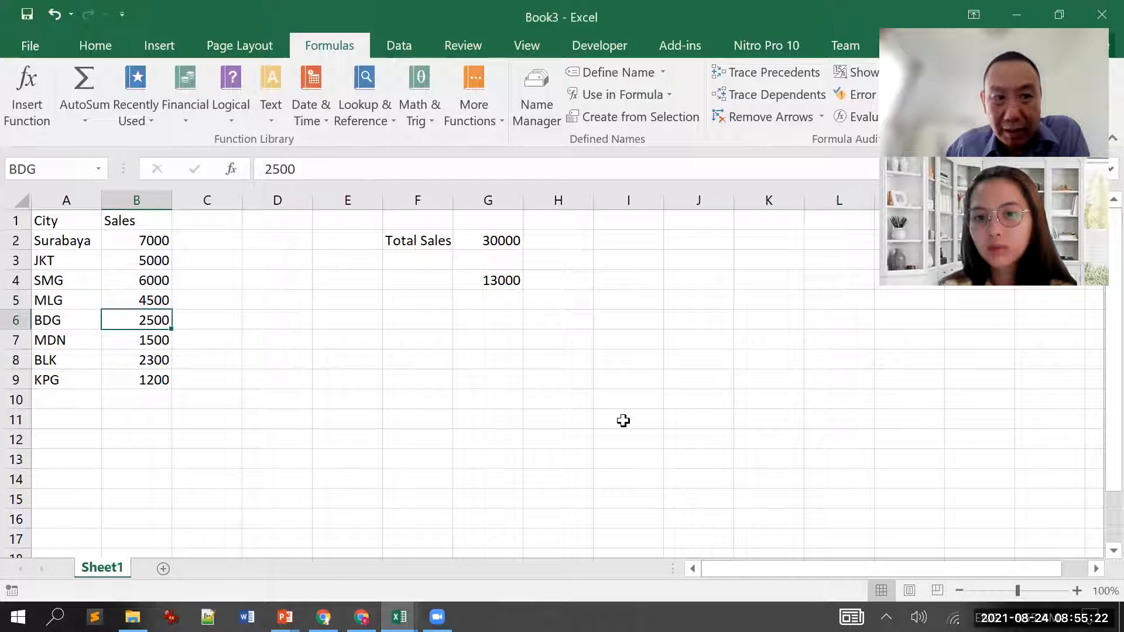
key(Up)
key(Up)
key(Up)
key(Up)
key(Up)
key(Up)
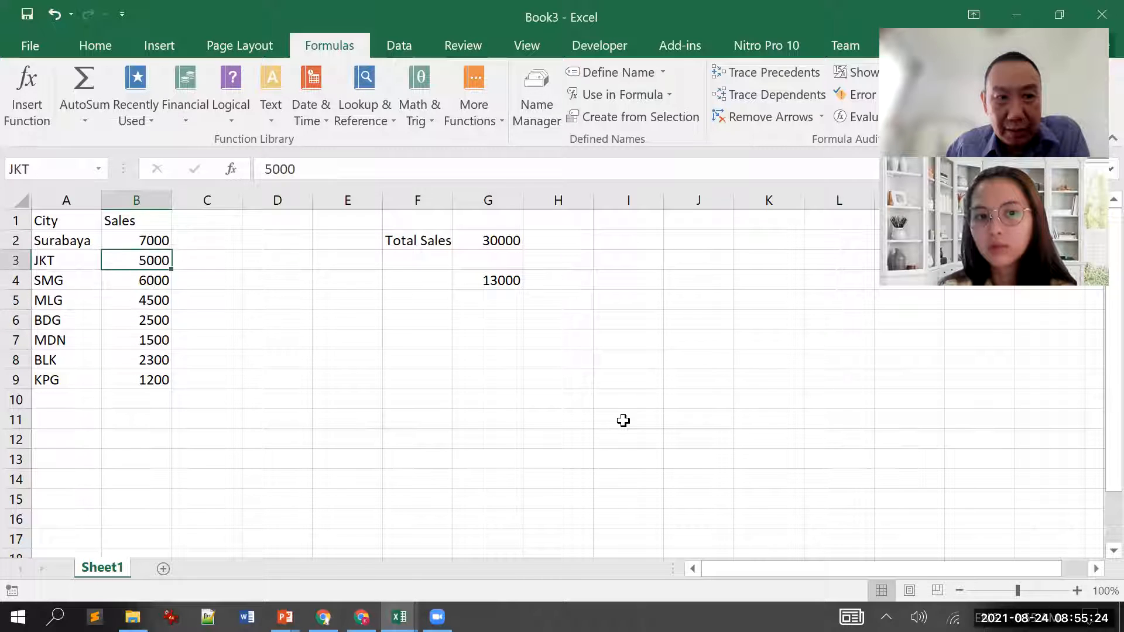
key(Left)
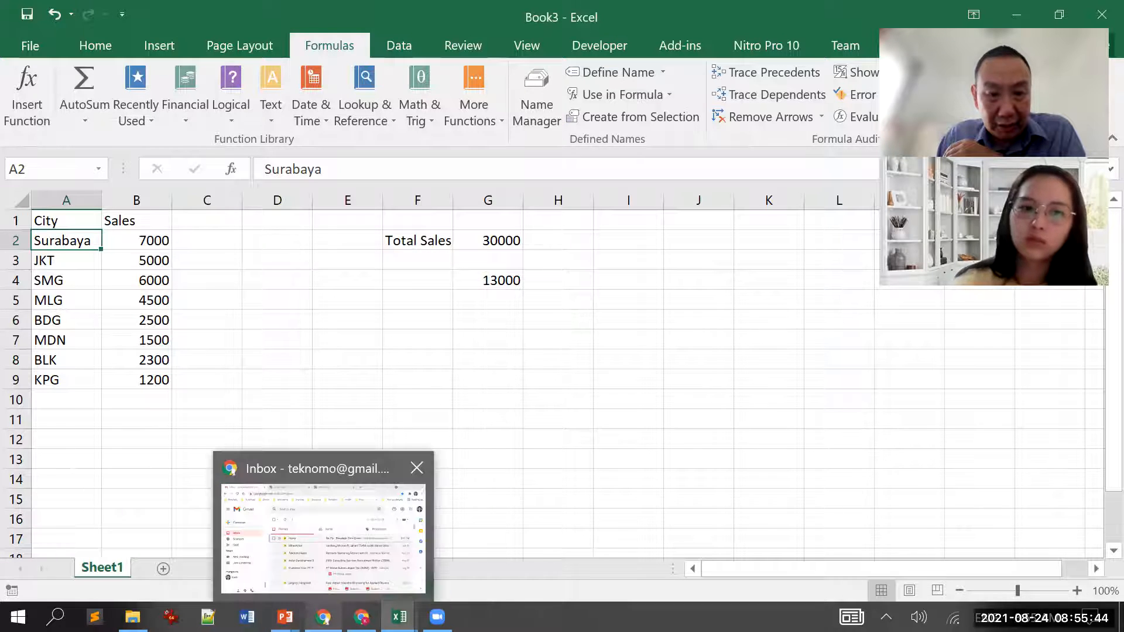
Step: Switch to the PowerPoint slide show and advance past Create from Selection to the Practice (assignment) slide
mouse_move(286, 617)
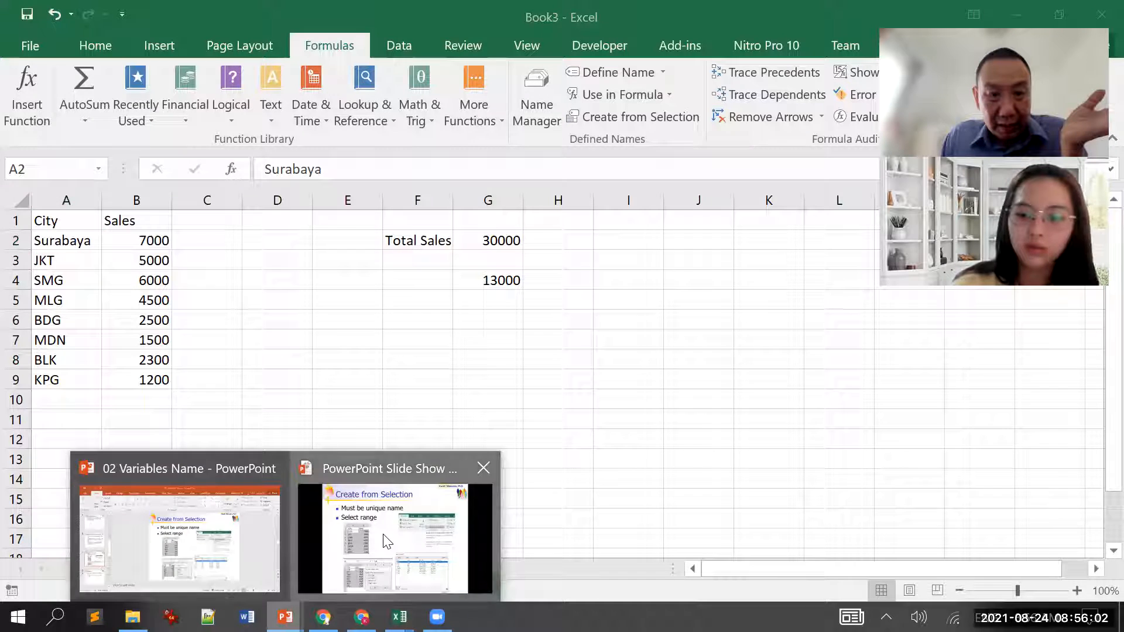
click(398, 527)
click(517, 495)
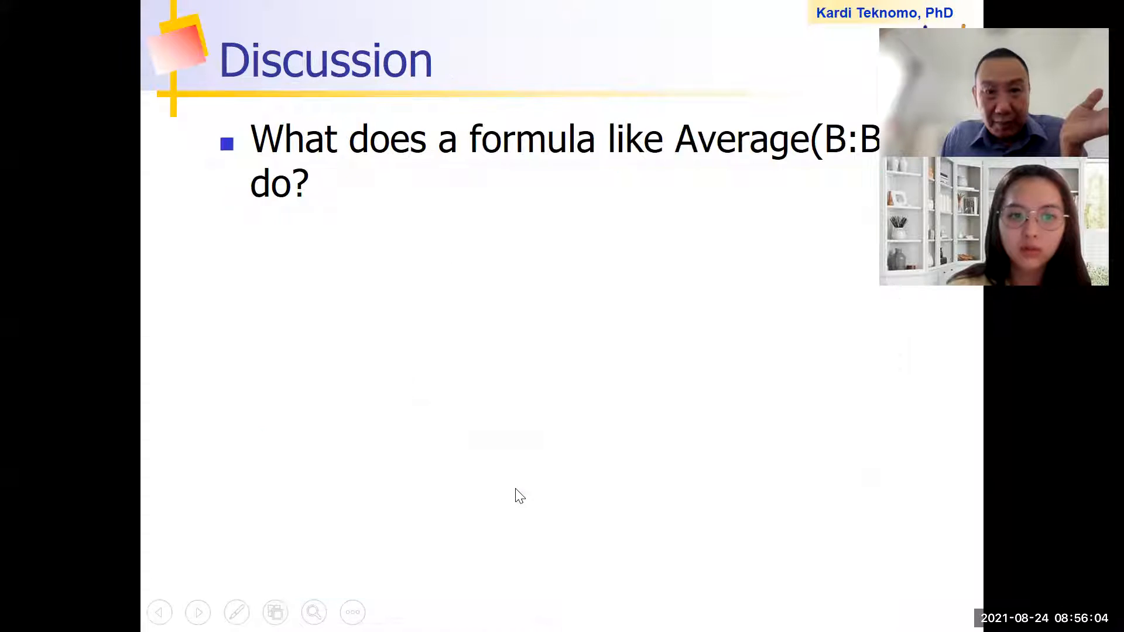
click(517, 496)
click(517, 495)
click(518, 494)
click(518, 495)
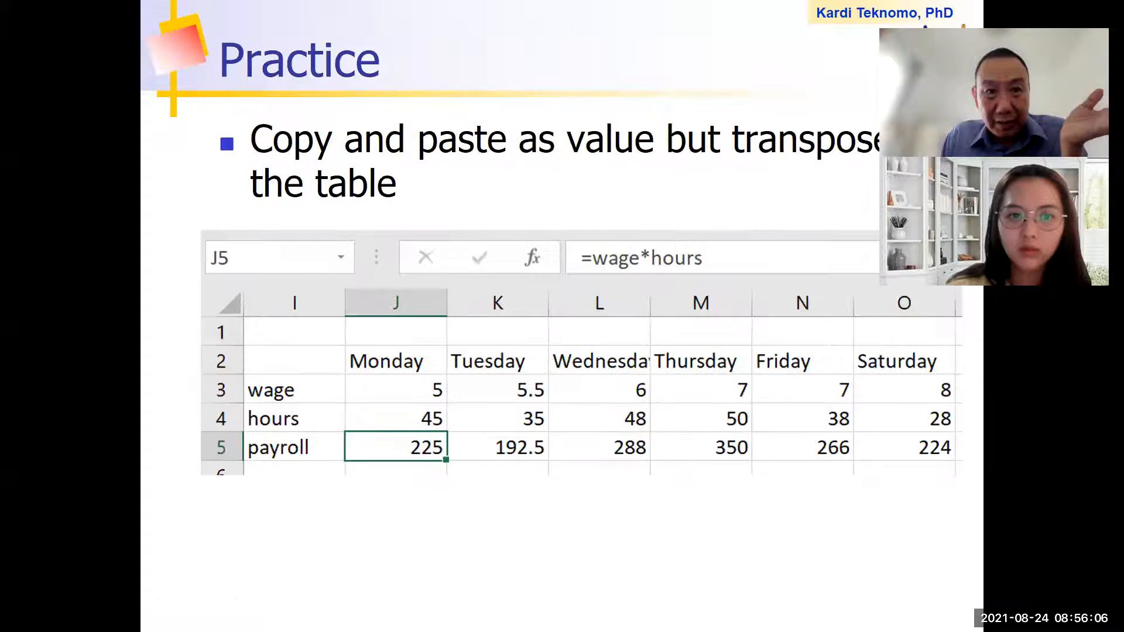
click(518, 495)
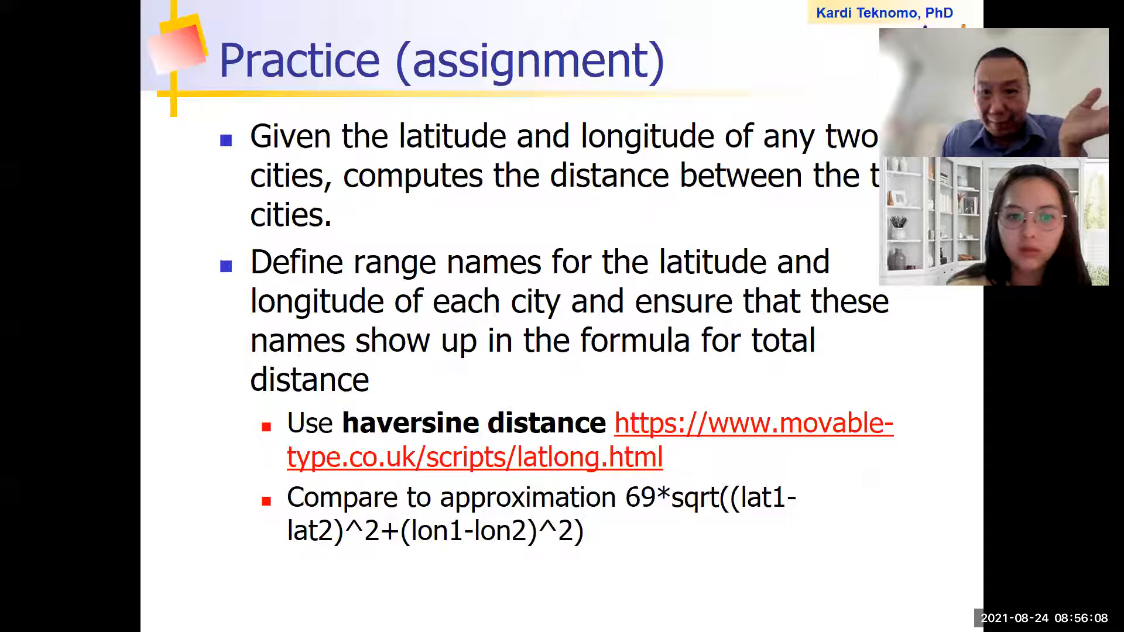
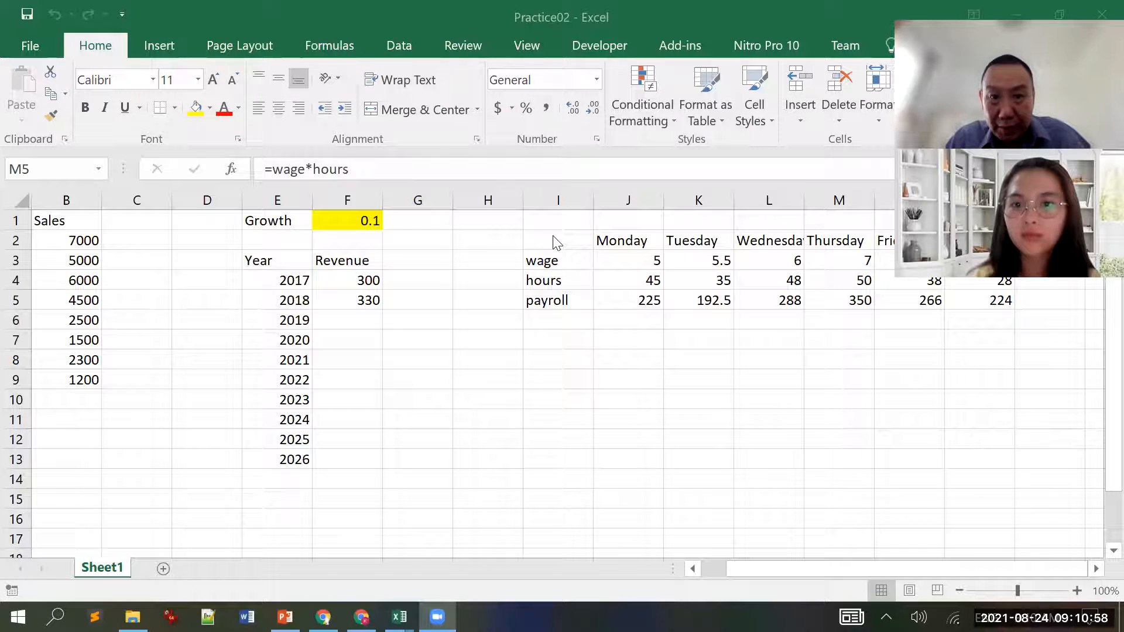
Step: Copy the wage and hours table in I2:O4 of Practice02 and paste it into a new blank workbook starting at C3
drag(553, 236, 971, 295)
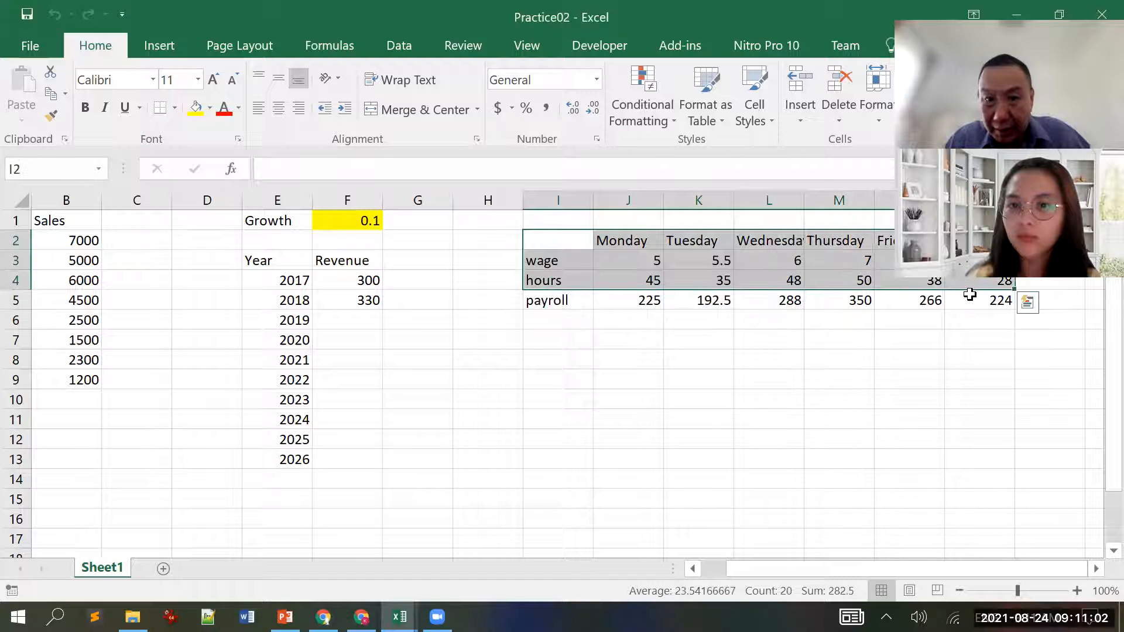
key(ctrl+c)
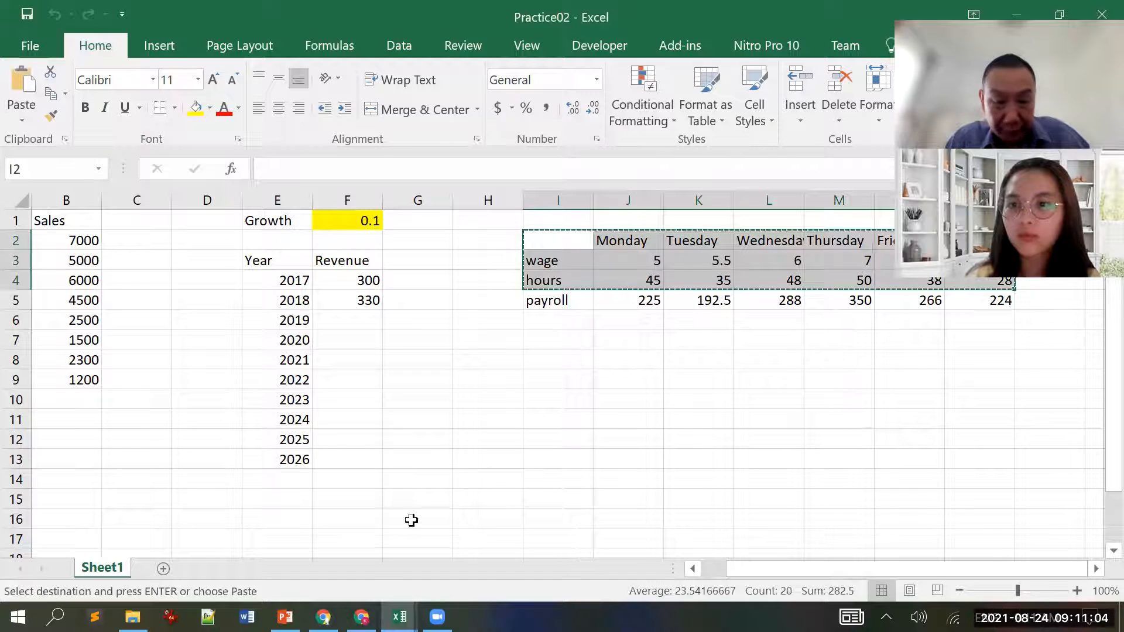
click(47, 46)
click(48, 132)
click(261, 310)
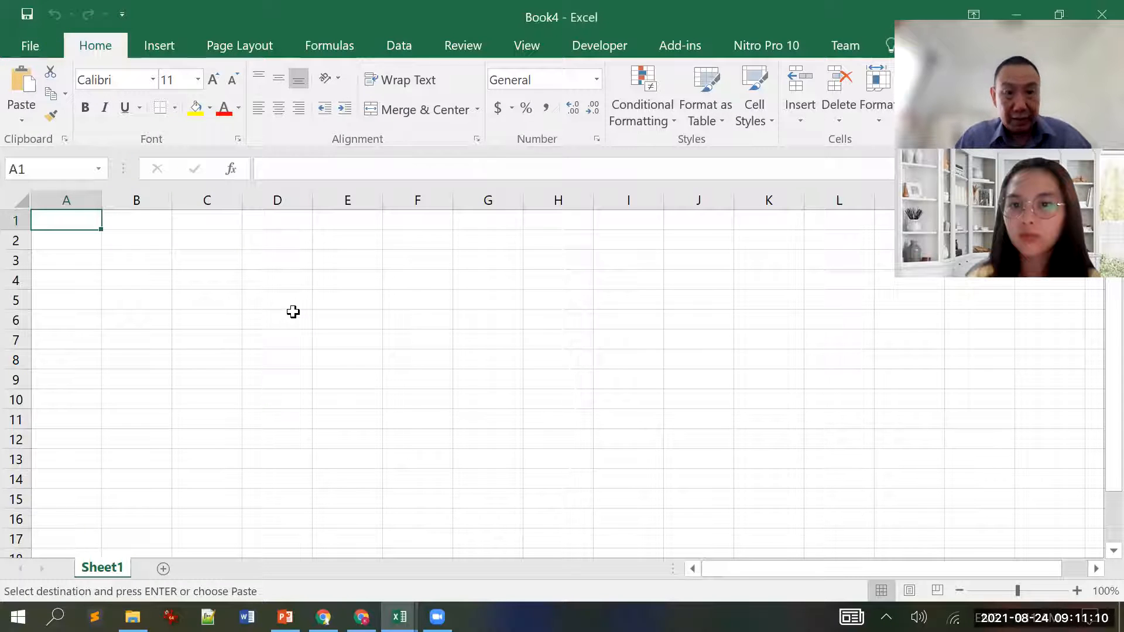
click(196, 262)
key(ctrl+v)
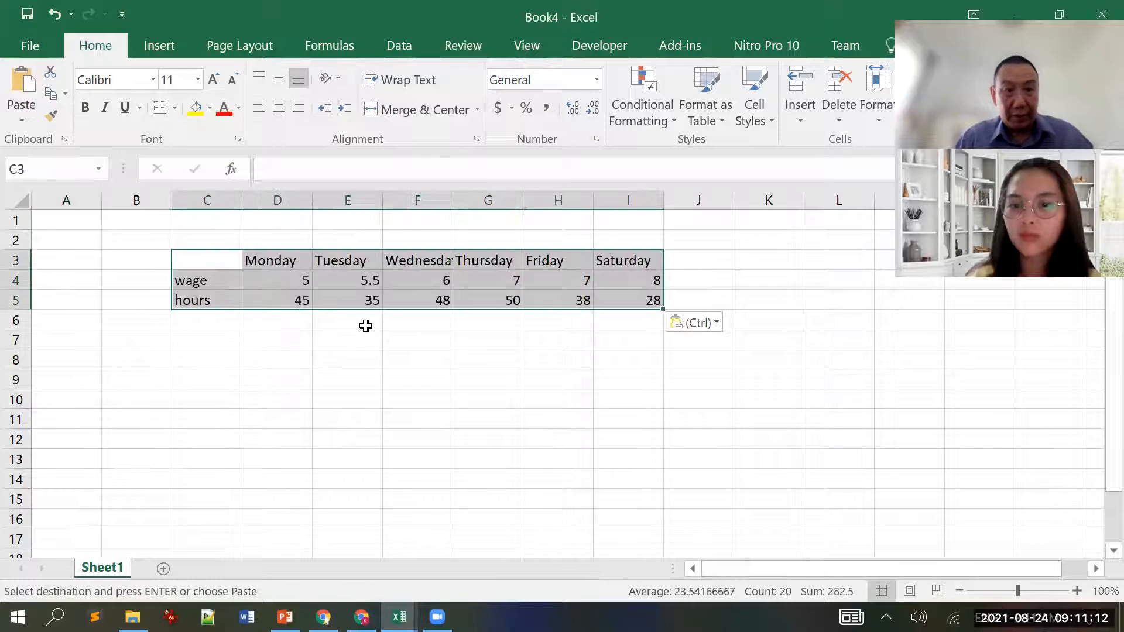
click(448, 414)
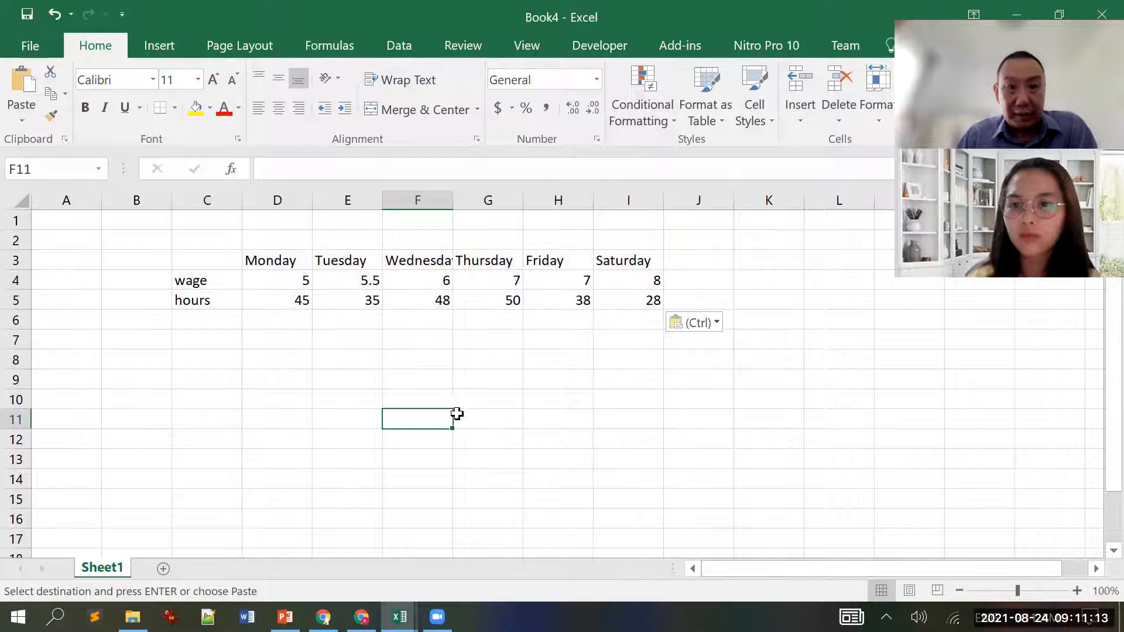
click(273, 255)
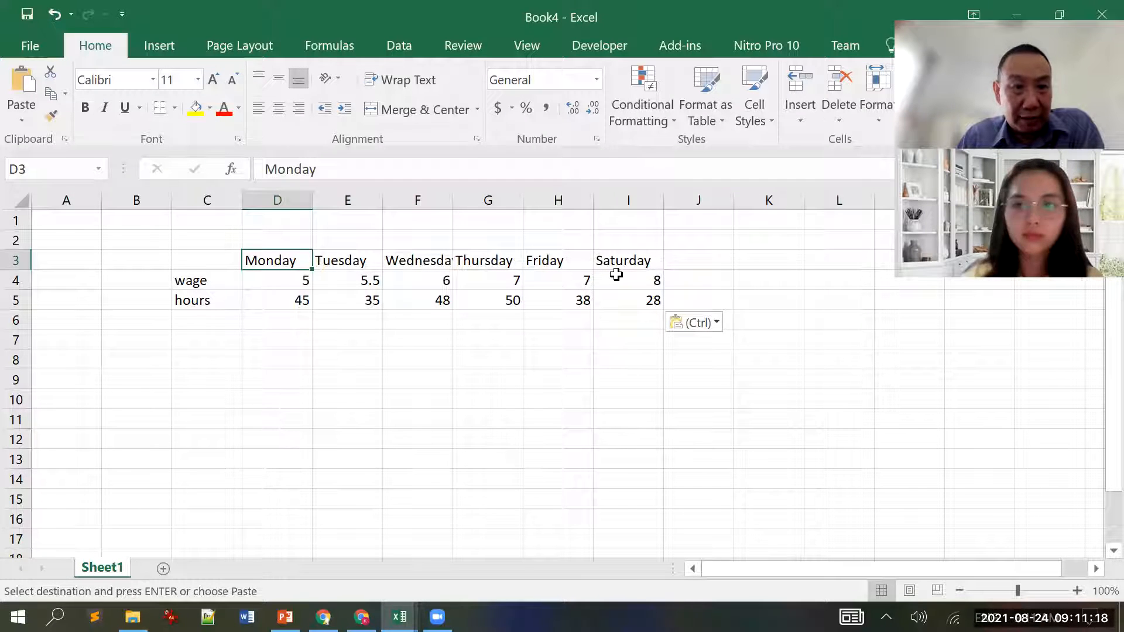
click(188, 286)
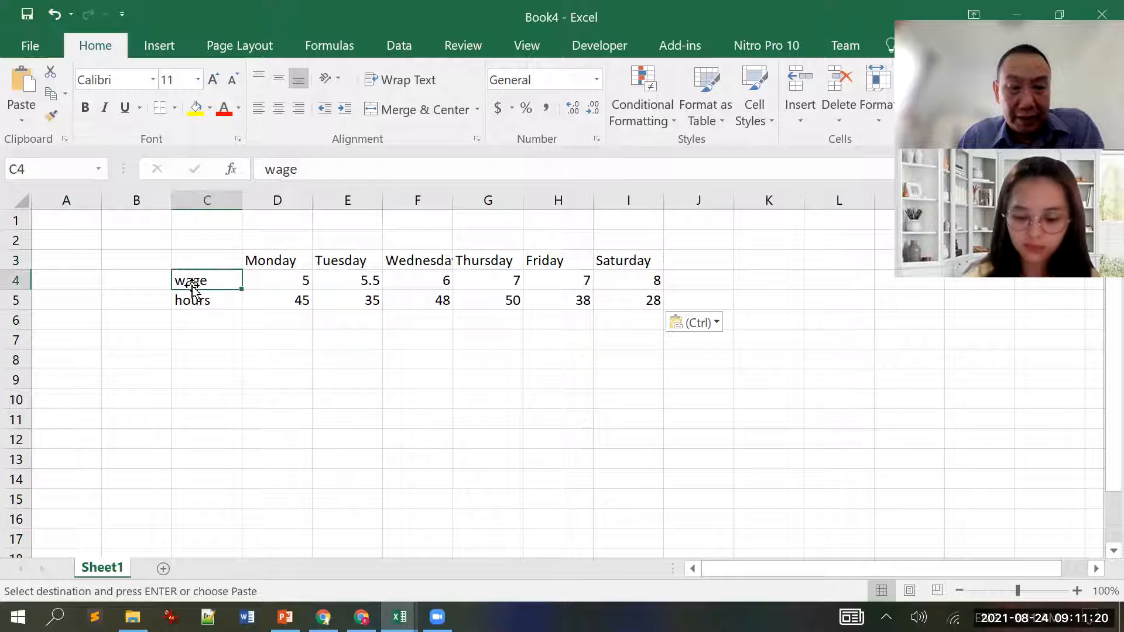
click(197, 300)
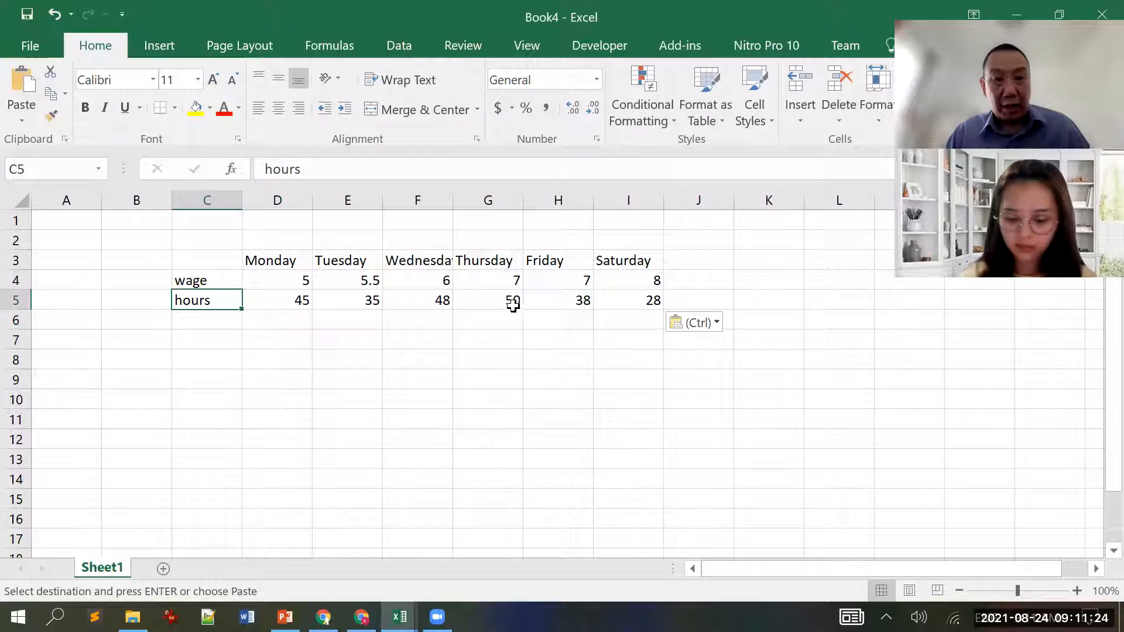
Step: Give the wage values in D4:I4 the range name wage
drag(266, 286, 625, 283)
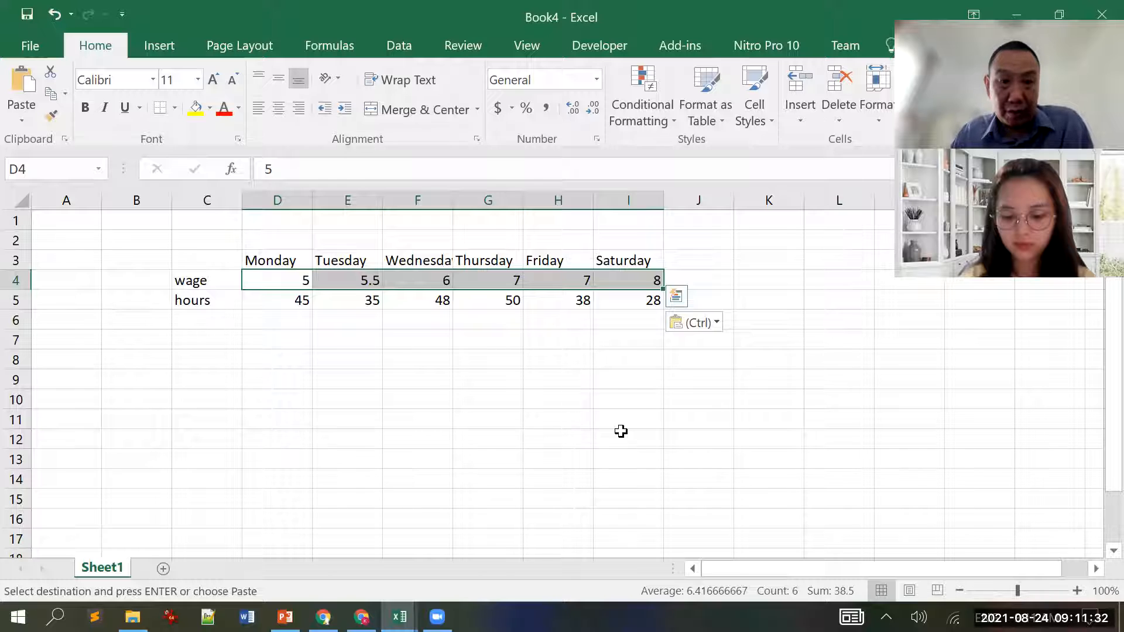
click(74, 169)
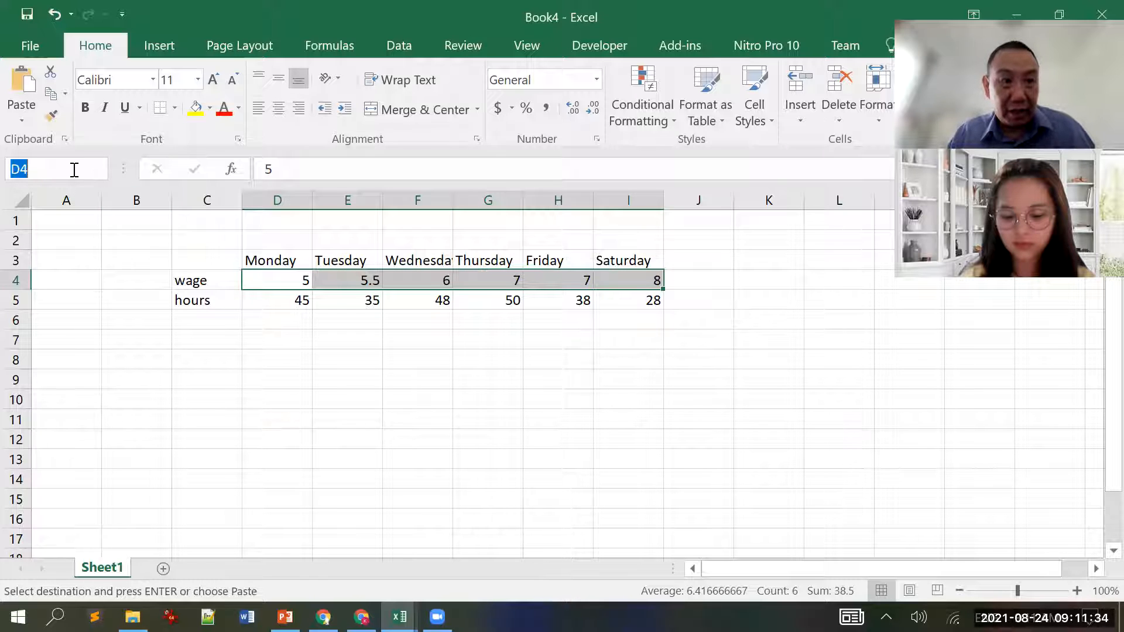
text(wage)
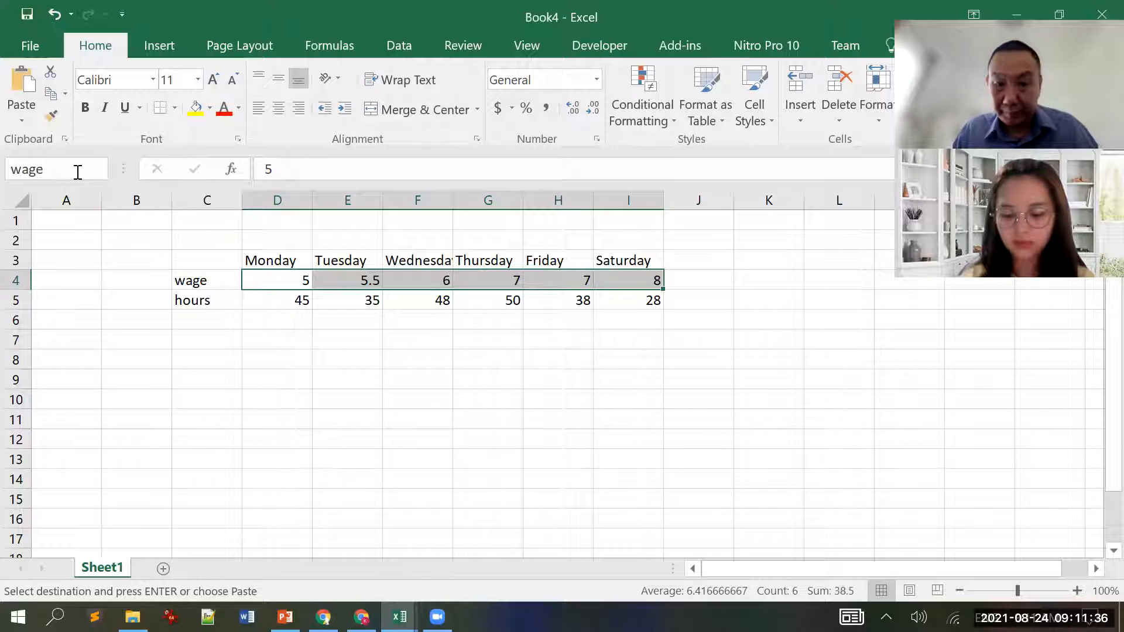
key(Return)
Step: Give the hours values in D5:I5 the range name hours
drag(281, 295, 642, 295)
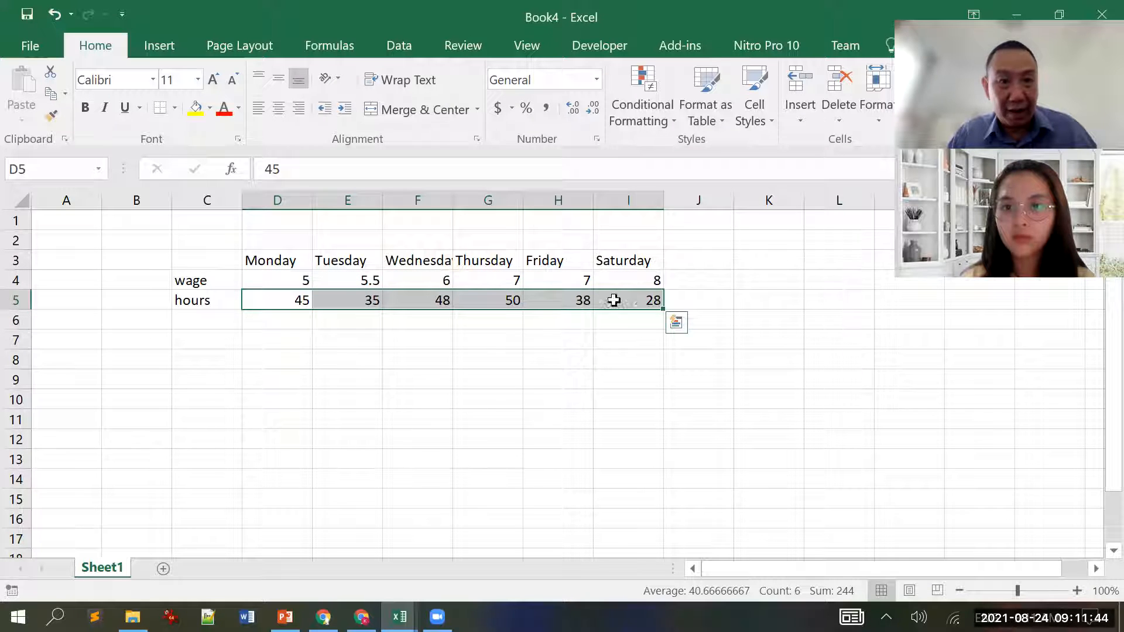
click(81, 169)
text(w)
key(BackSpace)
text(hours)
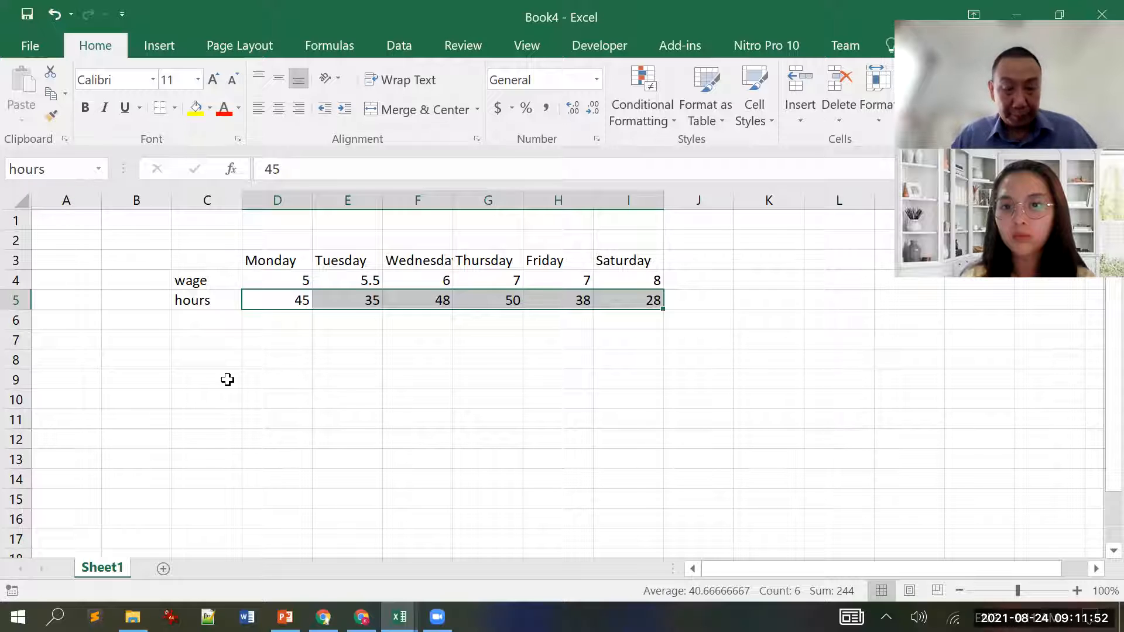
Step: Check the original payroll table in the Practice02 workbook and return to Book4
mouse_move(400, 617)
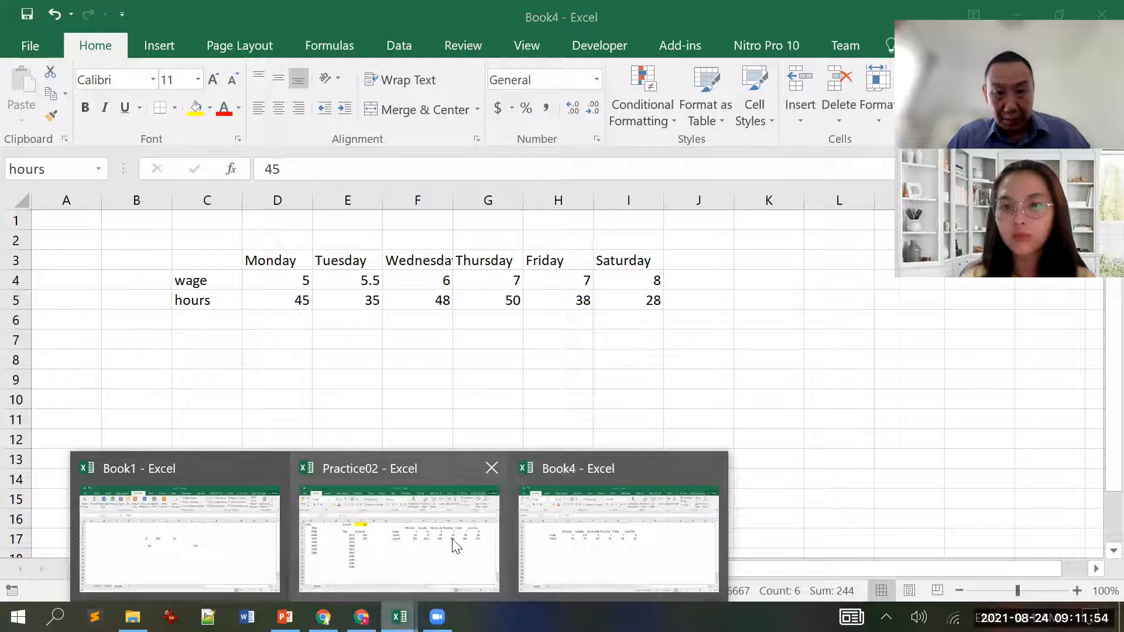
click(434, 546)
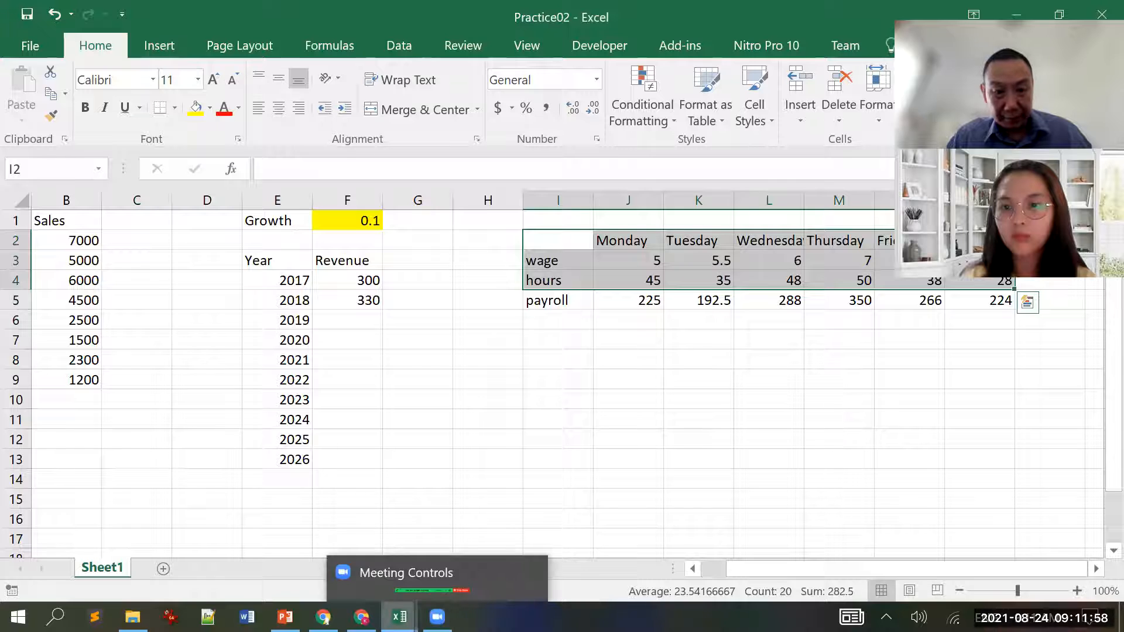
mouse_move(399, 617)
click(561, 564)
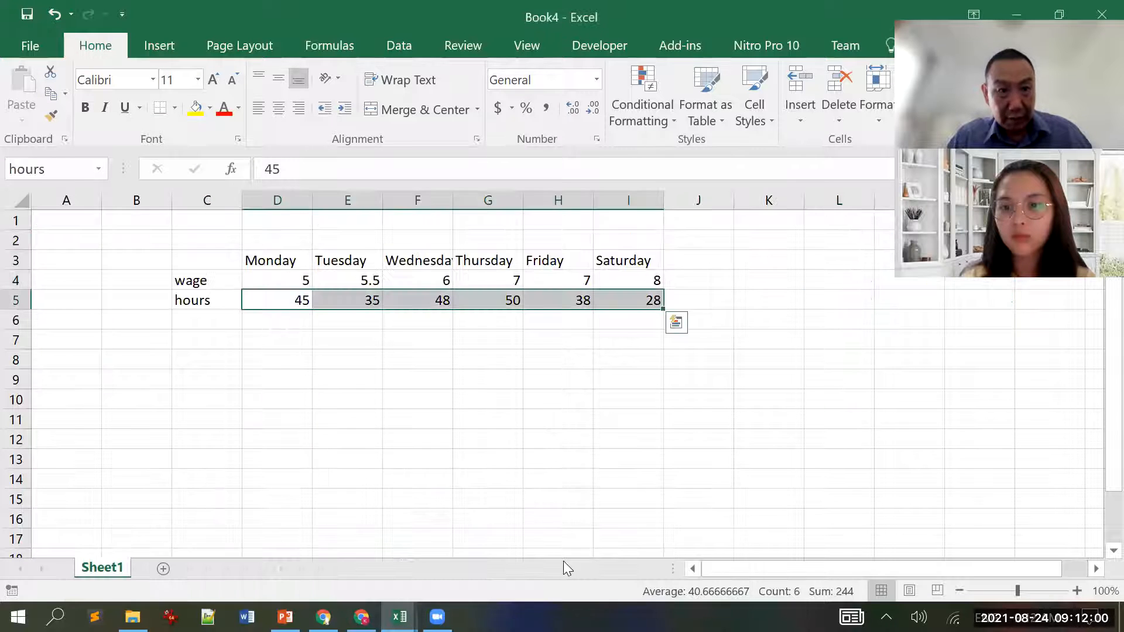
Step: Label the row below hours as payroll in cell C6
click(197, 318)
text(pa)
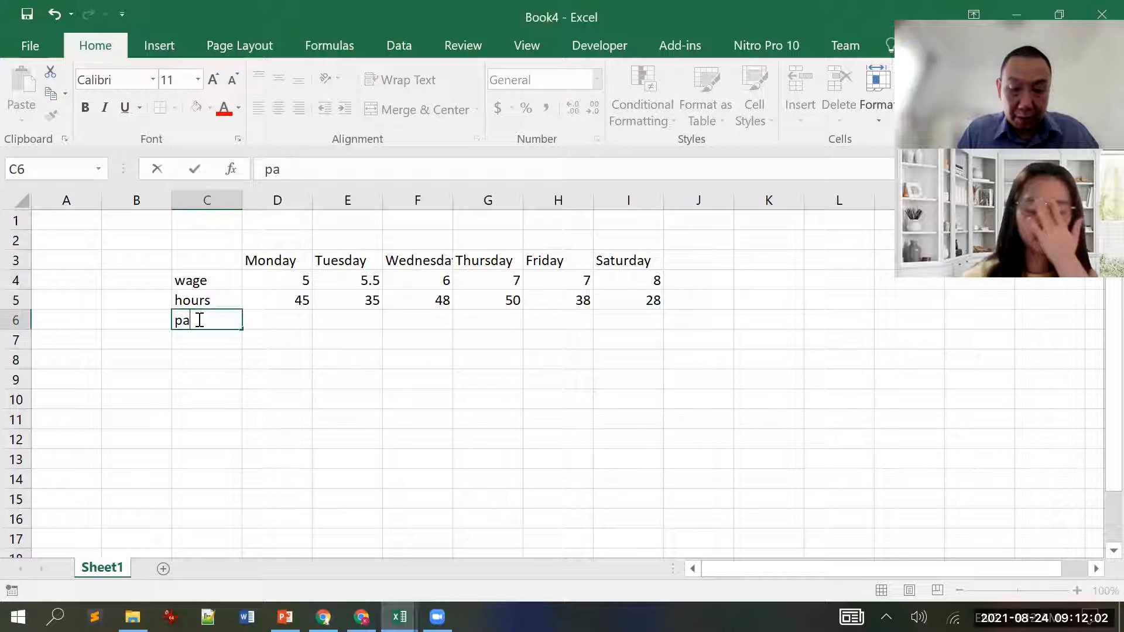
text(yroll)
key(Return)
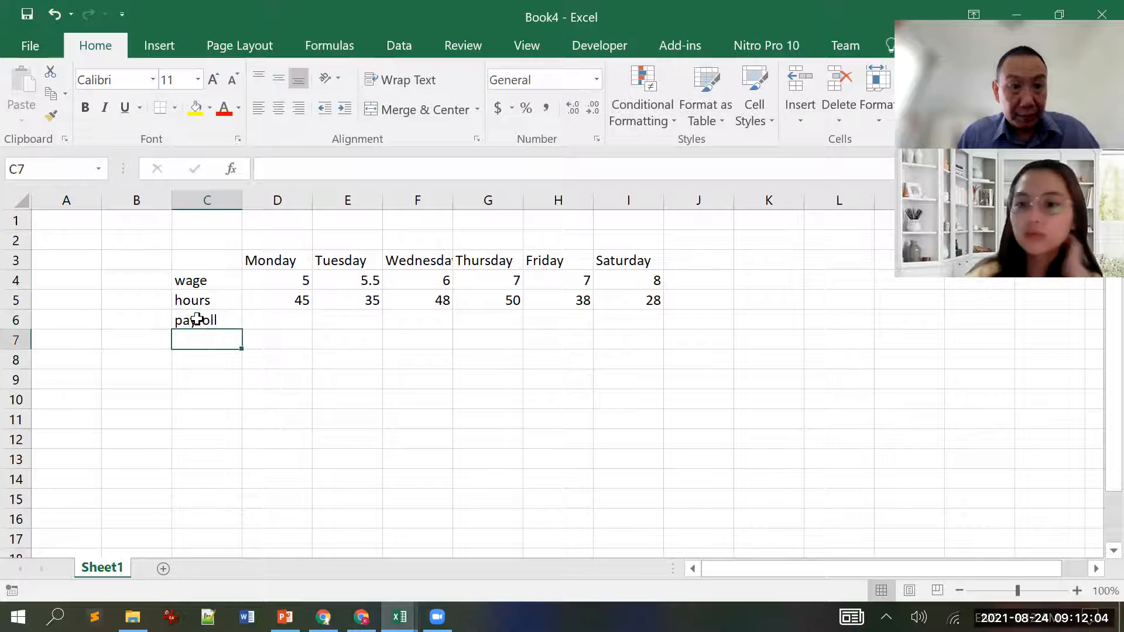
Step: Calculate Monday's payroll in cell D6 from the range names with the formula =wage*hours
key(Up)
key(Right)
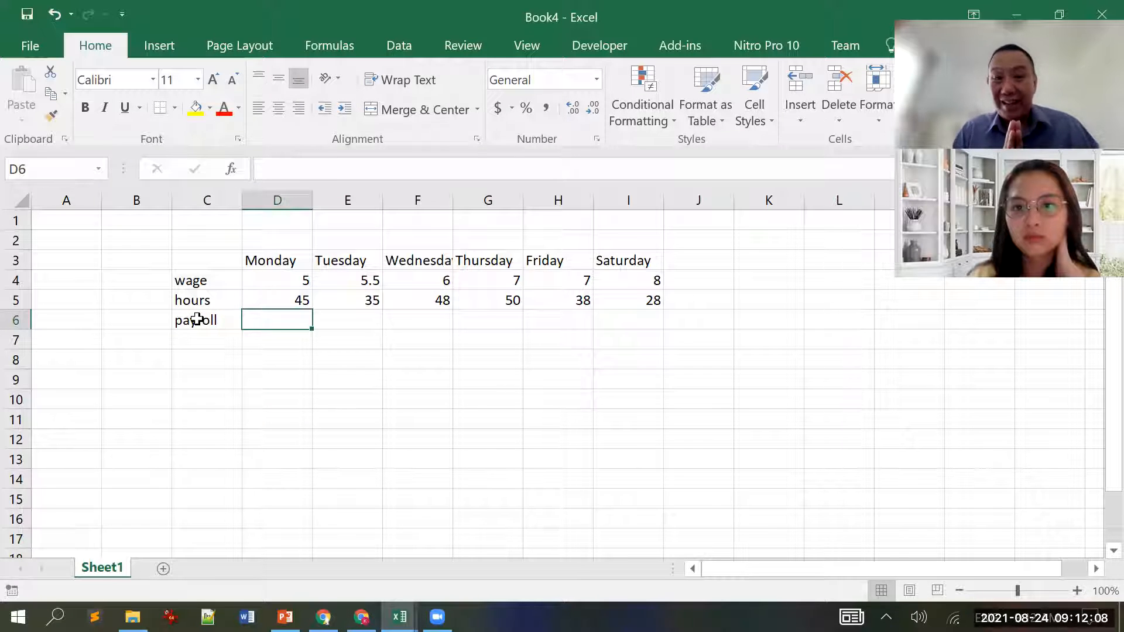
text(=wa)
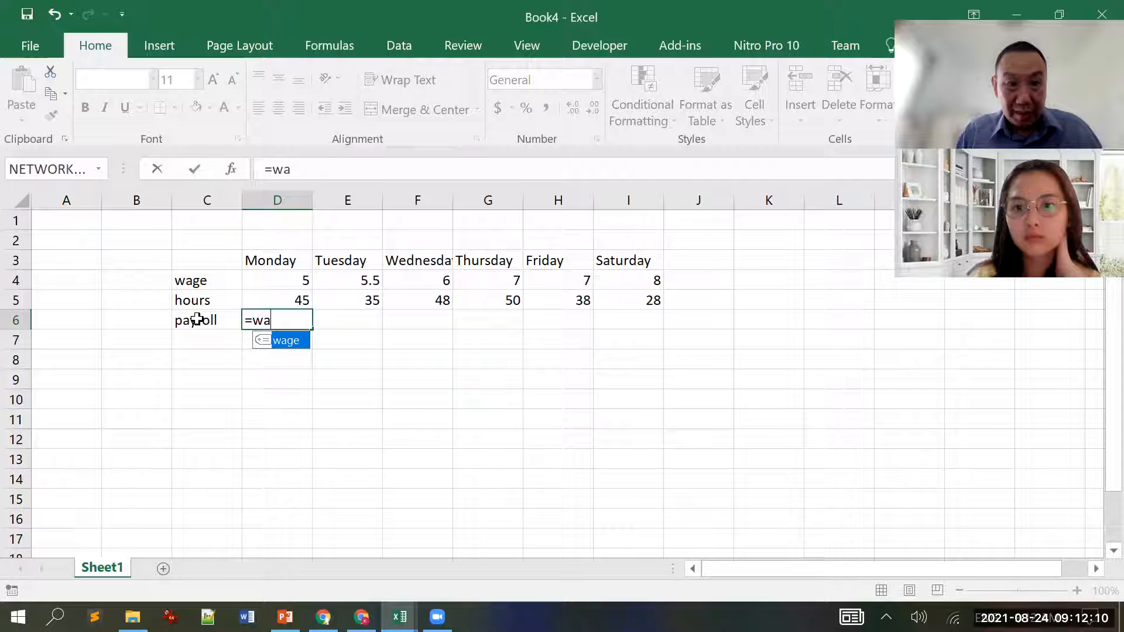
key(Tab)
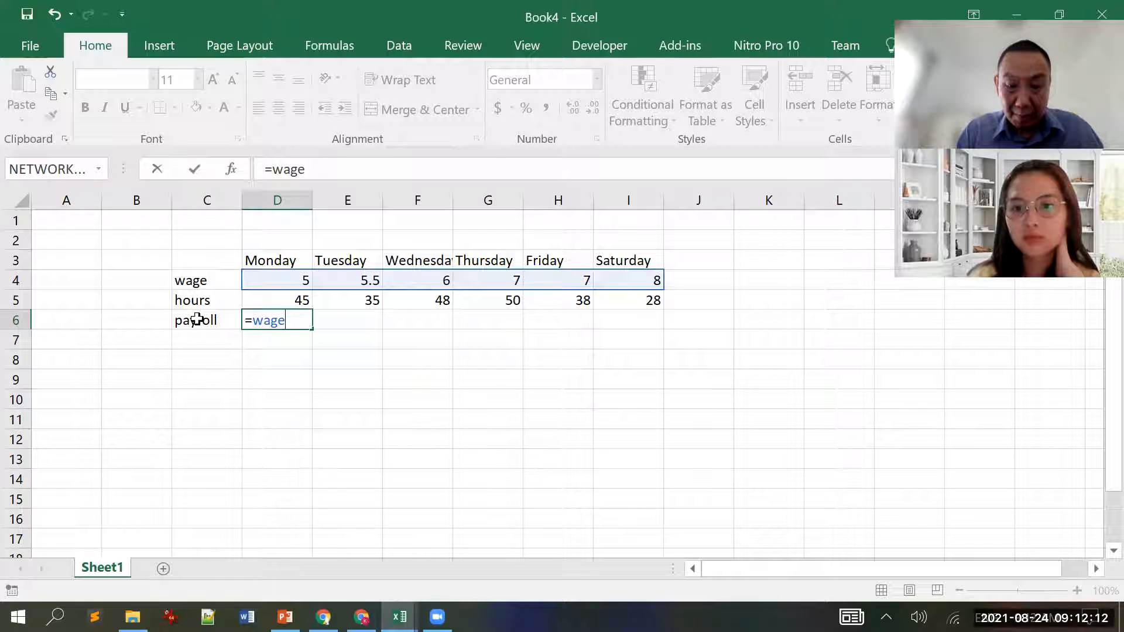
text(*h)
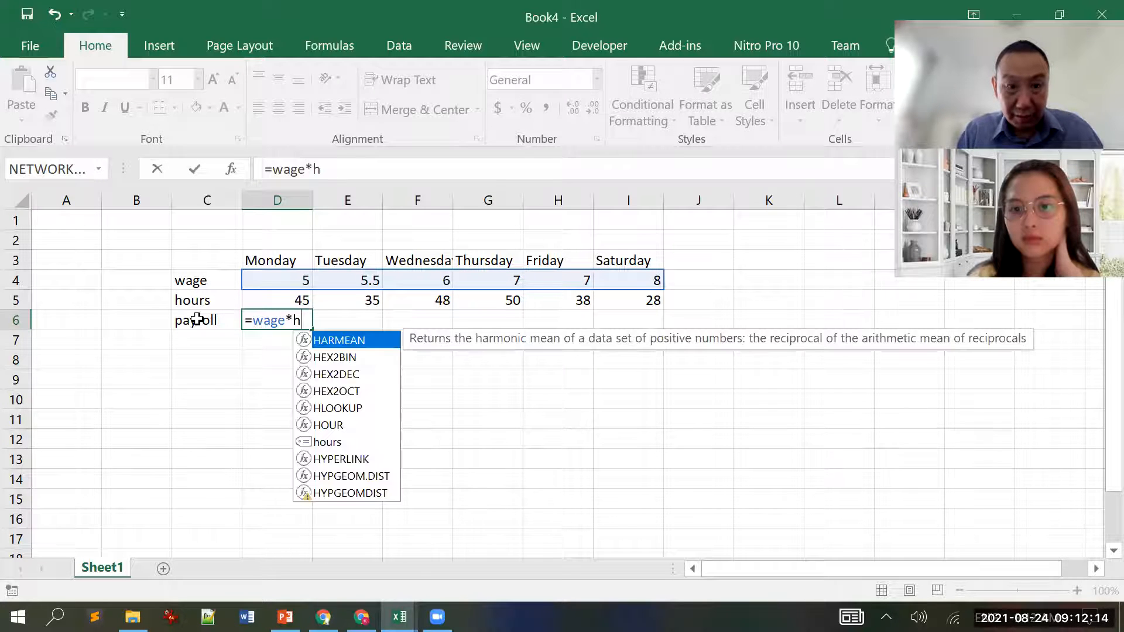
text(o)
key(Down)
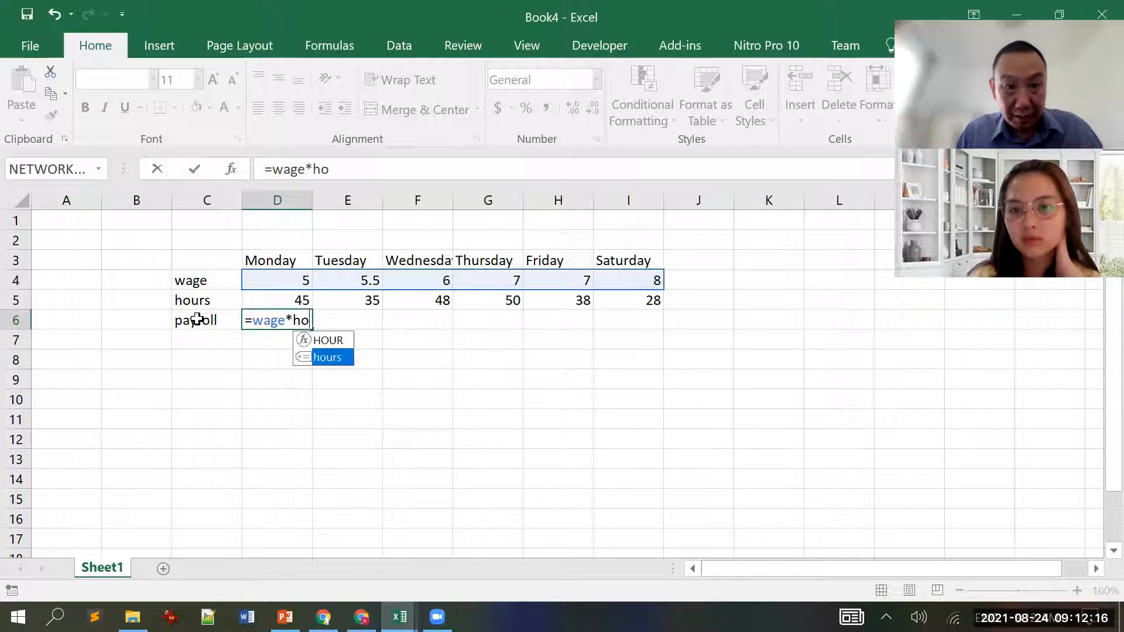
key(Tab)
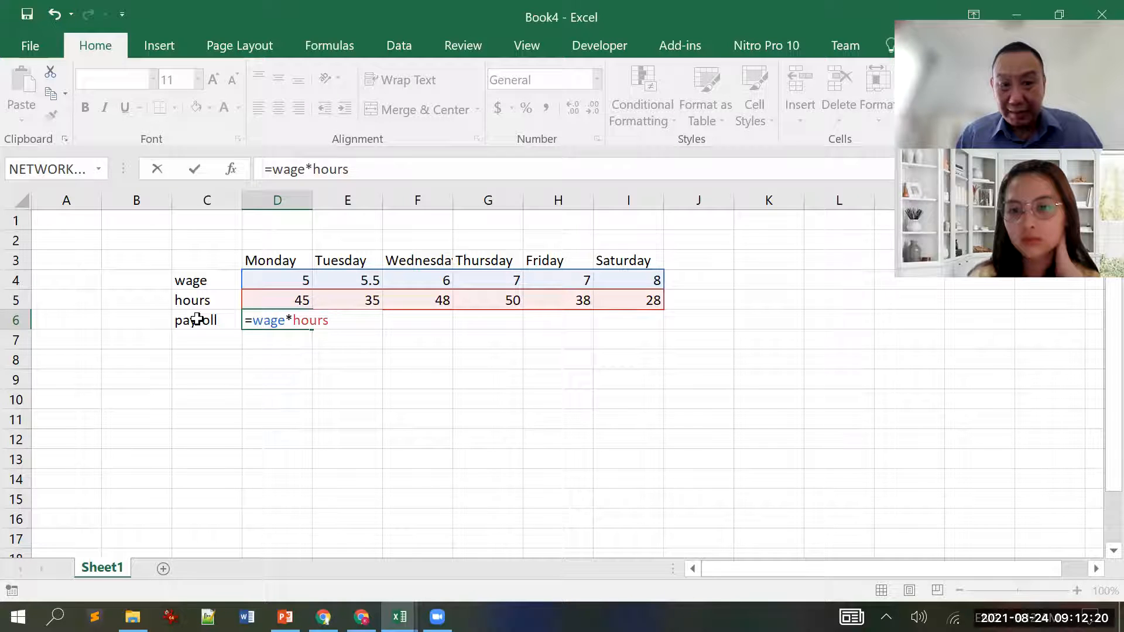
key(Return)
Step: Enter the =wage*hours formula as an array formula across D6:I6 to fill the payroll row through Saturday
key(Up)
key(shift+Right)
key(shift+Right)
key(shift+Right)
key(shift+Right)
key(shift+Right)
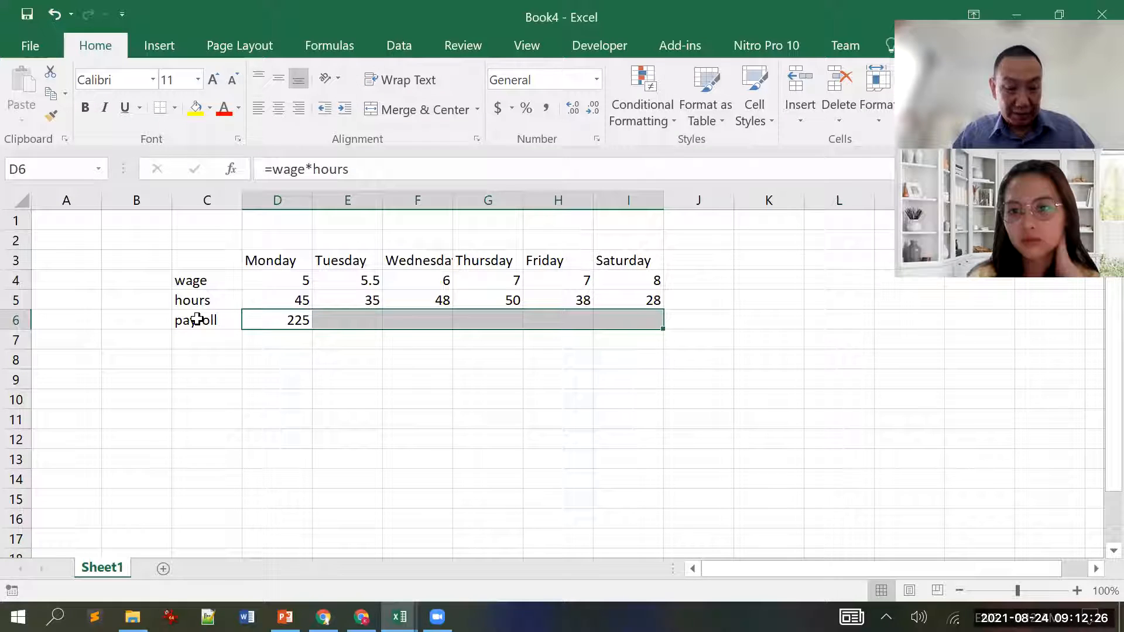
key(F2)
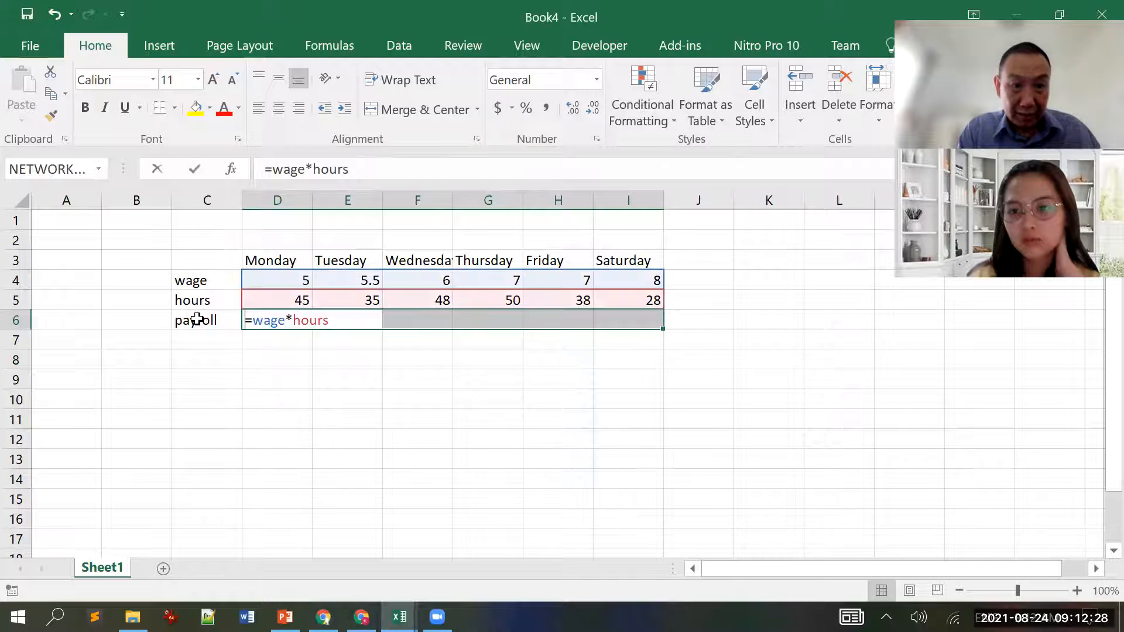
key(ctrl+shift+Return)
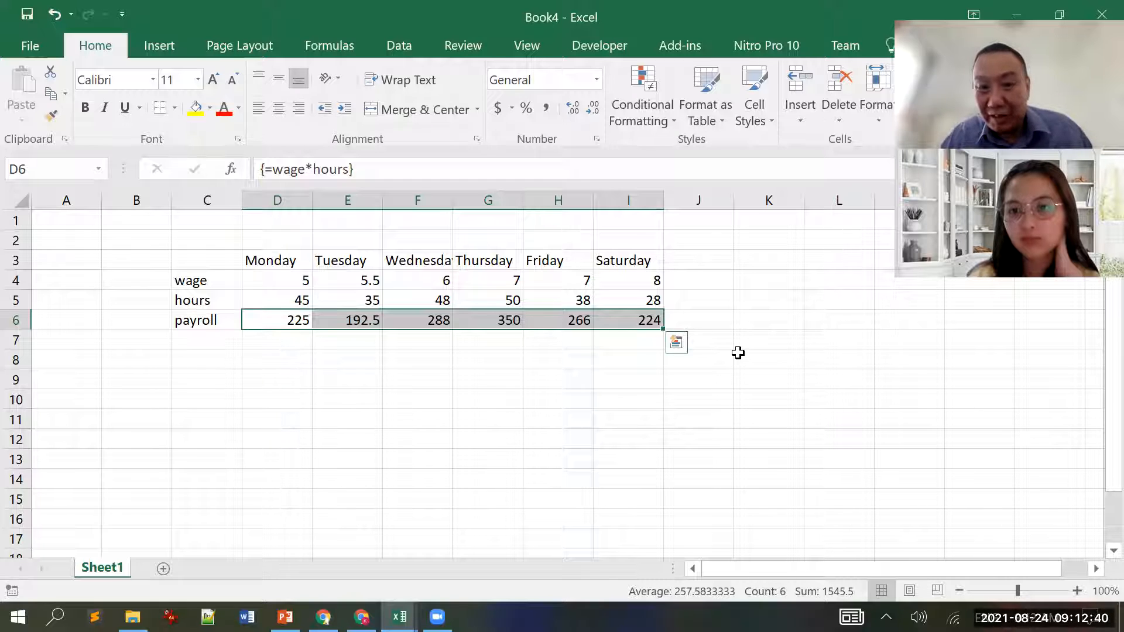
Step: Cross-check Saturday's payroll by entering the formula =8*28 in cell K6
click(777, 325)
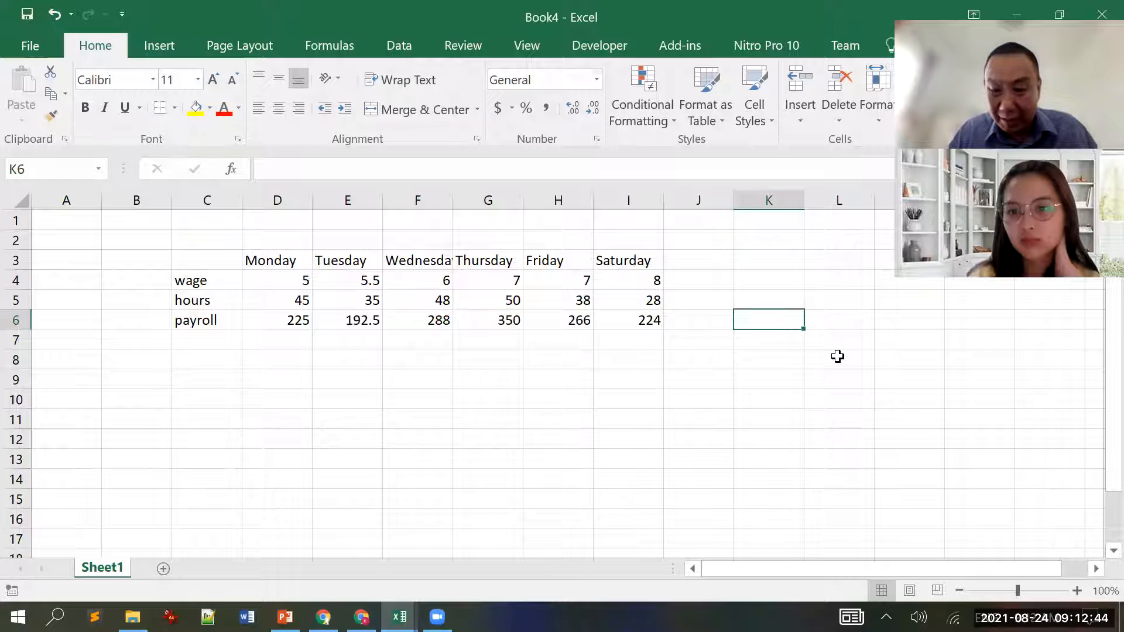
text(=8*28)
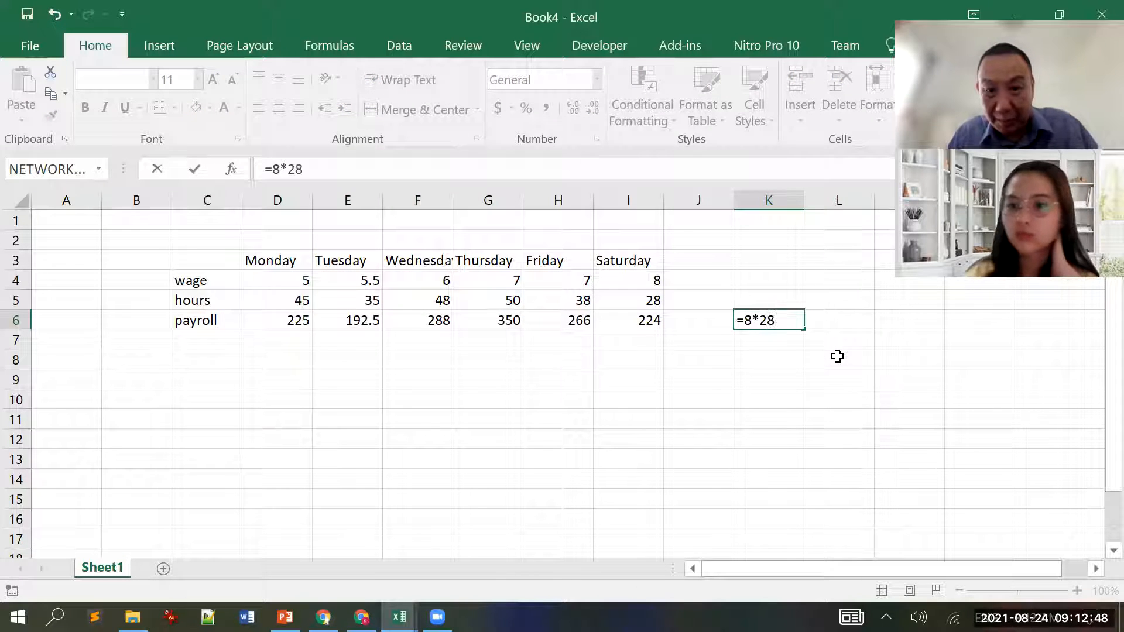
key(Return)
key(Up)
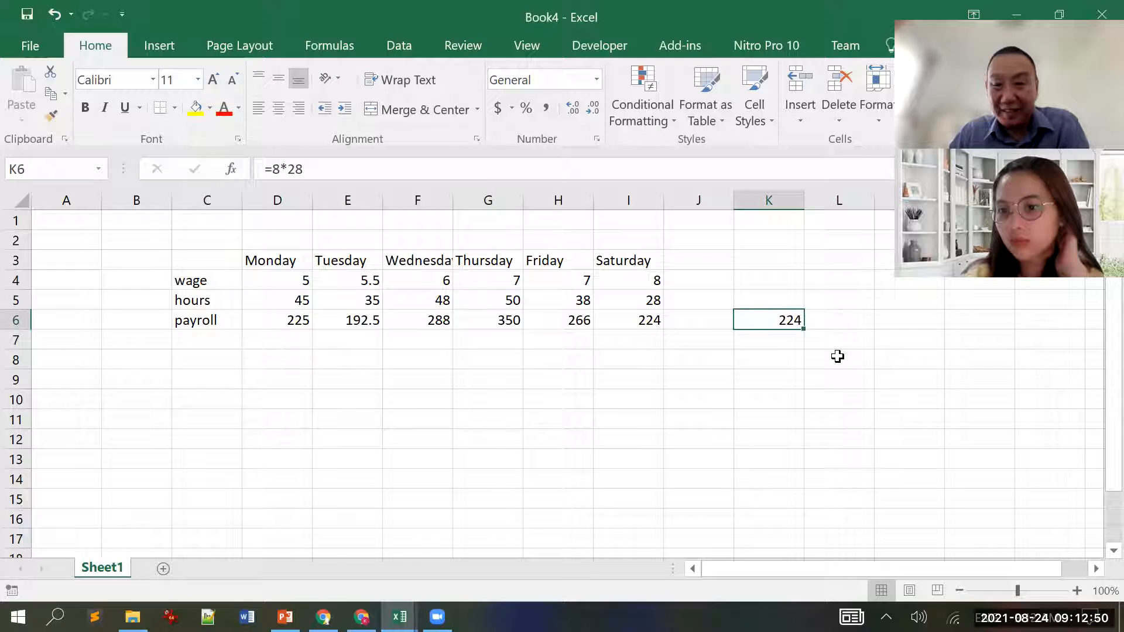
Step: Clear the cross-check formula from cell K6 and select Monday's payroll cell D6
key(Delete)
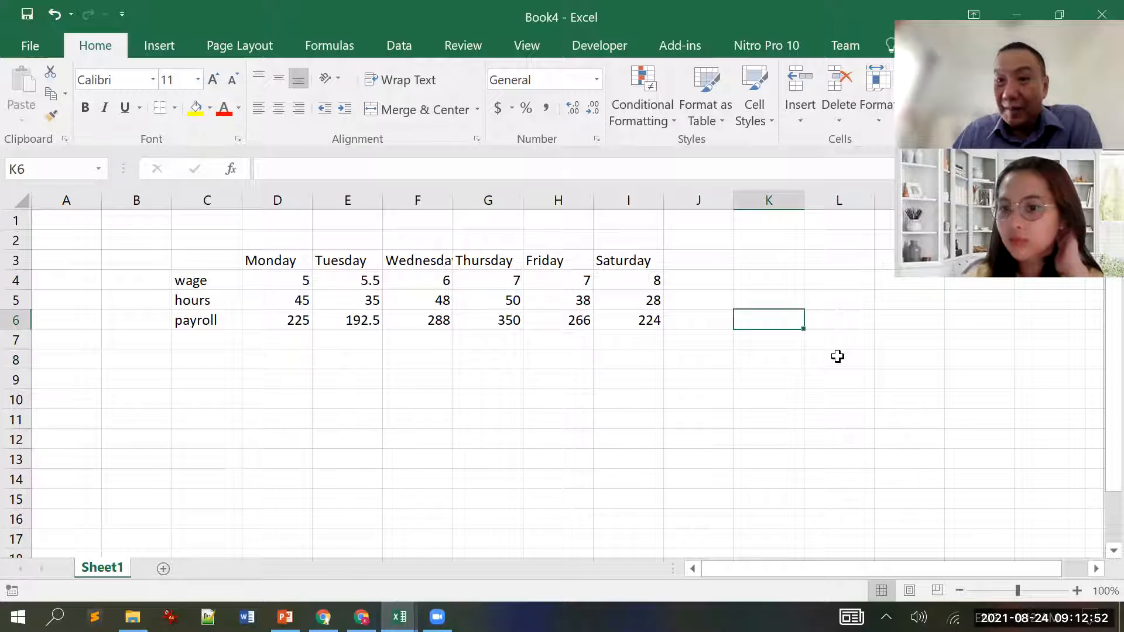
click(297, 322)
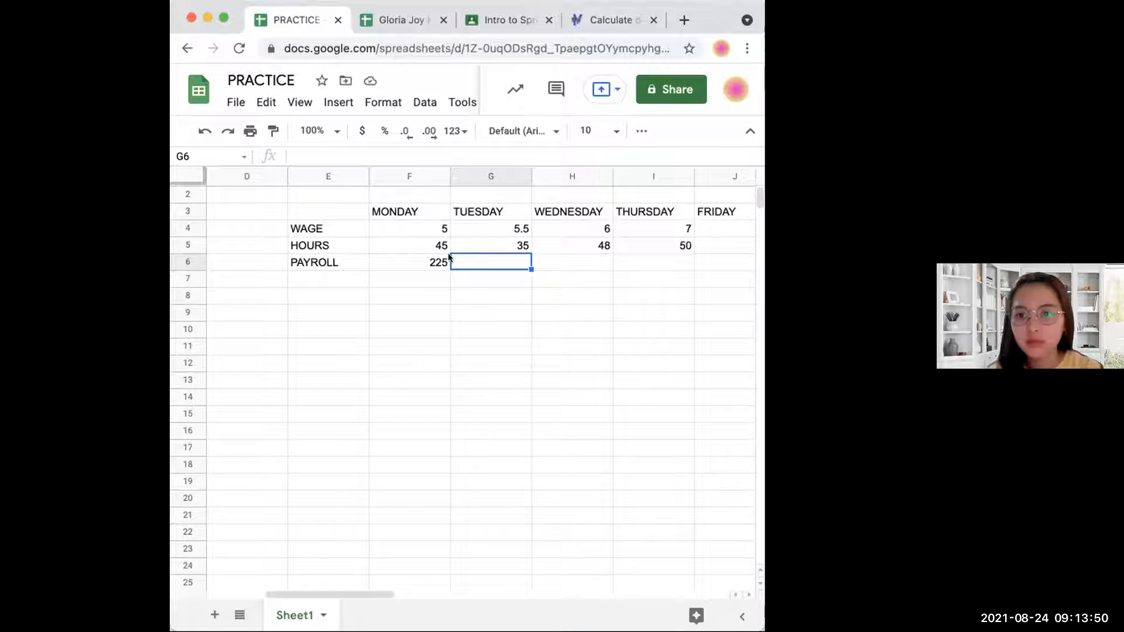
Step: In the PRACTICE file in Google Sheets, fill Monday's =WAGE*HOURS payroll formula from F6 across to Thursday in I6
click(439, 263)
drag(449, 265, 631, 247)
click(619, 301)
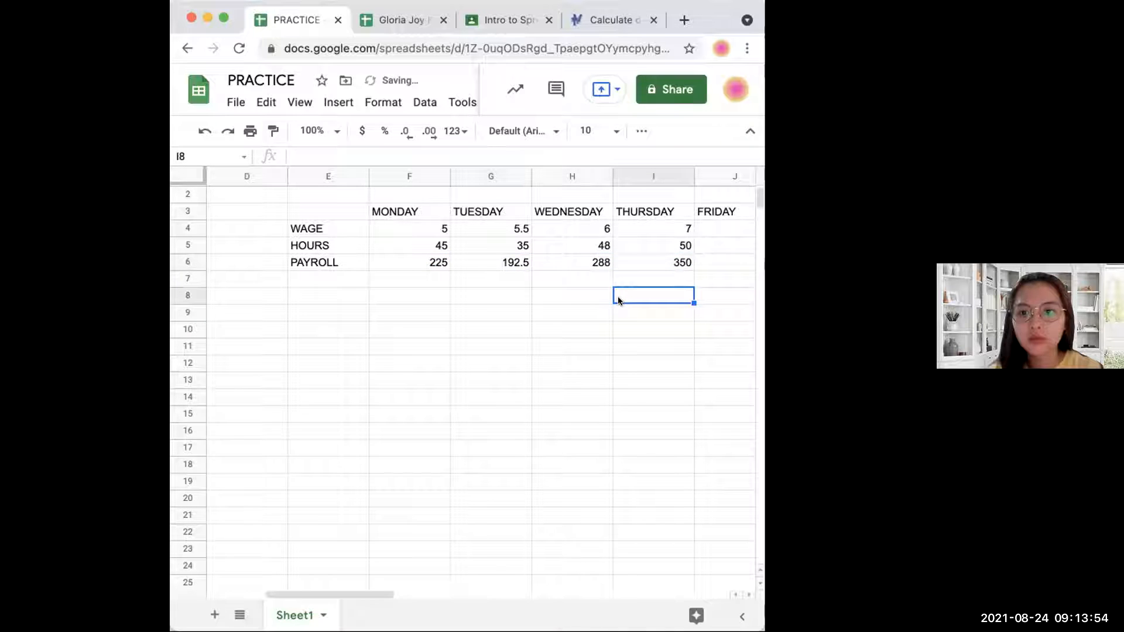
click(506, 266)
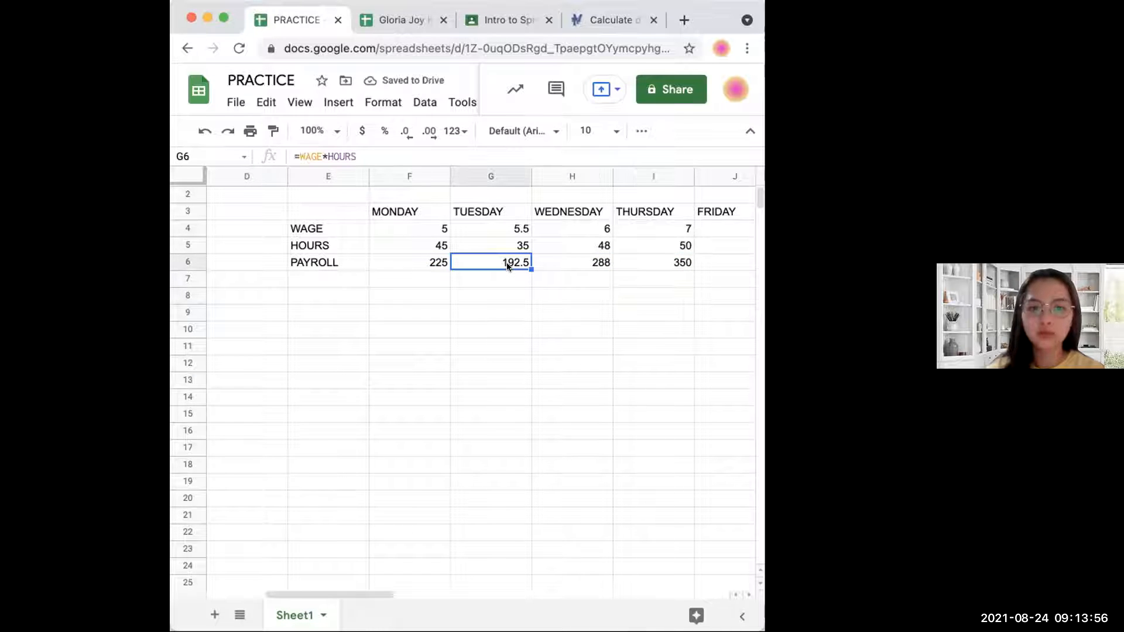
click(514, 277)
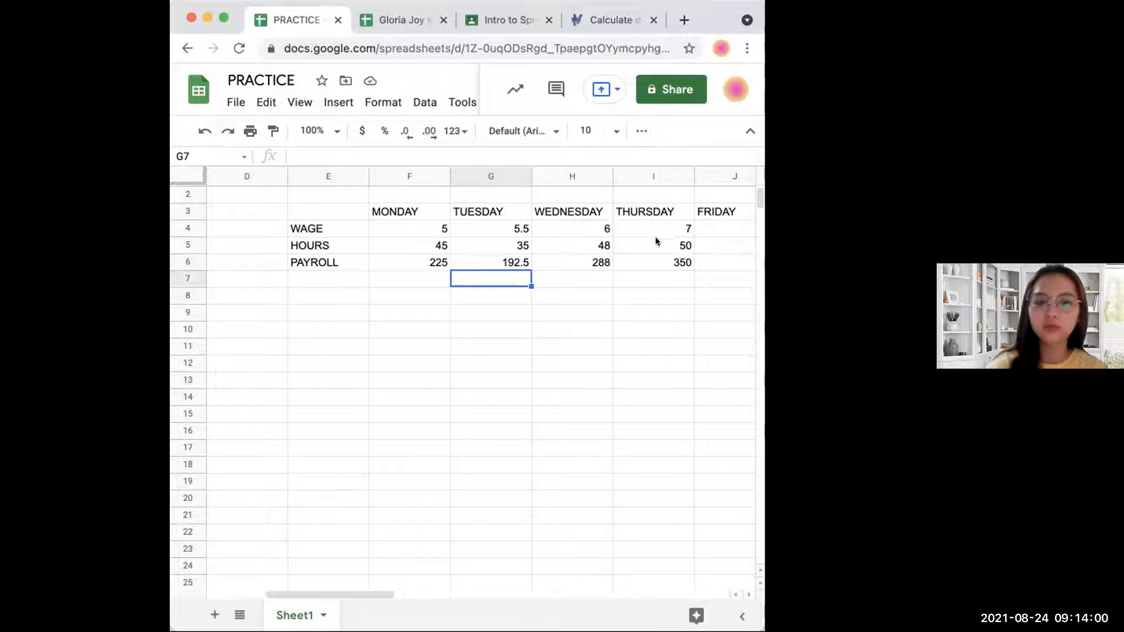
Step: Extend the payroll formula from Thursday's cell I6 across Friday and Saturday to K6
click(702, 230)
scroll(673, 240, right, 3)
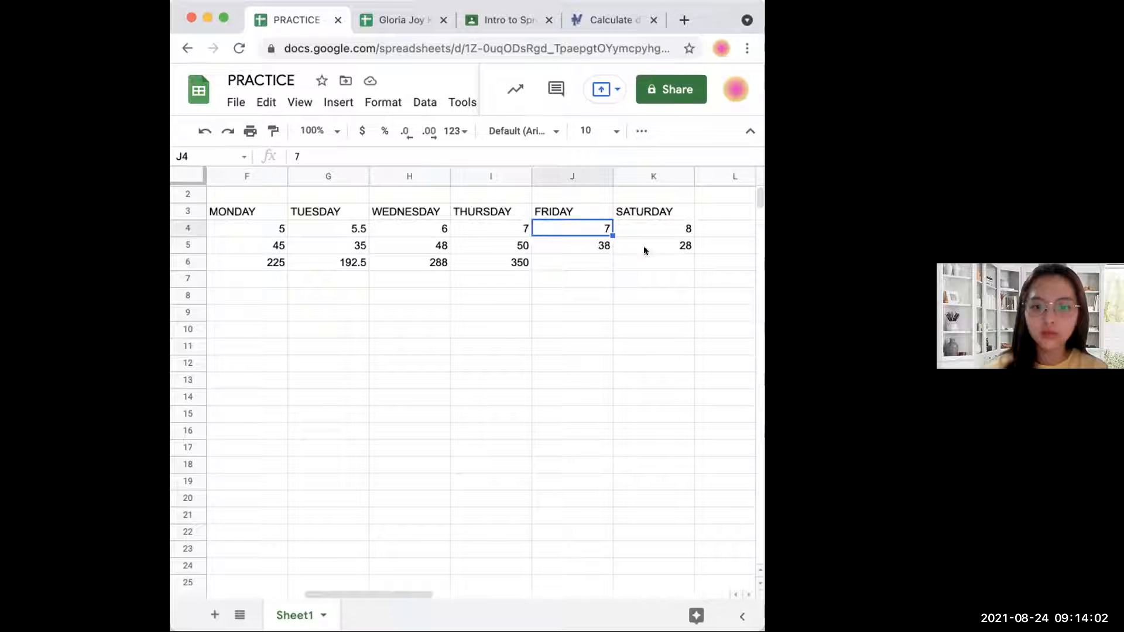
click(535, 260)
click(526, 263)
drag(530, 263, 674, 262)
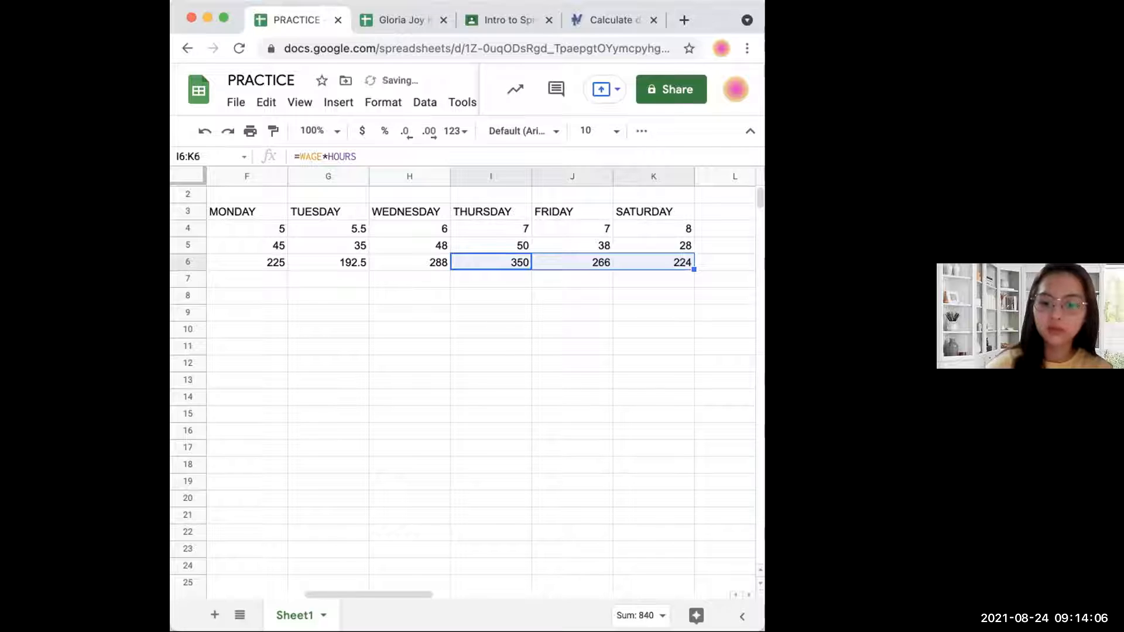
scroll(576, 371, left, 4)
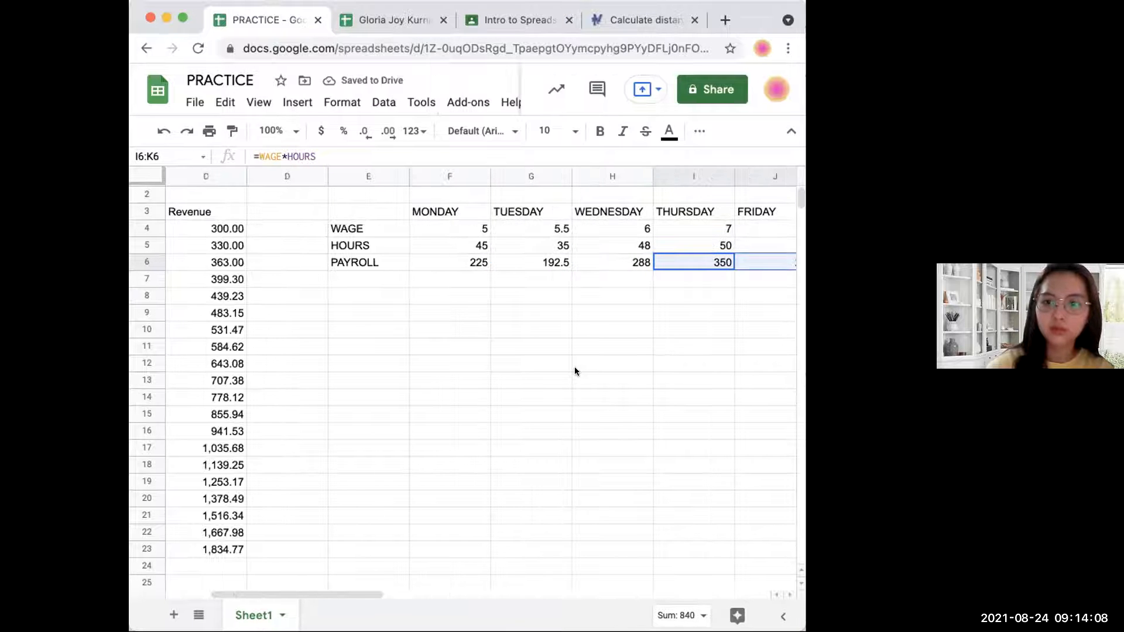
scroll(577, 372, right, 3)
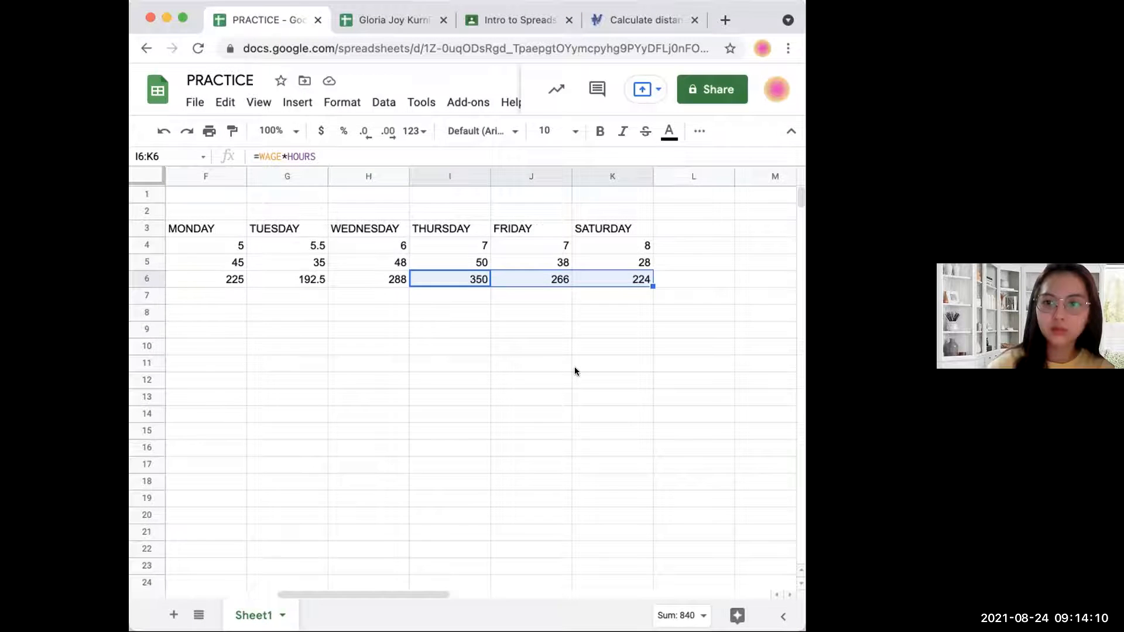
scroll(576, 371, left, 5)
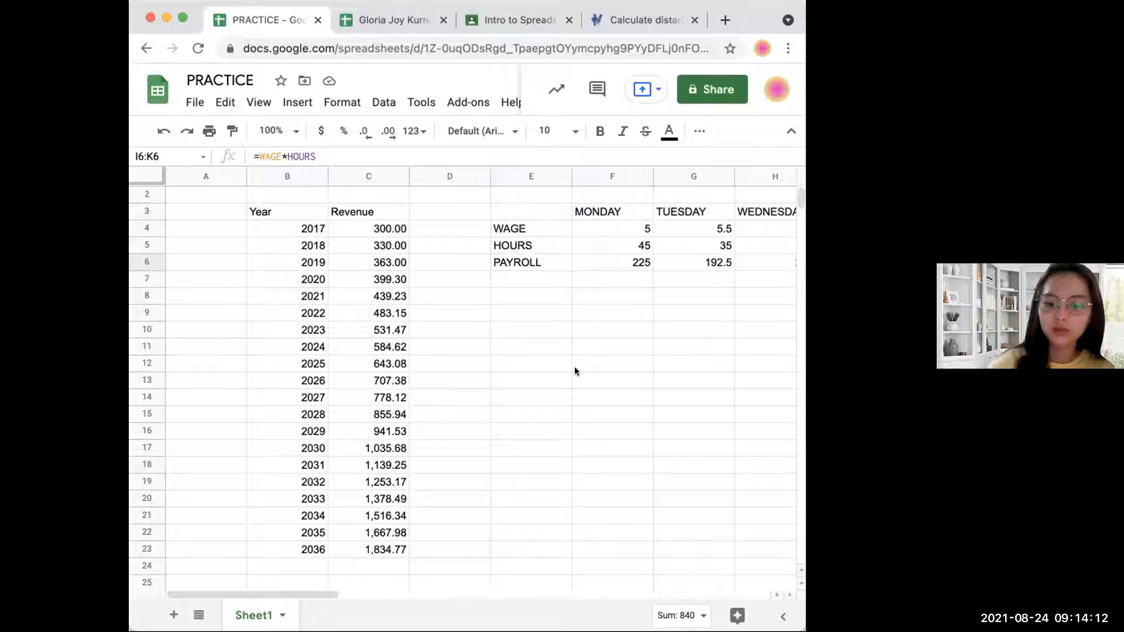
scroll(576, 371, right, 1)
scroll(577, 372, right, 1)
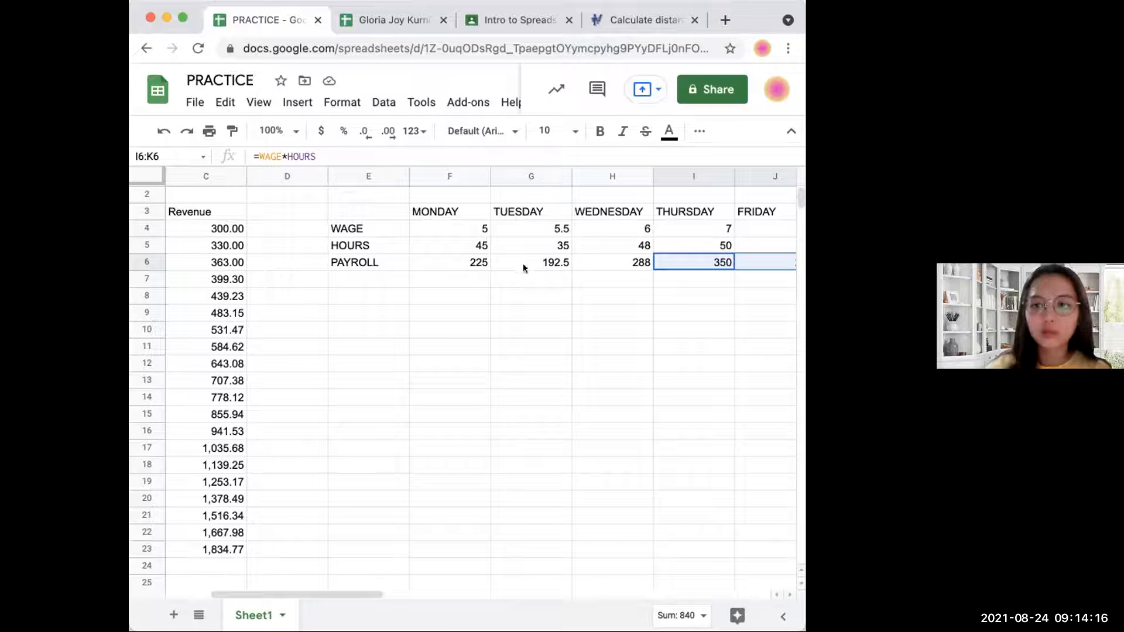
Step: Set Monday's hours in cell F5 to 37
scroll(524, 268, right, 1)
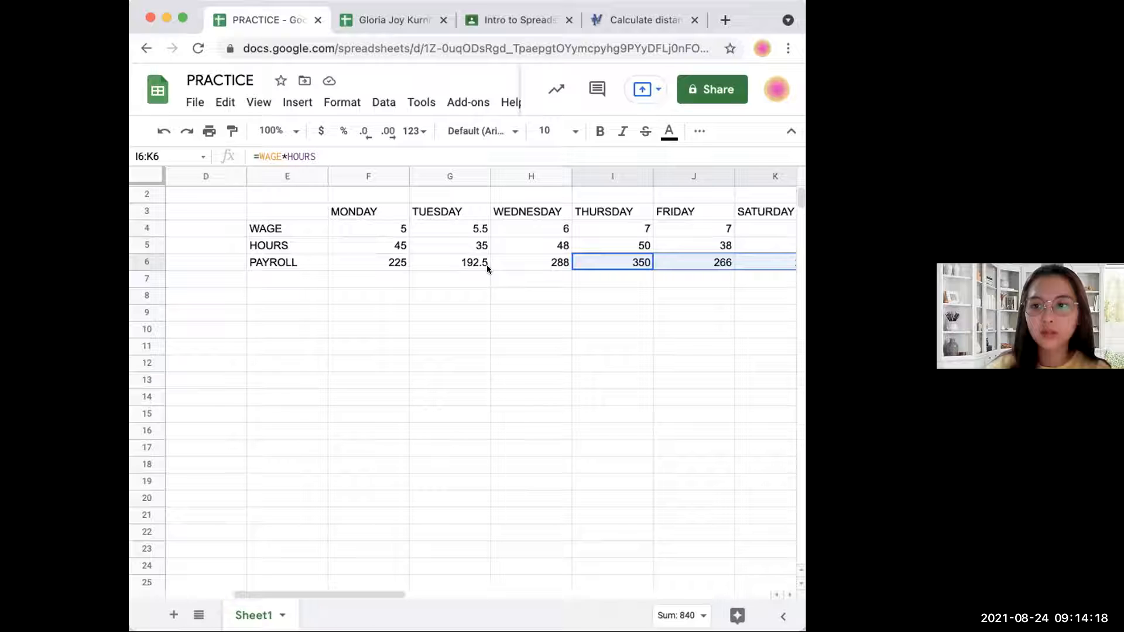
click(403, 251)
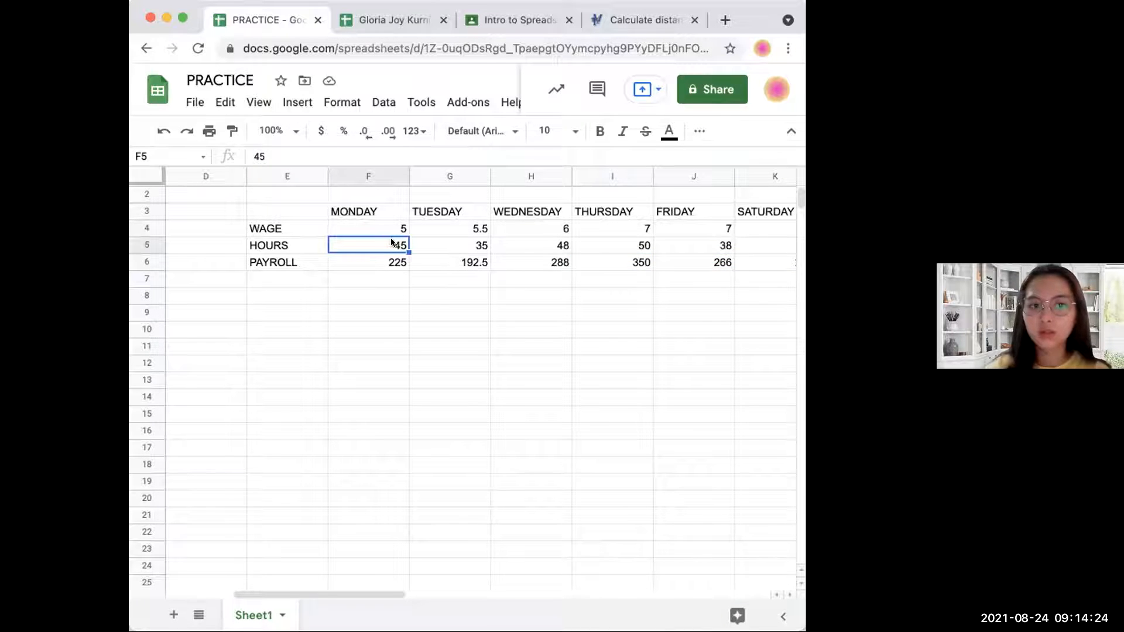
key(Delete)
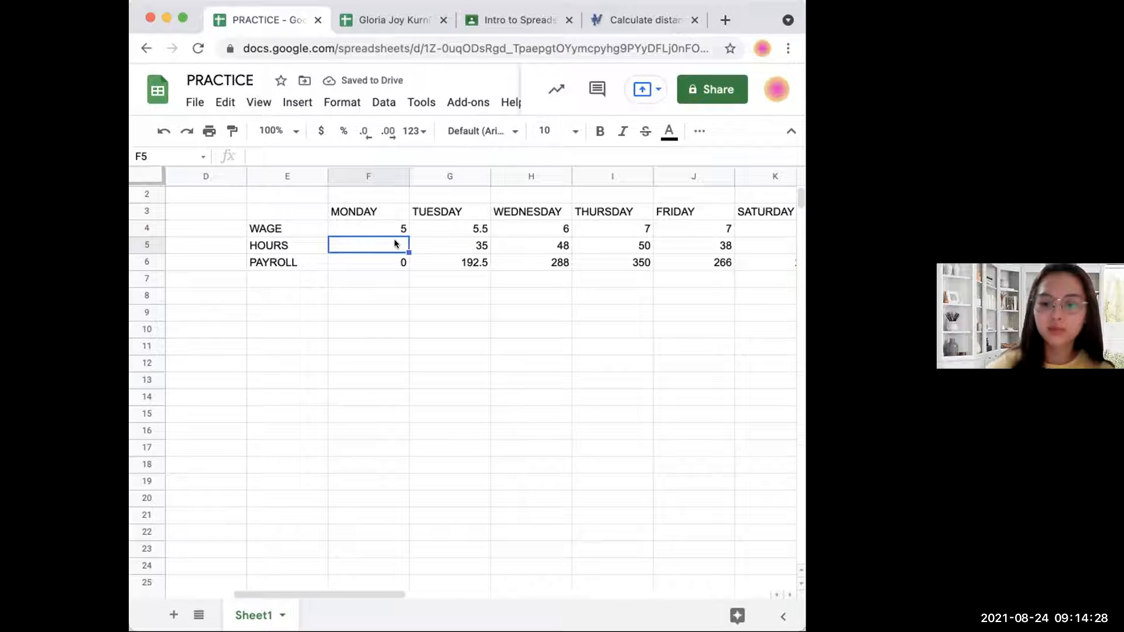
text(37)
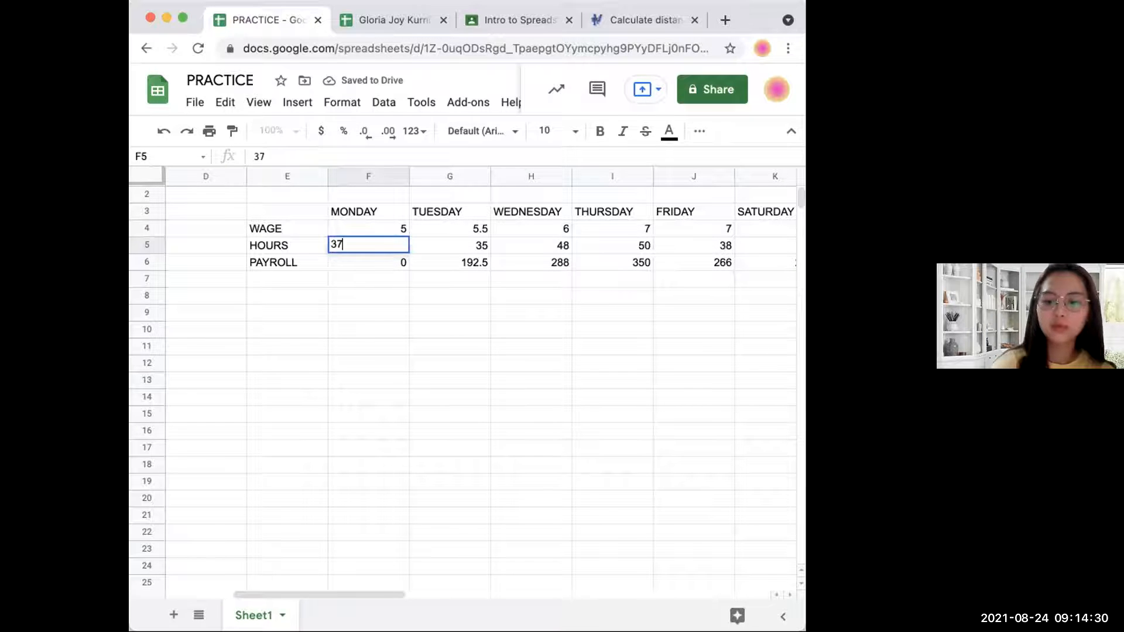
click(493, 443)
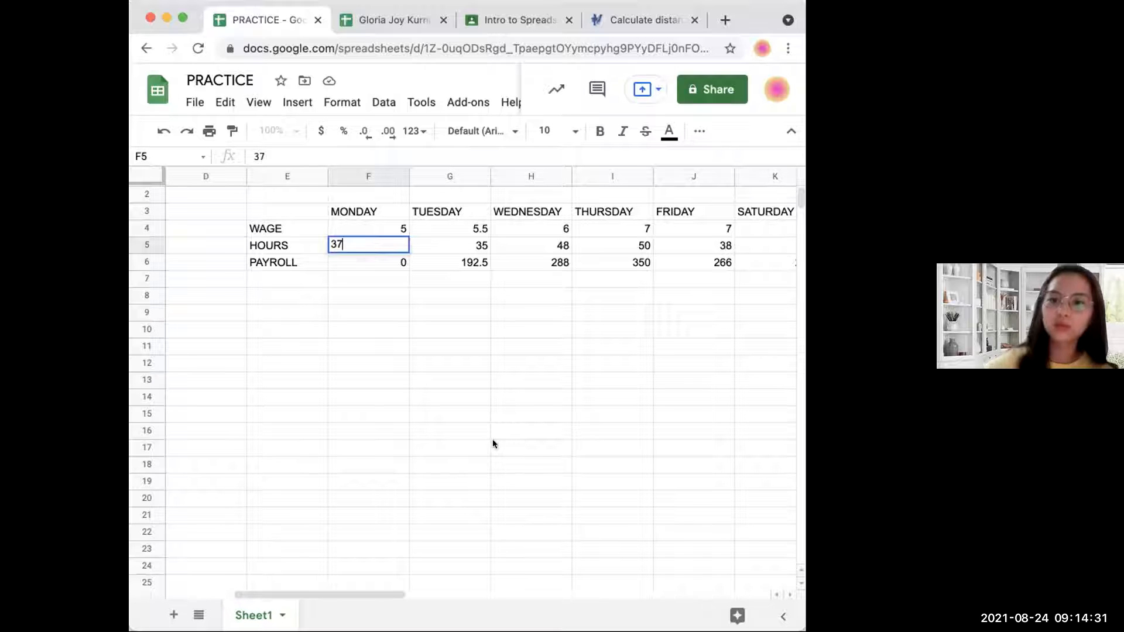
click(392, 243)
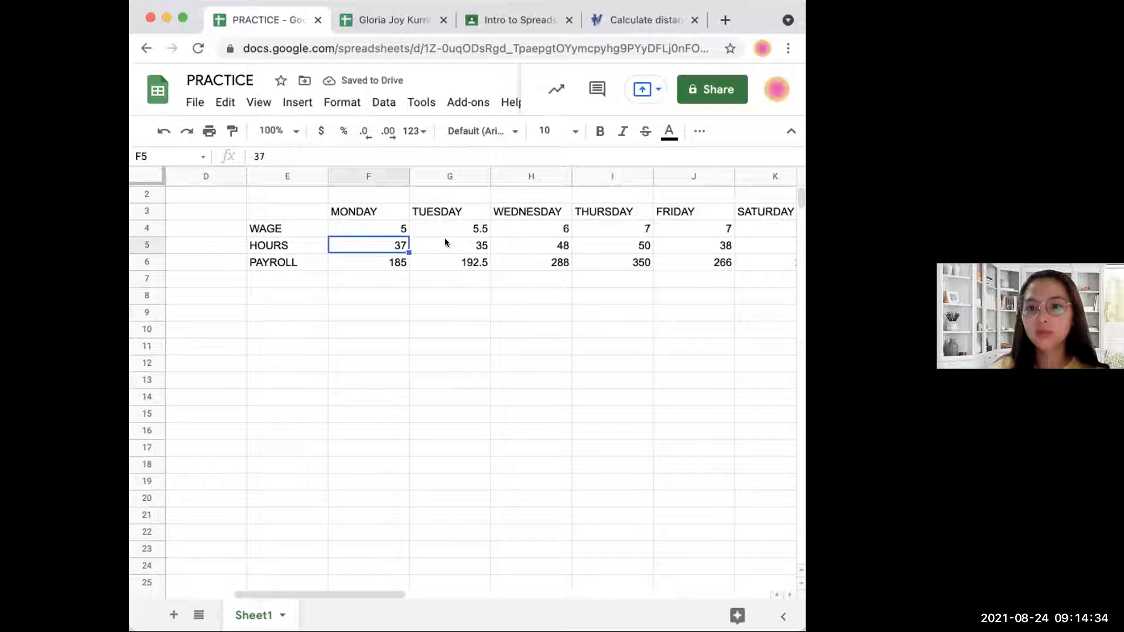
Step: Set Tuesday's hours in cell G5 to 0
click(446, 243)
text(0)
key(Return)
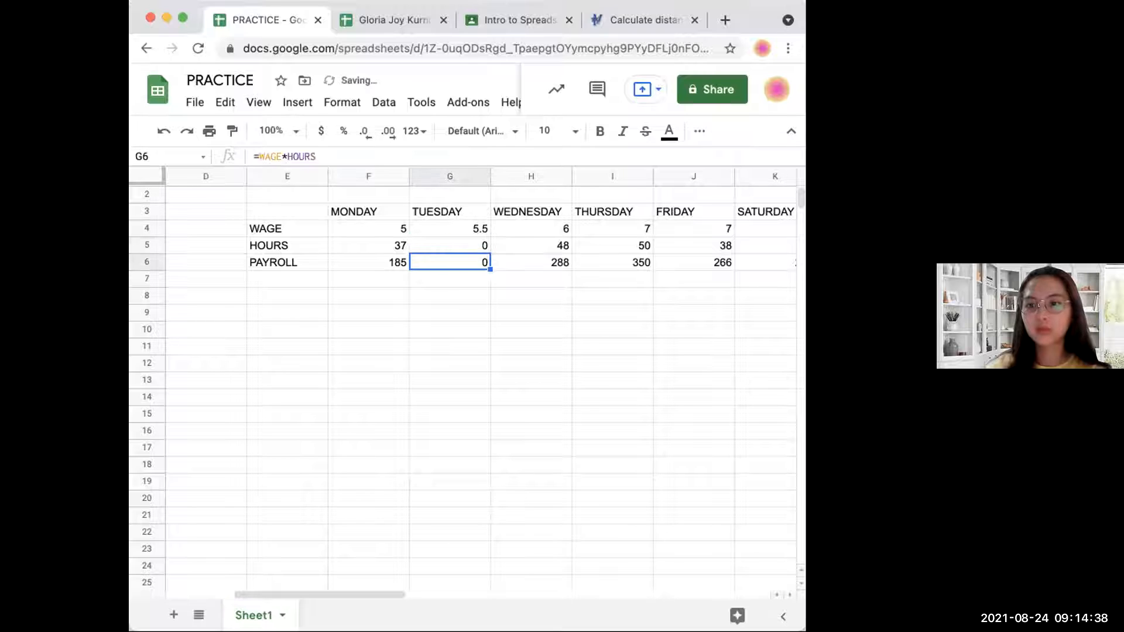
Step: Set Tuesday's hours in cell G5 to 67
click(492, 239)
click(473, 244)
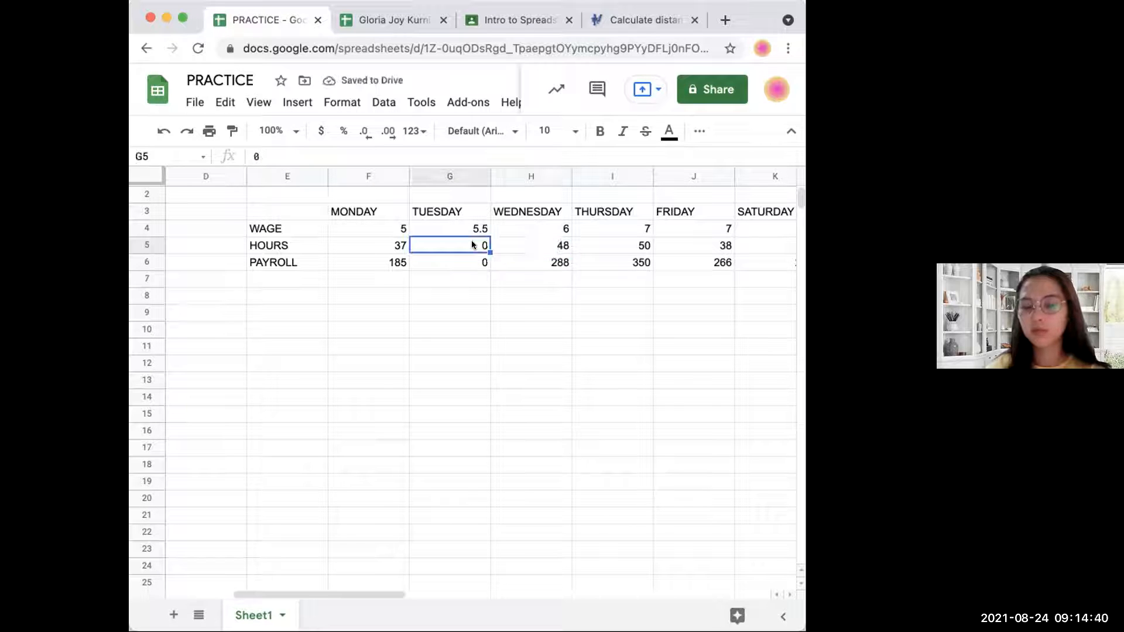
text(67)
key(Return)
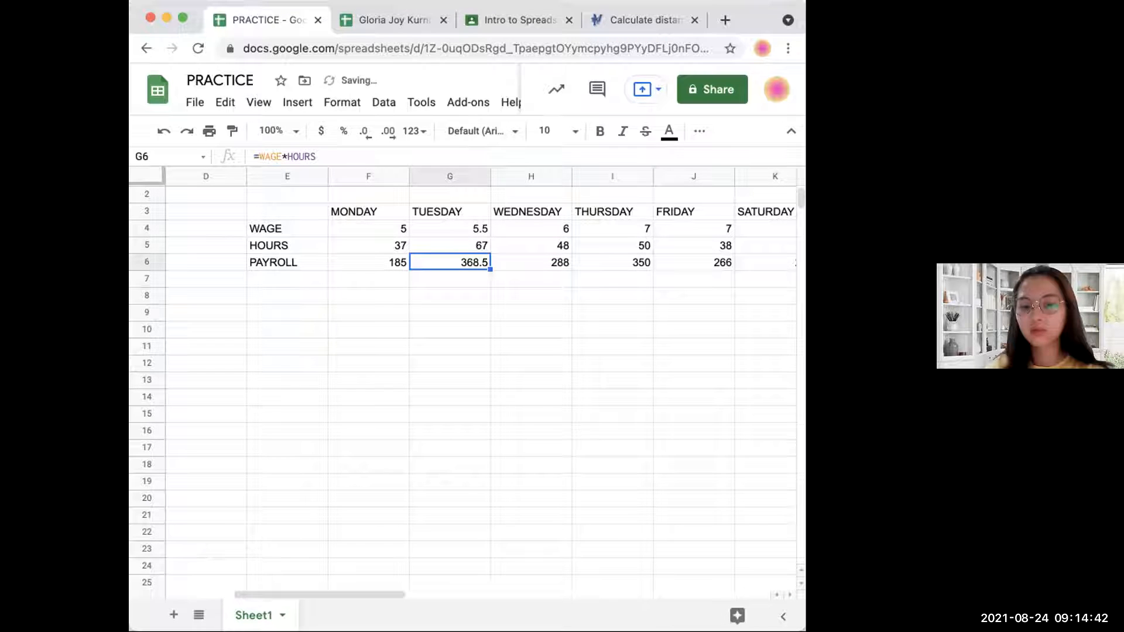
click(548, 347)
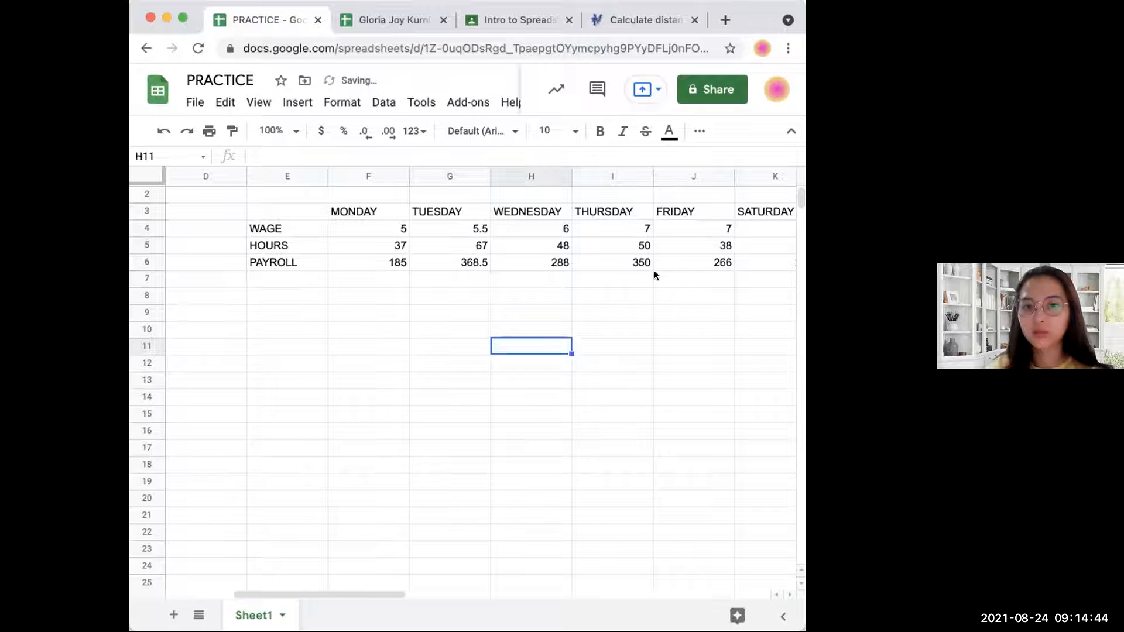
scroll(655, 275, down, 1)
scroll(656, 275, left, 1)
scroll(643, 237, up, 2)
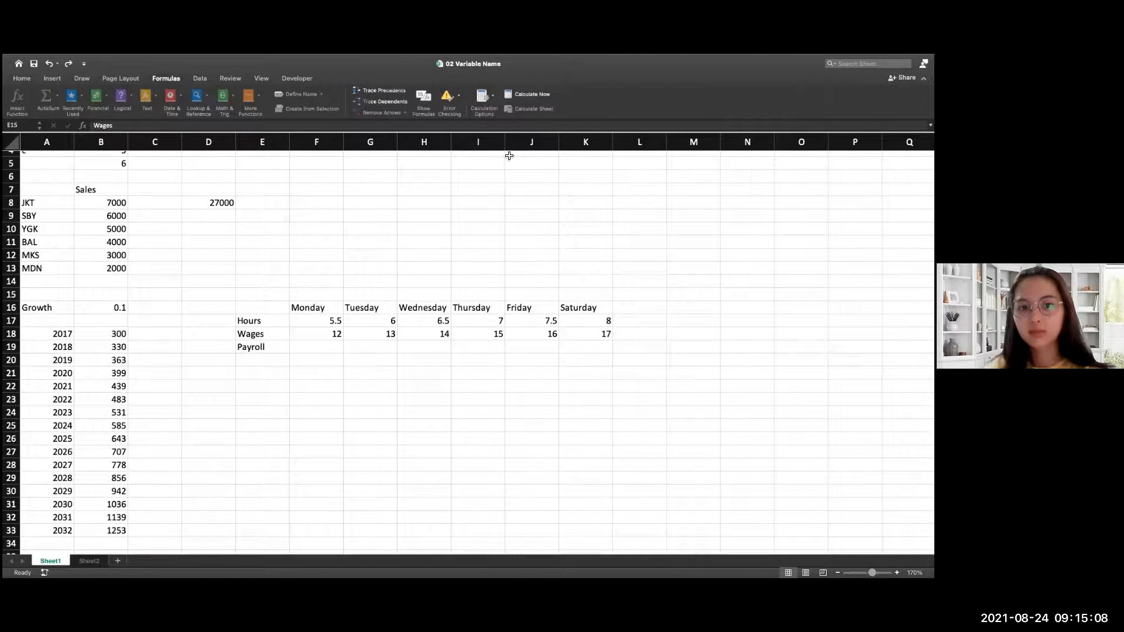
Step: In the 02 Variable Name workbook in Excel, create a range name from selection E18:K18 using the Wages label in its left column
drag(258, 334, 585, 334)
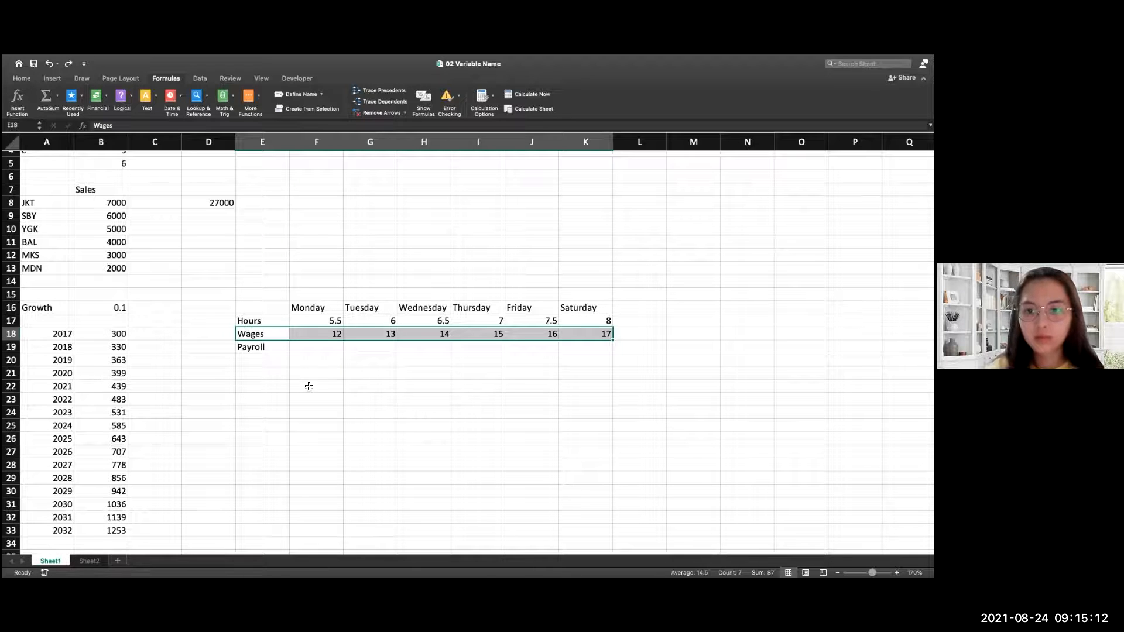
click(320, 108)
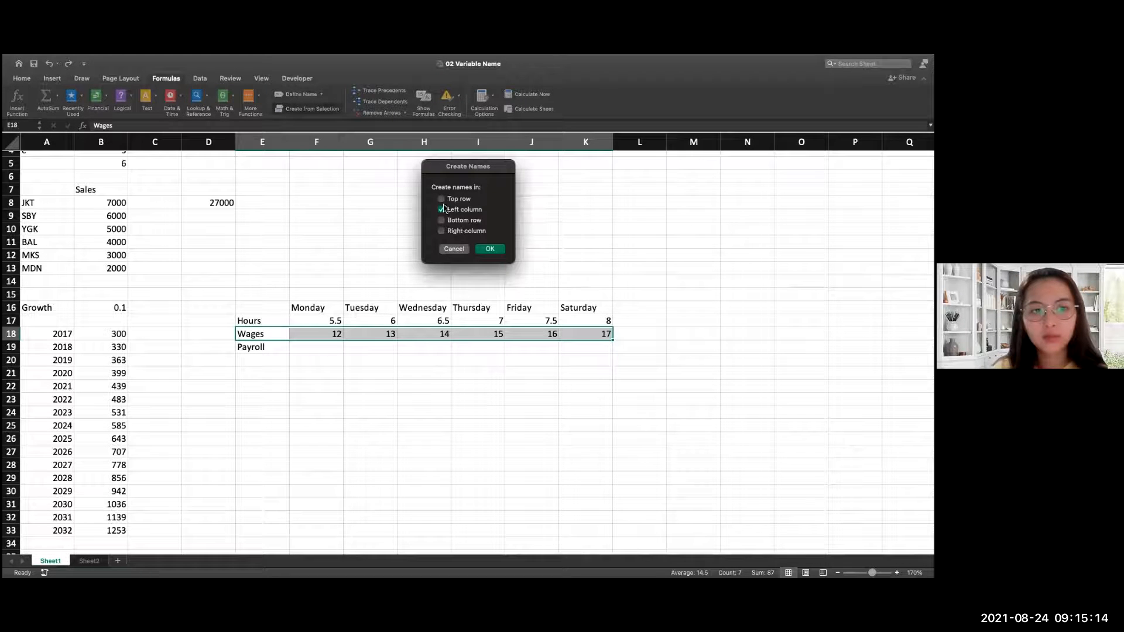
click(488, 249)
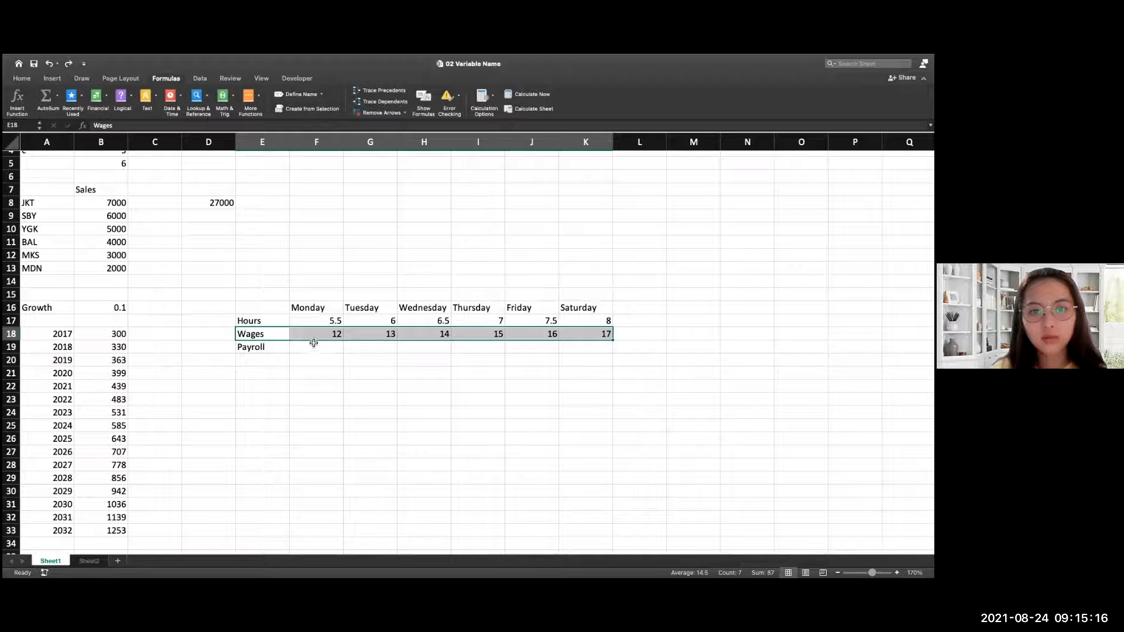
Step: Enter =Hours*Wages as Monday's payroll in cell F19 and fill the formula across to Saturday in K19
click(324, 349)
text(=h)
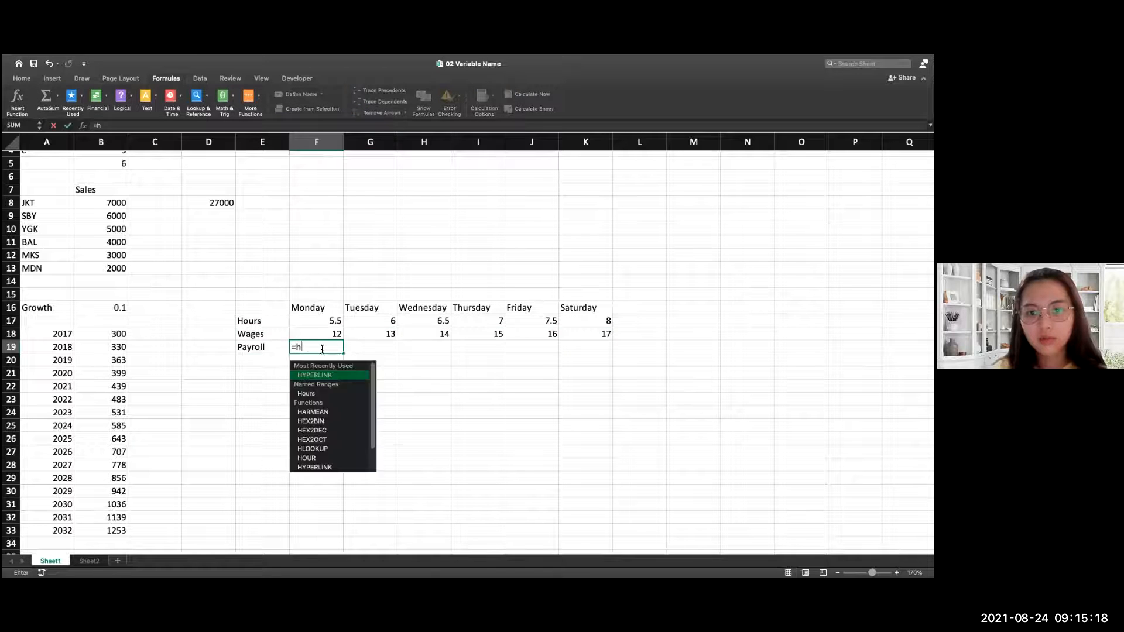
text(ours)
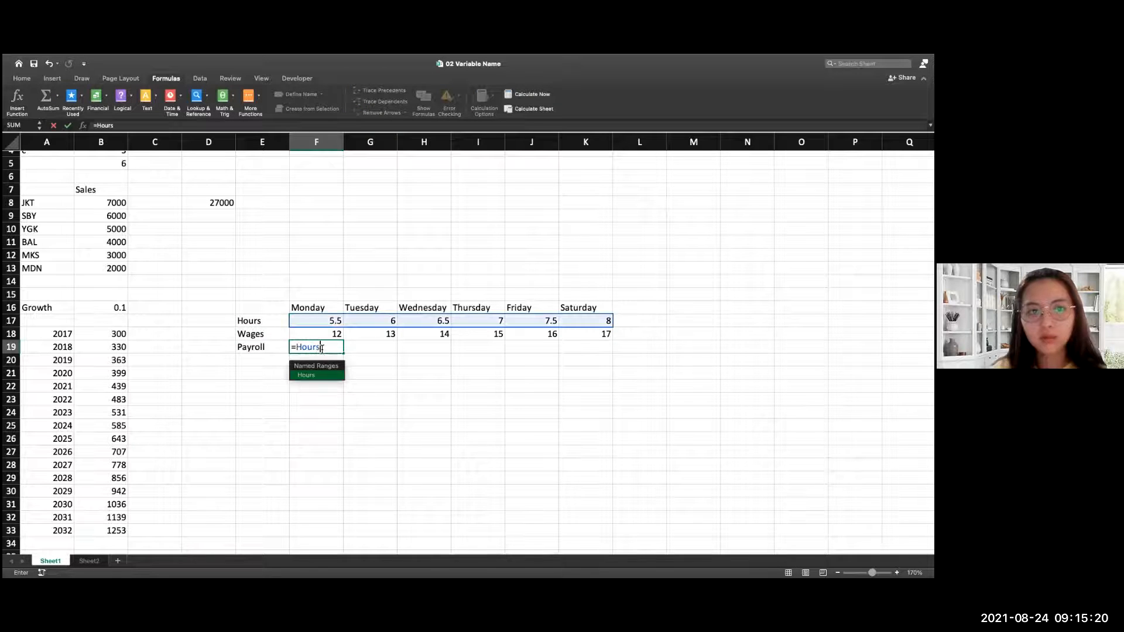
text(*)
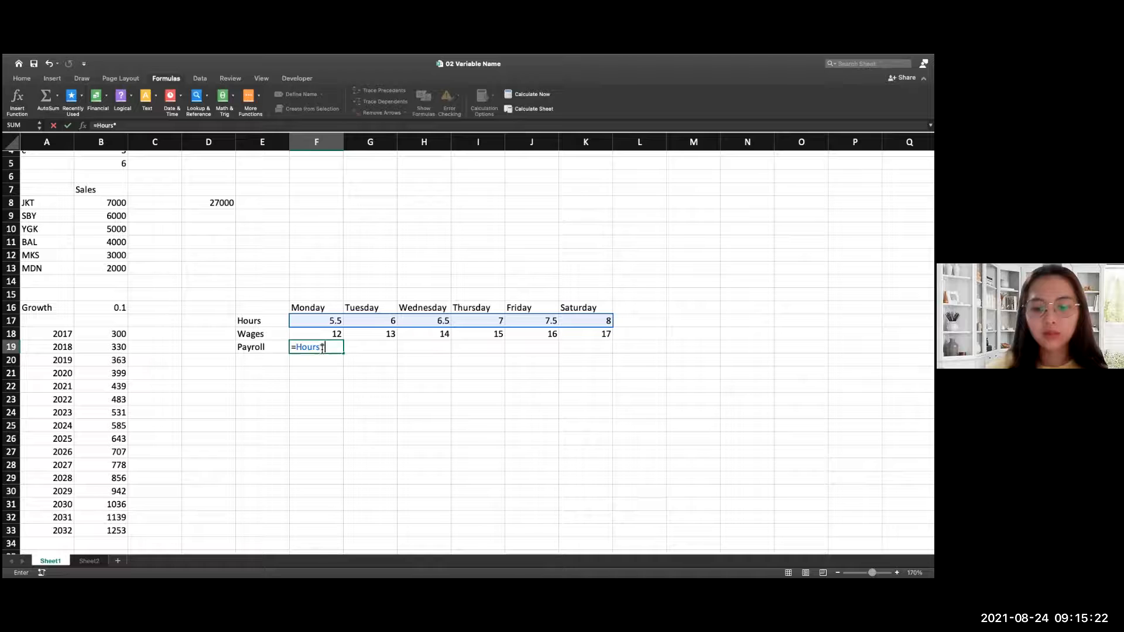
text(wages)
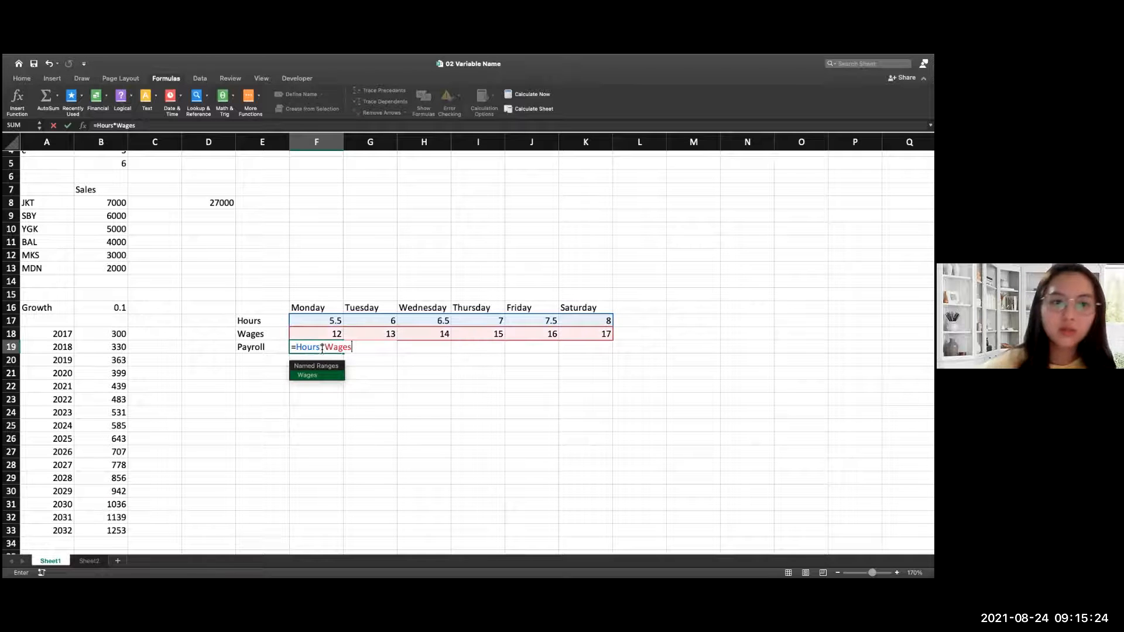
key(Return)
drag(347, 354, 589, 355)
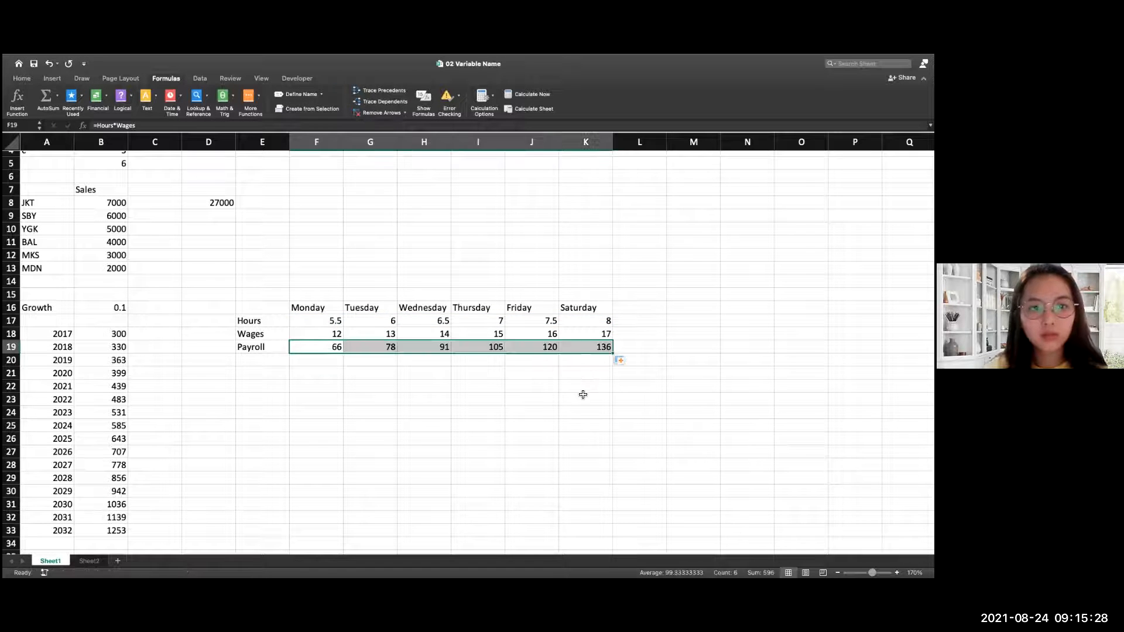
click(583, 395)
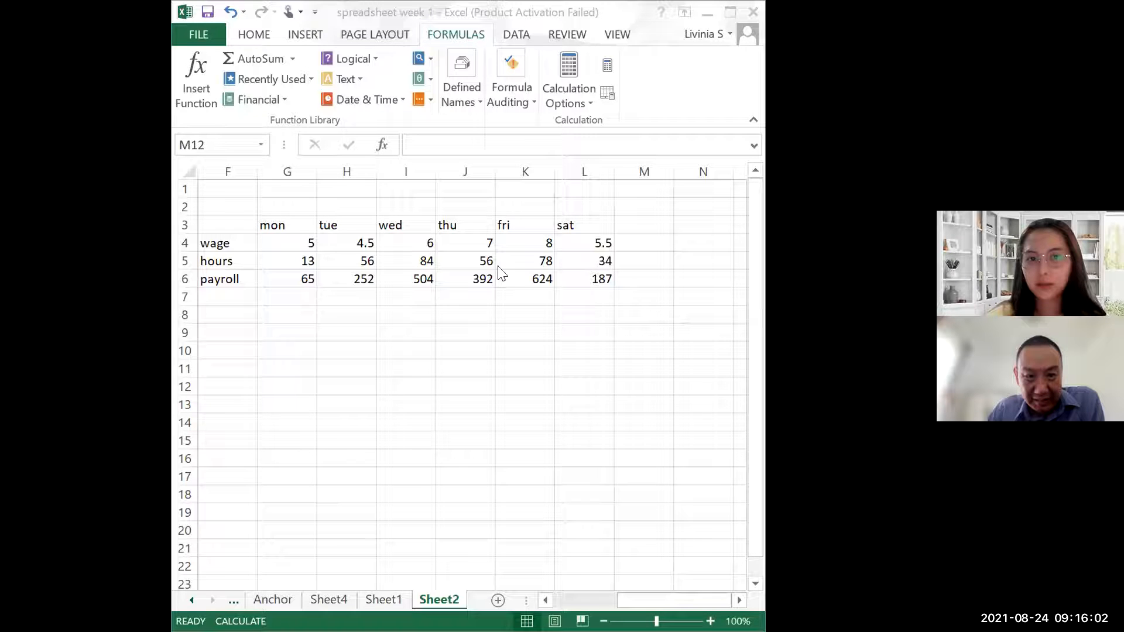
click(563, 265)
click(571, 279)
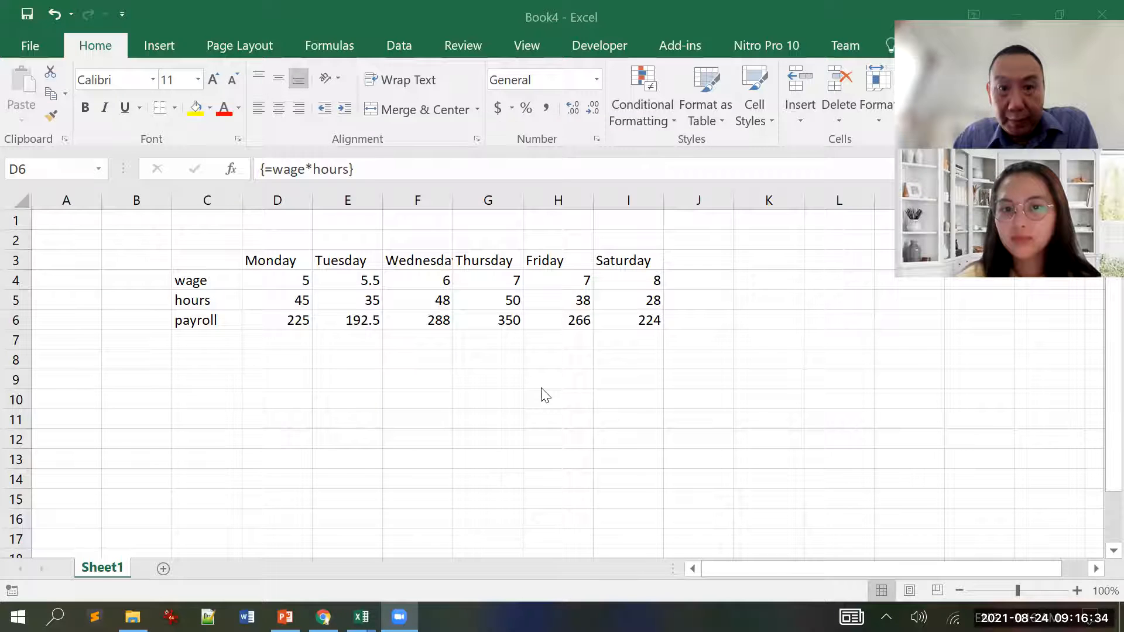
Step: In the Book4 workbook, examine Monday's wage, hours and payroll formula in cells D4 to D6
click(609, 395)
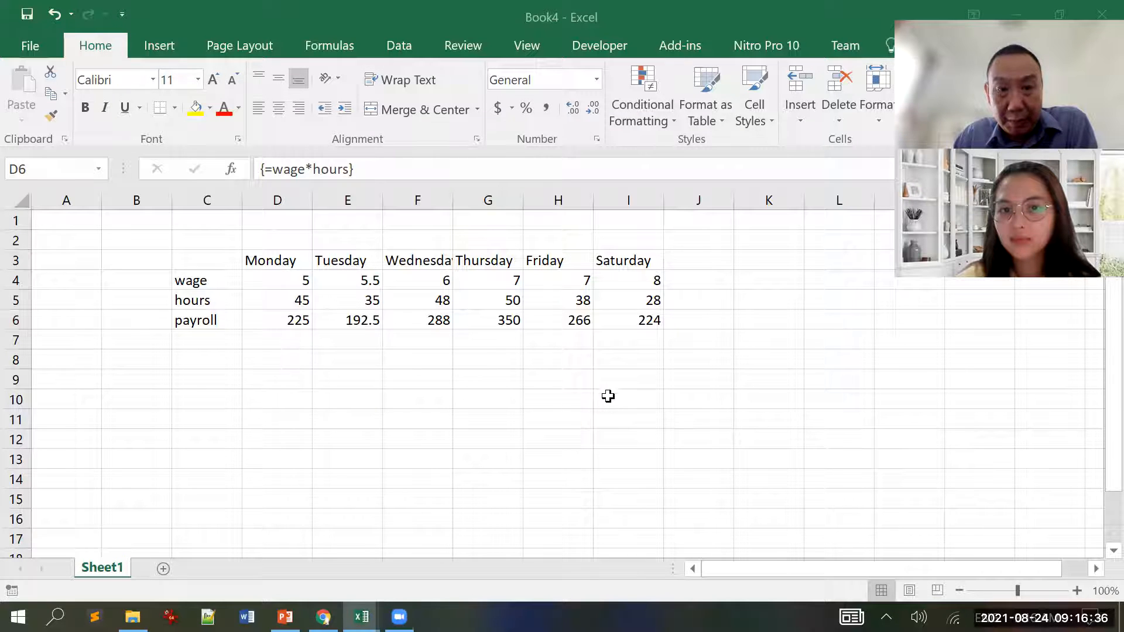
click(301, 283)
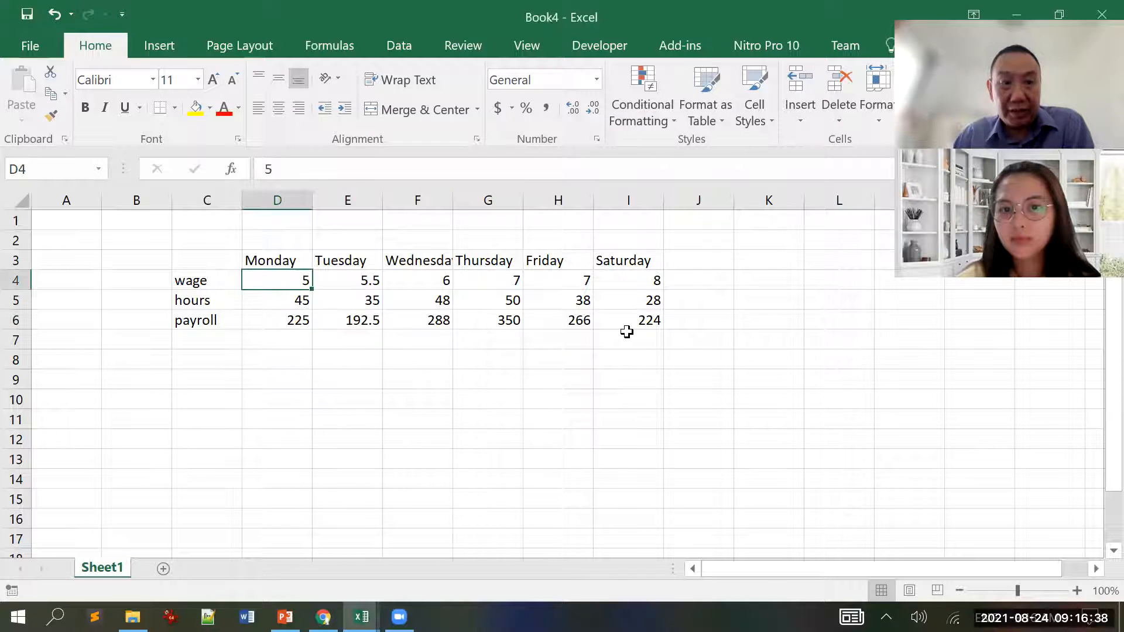
key(Down)
key(Down)
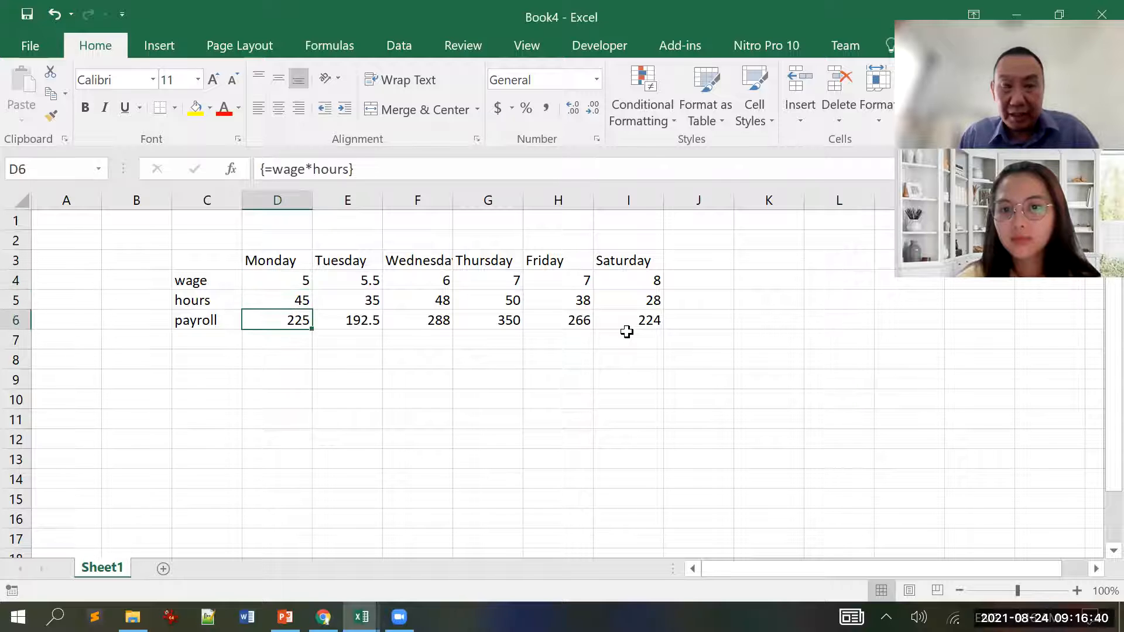
Step: Examine the payroll formulas across row 6, from Monday in D6 to Saturday in I6
key(Right)
key(Right)
key(Right)
key(Right)
key(Right)
key(Right)
key(Left)
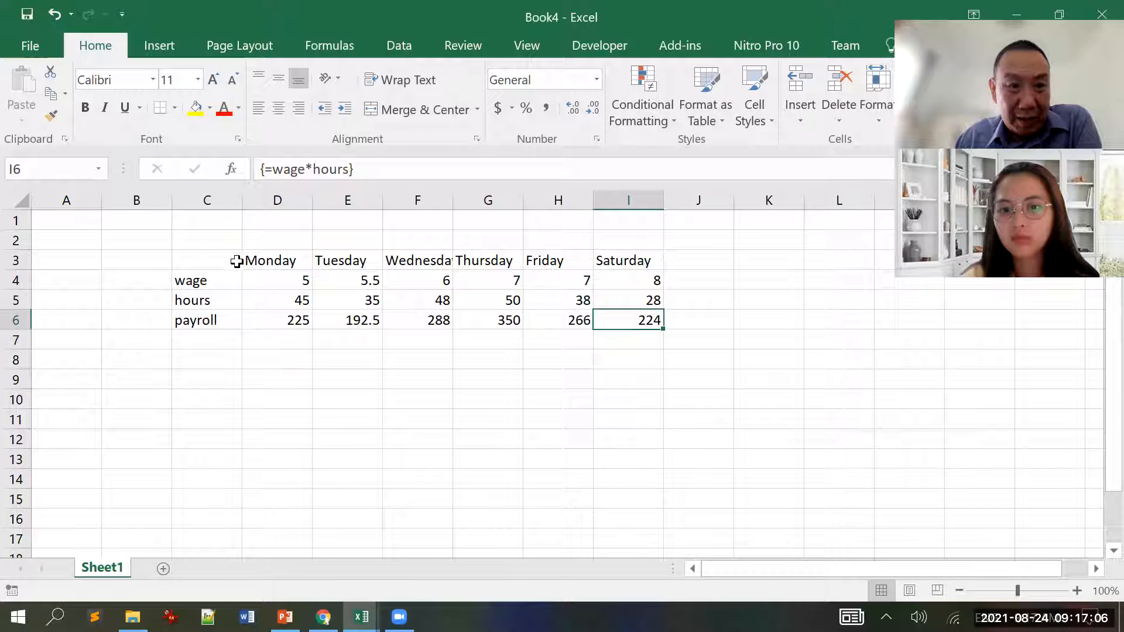
click(217, 262)
drag(437, 308, 621, 319)
click(565, 442)
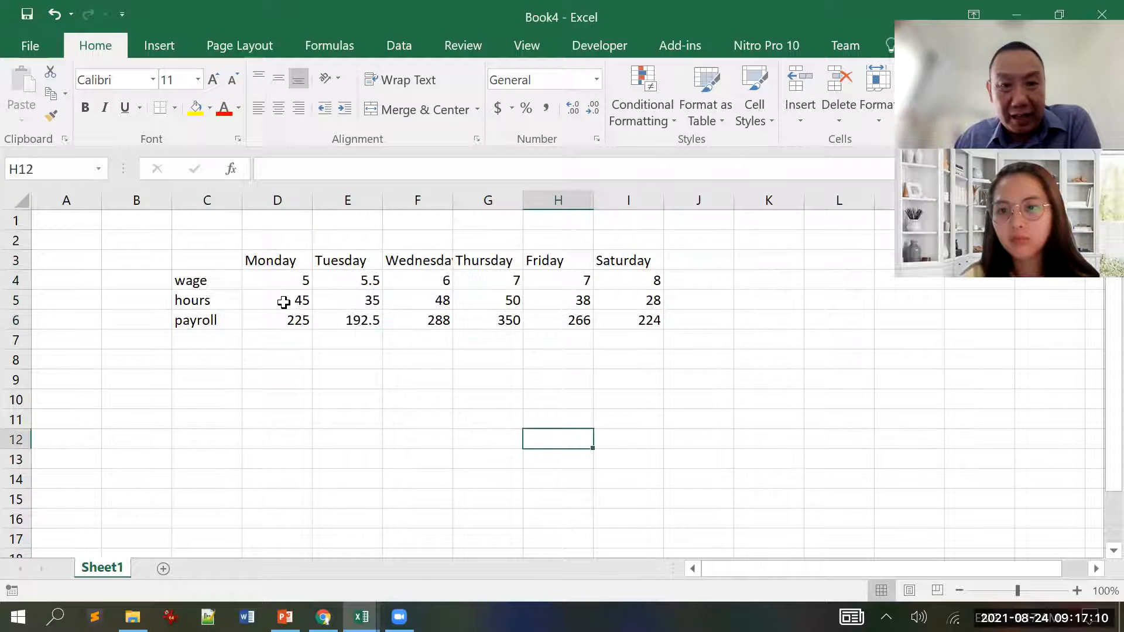
Step: Copy the payroll table C3:I6 and paste it at C9 as values only, transposed
drag(209, 267, 620, 319)
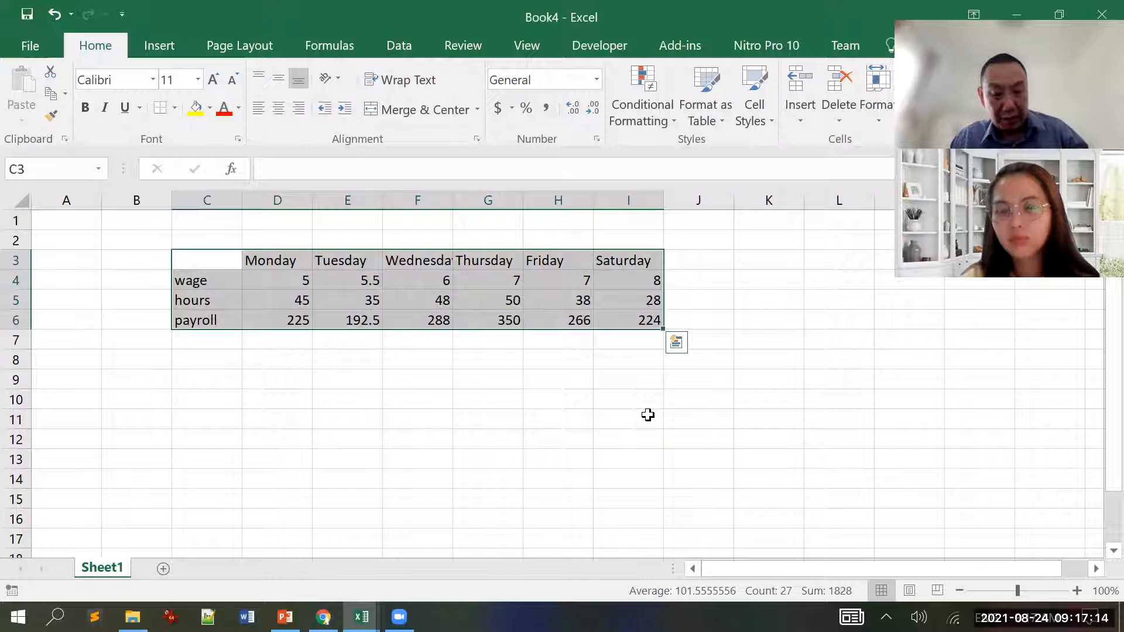
key(ctrl+c)
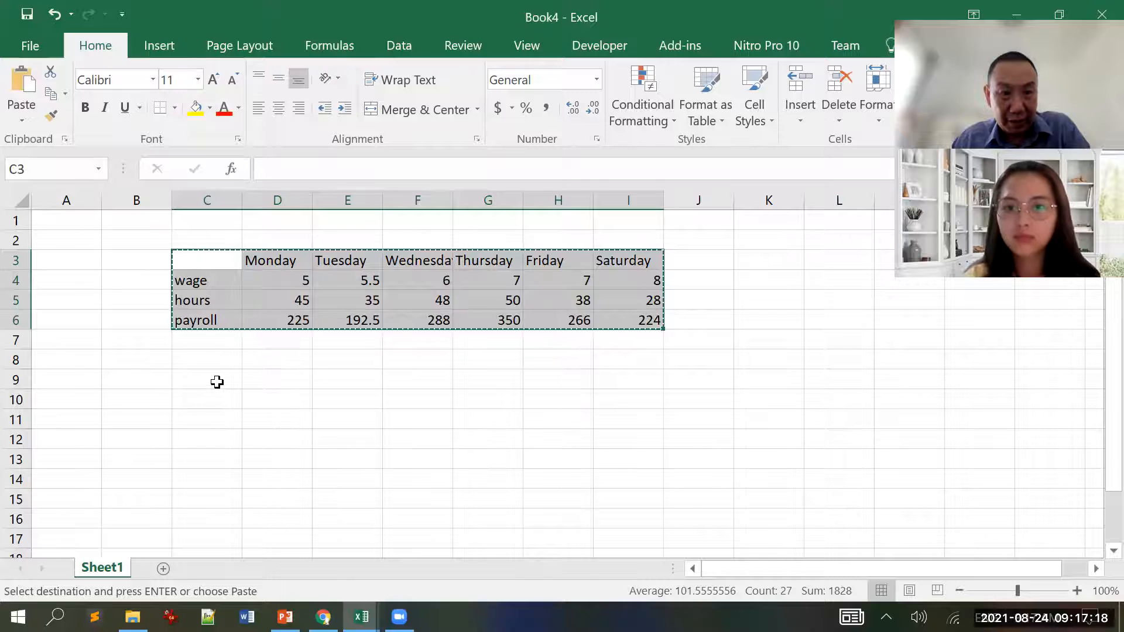
click(216, 381)
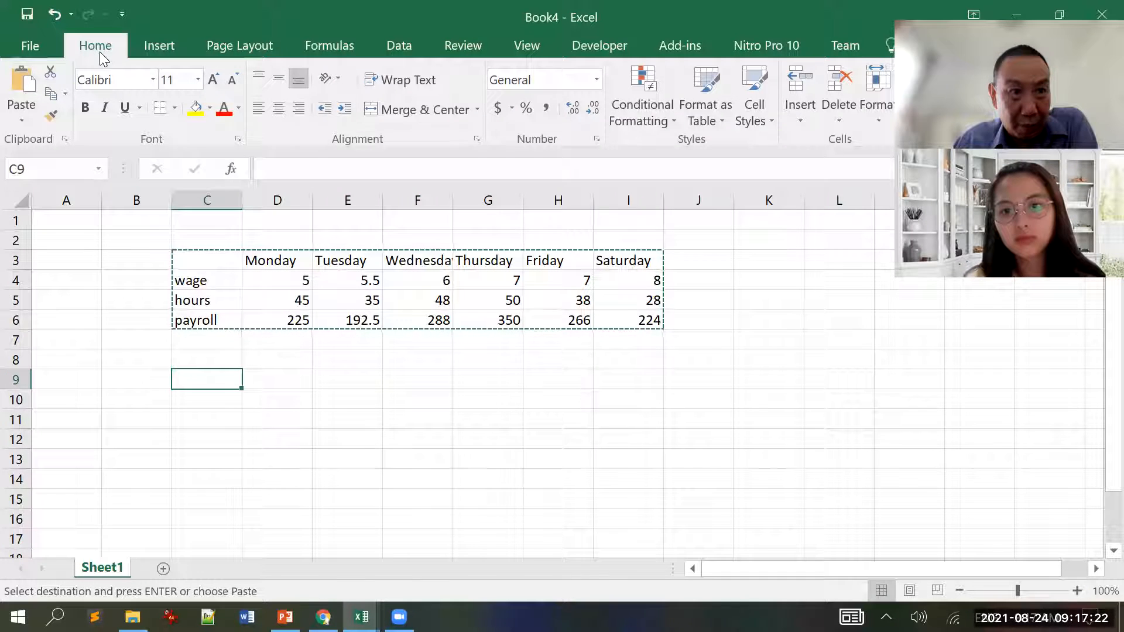
click(20, 119)
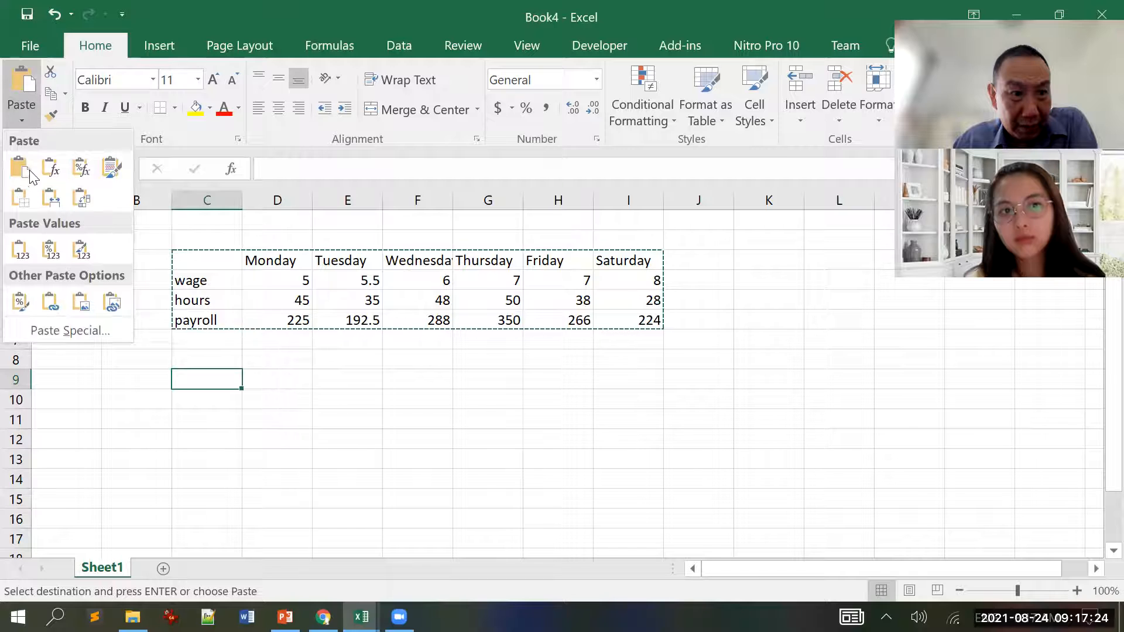
click(83, 333)
drag(609, 157, 715, 94)
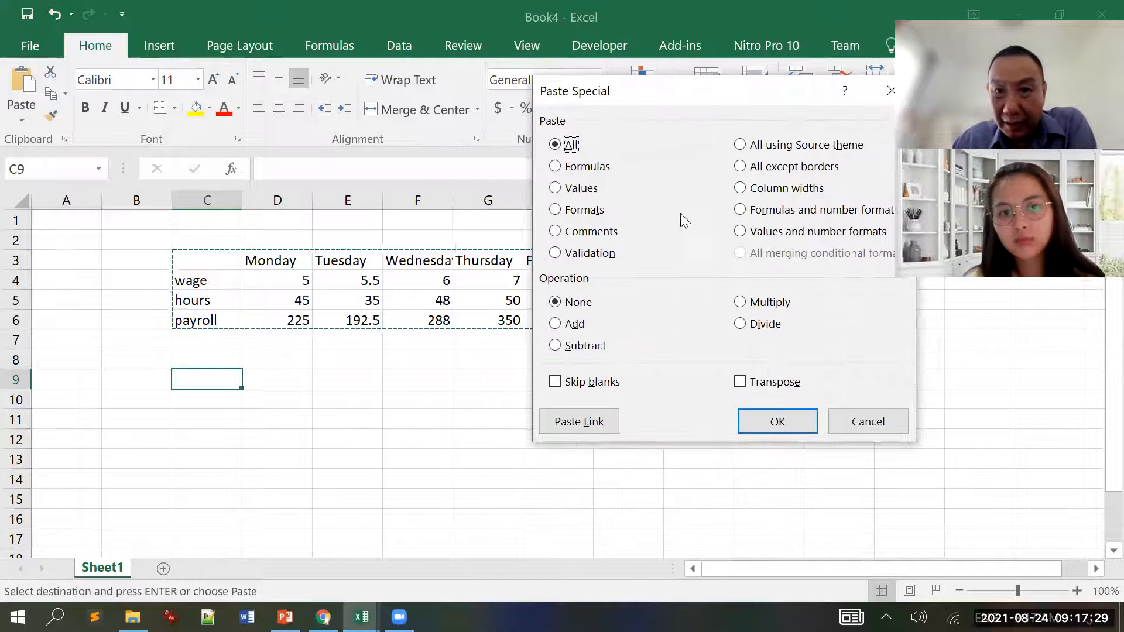
click(741, 384)
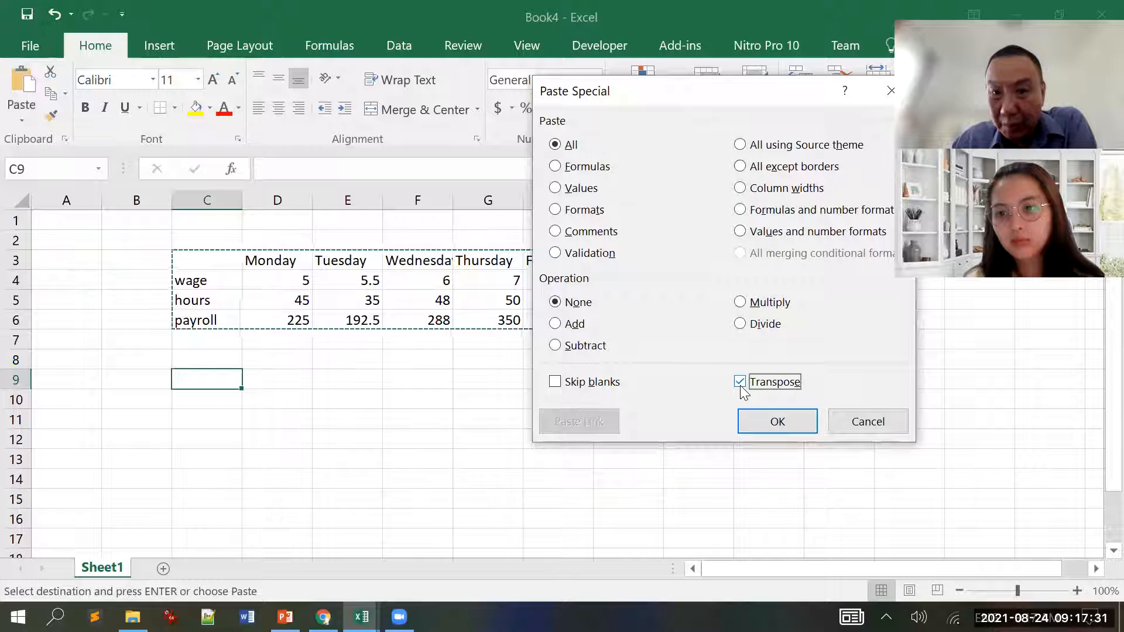
click(554, 188)
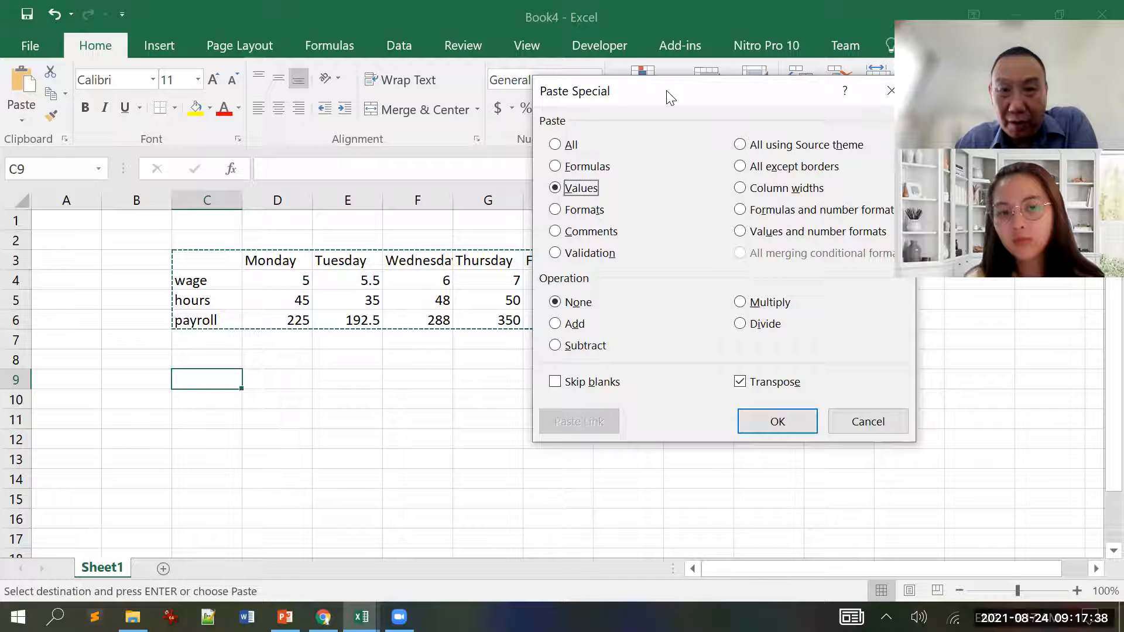
drag(671, 98, 515, 85)
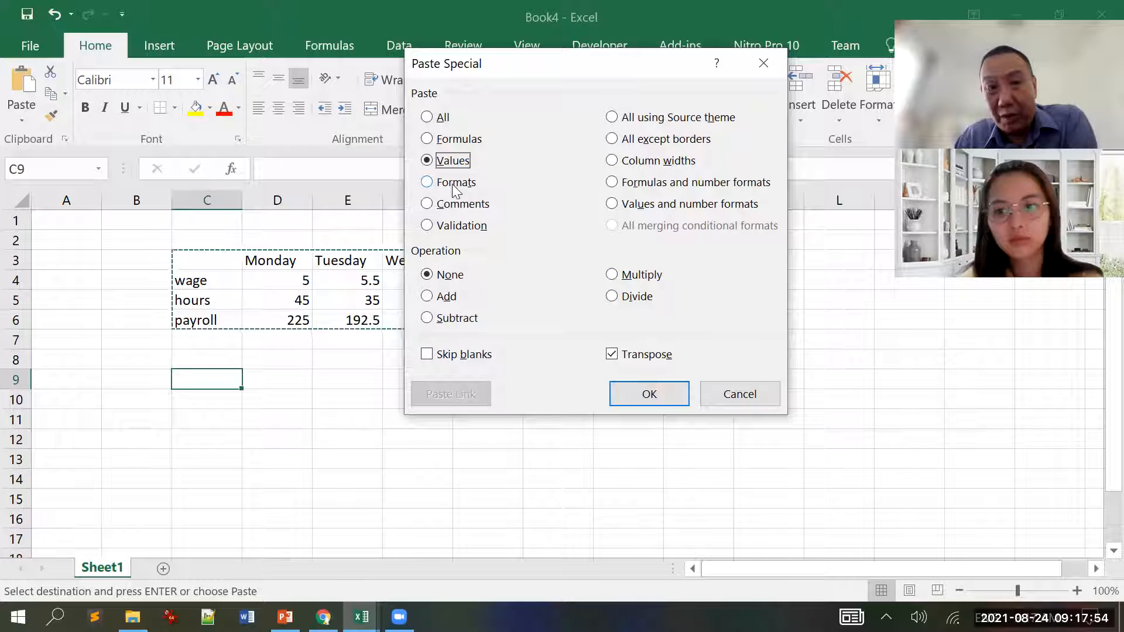
click(660, 398)
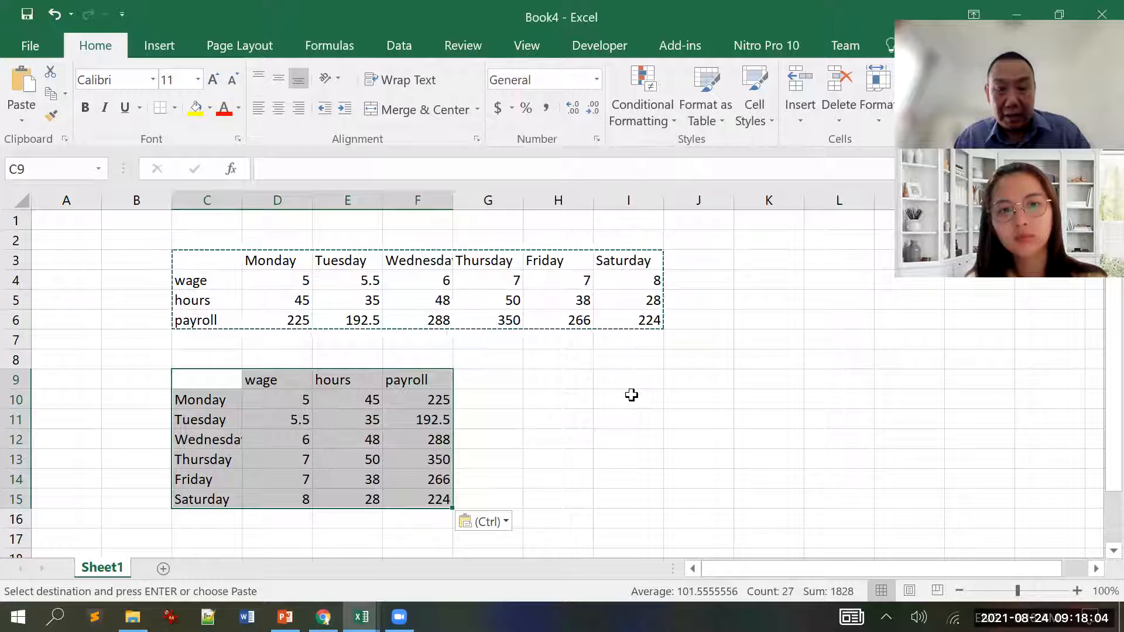
Step: Examine the pasted payroll cells in F10:F15 against the original cells in column F to check which contain formulas
click(432, 402)
key(Escape)
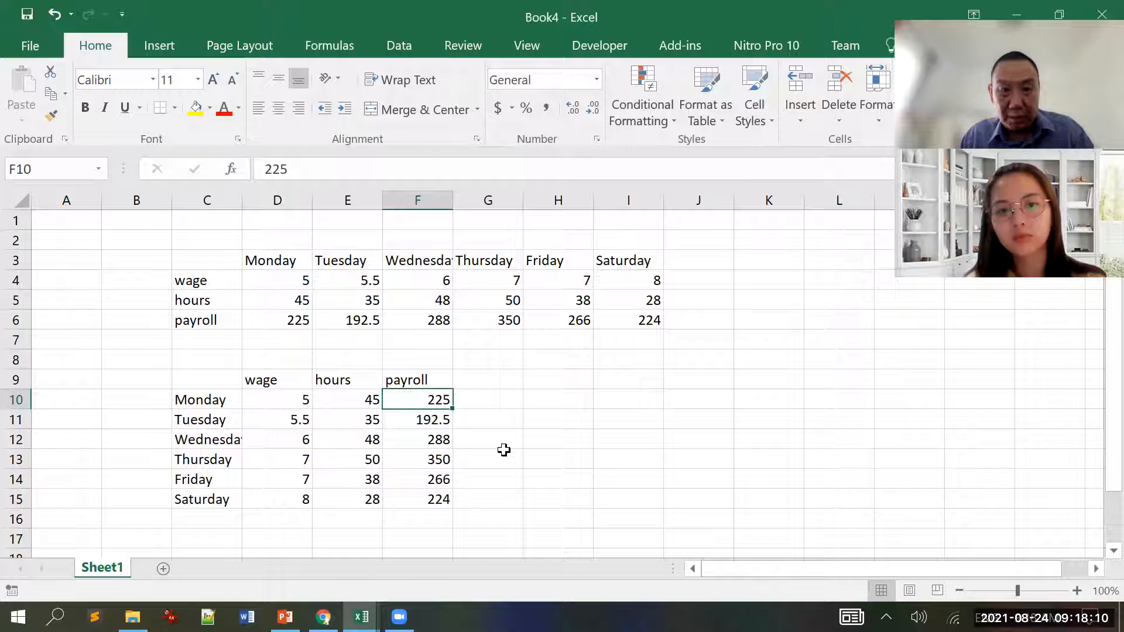
key(Up)
key(Up)
key(Up)
key(Up)
key(Down)
key(Down)
key(Down)
key(Down)
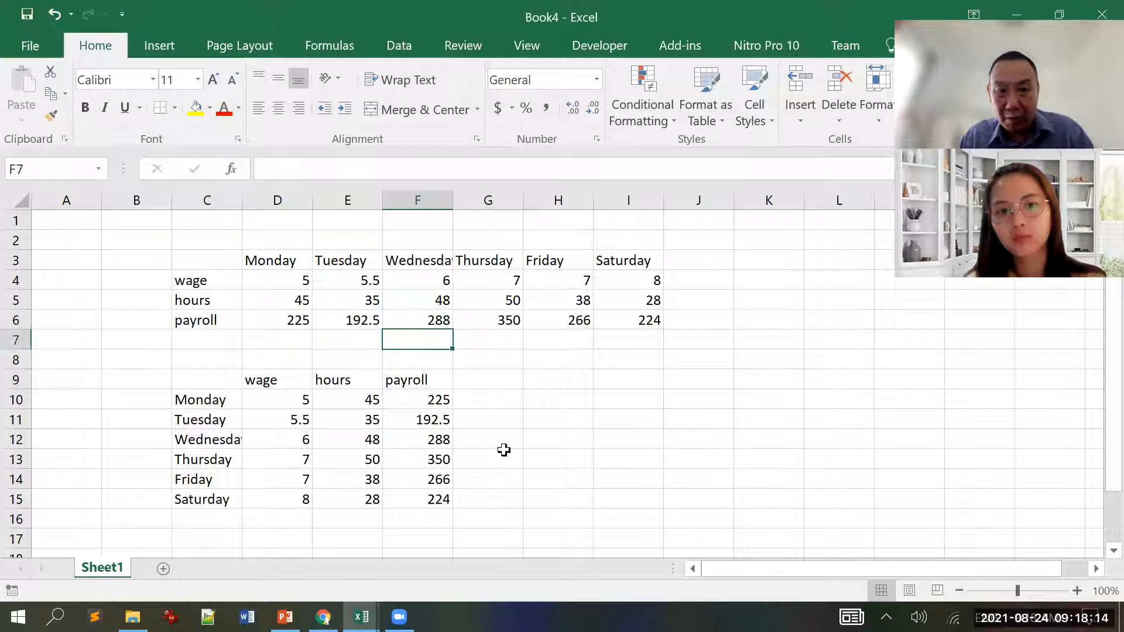
key(Down)
key(Down)
key(Down)
key(Down)
key(Down)
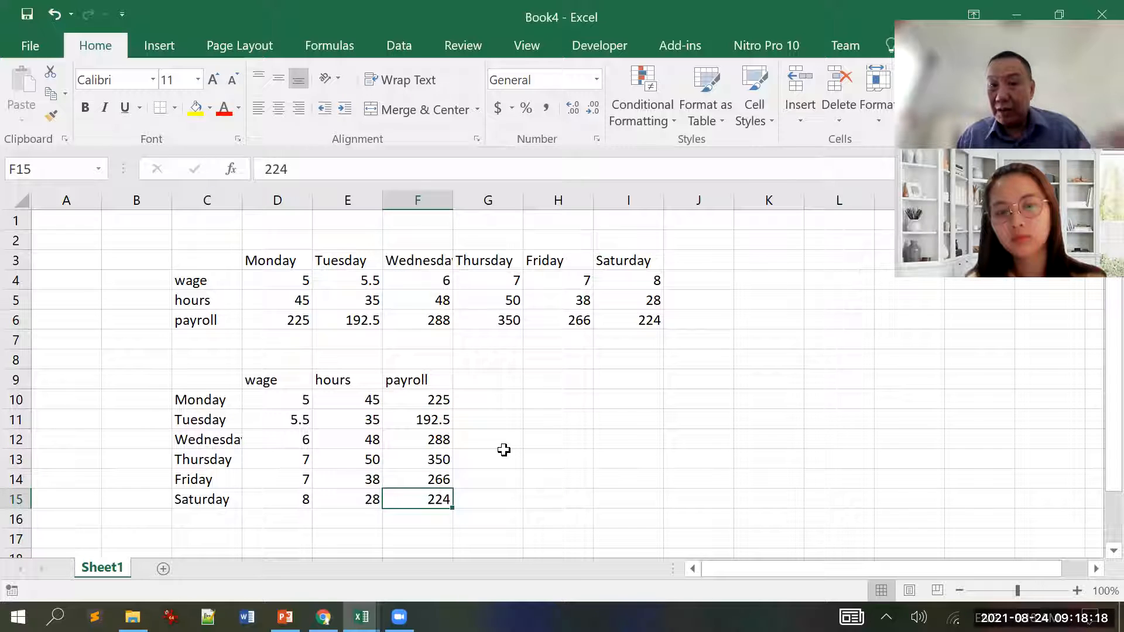
Step: Set Wednesday's wage in F4 to 5 and compare the original payroll in F6 with the pasted one in F12
click(423, 279)
text(5)
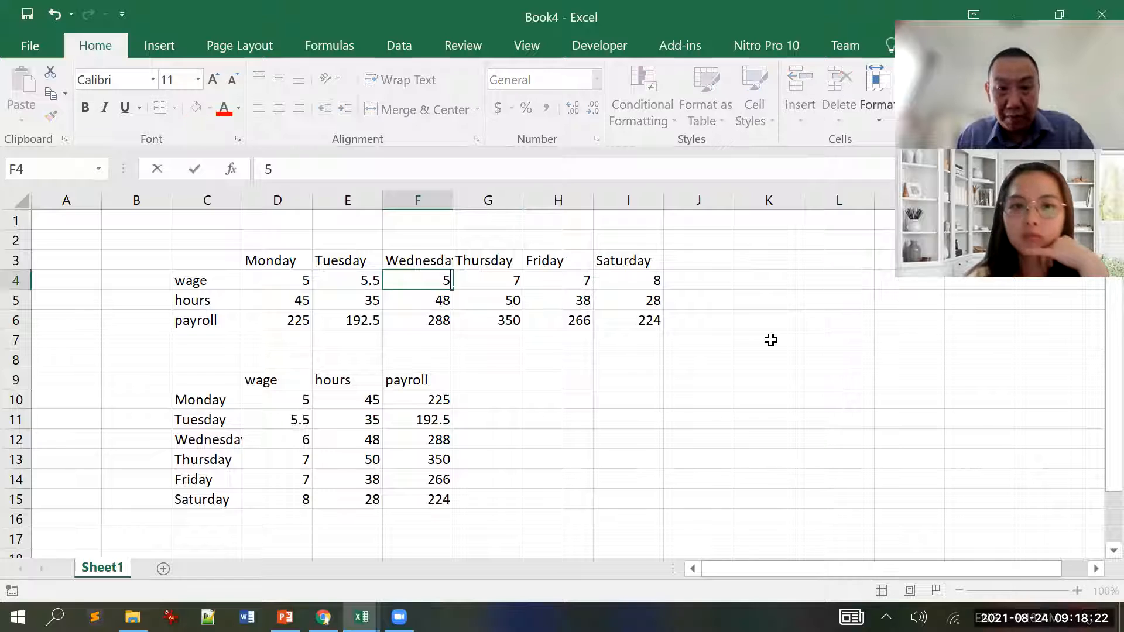
key(Return)
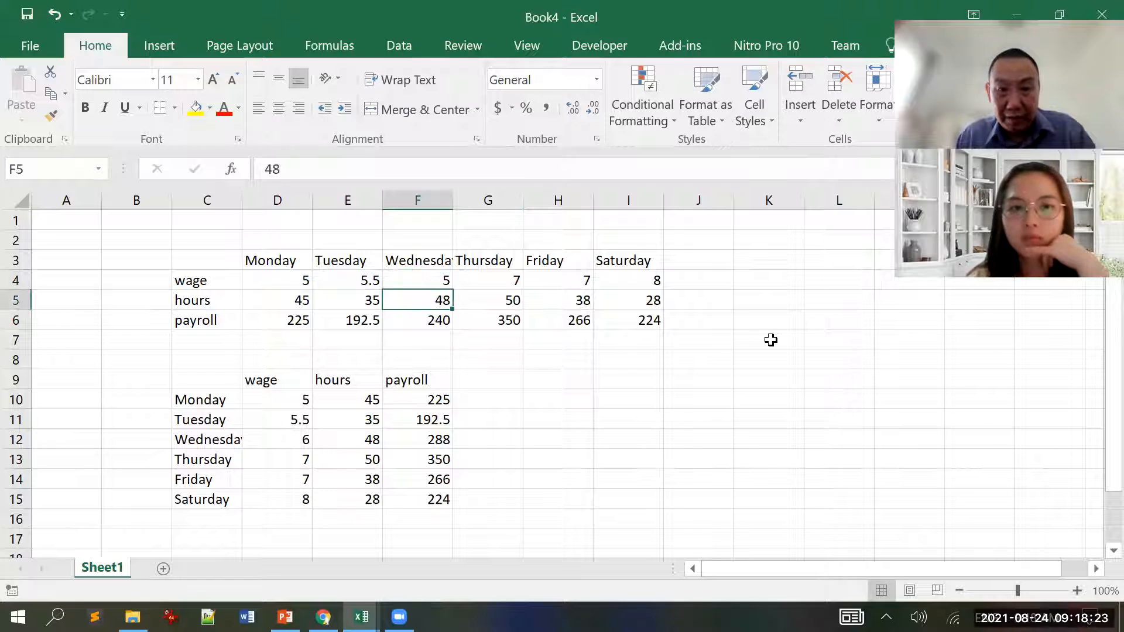
click(437, 318)
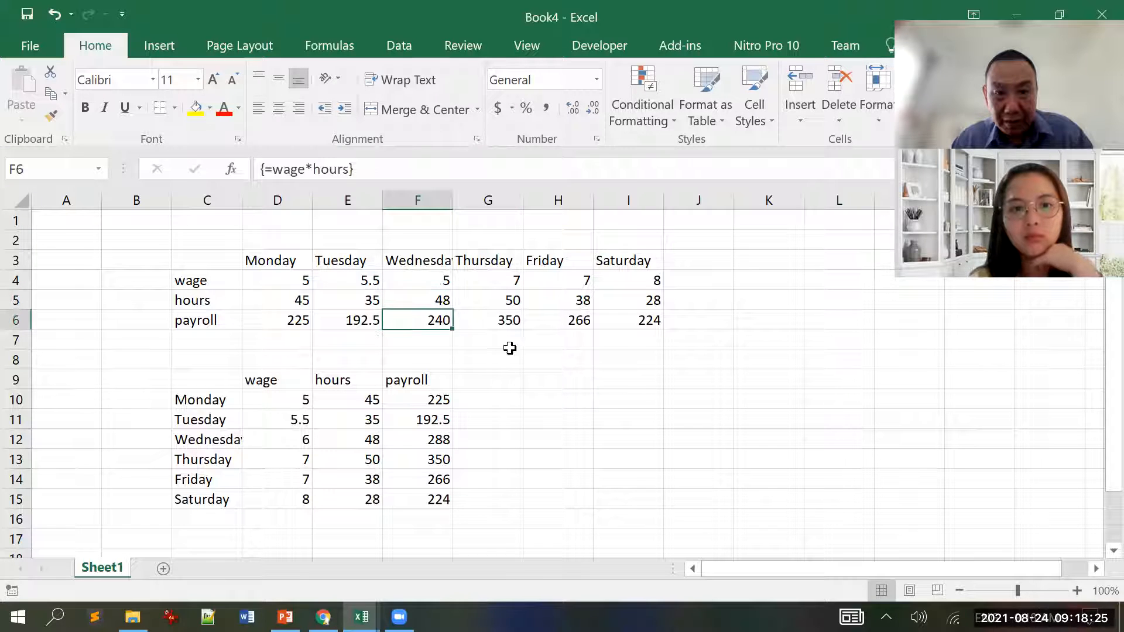
click(443, 444)
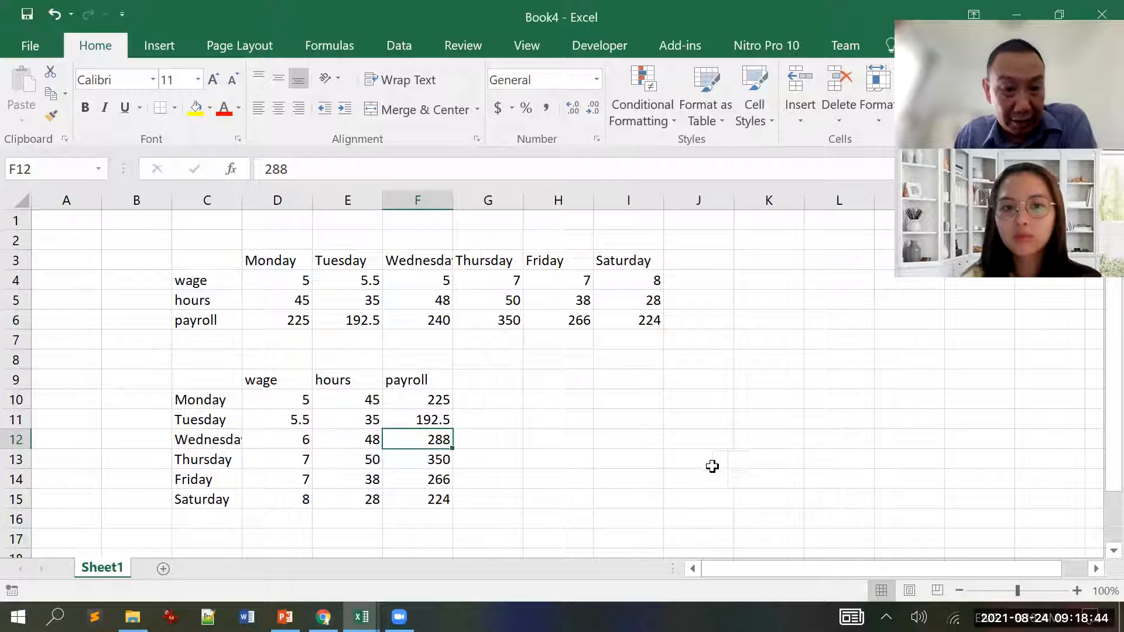
Step: In the Practice03 workbook's Grading sheet, examine the lookup table E9:G15, the names and scores, and the VLOOKUP grade formula in D4
mouse_move(285, 617)
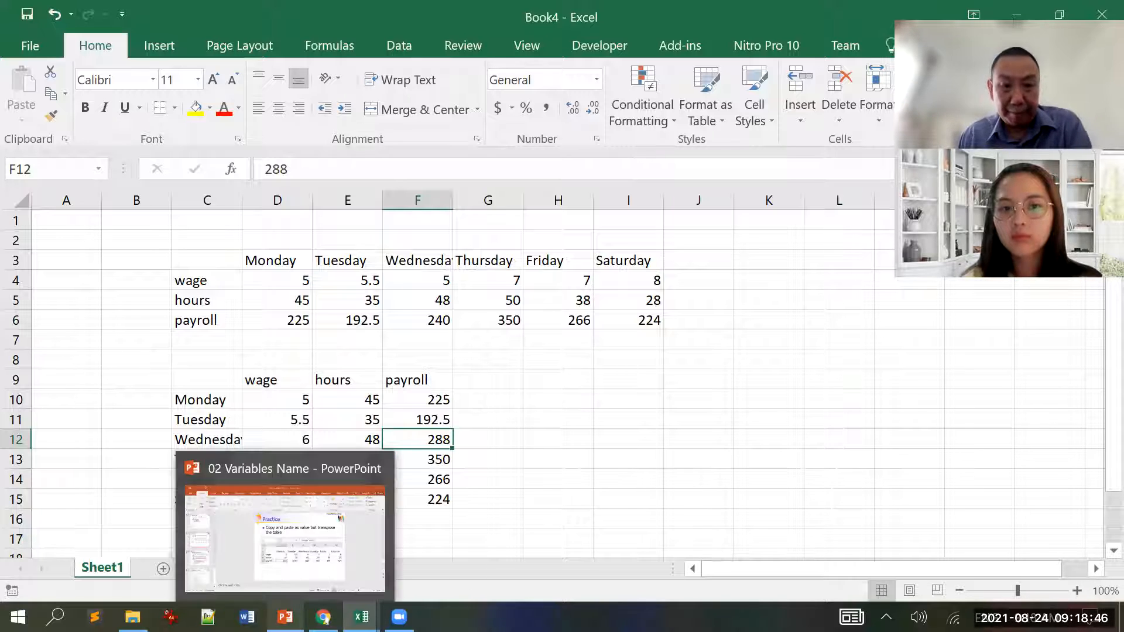
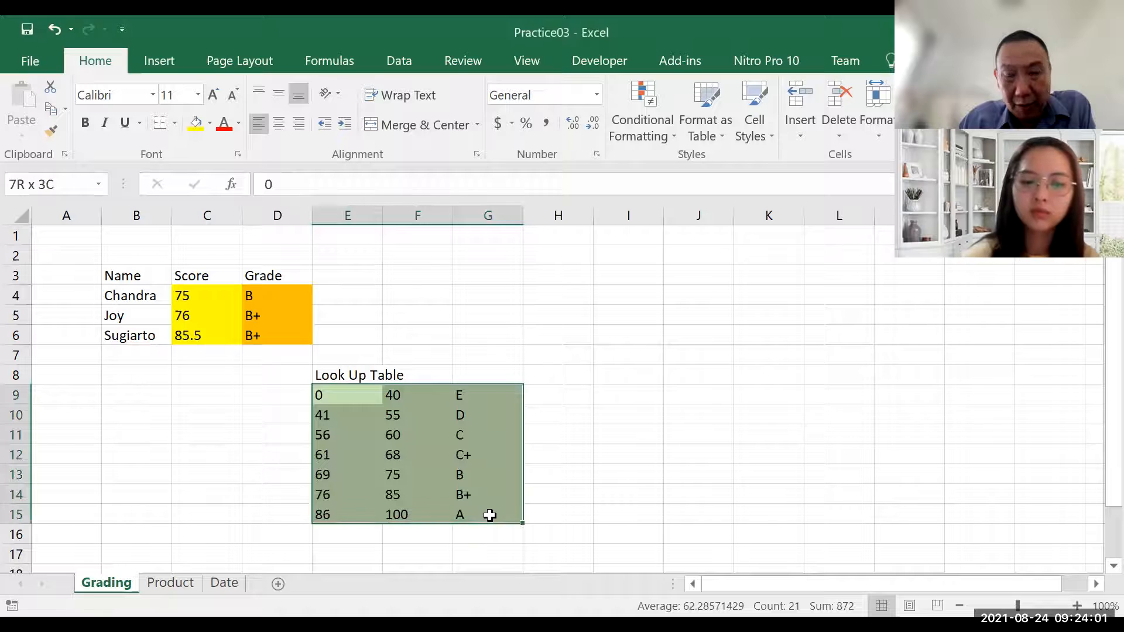
click(595, 368)
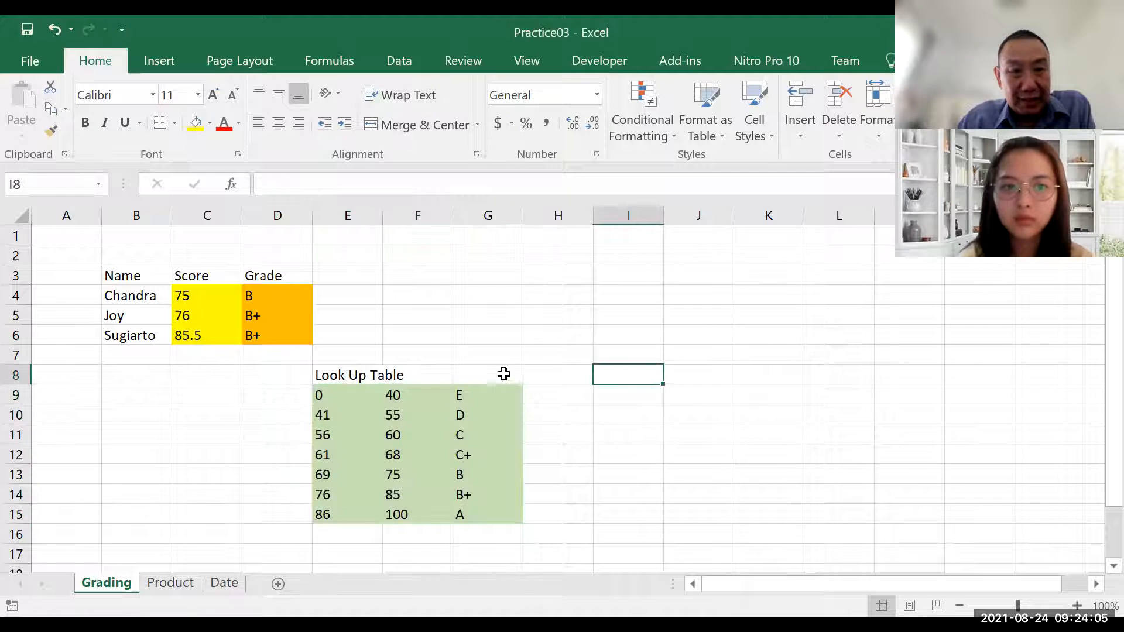
drag(328, 394, 485, 511)
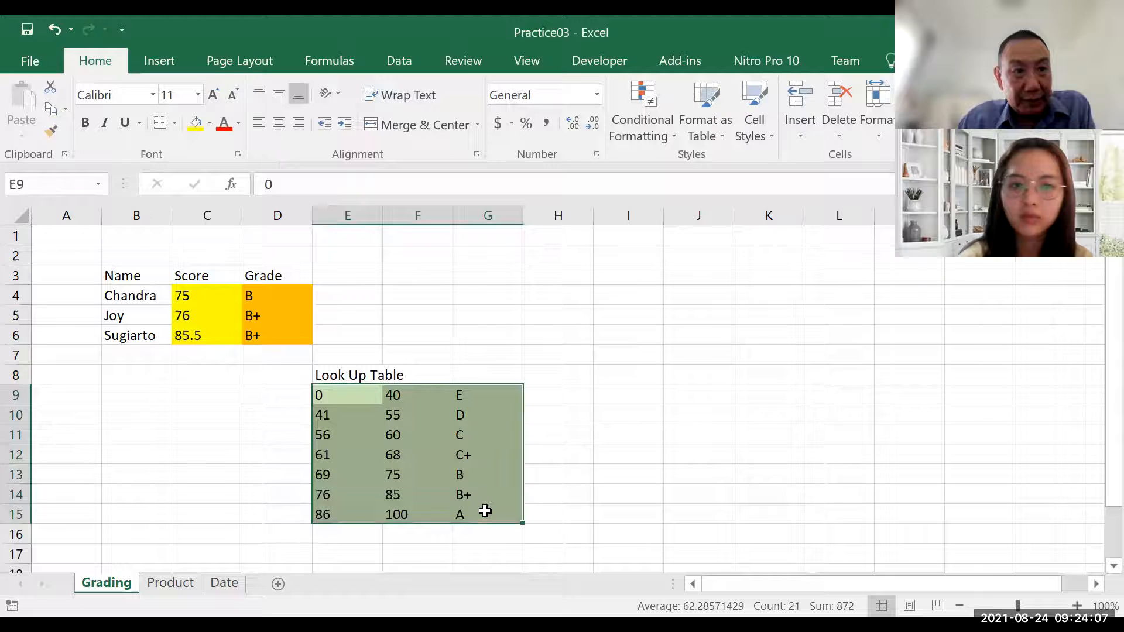
click(468, 291)
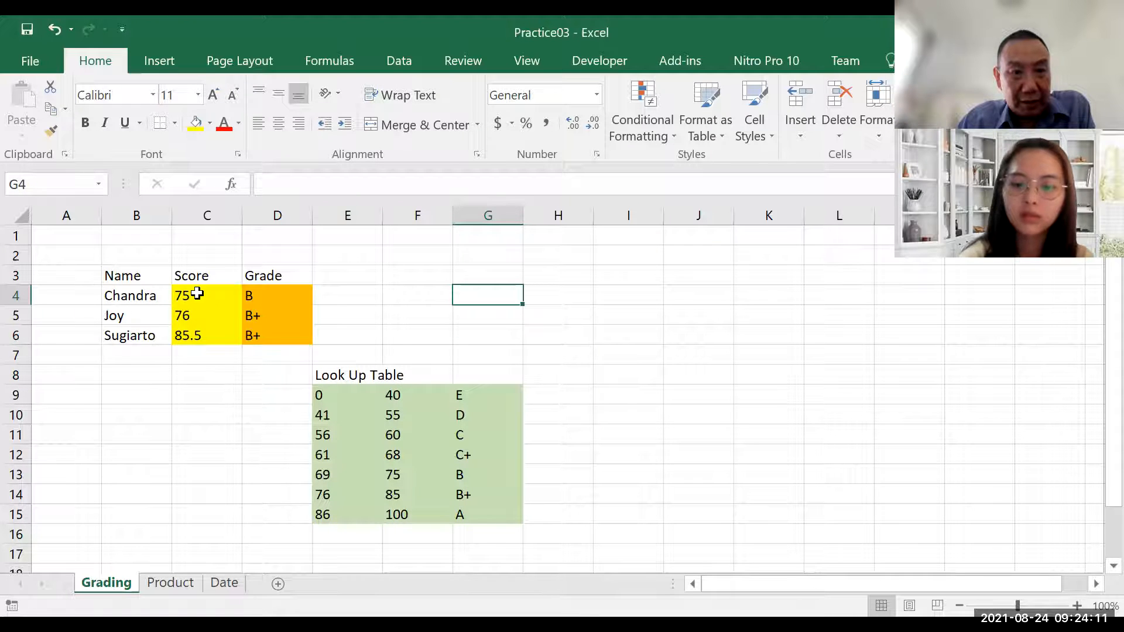
drag(201, 295, 208, 335)
drag(138, 295, 144, 335)
drag(211, 294, 221, 331)
click(251, 418)
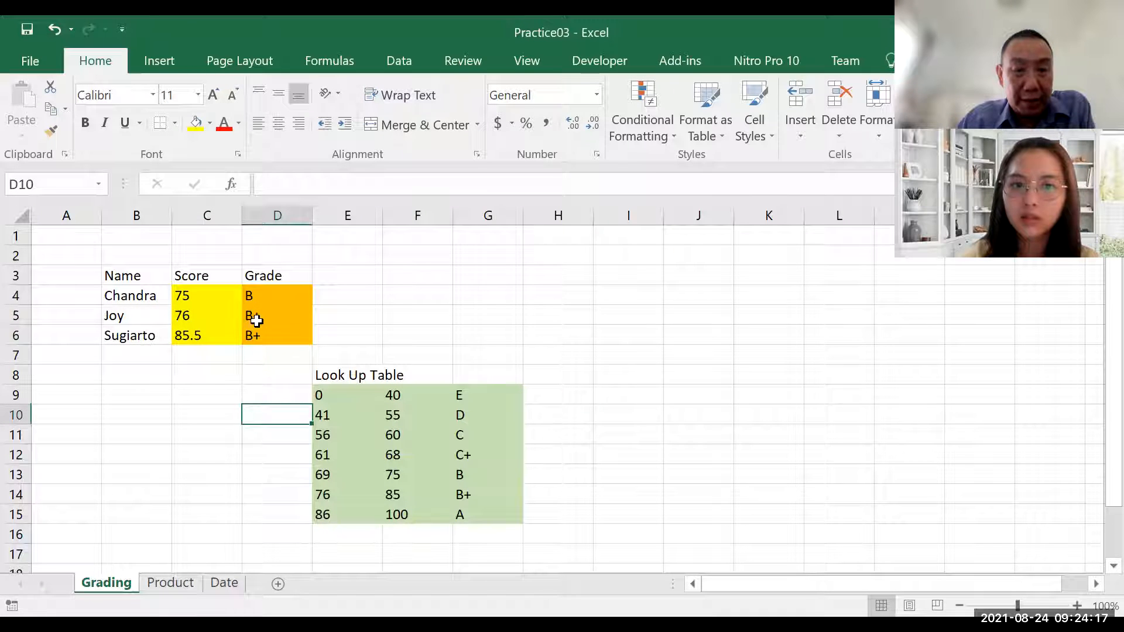
click(256, 299)
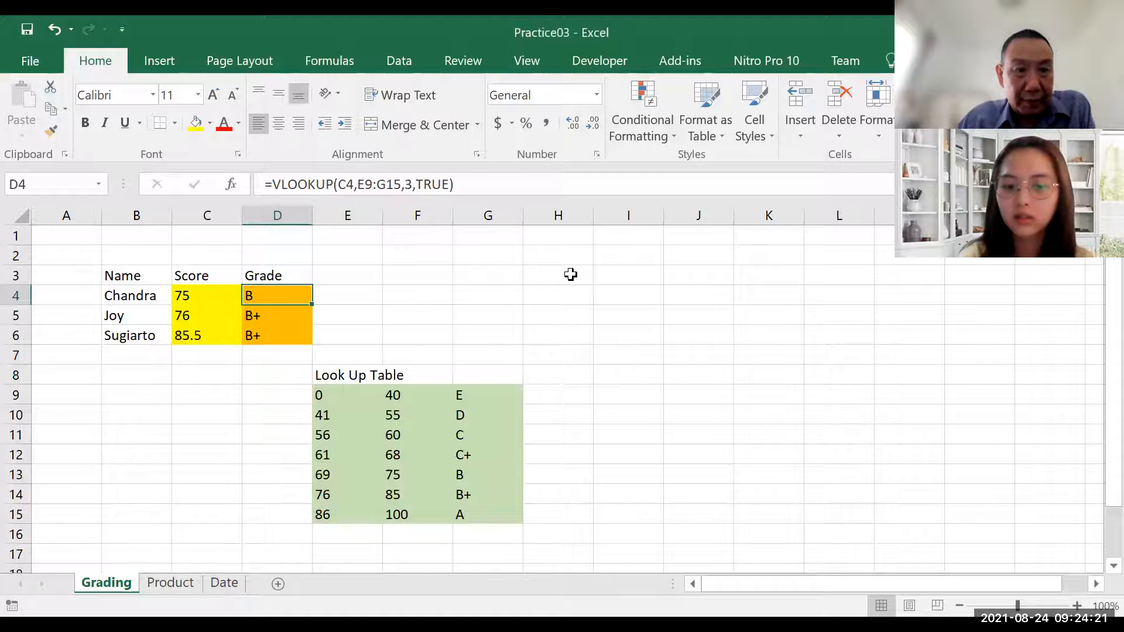
click(520, 183)
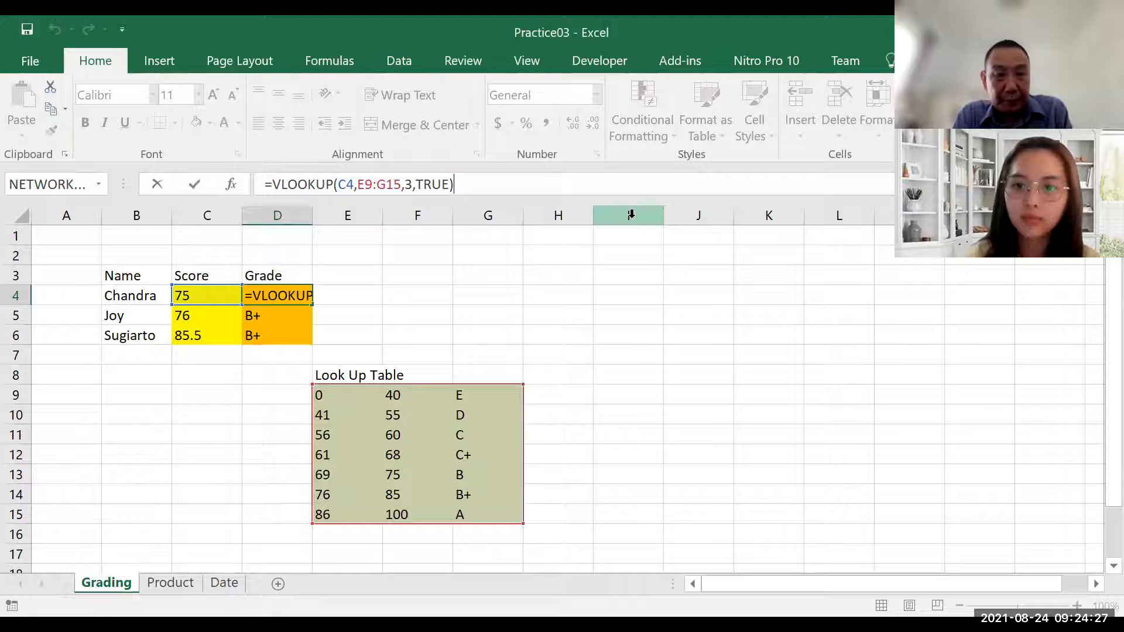
key(ctrl+Return)
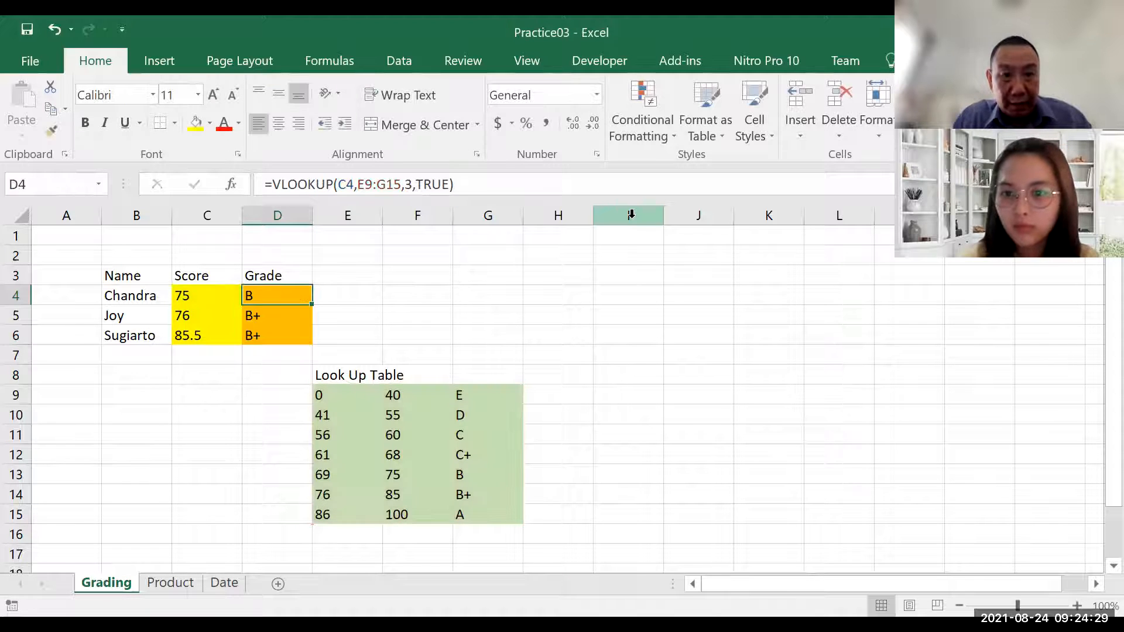
Step: Set the first student's score in C4 to 90 and check the grade formula in D4
key(Left)
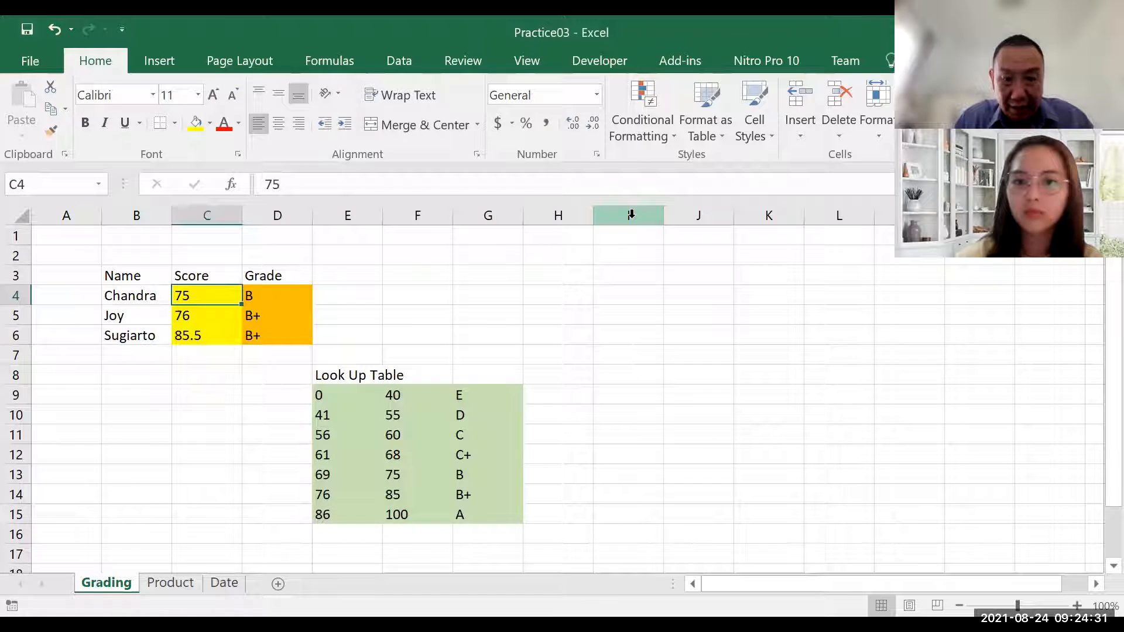
text(90)
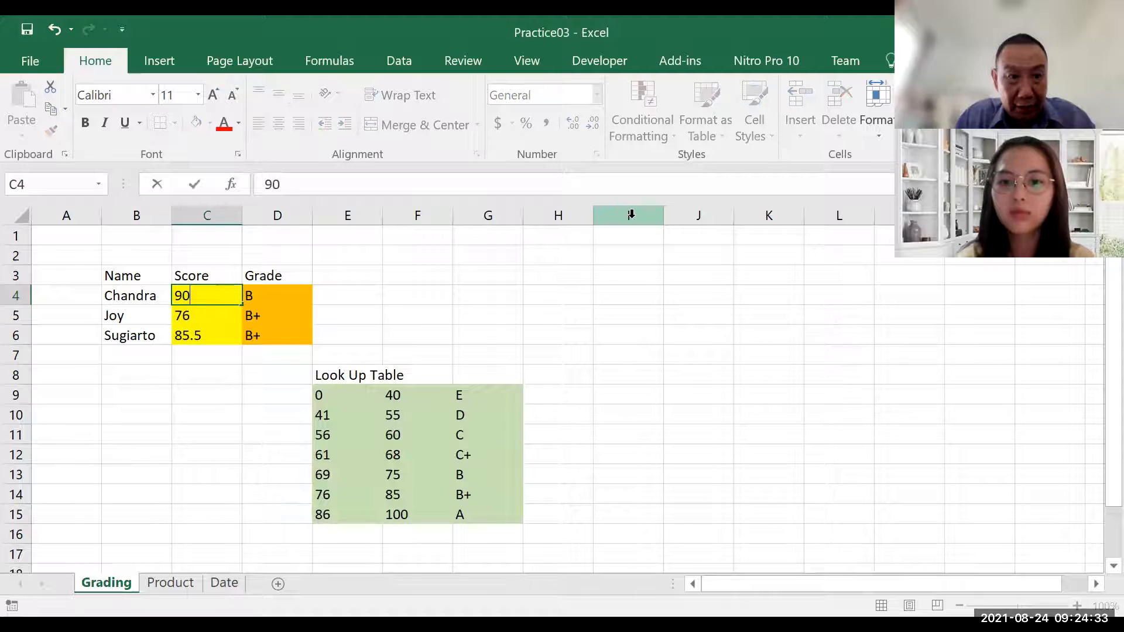
key(Return)
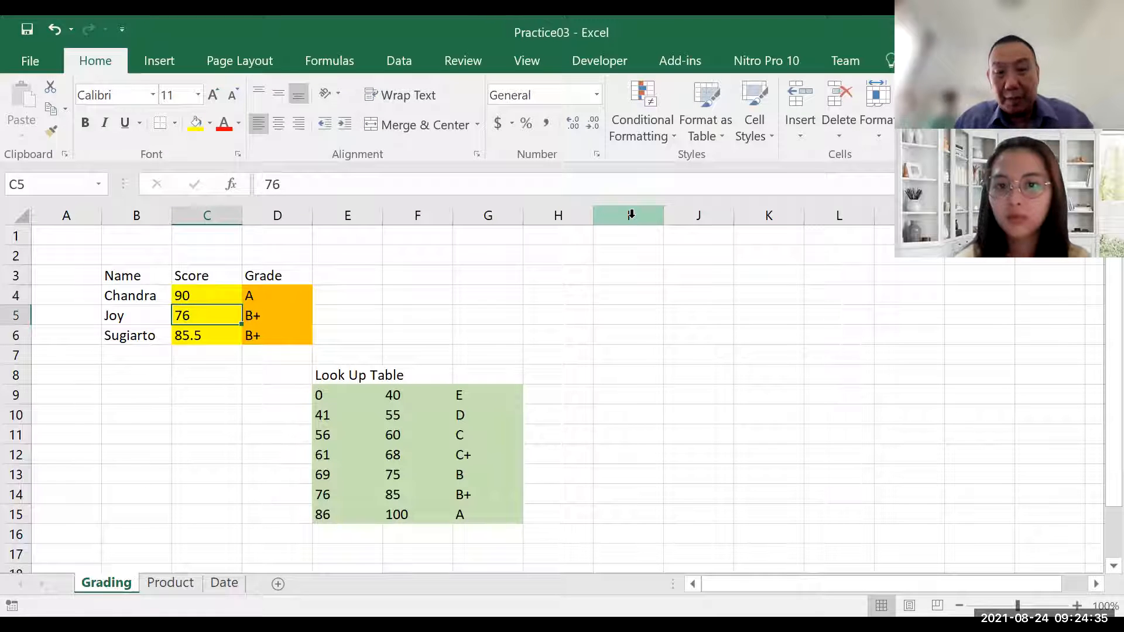
click(261, 292)
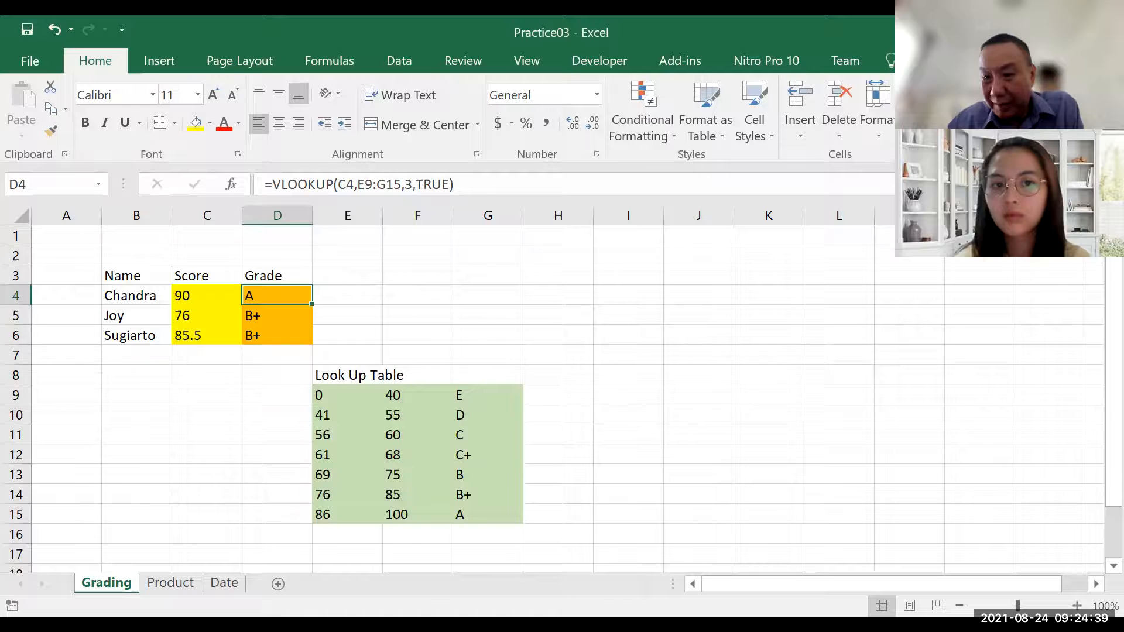
Step: Set the first student's score in C4 to 56 and compare the grade in D4 with the lookup table
ctrl+scroll(551, 386, up, 5)
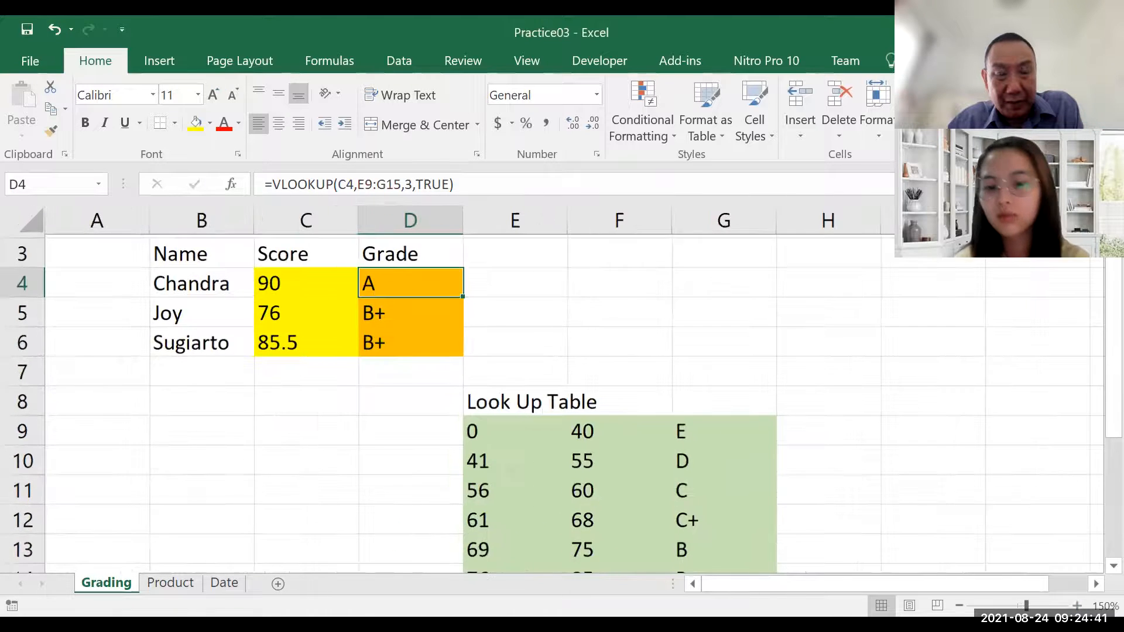
scroll(545, 437, up, 1)
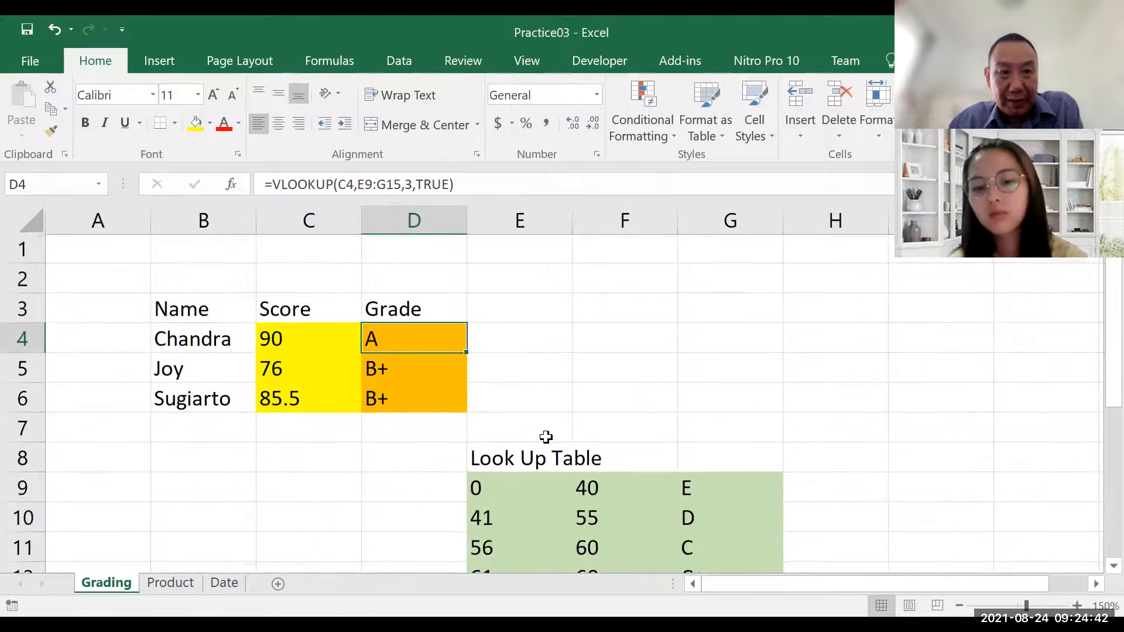
click(284, 346)
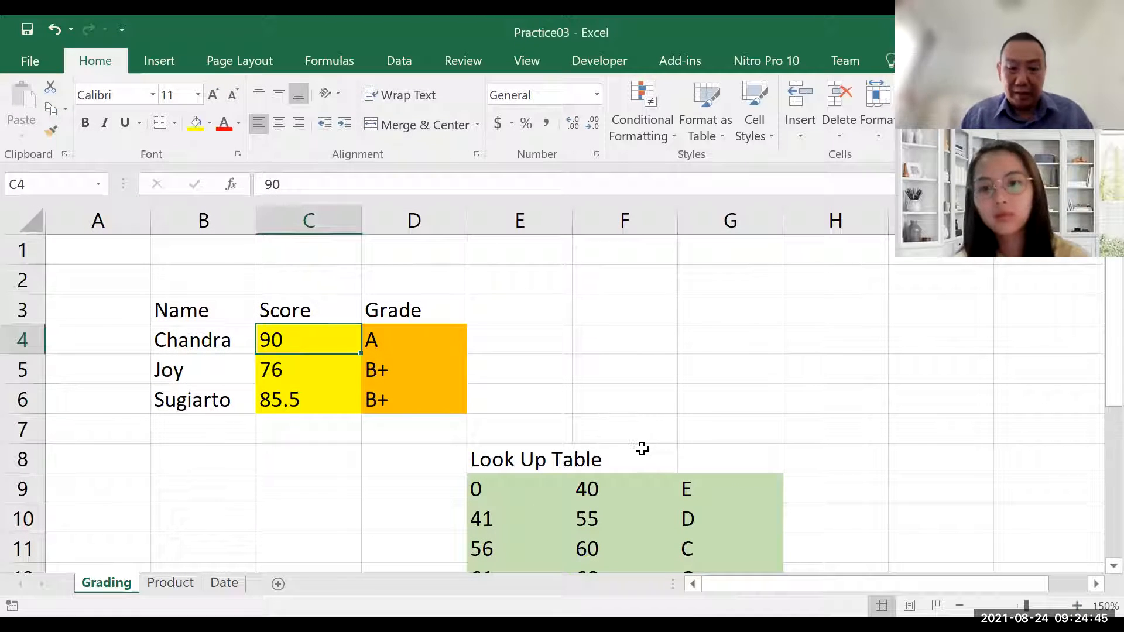
text(56)
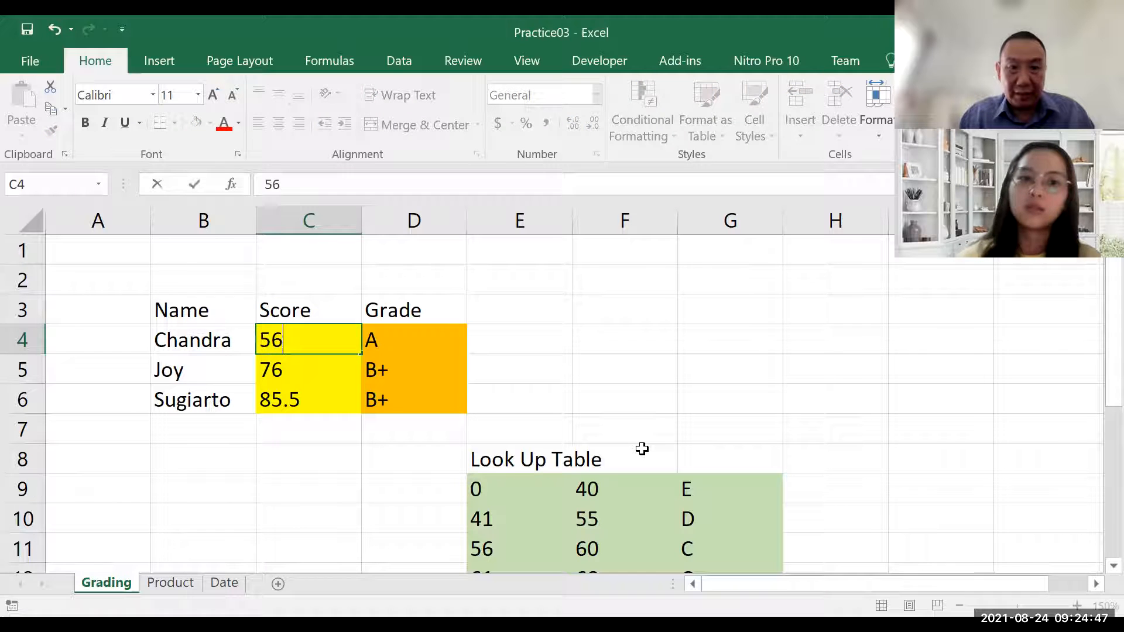
key(Return)
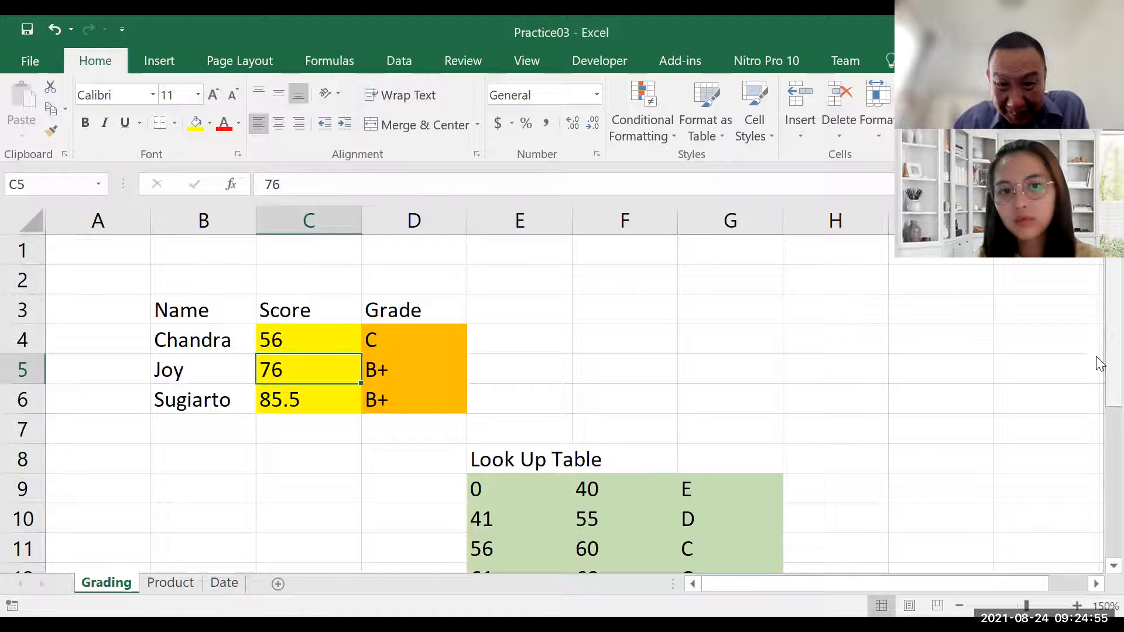
scroll(1098, 363, down, 1)
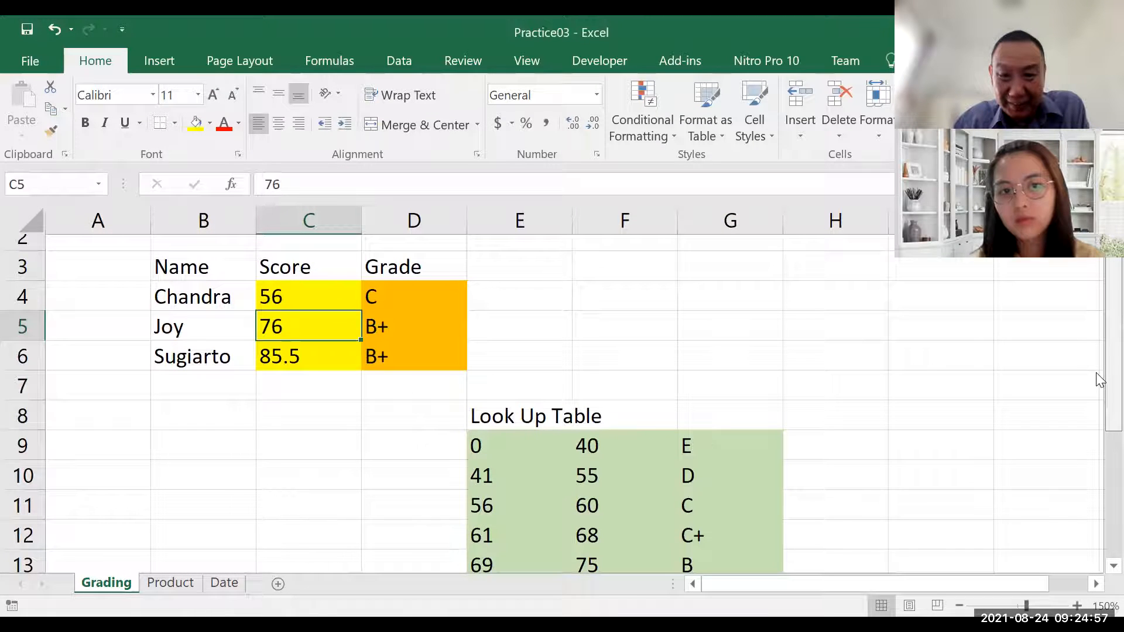
scroll(1100, 381, up, 1)
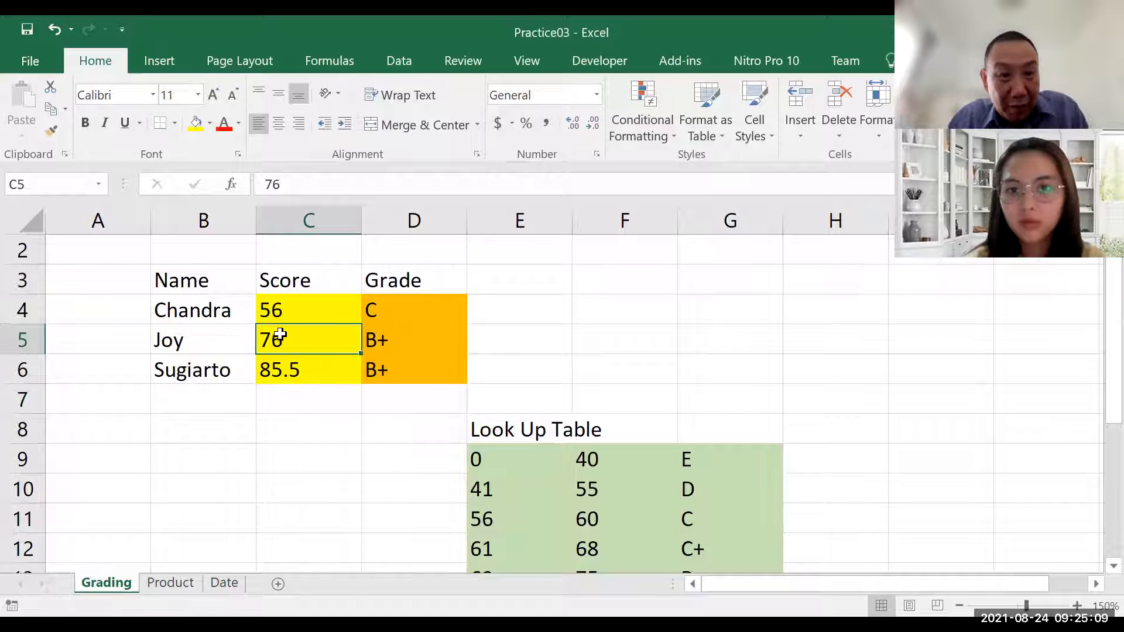
Step: Set the first student's score in C4 to 55.5 to test a value between two lookup bands
click(292, 314)
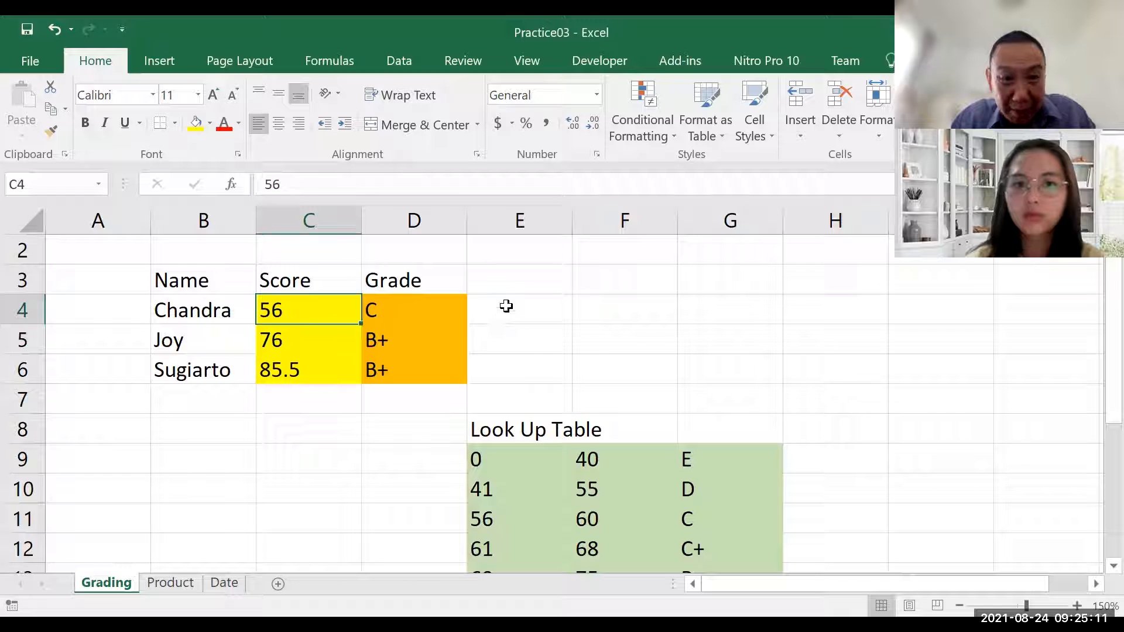
text(55.)
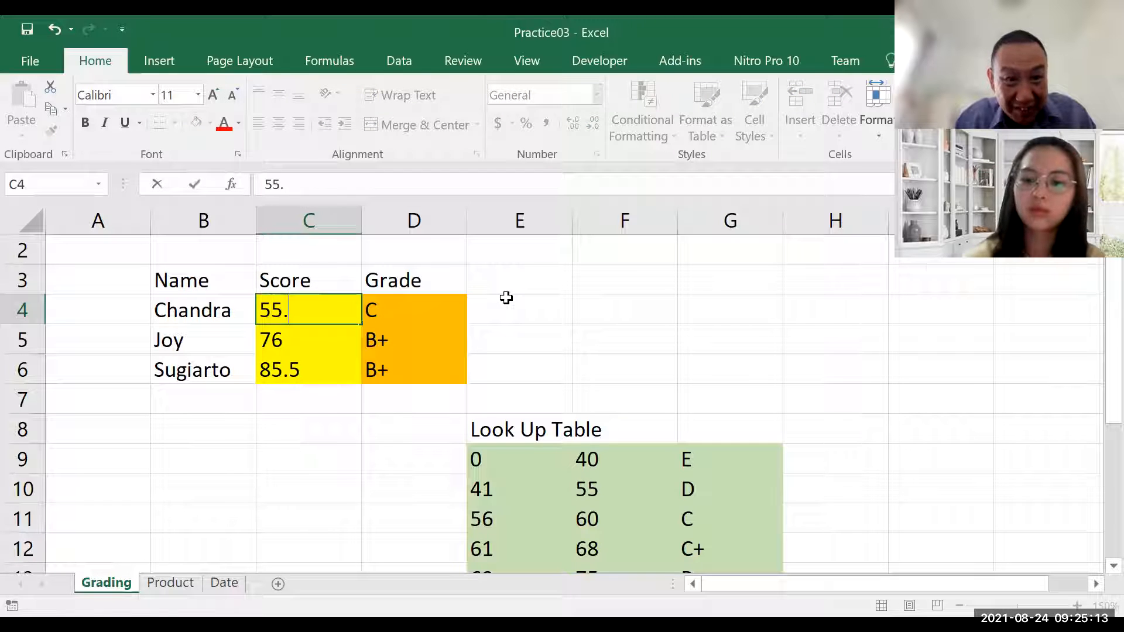
text(5)
key(Return)
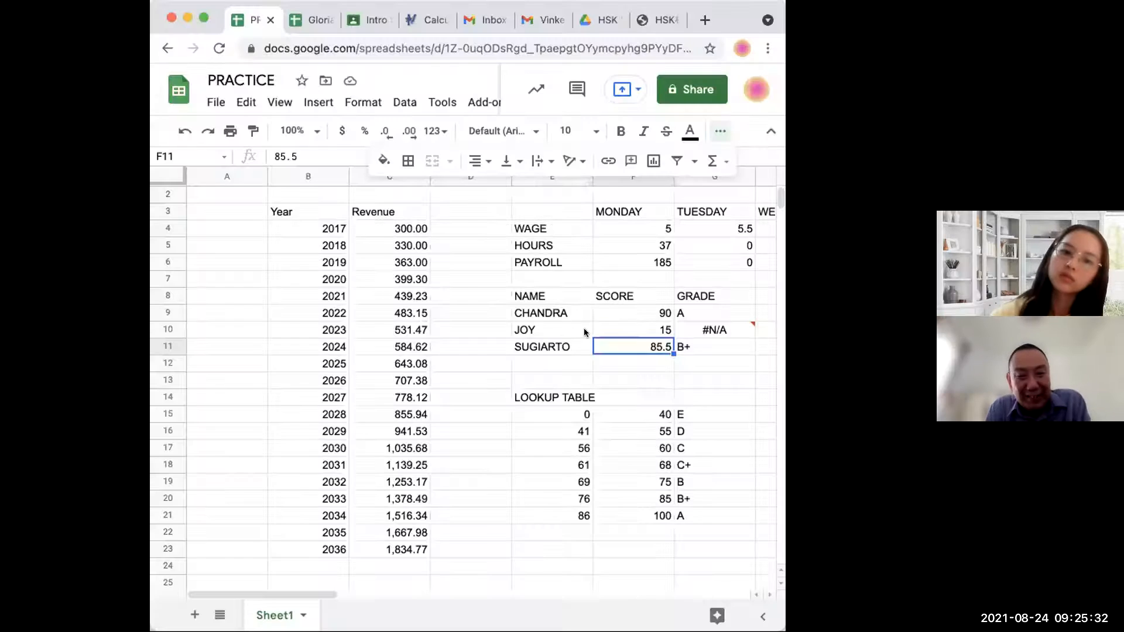
Step: In the Google Sheets PRACTICE spreadsheet, set the second student's score in F10 to 70
click(647, 328)
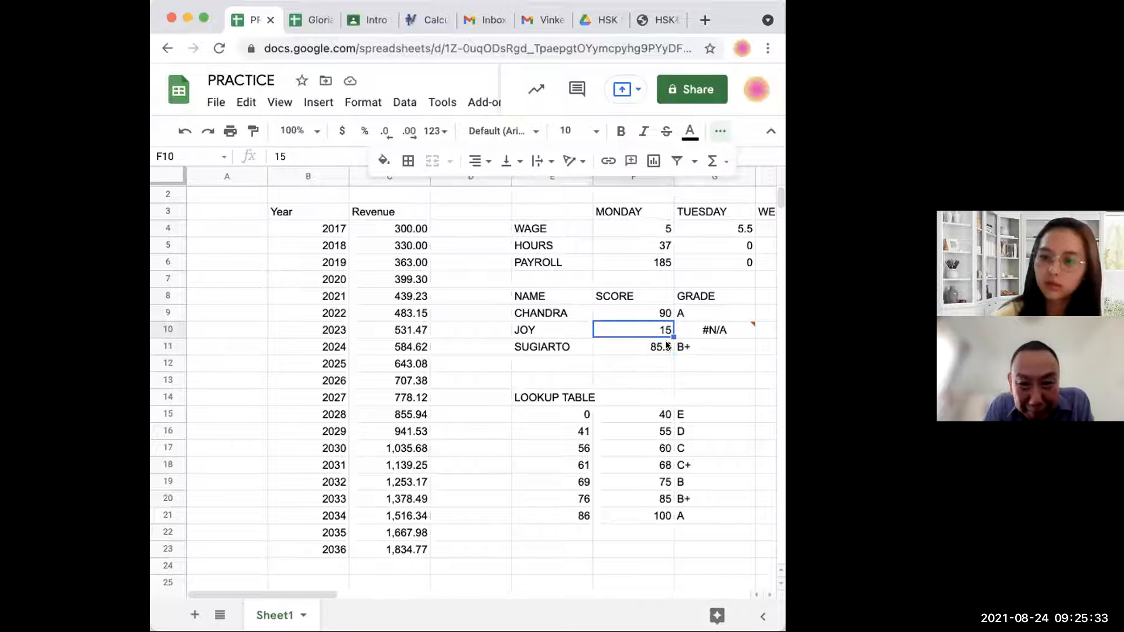
text(70)
key(Return)
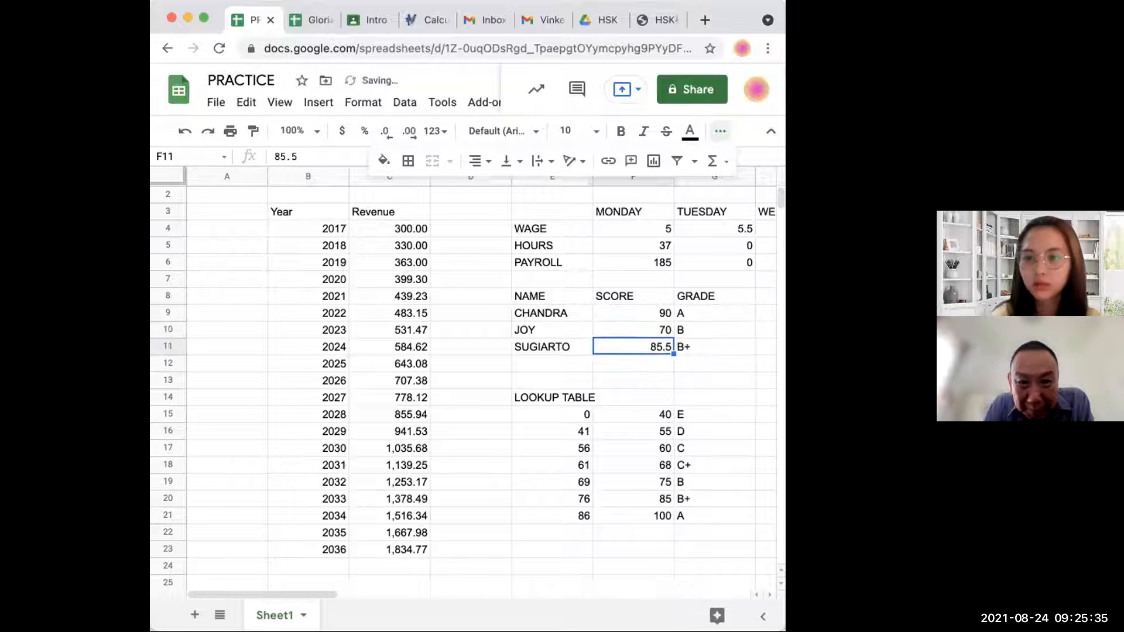
Step: Set the second student's score in F10 to 15 and inspect the grade formula in G10 and its error
click(668, 329)
text(15)
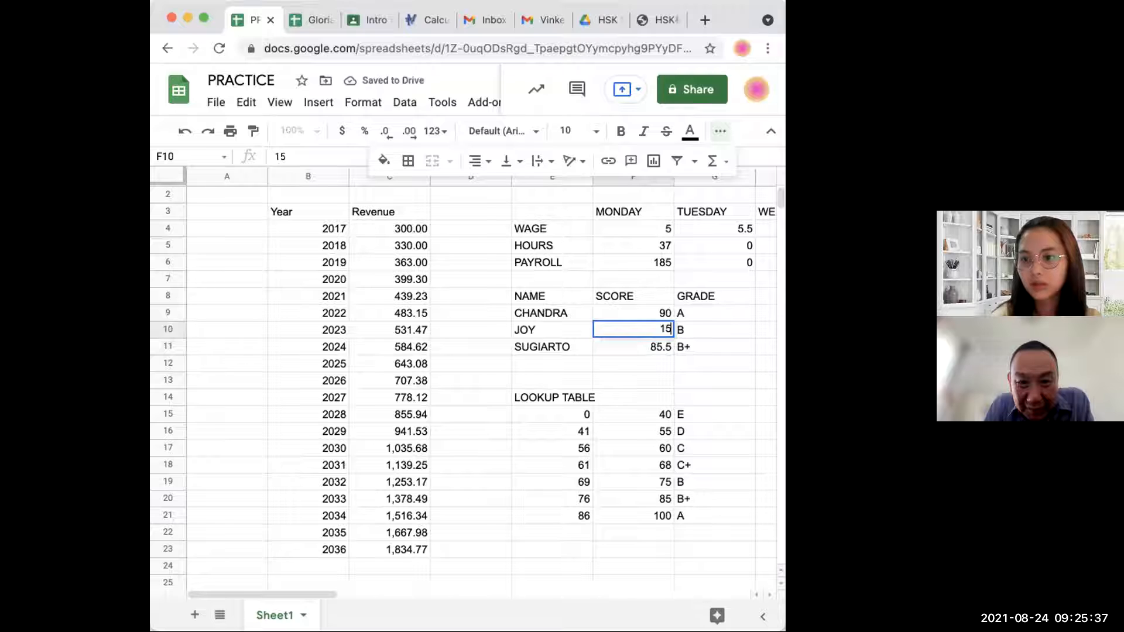
key(Return)
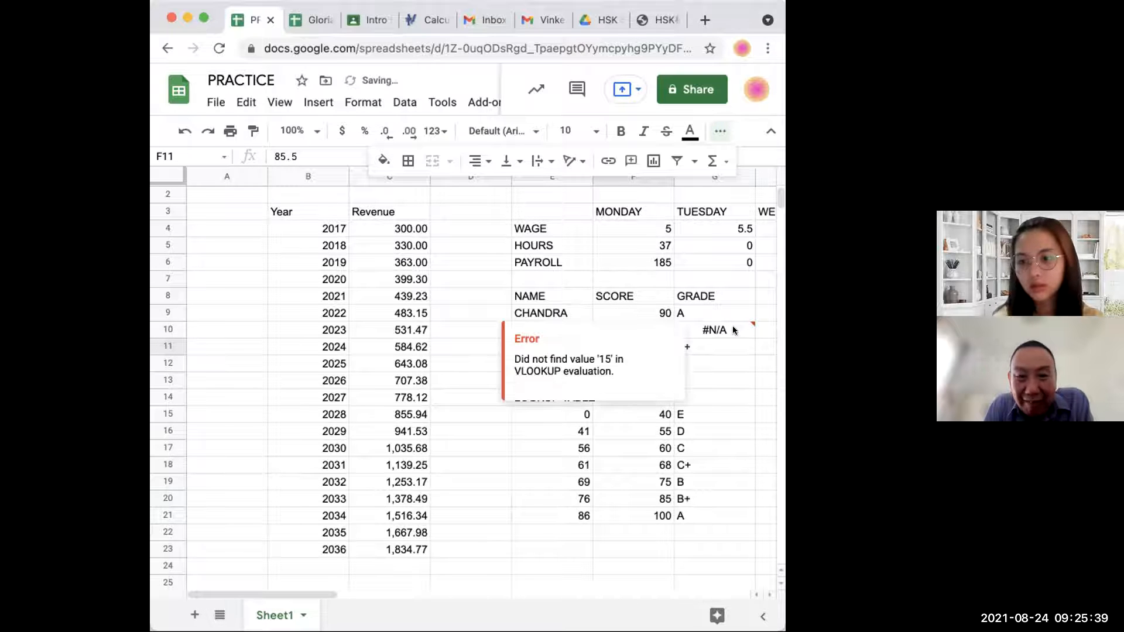
click(730, 359)
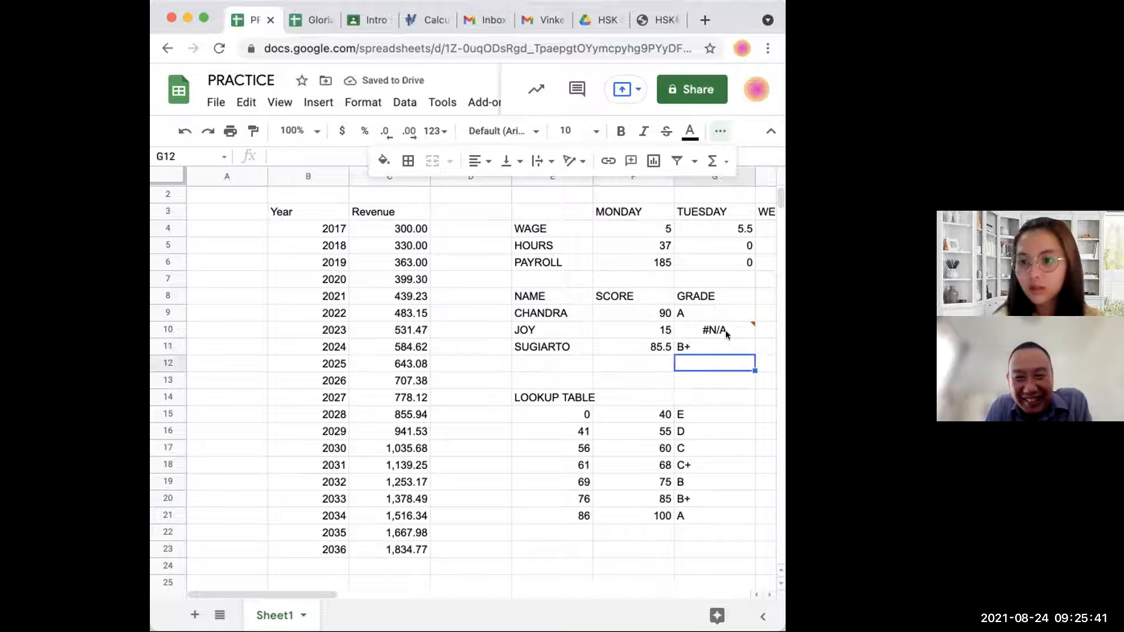
click(726, 332)
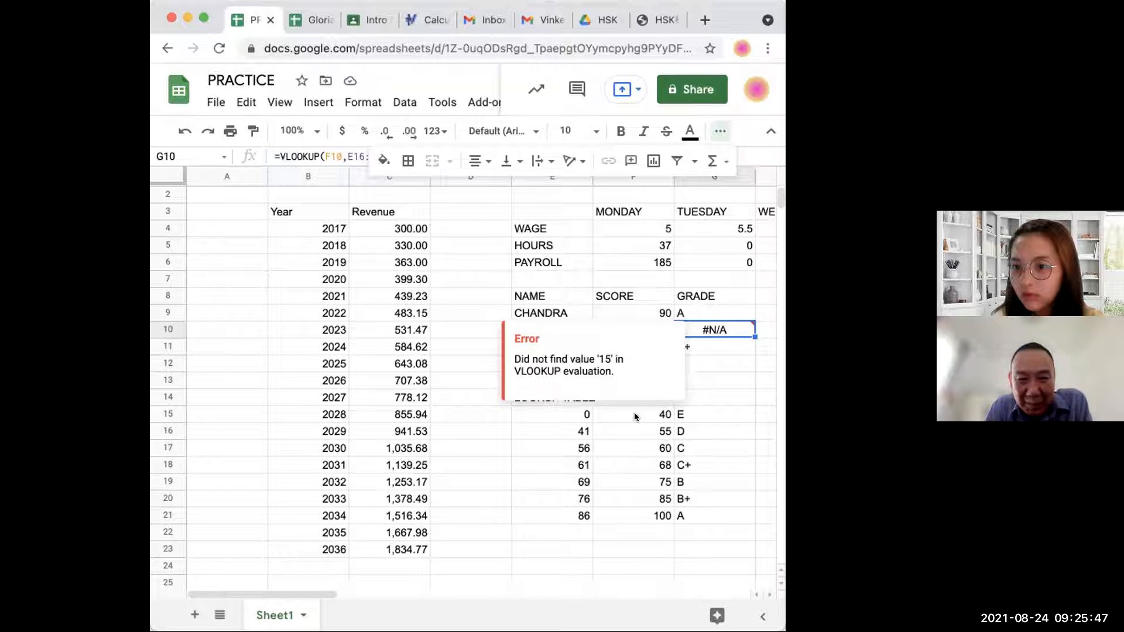
click(719, 446)
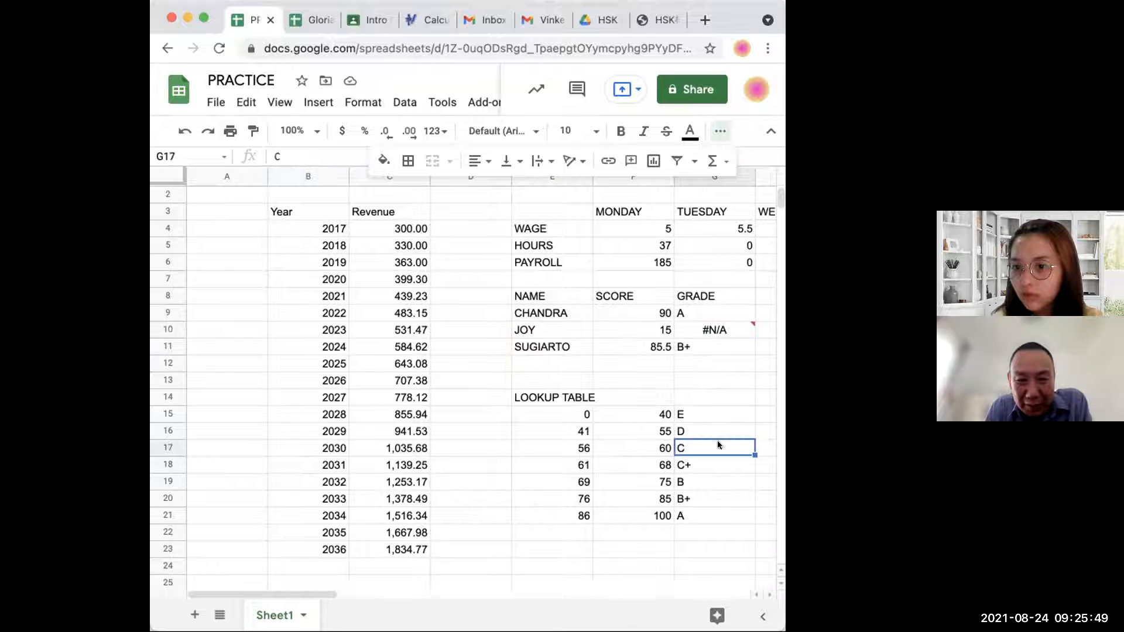
Step: Insert a row above the lookup table's first entry, with 0 in F15 and grade F in G15
click(663, 417)
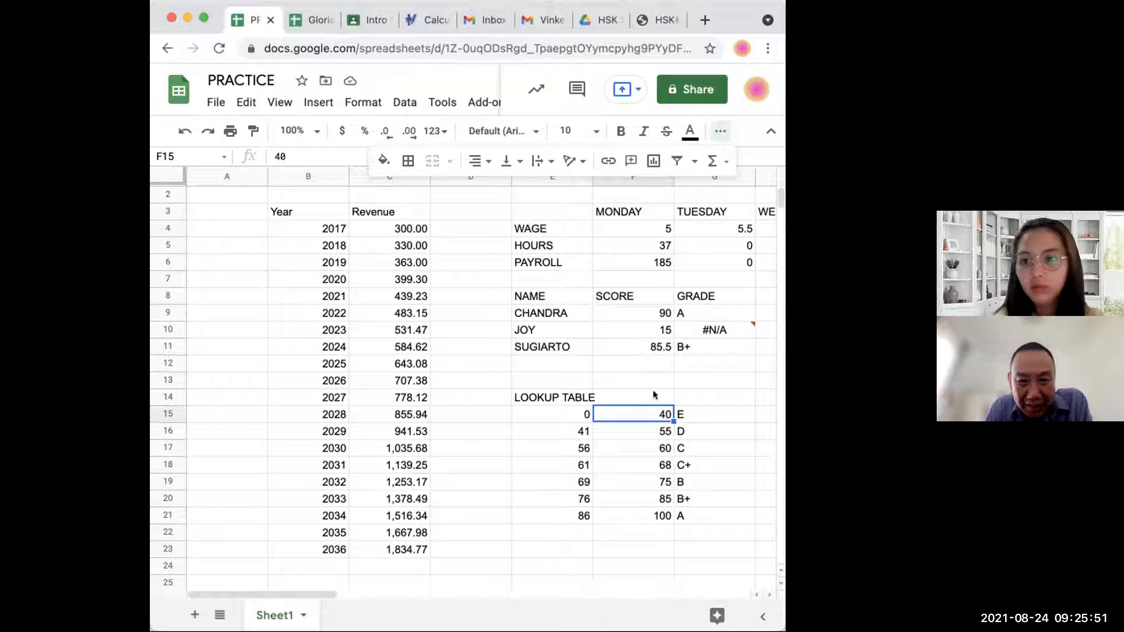
right_click(615, 414)
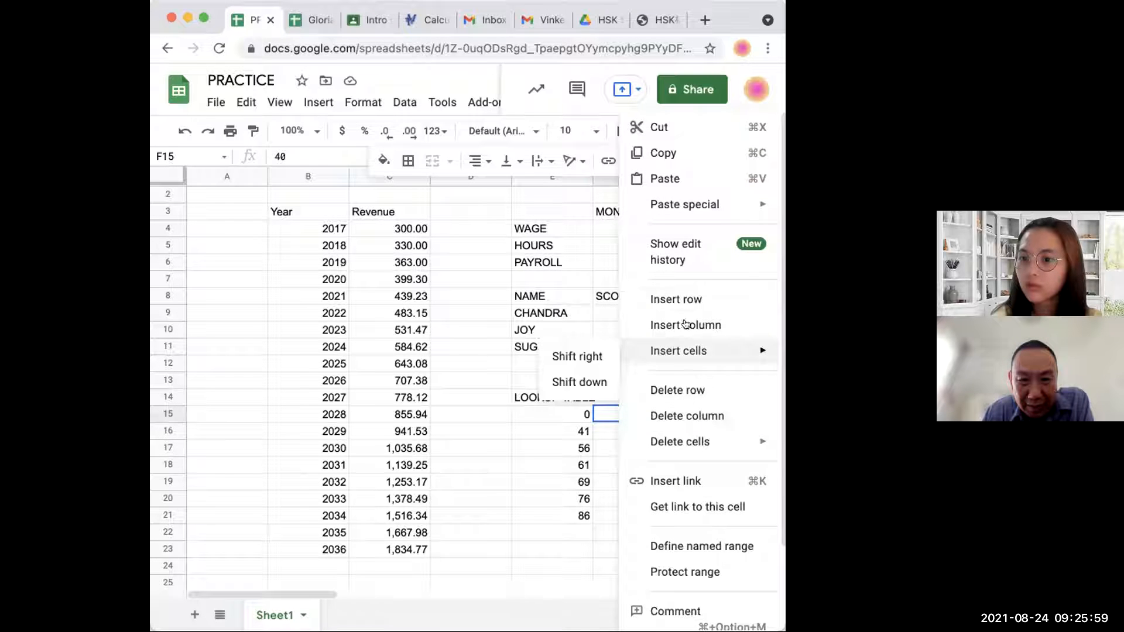
click(678, 299)
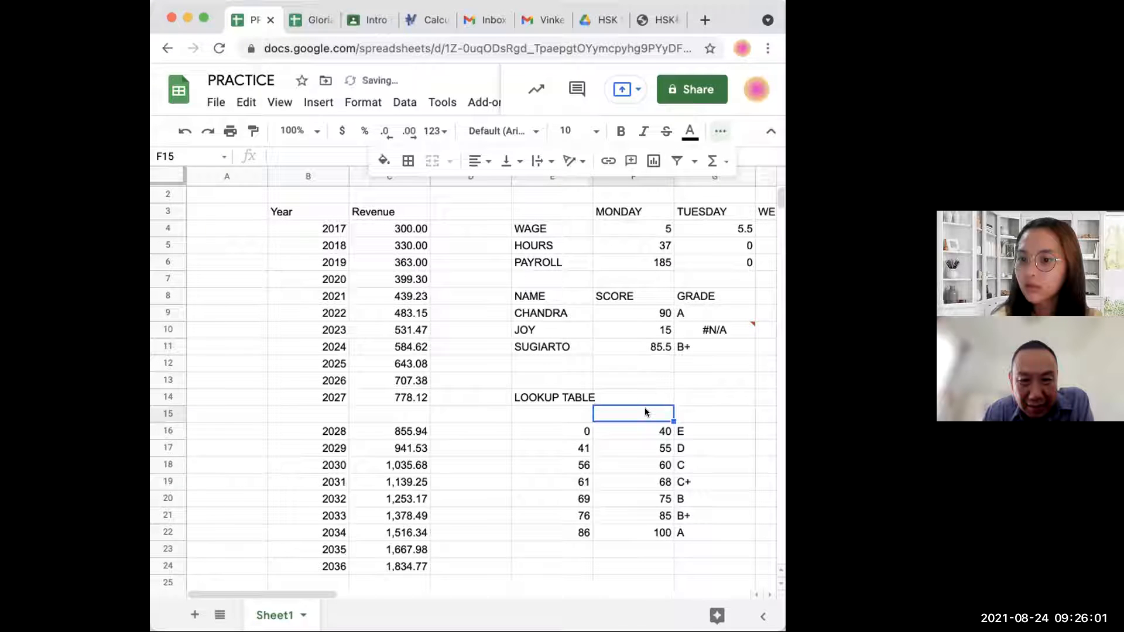
text(0)
click(713, 466)
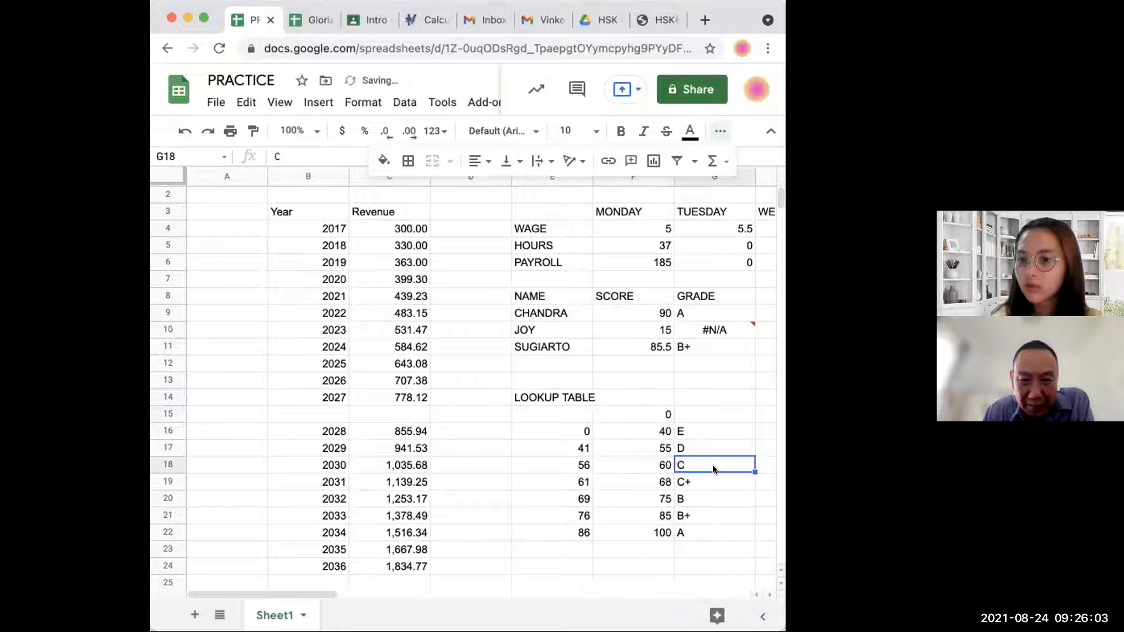
click(696, 415)
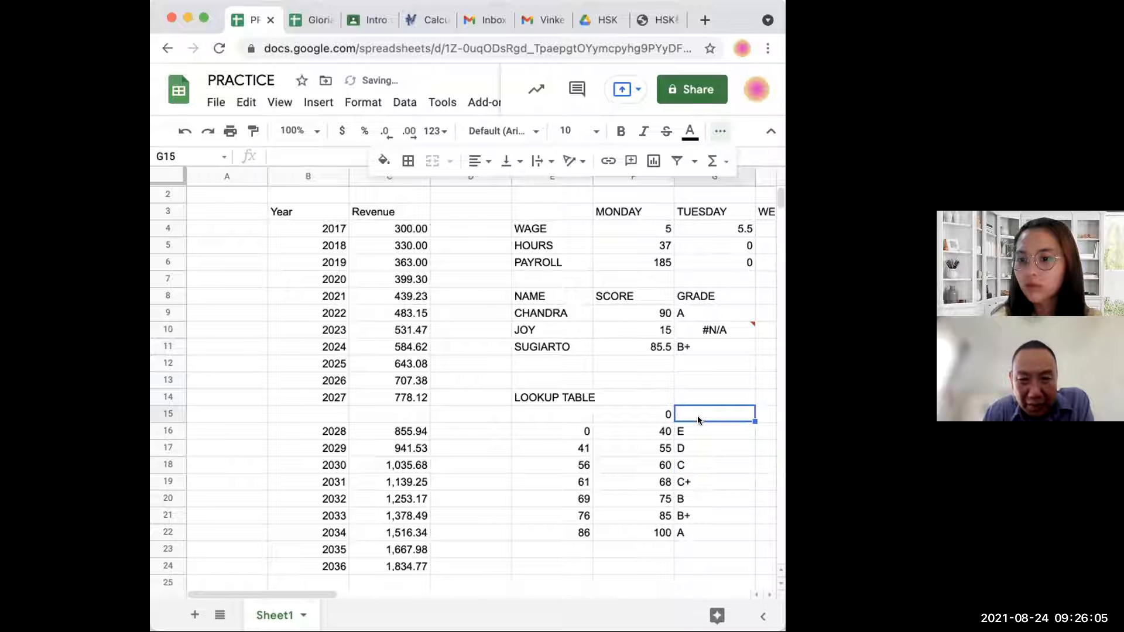
text(F)
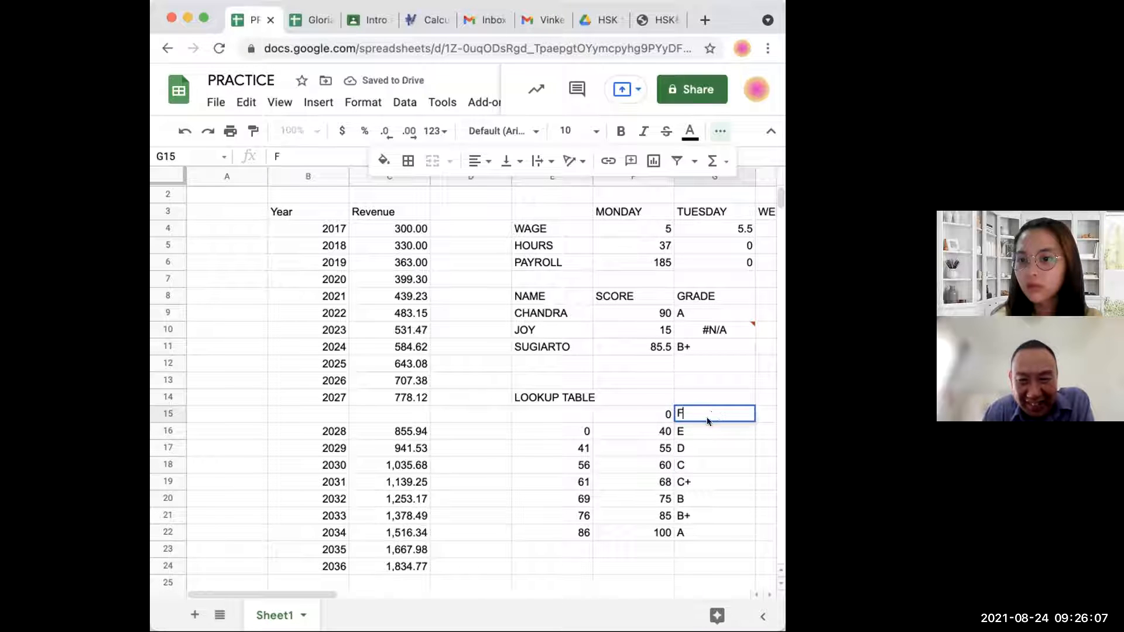
Step: Change the start of the VLOOKUP range in the second student's grade formula in G10 to E15
click(658, 332)
click(697, 329)
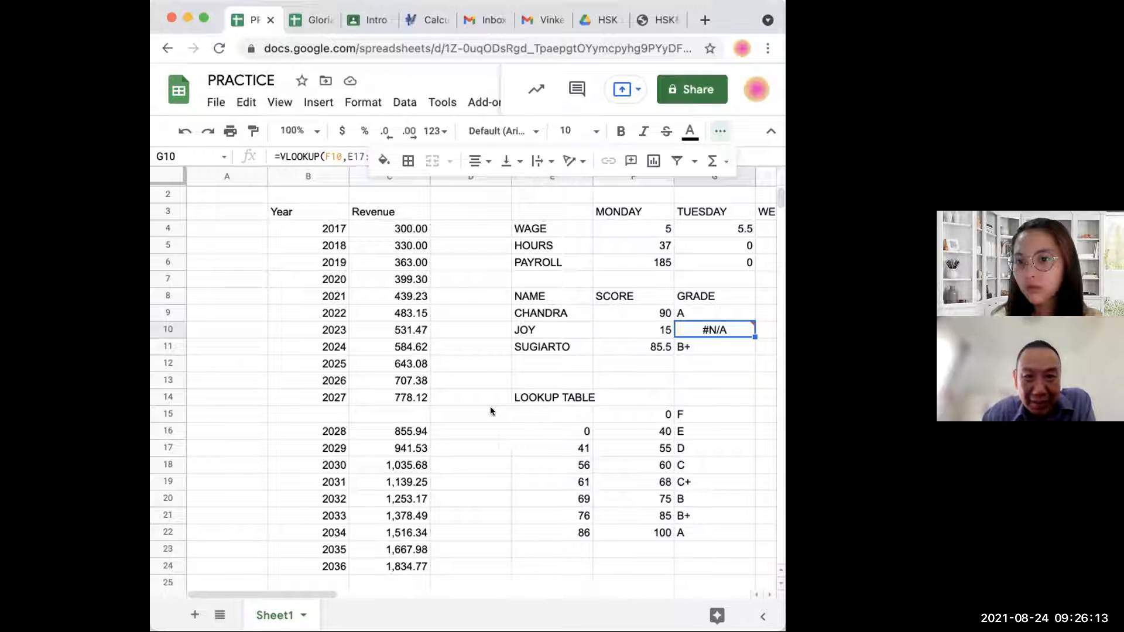
click(359, 156)
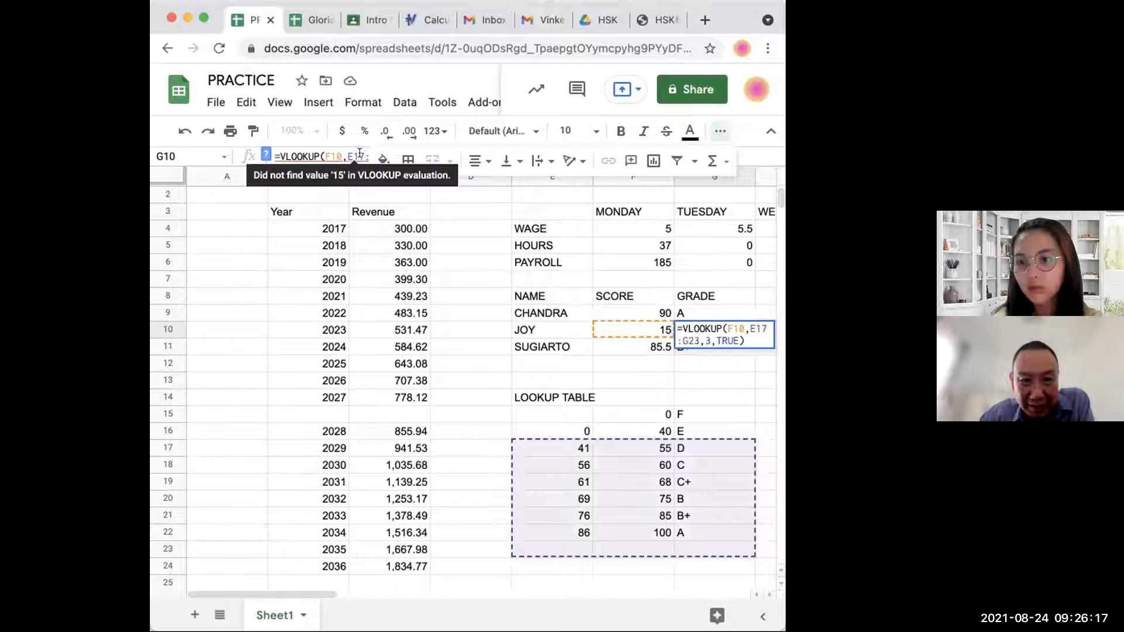
key(BackSpace)
text(5)
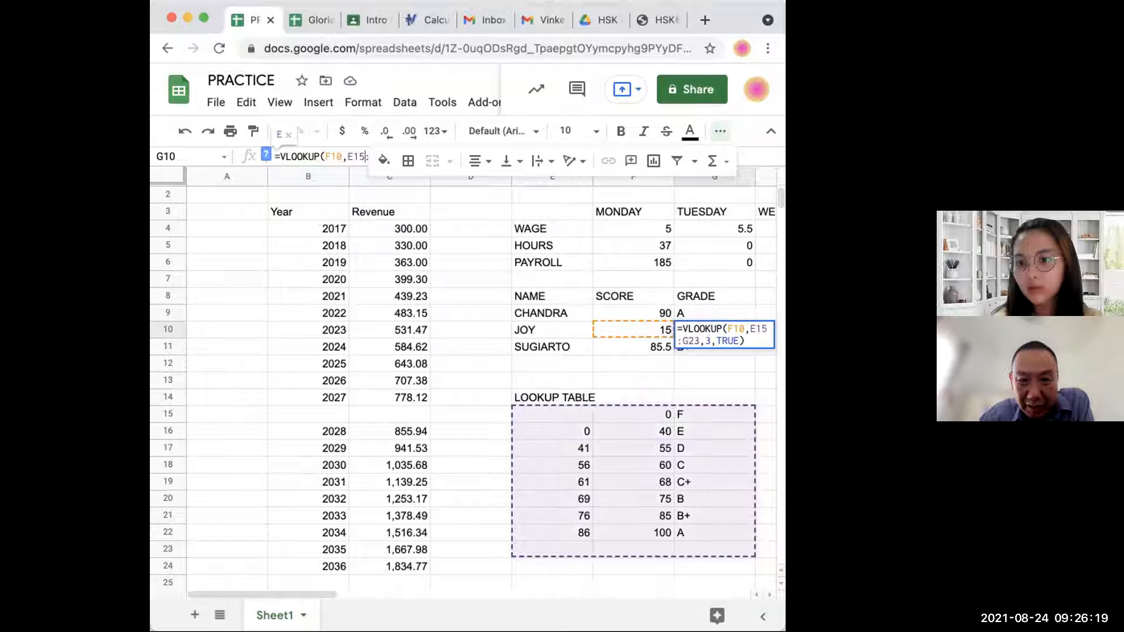
key(Return)
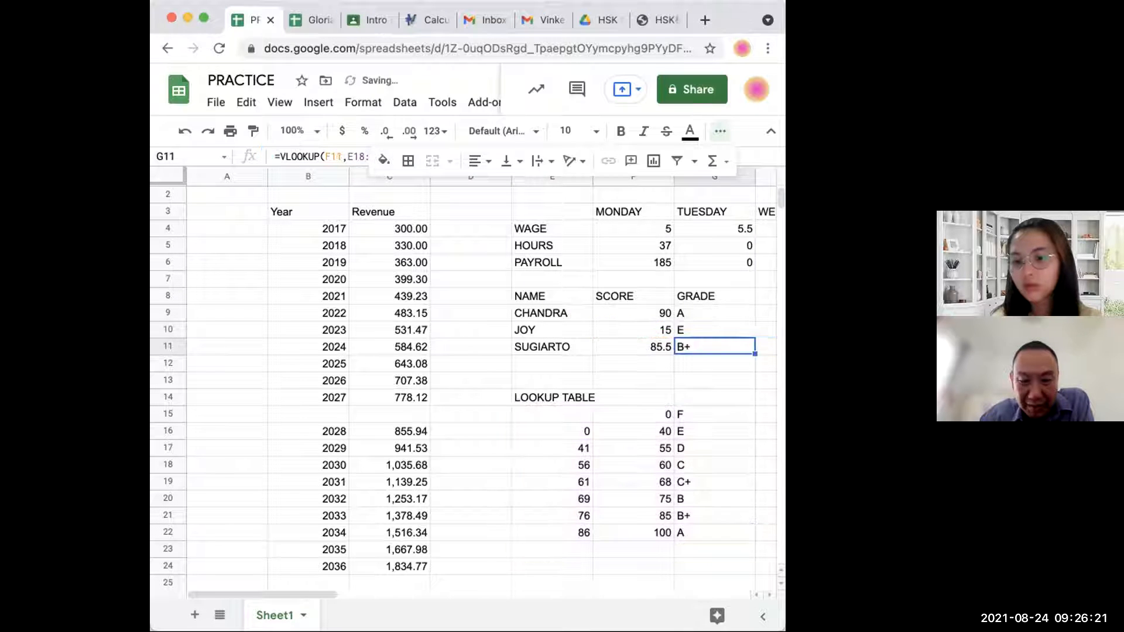
Step: Set the second student's score in F10 to 0 and check the grade in G10 against the lookup table
click(661, 329)
text(0)
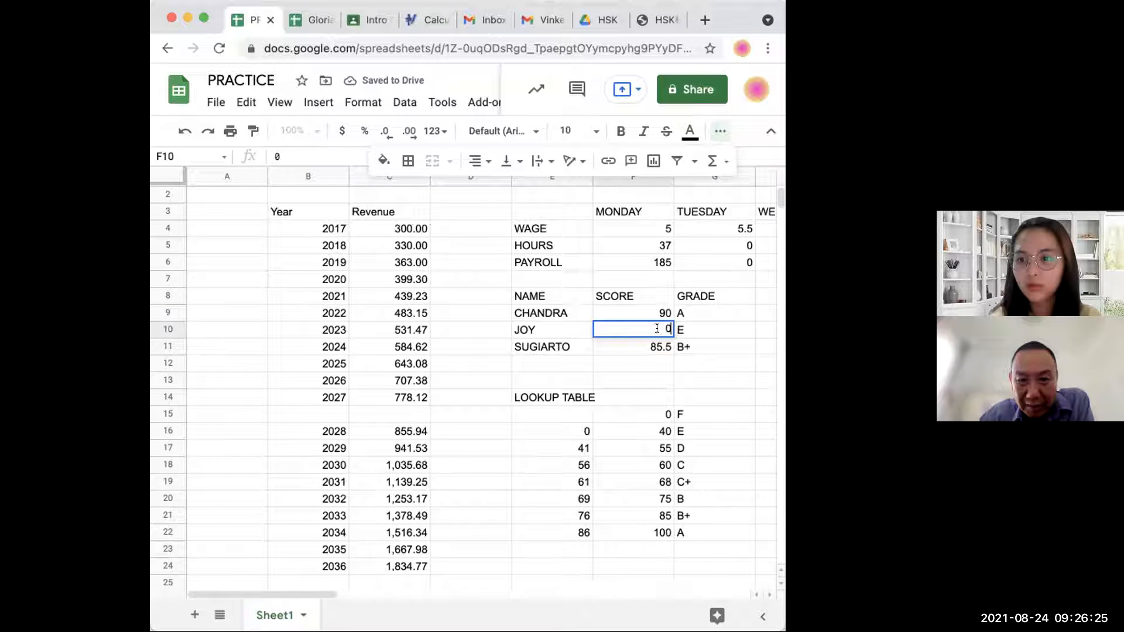
click(710, 389)
click(656, 322)
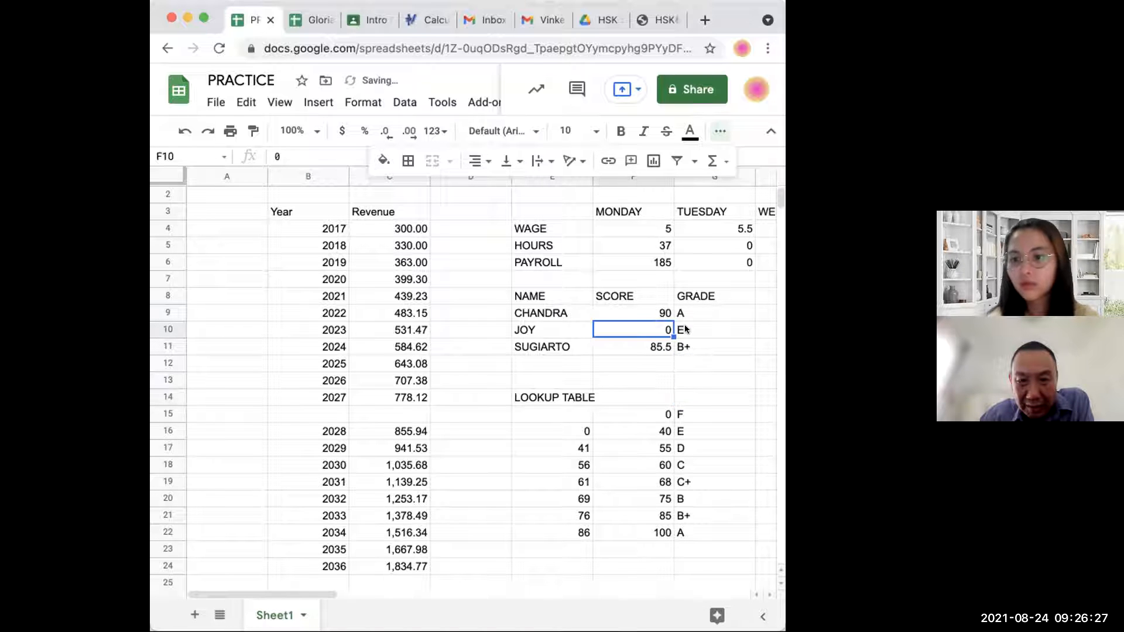
click(687, 329)
click(582, 424)
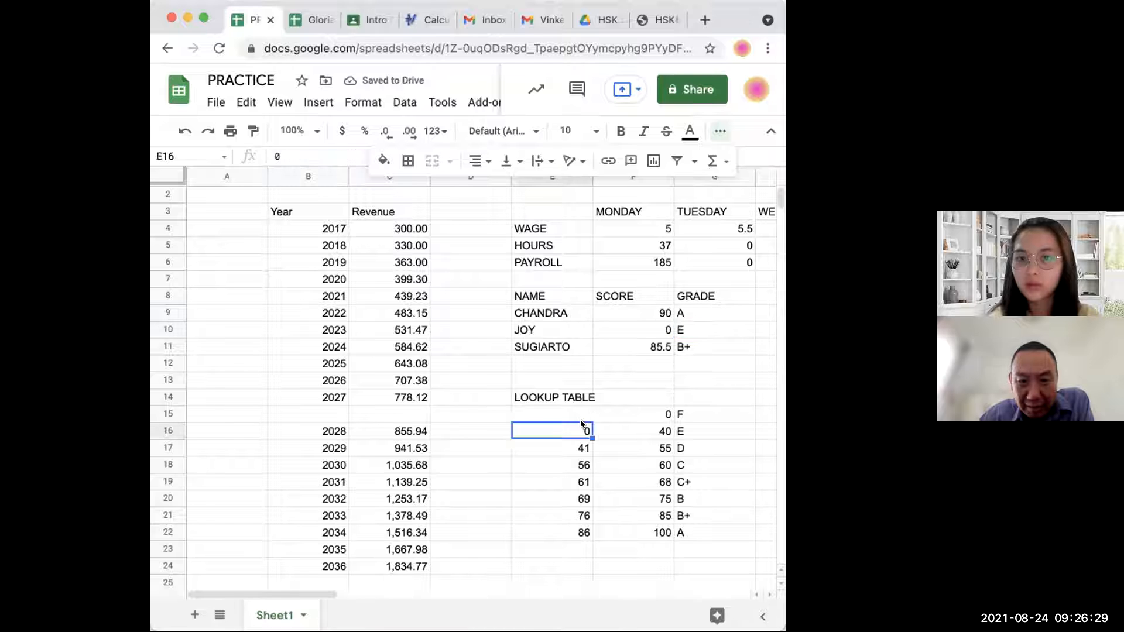
Step: Set the second student's score in F10 to 11.1 and check the grade in G10
click(655, 329)
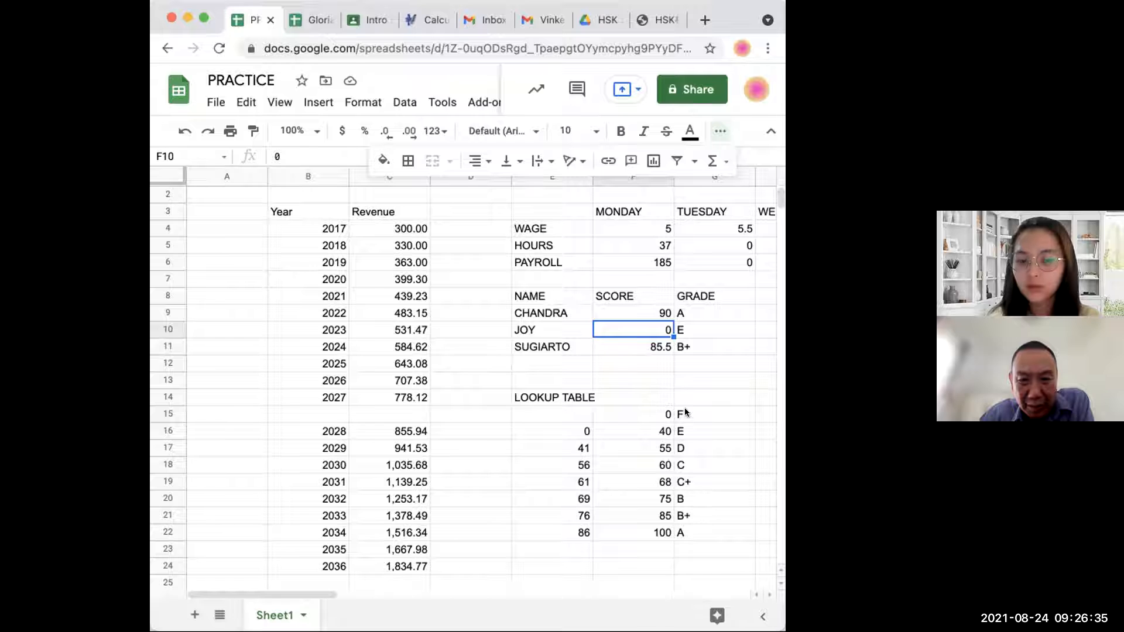
text(11.1)
click(740, 499)
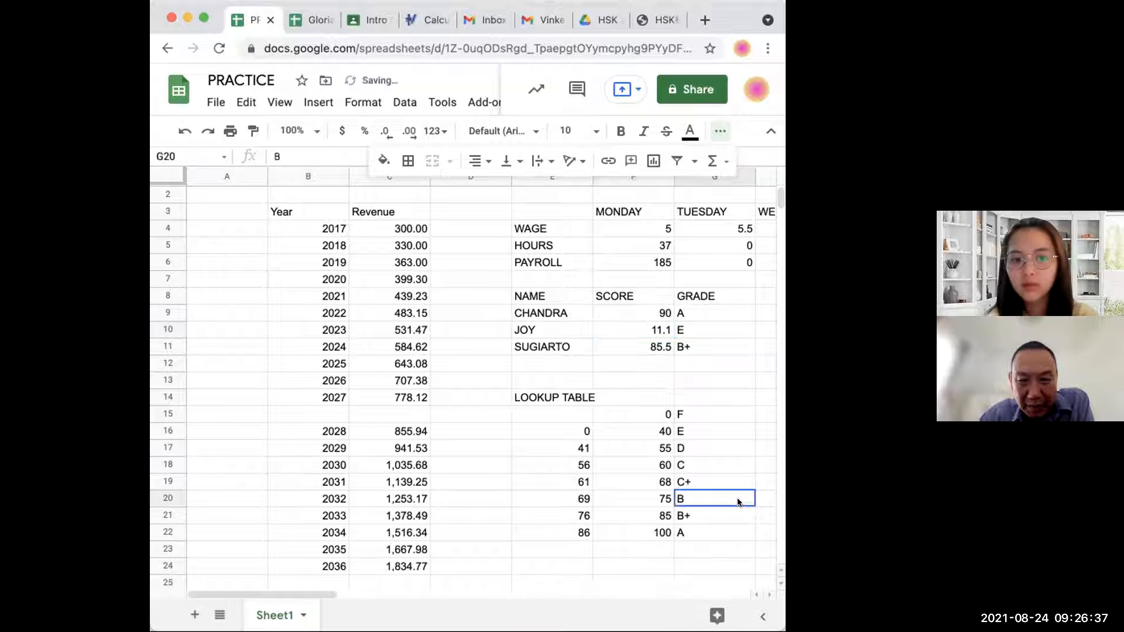
click(659, 326)
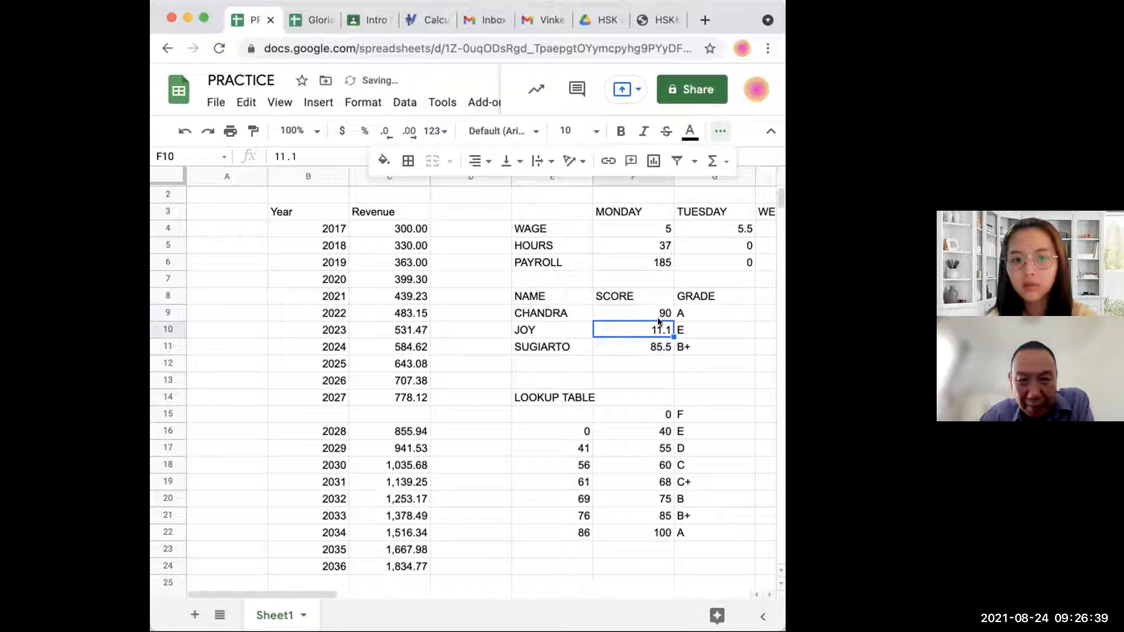
Step: Enter 0 as the lower bound of the F grade in lookup table cell E15
click(578, 410)
text(0)
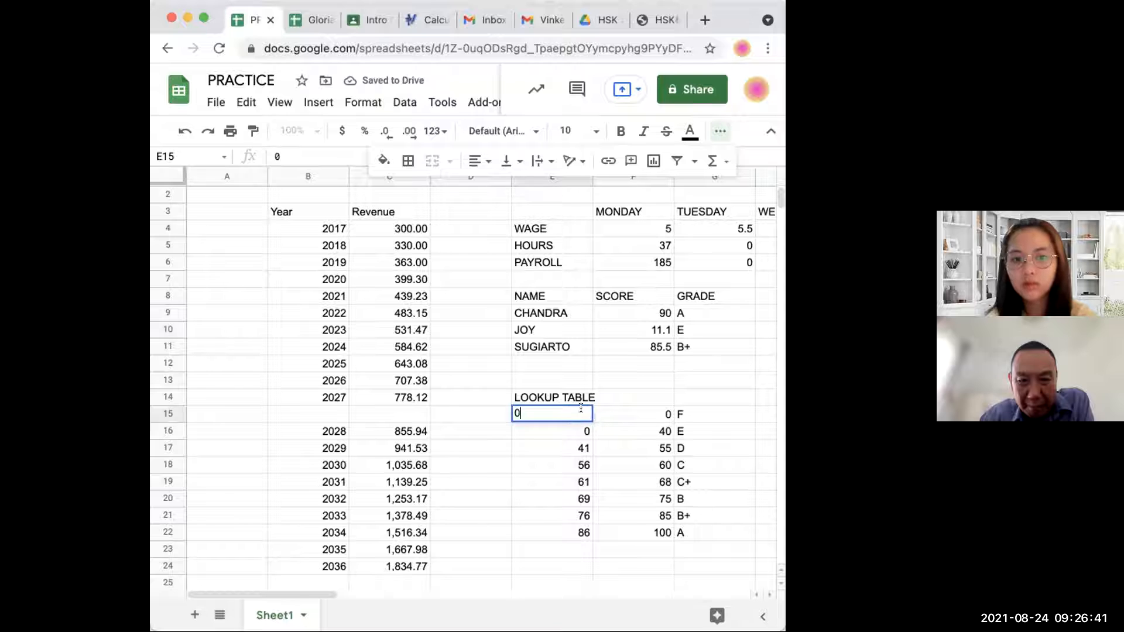
click(691, 414)
Step: Set the second student's score in F10 to 0 with the F grade's lower bound in place
click(657, 326)
text(0)
click(677, 403)
click(651, 328)
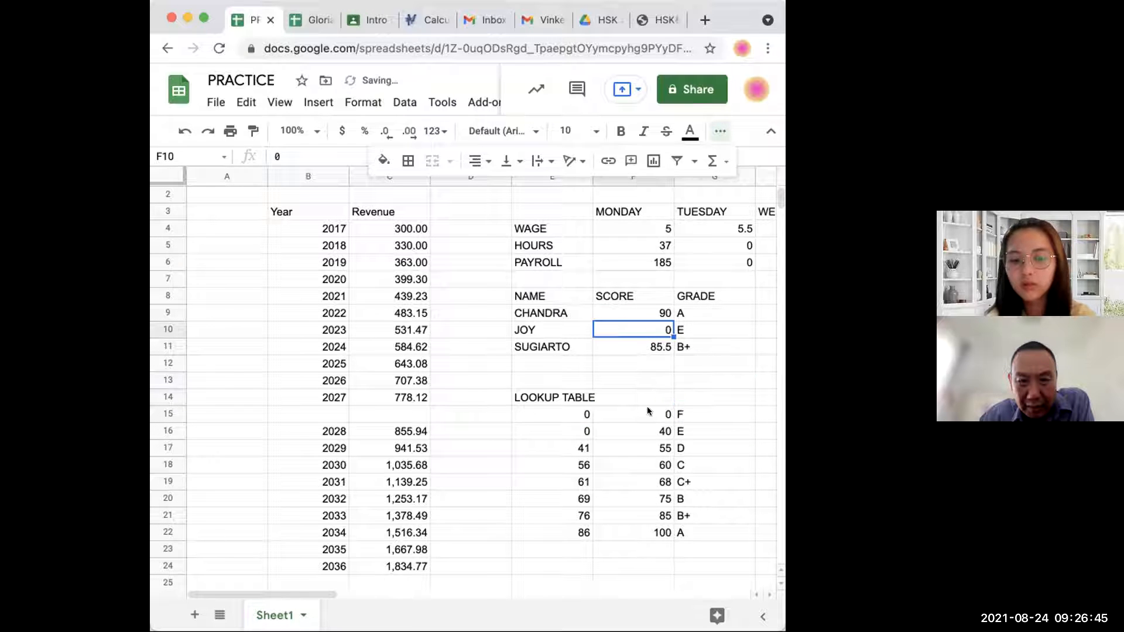
Step: Set the lower bound of the E grade in lookup table cell E16 to 1 and check the second student's grade
click(577, 432)
text(1)
click(734, 382)
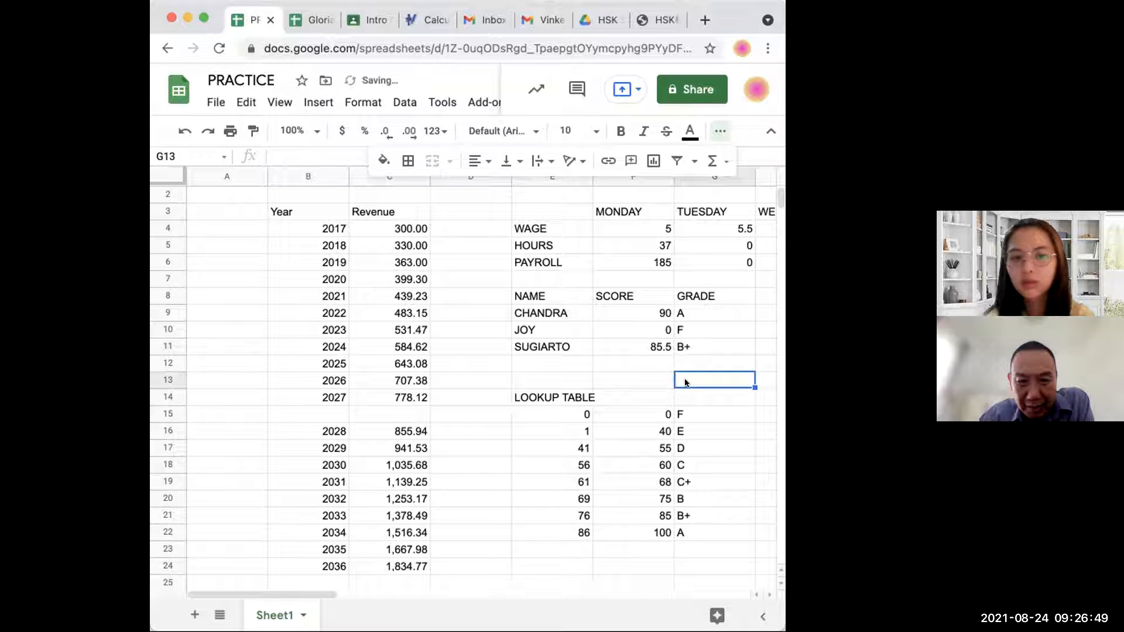
click(655, 432)
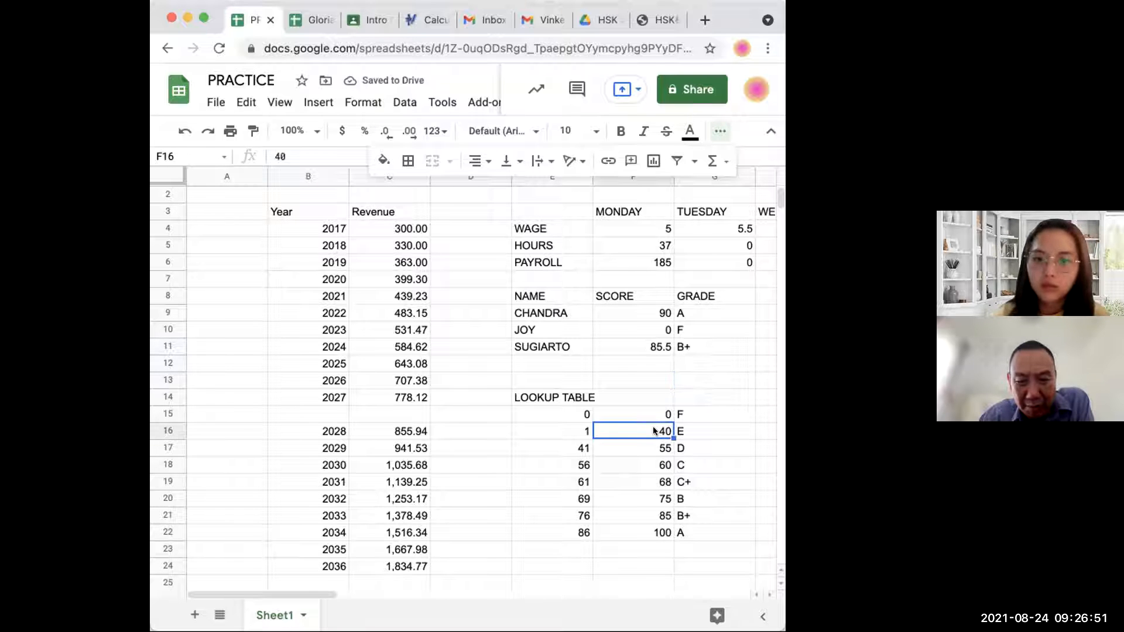
click(589, 432)
click(647, 326)
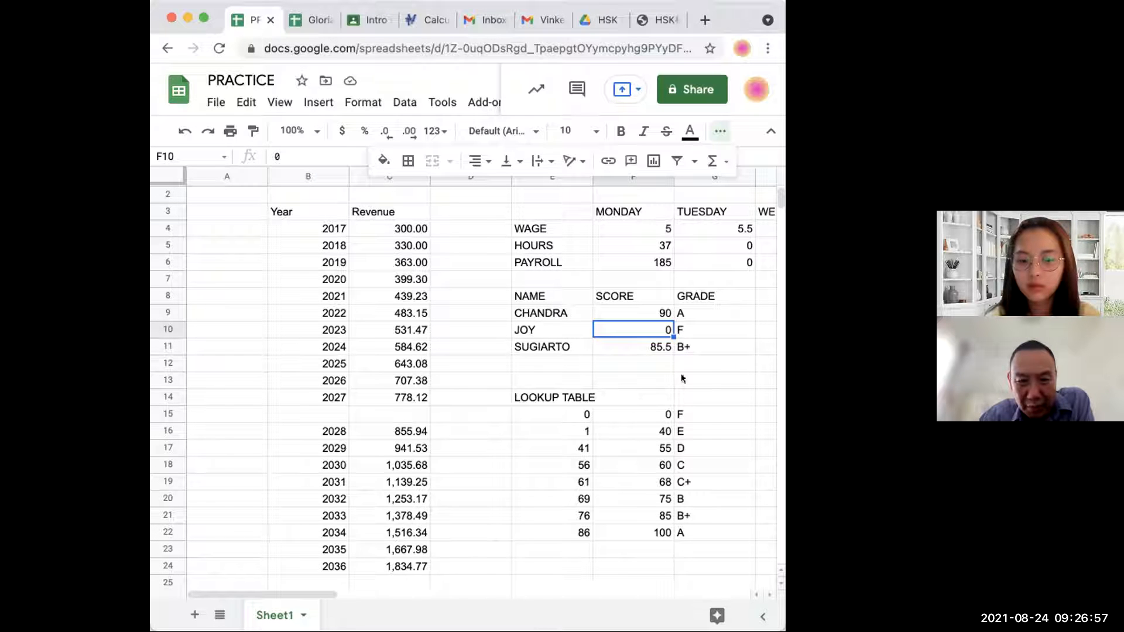
Step: Set the lower bound of the E grade in lookup table cell E16 to 15
click(585, 431)
text(15)
click(719, 446)
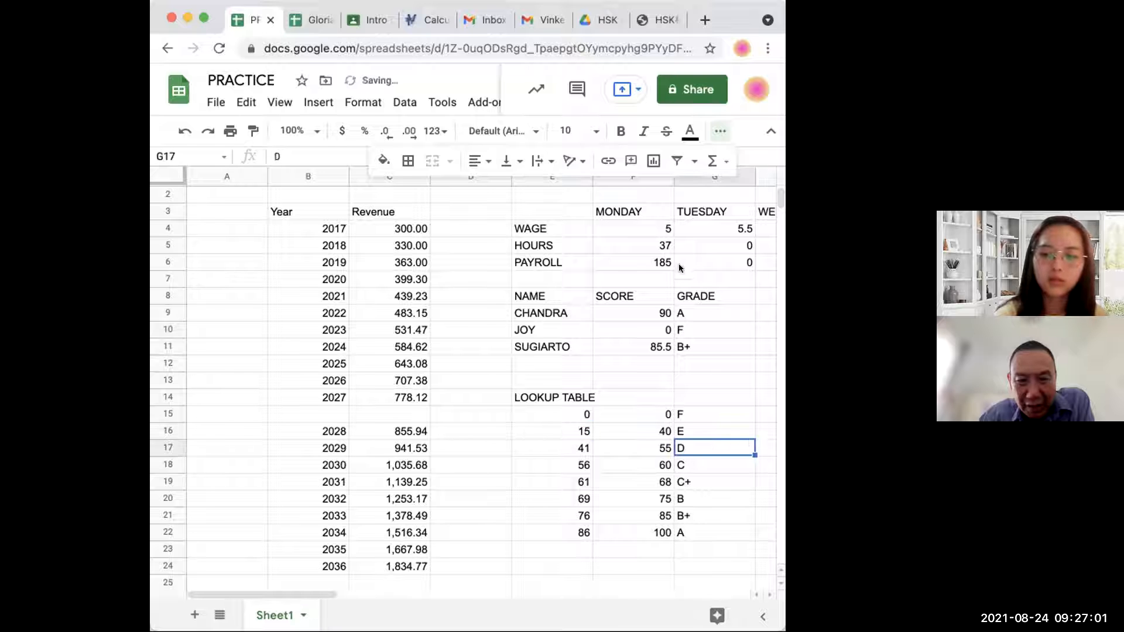
Step: Test the second student's score in F10 with 7 and with 10 against the F grade band
click(664, 328)
text(17)
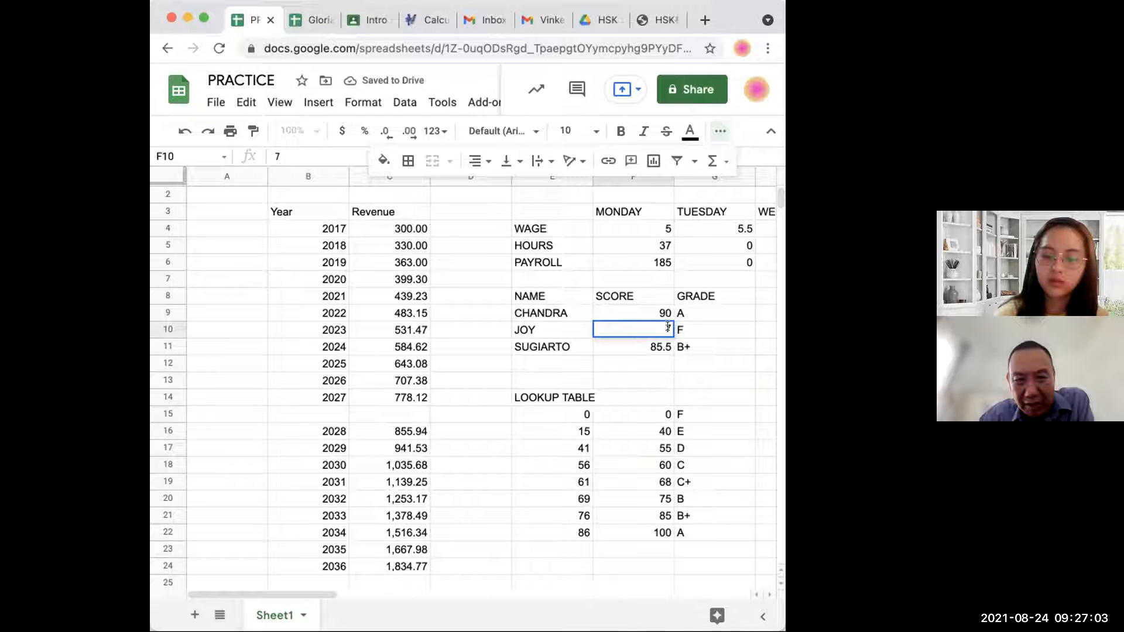
drag(715, 346, 720, 359)
click(660, 328)
text(10)
click(724, 386)
Step: Set the second student's score in F10 to 16 and check the grade in G10
click(660, 322)
text(16)
click(697, 397)
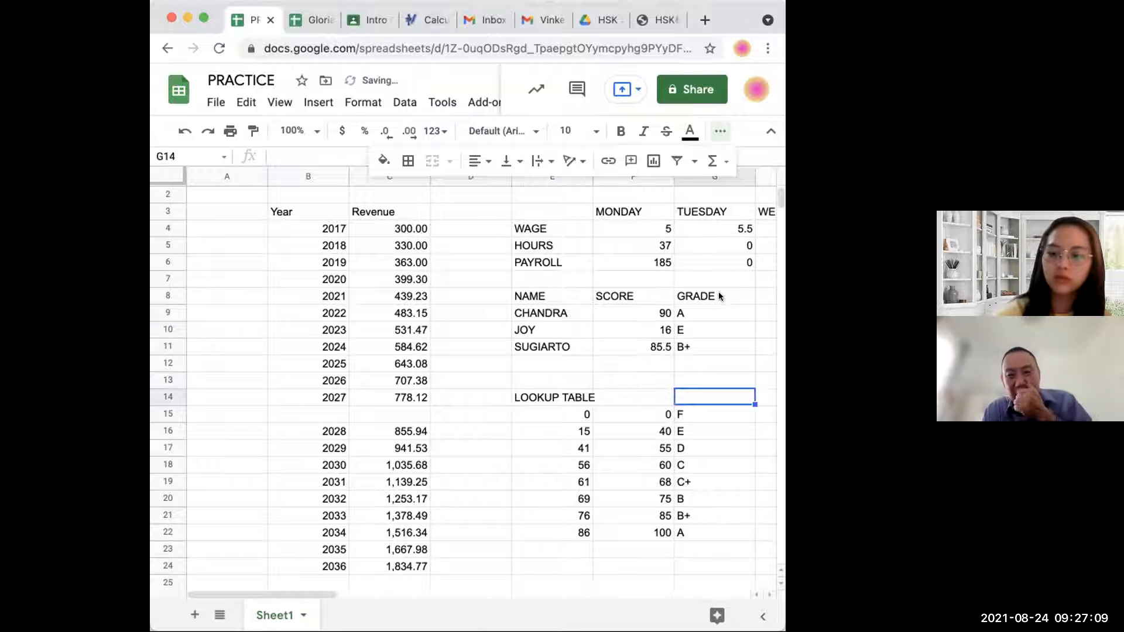
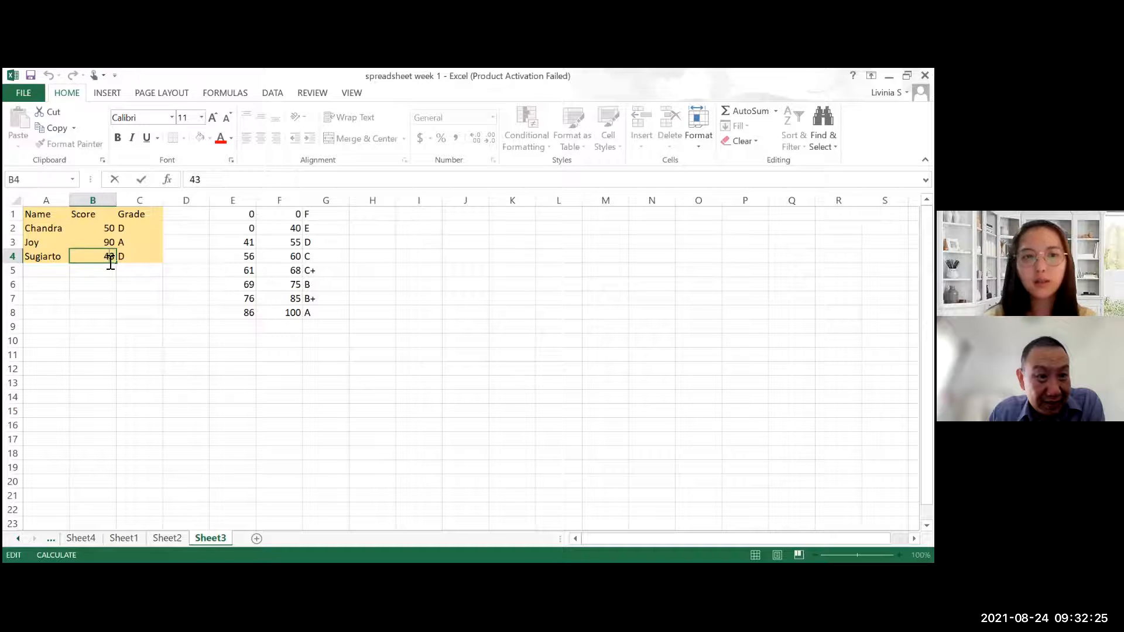
Step: Set the third student's score in B4 of the "spreadsheet week 1" Excel workbook to 28
key(BackSpace)
key(BackSpace)
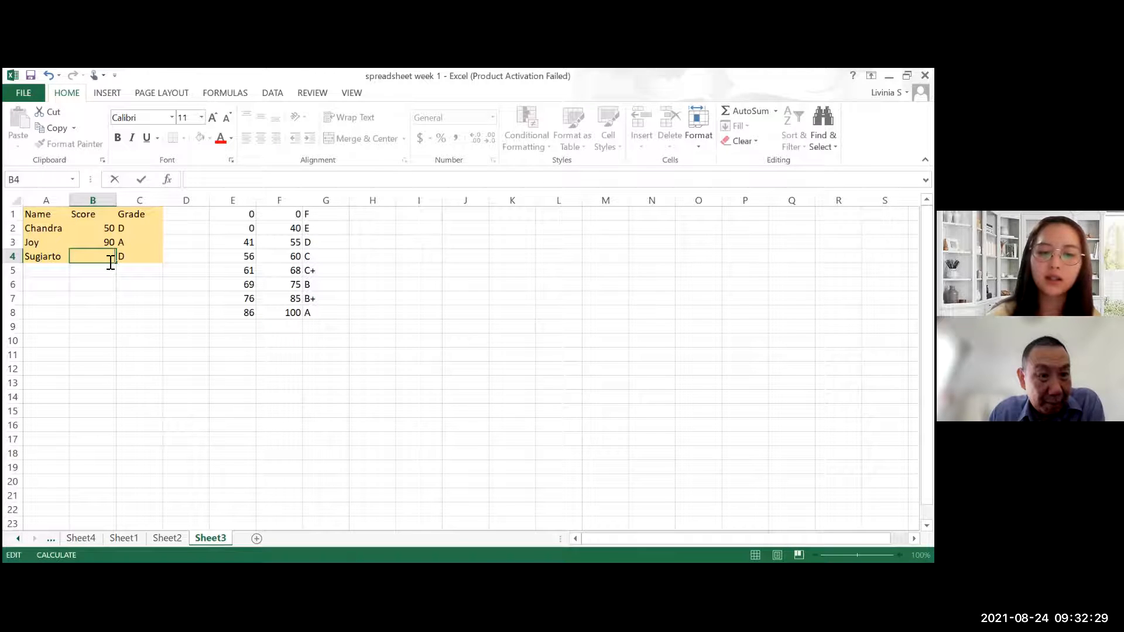
text(28)
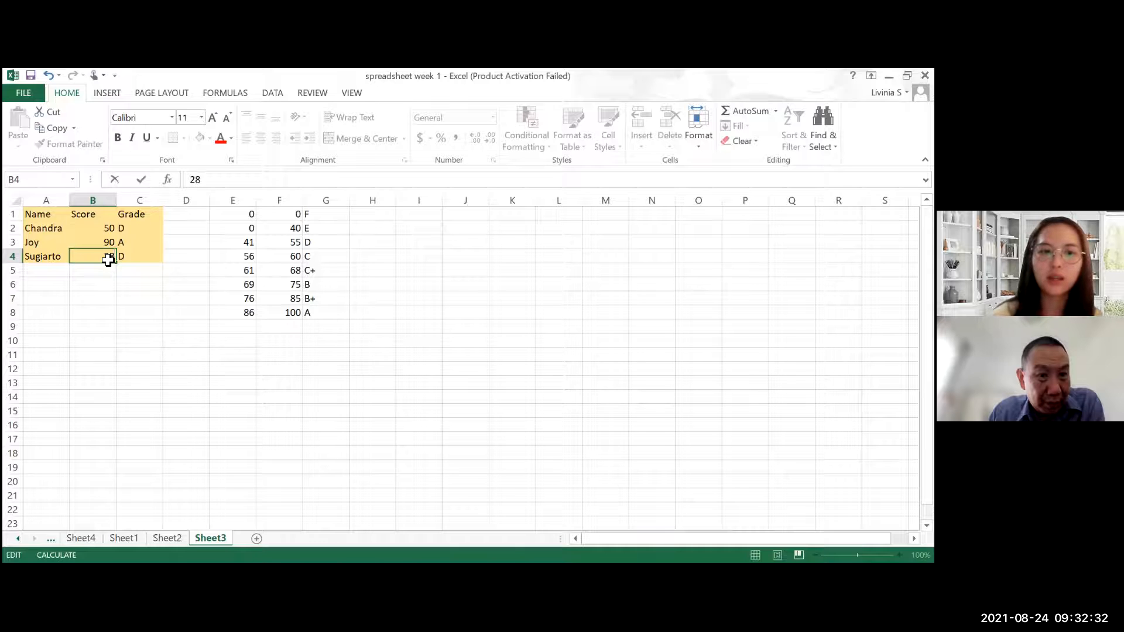
key(Return)
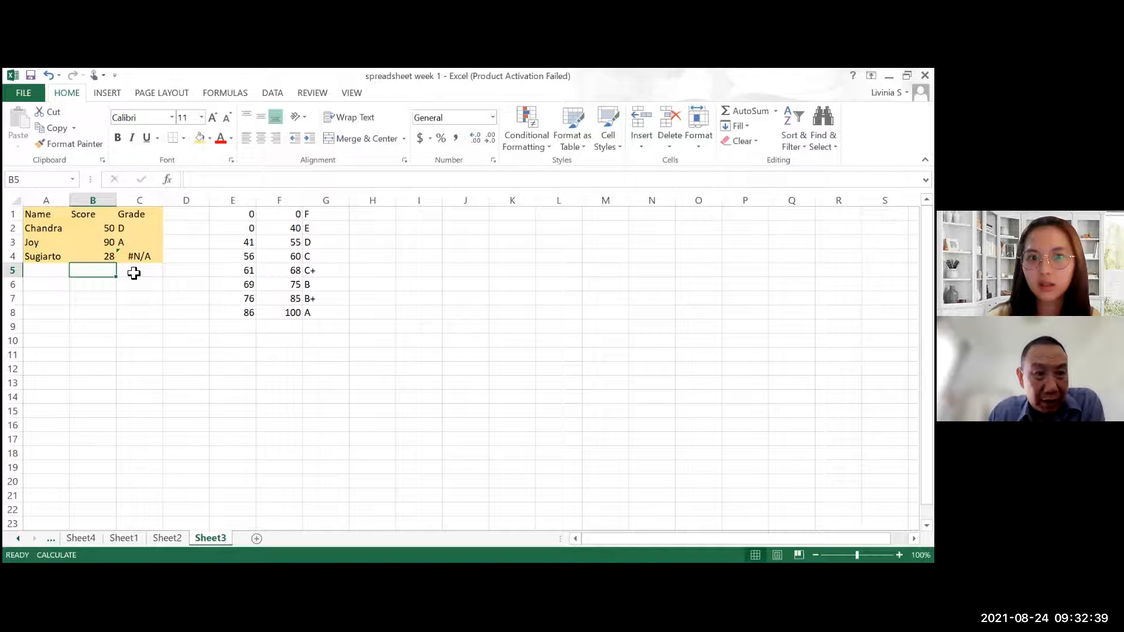
Step: Set the lower bound of the E grade in lookup table cell E2 to 15
click(233, 230)
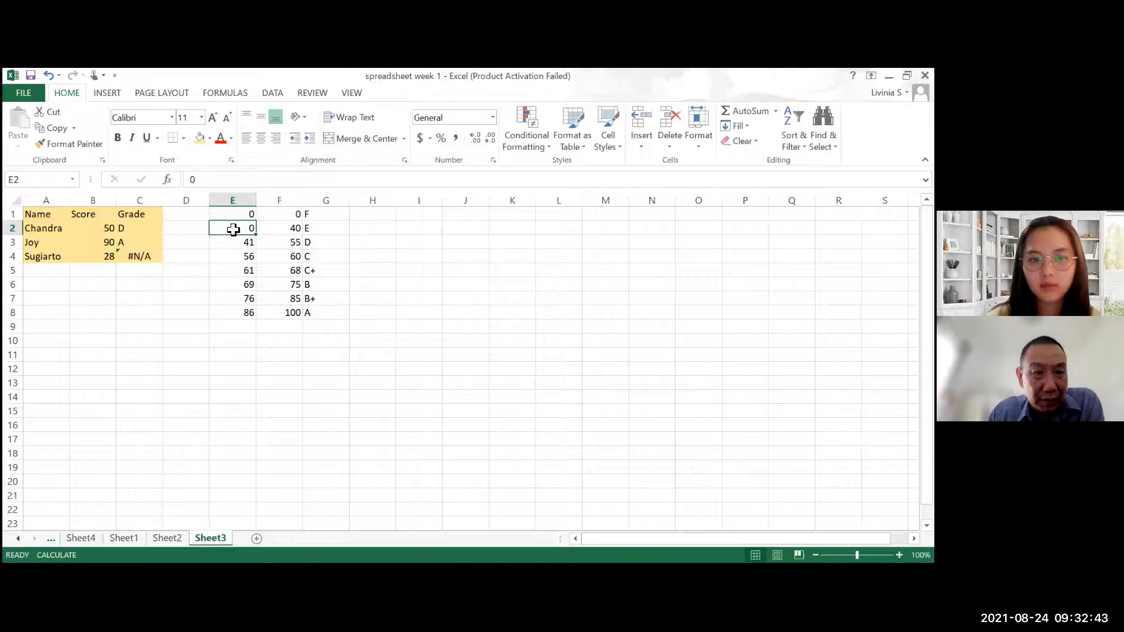
text(15)
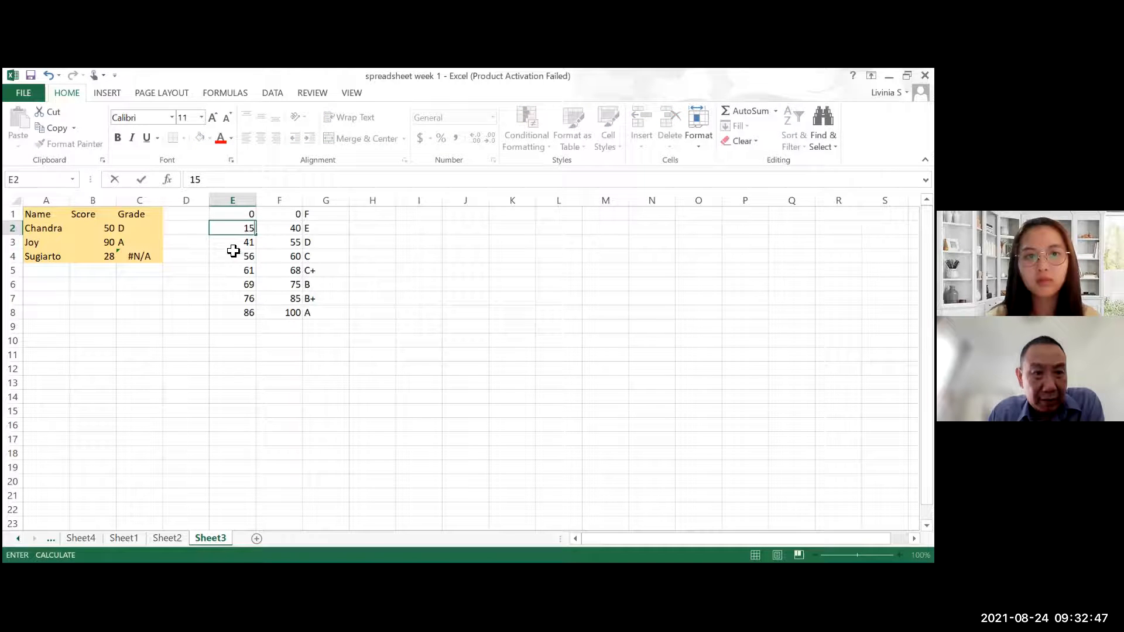
key(Return)
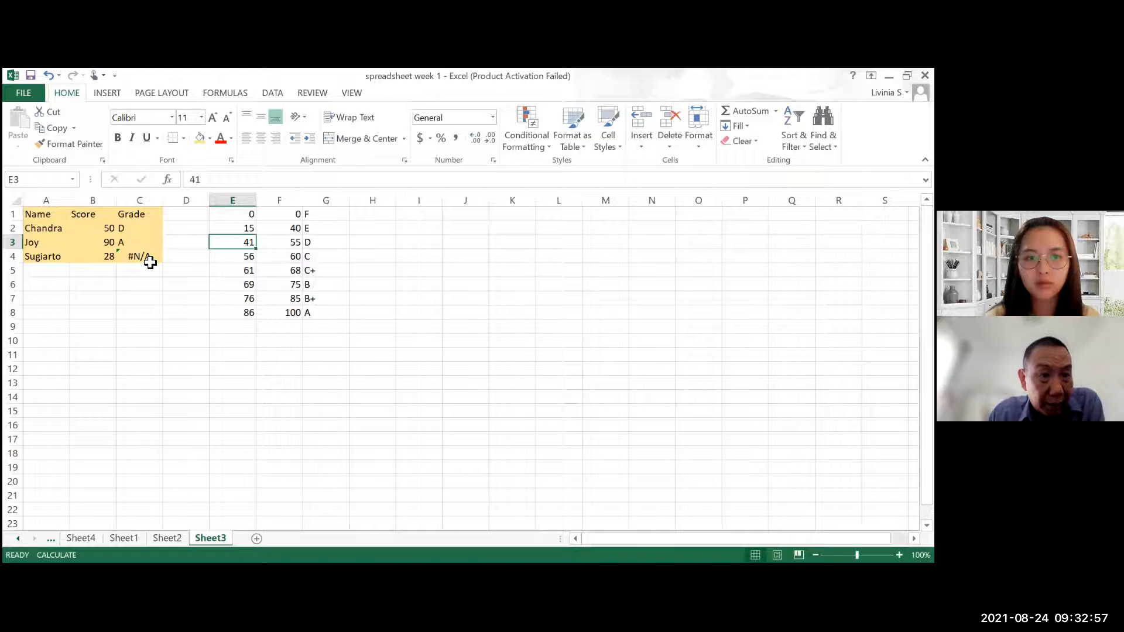
Step: Correct the VLOOKUP table range in C4 to E1:G10 so that it starts at the first row of the lookup table
click(150, 263)
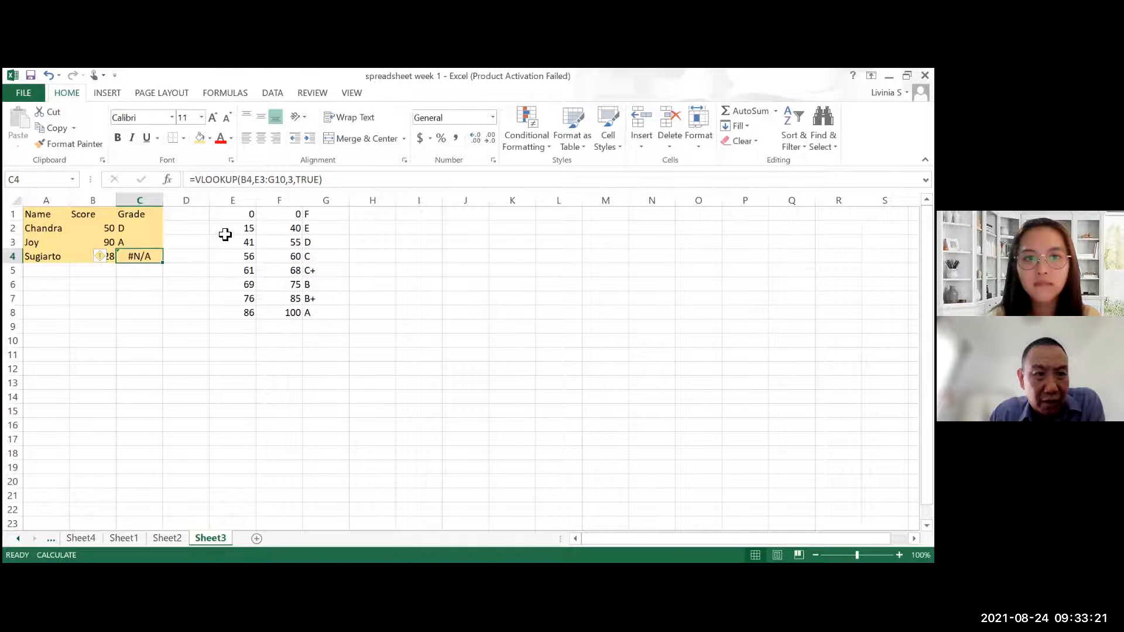
click(266, 181)
click(264, 183)
key(BackSpace)
text(1)
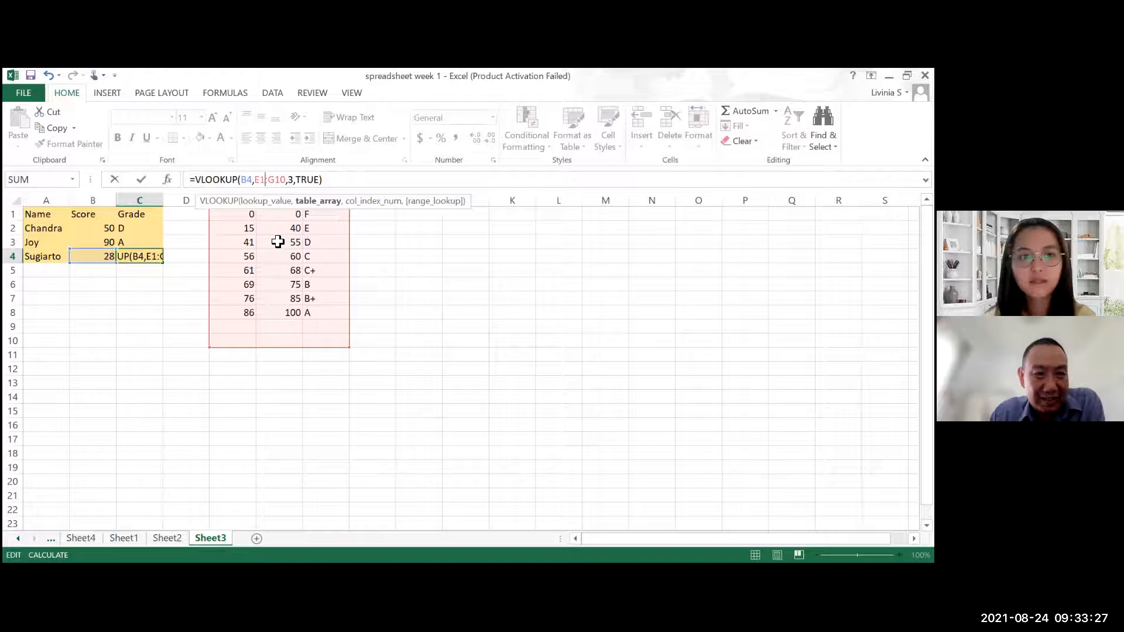
key(Return)
click(145, 255)
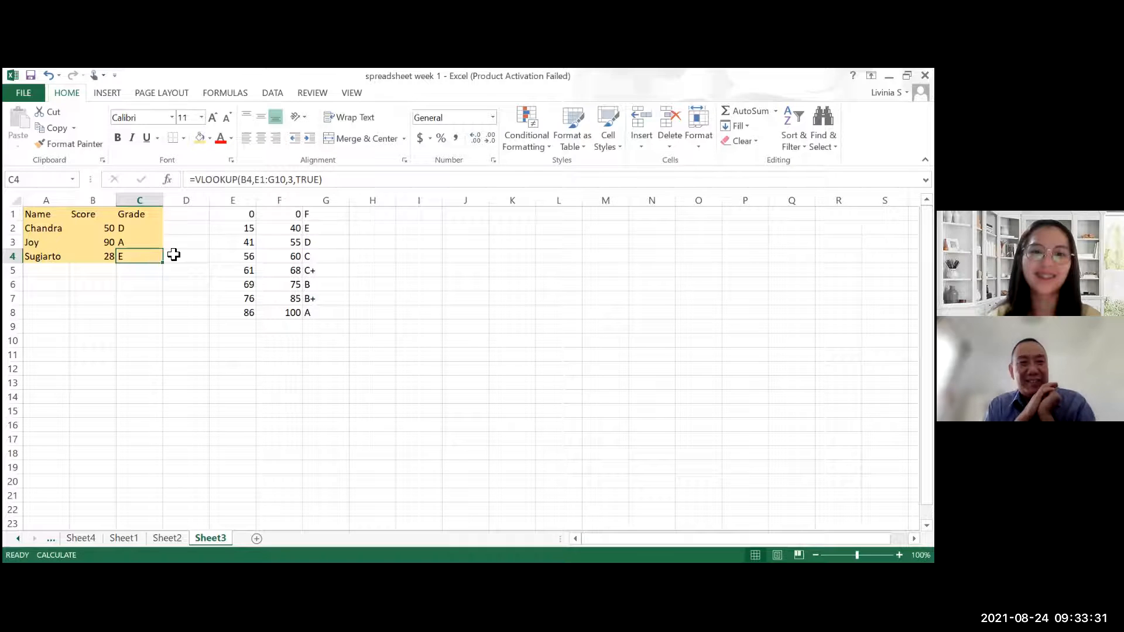
Step: Set the third student's score in B4 to 2 and check the grade in C4
key(Left)
double_click(108, 261)
double_click(109, 262)
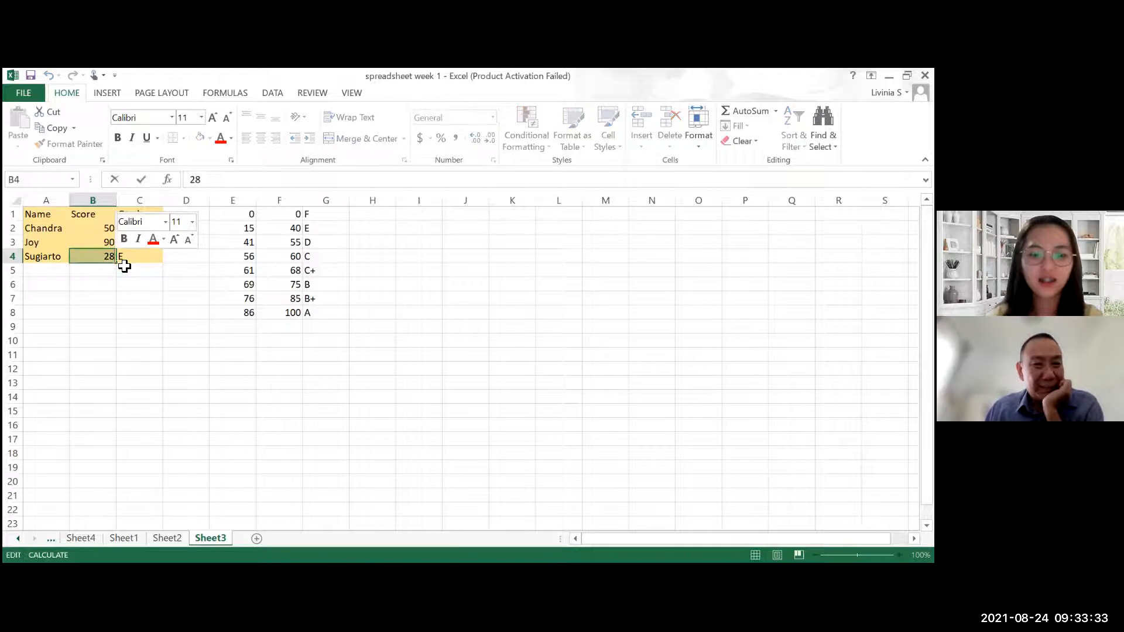
text(2)
key(Return)
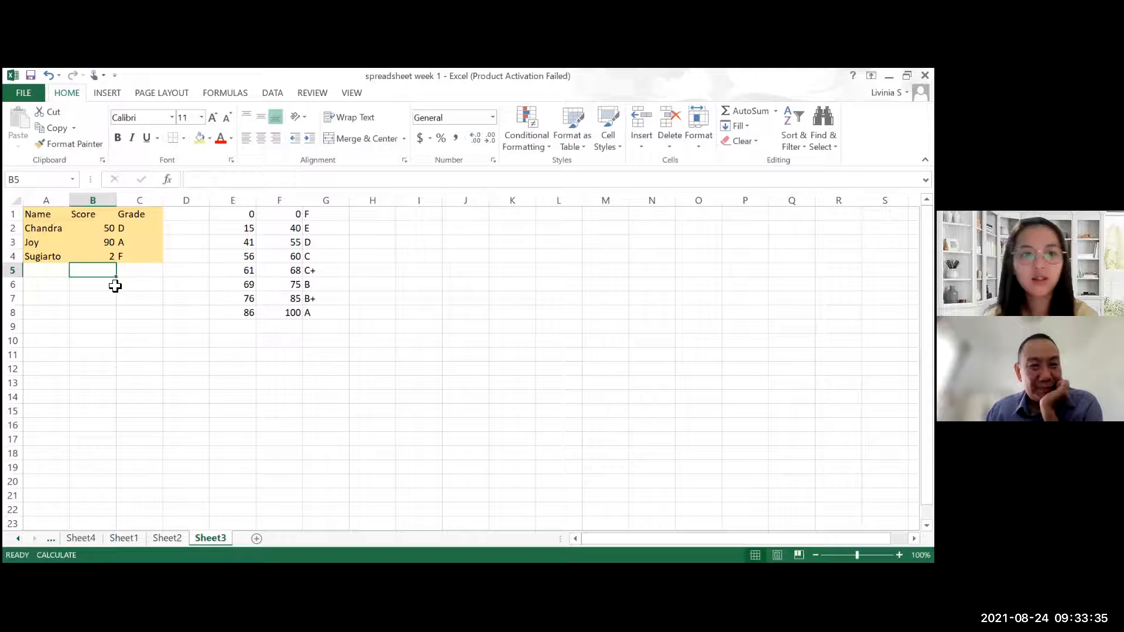
click(182, 270)
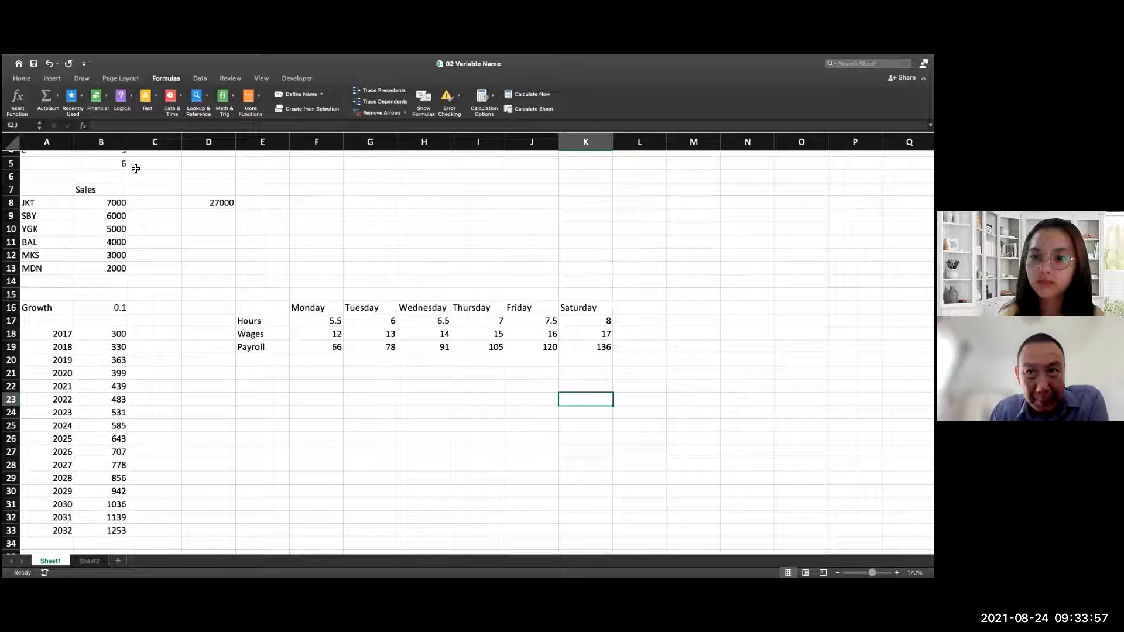
Step: Switch to the Book3 workbook and sort the lookup table A8:C12 in ascending order of its lower bounds
key(ctrl+Right)
click(126, 189)
drag(60, 238, 139, 283)
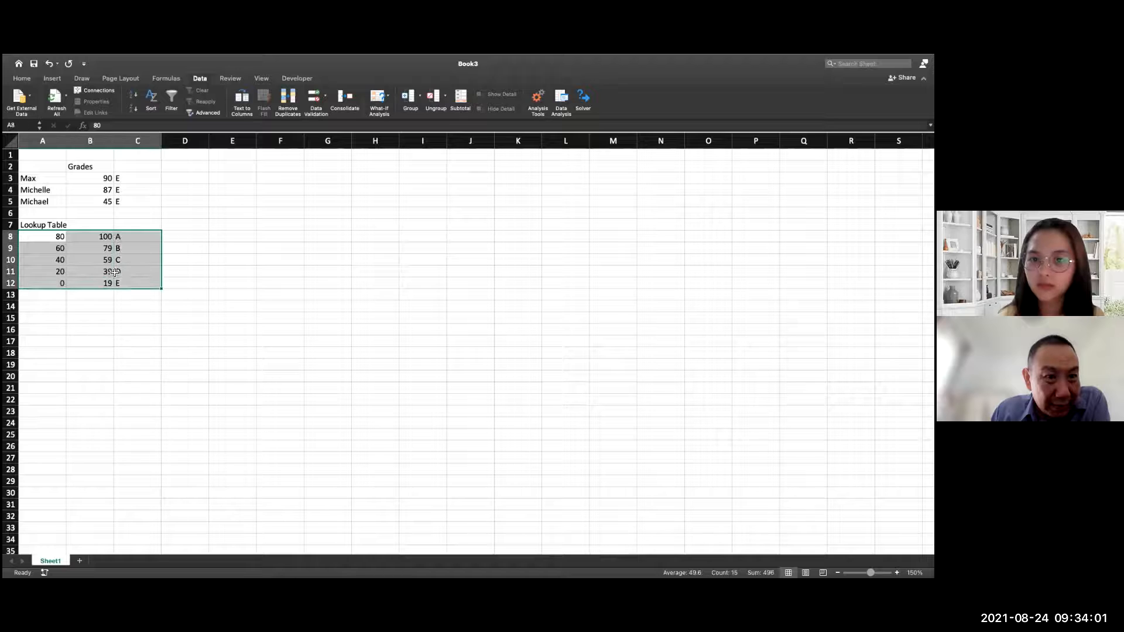
click(133, 94)
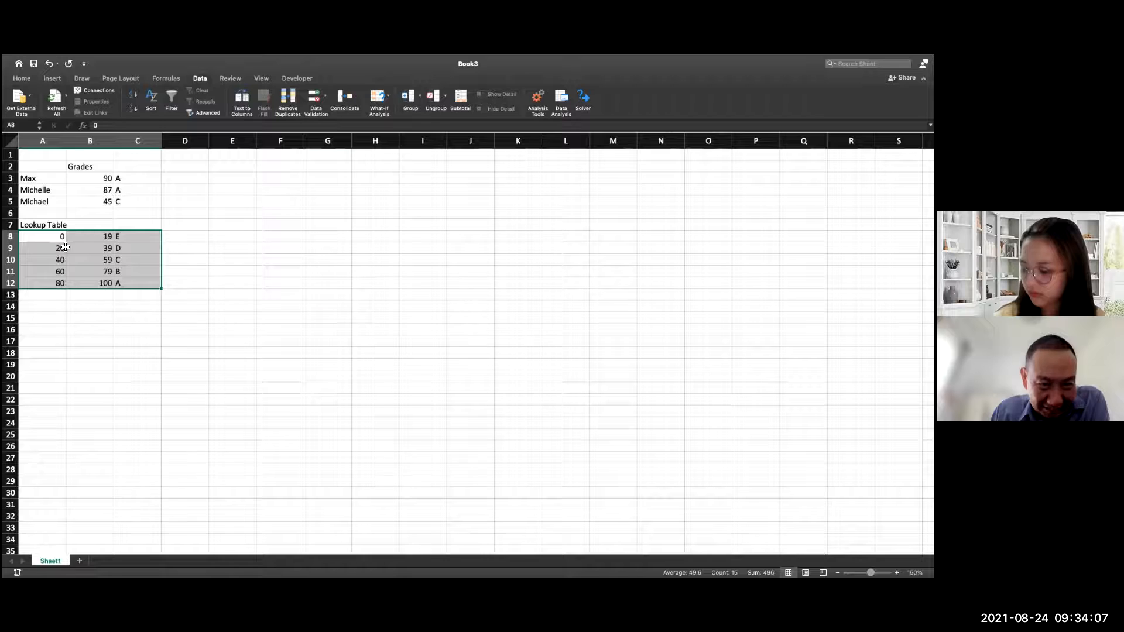
click(308, 295)
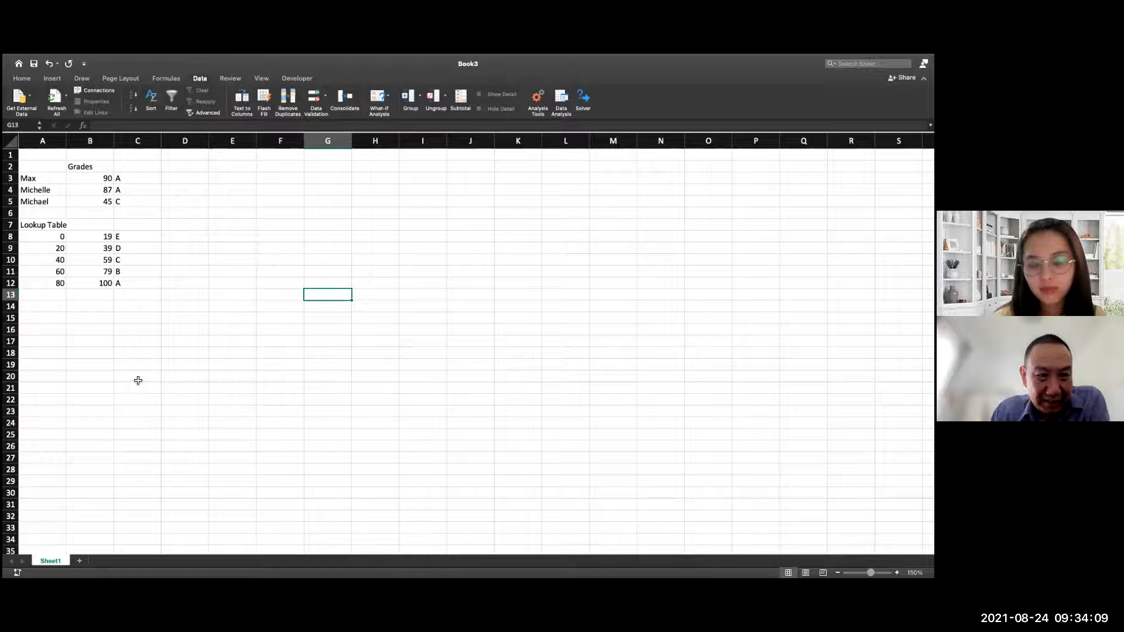
drag(58, 229, 135, 287)
click(116, 273)
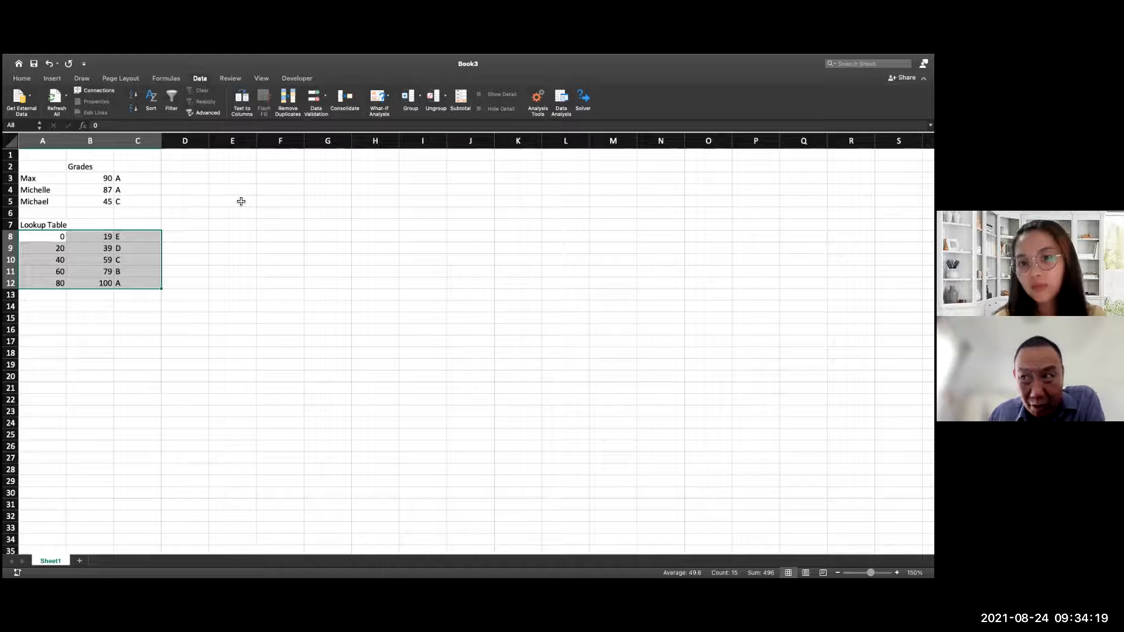
click(262, 238)
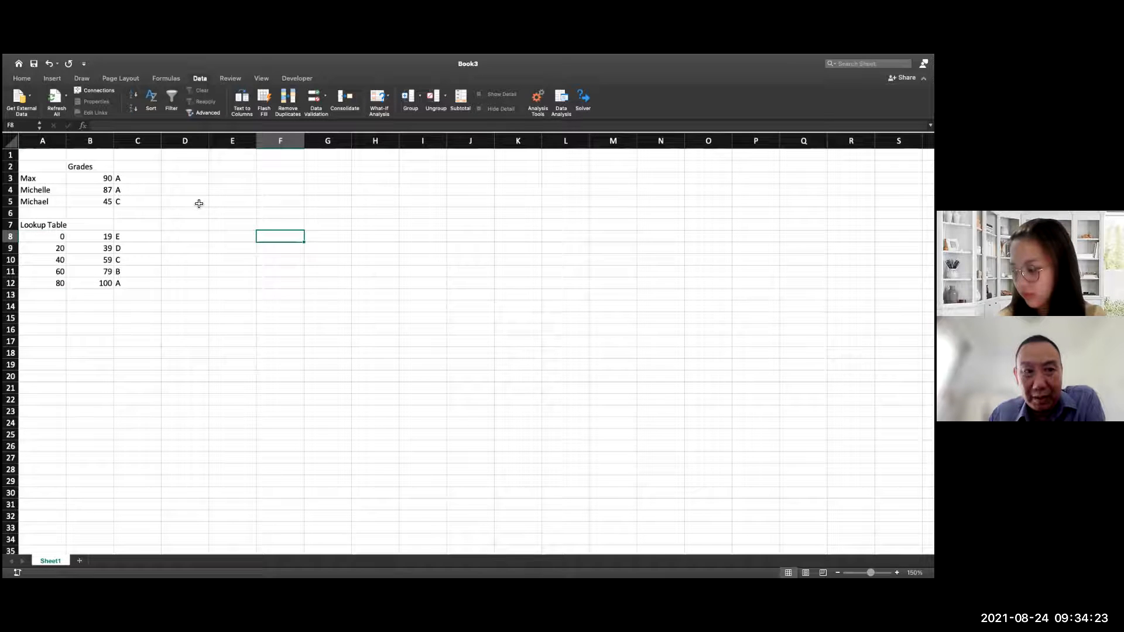
drag(53, 239, 63, 281)
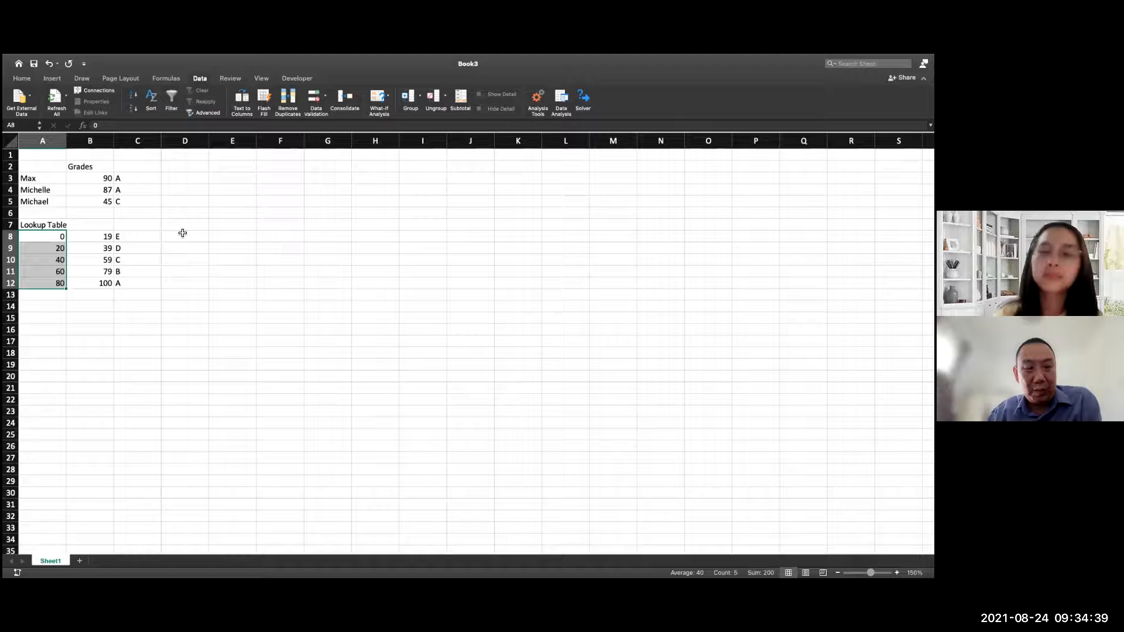
Step: Clear the upper bounds in B8:B12 and move the grade letters from C8:C12 into those cells
drag(94, 237, 112, 285)
key(Delete)
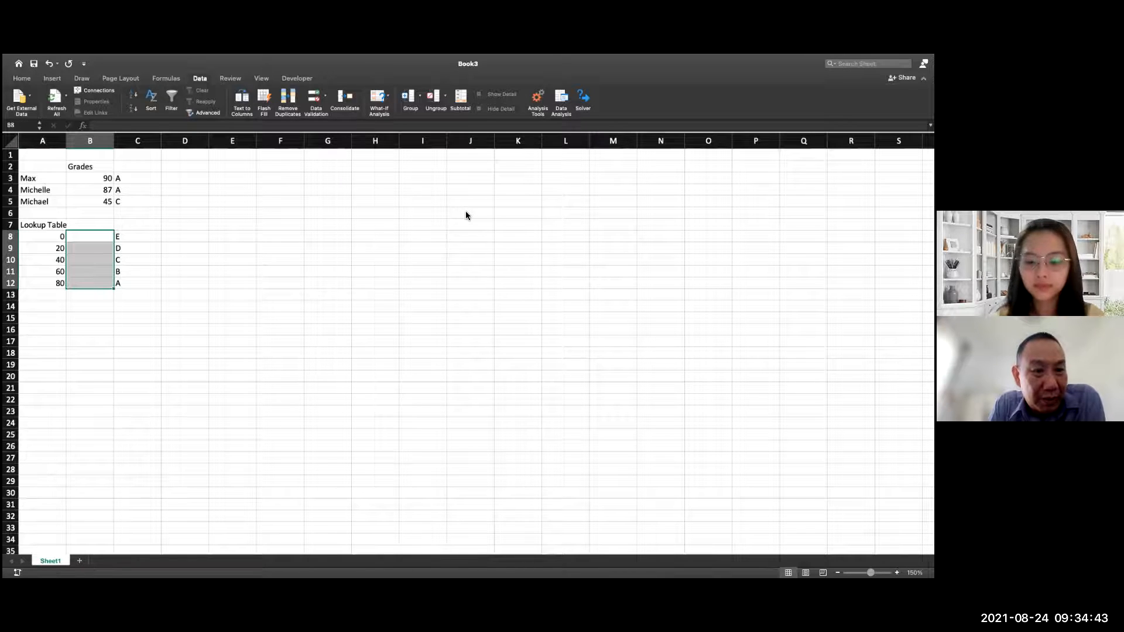
drag(126, 236, 139, 282)
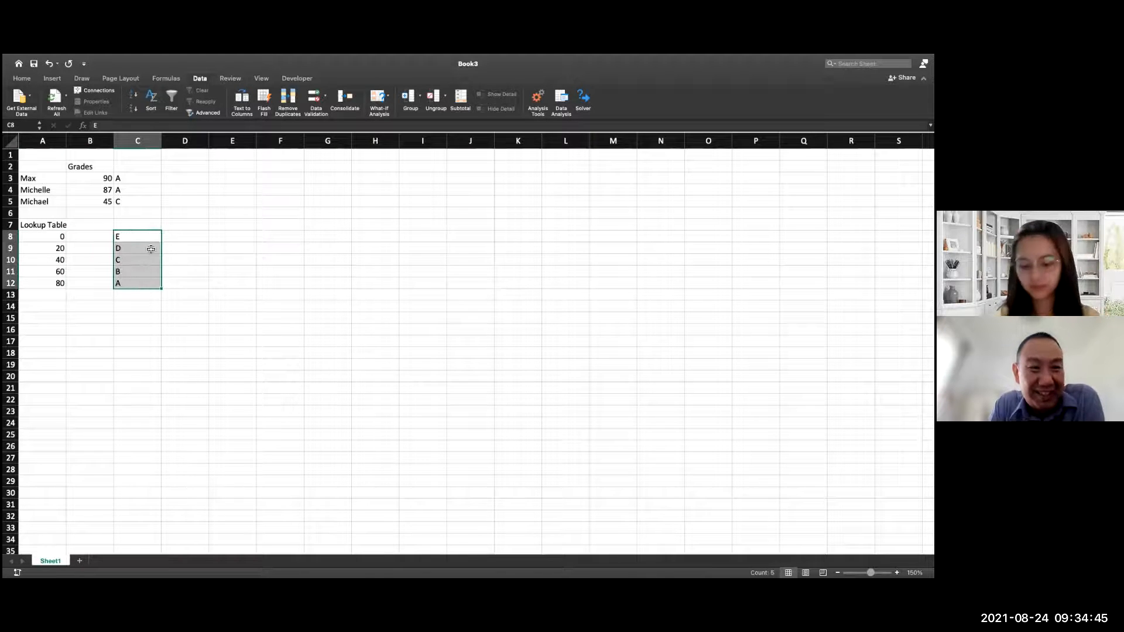
drag(148, 232, 119, 210)
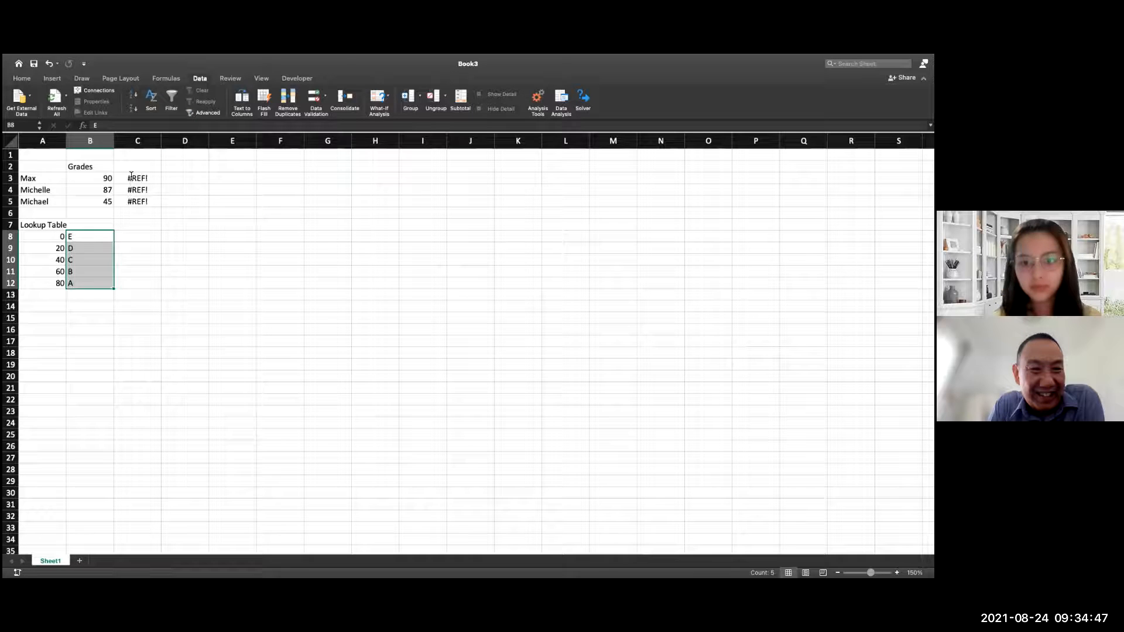
Step: Change the VLOOKUP column index in C3 to 2 and fill the formula down to C5
double_click(126, 178)
click(175, 126)
key(BackSpace)
text(2)
key(Return)
click(153, 179)
drag(162, 184, 166, 206)
click(232, 213)
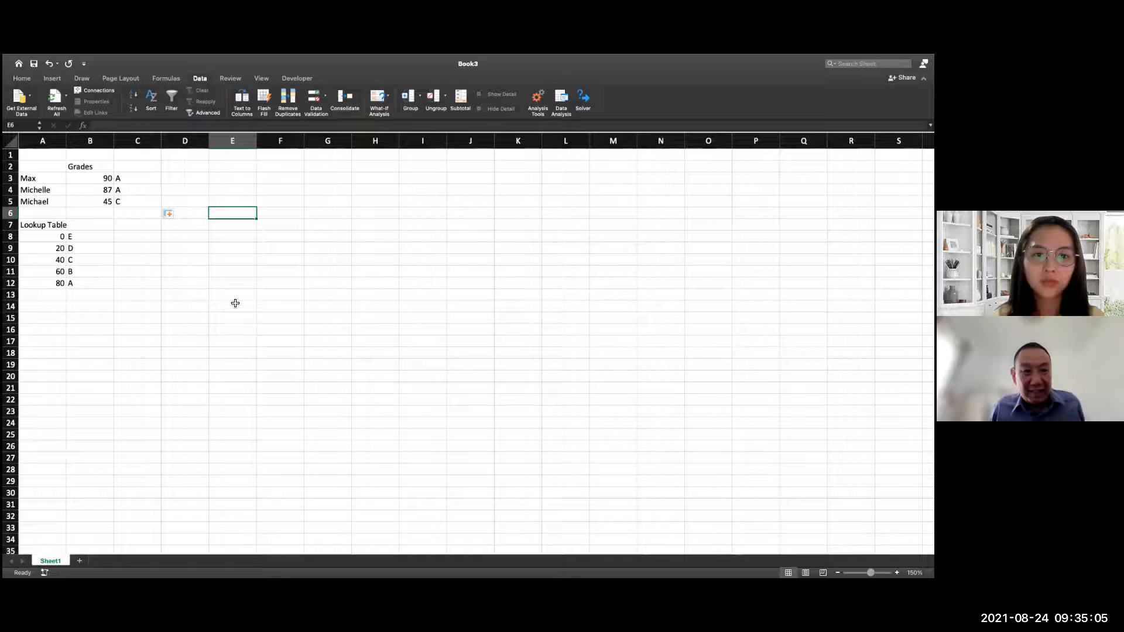
Step: Add a second worksheet to Book3 and return to Sheet1
click(56, 240)
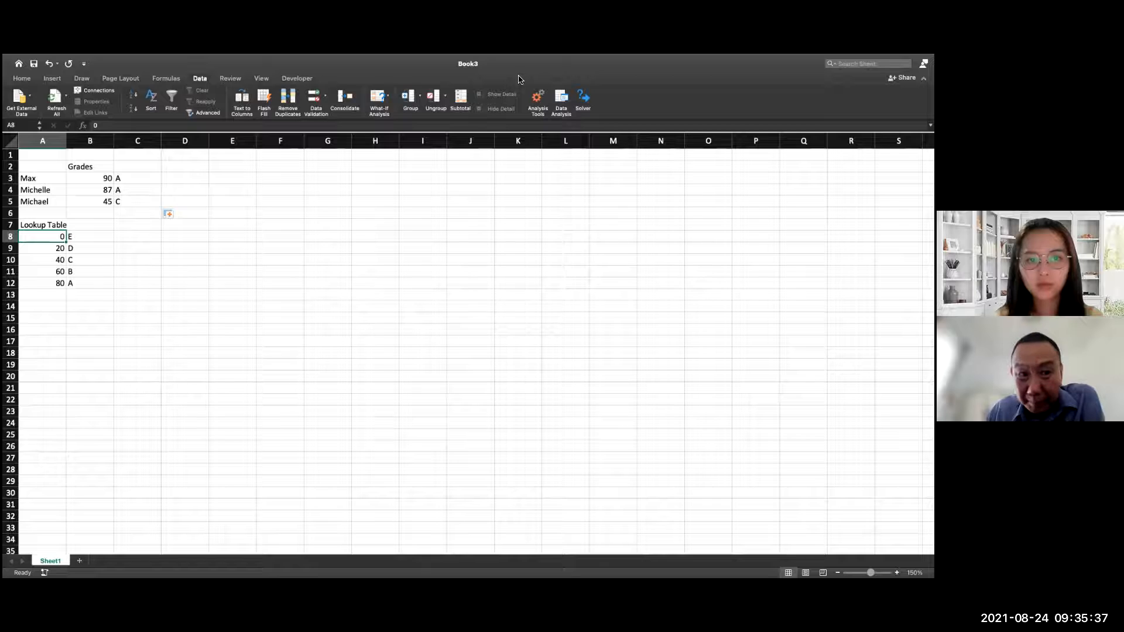
click(153, 179)
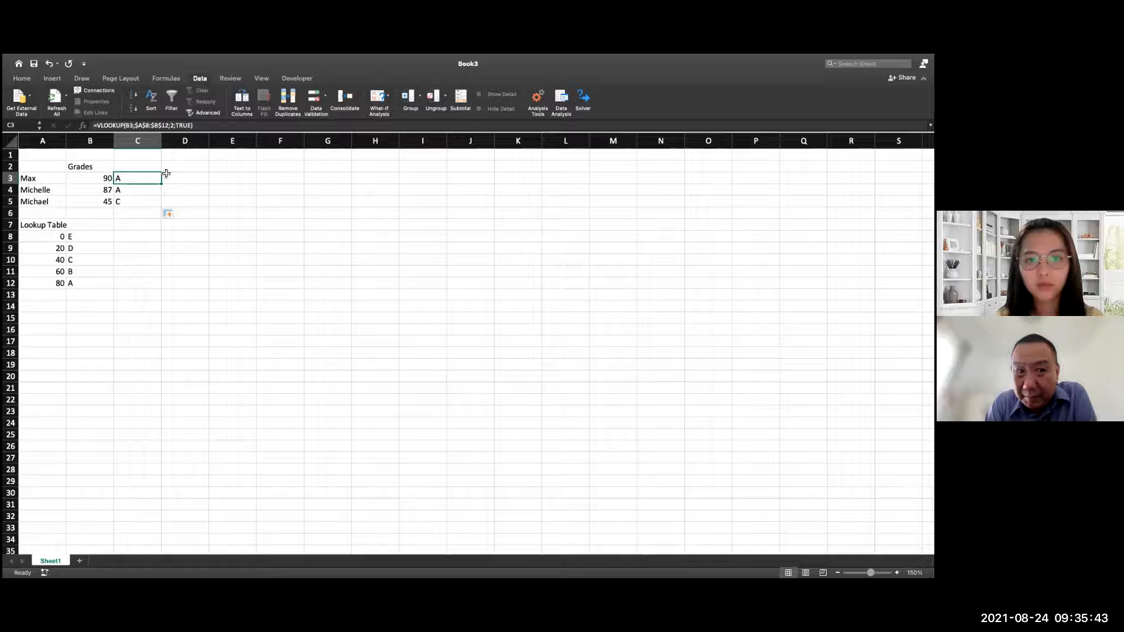
click(80, 561)
click(51, 561)
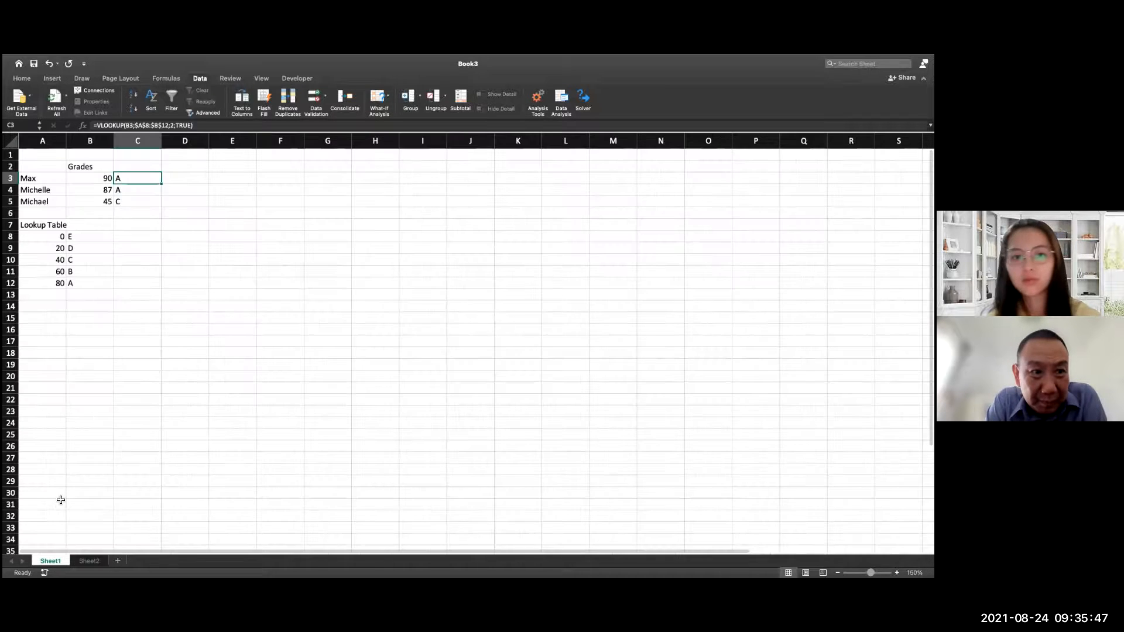
Step: Copy the lookup table A7:B12 from Sheet1 and paste it into Sheet2 starting at cell A2
drag(44, 226, 86, 296)
key(super+c)
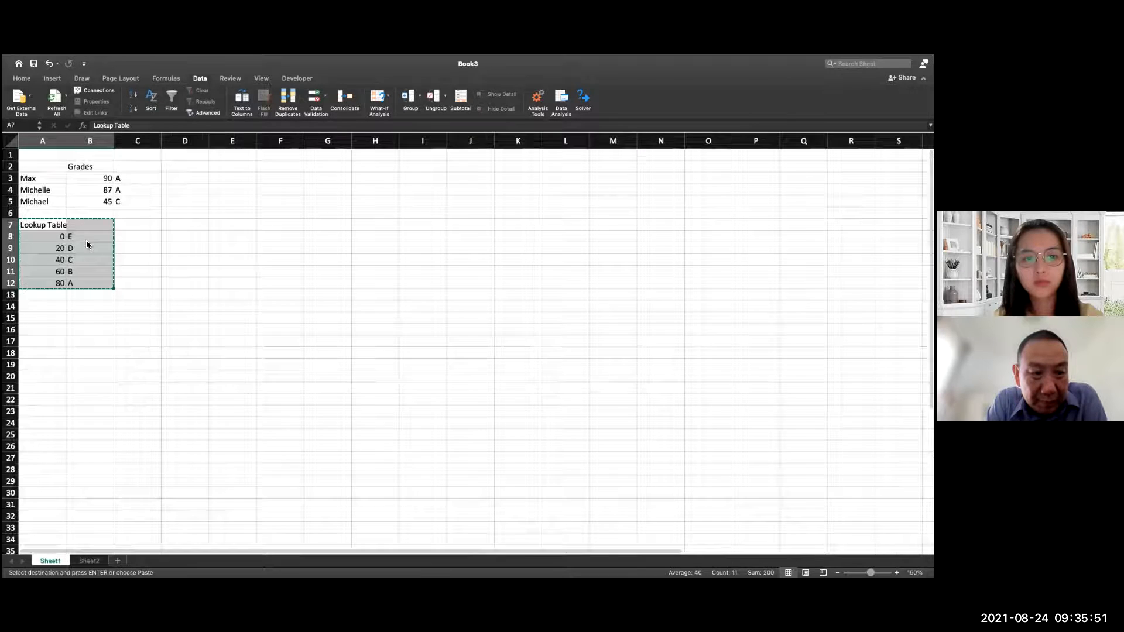
click(88, 561)
click(36, 155)
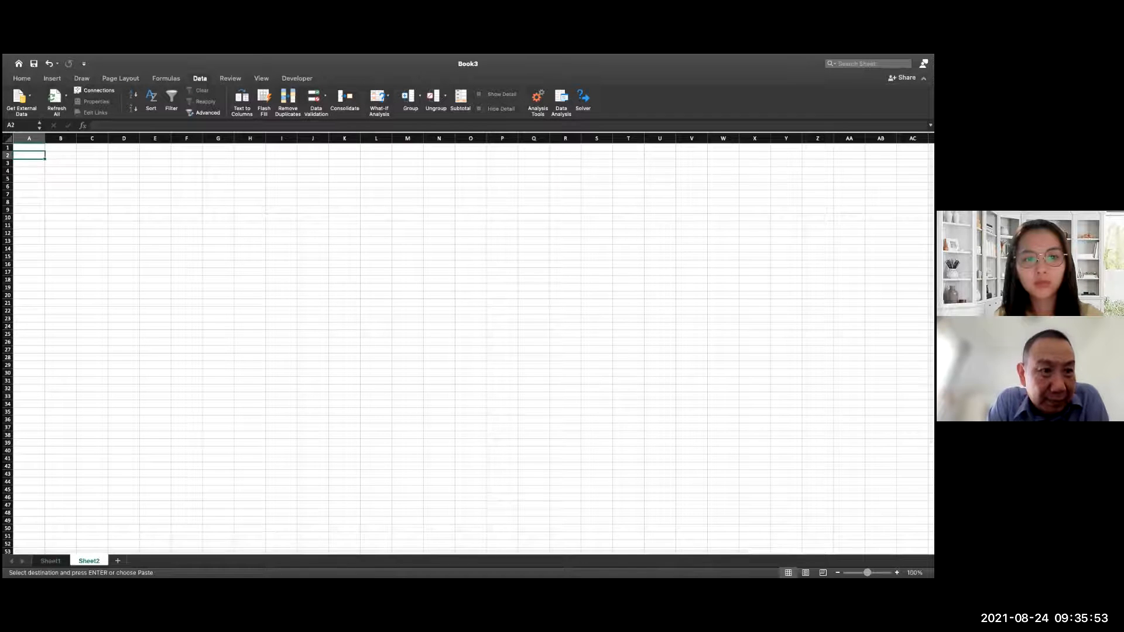
click(897, 573)
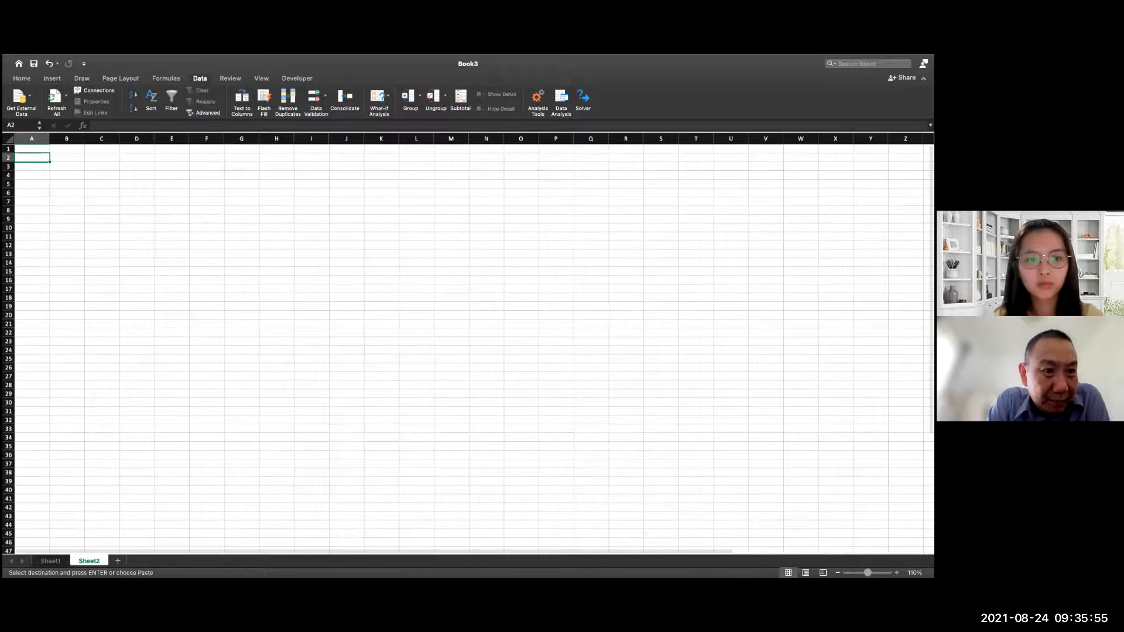
scroll(254, 289, up, 4)
key(super+v)
click(346, 304)
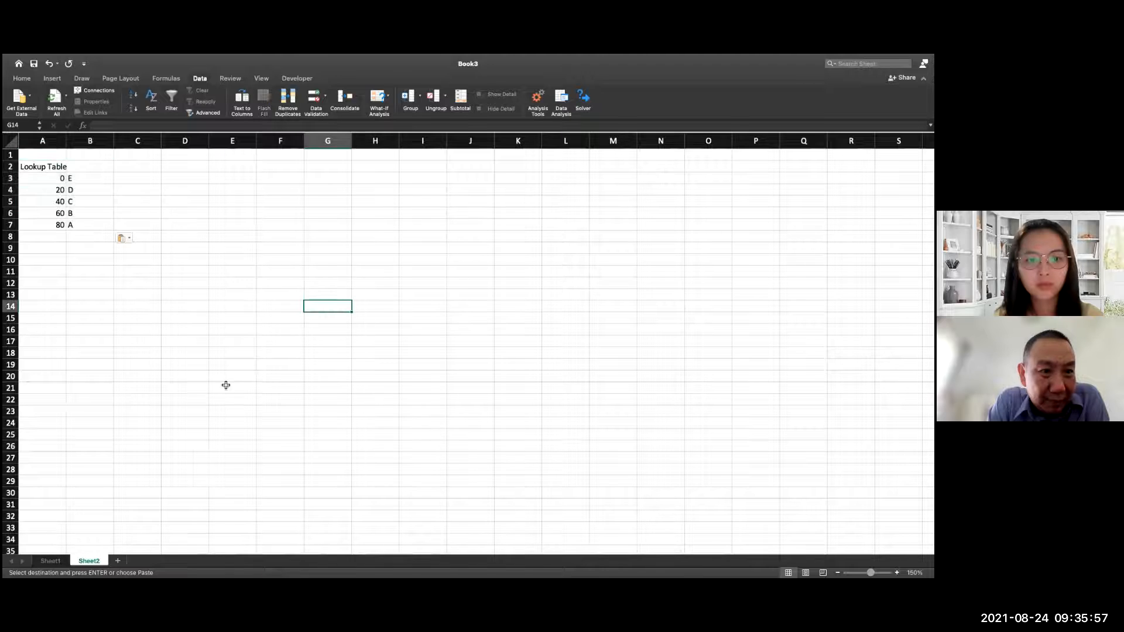
Step: Replace the table range in the VLOOKUP formula of Sheet1 cell C3 with Sheet2!A3:B7
key(ctrl+Page_Up)
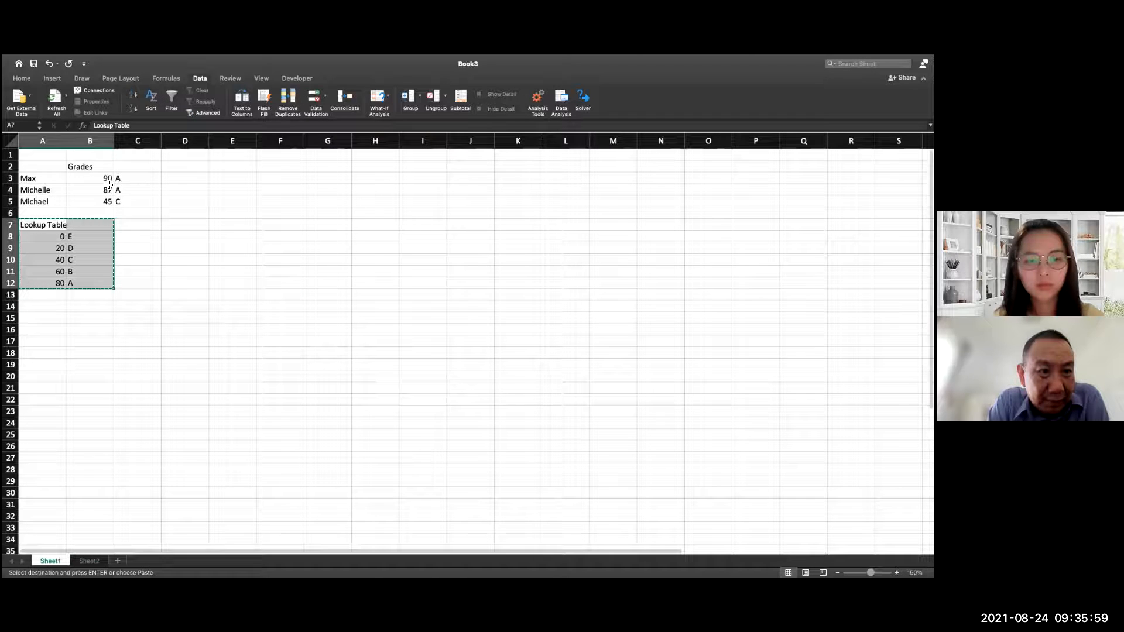
double_click(121, 179)
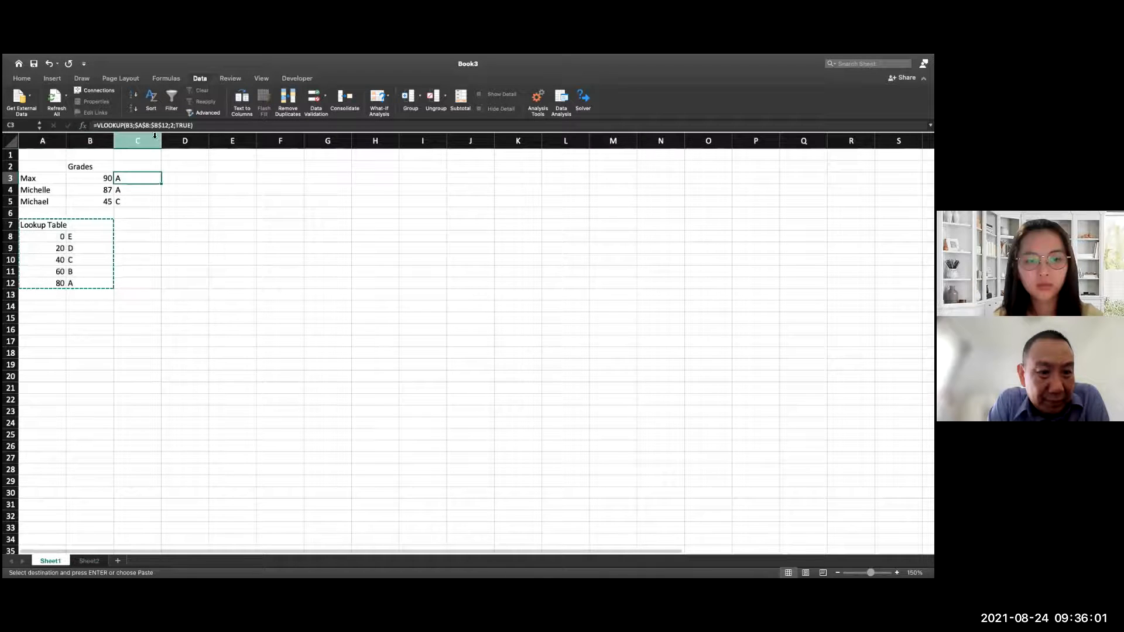
click(156, 135)
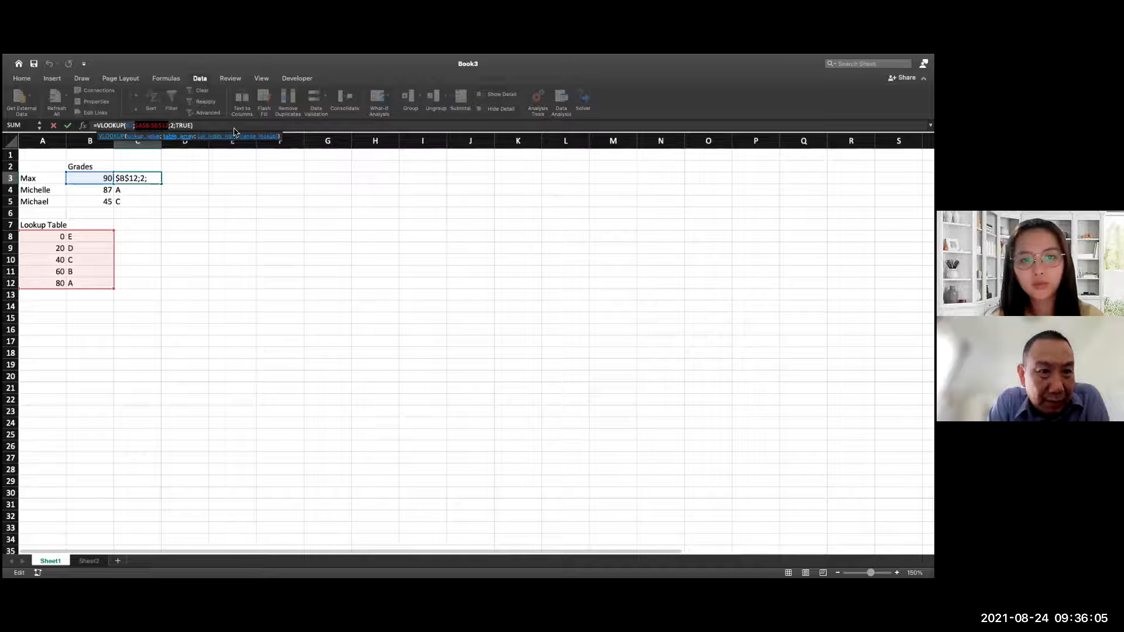
key(BackSpace)
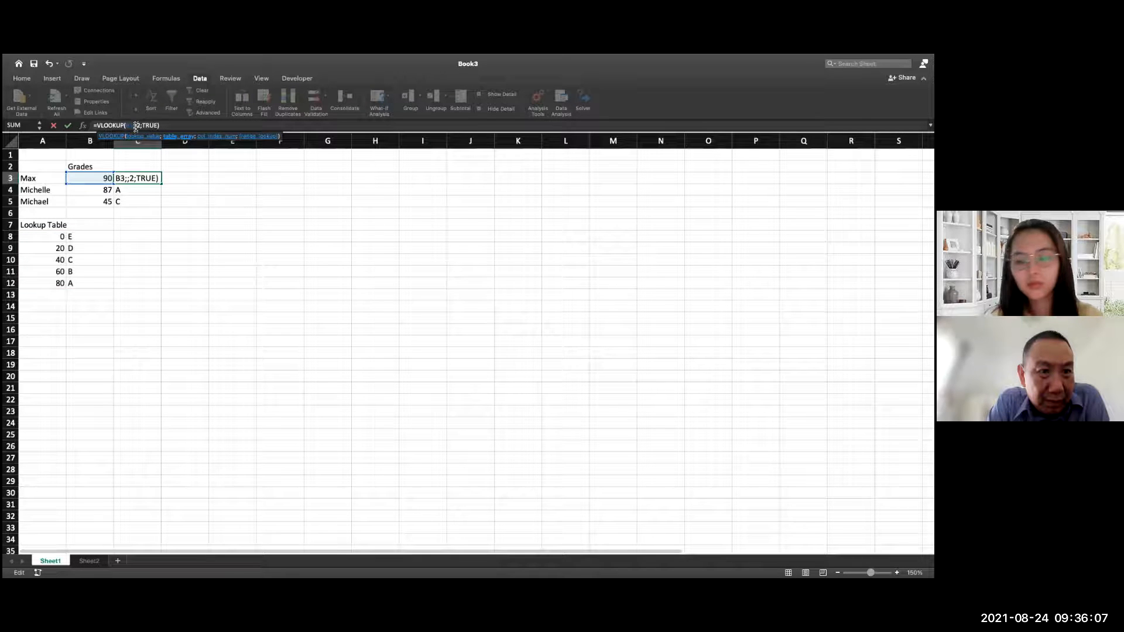
click(89, 561)
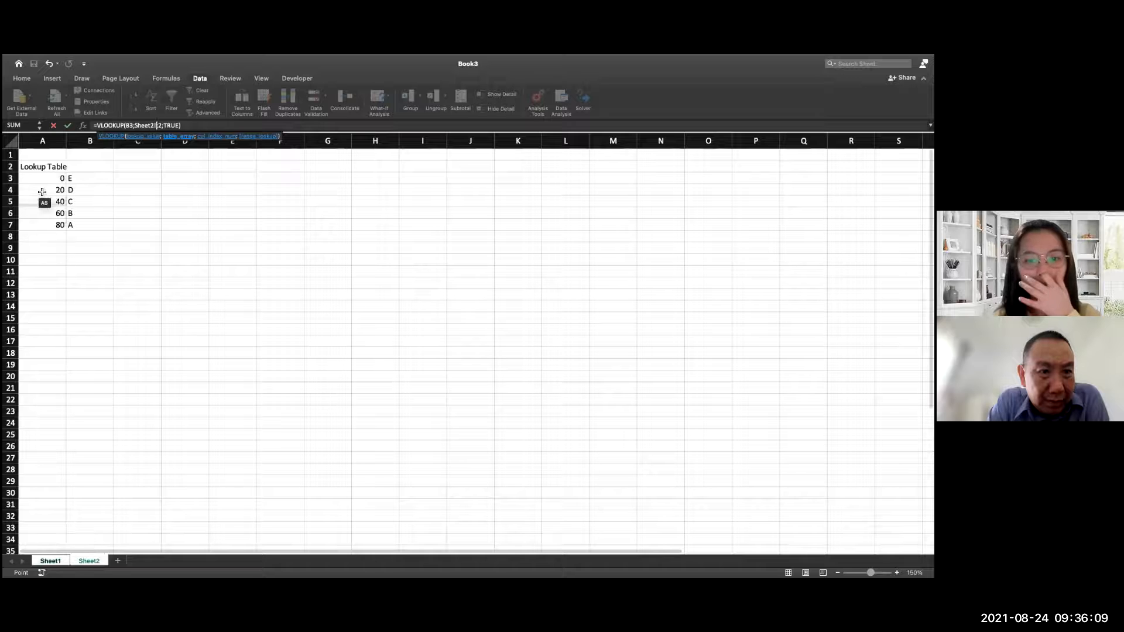
drag(43, 180, 74, 224)
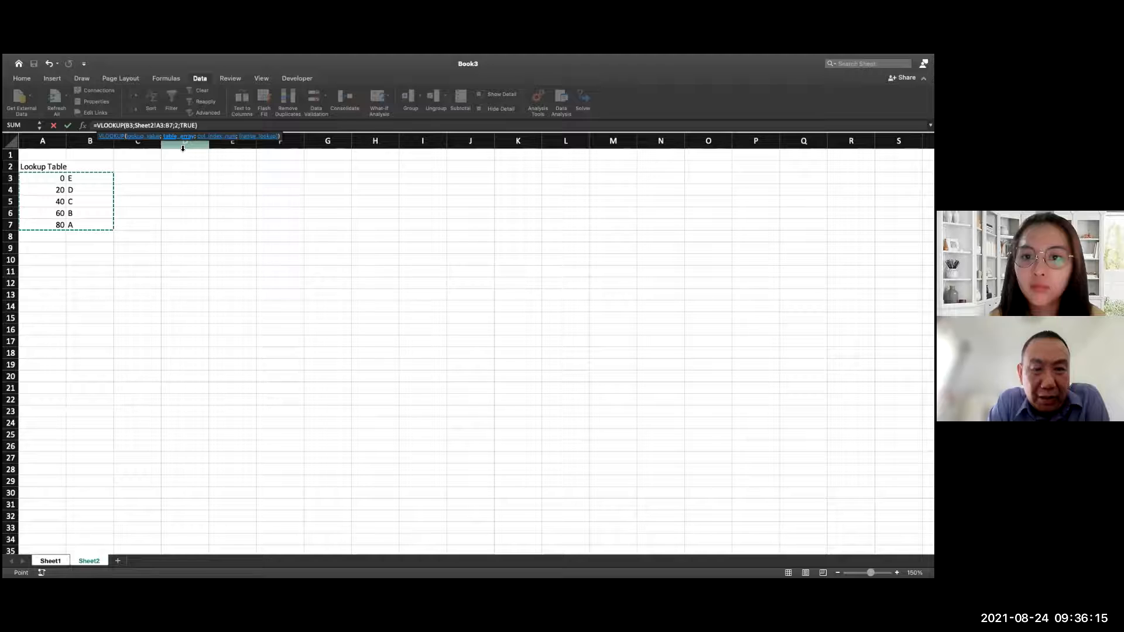
key(Return)
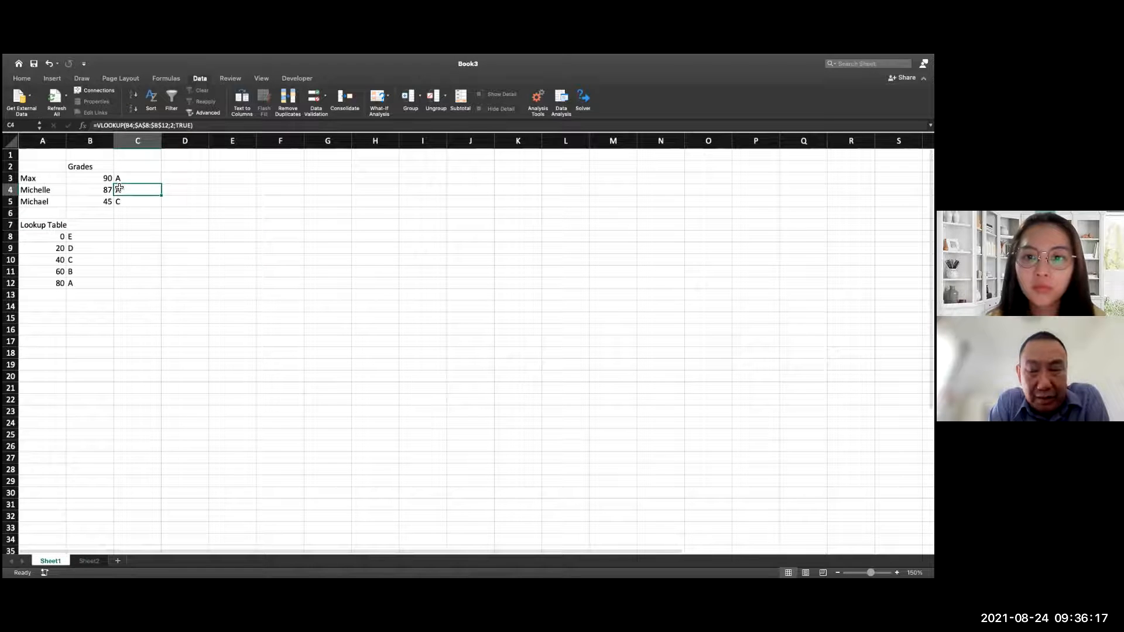
Step: Review the Sheet2 table reference in the C3 formula and fill the formula down to C5
click(150, 174)
click(158, 125)
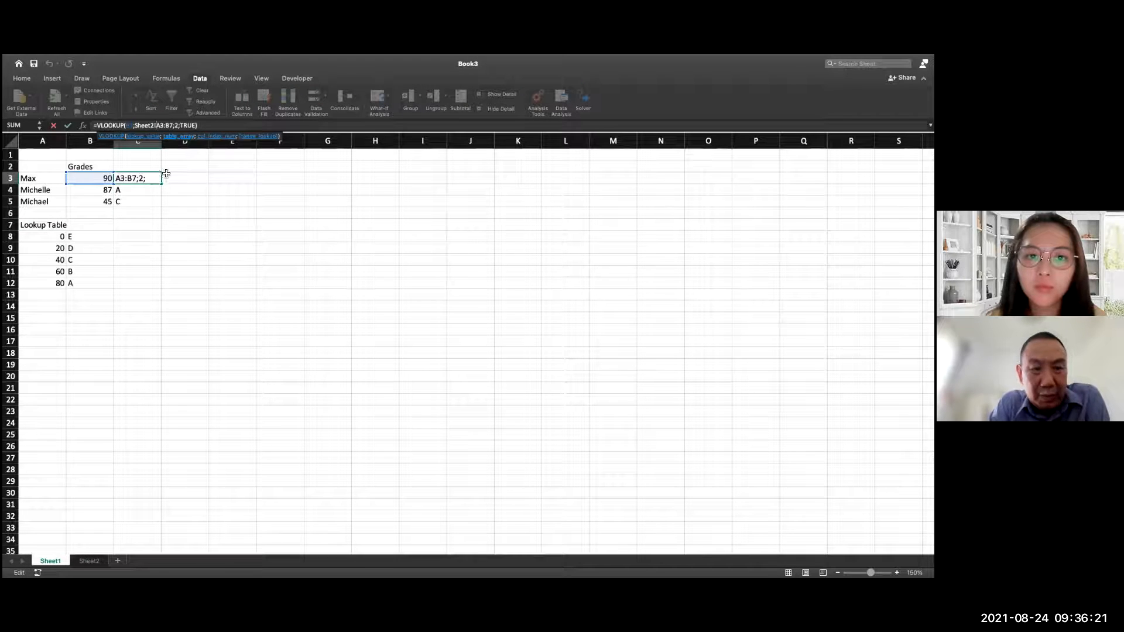
click(228, 125)
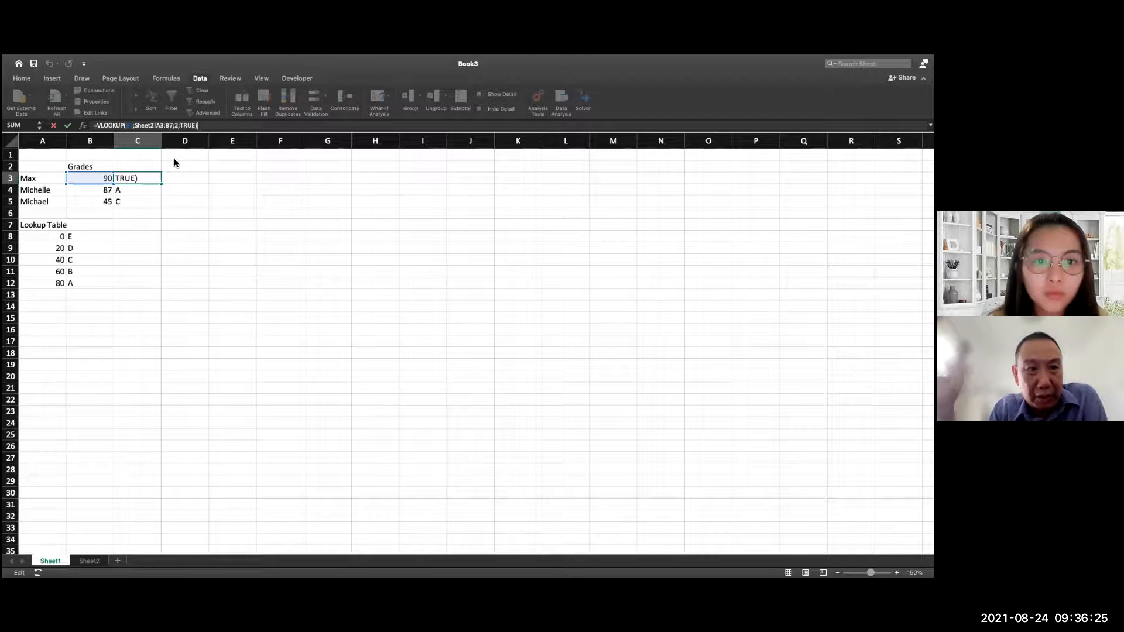
key(Return)
click(142, 176)
double_click(162, 186)
click(187, 194)
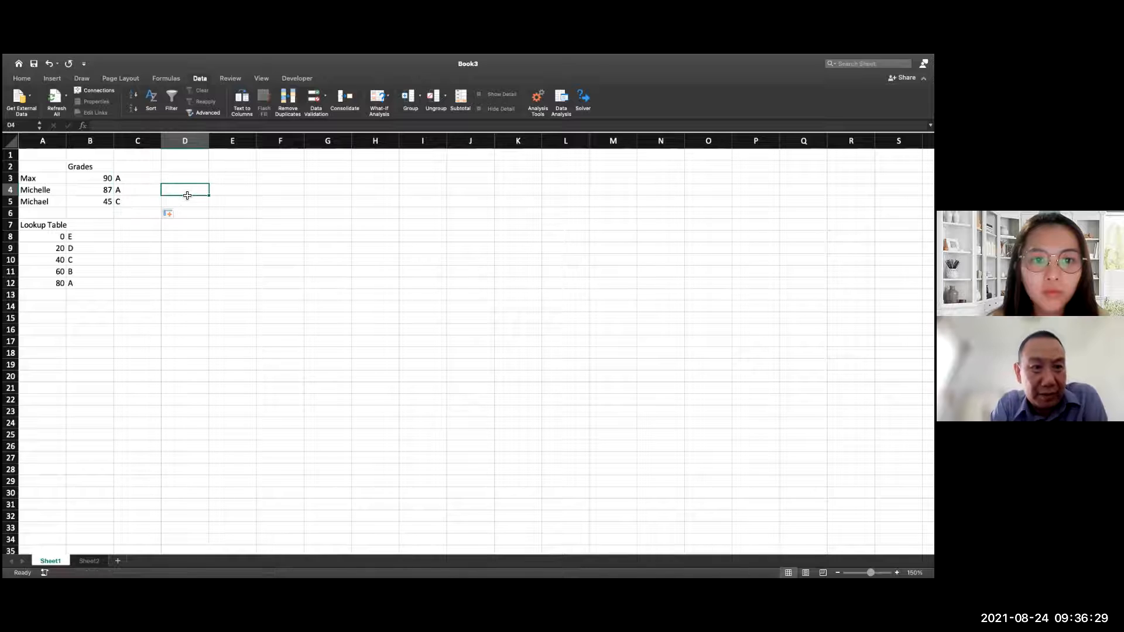
Step: Make the lookup range in the C3 formula absolute as Sheet2!$A$3:$B$7
click(139, 190)
click(135, 180)
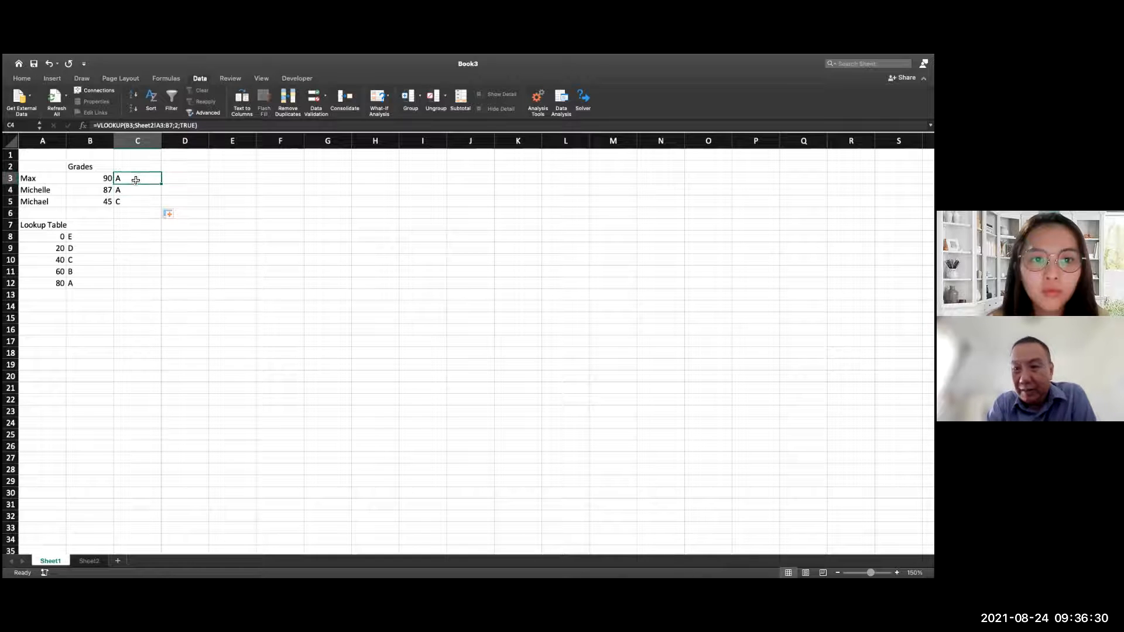
click(159, 128)
text($3:)
text($B)
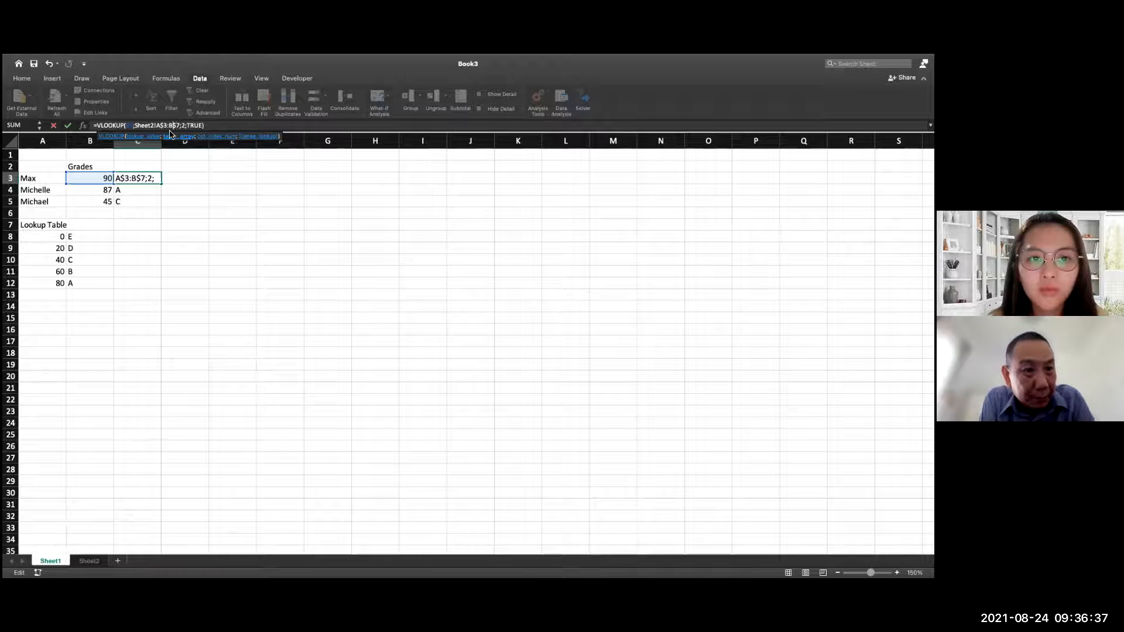
text($)
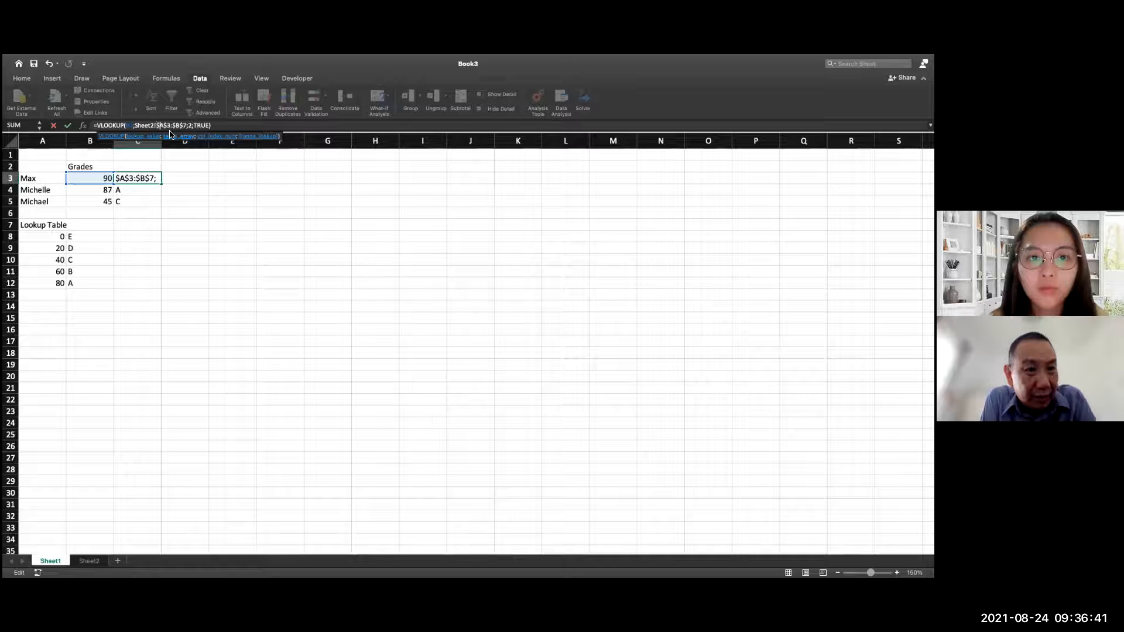
Step: Commit the VLOOKUP formula in C3 with the absolute range Sheet2!$A$3:$B$7 and fill it down to C5
key(Return)
key(Up)
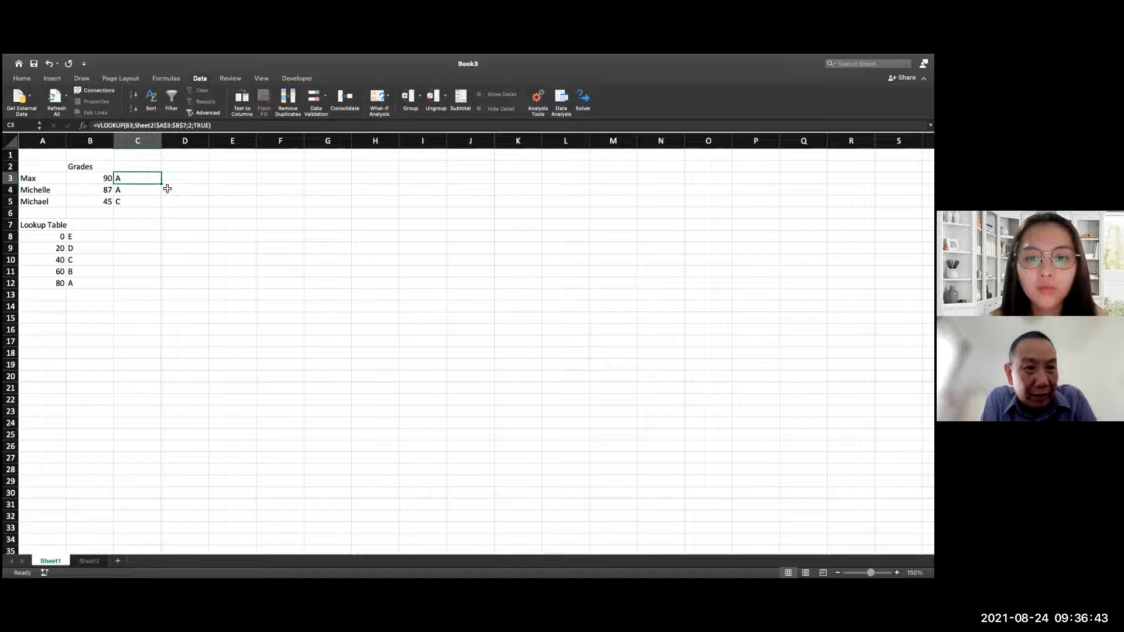
drag(163, 186, 163, 207)
click(233, 190)
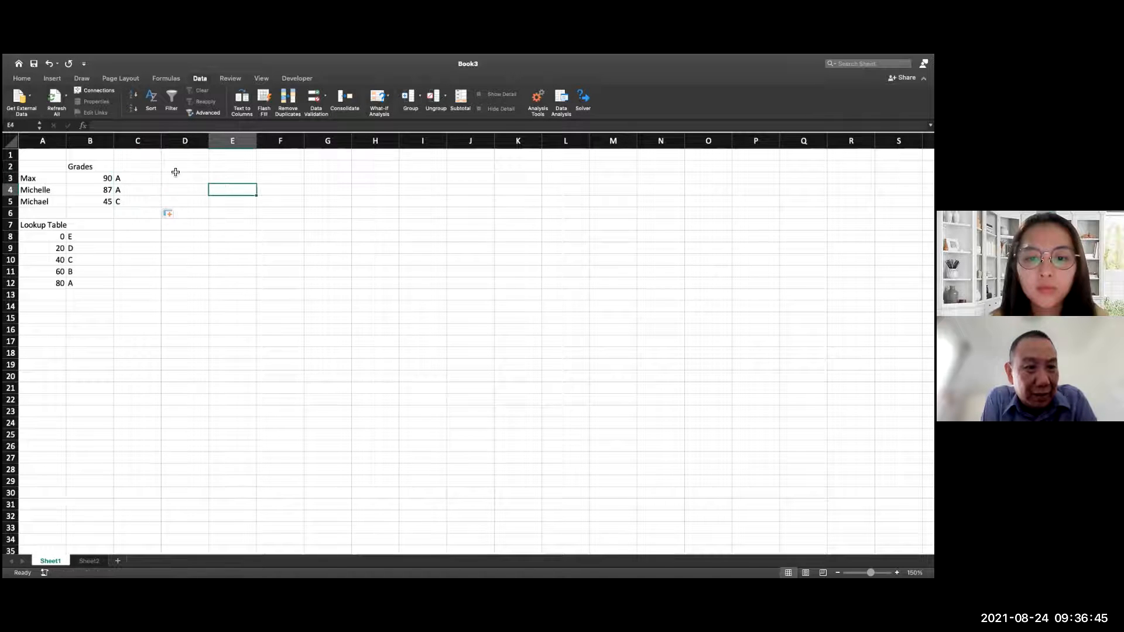
Step: Review the VLOOKUP formula in C3 and the lookup table it references on Sheet2, returning to Sheet1
click(144, 174)
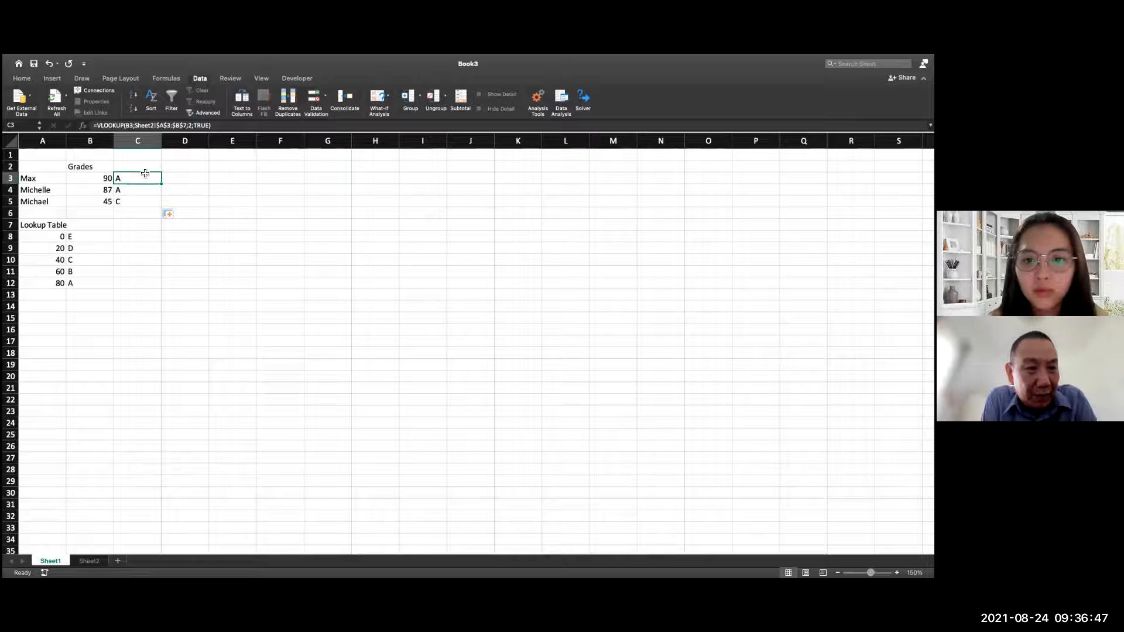
click(89, 561)
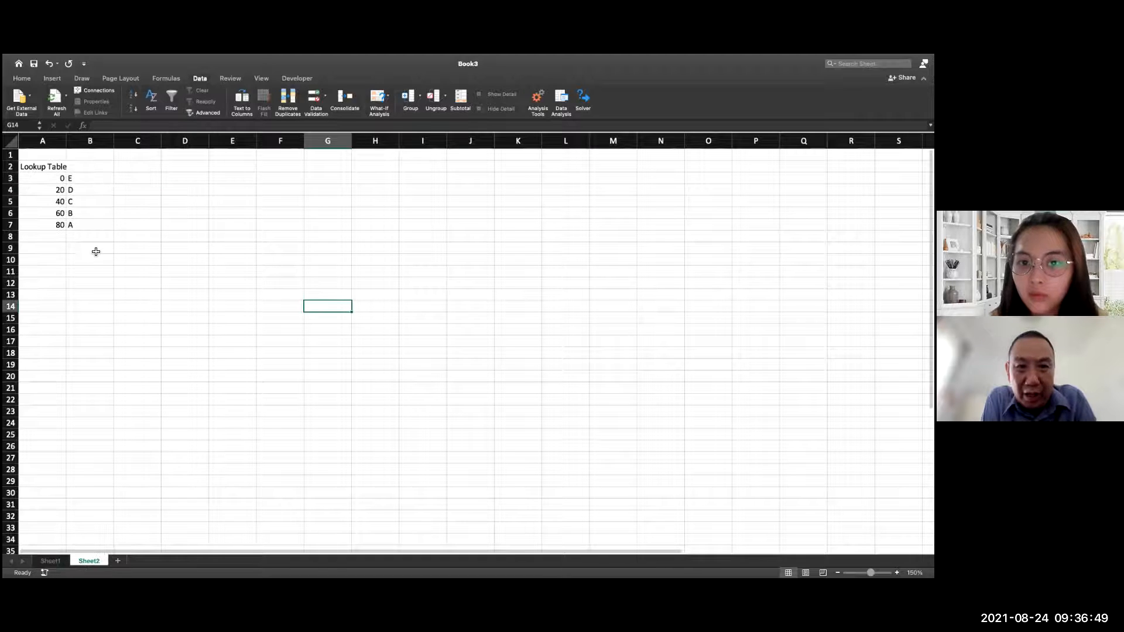
click(50, 561)
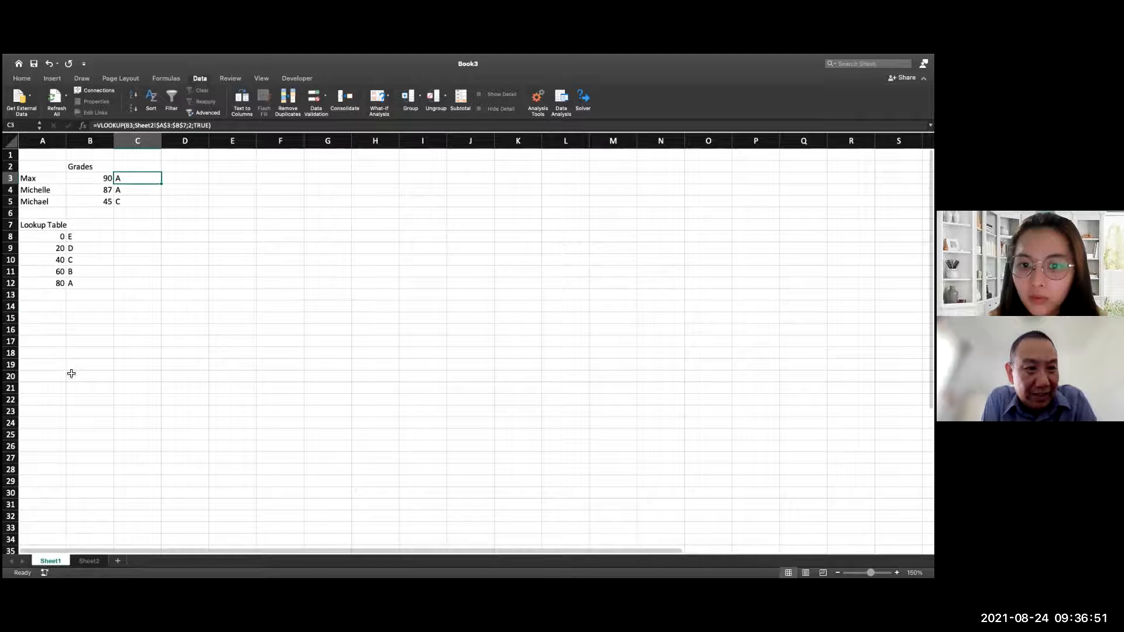
Step: Name the lookup table range A8:B12 on Sheet1 as LUT
click(38, 228)
drag(61, 237, 97, 291)
click(98, 283)
drag(58, 236, 88, 283)
click(26, 126)
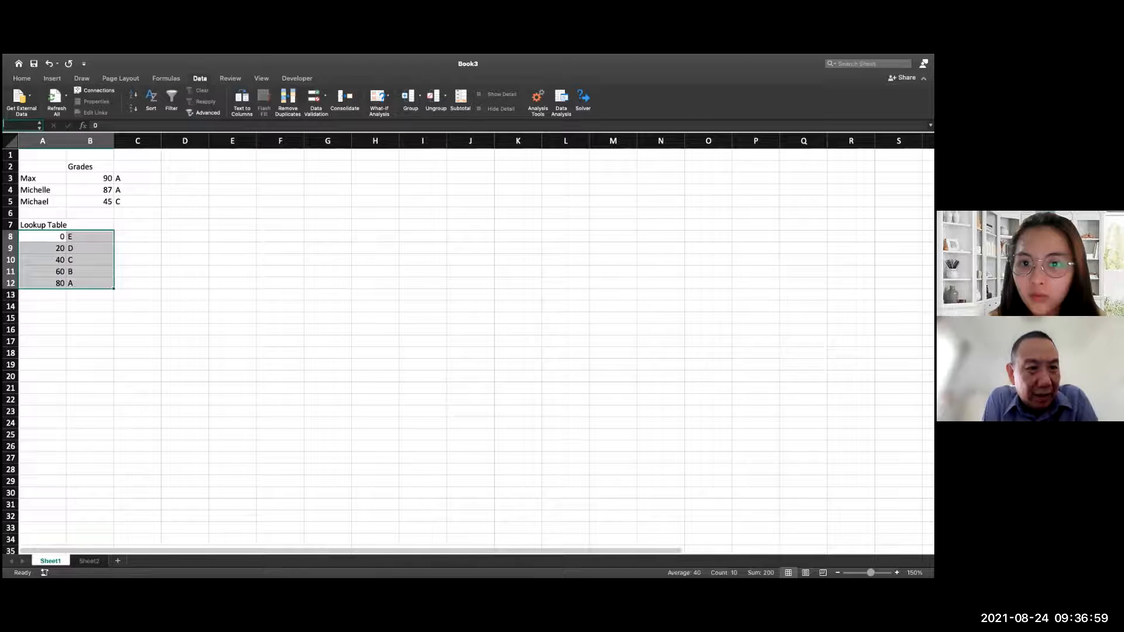
text(LUT)
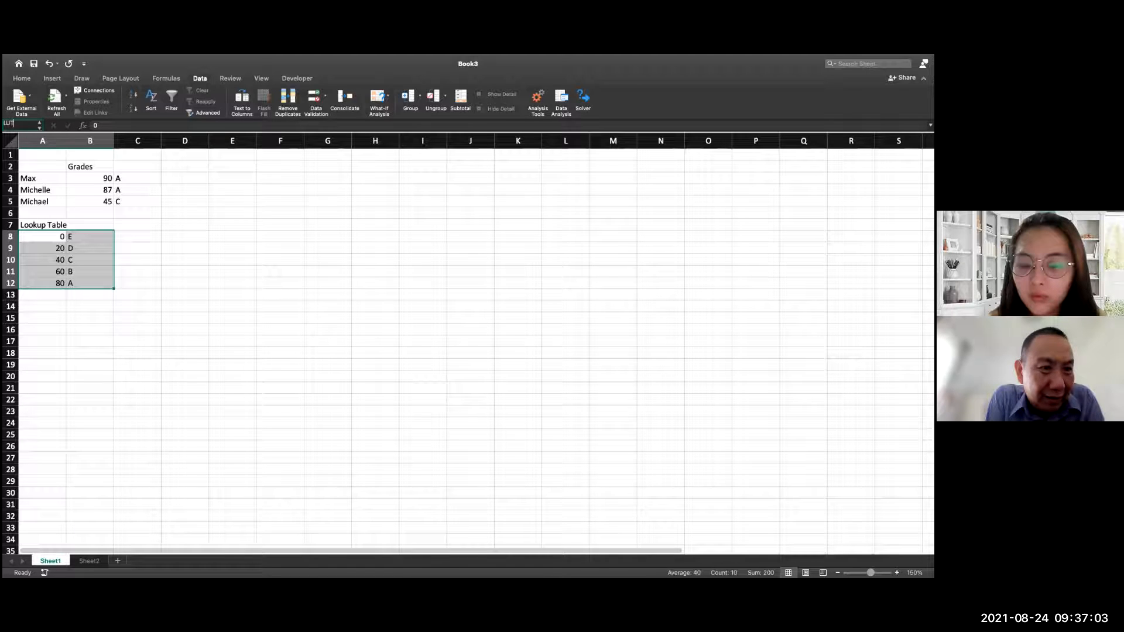
key(Return)
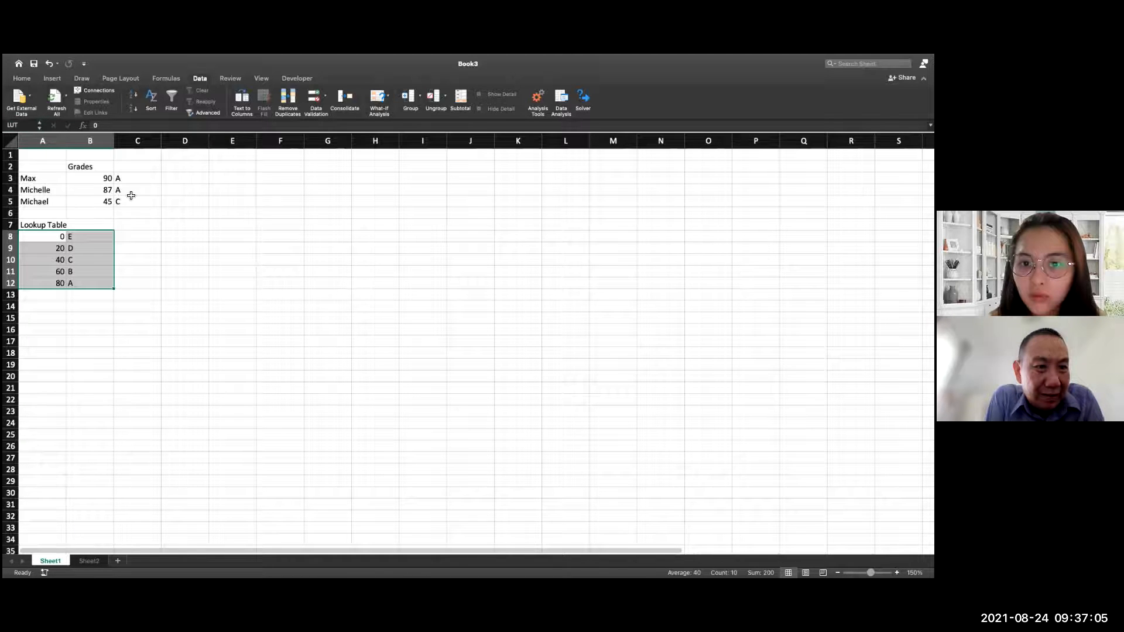
Step: Replace the Sheet2 table range in C3's VLOOKUP formula with the named range LUT
click(129, 169)
double_click(128, 178)
mouse_move(135, 125)
mouse_down()
mouse_move(162, 127)
mouse_move(144, 130)
mouse_up()
click(164, 127)
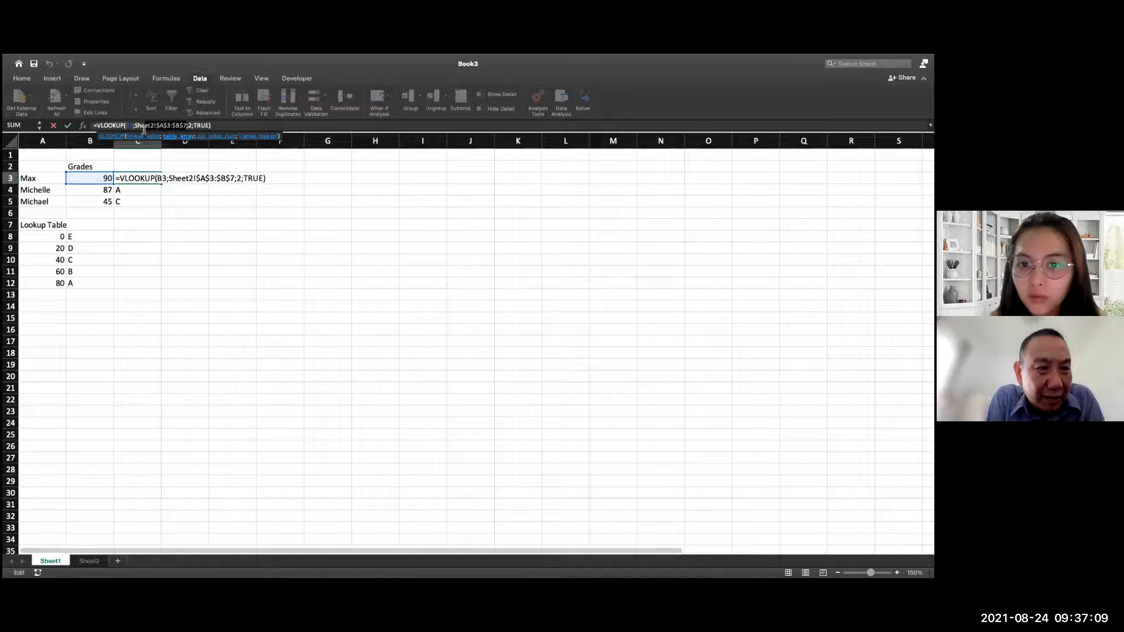
key(BackSpace)
text(LUT)
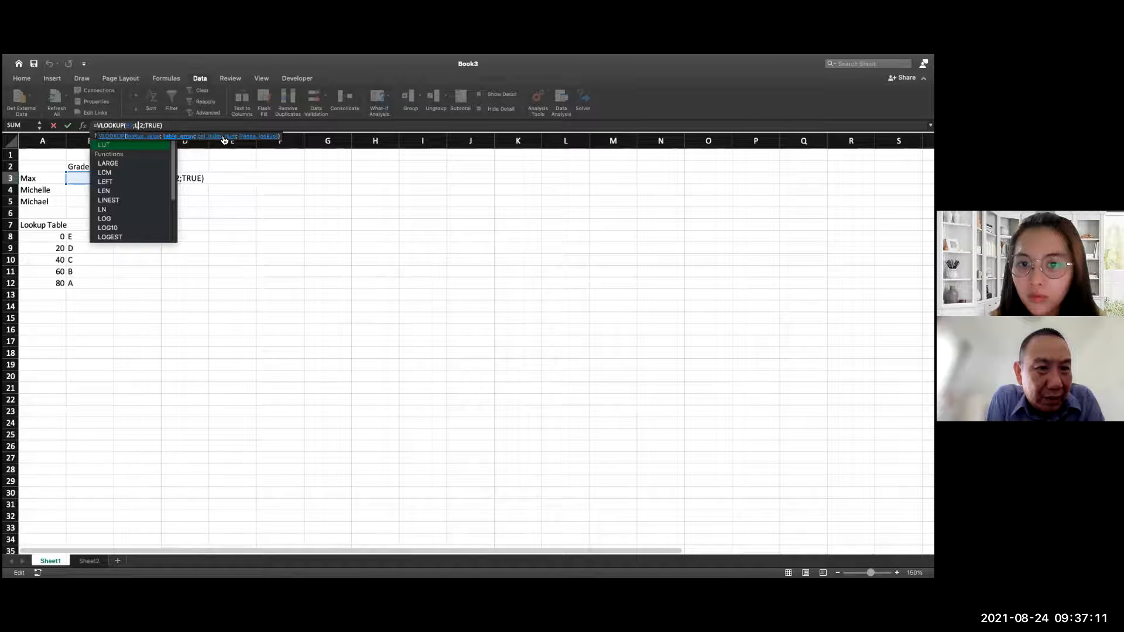
key(Return)
Step: Fill the LUT-based VLOOKUP formula from C3 down to C5
key(Up)
drag(162, 187, 161, 208)
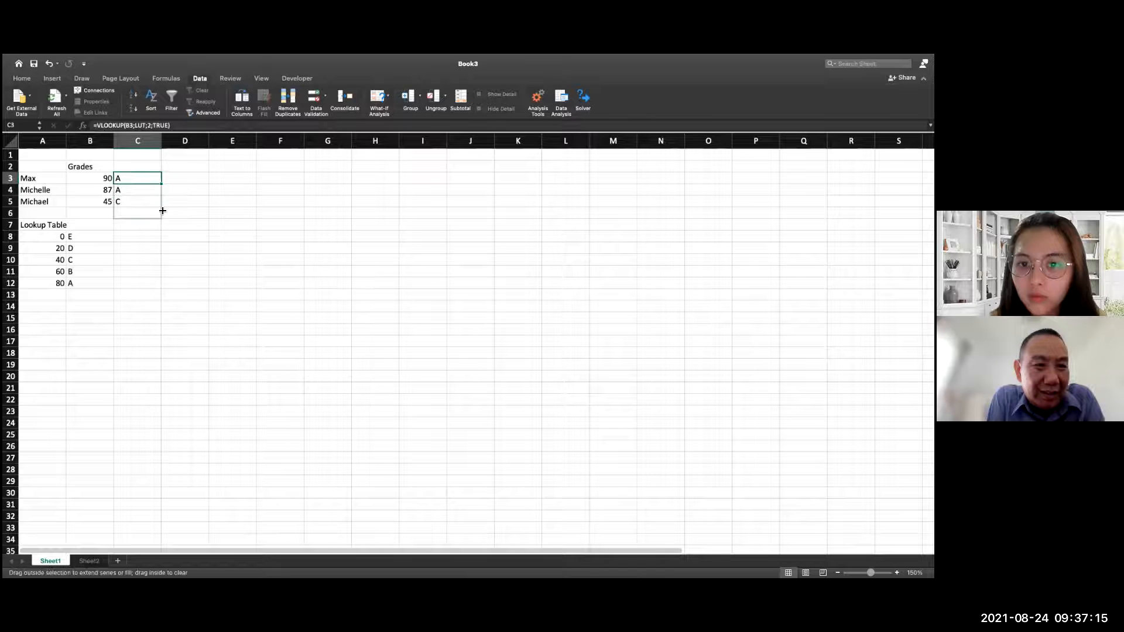
click(262, 187)
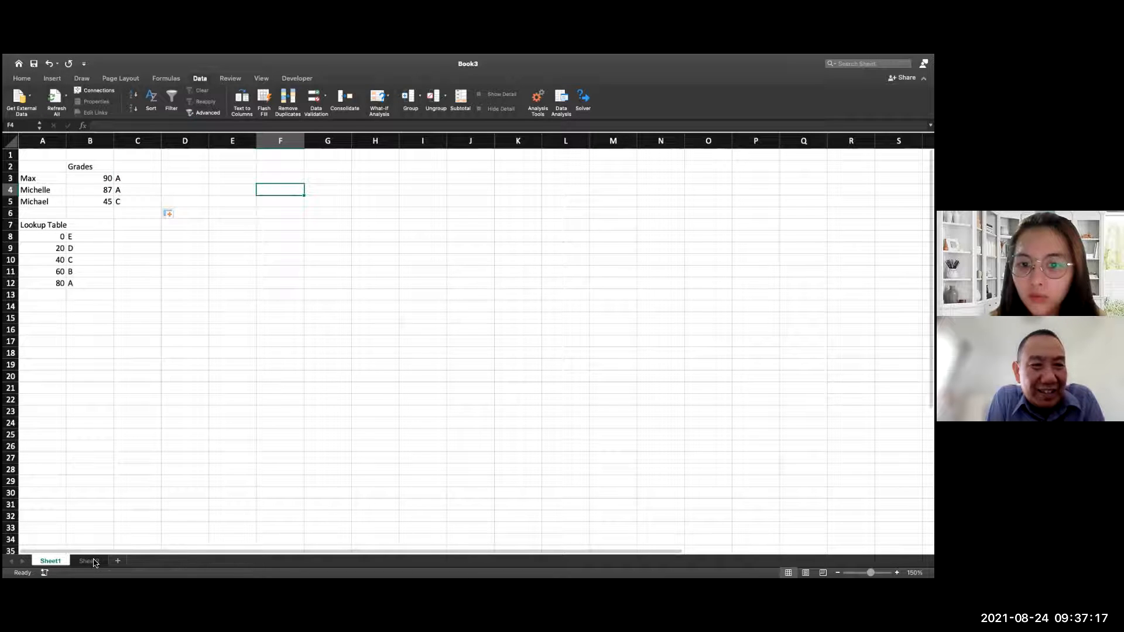
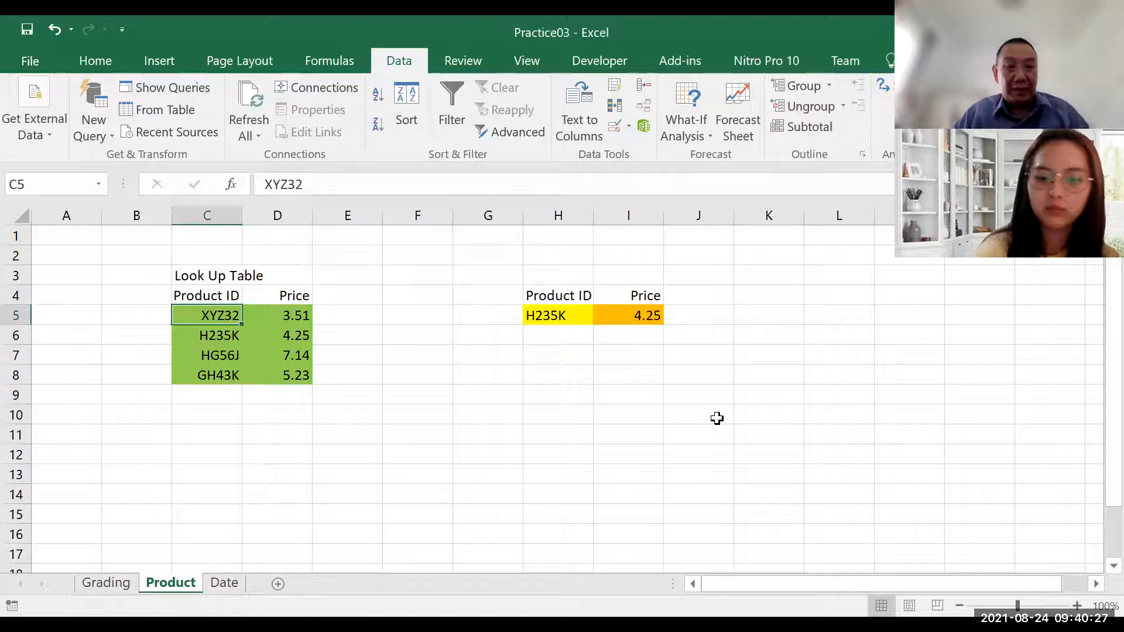
Step: On the Product sheet of Practice03, inspect the price formula in I5 and its range_lookup argument FALSE
click(643, 319)
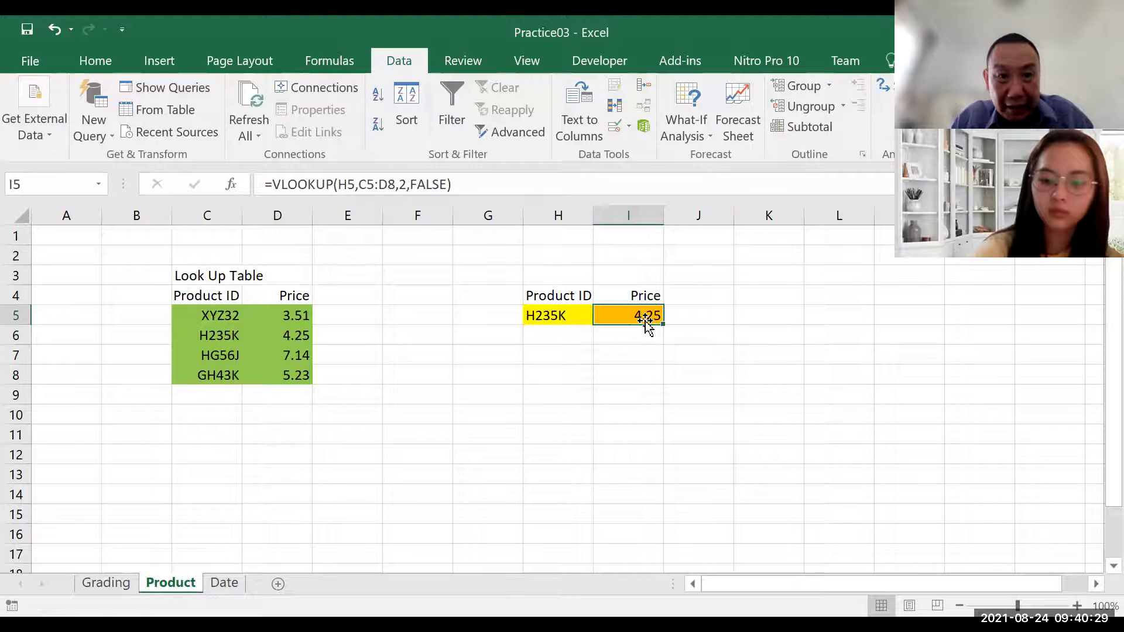
click(503, 184)
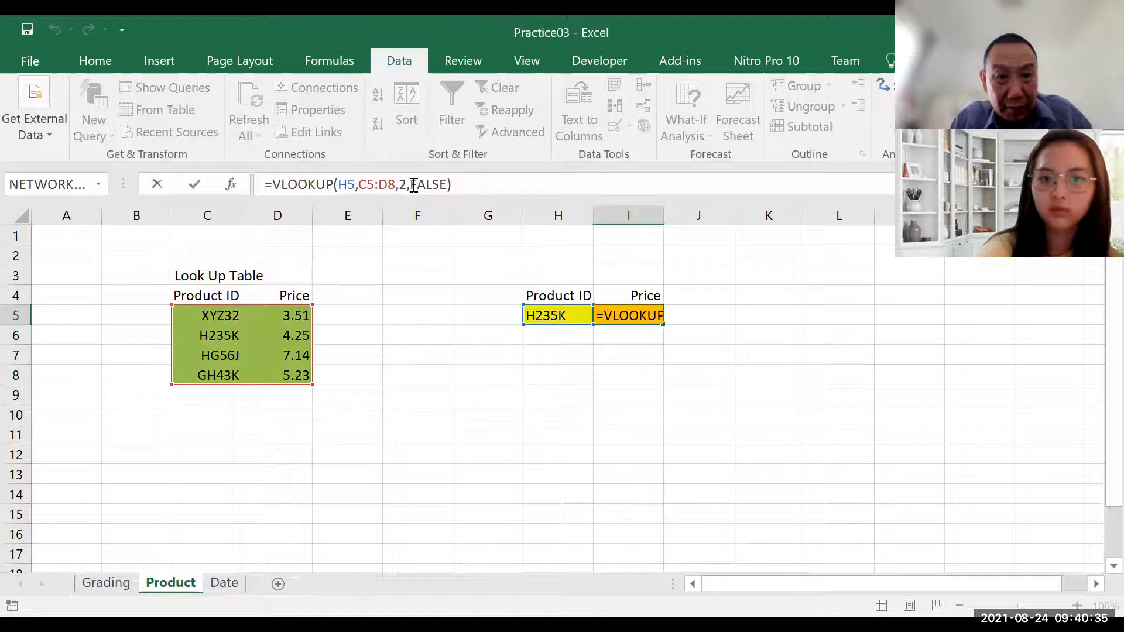
drag(412, 185, 445, 184)
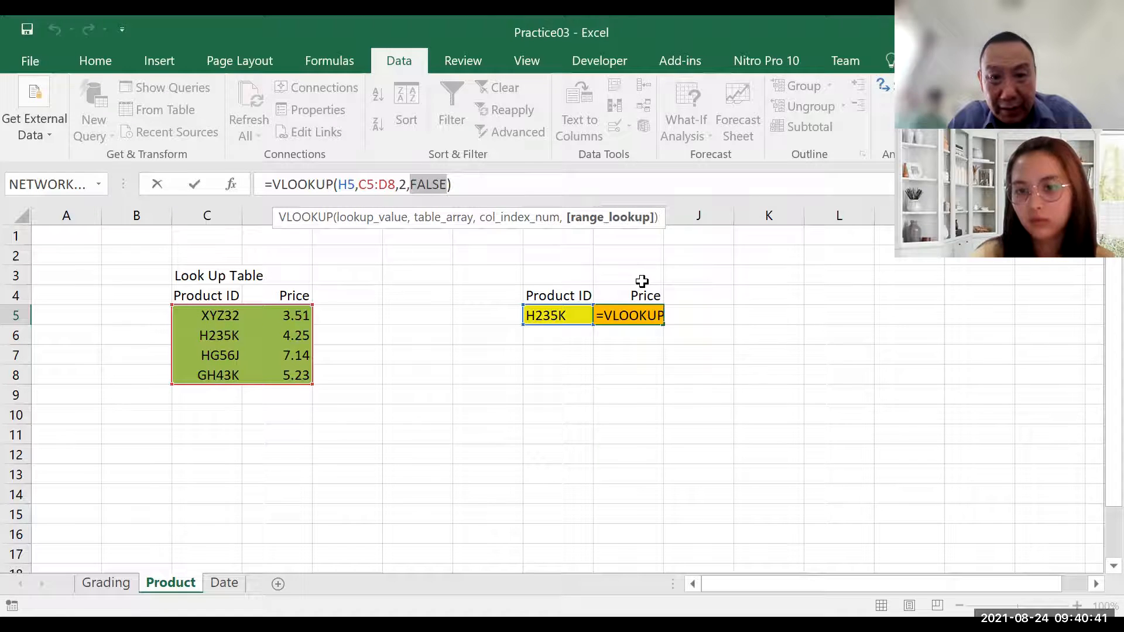
key(ctrl+Return)
Step: Set the lookup product ID in H5 to XYZ32
click(552, 314)
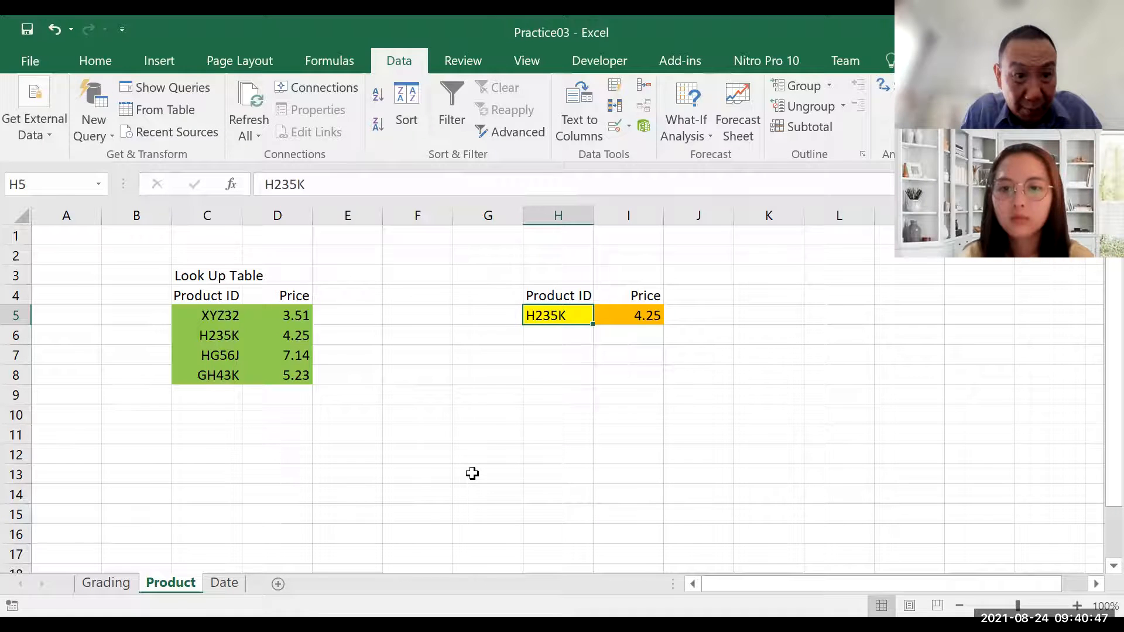
text(XYZ32)
key(Return)
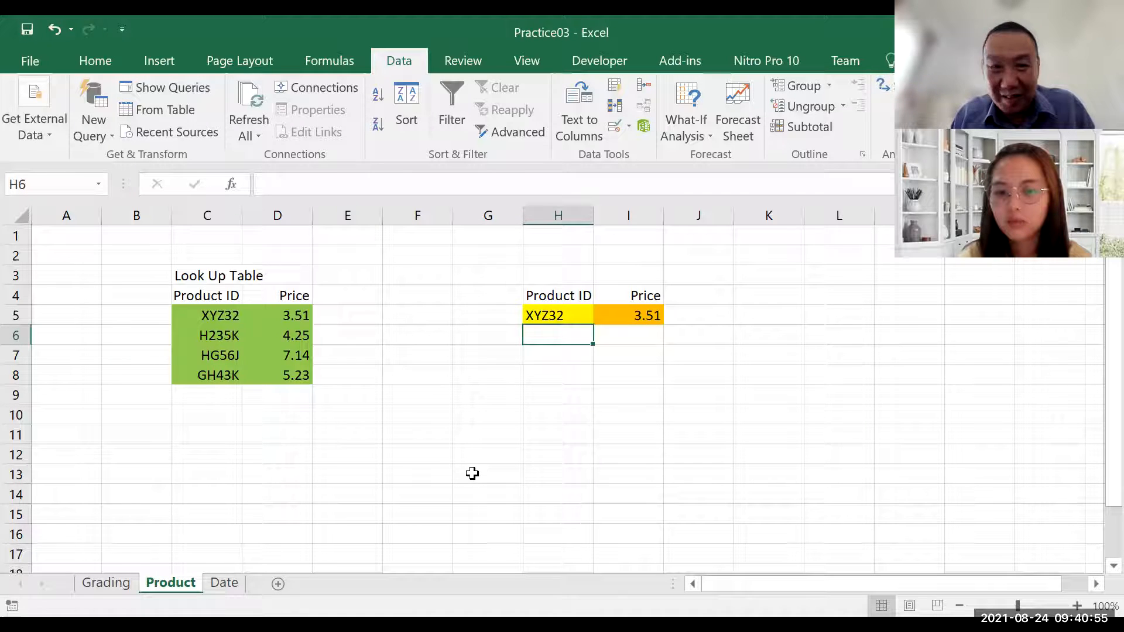
Step: Test the price lookup with a nonexistent product ID by entering jjj213 in H5
key(Up)
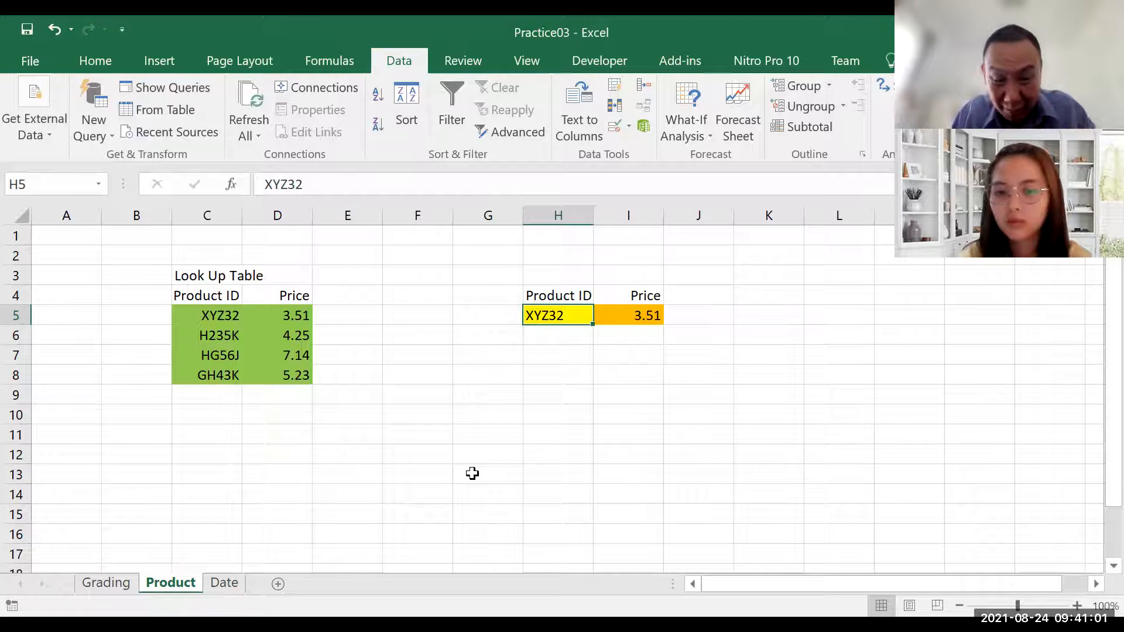
text(jjj)
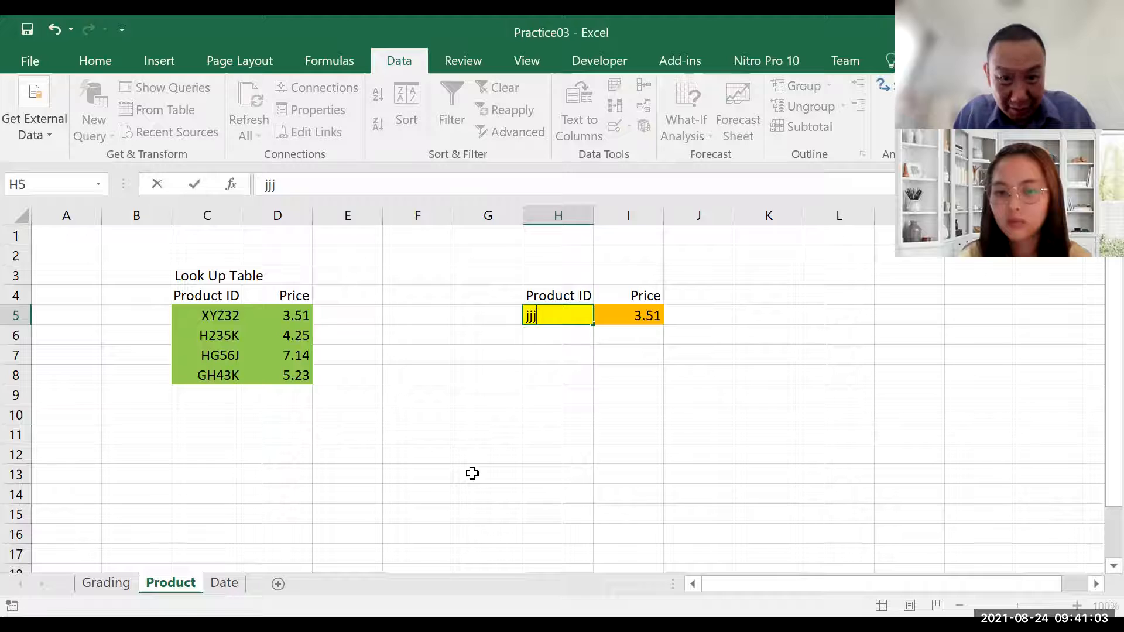
text(213)
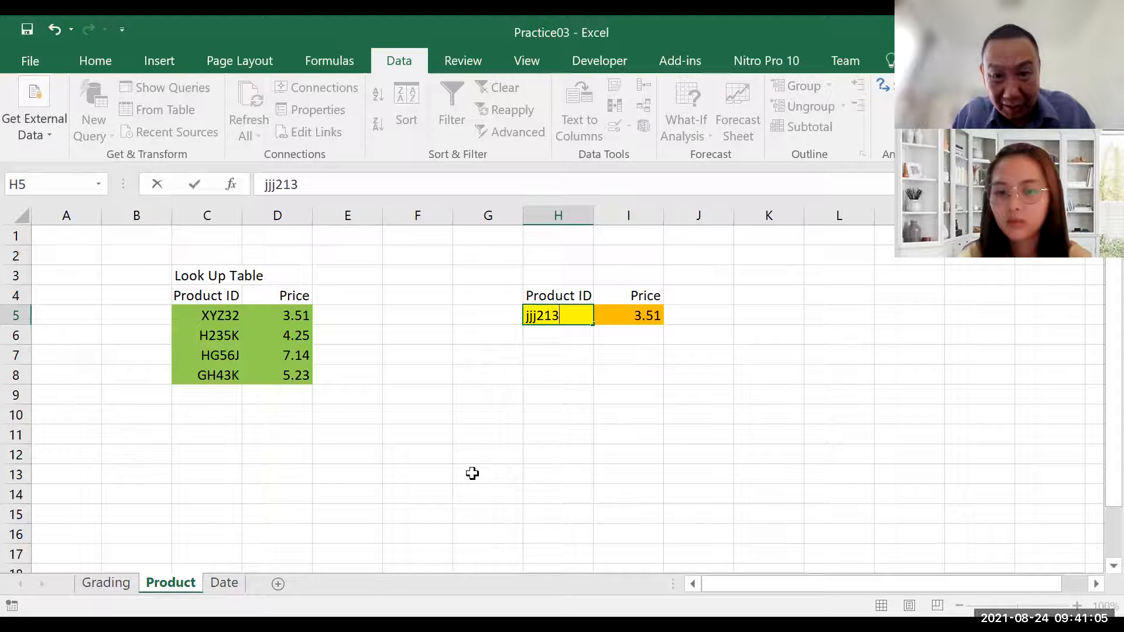
key(Return)
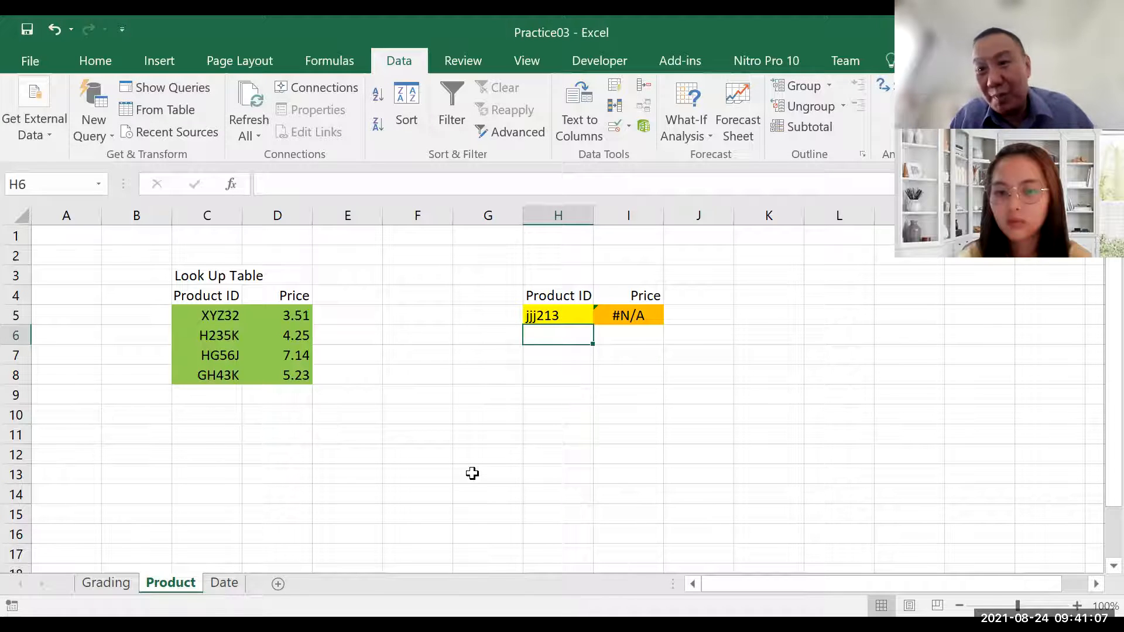
Step: Change the lookup product ID in H5 to HG56J
key(Up)
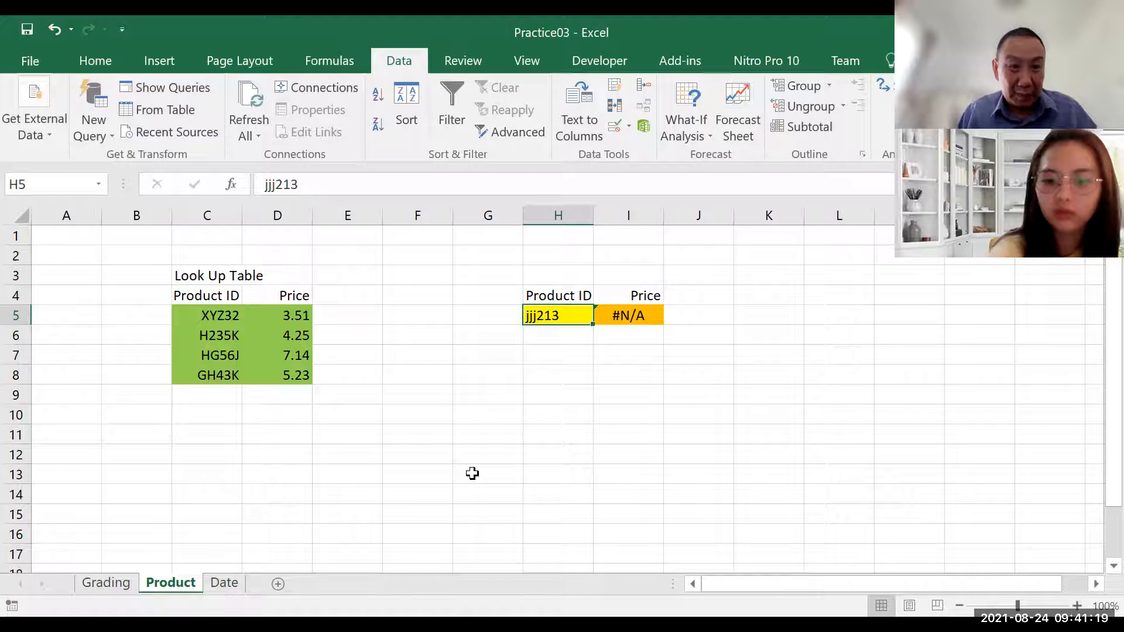
text(H)
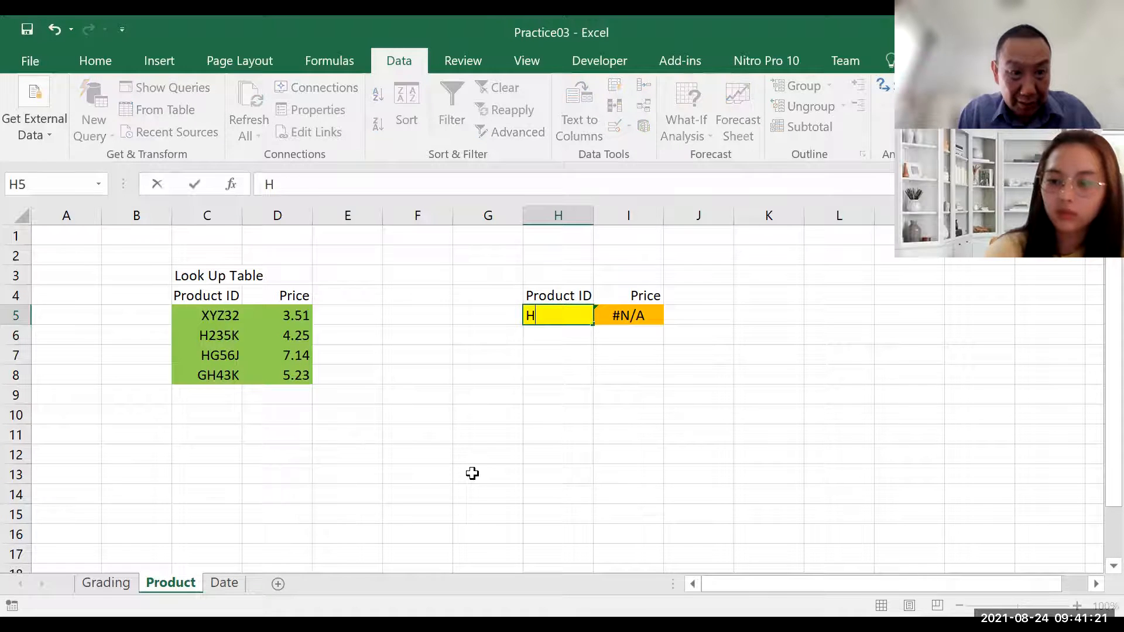
text(G5)
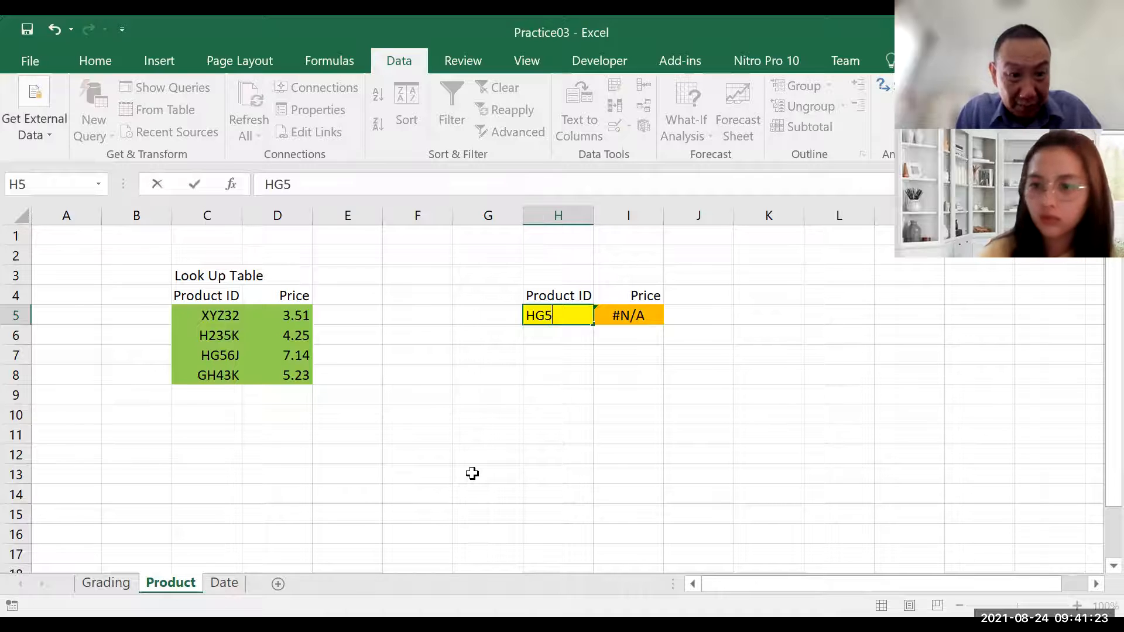
text(6J)
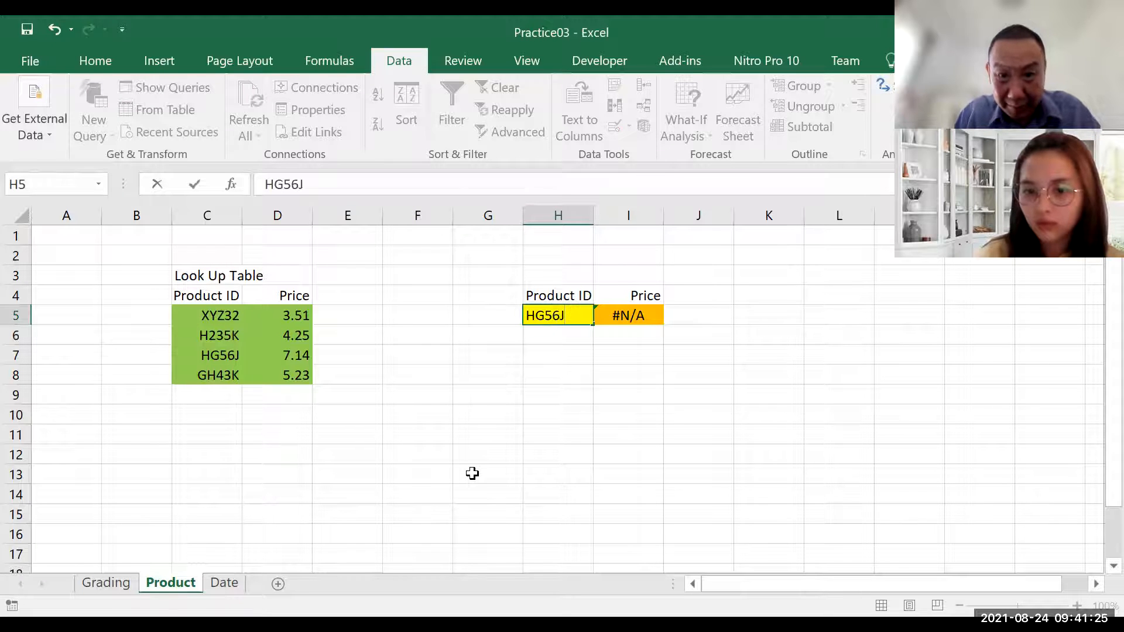
key(Return)
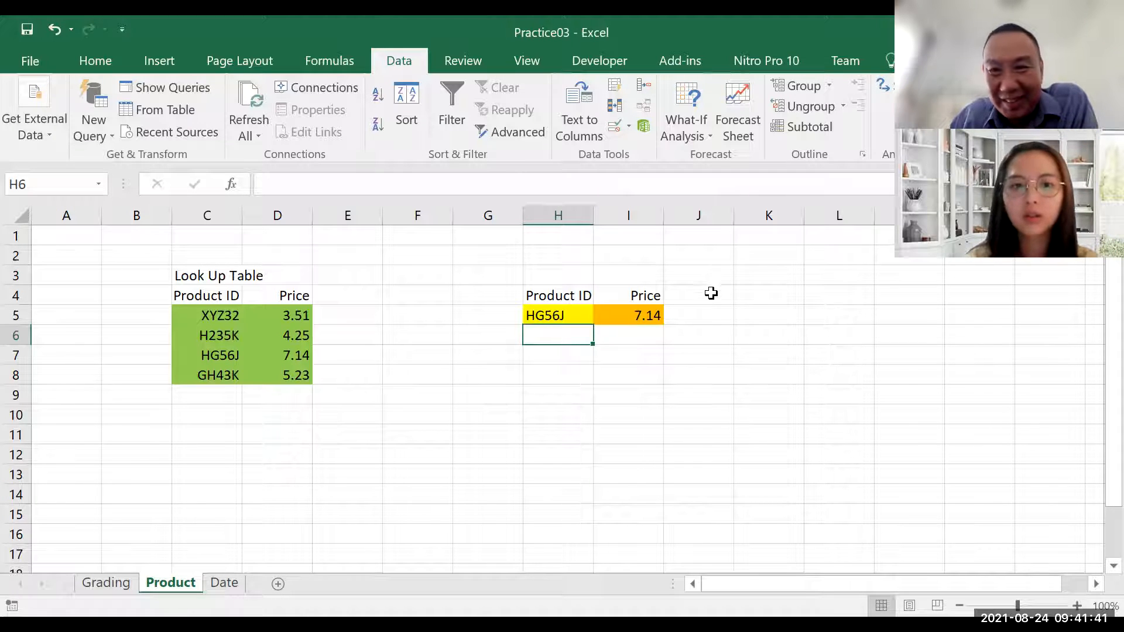
Step: Wrap the VLOOKUP formula in I5 in an IFNA function that returns "Not Found" for missing product IDs
click(646, 318)
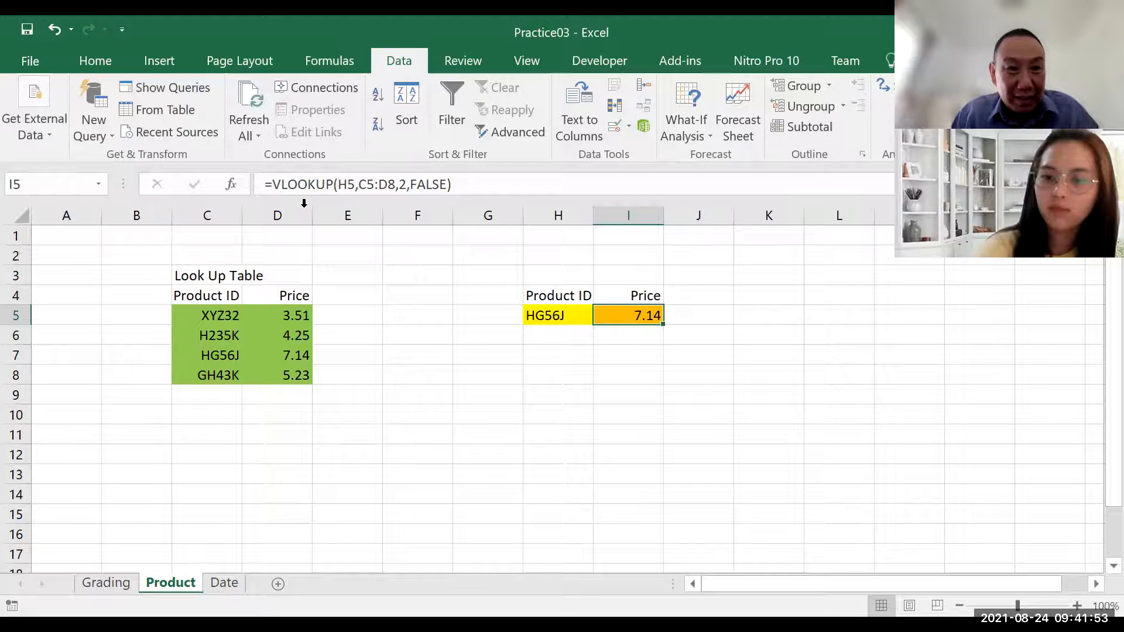
key(F2)
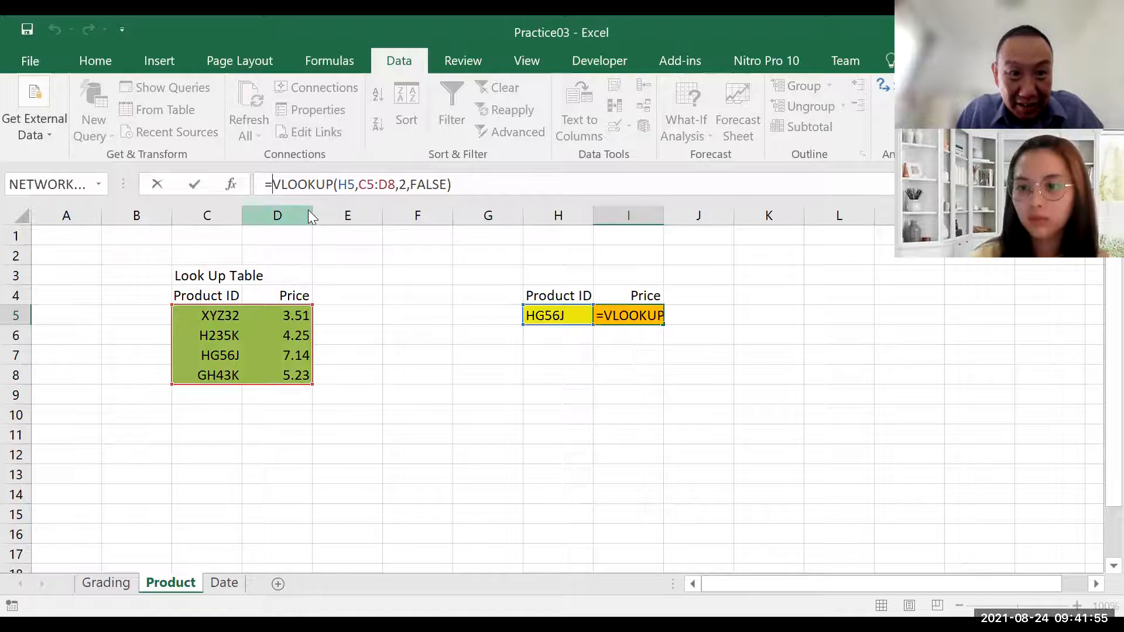
text(IFNA()
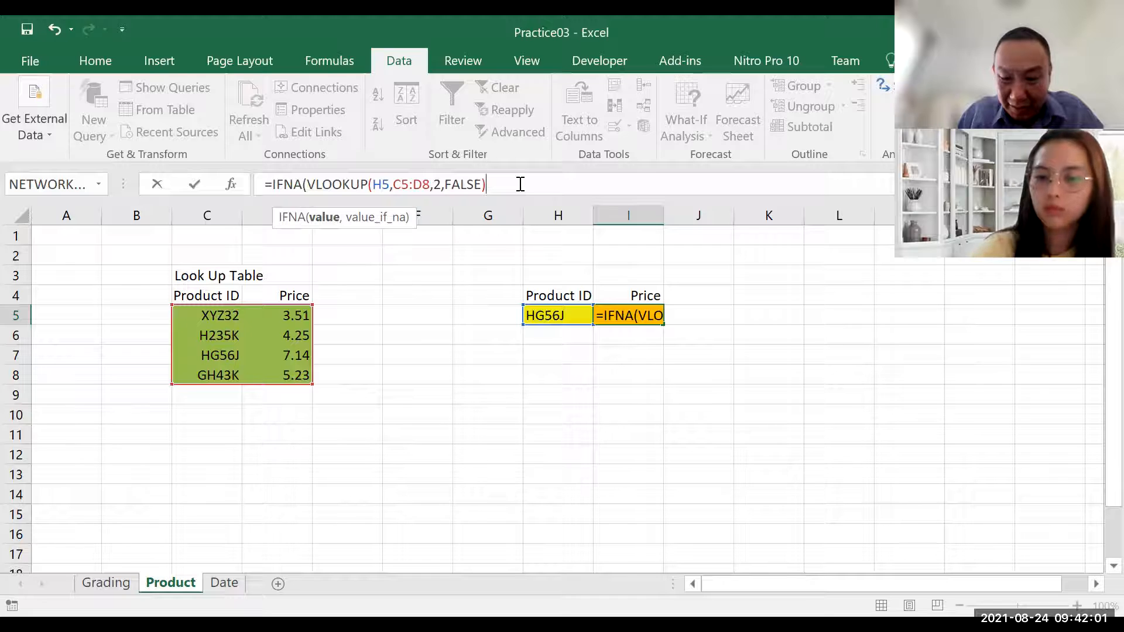
text(,")
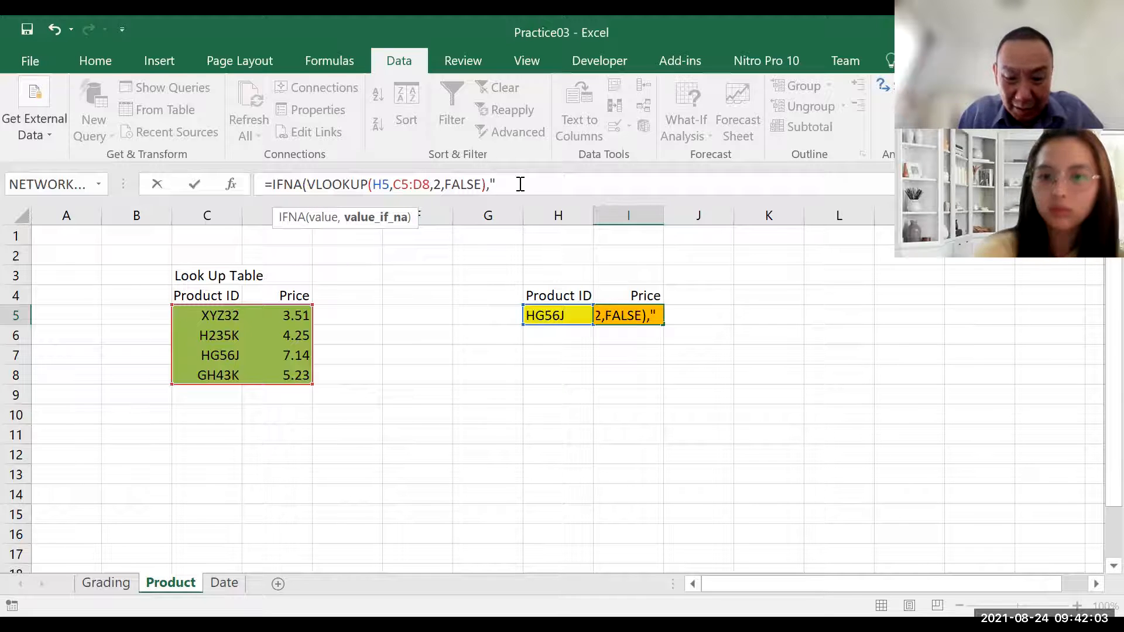
text(Not Foun)
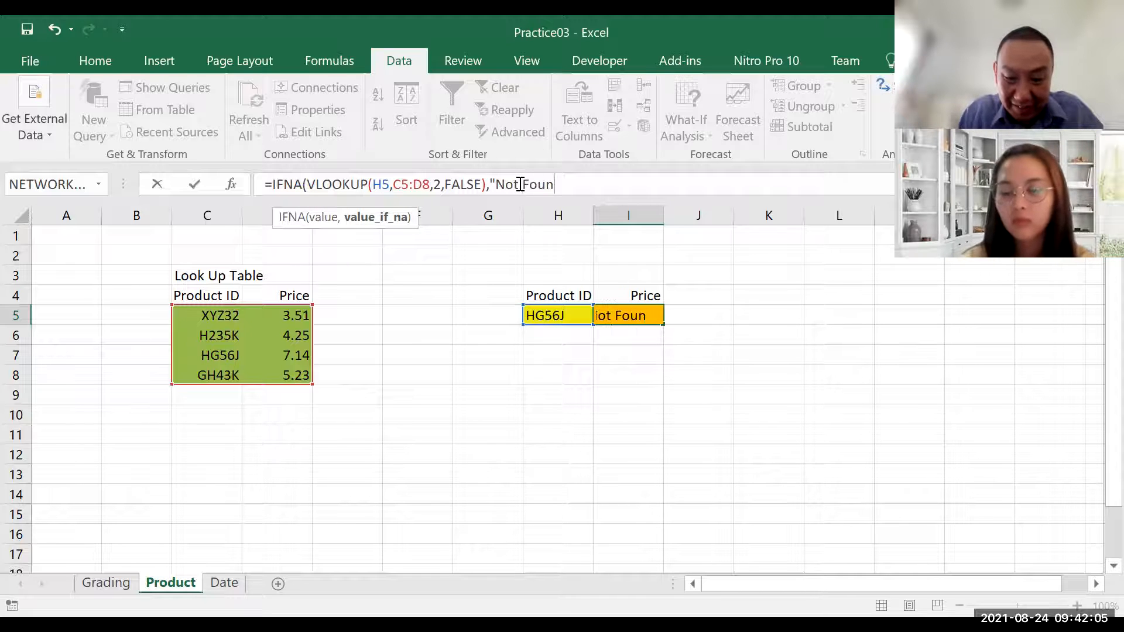
text(d"))
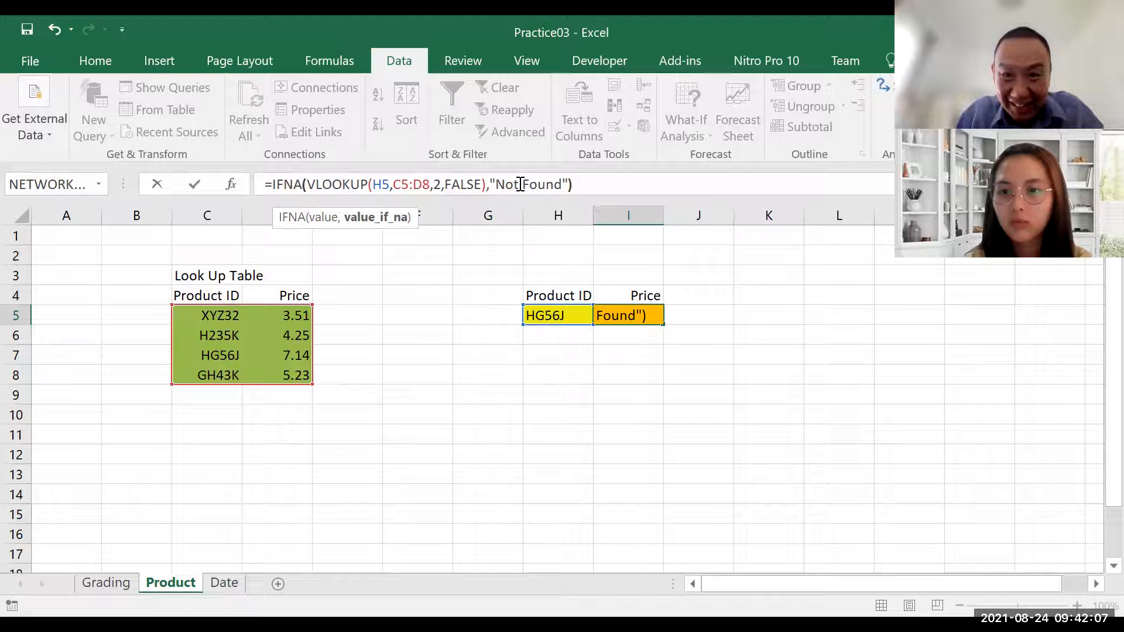
key(Return)
Step: Enter the nonexistent product ID jjj2 in H5 to test the IFNA formula
key(Up)
key(Left)
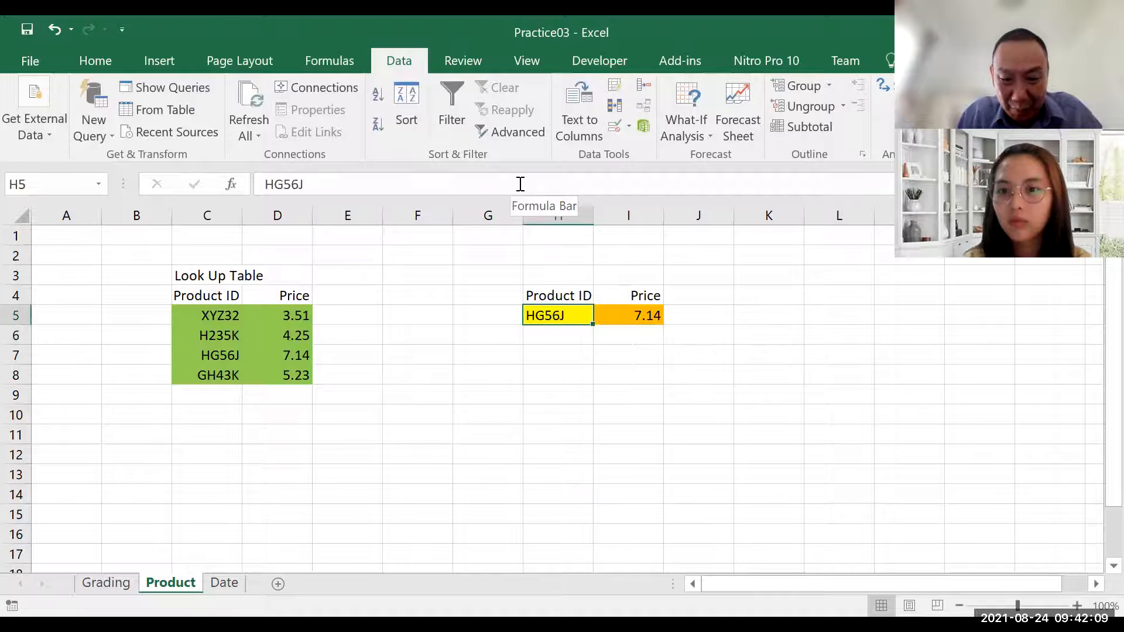
text(jjj2)
key(Return)
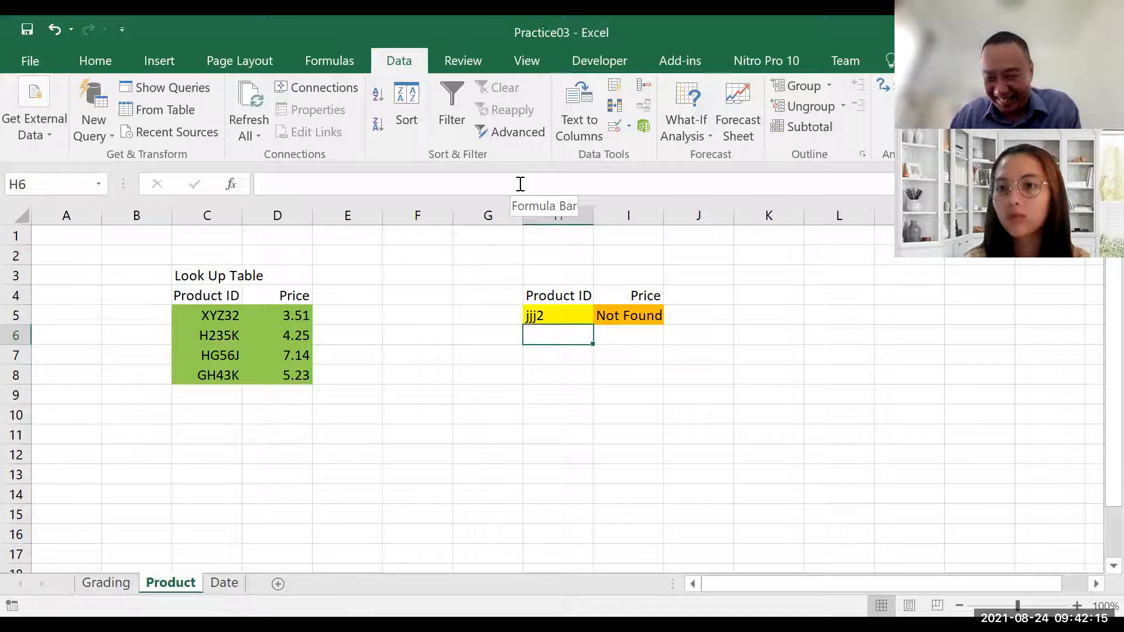
Step: Browse the list of available Math & Trig functions in the function library
key(Up)
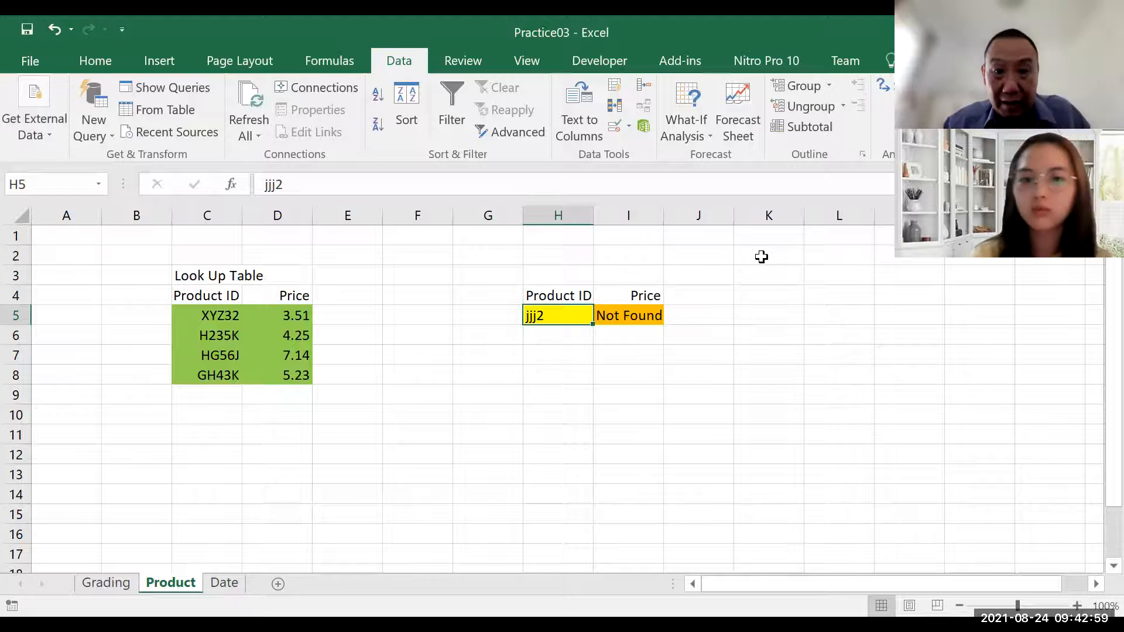
click(330, 59)
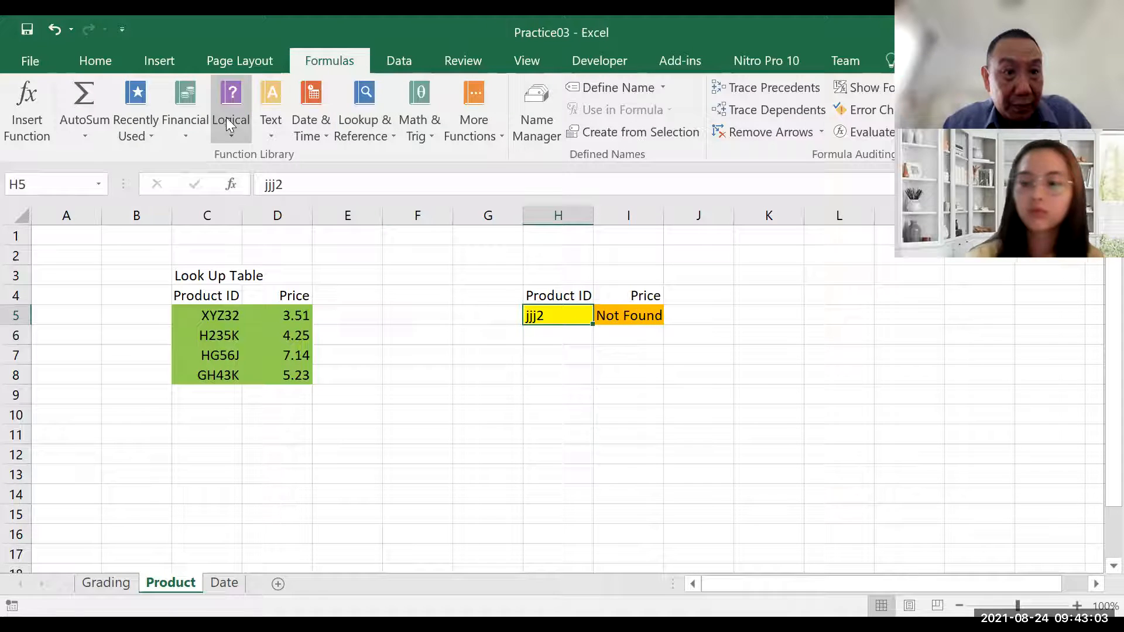
click(436, 132)
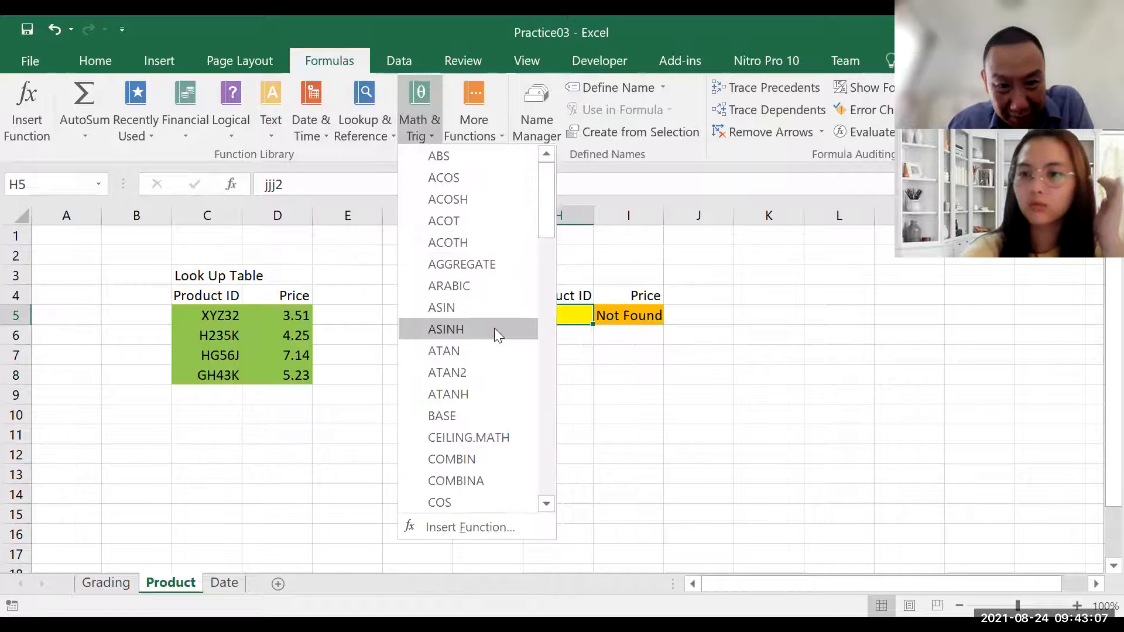
scroll(486, 391, down, 10)
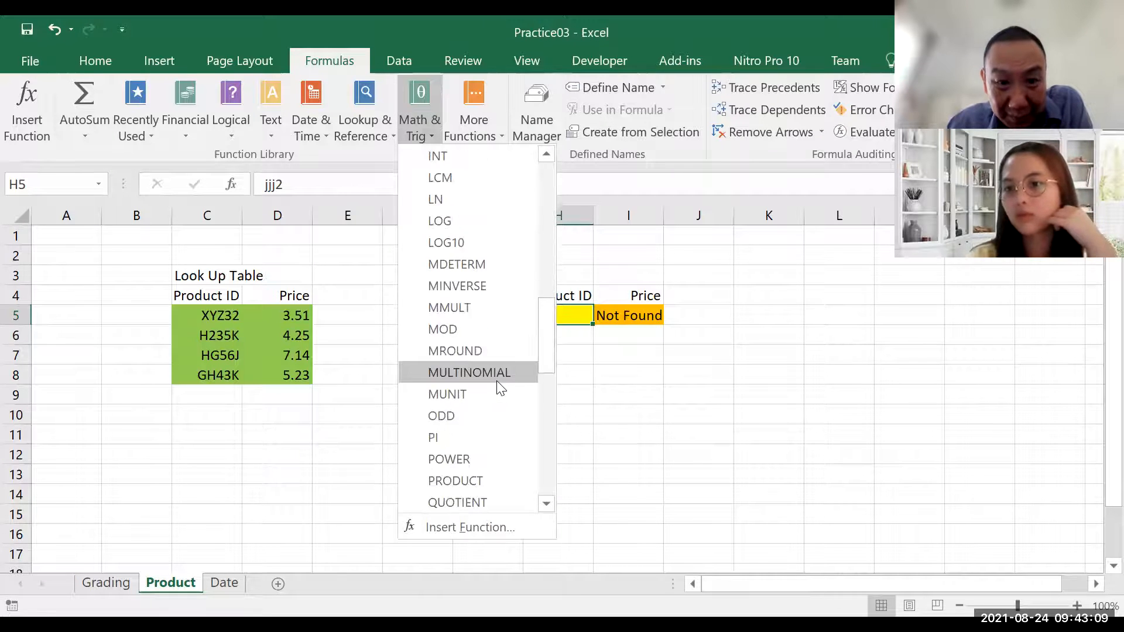
scroll(498, 351, up, 4)
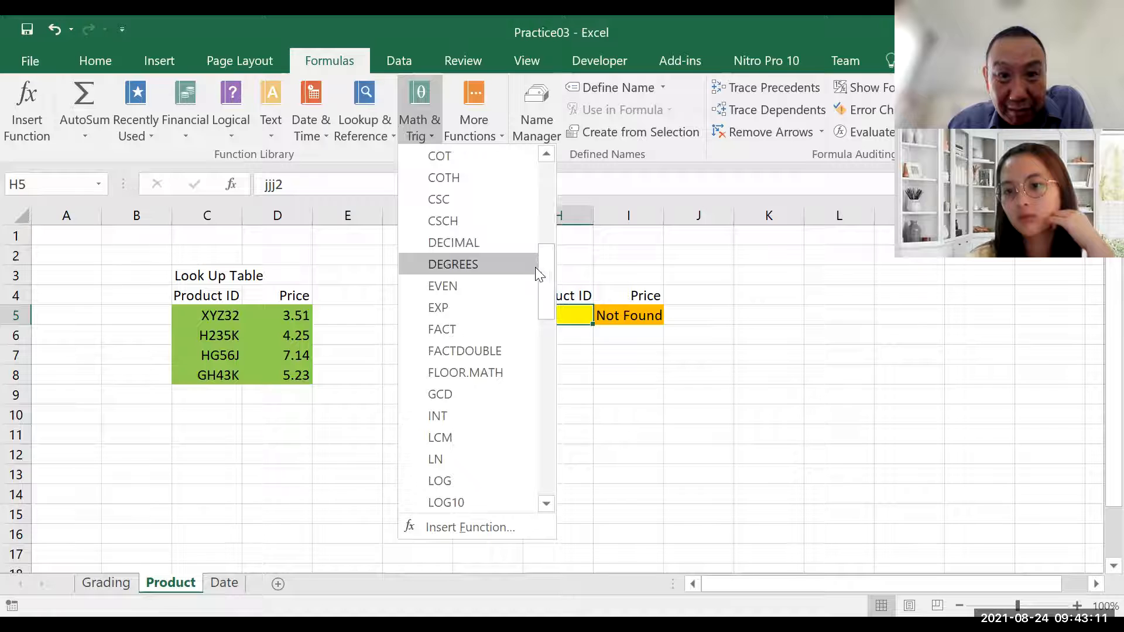
Step: Inspect the arguments and help of the engineering function BESSELI, and leave without inserting it
click(496, 138)
mouse_move(518, 182)
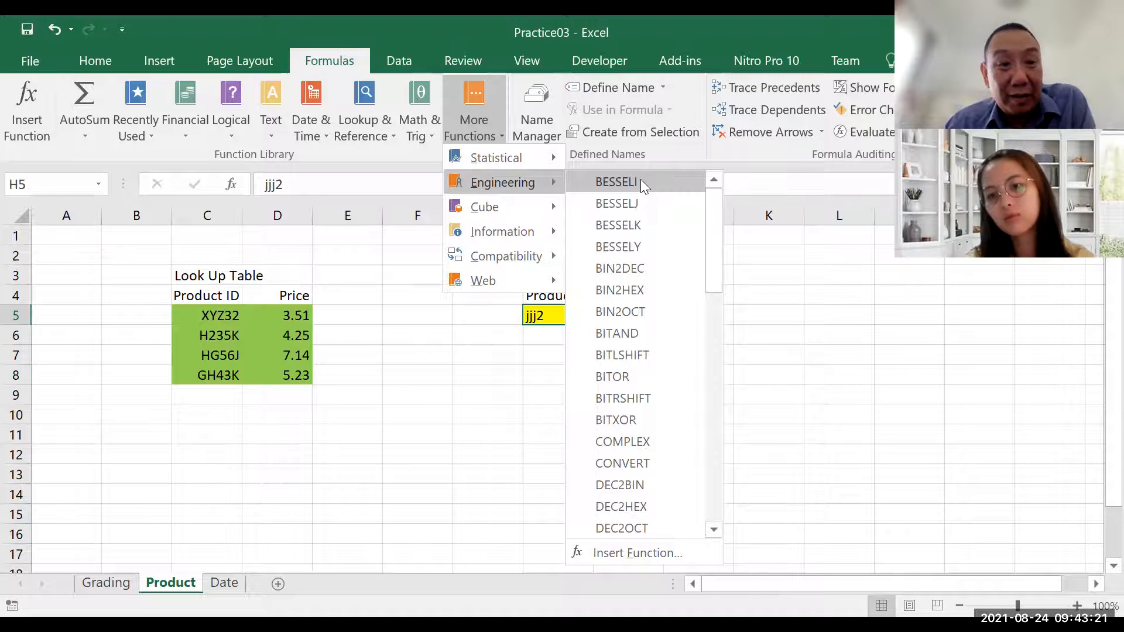
click(641, 179)
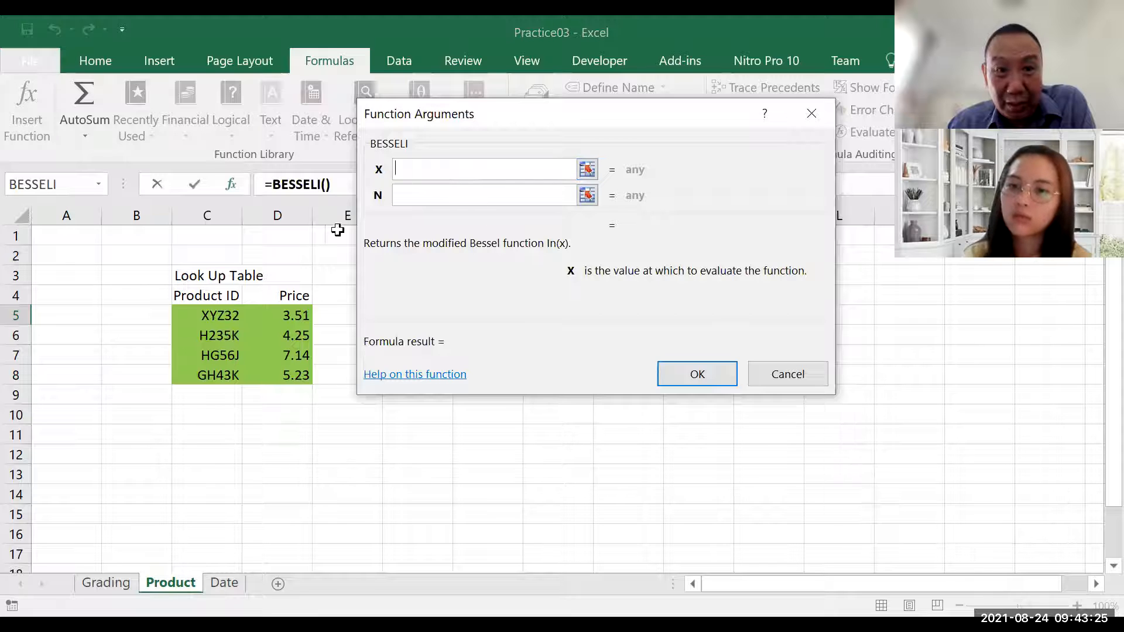
click(445, 383)
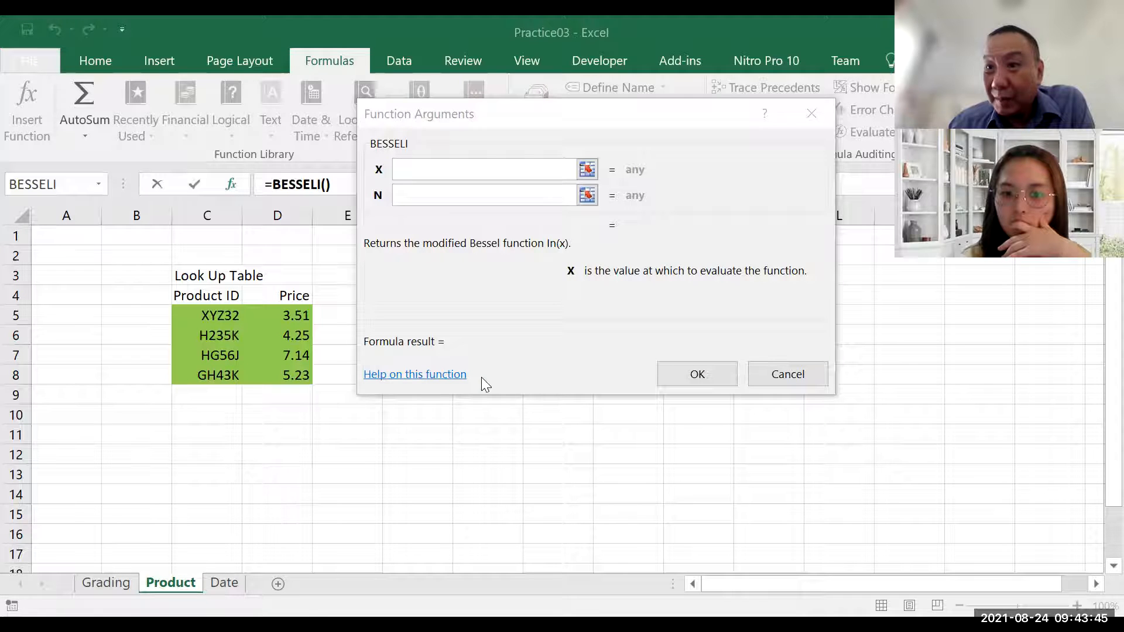
click(786, 375)
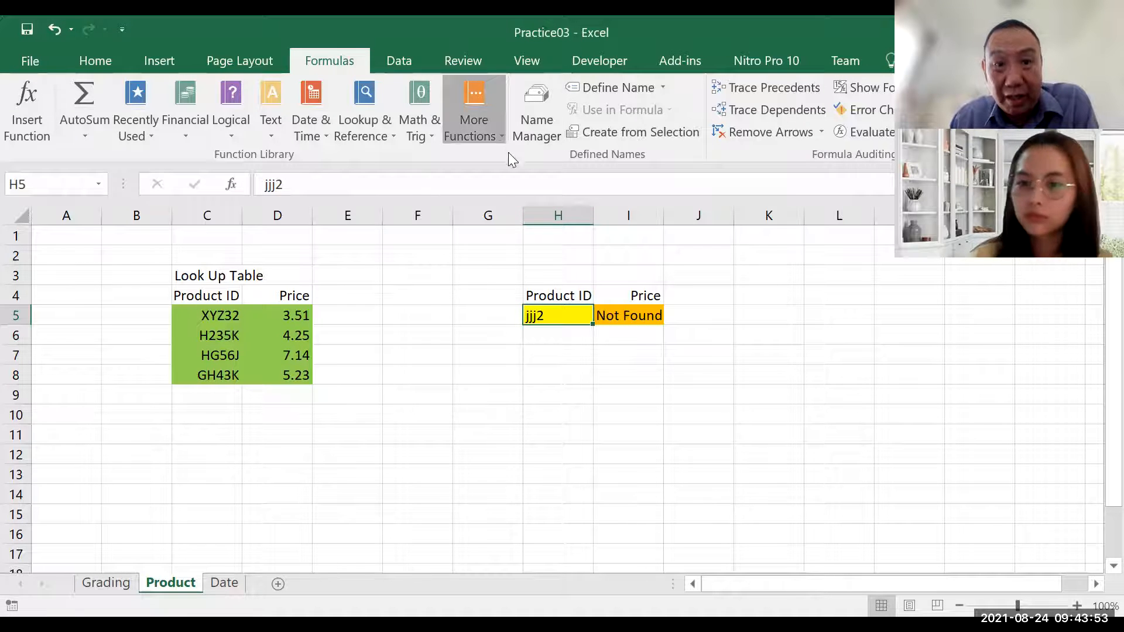
Step: Look through the full list of Engineering functions down to its end
click(502, 135)
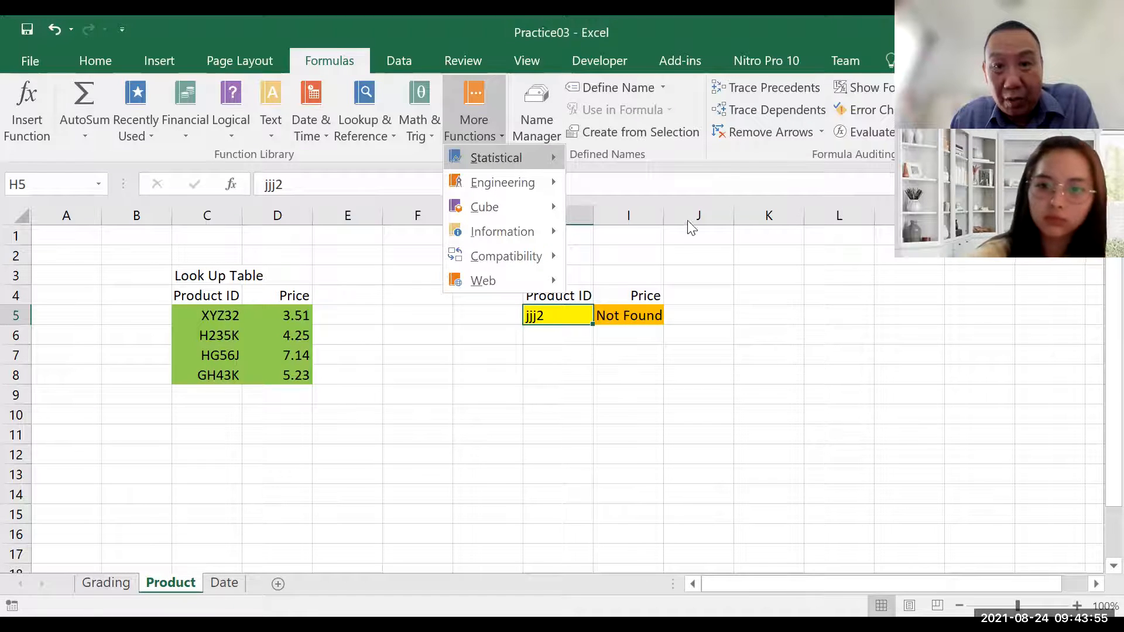
mouse_move(502, 182)
drag(716, 248, 708, 313)
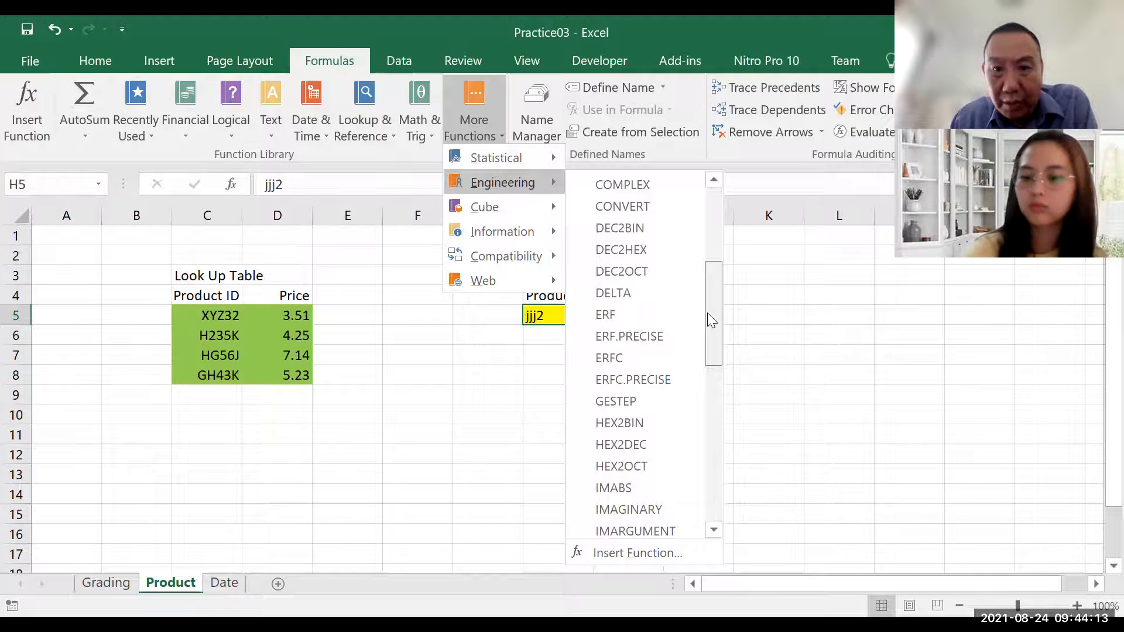
drag(707, 312, 735, 495)
click(766, 421)
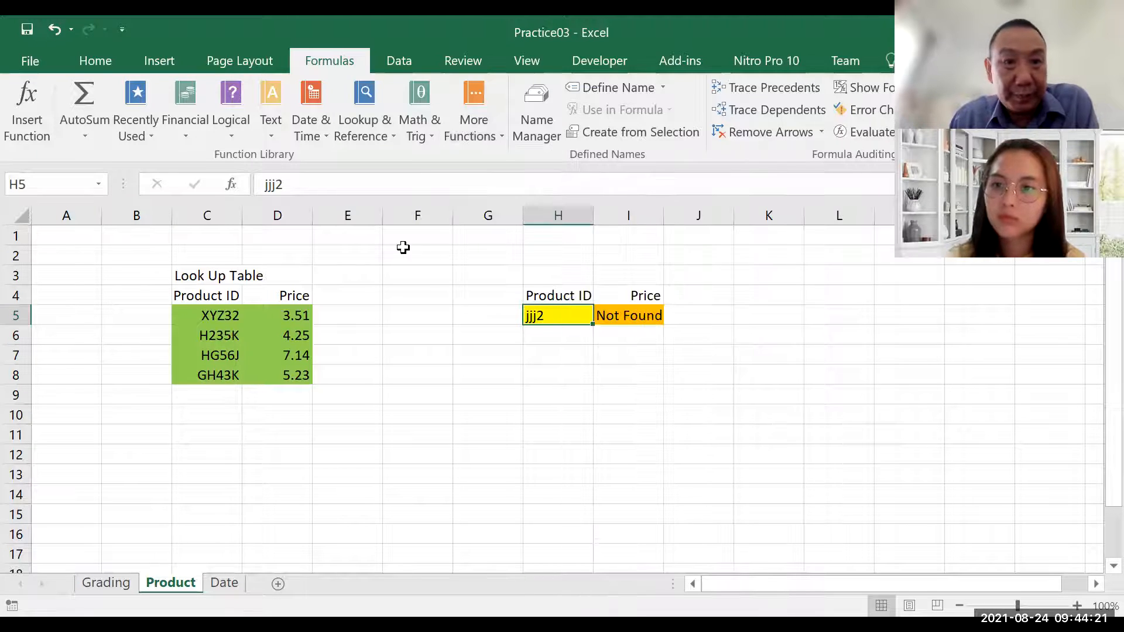
Step: Look through the Lookup & Reference functions down to VLOOKUP without inserting any
click(392, 137)
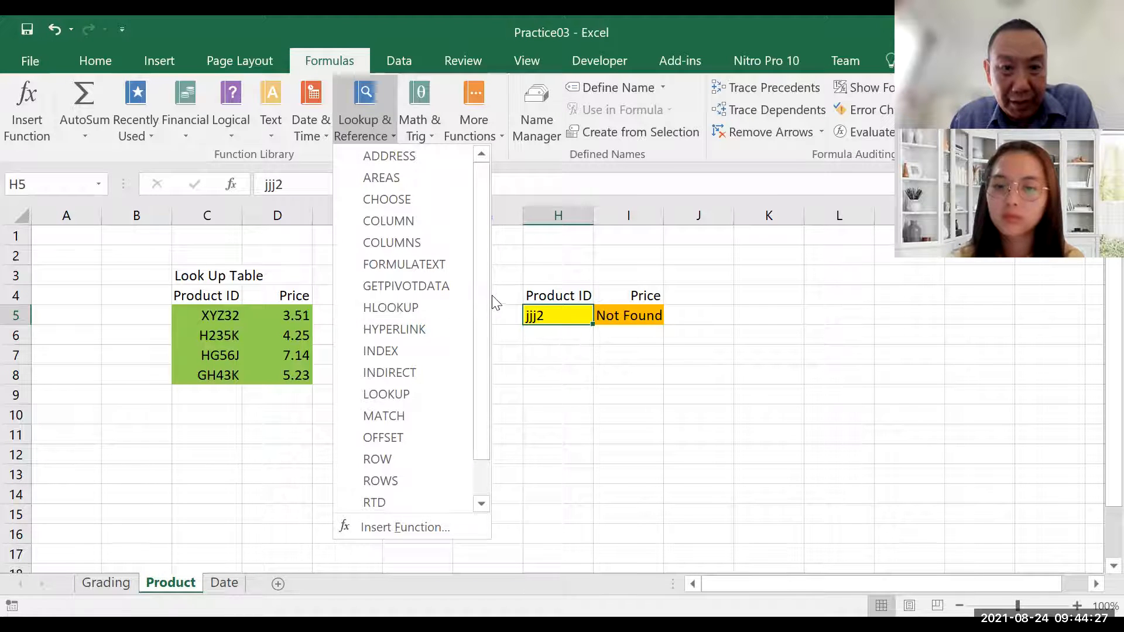
drag(477, 293, 483, 386)
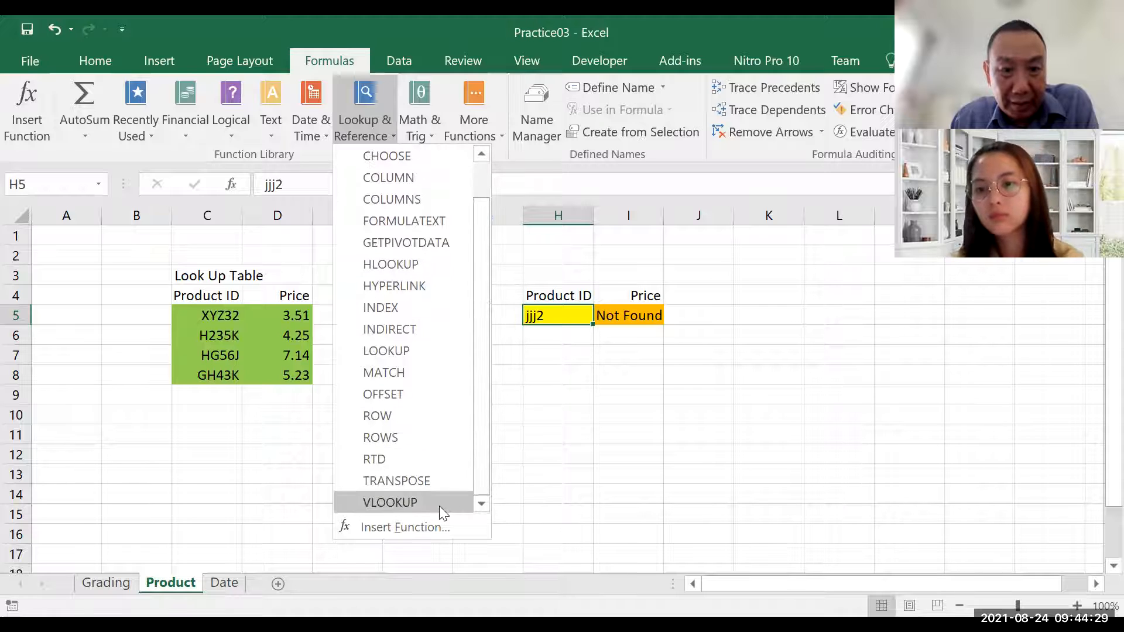
click(656, 429)
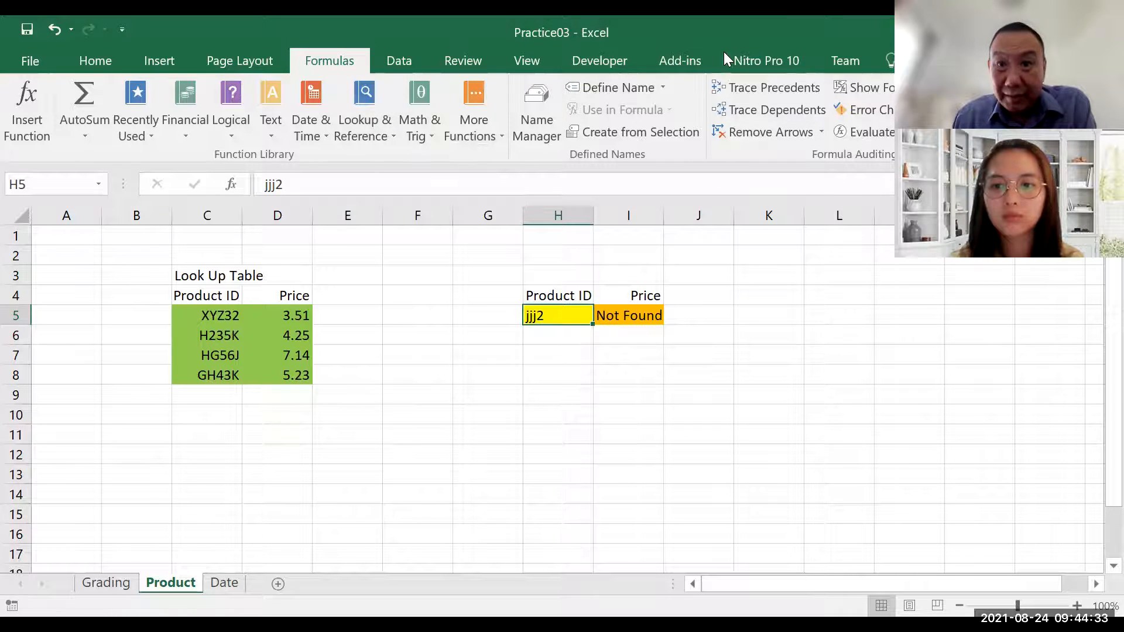
click(638, 413)
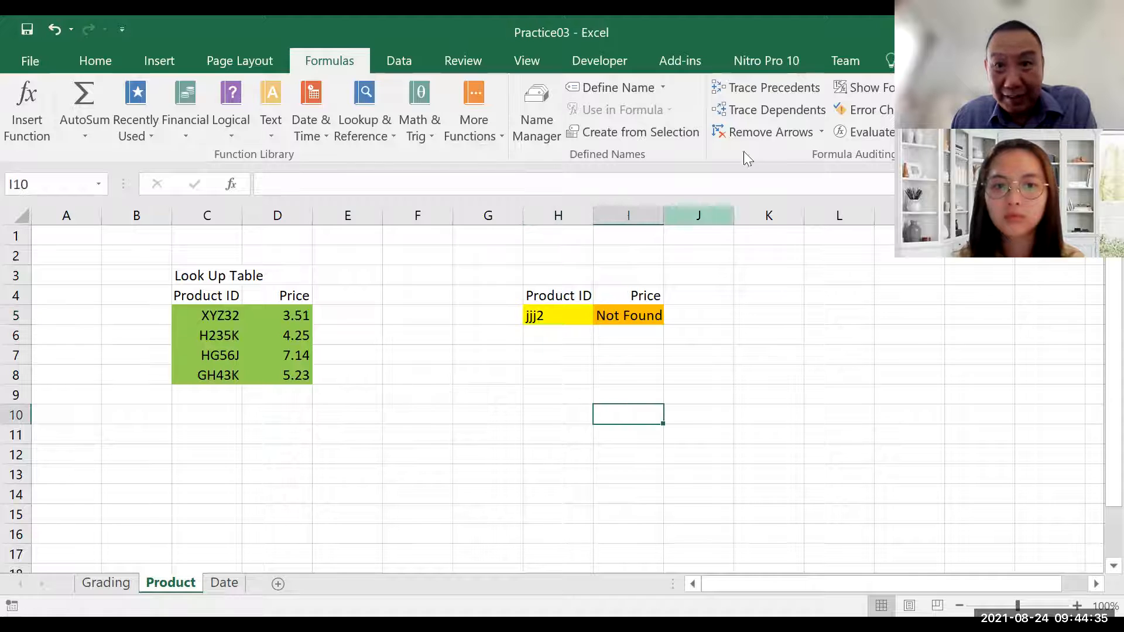
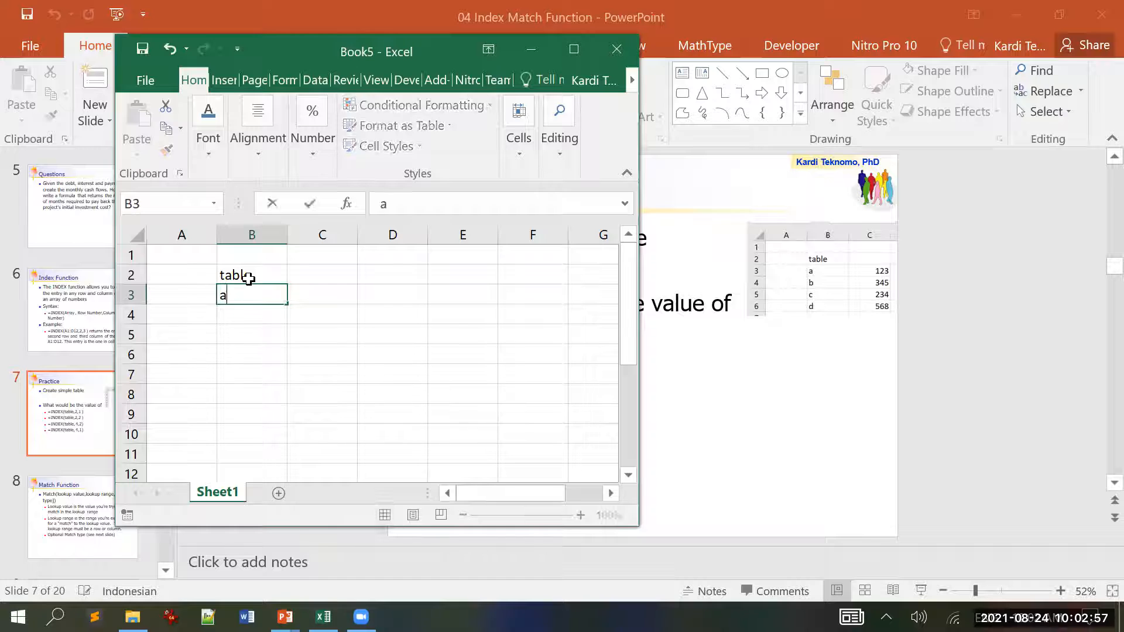
Step: Enter the row labels b, c and d in B4:B6 beneath the label a
text(b)
key(Return)
text(c)
key(Return)
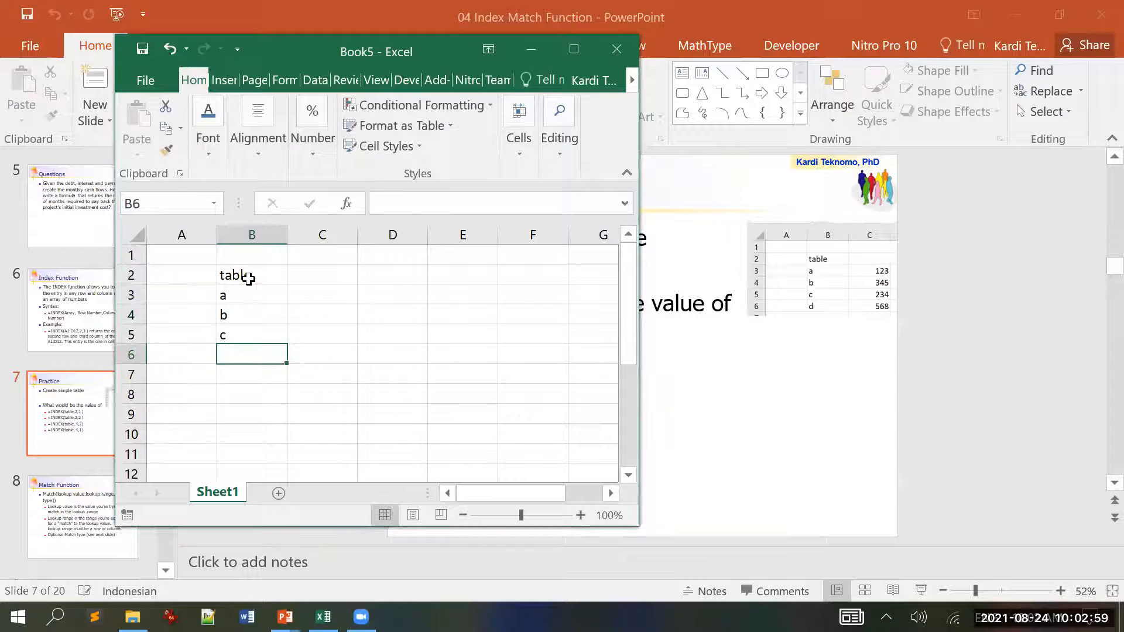
text(d)
key(Up)
Step: Enter the values 123, 345, 234 and 568 in C3:C6 beside the labels
key(Up)
key(Up)
key(Right)
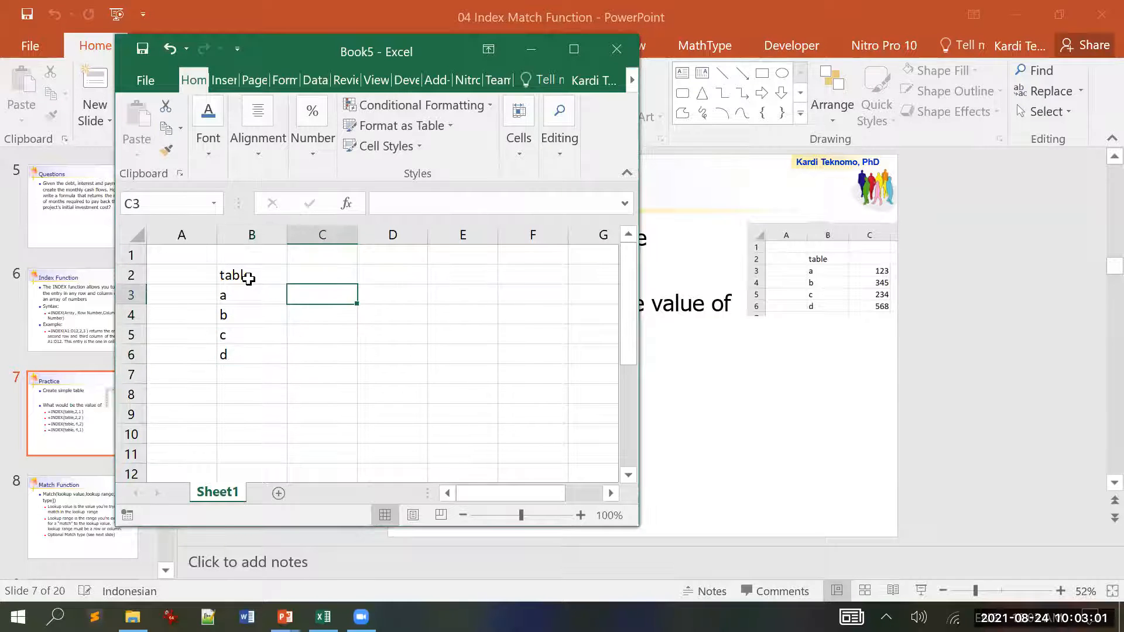
text(123)
key(Return)
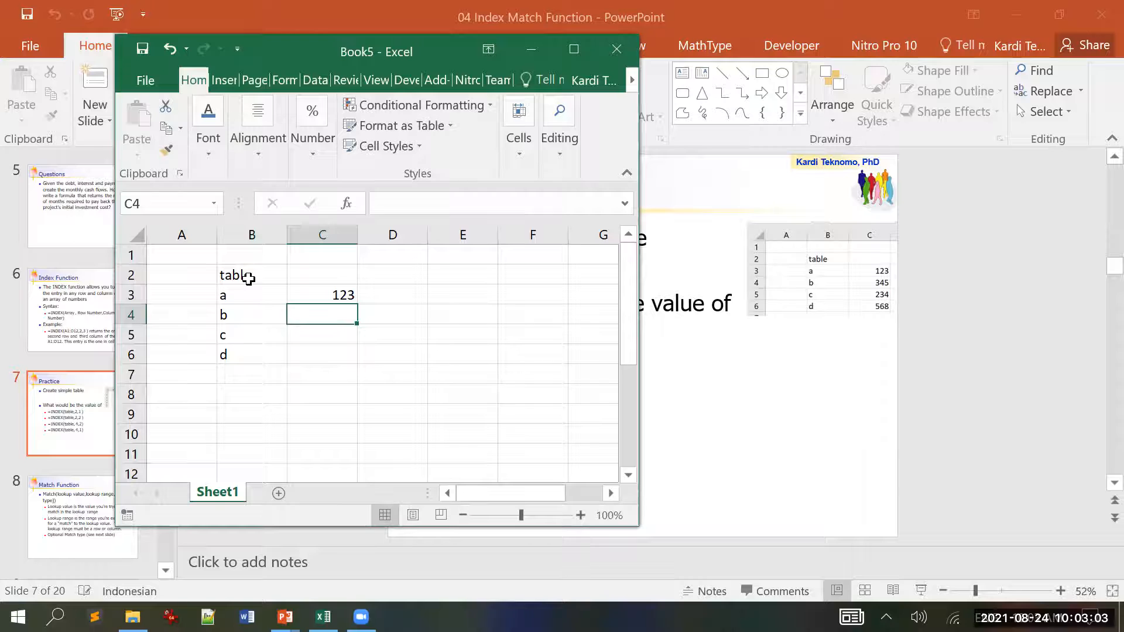
text(345)
key(Return)
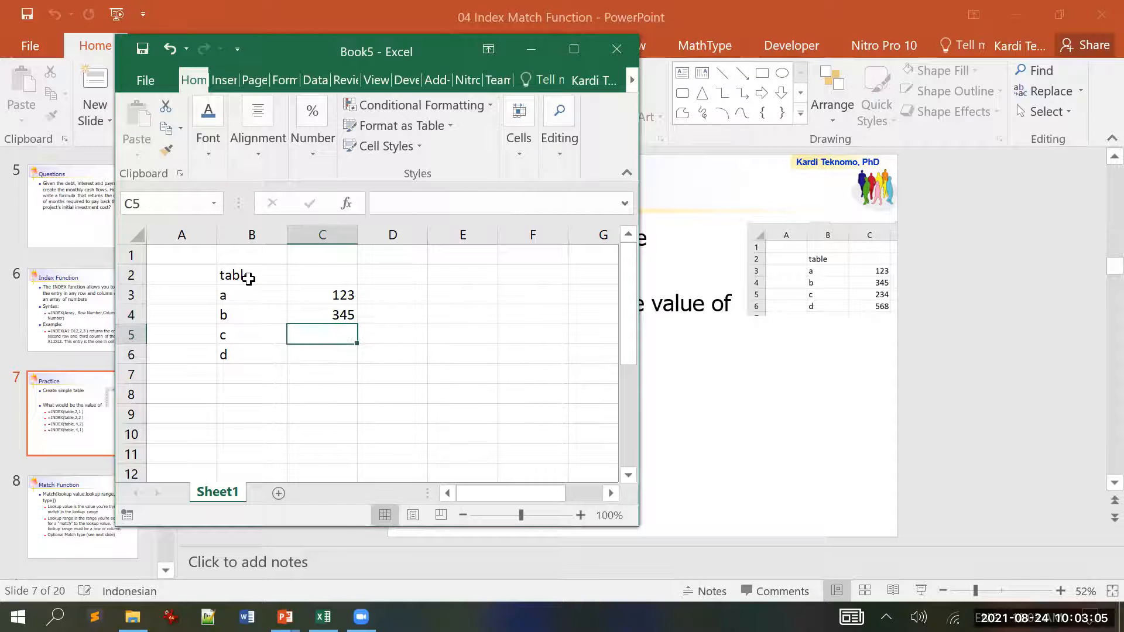
text(234)
key(Return)
text(568)
key(Return)
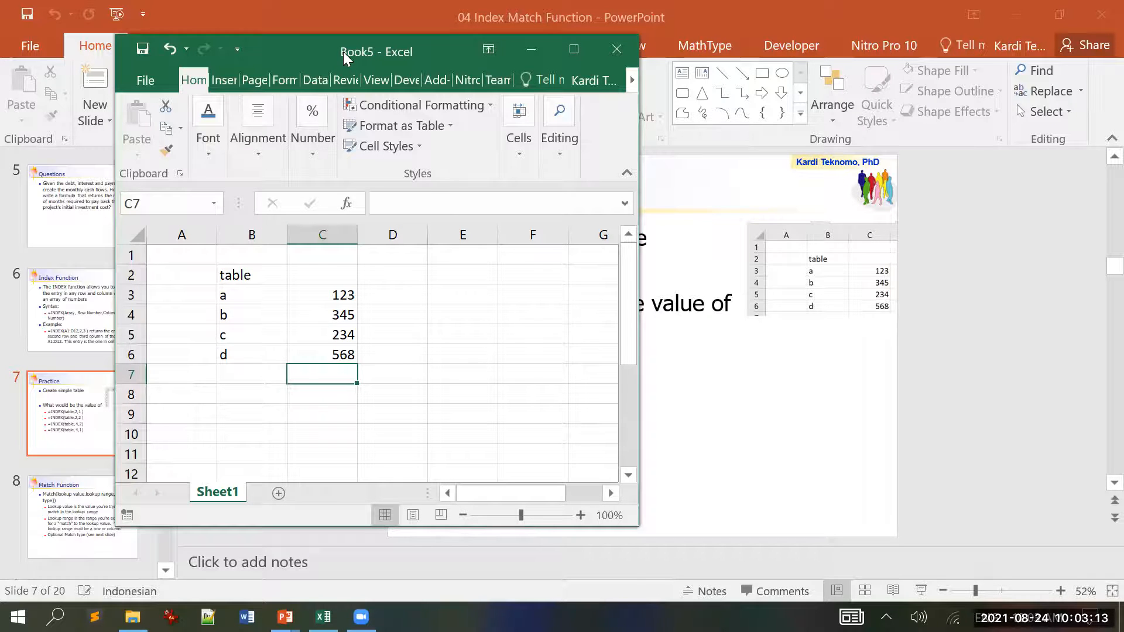
drag(343, 52, 194, 52)
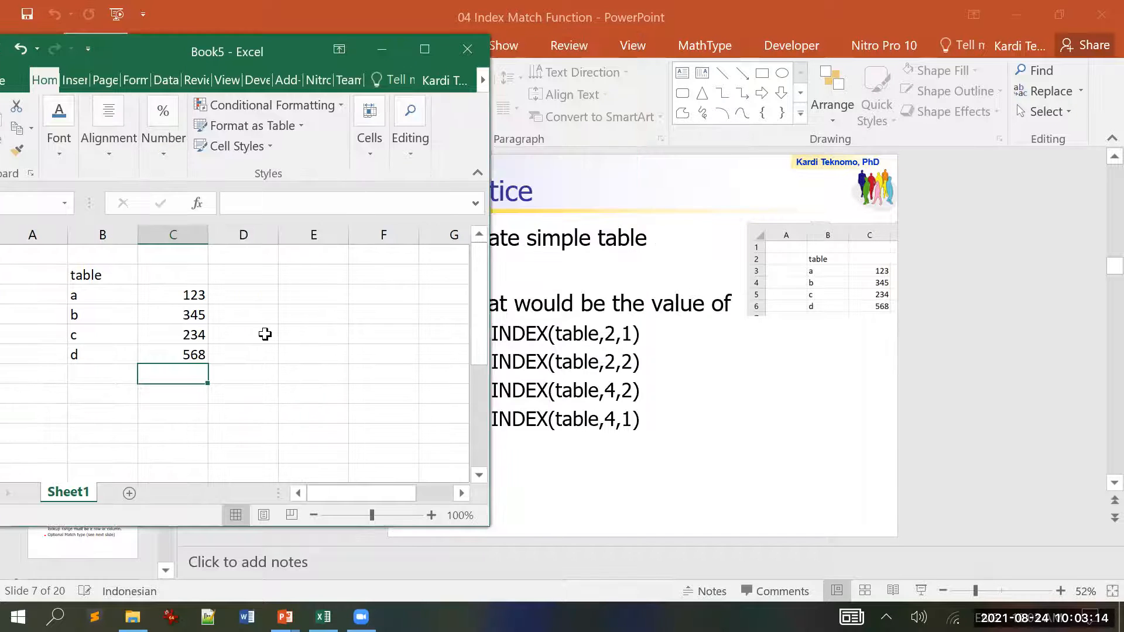
click(311, 298)
text(=index()
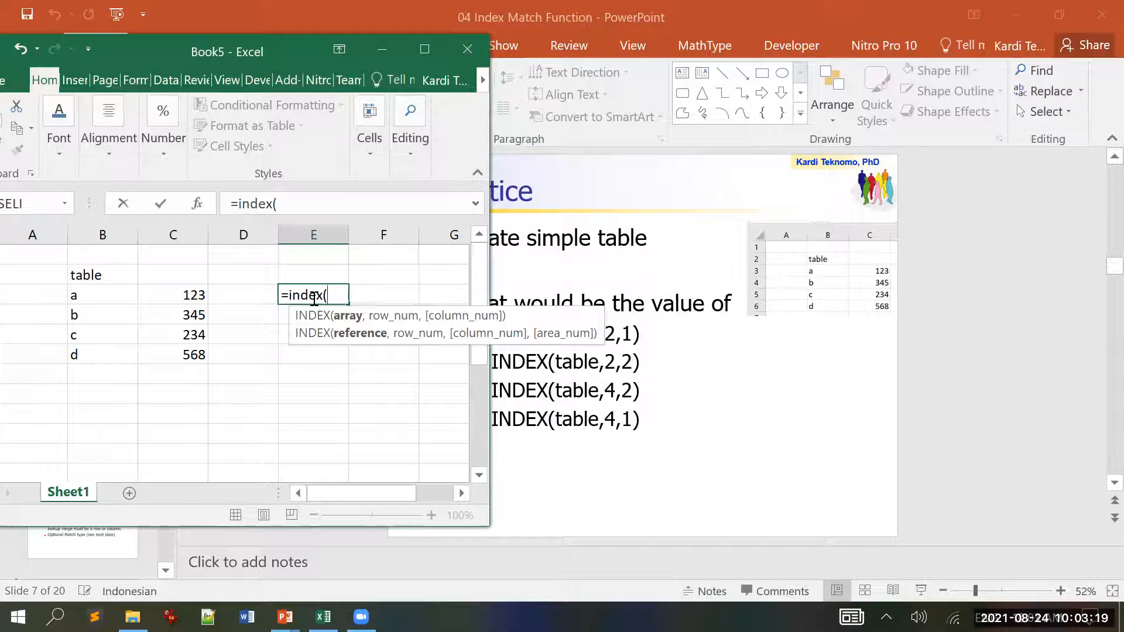
key(Escape)
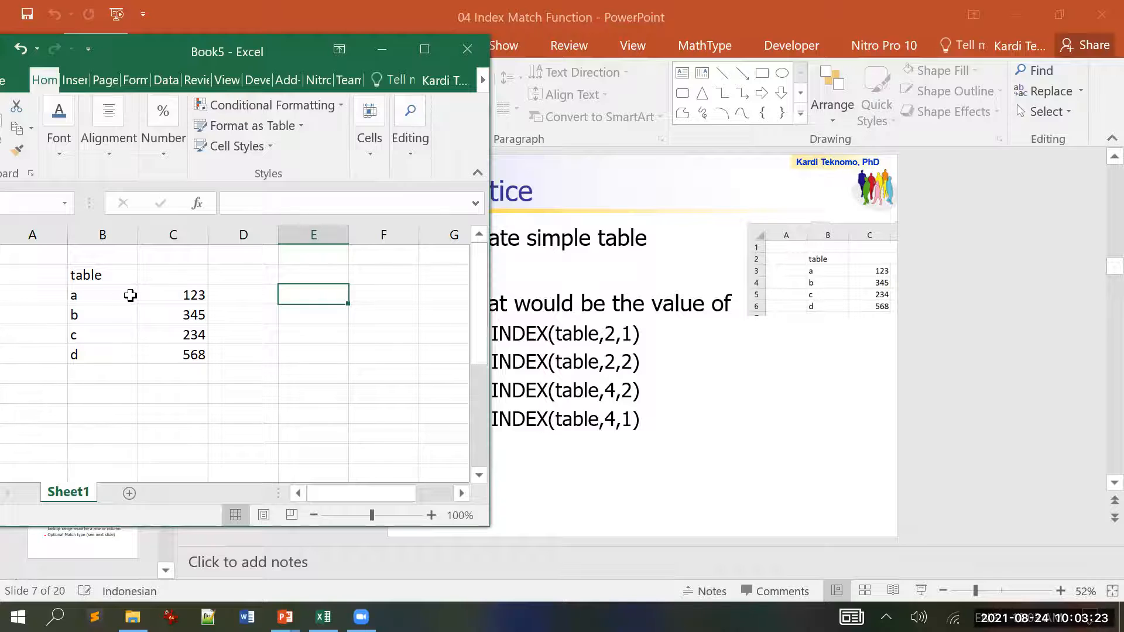
Step: Name the range B3:C6 "table"
drag(114, 296, 176, 355)
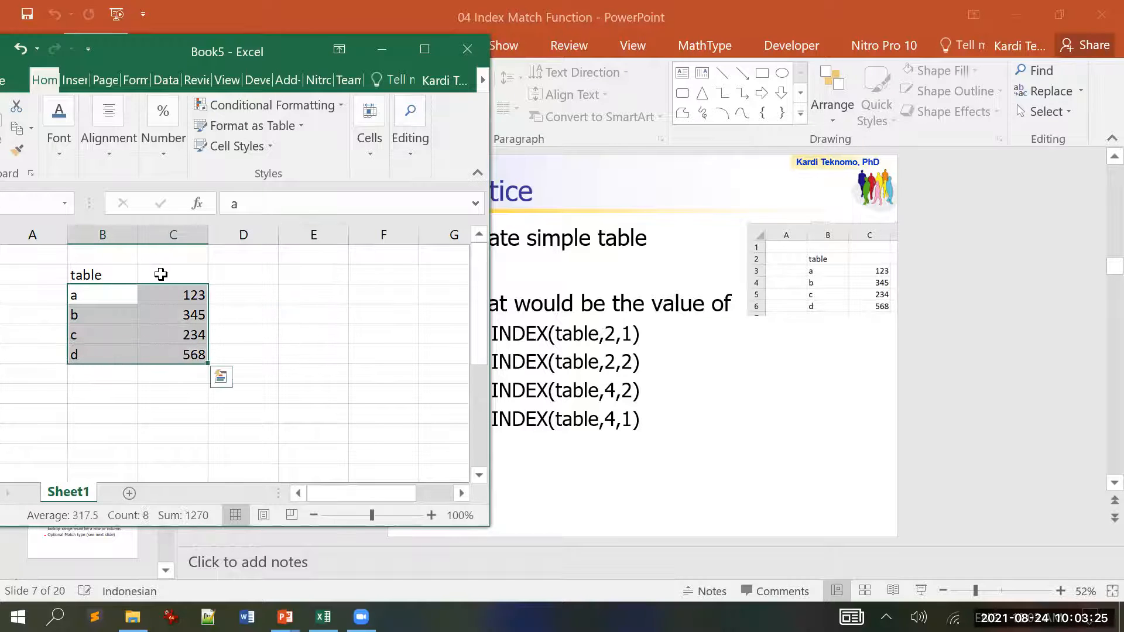
drag(217, 57, 419, 52)
click(221, 205)
text(table)
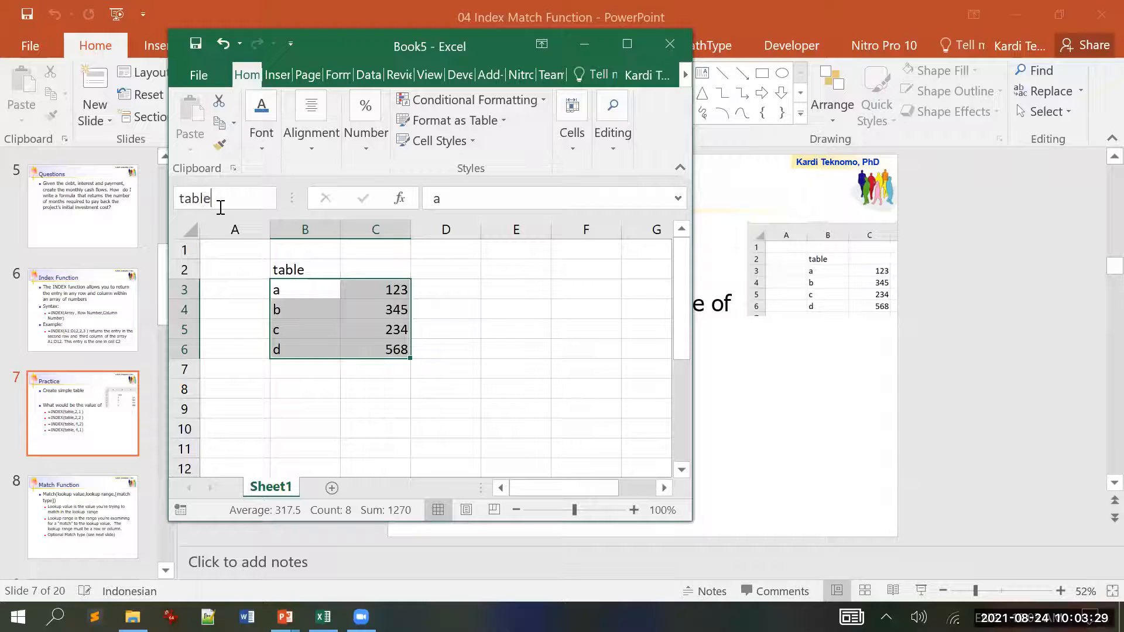
key(Return)
Step: Uncover the practice slide's formulas and enter =INDEX(table,1,1) in cell E3
drag(406, 35, 269, 45)
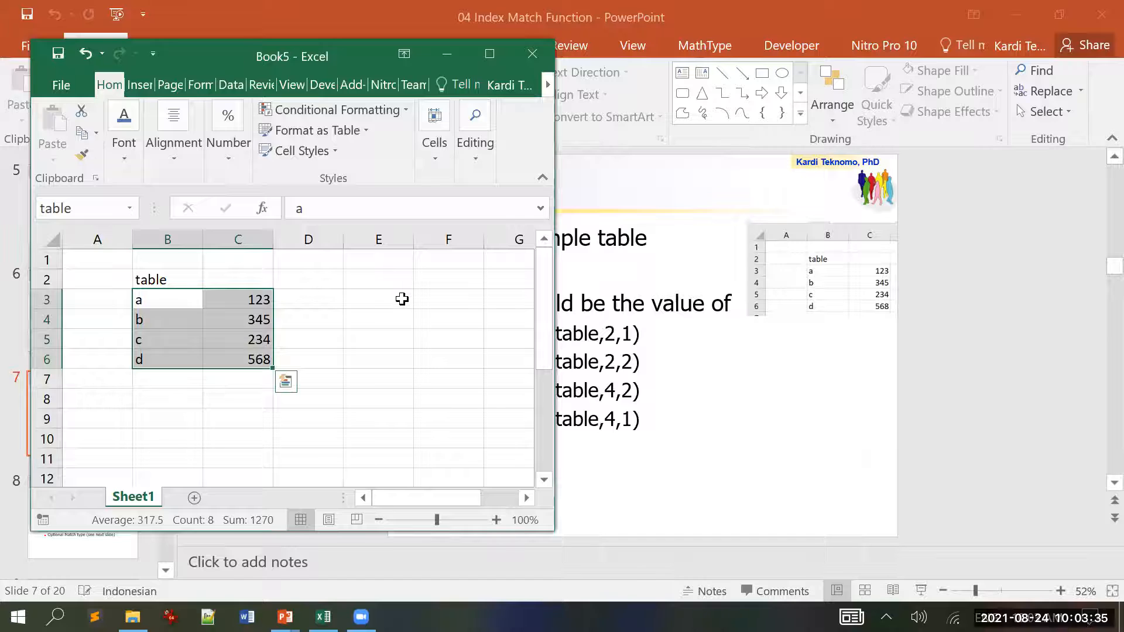
click(404, 299)
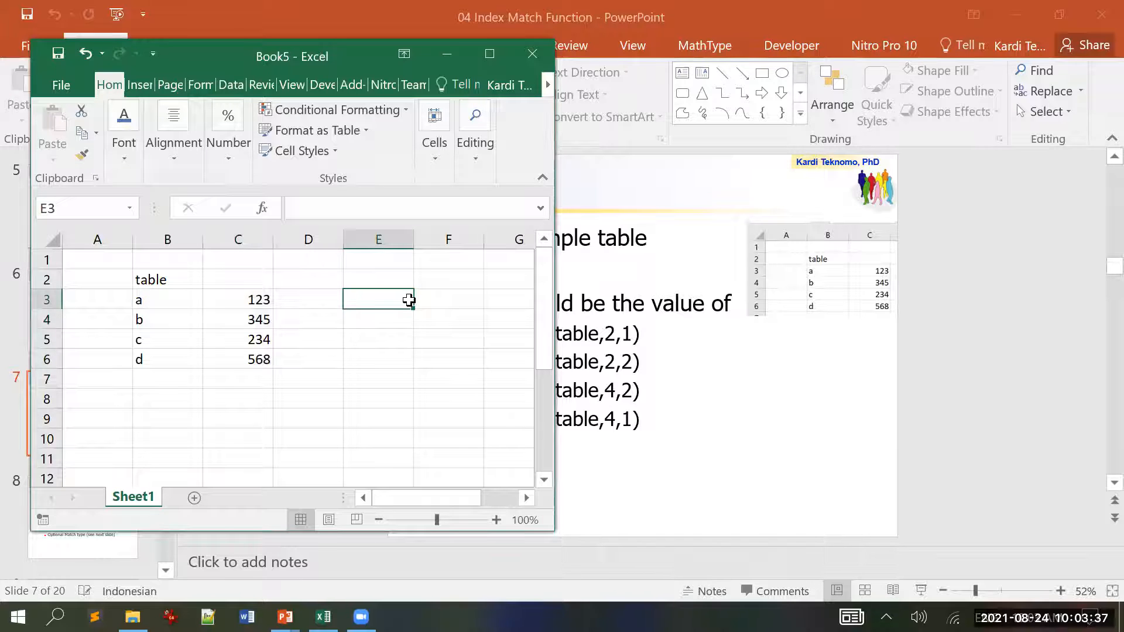
text(=index)
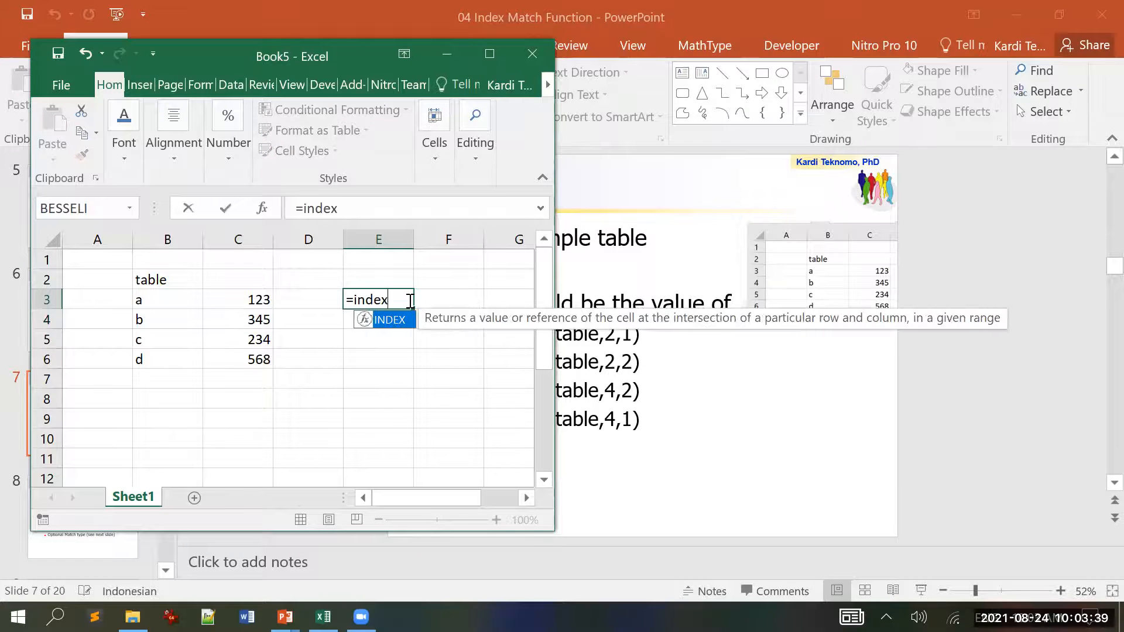
text((table)
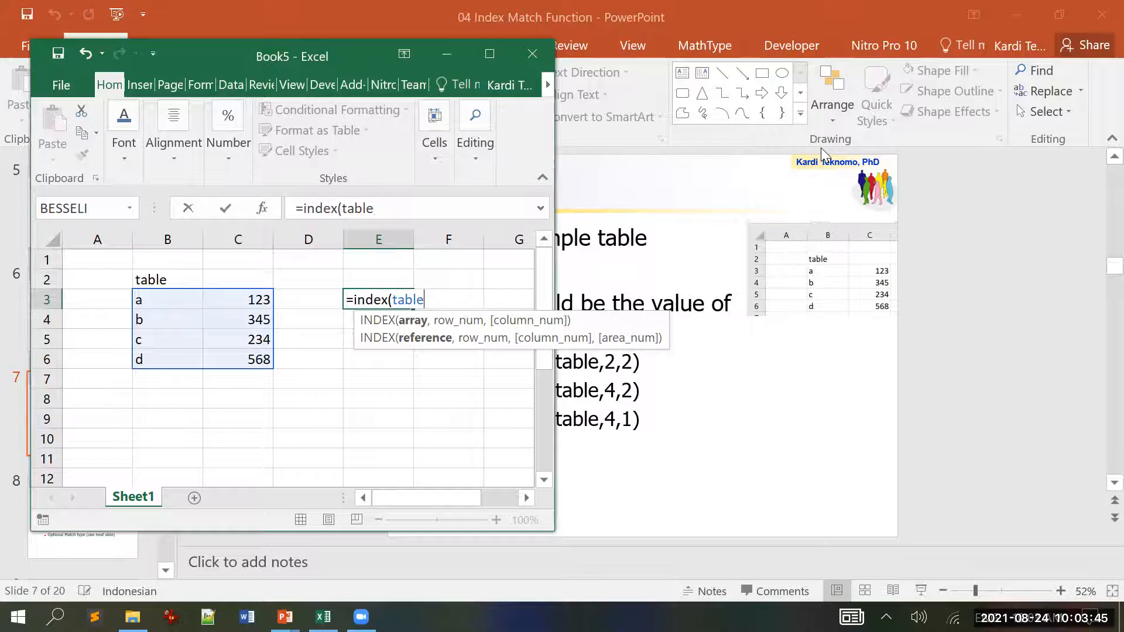
text(,1,1))
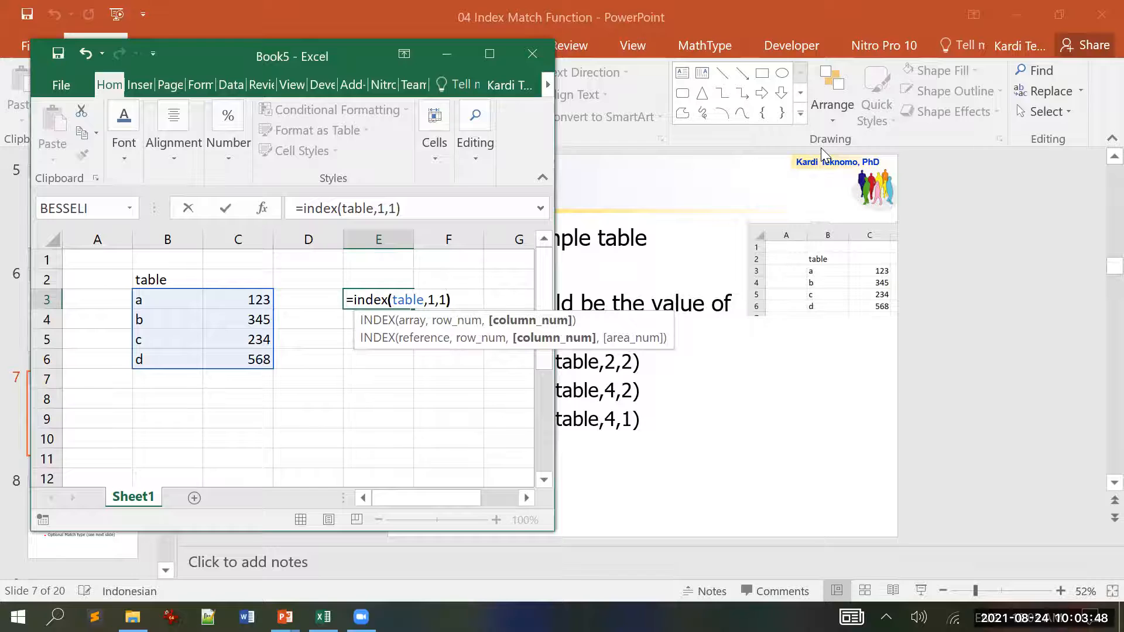
key(Return)
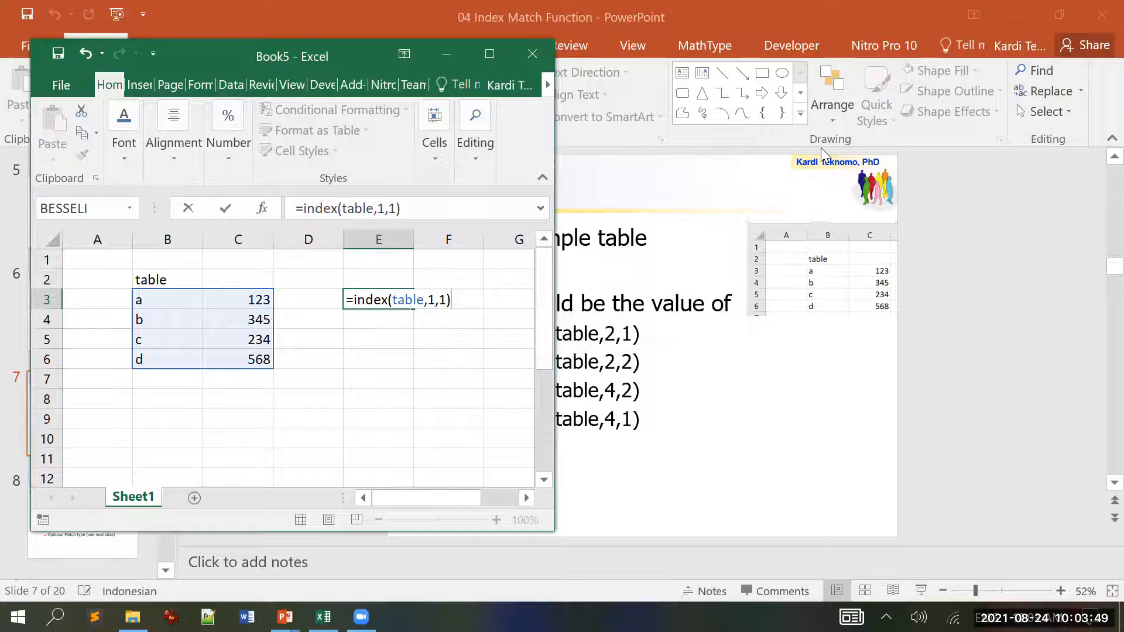
key(Up)
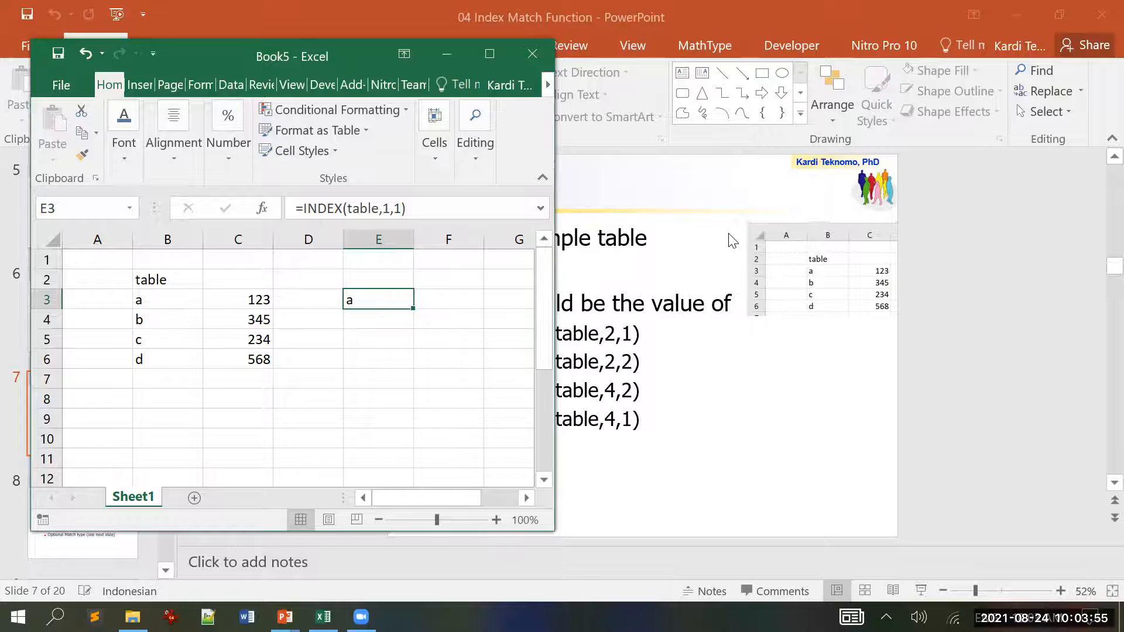
Step: Enter the formula =INDEX(2,1) in cell E4 beneath the first INDEX result
key(Down)
text(=inda)
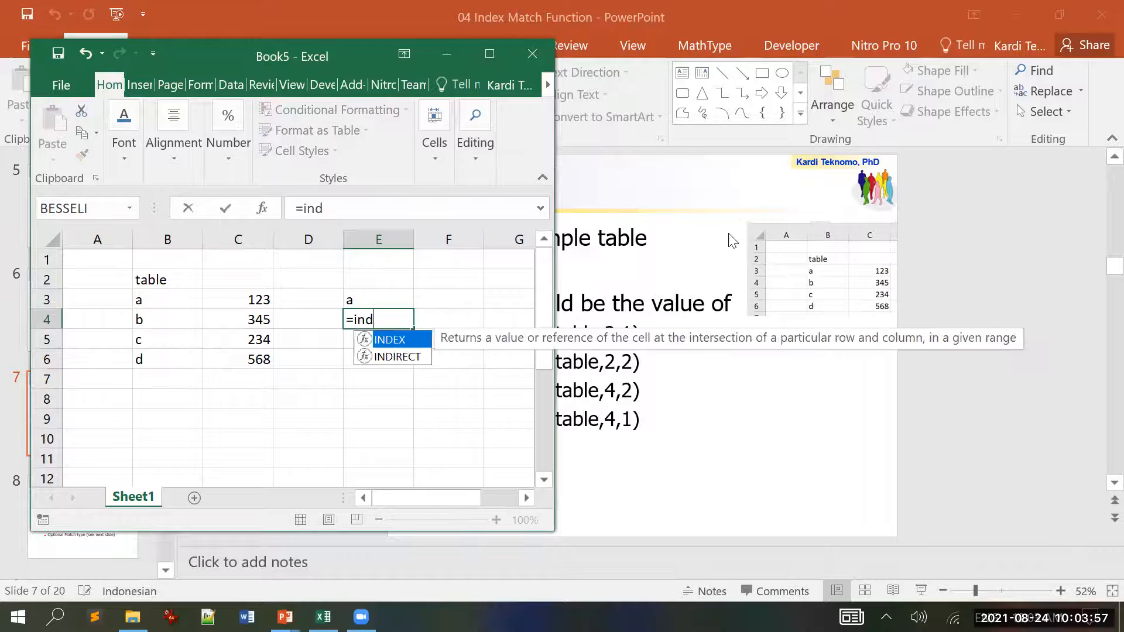
key(BackSpace)
text(ex)
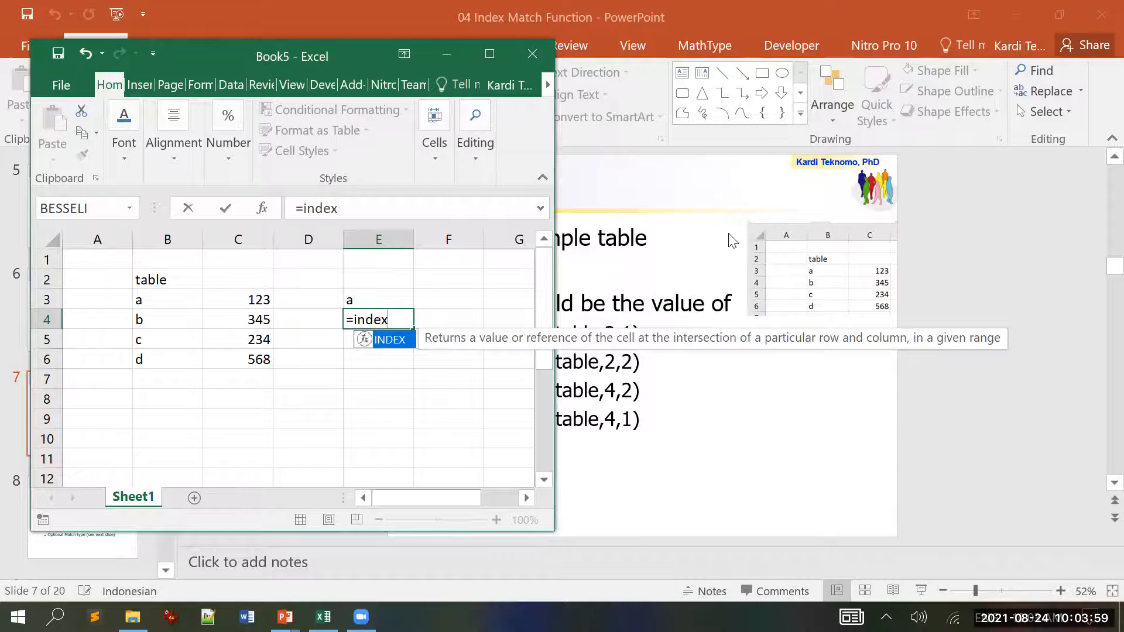
text((2,1))
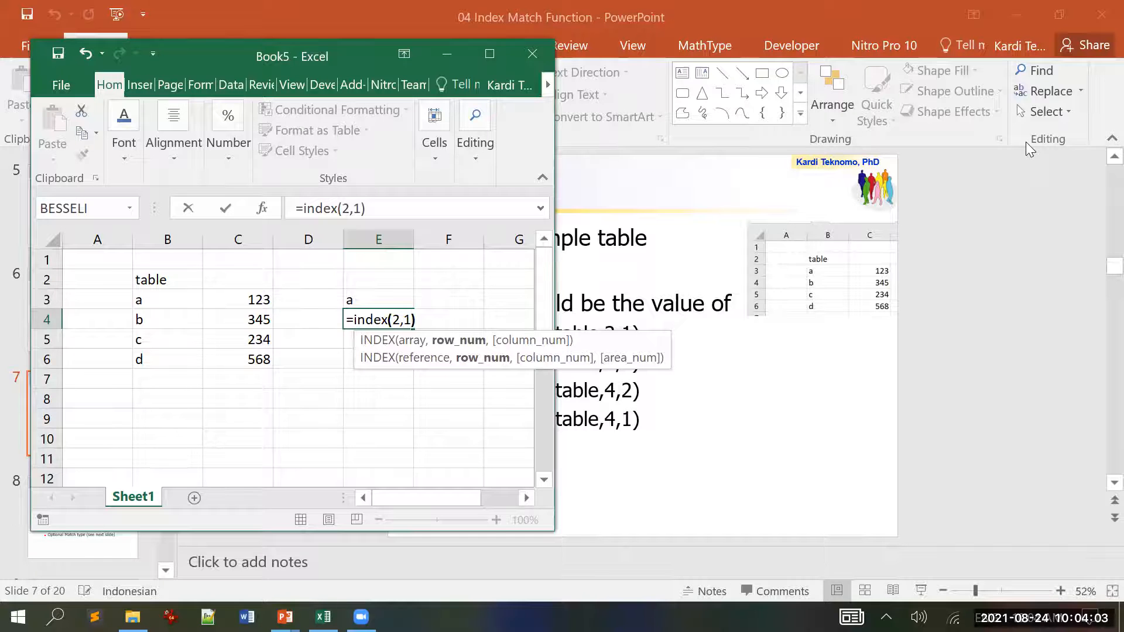
key(Return)
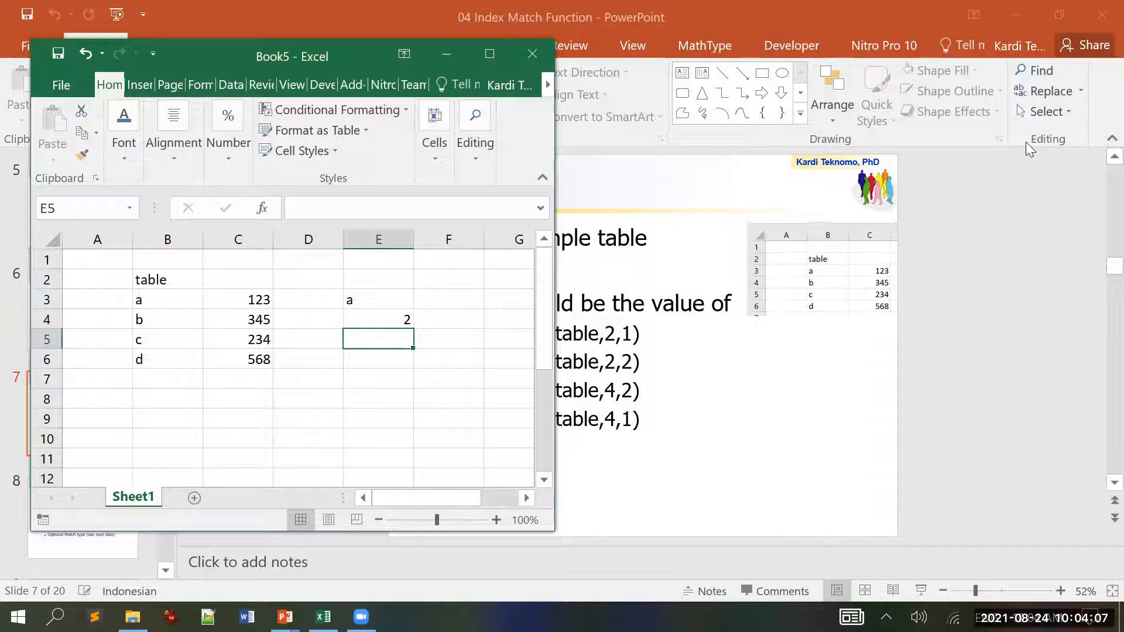
Step: Maximize the workbook window and correct the formula in E4 to =INDEX(table,2,1)
key(Up)
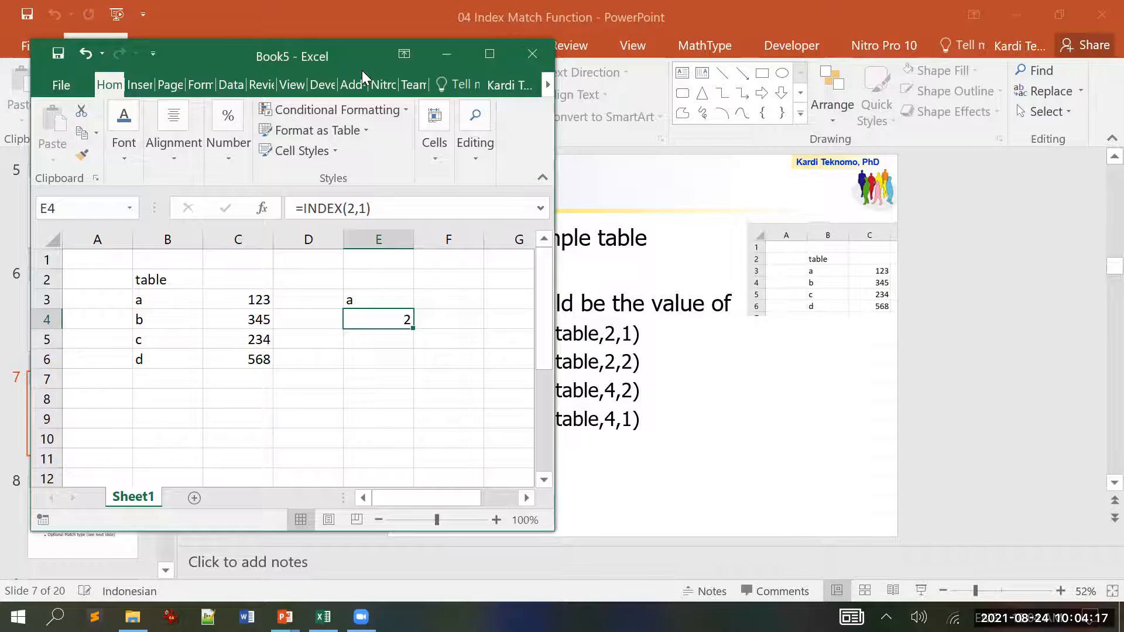
click(489, 54)
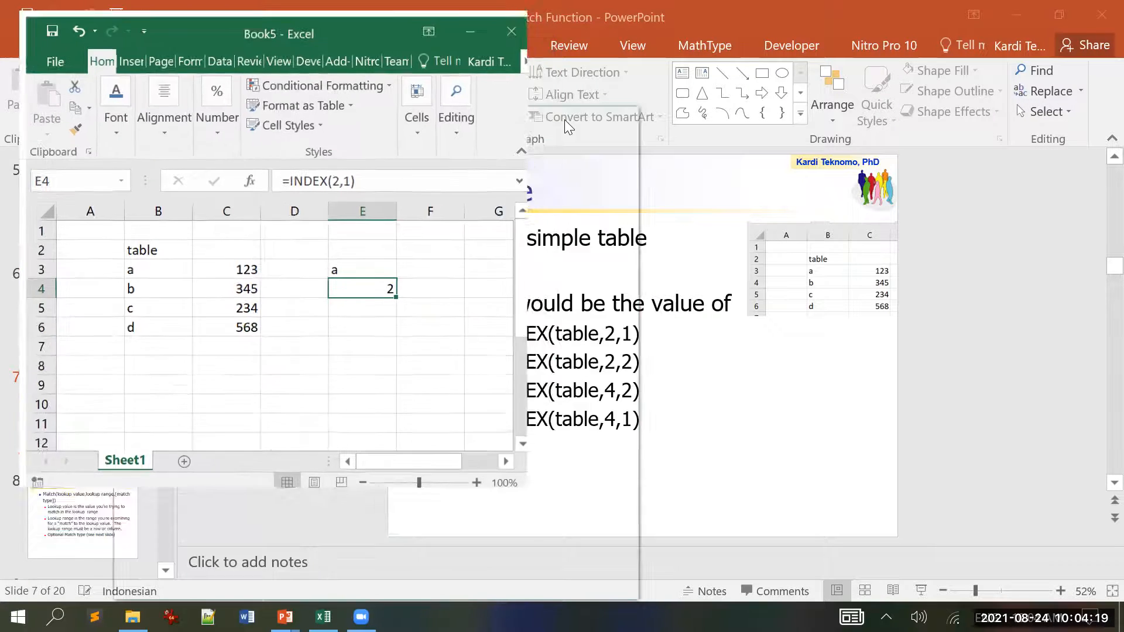
click(316, 171)
text(tab)
key(Tab)
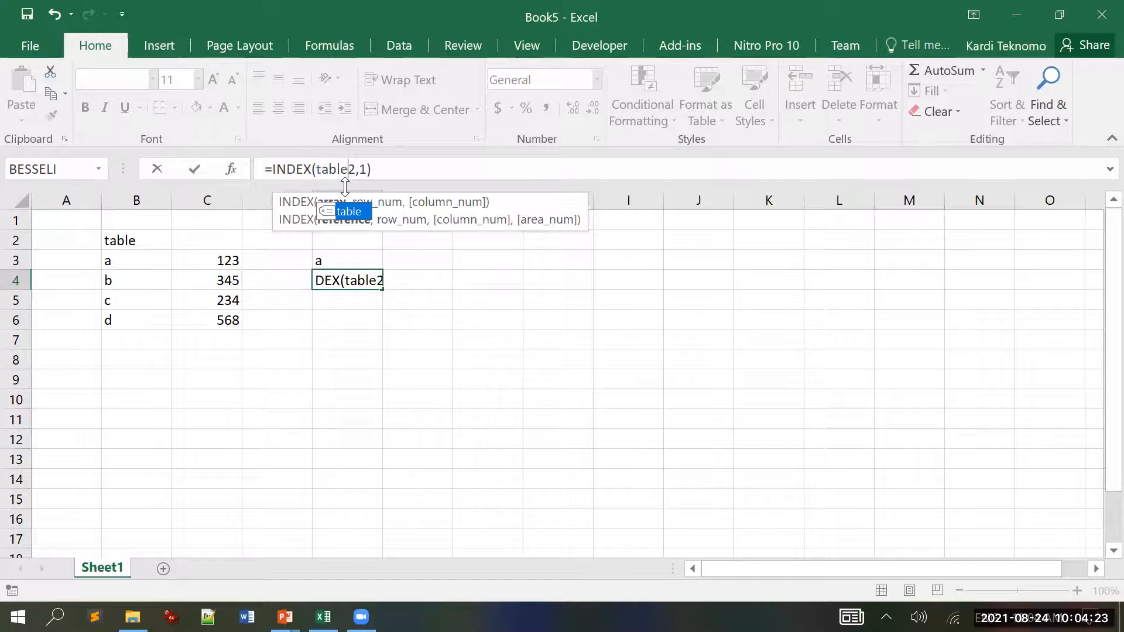
text(,)
key(Return)
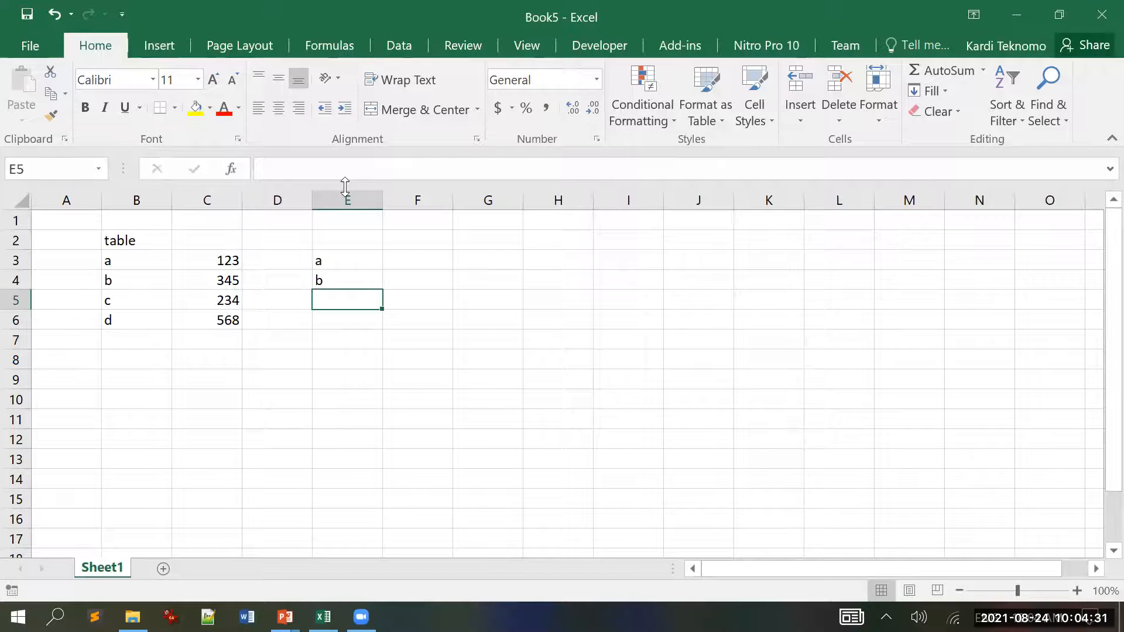
Step: Enter the formula =INDEX(table,2,2) in cell E5
text(=inde)
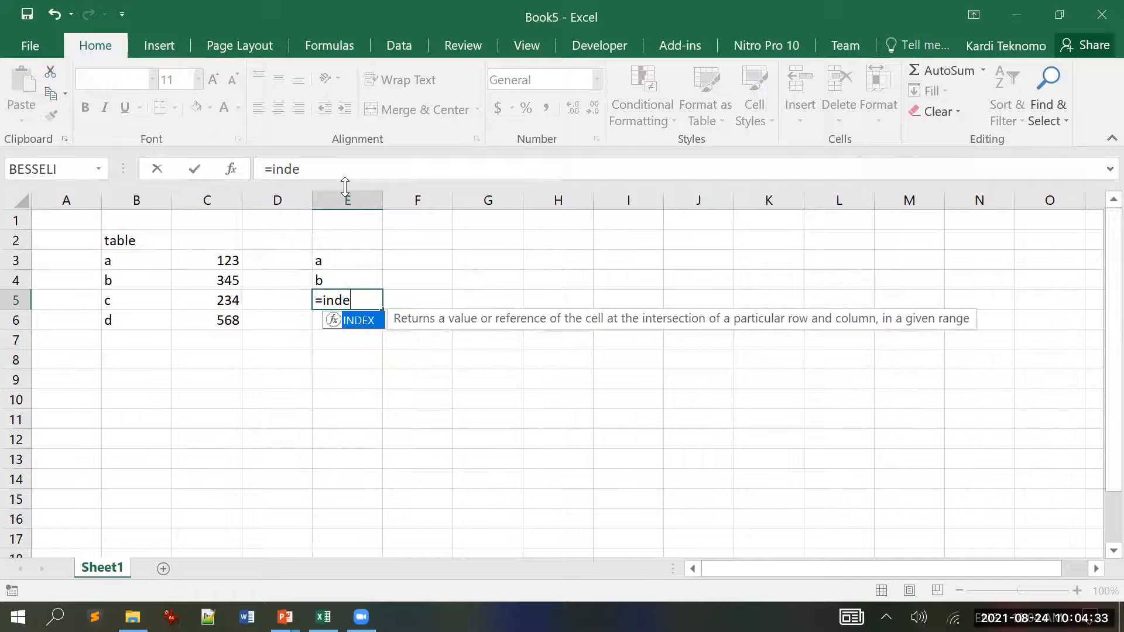
text(x()
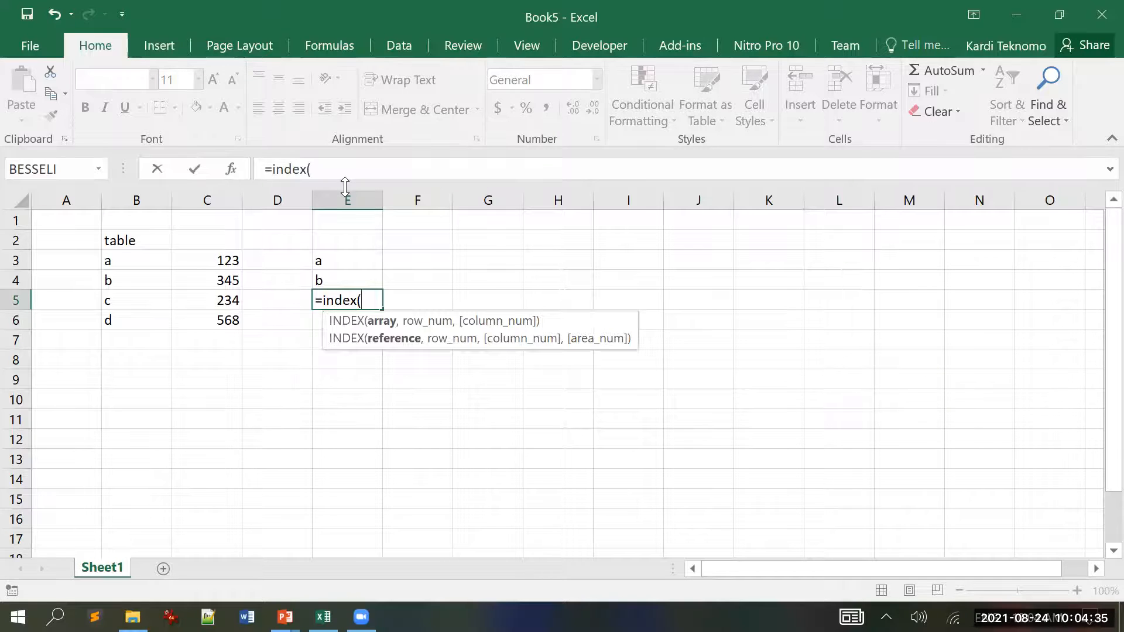
text(table,)
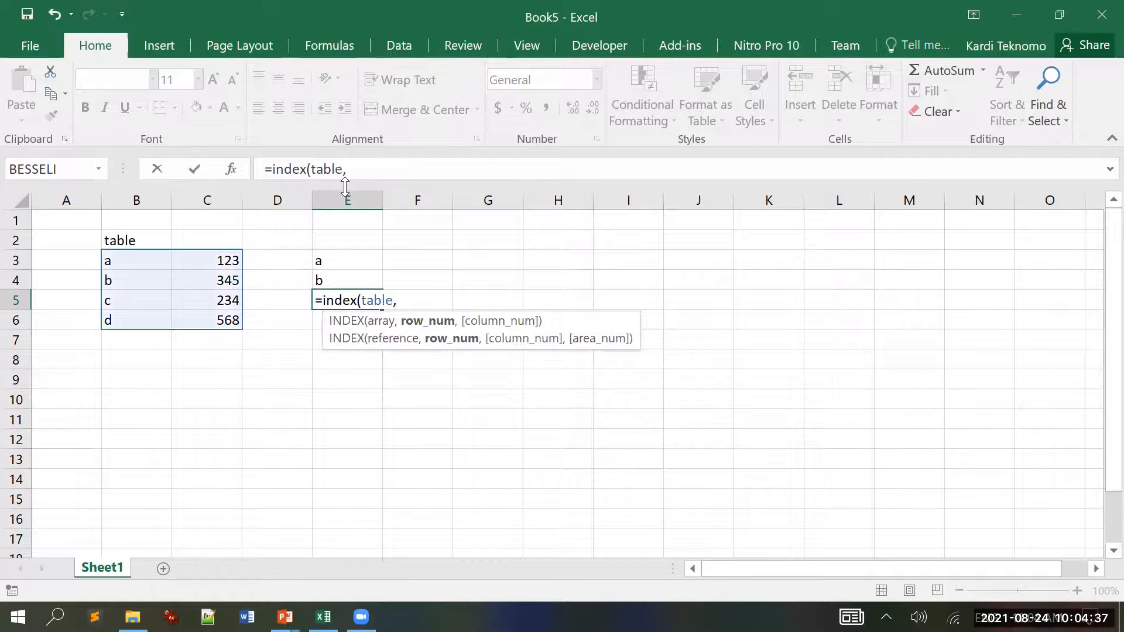
text(2,2))
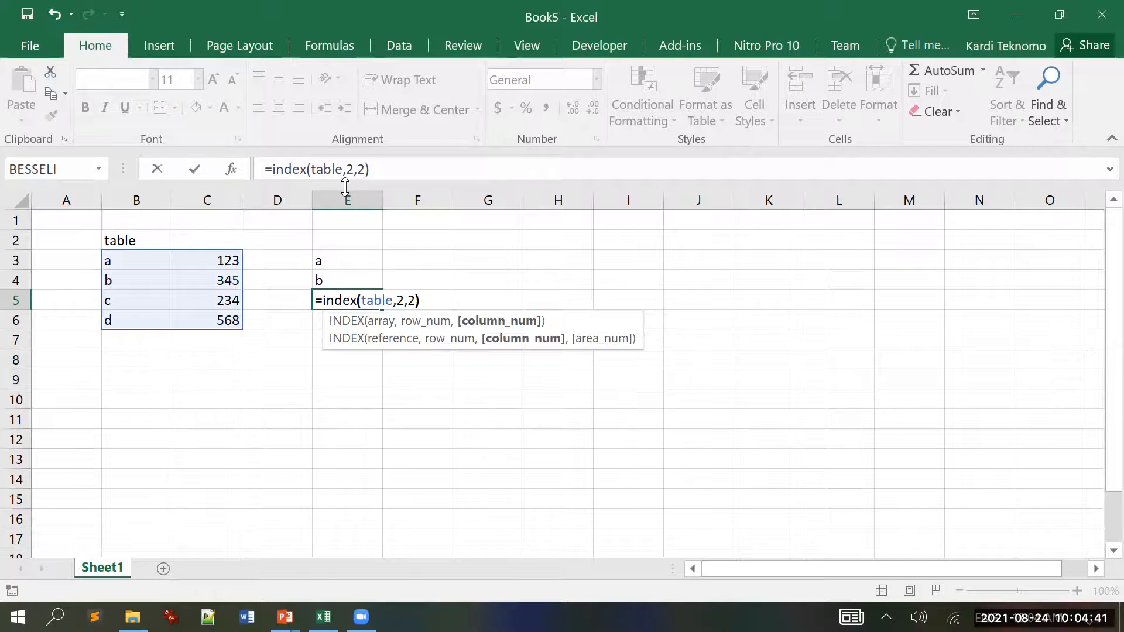
key(Return)
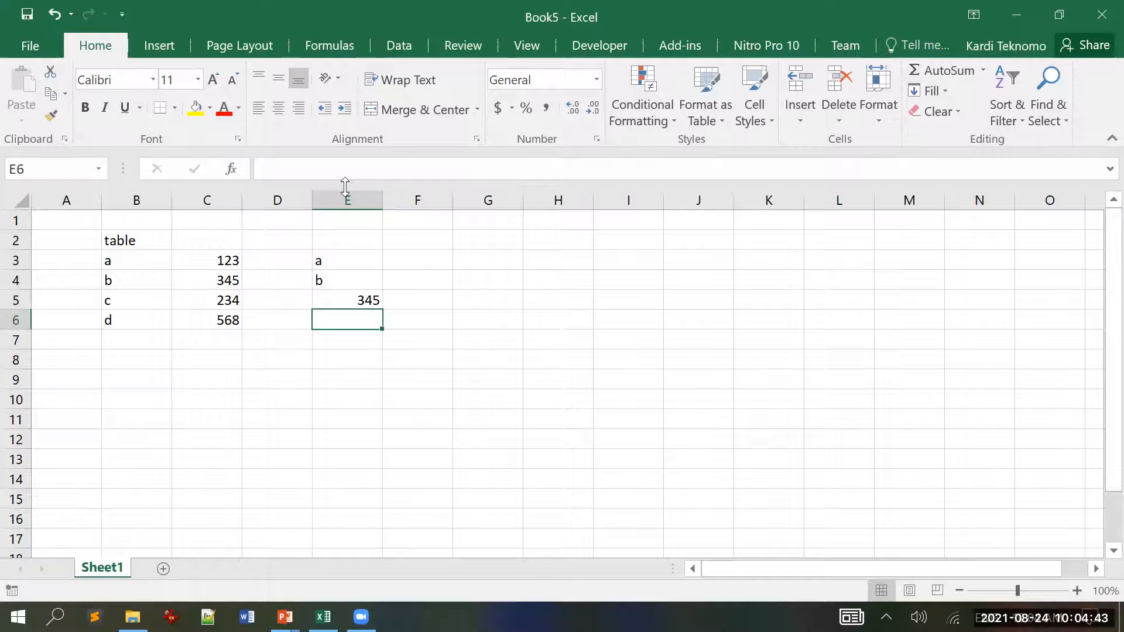
Step: Highlight the table range B3:C6 with a yellow fill and select E5 to show its INDEX formula
drag(130, 261, 206, 320)
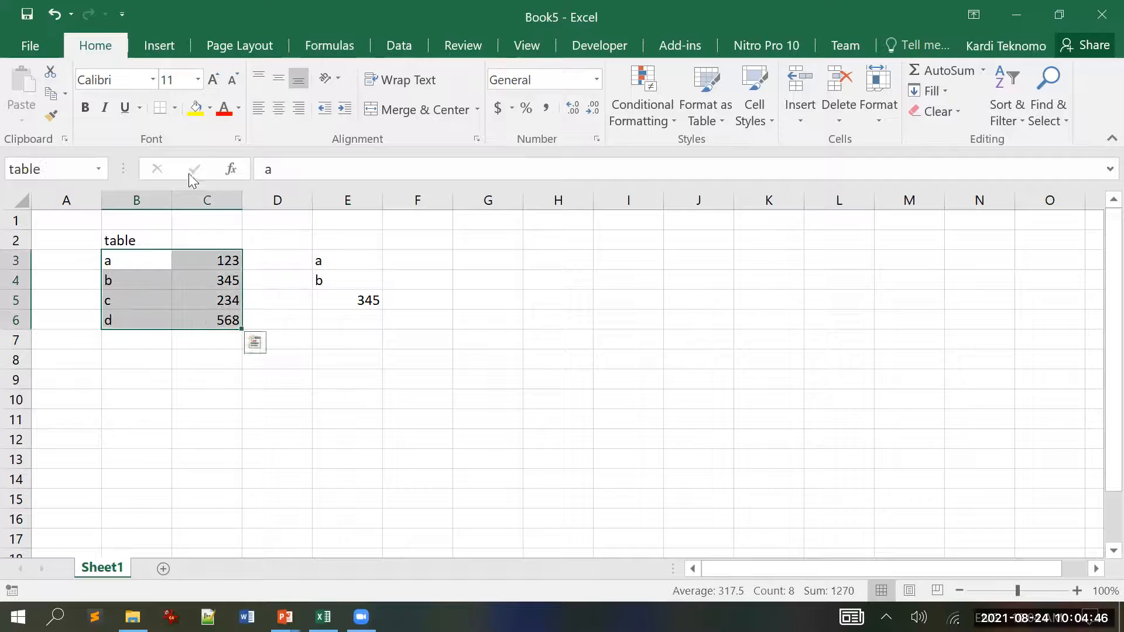
click(199, 109)
click(480, 267)
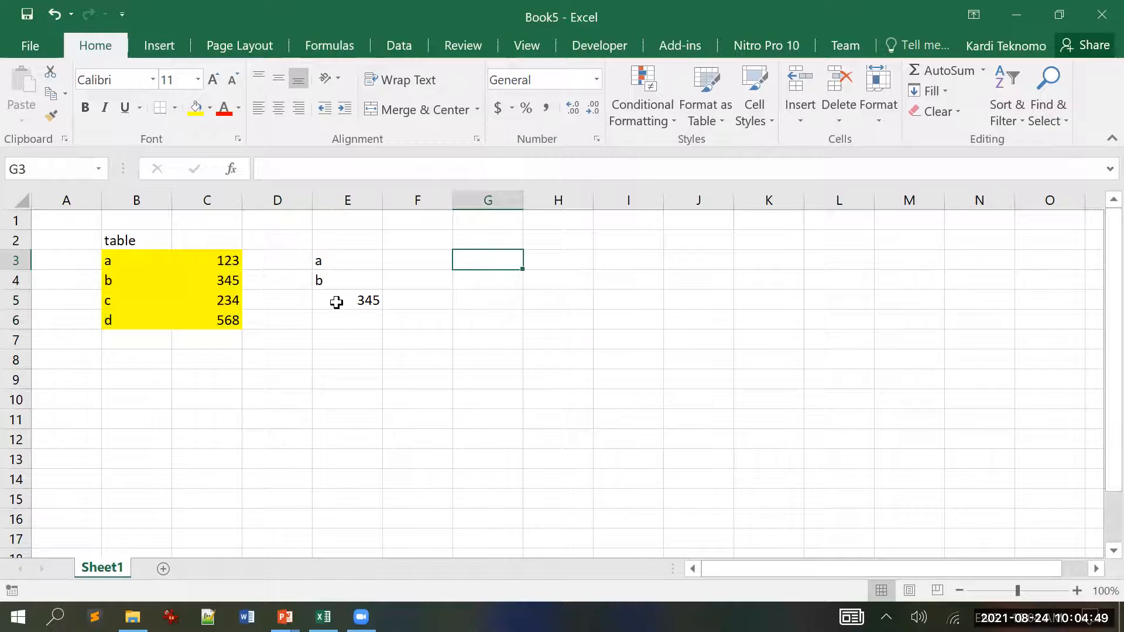
click(333, 299)
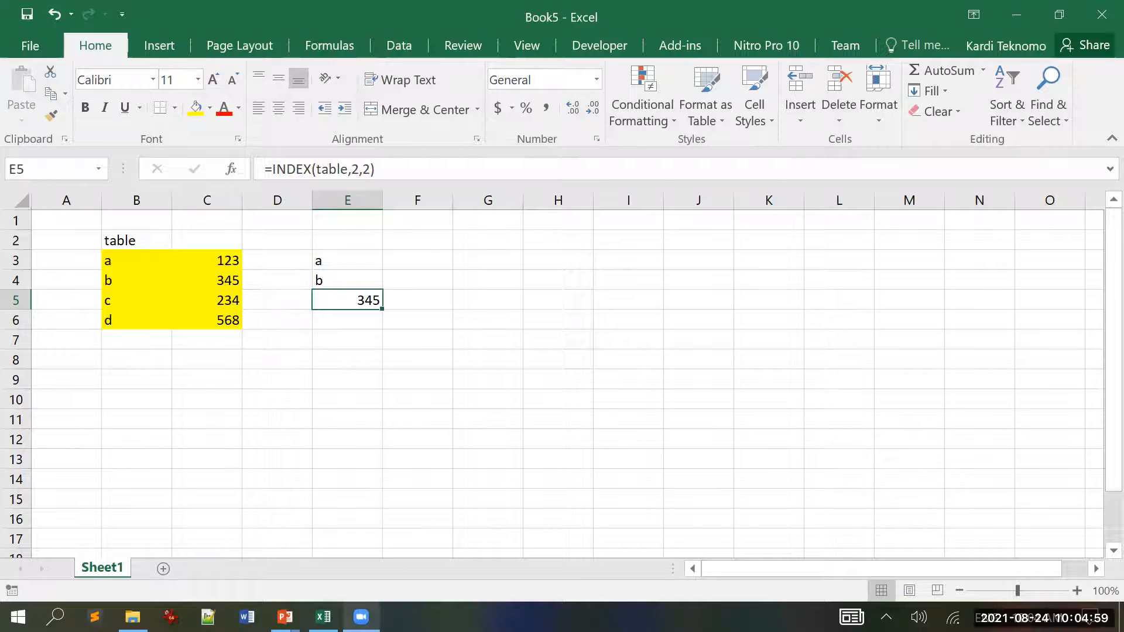
Step: Open the Practice04 workbook from the Excel tutorial folder and go to its Distance sheet
click(132, 616)
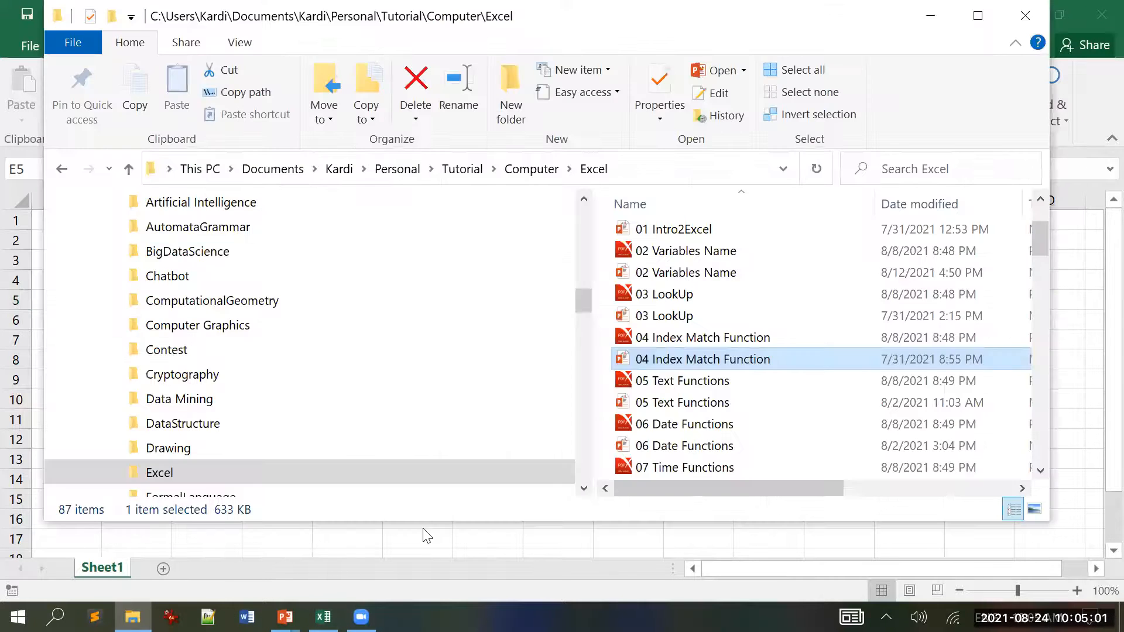
scroll(714, 381, down, 12)
scroll(714, 381, down, 12)
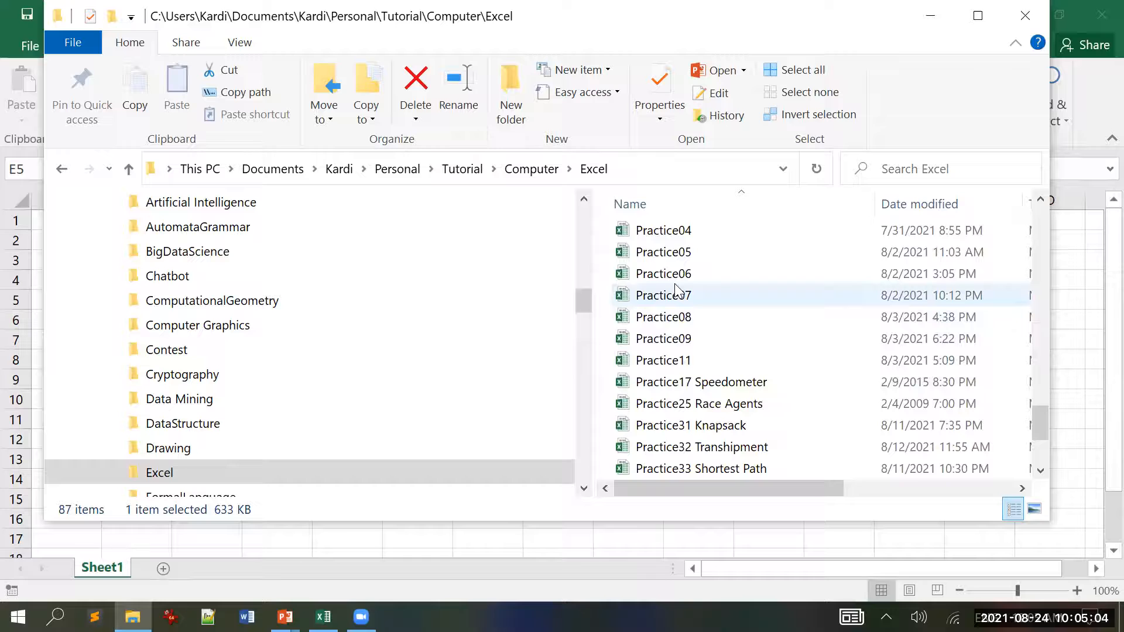
double_click(669, 234)
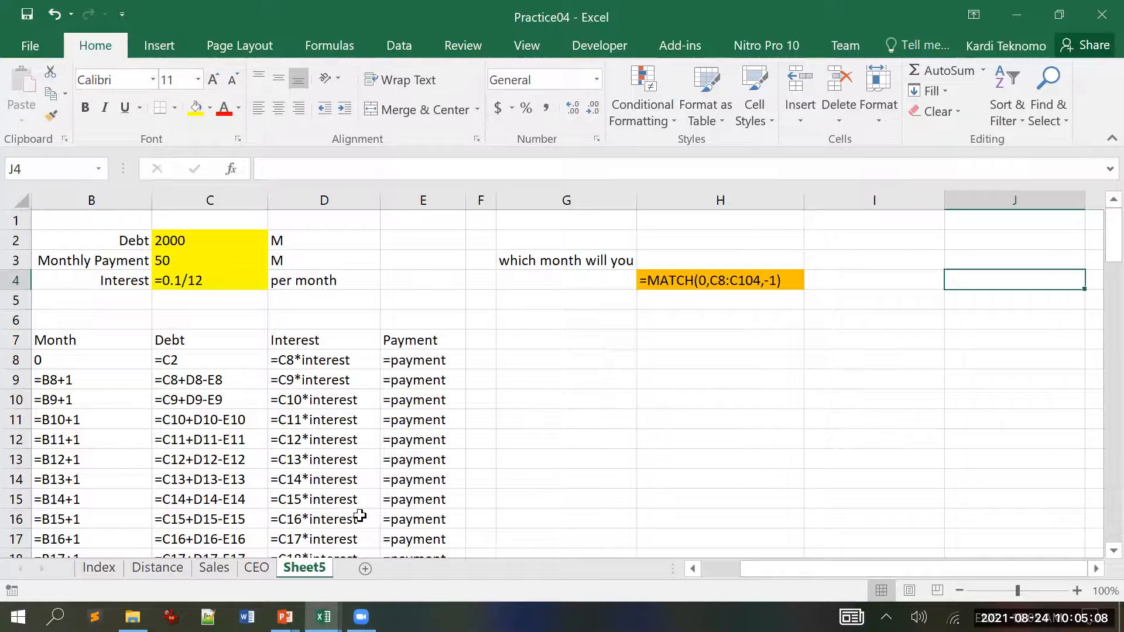
click(99, 568)
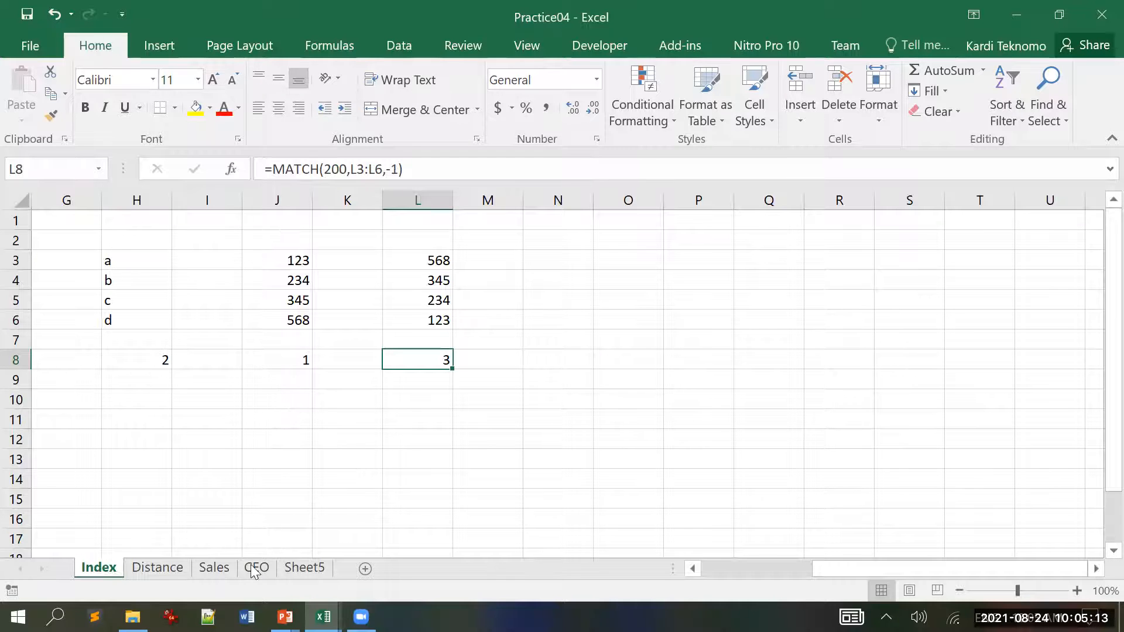
click(167, 568)
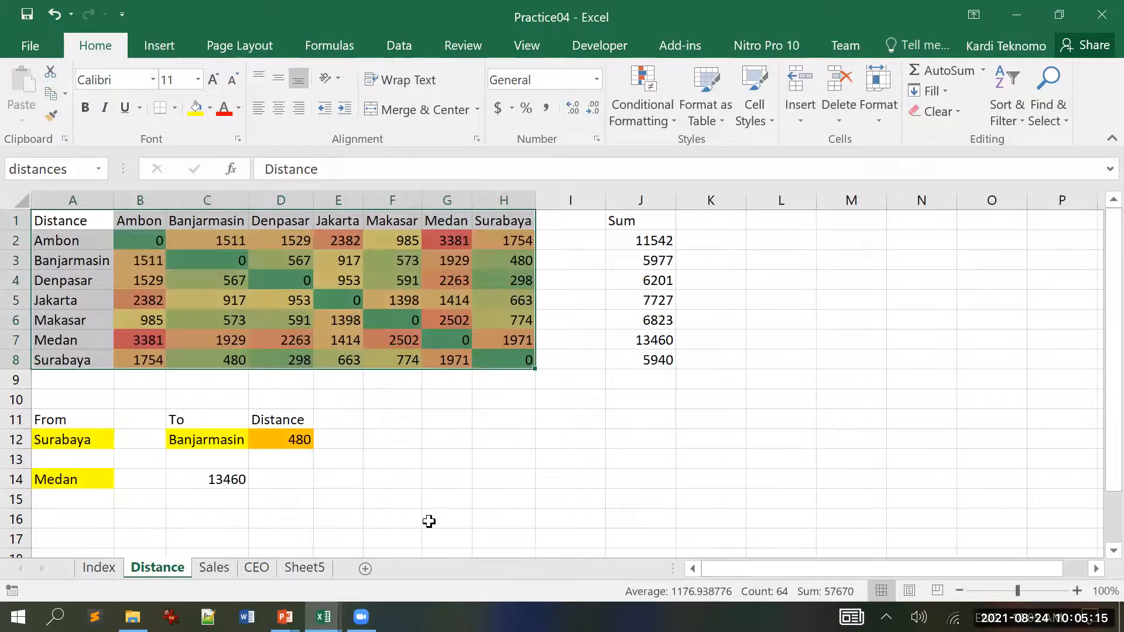
Step: Examine the city distance matrix in A1:H8 and the From, To and Distance lookup cells in row 12
click(593, 482)
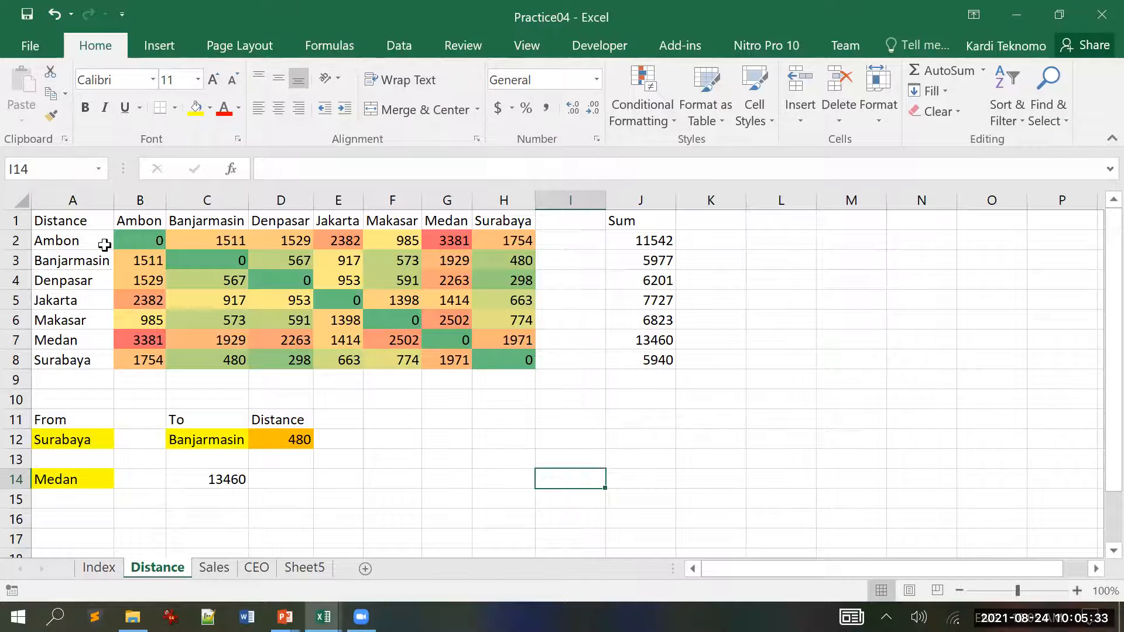
drag(91, 222, 504, 360)
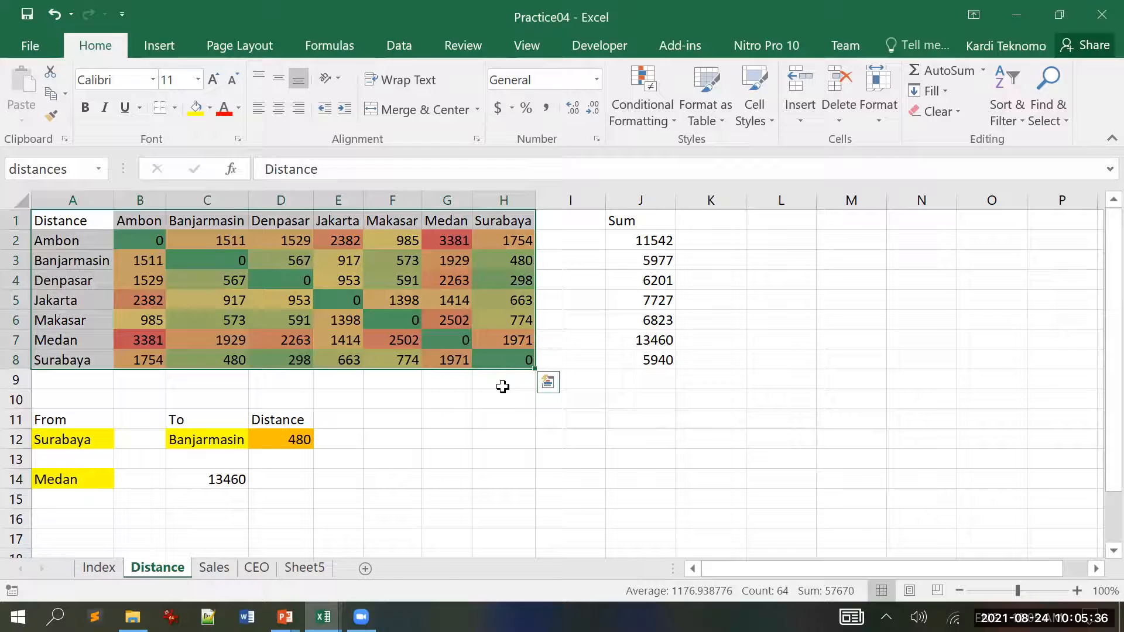
click(509, 417)
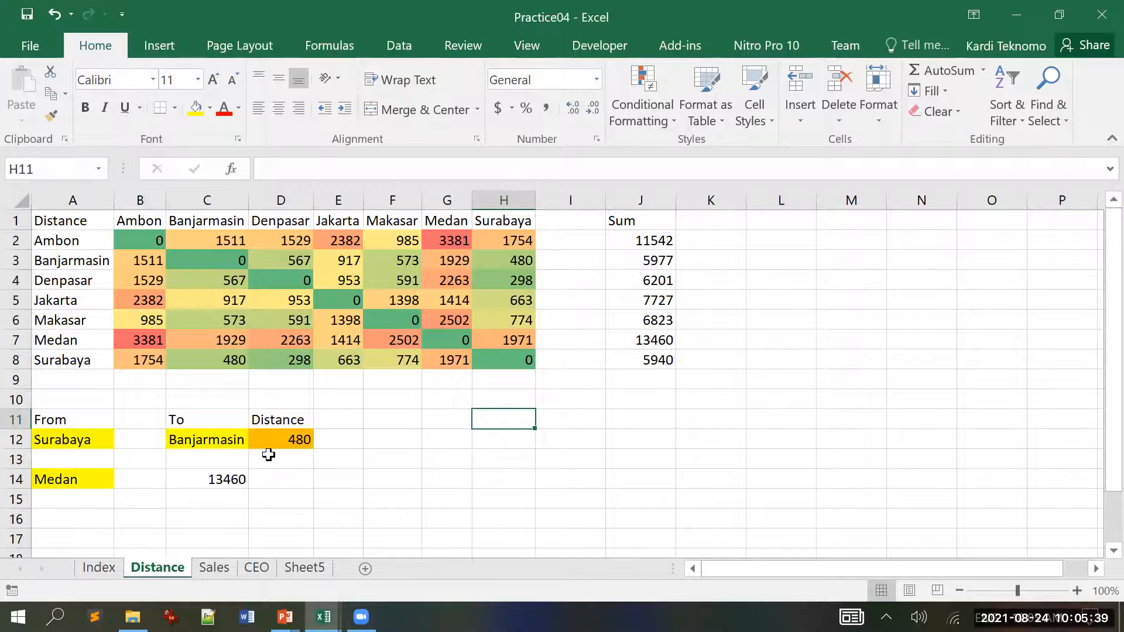
click(80, 443)
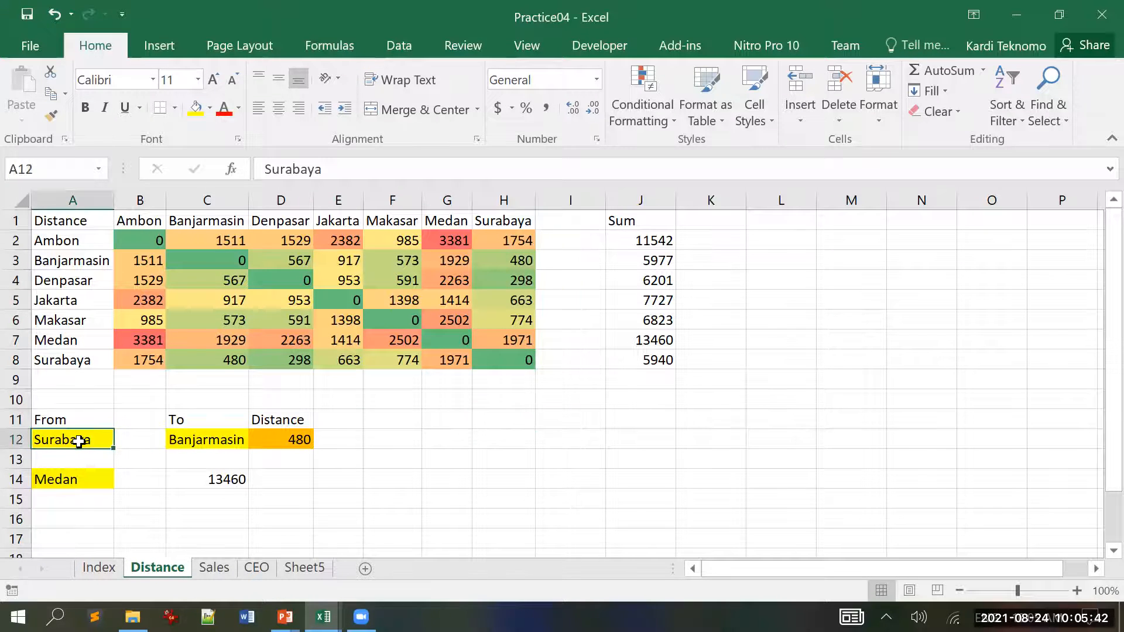
click(193, 446)
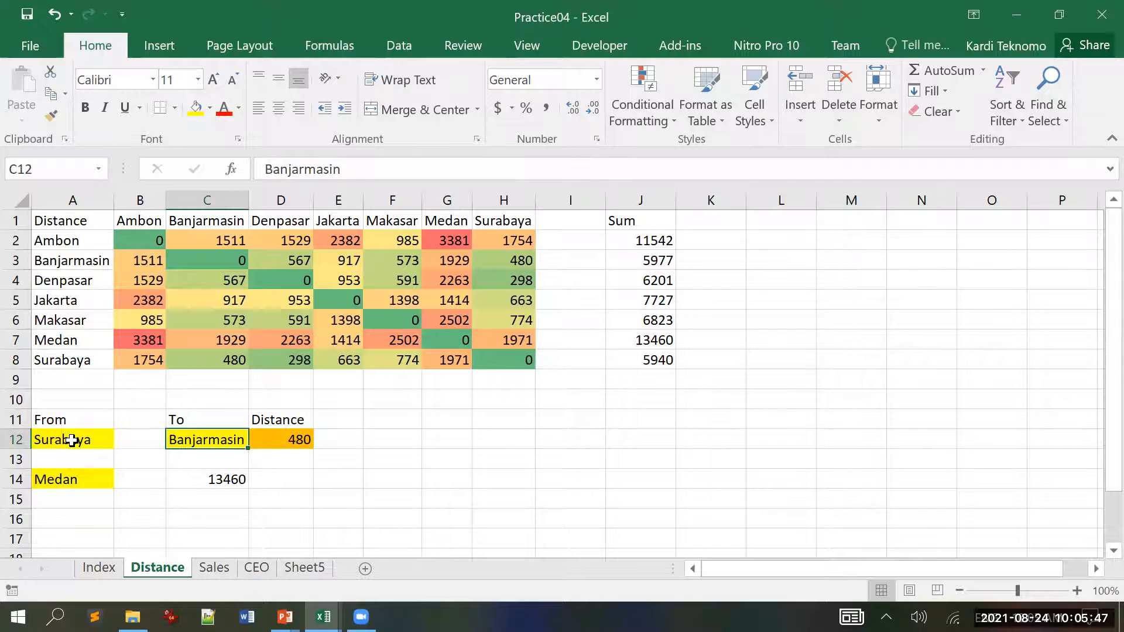
click(72, 440)
click(209, 439)
click(295, 442)
click(513, 484)
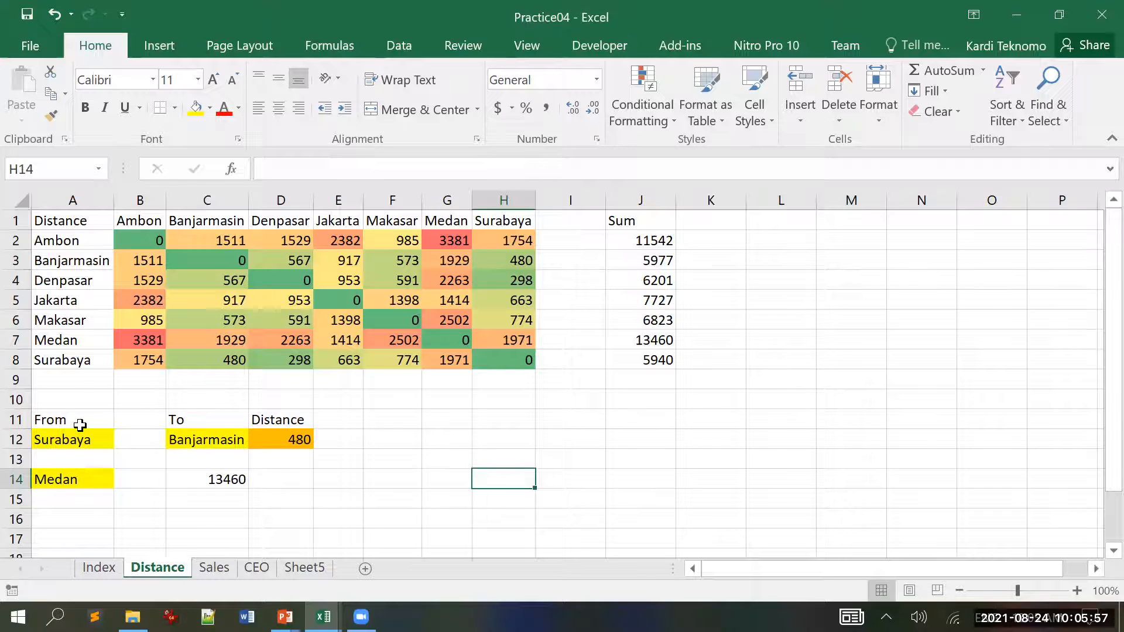
Step: Set the From city in A12 to Denpasar and compare the result with the Denpasar–Banjarmasin cell of the matrix
click(81, 443)
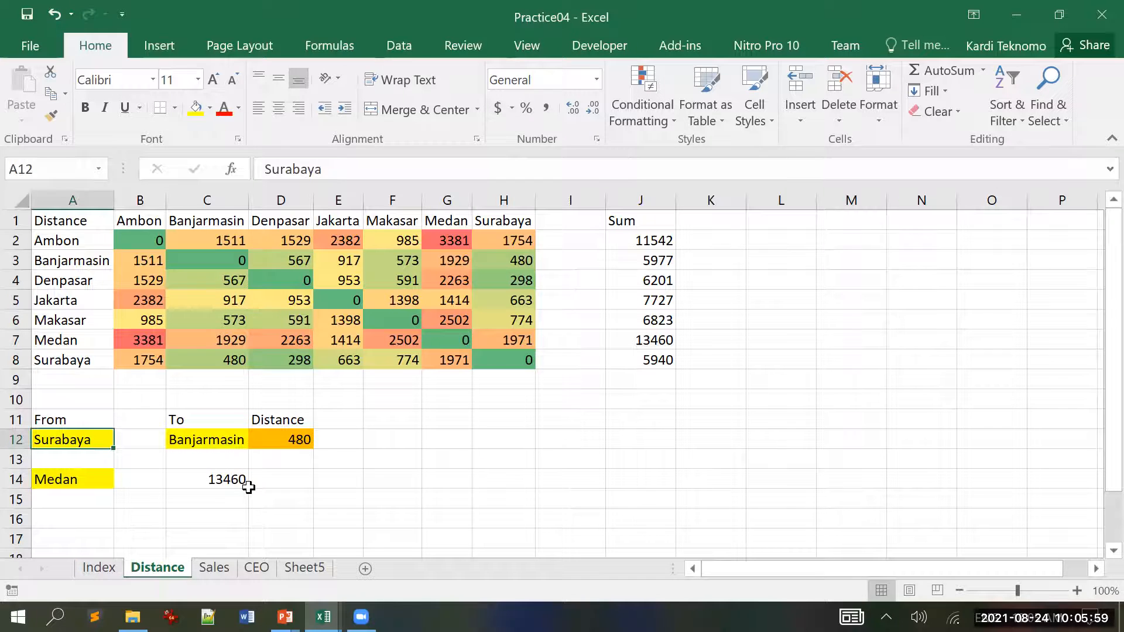
text(Denpasar)
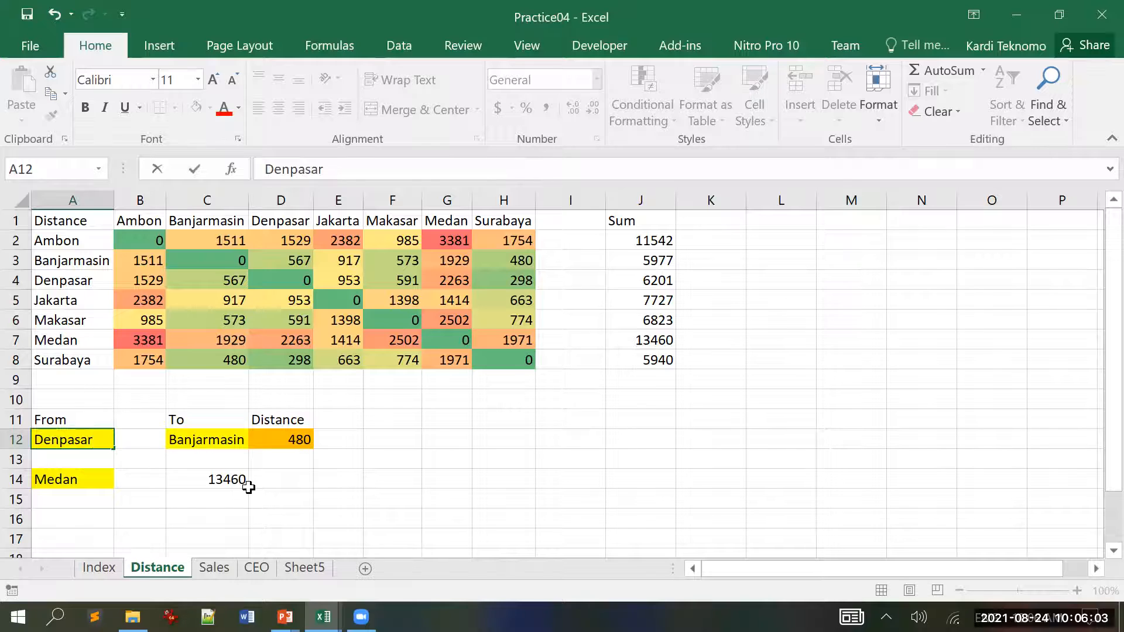
key(Return)
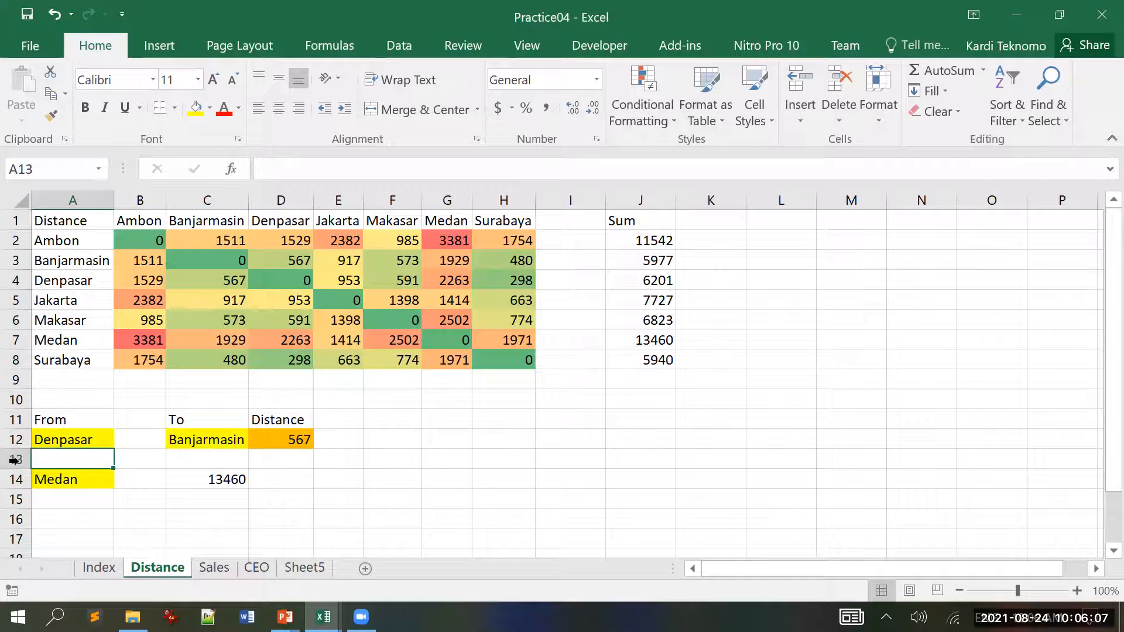
click(201, 277)
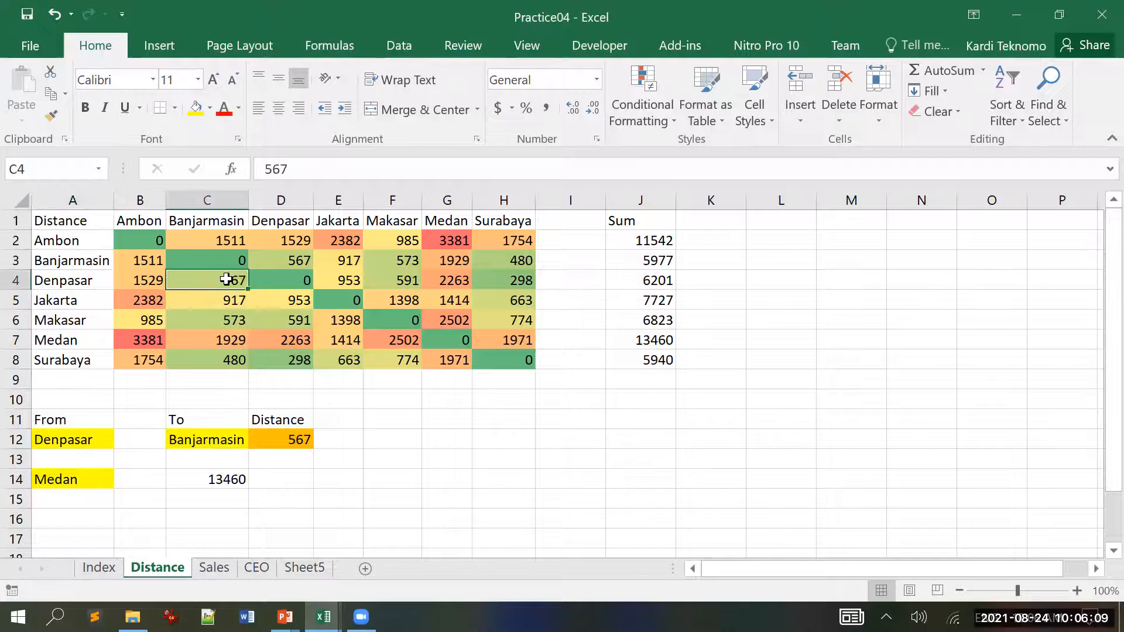
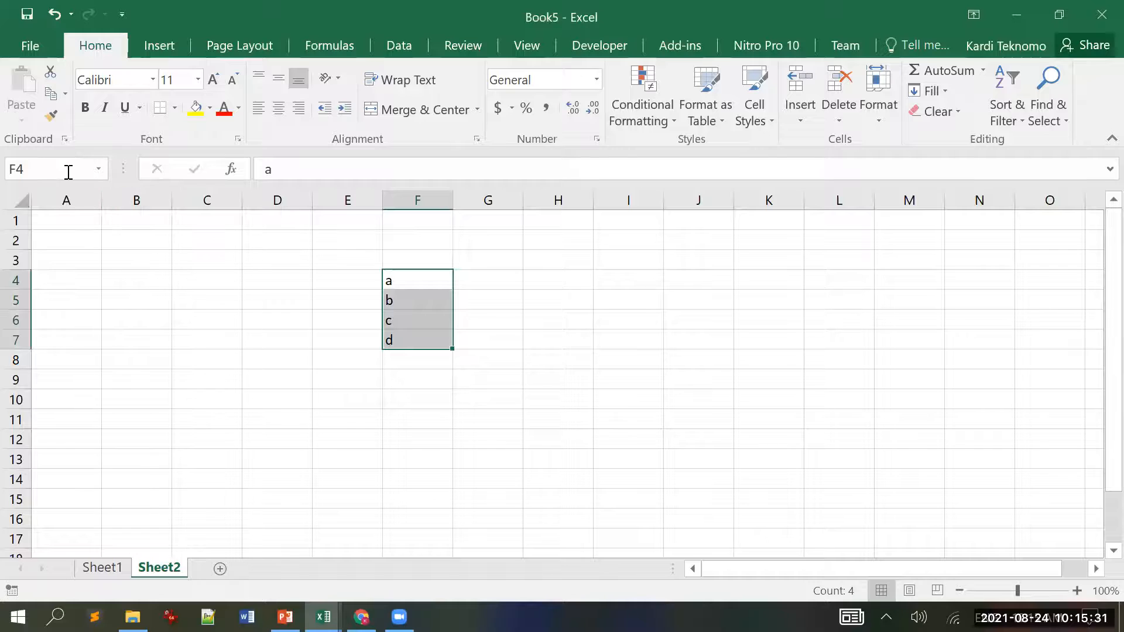
Step: Name the range F4:F7 on Sheet2 of Book5 "array"
text(array)
key(Return)
Step: Enter =MATCH("a",array) in H4, using the cells F4:F7 as the lookup array
key(Right)
key(Right)
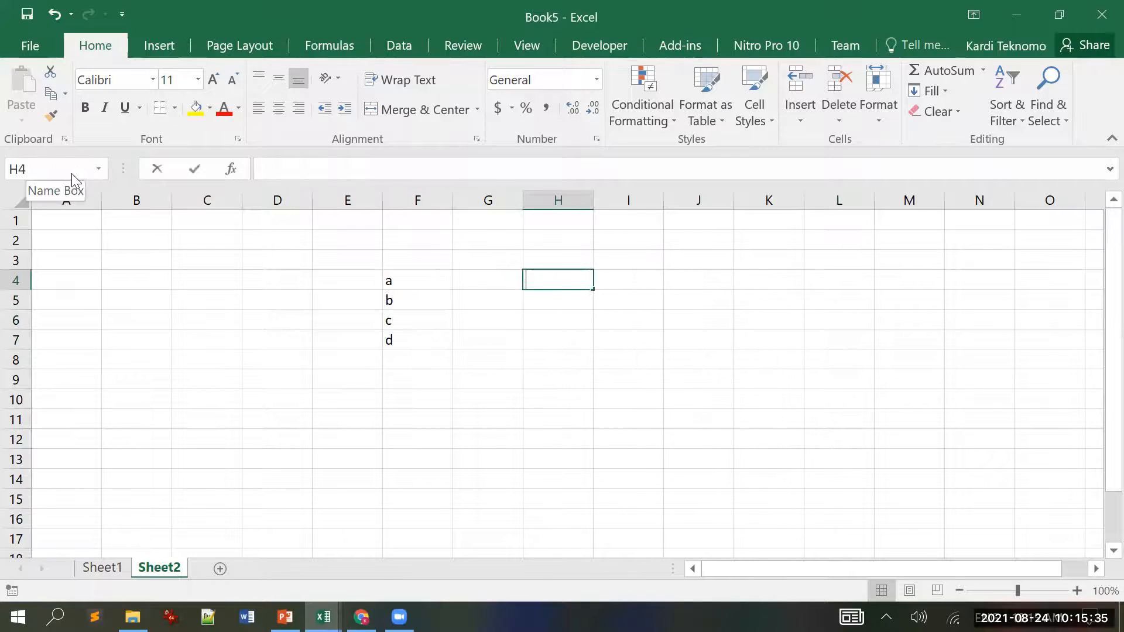
text(=ma)
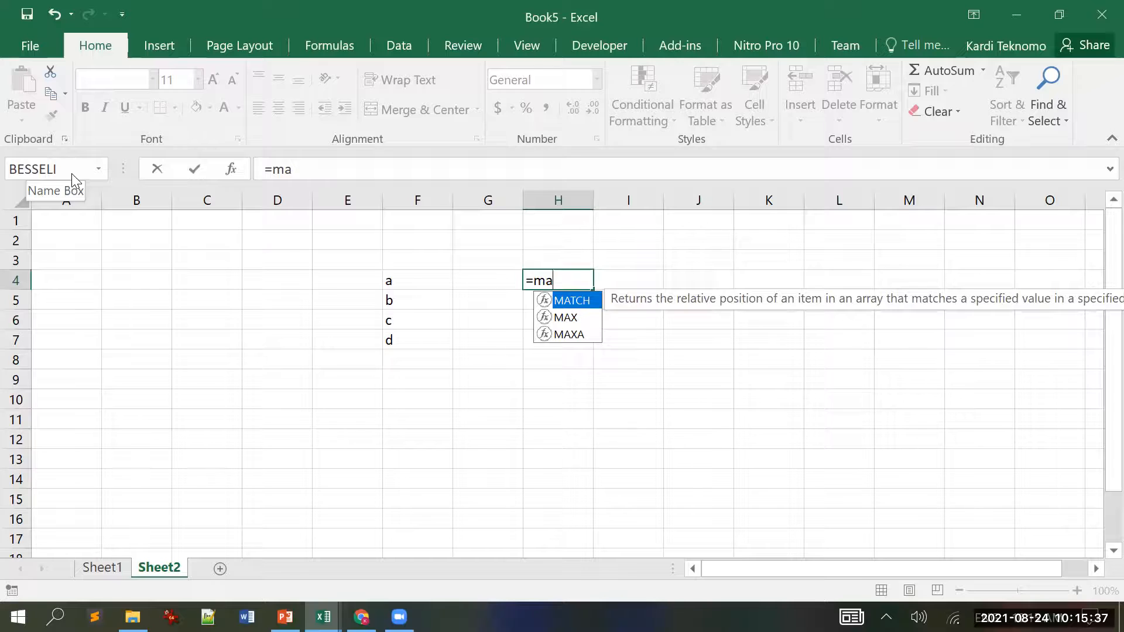
key(Tab)
text("a)
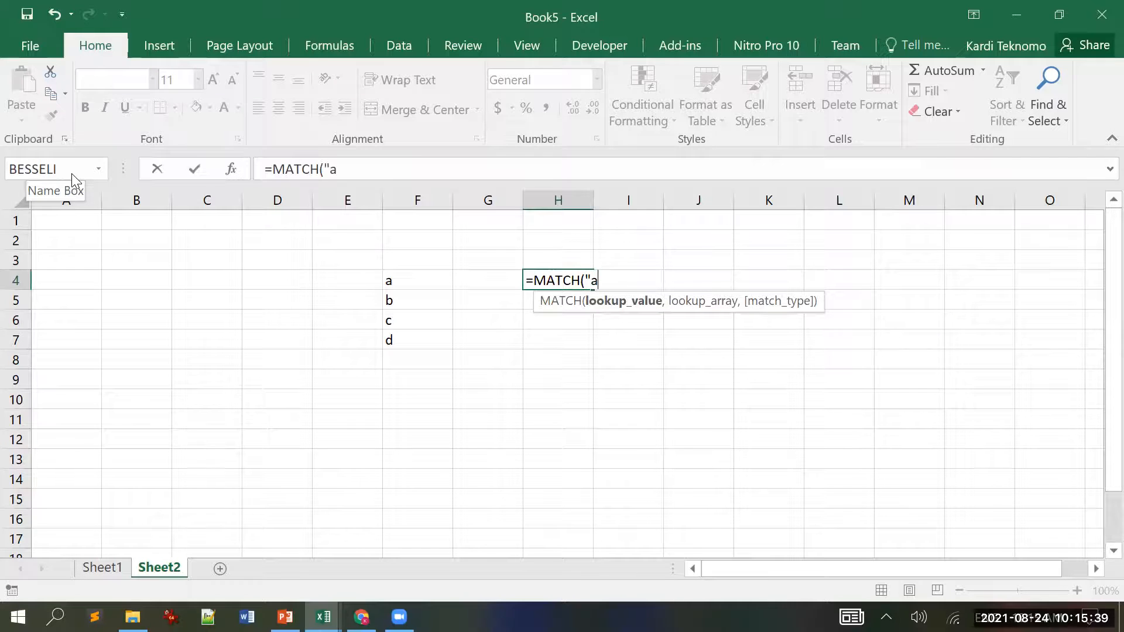
text(",)
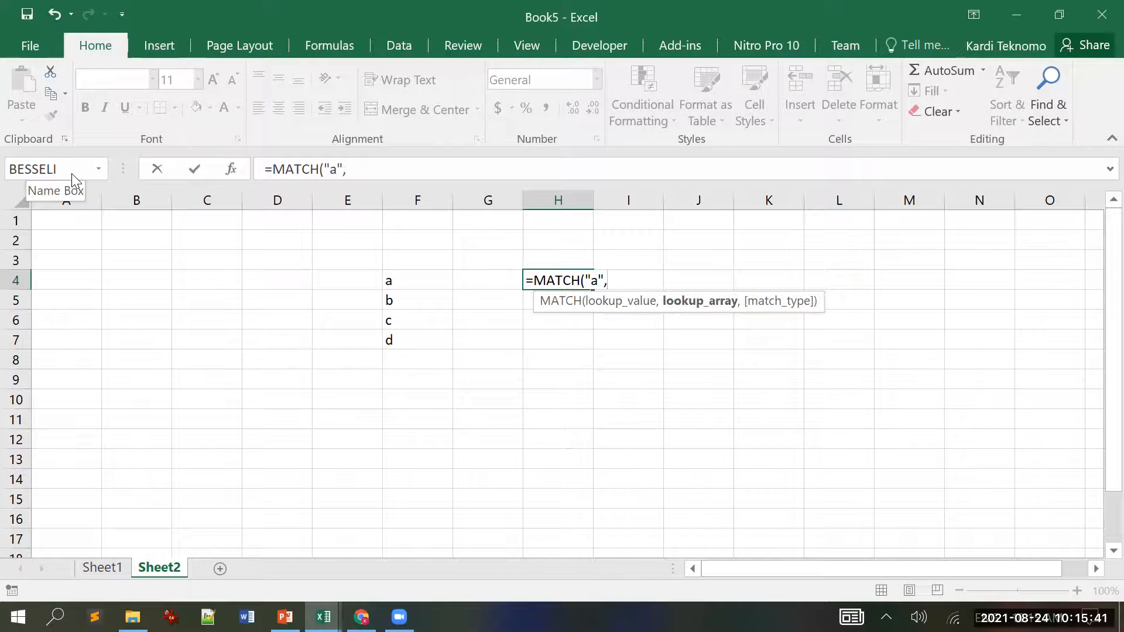
drag(393, 283, 394, 340)
text())
key(Return)
key(Up)
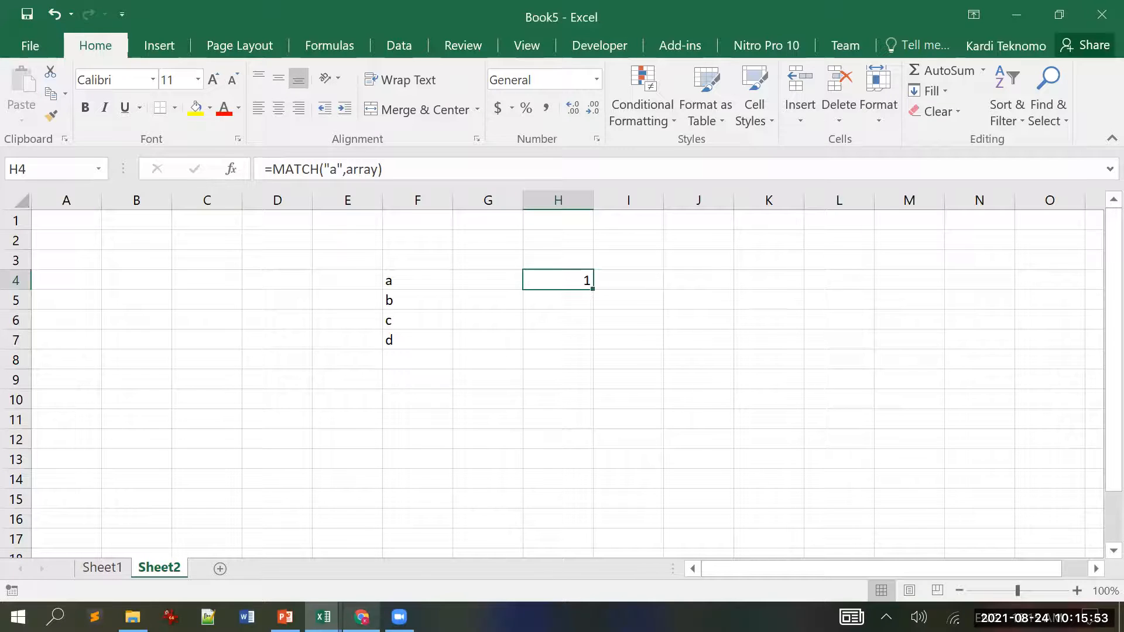
Step: Check the MATCH practice questions on slide 10 in PowerPoint and return to the Book5 workbook in Excel
click(285, 617)
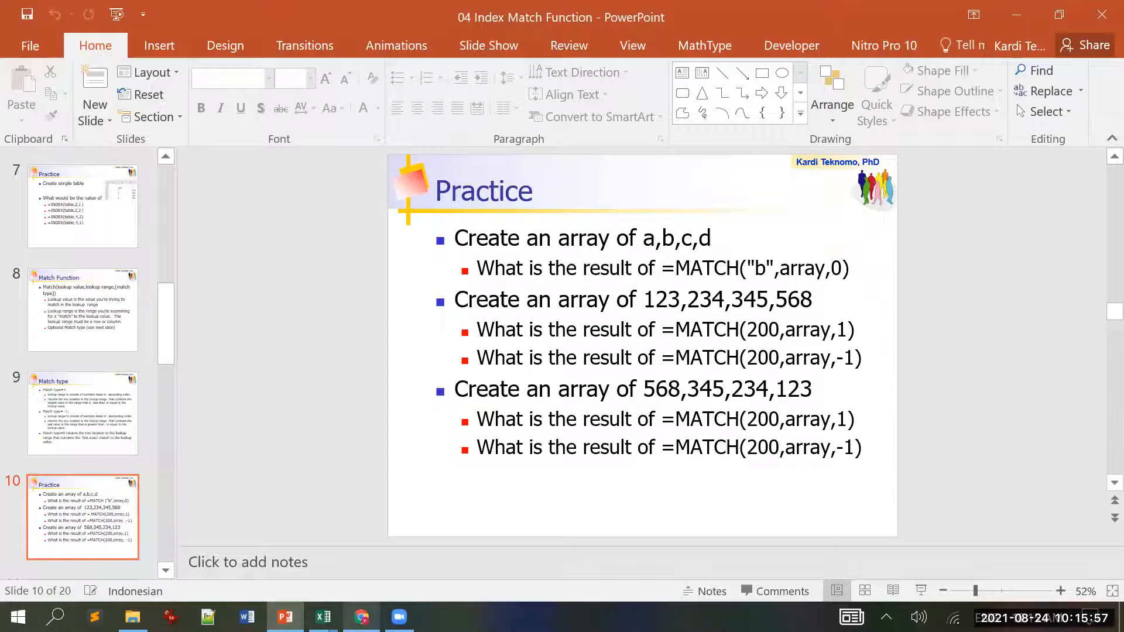
mouse_move(323, 617)
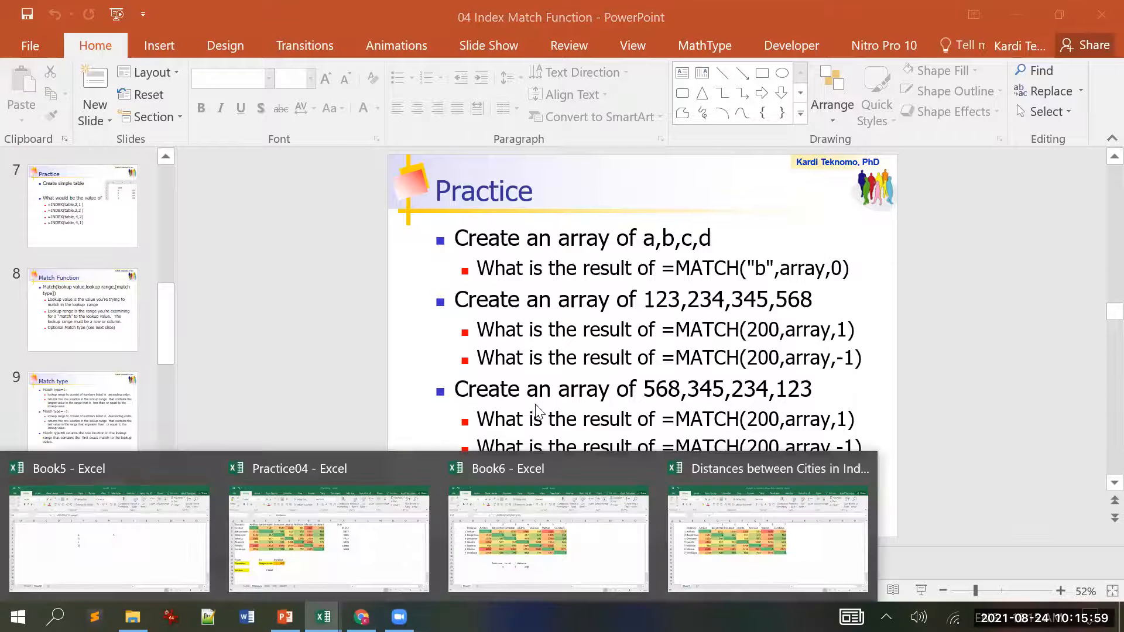
click(146, 518)
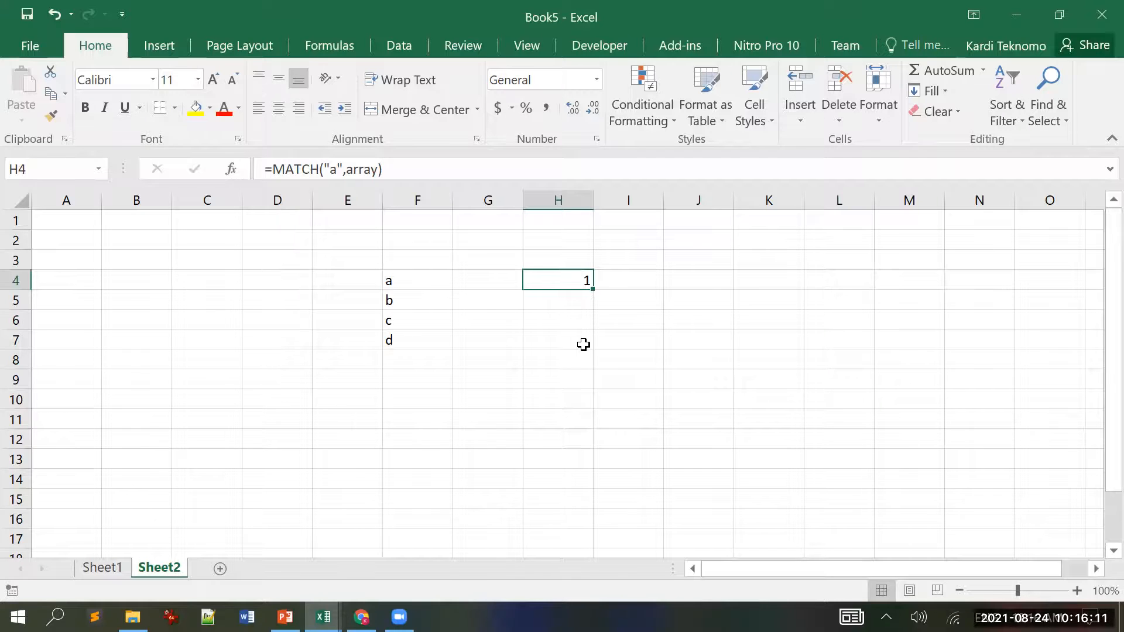
Step: Change the lookup value of the MATCH formula in H4 to "d"
click(339, 170)
key(BackSpace)
text(d)
key(Return)
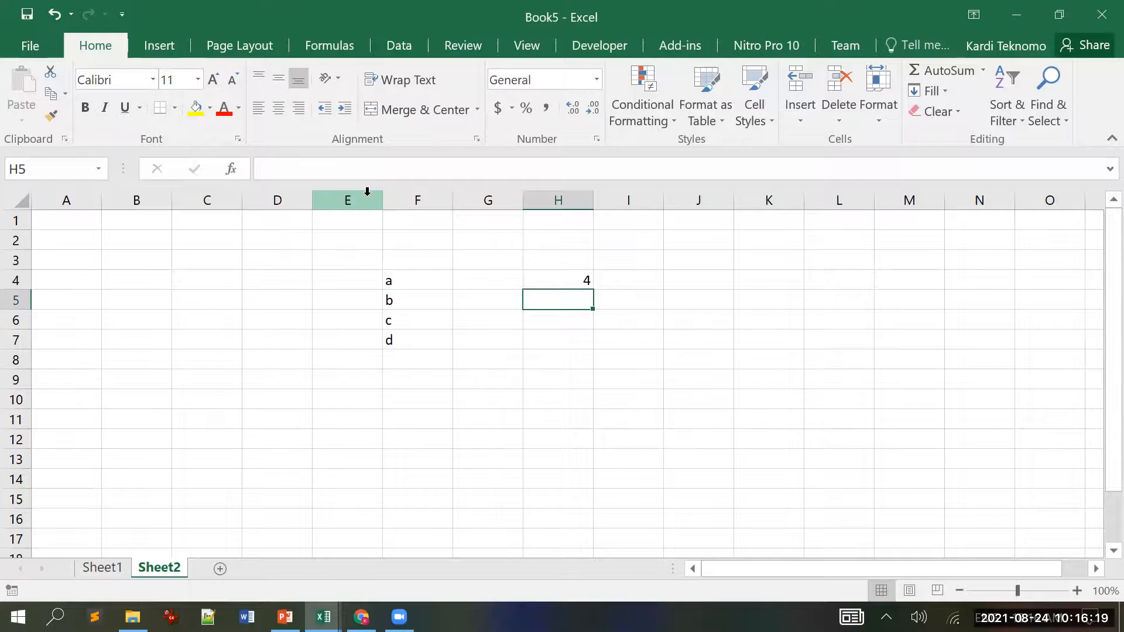
Step: Select F4:F7 to check which name the range carries, and clear the selection
click(410, 281)
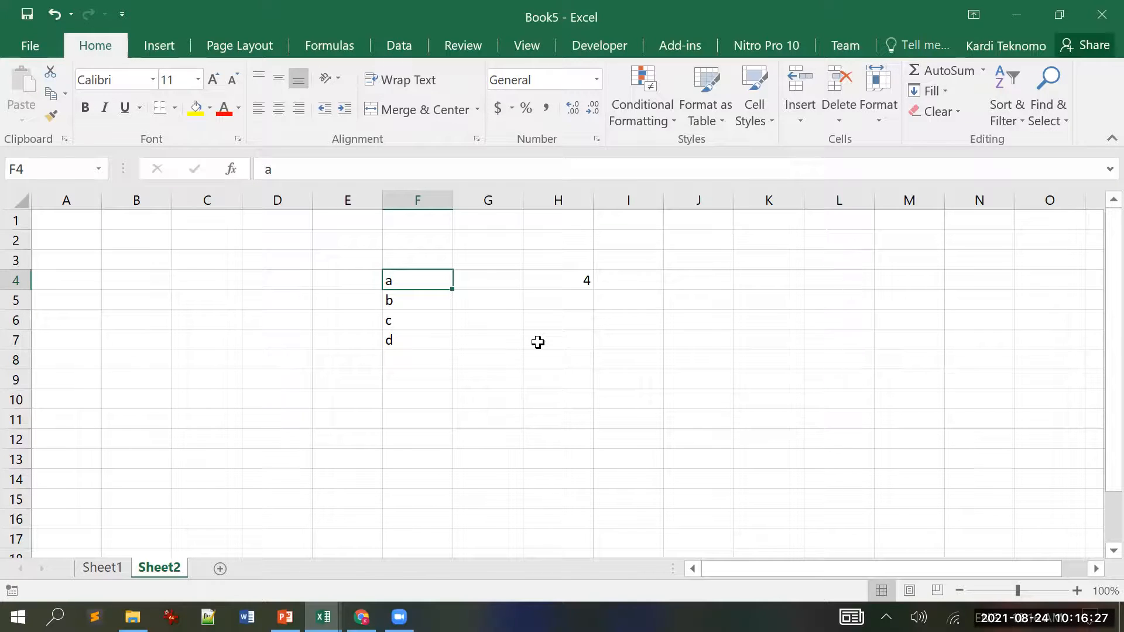
key(shift+Down)
key(shift+Down)
key(shift+Down)
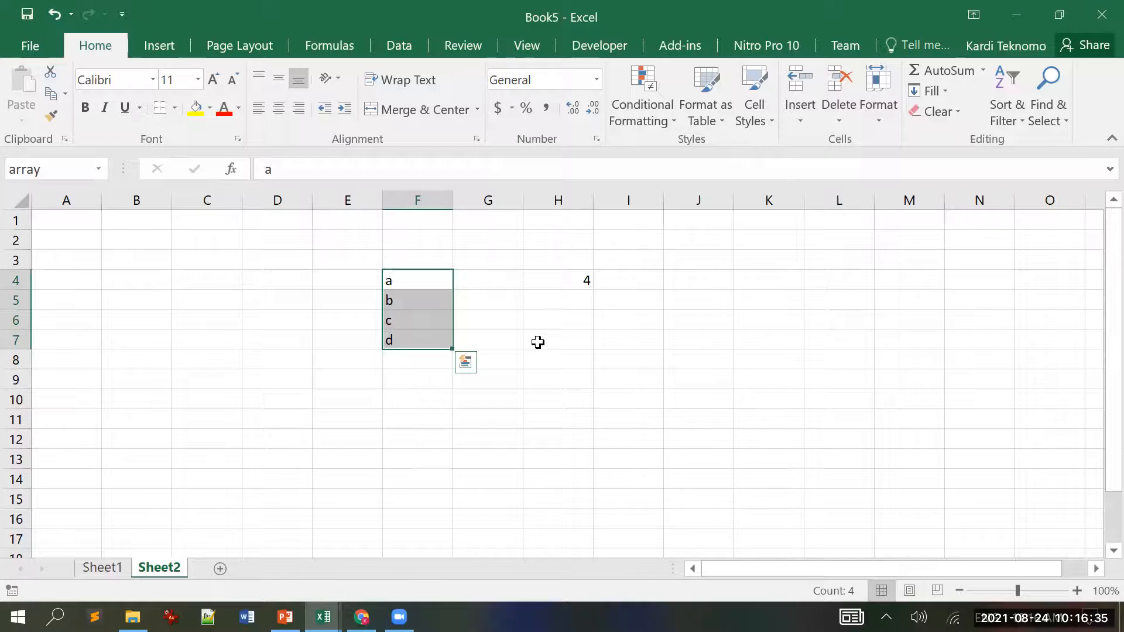
click(538, 342)
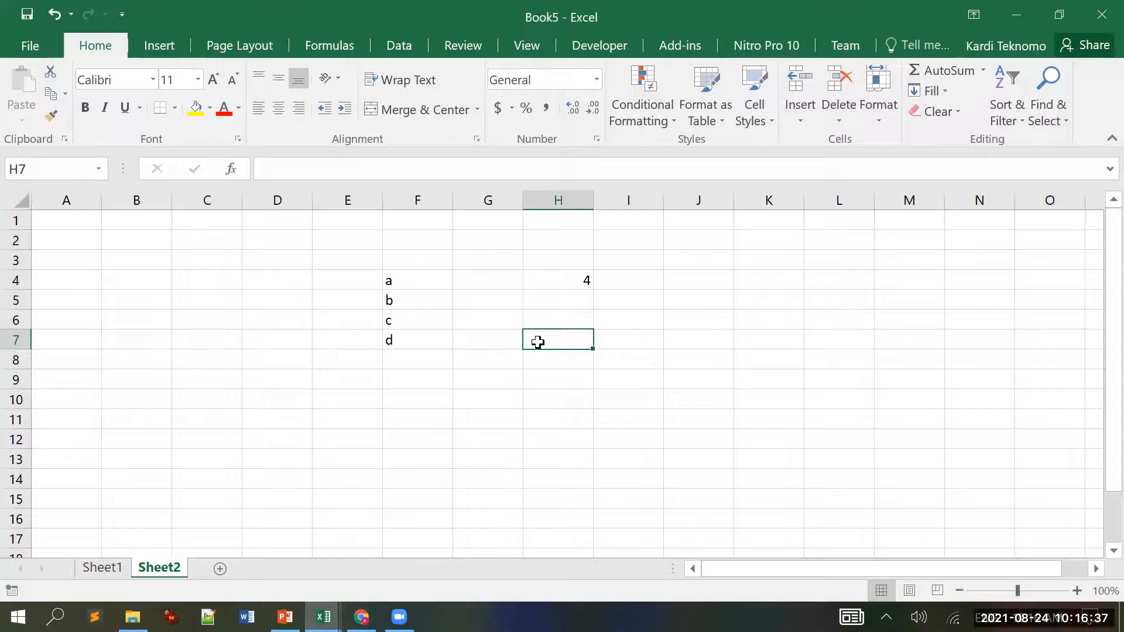
Step: Review the numeric array exercise on the PowerPoint Practice slide and go back to Book5 in Excel
click(285, 617)
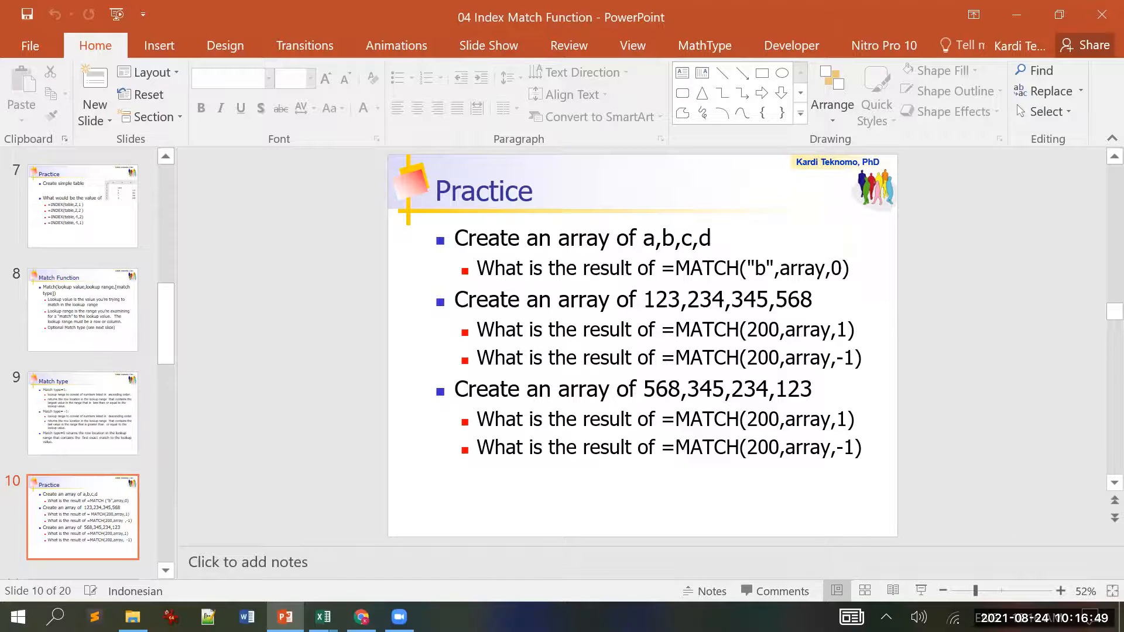
mouse_move(361, 616)
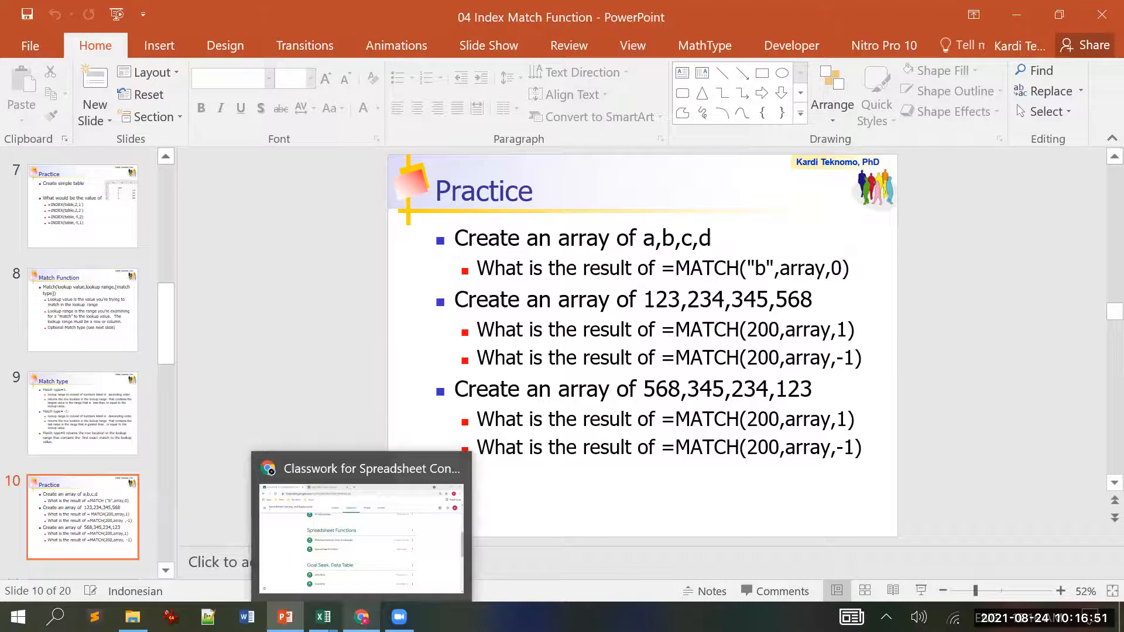
mouse_move(323, 616)
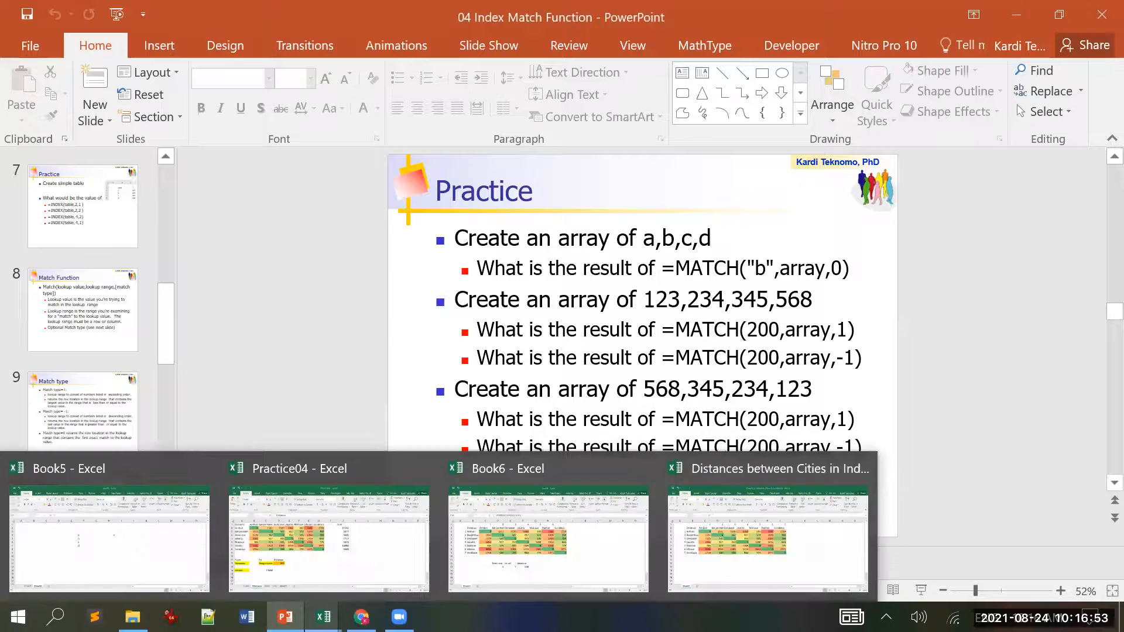
click(182, 520)
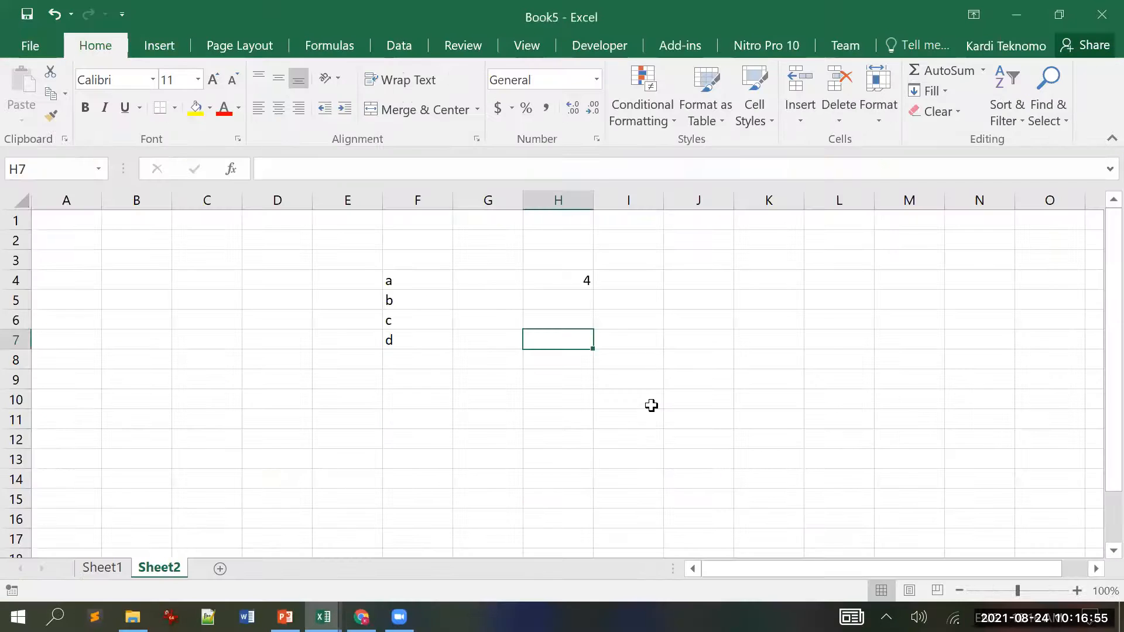
Step: Add a new worksheet to Book5 and enter 123 in F4 and 345 in F5
click(221, 569)
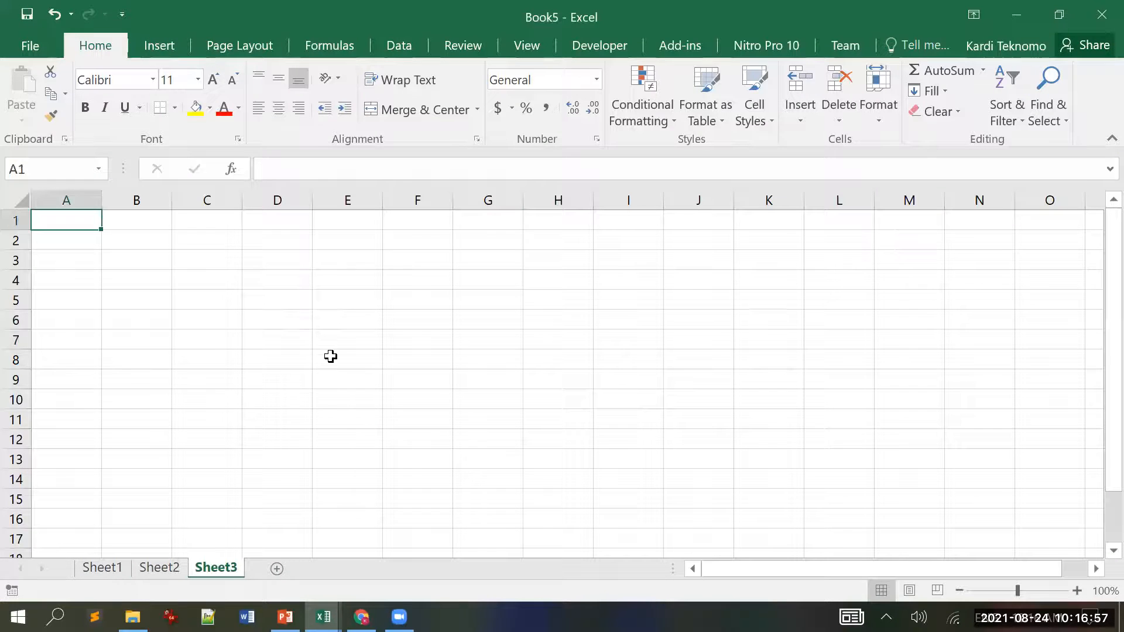
click(403, 287)
text(123)
key(Return)
text(34)
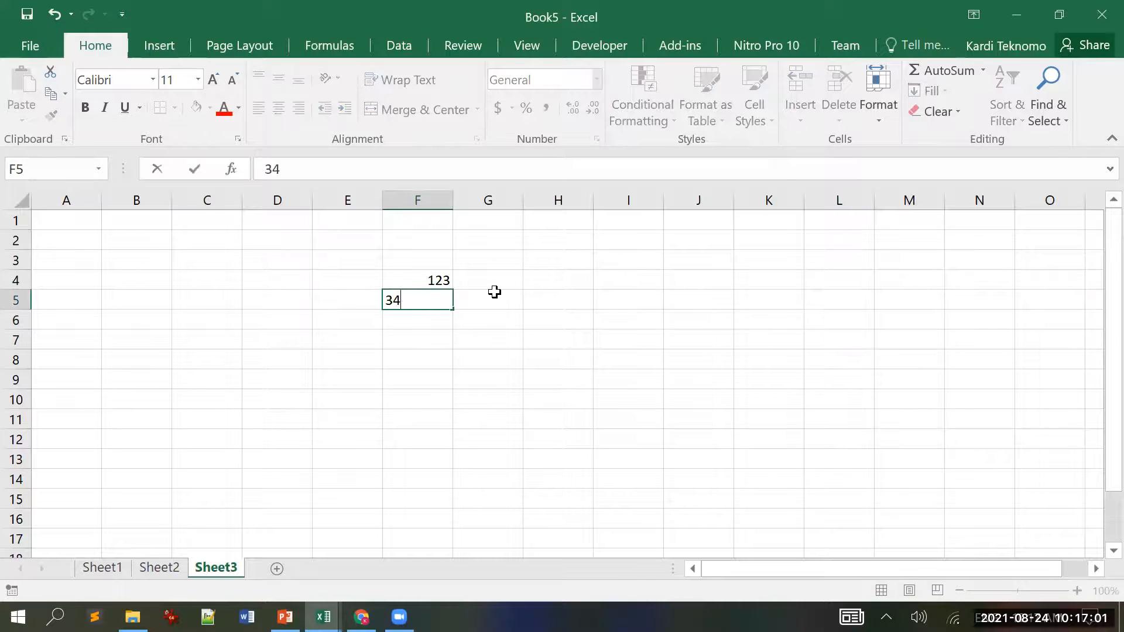
text(5)
key(Return)
text(234)
key(Return)
text(245)
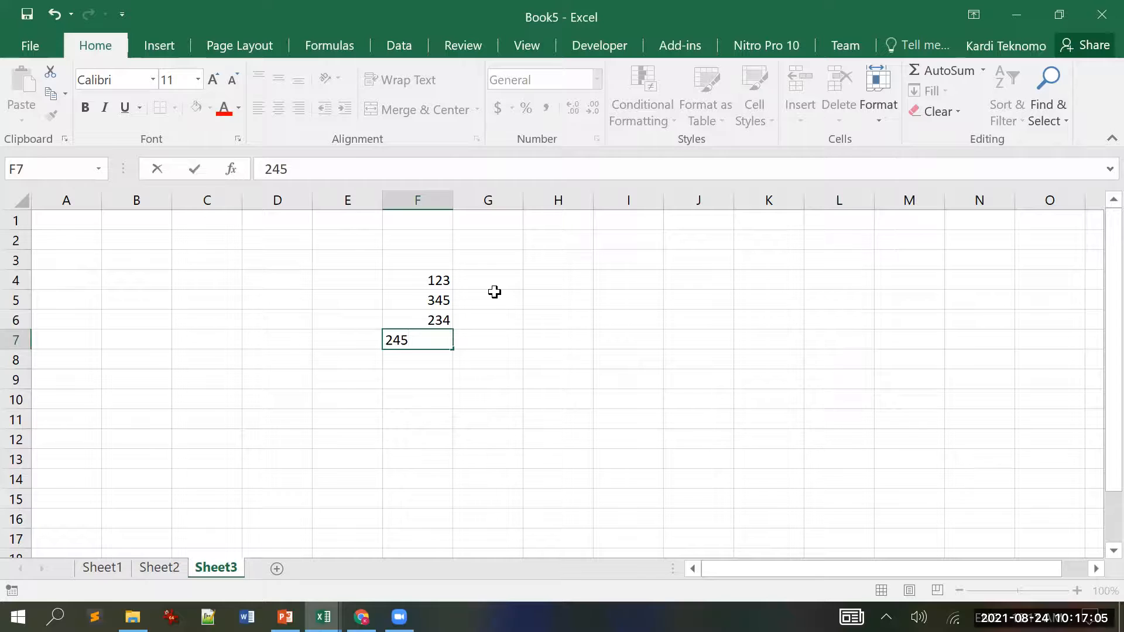
key(Escape)
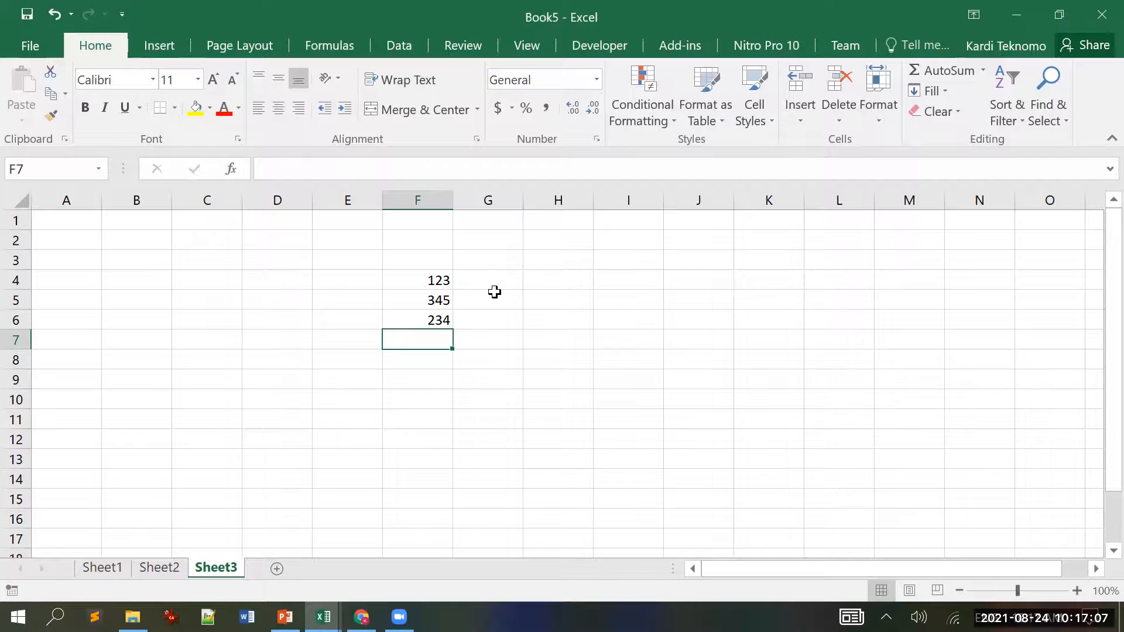
key(Up)
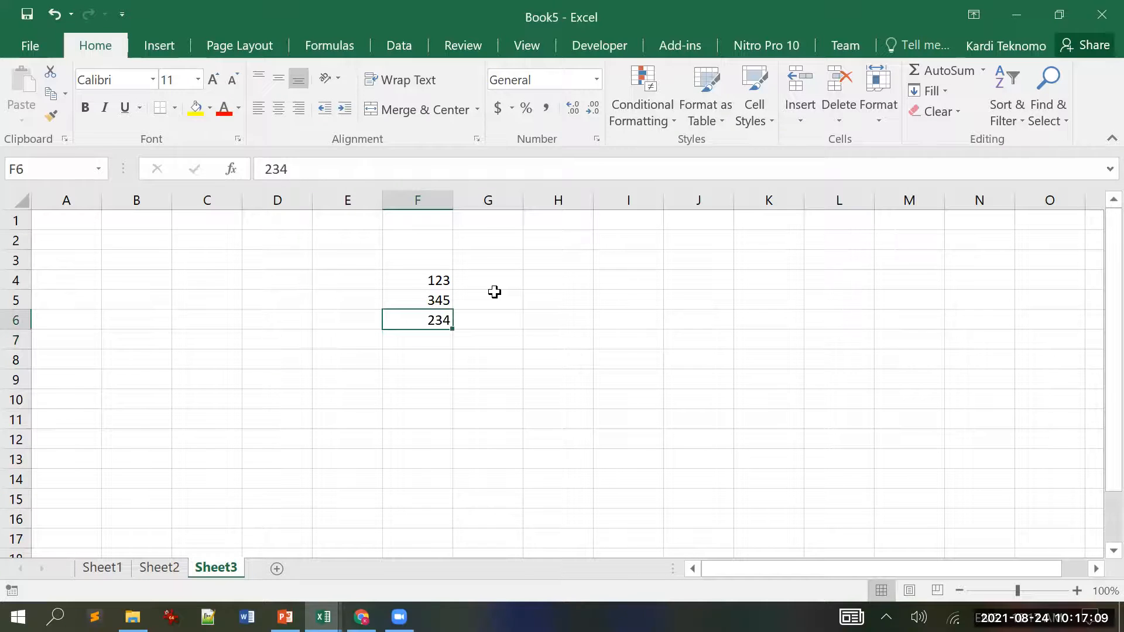
Step: Complete the ascending number list with 456 in F6 and 678 in F7, and select F4:F7
text(456)
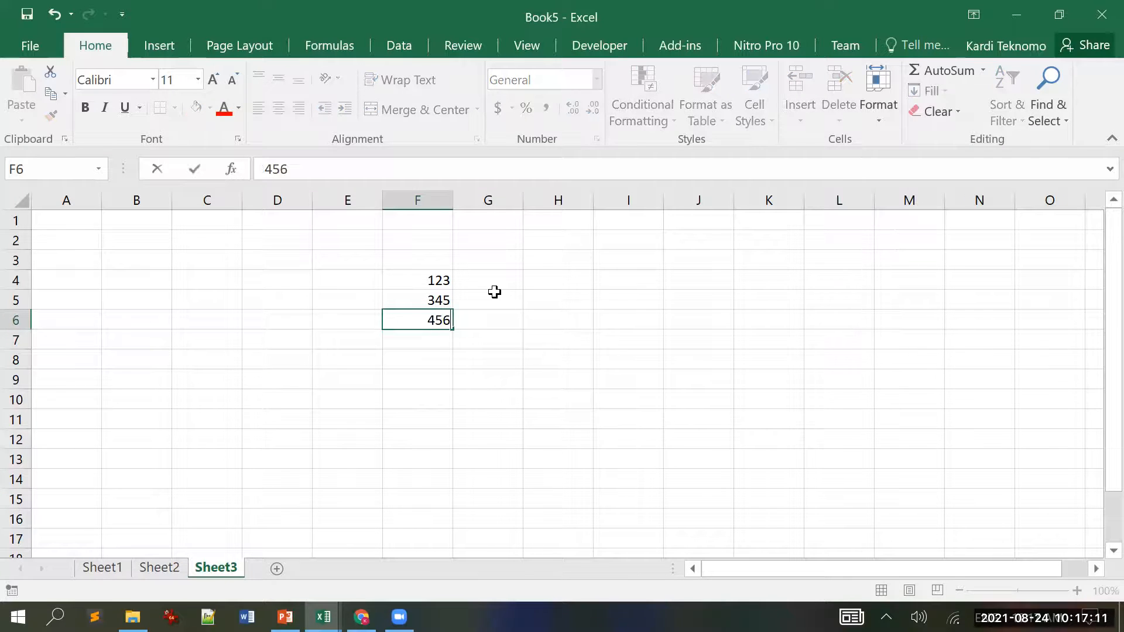
key(Return)
text(678)
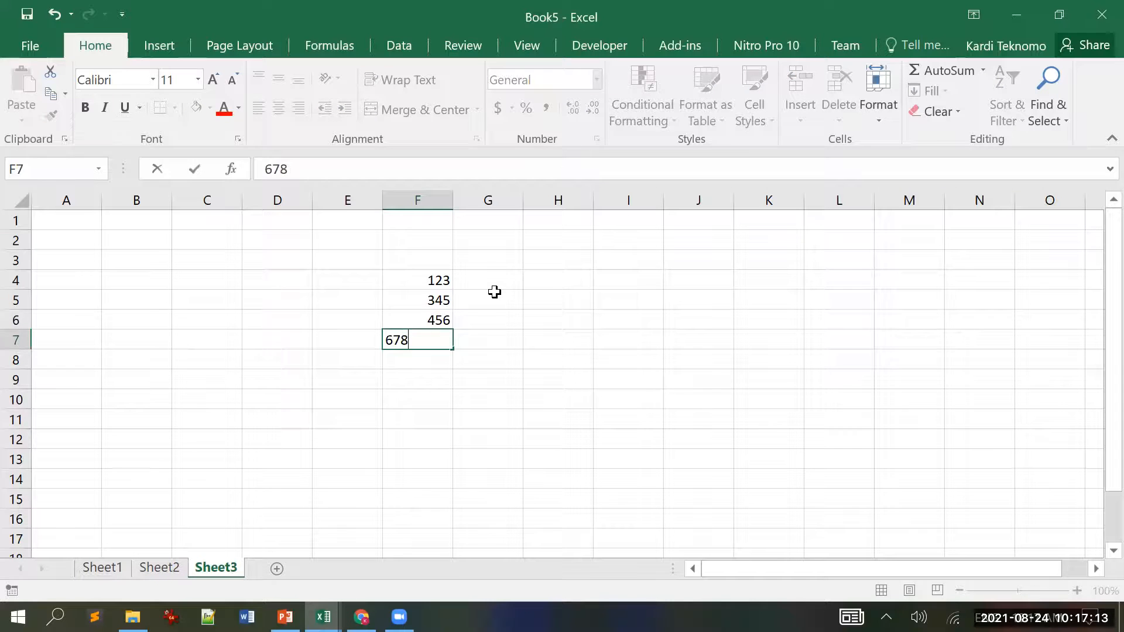
key(Return)
drag(425, 283, 442, 337)
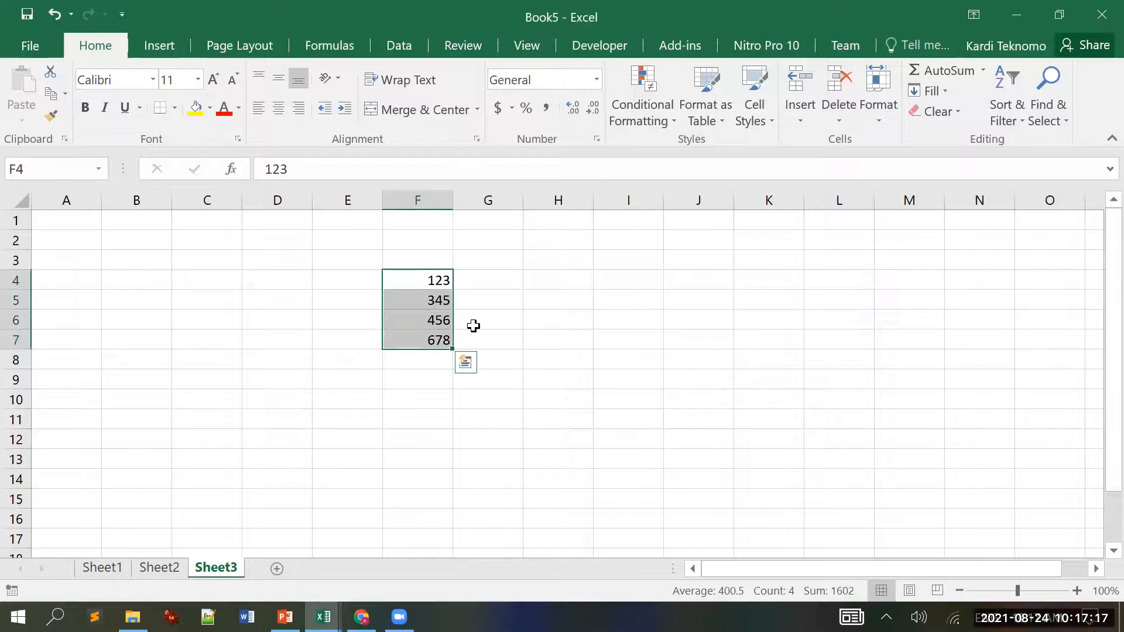
Step: Enter =MATCH(200,F4:F7,1) in H4 of Sheet3
click(567, 277)
text(=)
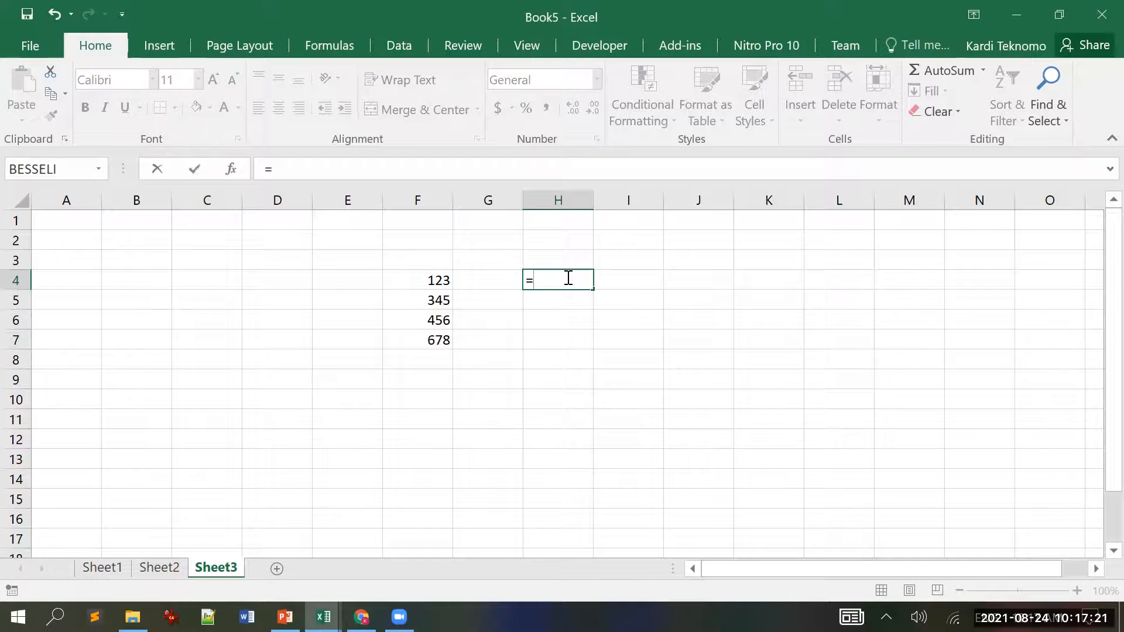
text(ma)
key(Tab)
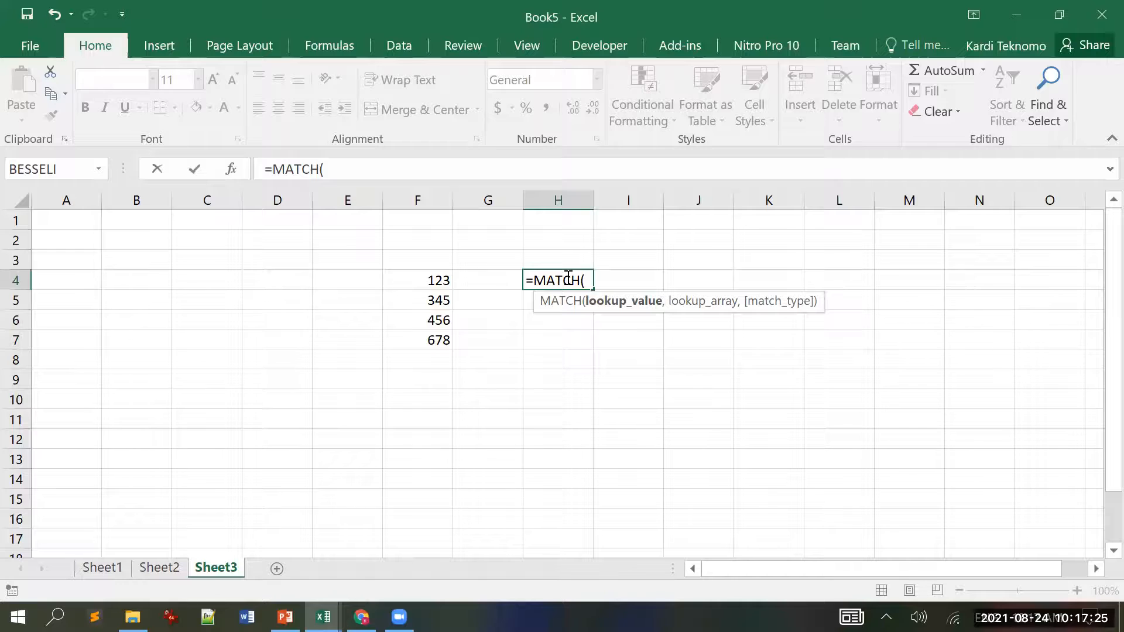
text(200,)
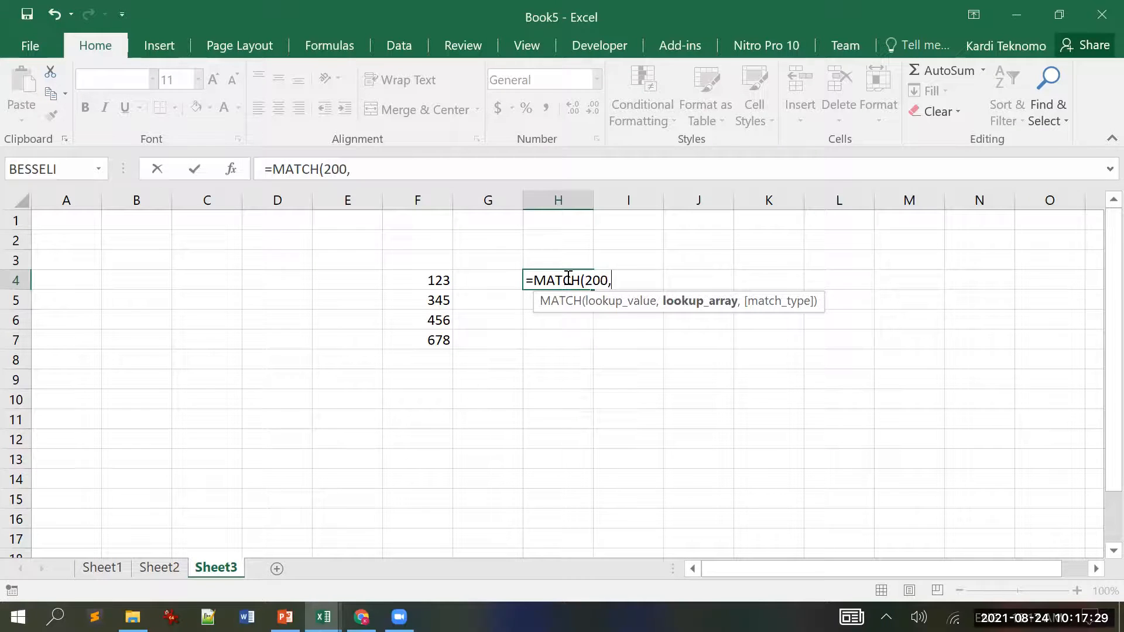
drag(438, 280, 450, 337)
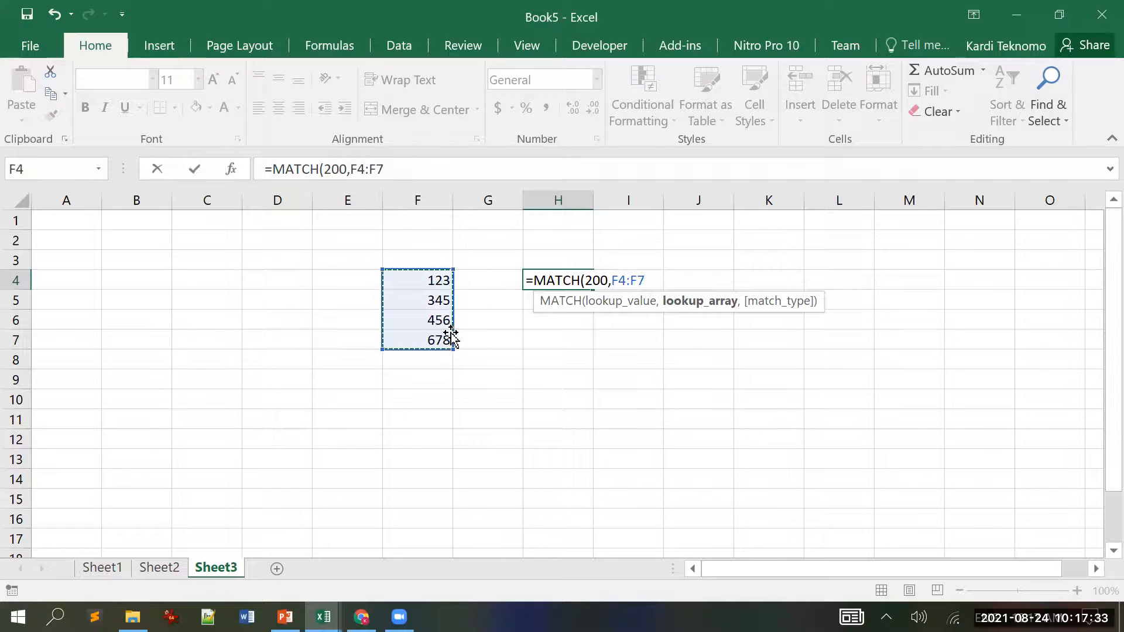
text(,1))
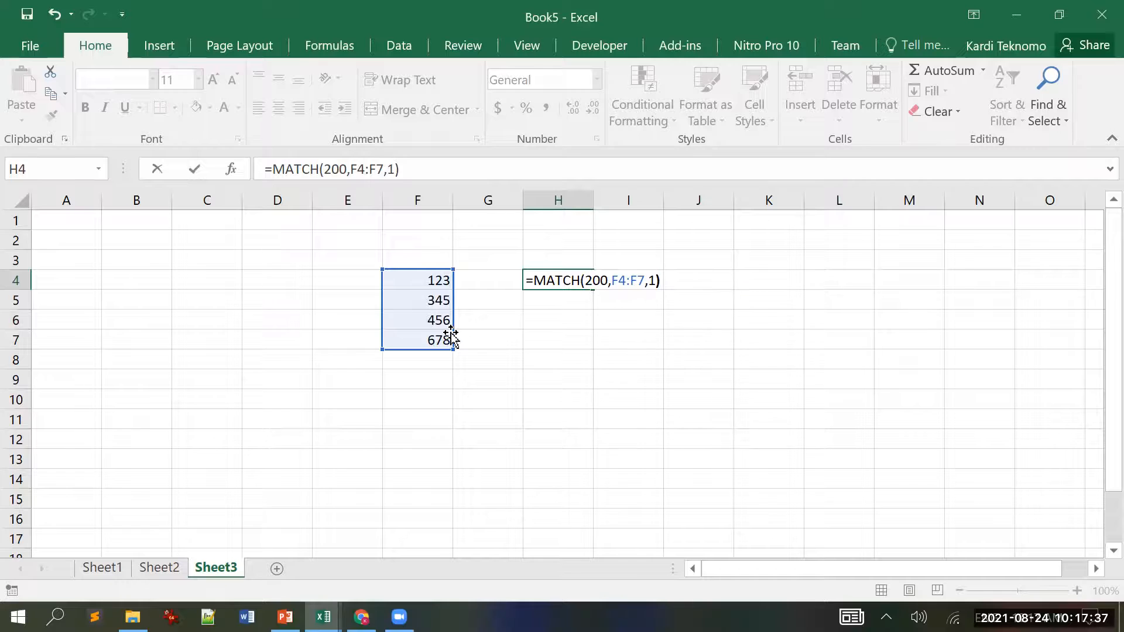
key(Return)
key(Up)
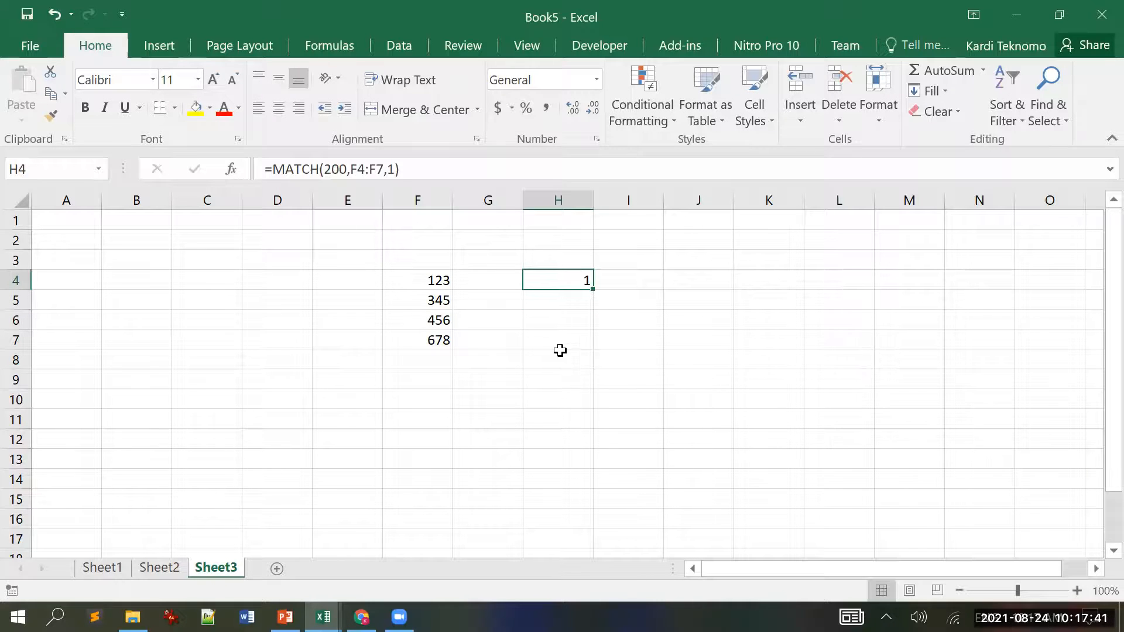
Step: Make the lookup range in the H4 MATCH formula absolute as $F$4:$F$7
drag(349, 169, 386, 169)
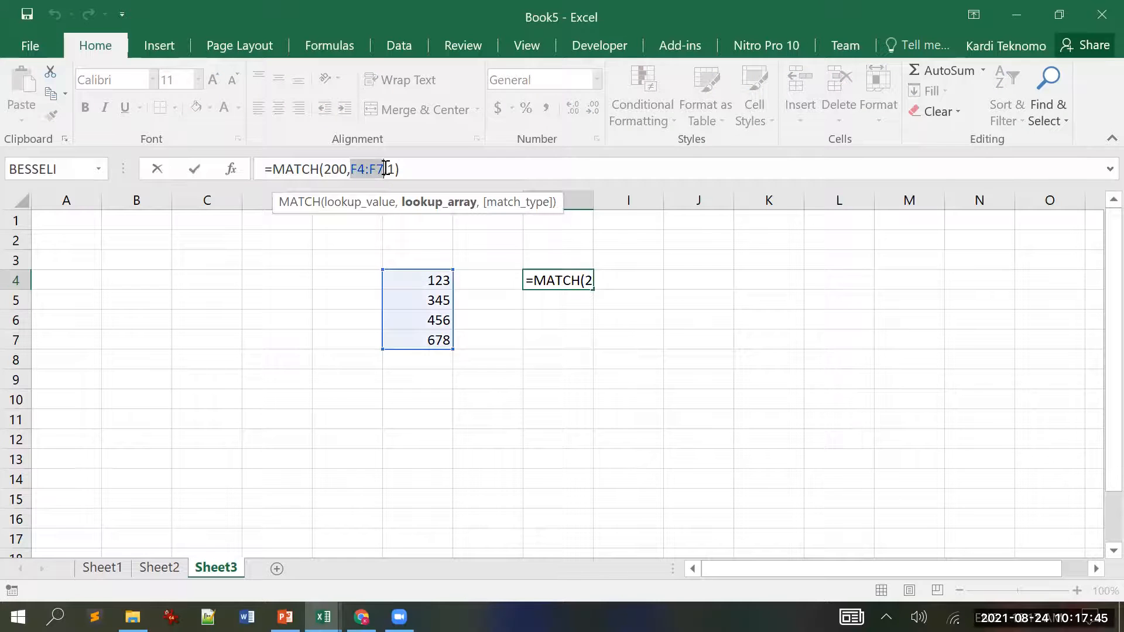
key(F4)
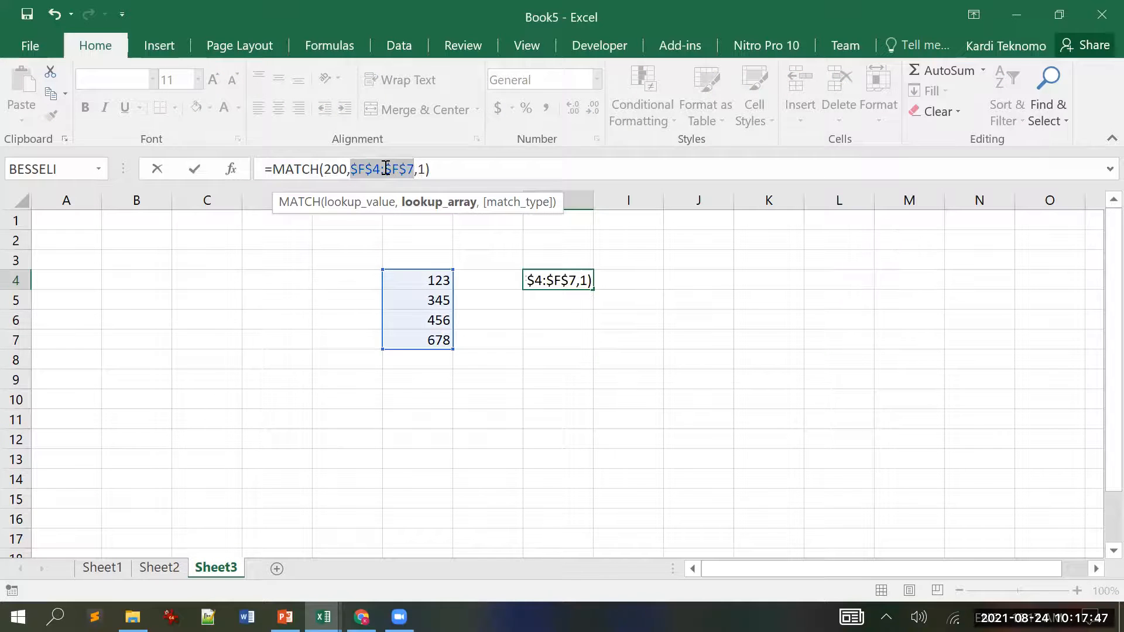
key(Return)
key(Up)
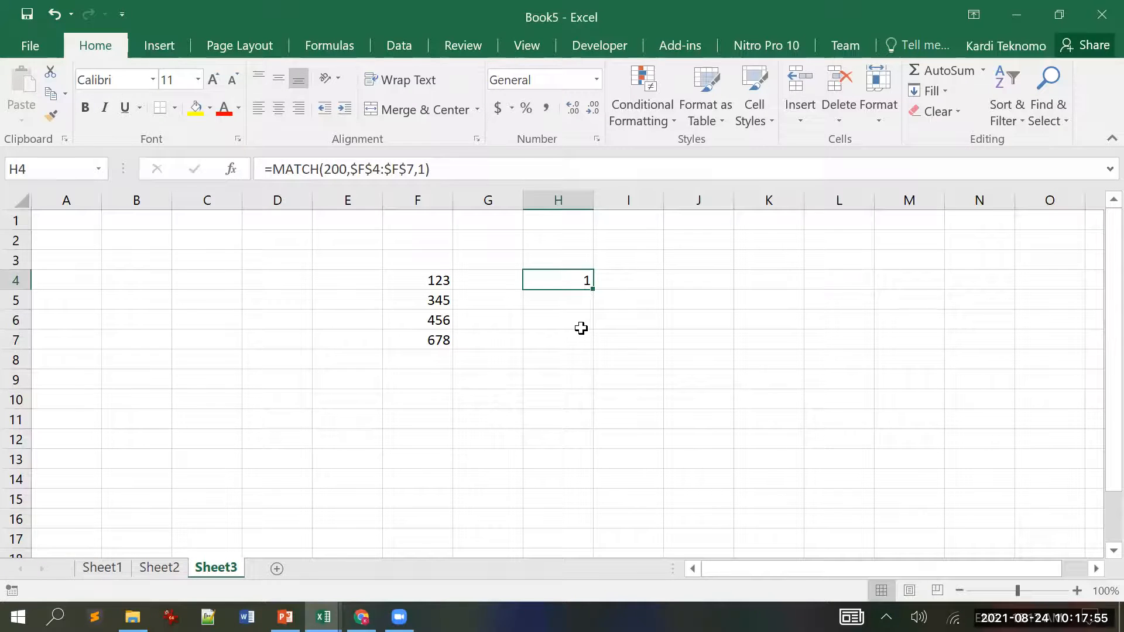
Step: Copy the MATCH formula from H4 into H5 and change its match type to -1
key(ctrl+c)
key(Down)
key(Return)
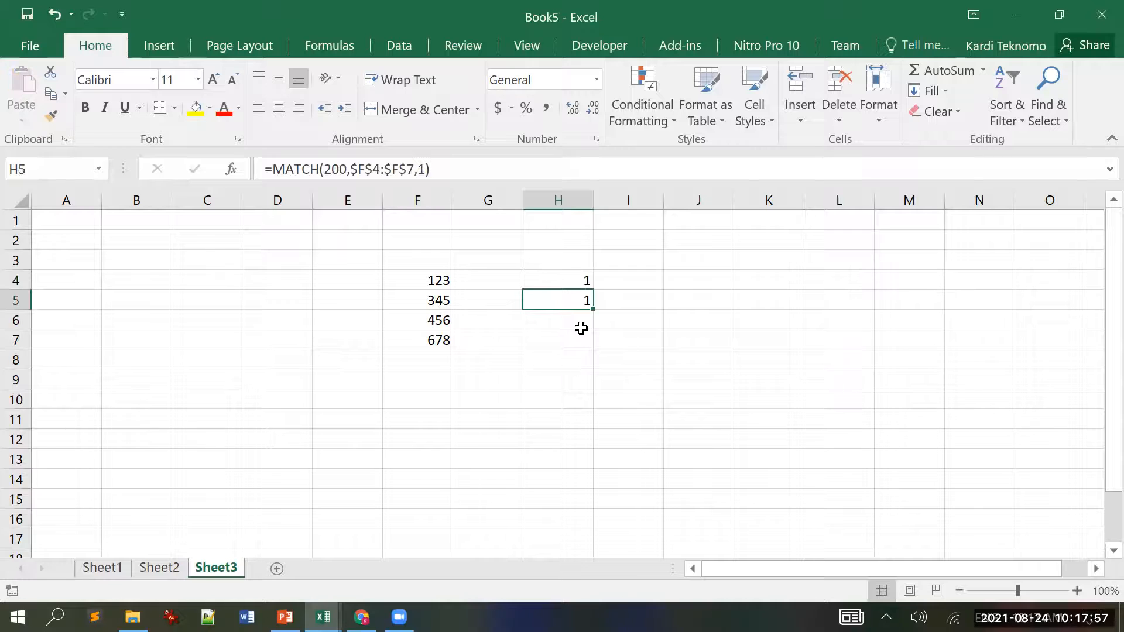
click(416, 170)
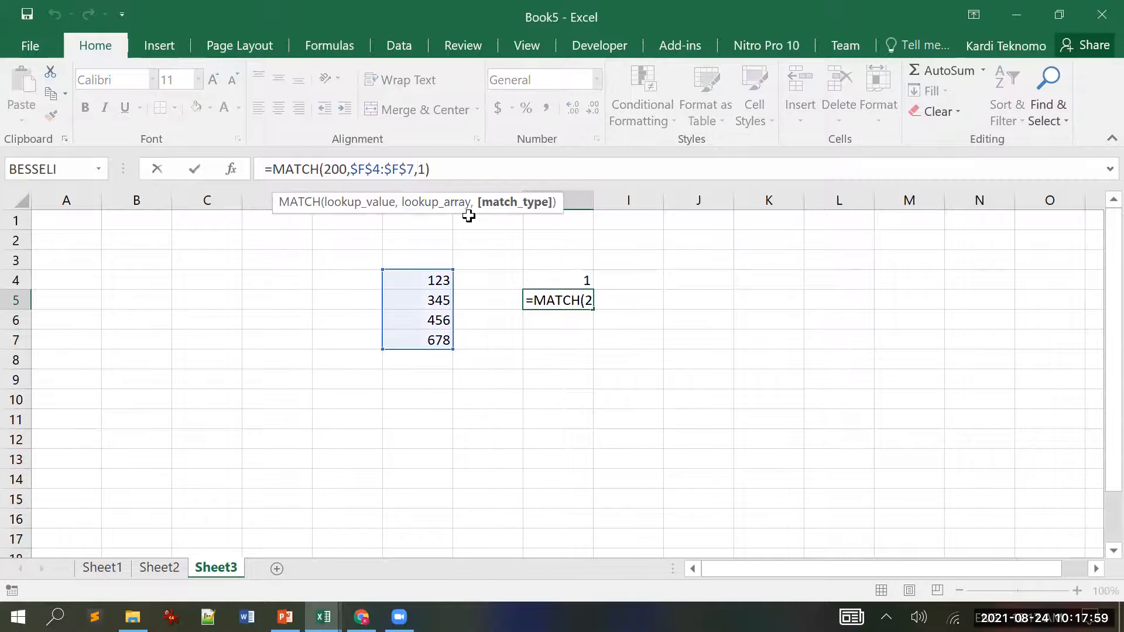
text(-)
key(Return)
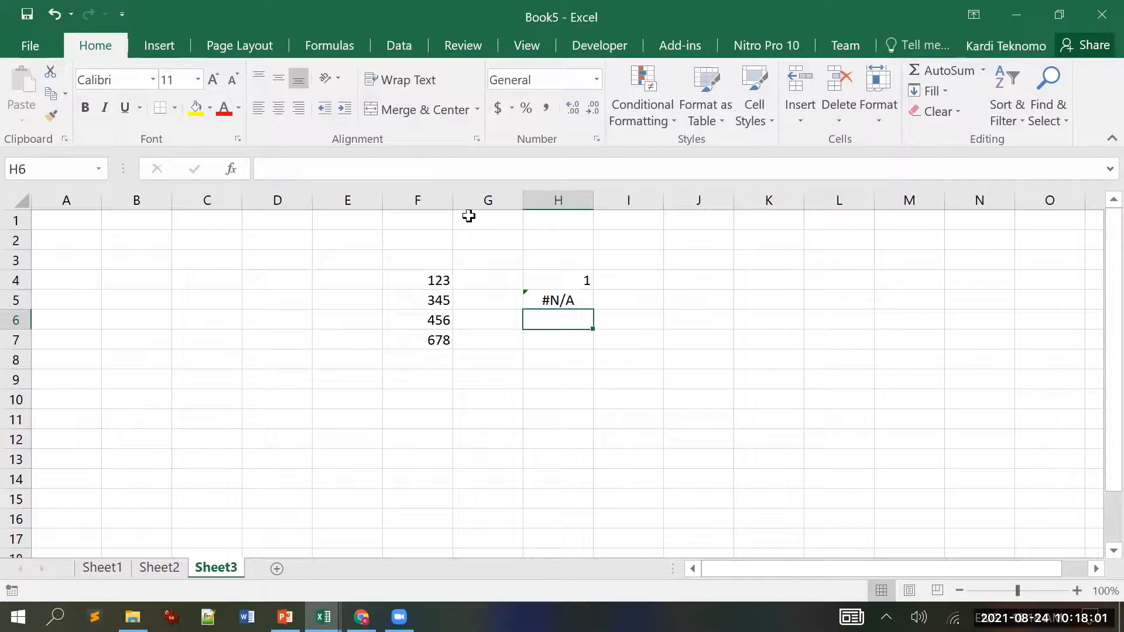
key(Up)
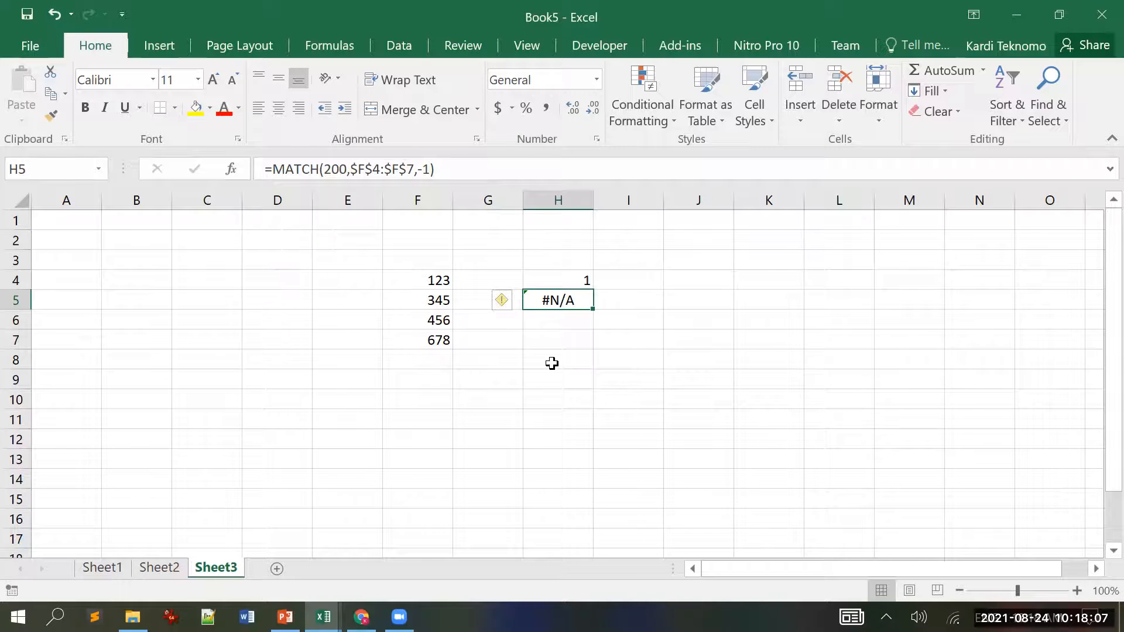
drag(434, 280, 438, 342)
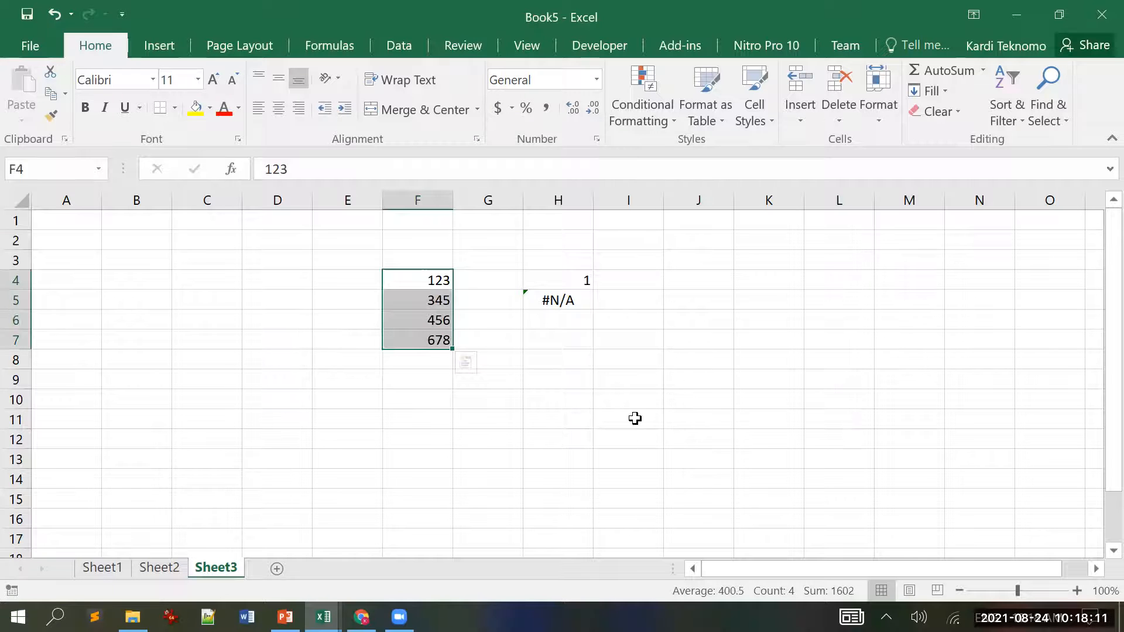
Step: Switch to PowerPoint and review the Match type slide's descending-order requirement for match type -1
click(286, 616)
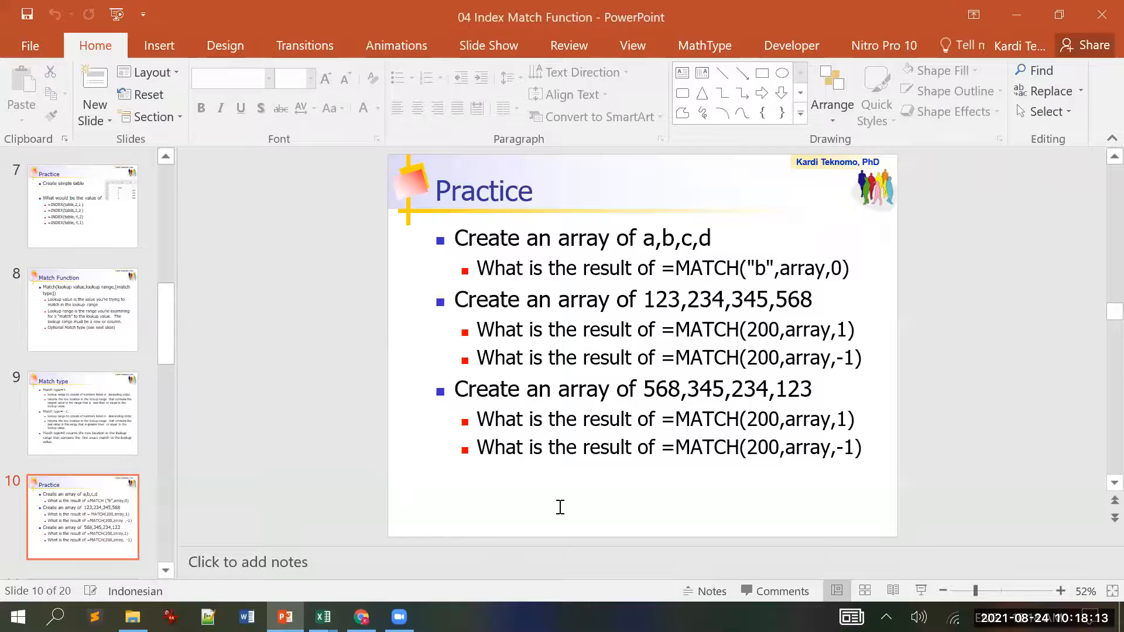
scroll(560, 507, up, 1)
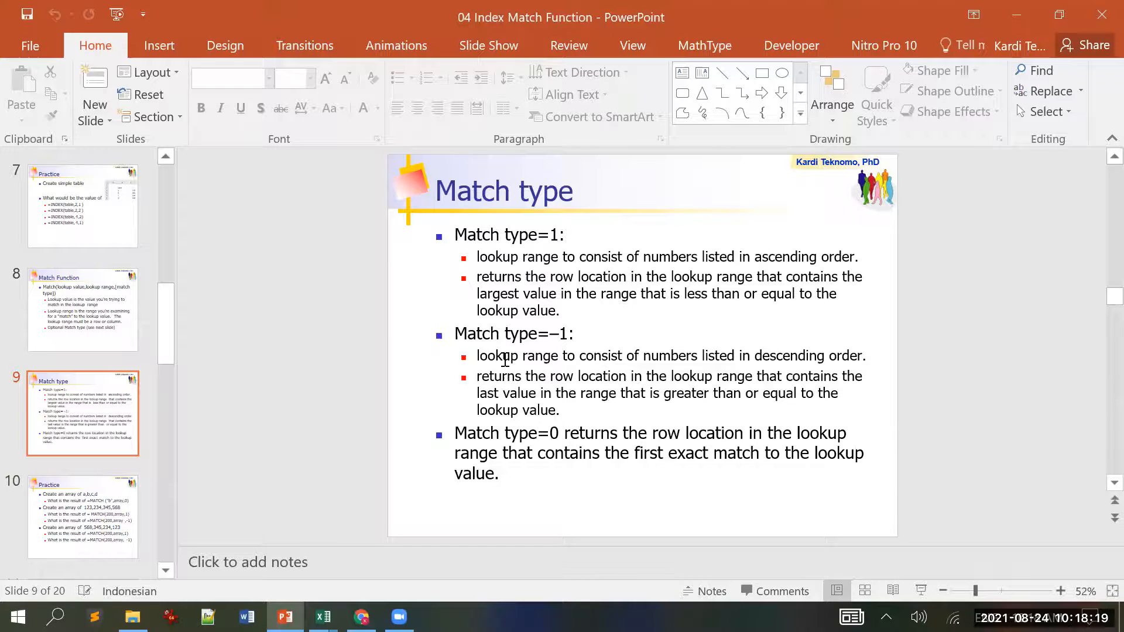
drag(755, 357, 855, 359)
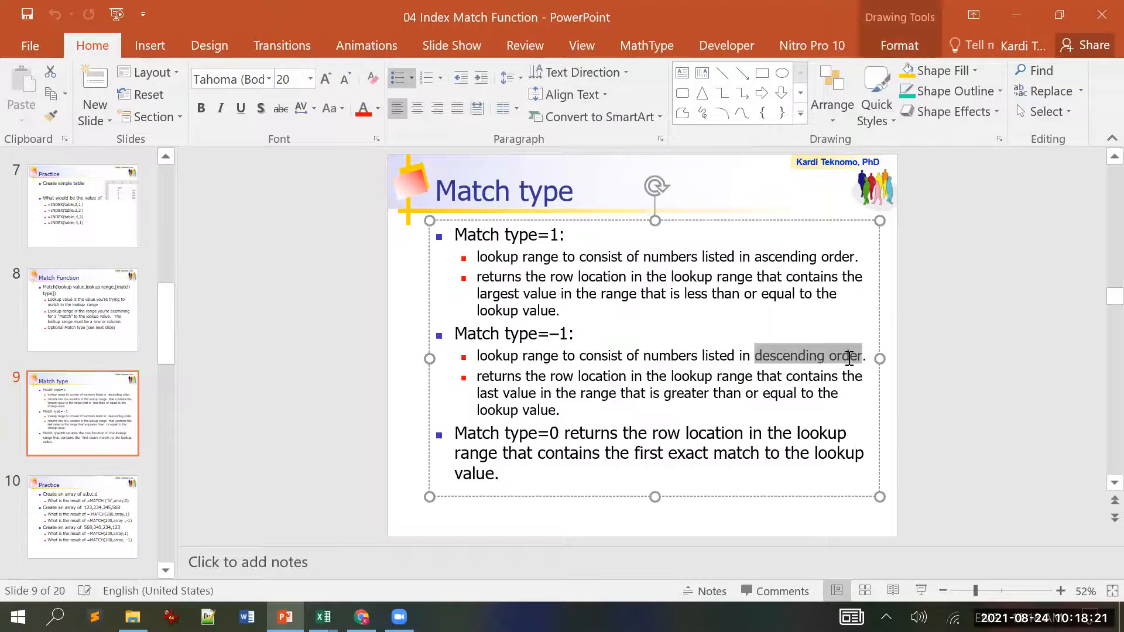
click(707, 534)
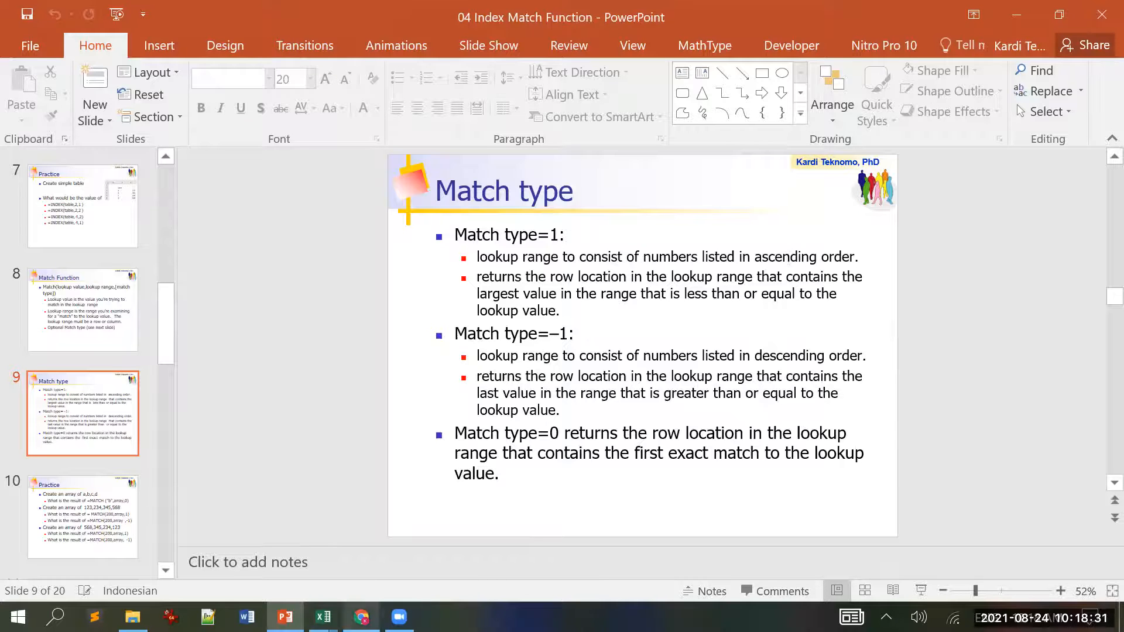
Step: Switch back to Book5 in Excel and clear the MATCH formula from H5
mouse_move(323, 617)
click(101, 550)
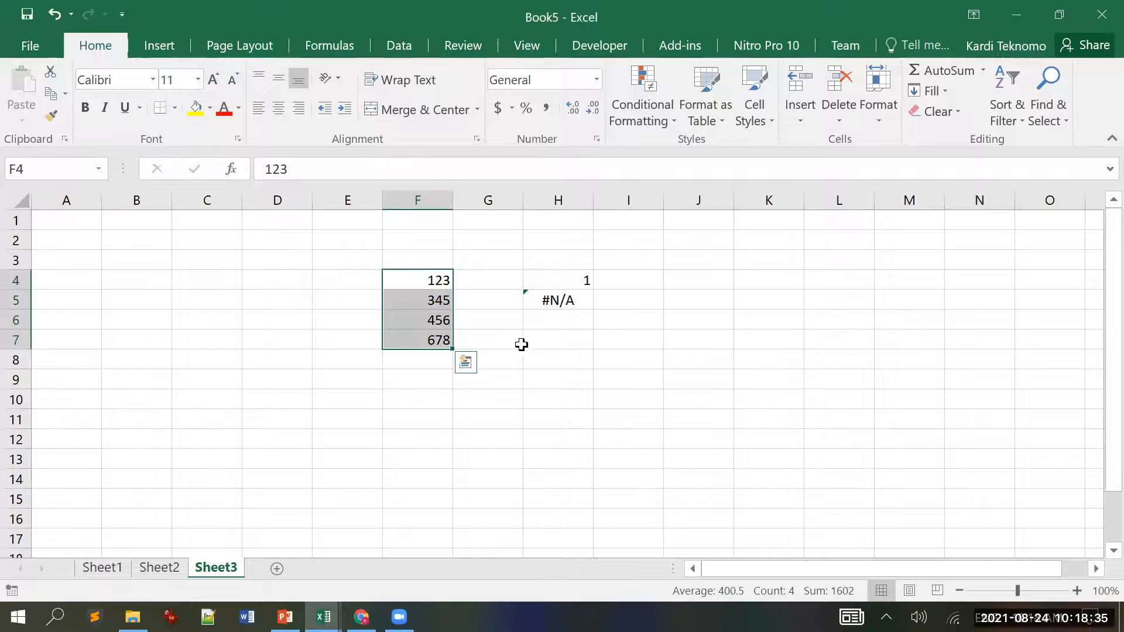
click(554, 301)
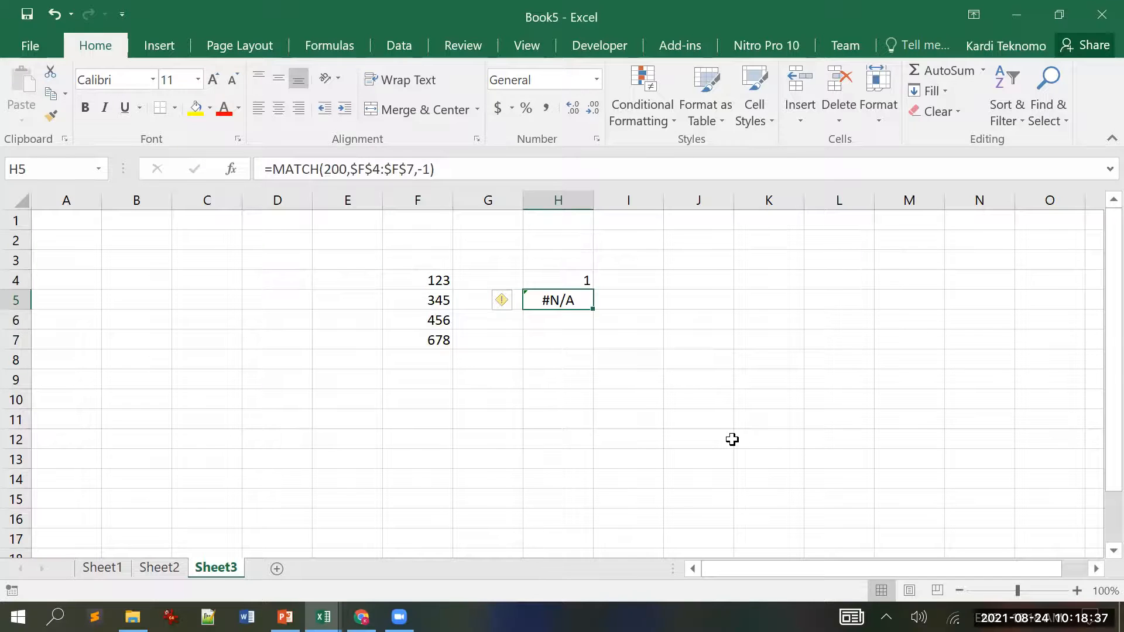
key(Delete)
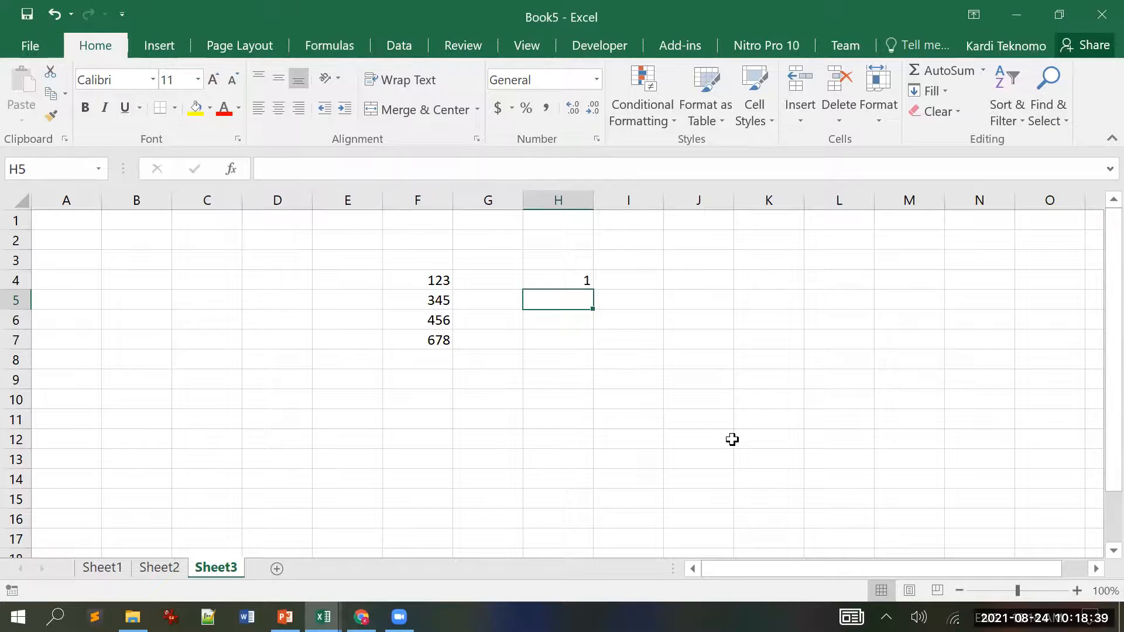
Step: Change the lookup value in the H4 MATCH formula to 350
key(Up)
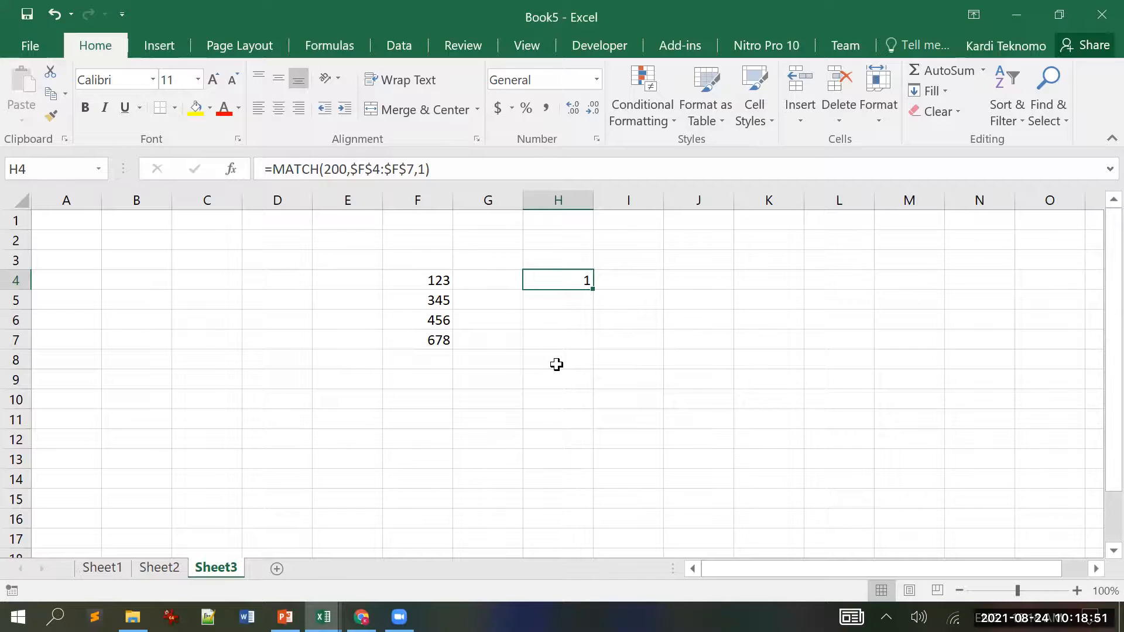
click(331, 171)
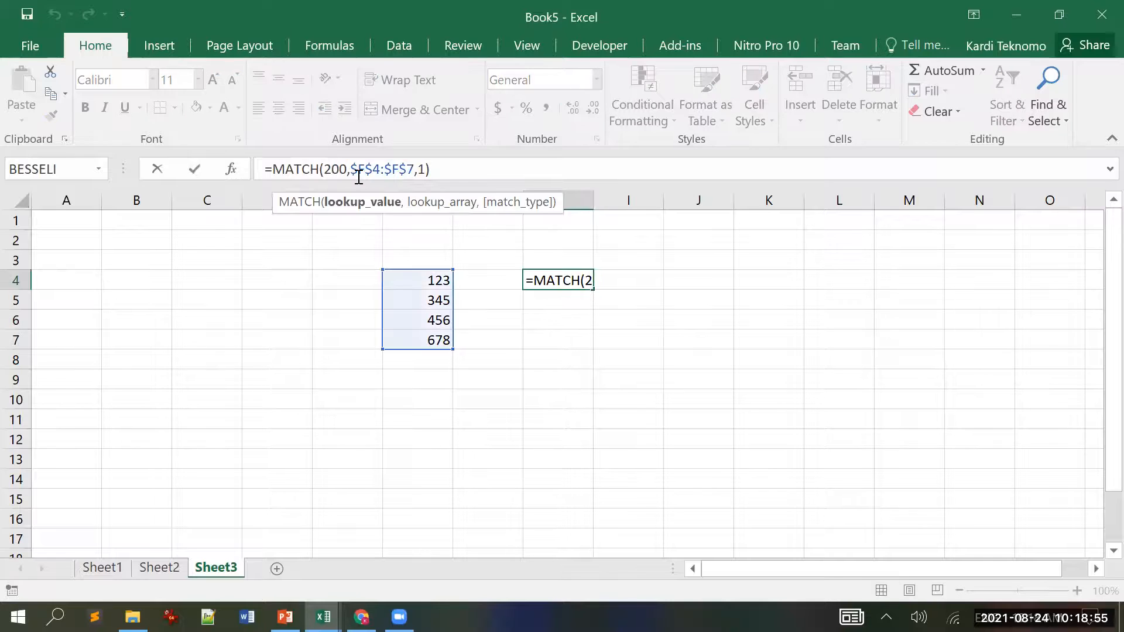
key(BackSpace)
text(35)
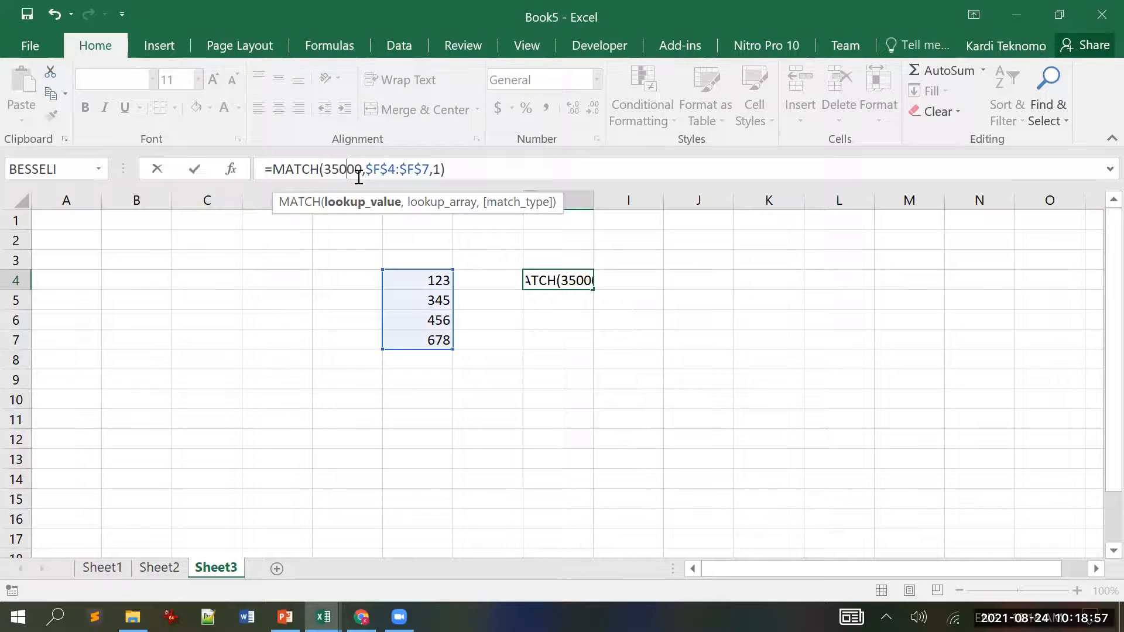
key(Delete)
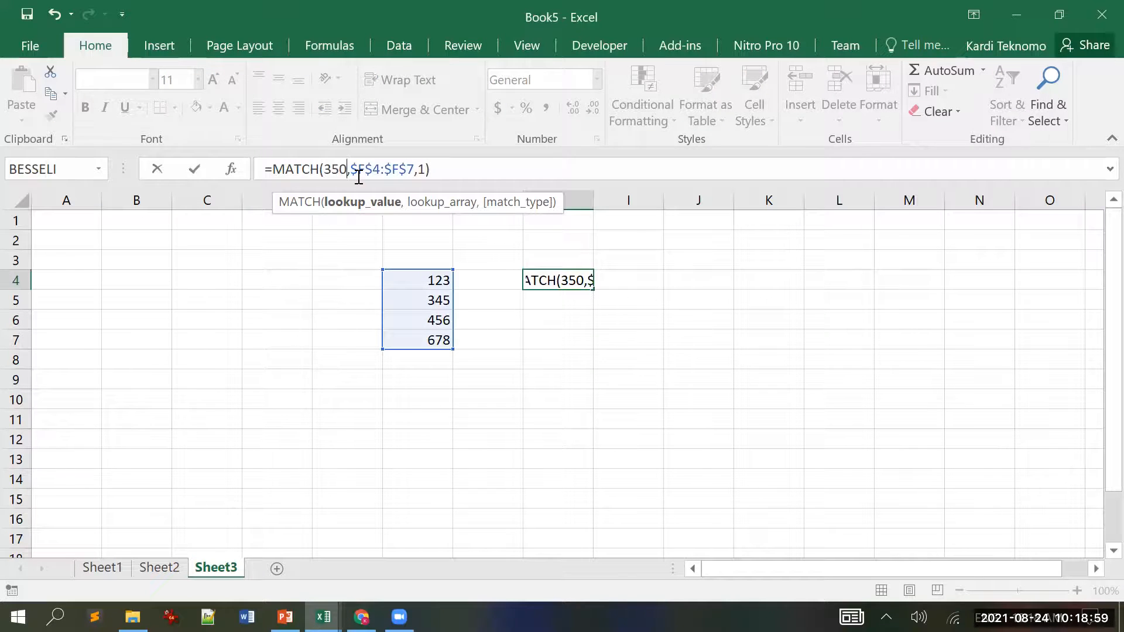
key(Return)
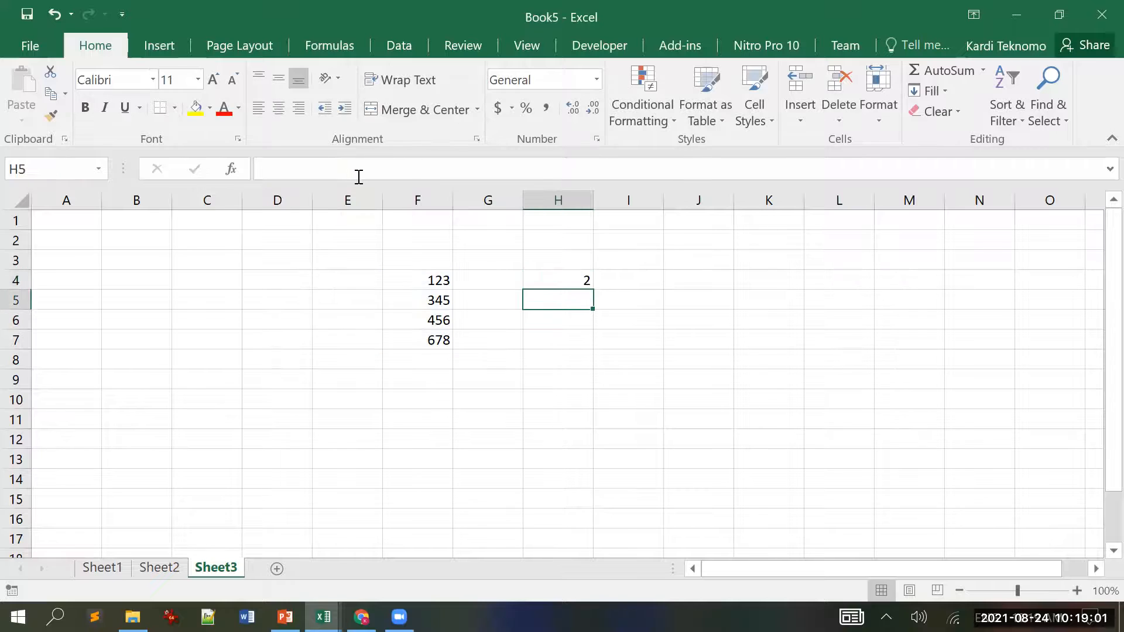
Step: Change the lookup value in the H4 MATCH formula to 700
key(Up)
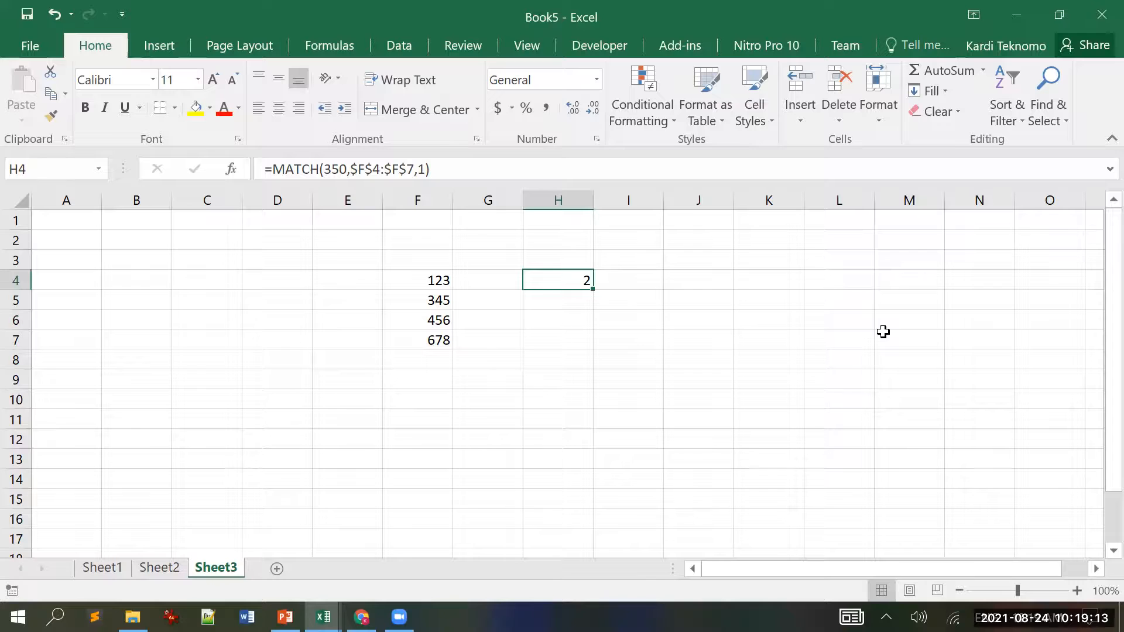
click(347, 170)
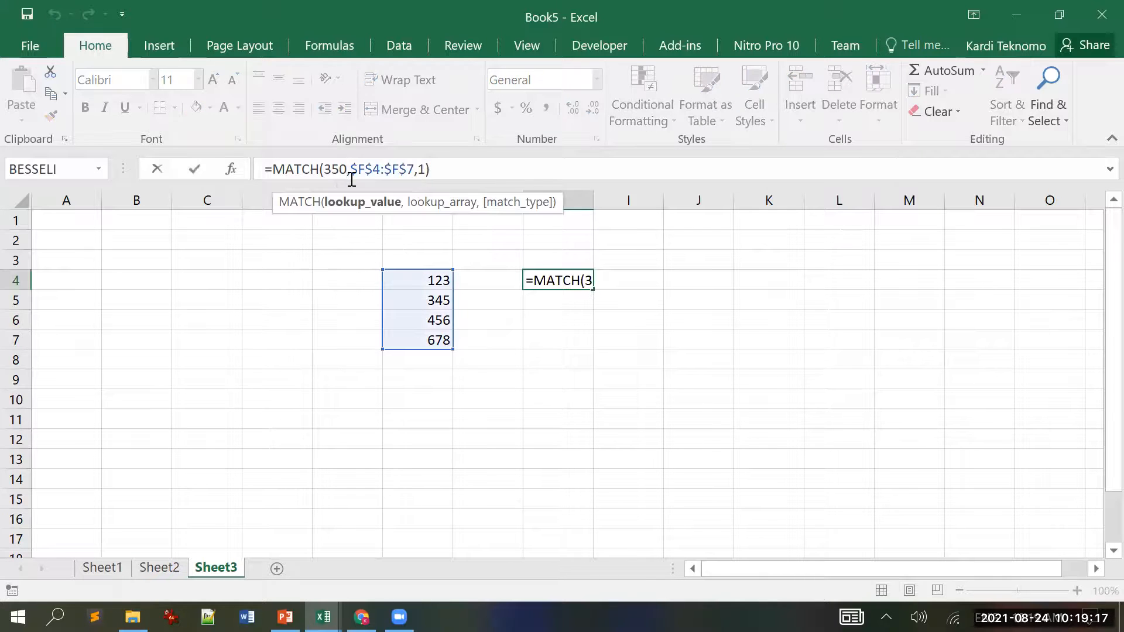
key(BackSpace)
key(BackSpace)
key(BackSpace)
text(700)
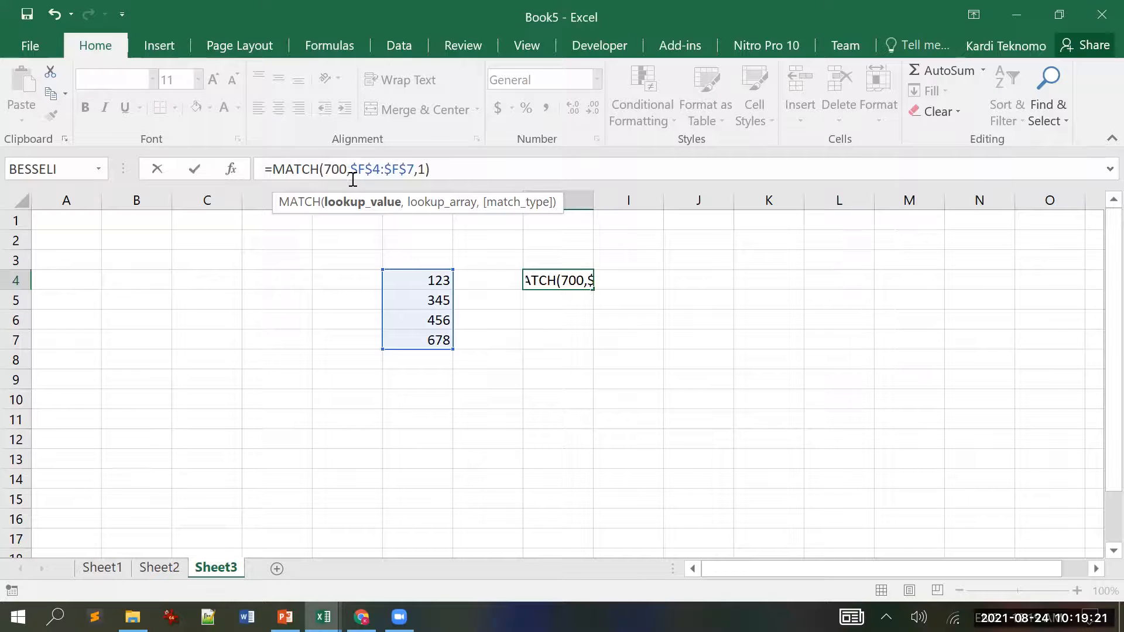
key(Return)
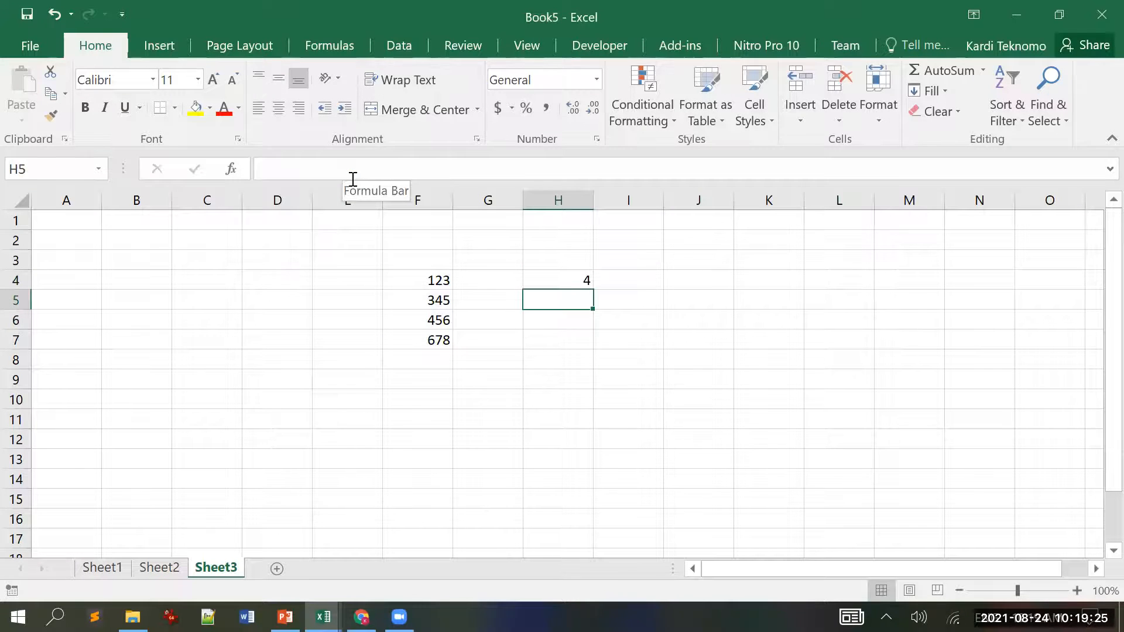
Step: Change the lookup value in the H4 MATCH formula to 100
key(Up)
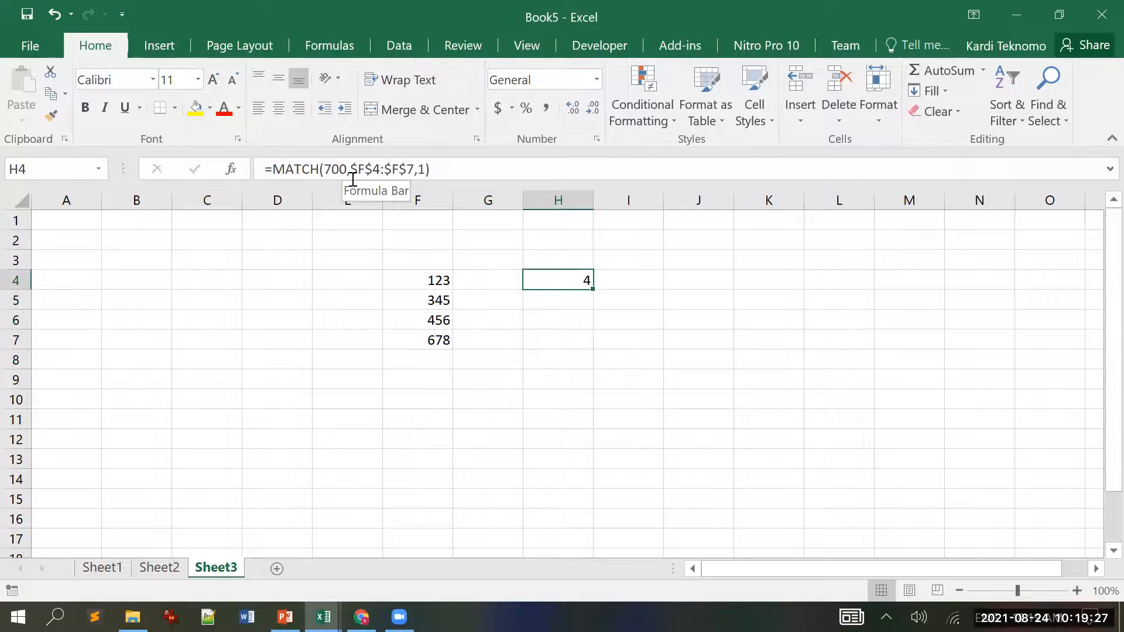
click(331, 176)
key(BackSpace)
text(1)
key(Return)
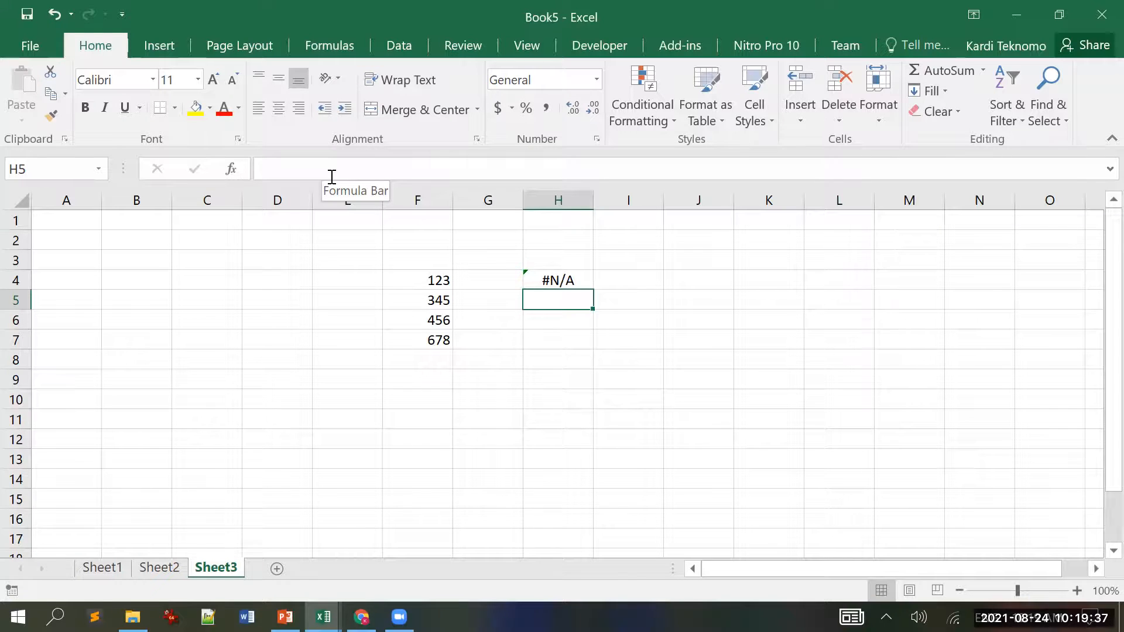
drag(420, 281, 438, 339)
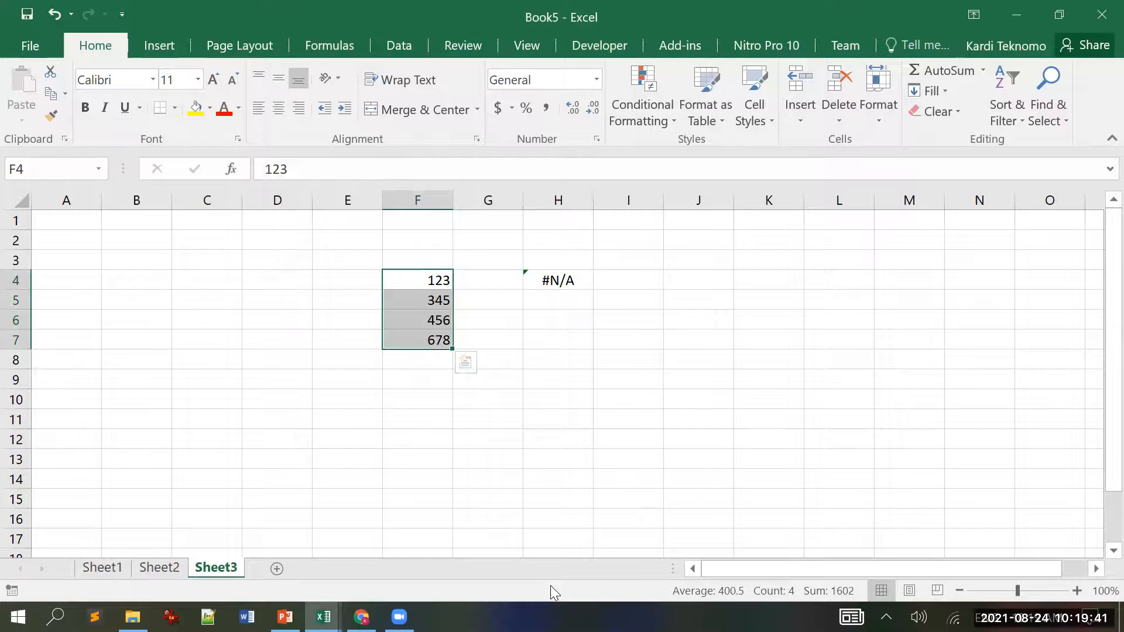
mouse_move(400, 617)
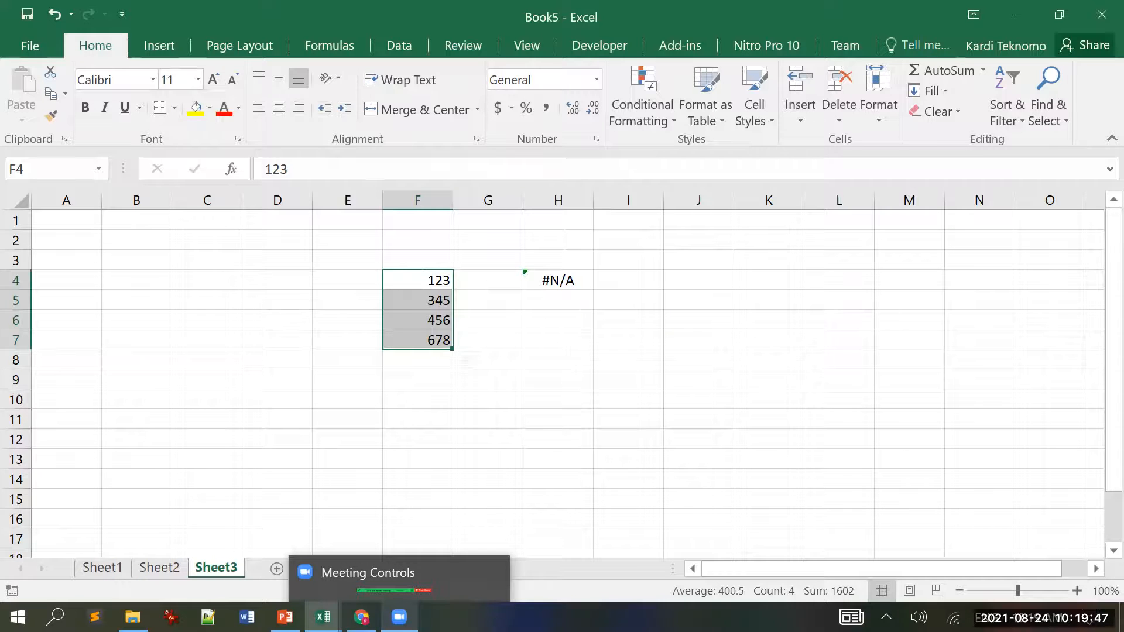
click(557, 279)
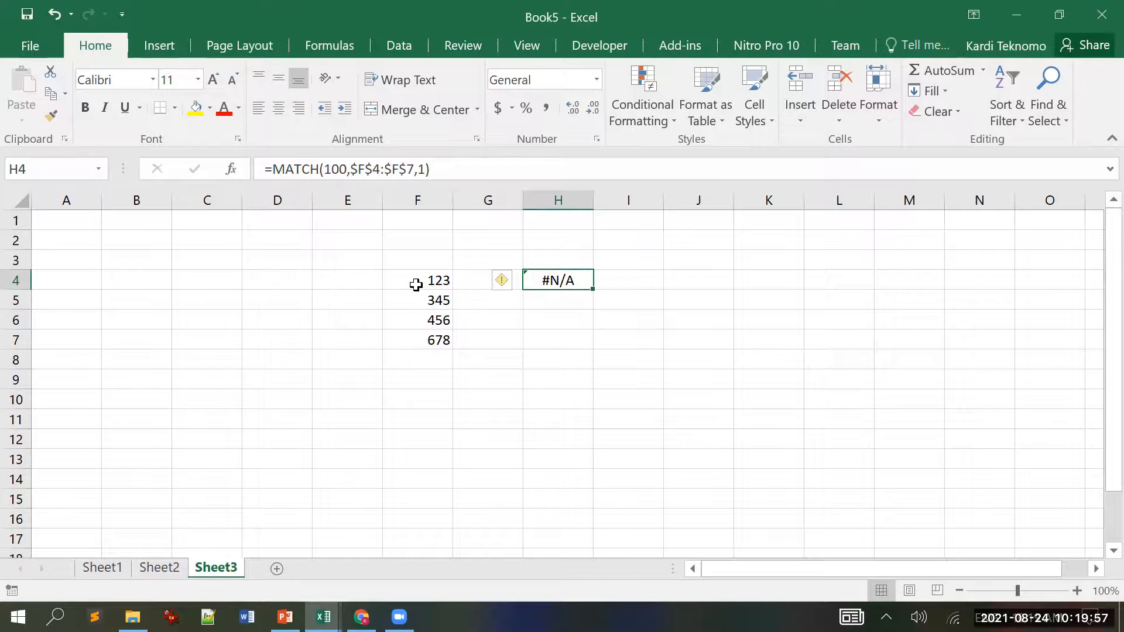
Step: Copy the number list in F4:F7 and paste it into J4:J7
drag(419, 282, 439, 336)
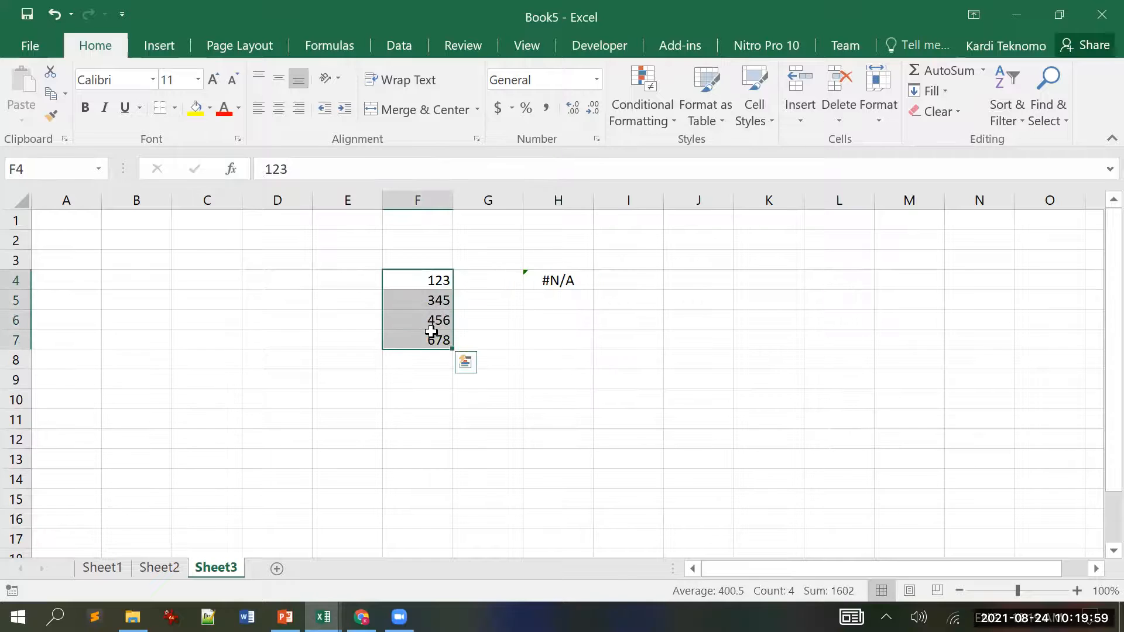
key(ctrl+c)
click(673, 281)
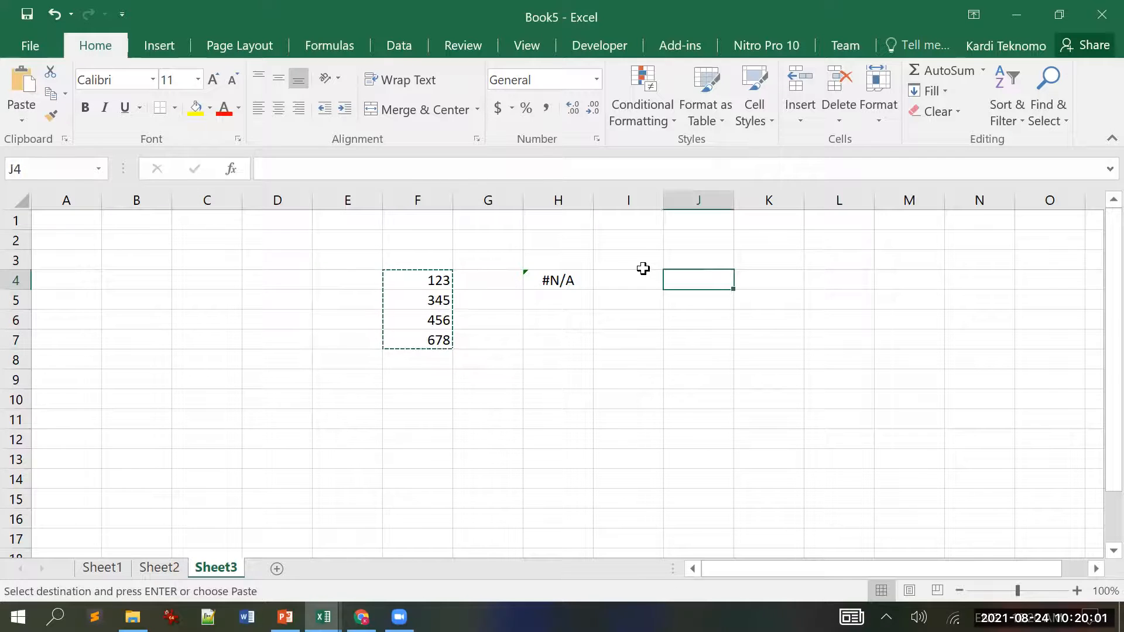
key(ctrl+v)
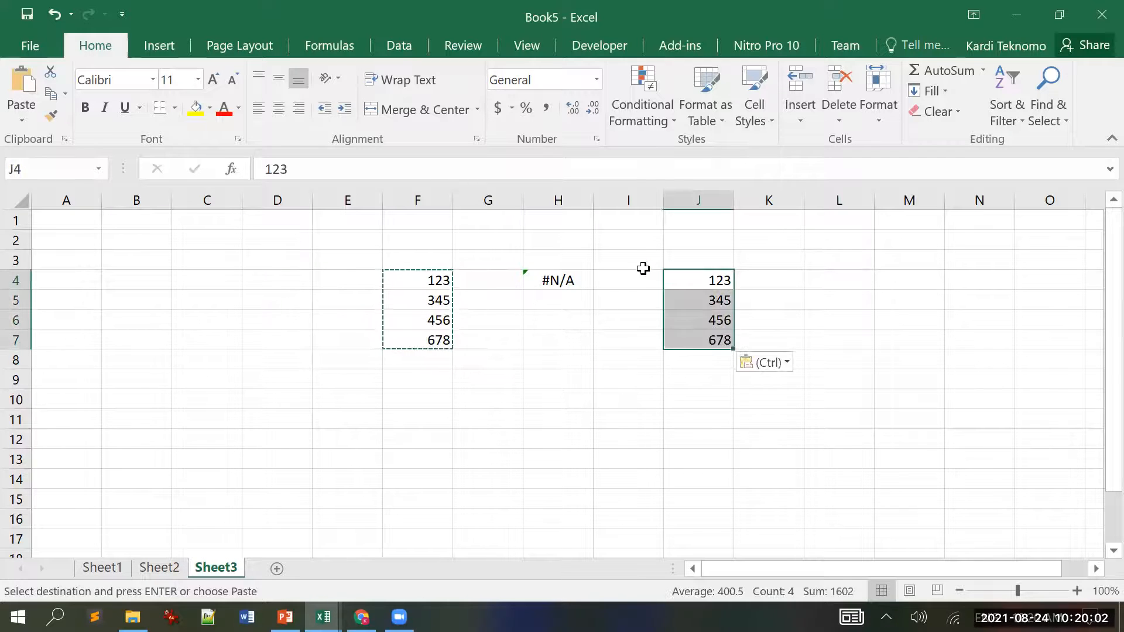
Step: Sort the copied list in J4:J7 by column J values from largest to smallest
click(400, 46)
click(407, 100)
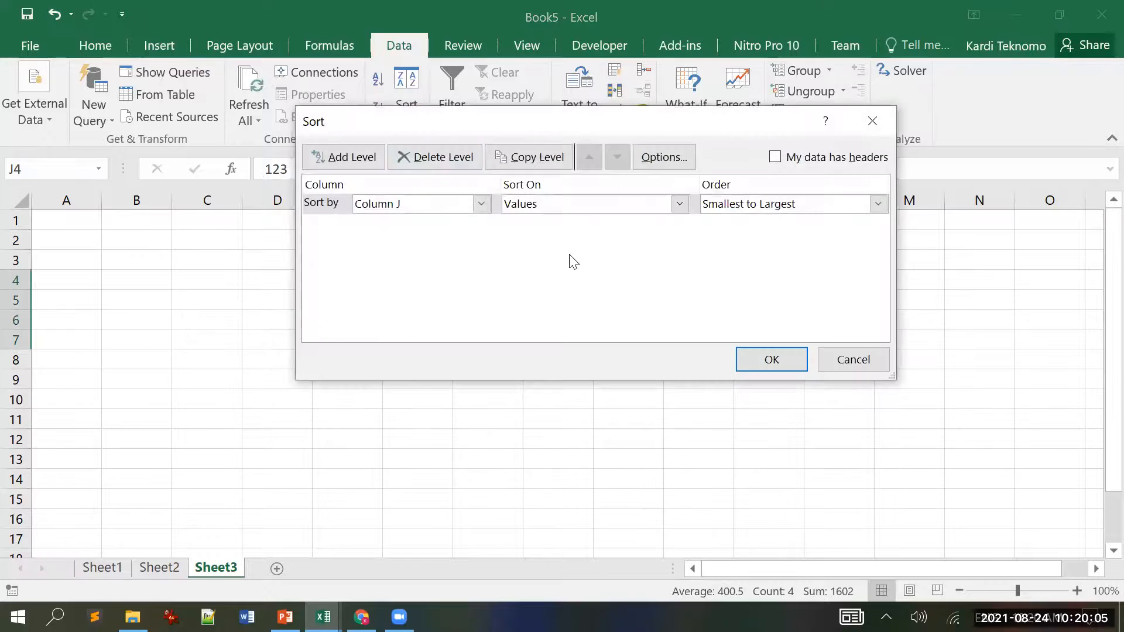
click(749, 205)
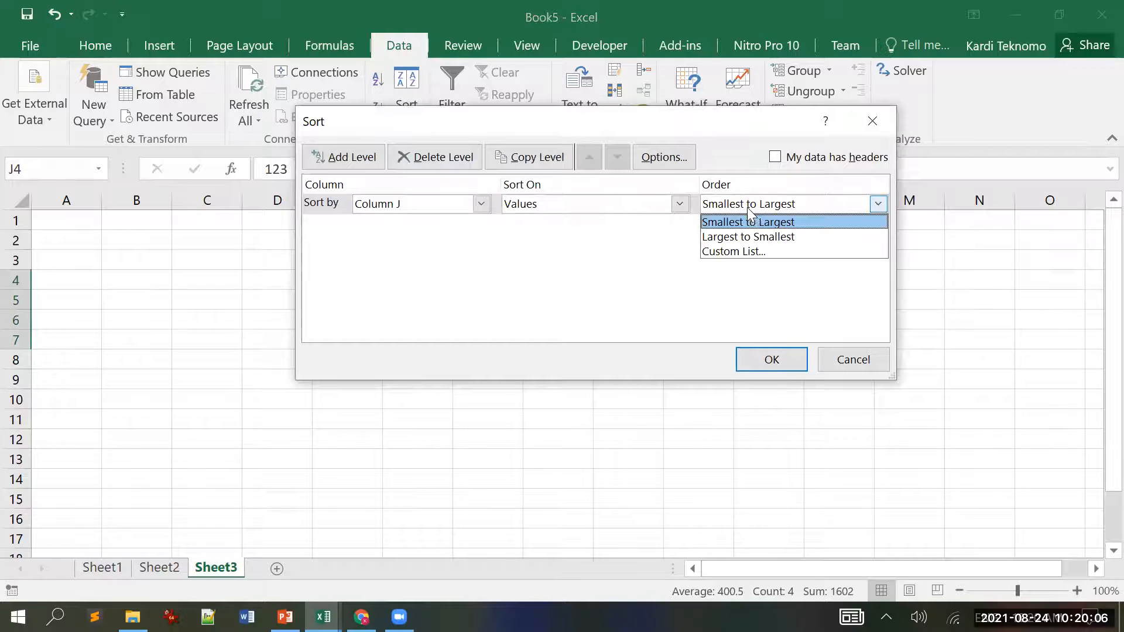
click(756, 238)
click(772, 359)
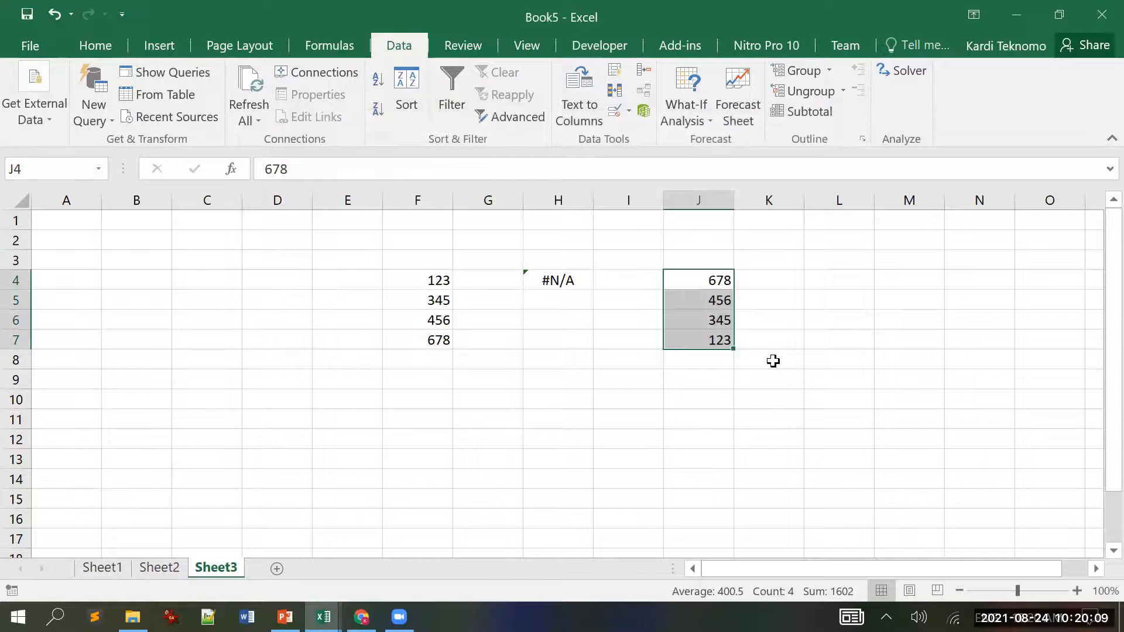
click(773, 361)
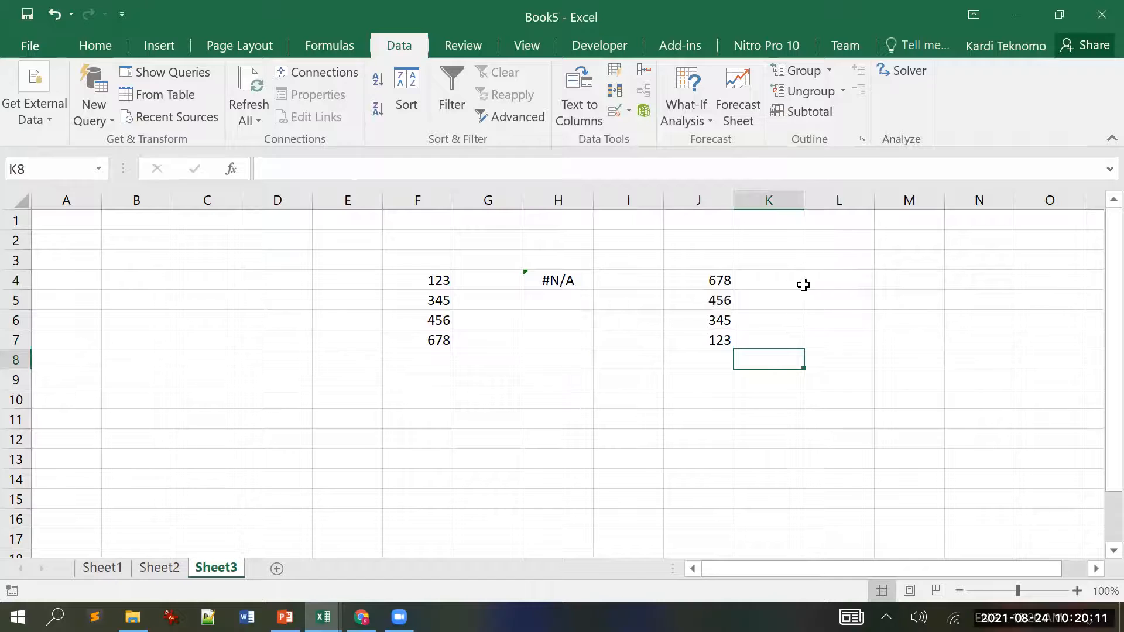
click(823, 285)
text(=)
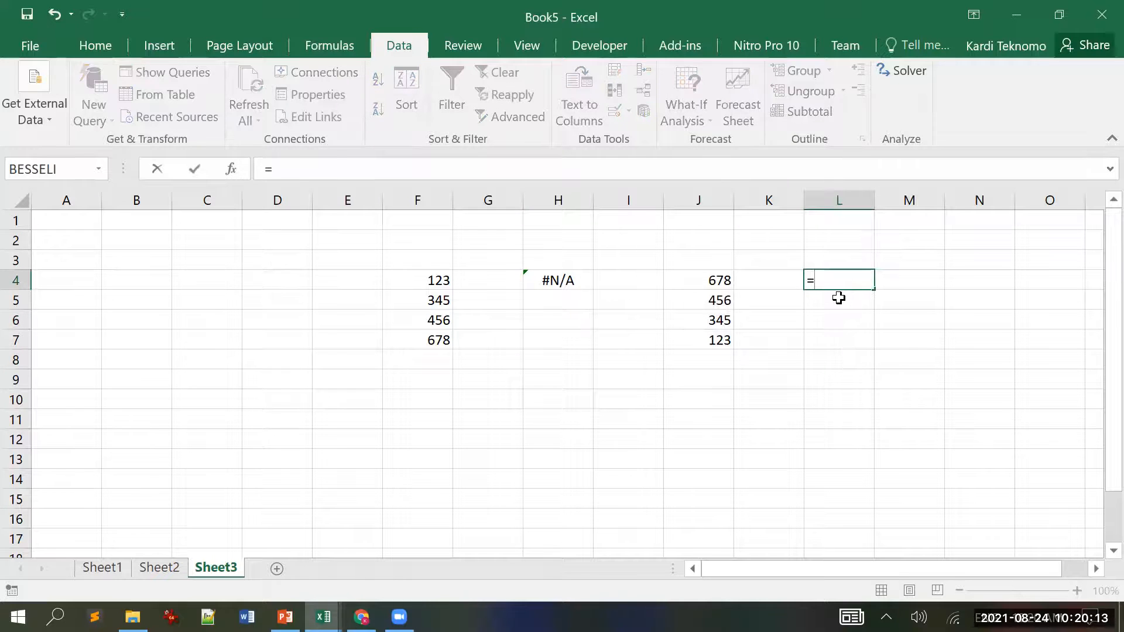
text(ma)
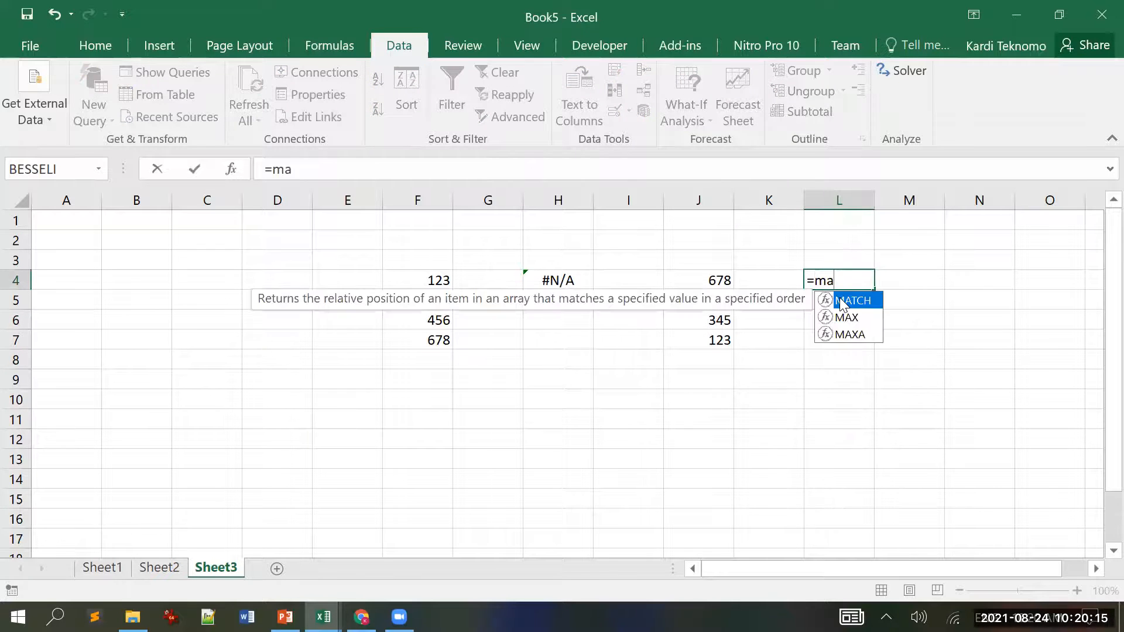
key(Tab)
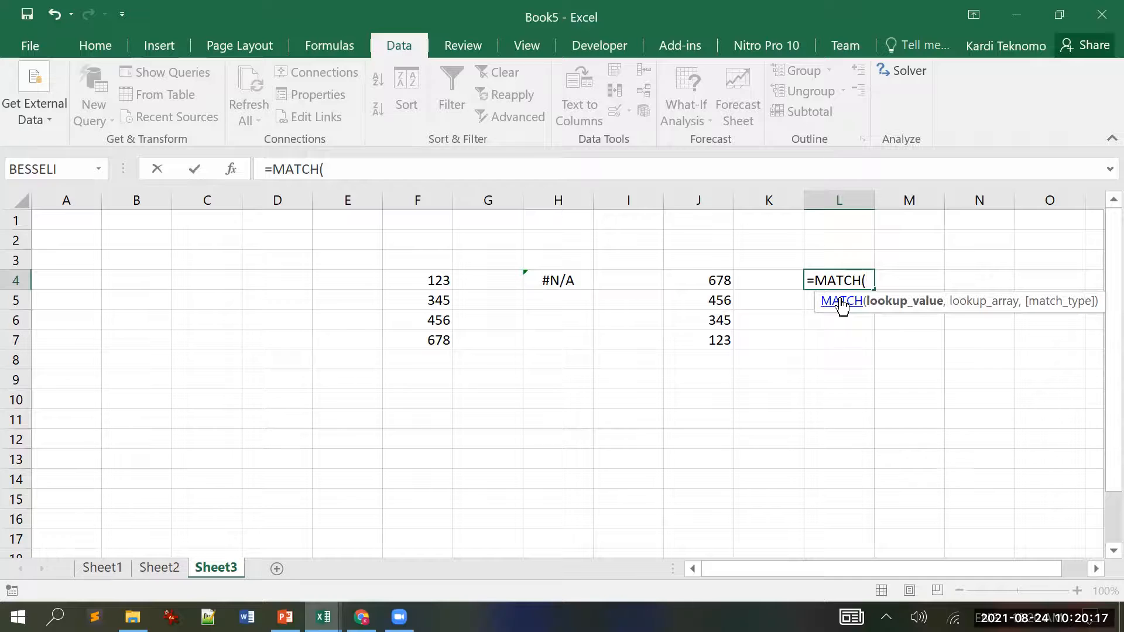
key(Escape)
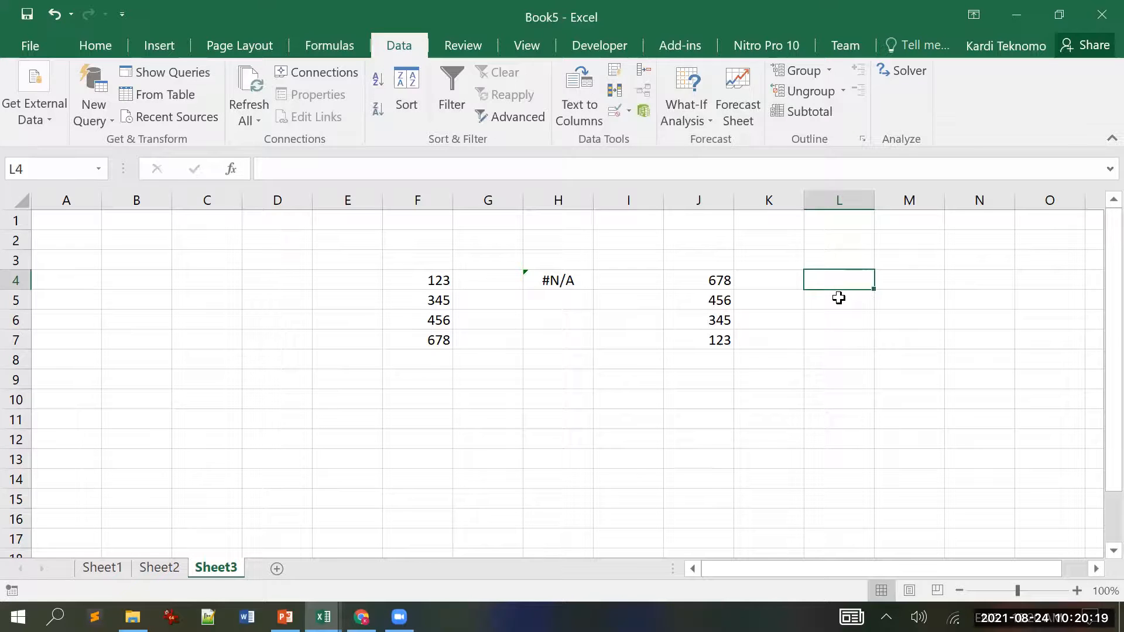
Step: Enter 350 in cell L4 as the lookup value and fill the cell yellow
text(350)
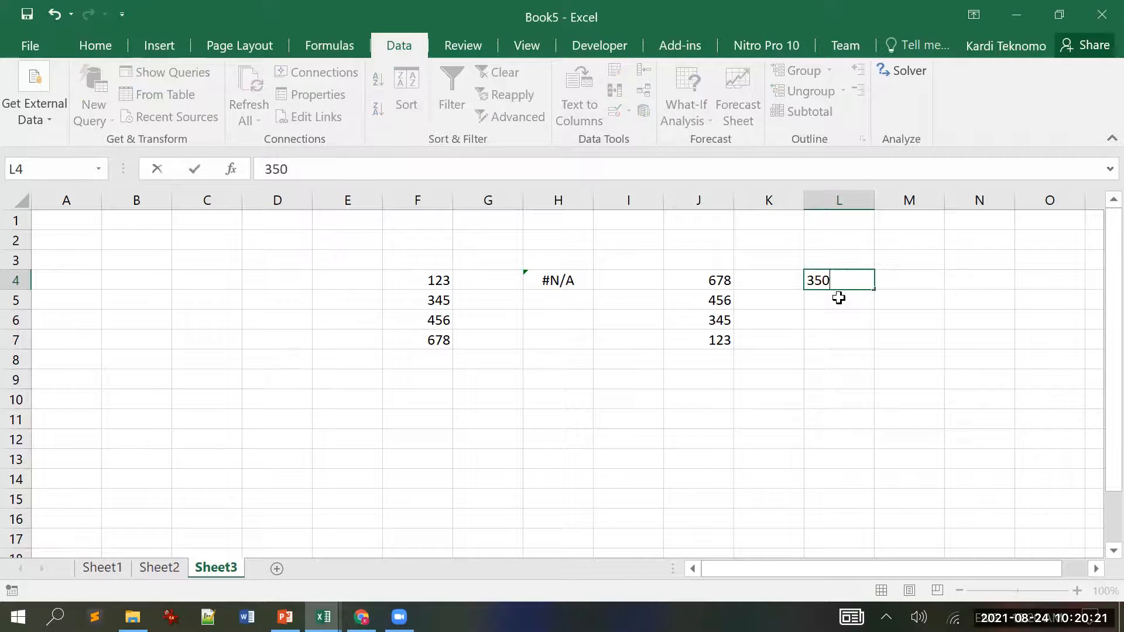
key(Return)
key(Up)
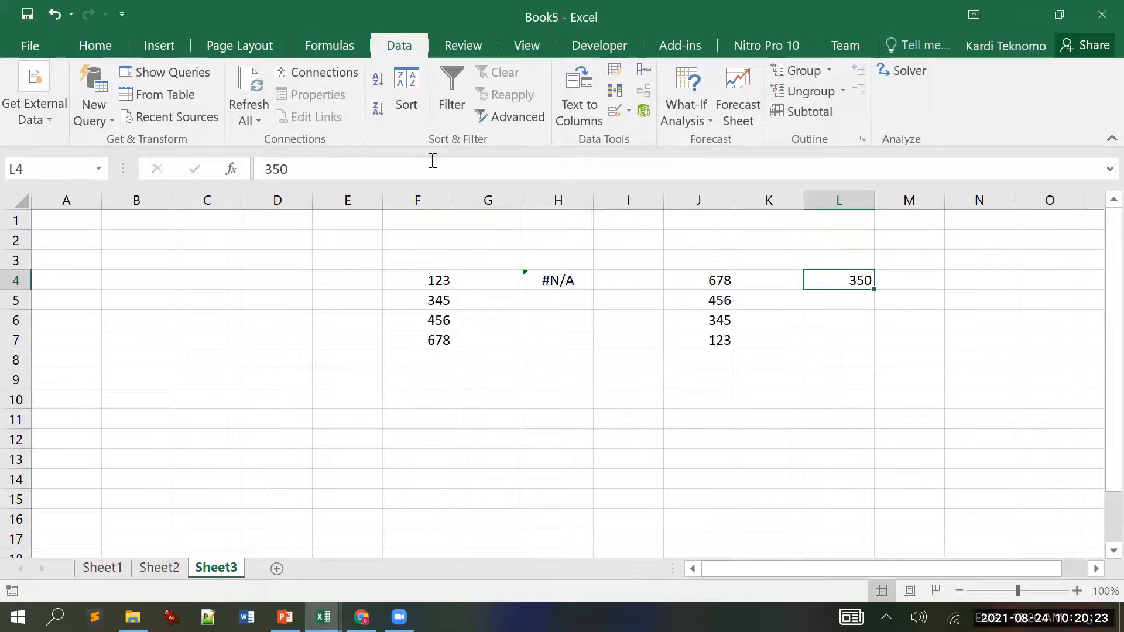
click(97, 49)
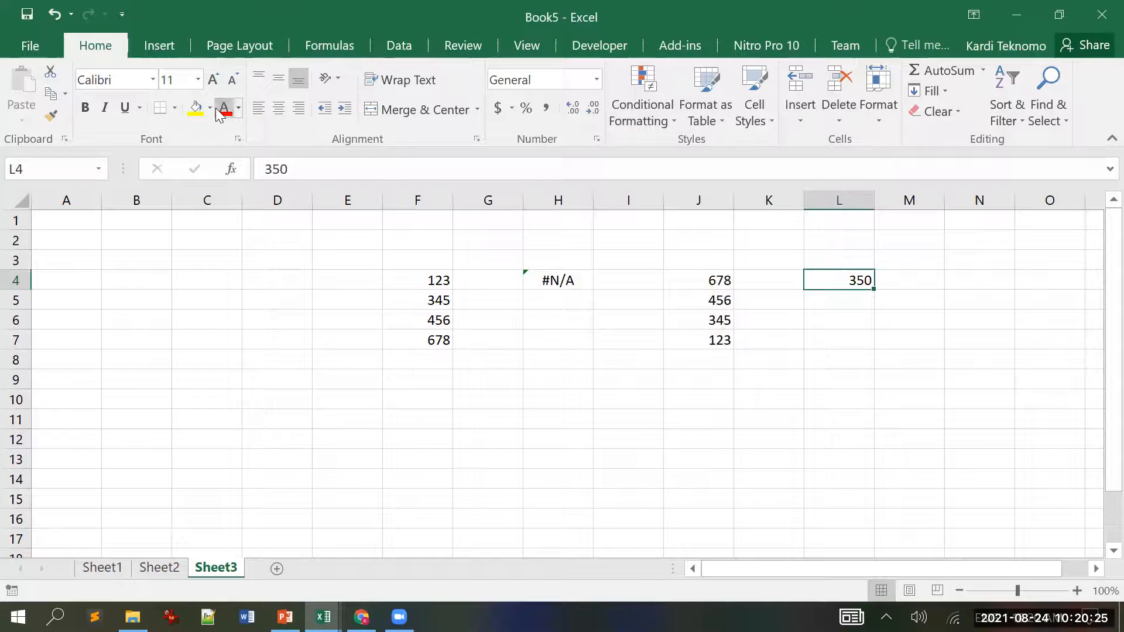
click(195, 108)
Step: Enter =MATCH(L4,J4:J7,-1) in cell M4 to look up the L4 value in the descending list
key(Right)
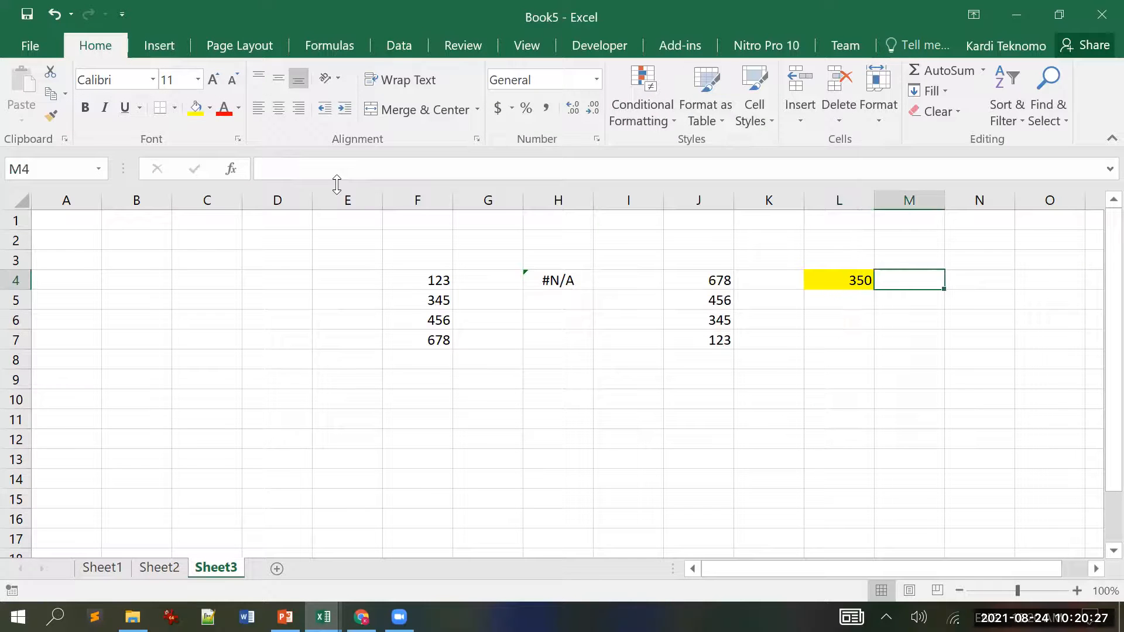
text(=ma)
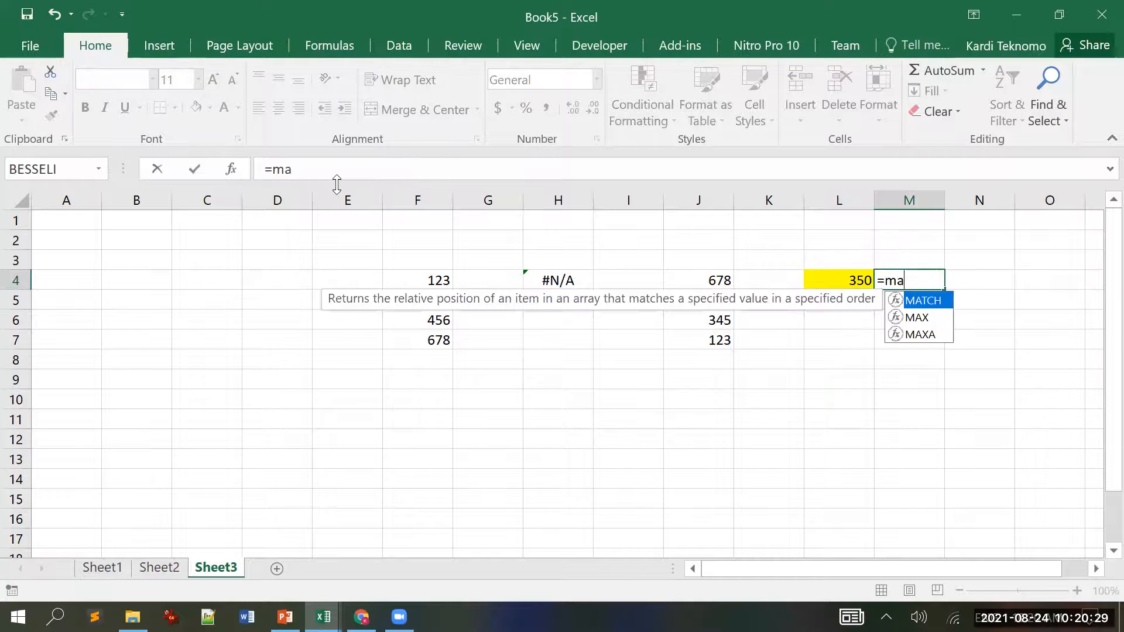
key(Tab)
key(Left)
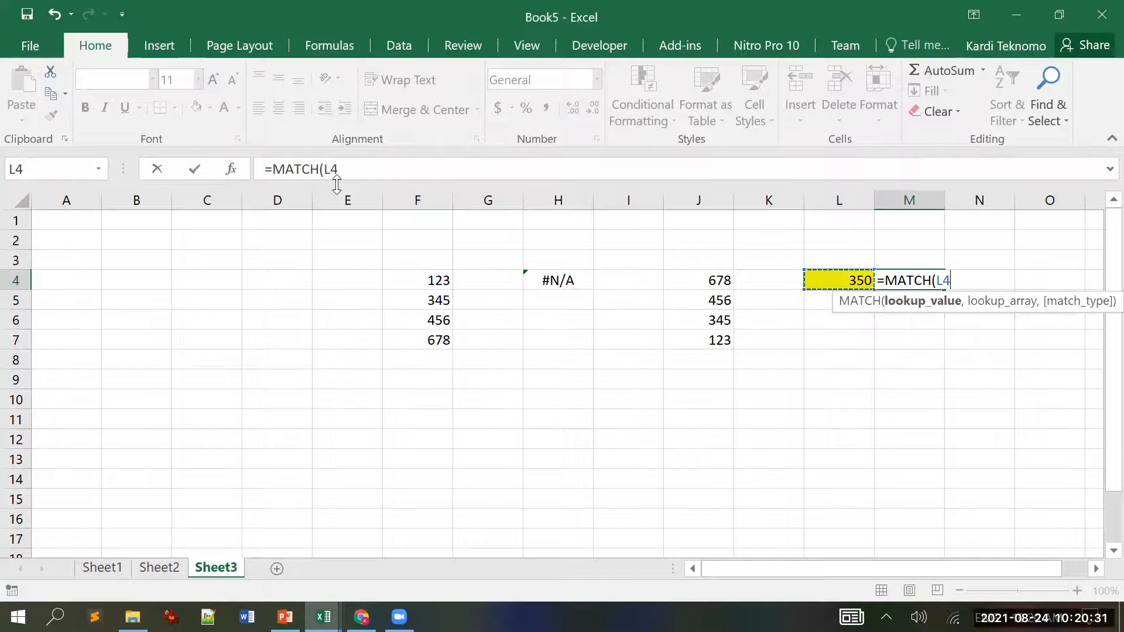
text(,)
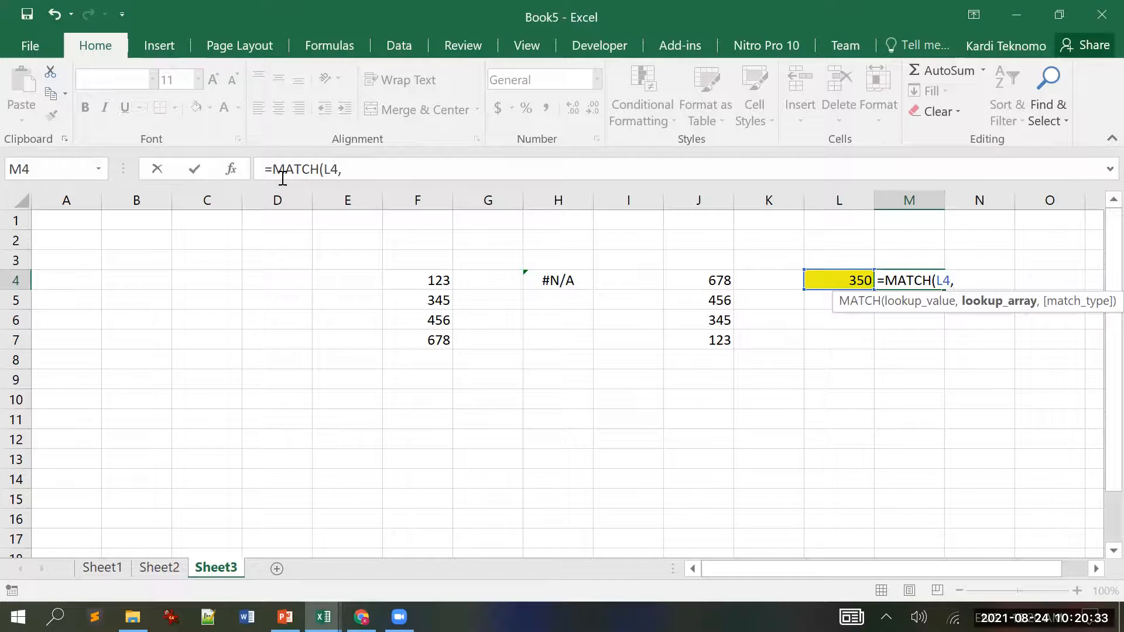
click(696, 280)
drag(695, 300, 691, 336)
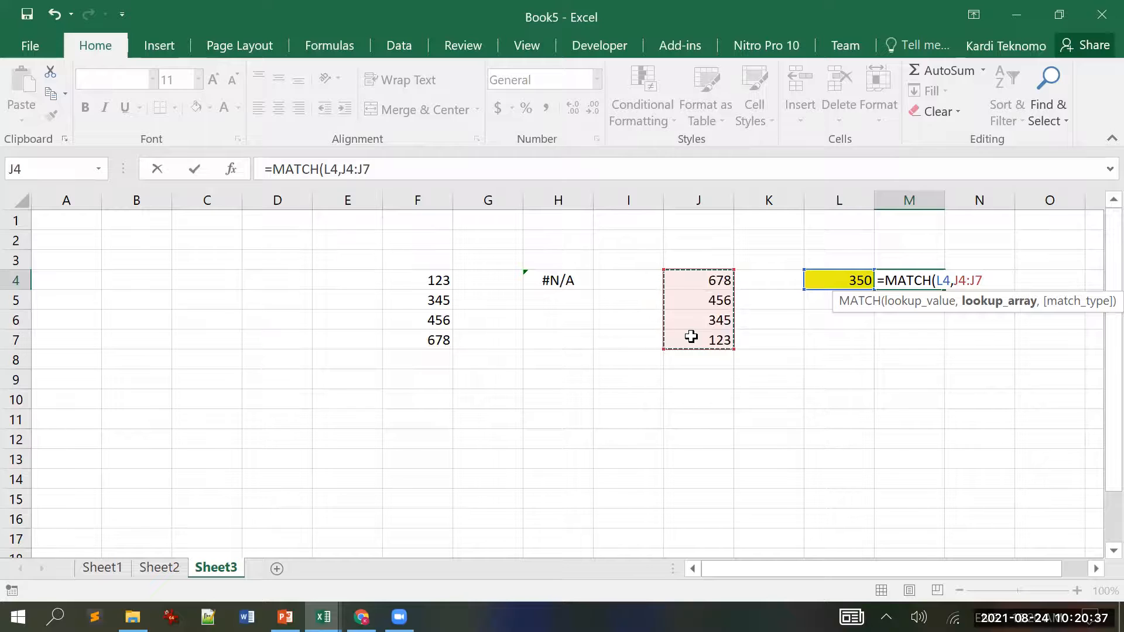
text(,-1)
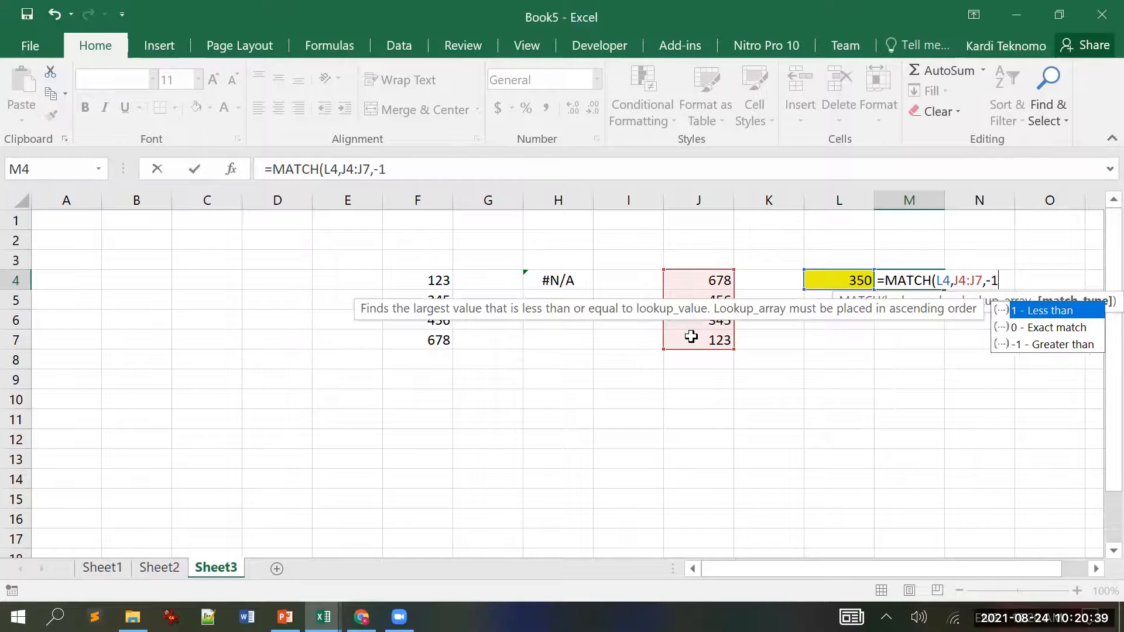
text())
key(Return)
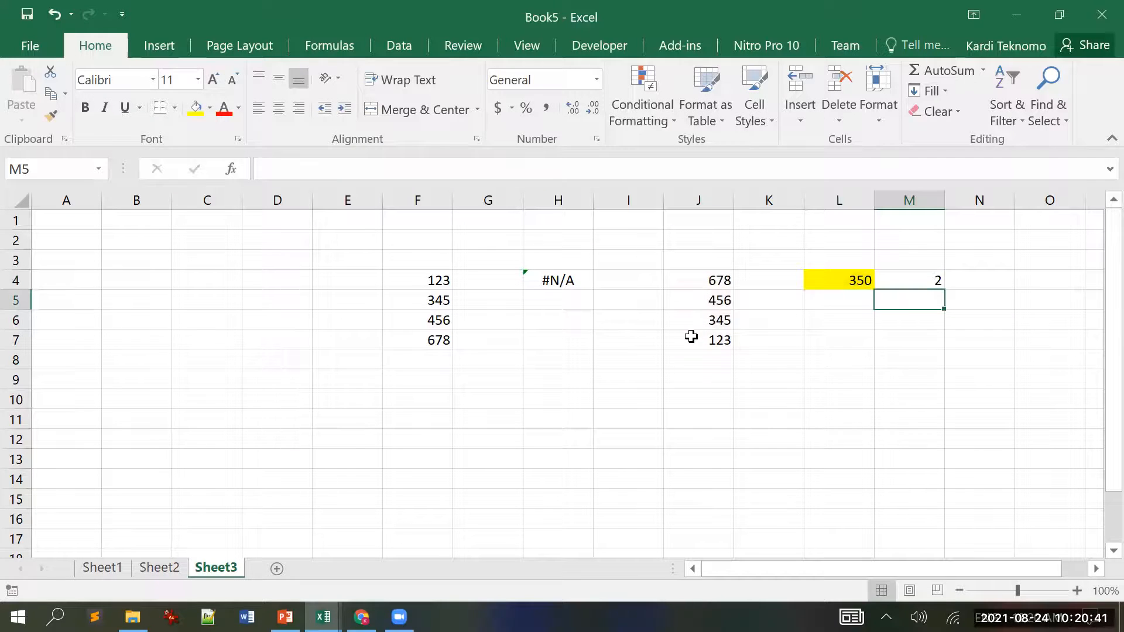
Step: Change the lookup value in L4 to 700
key(Up)
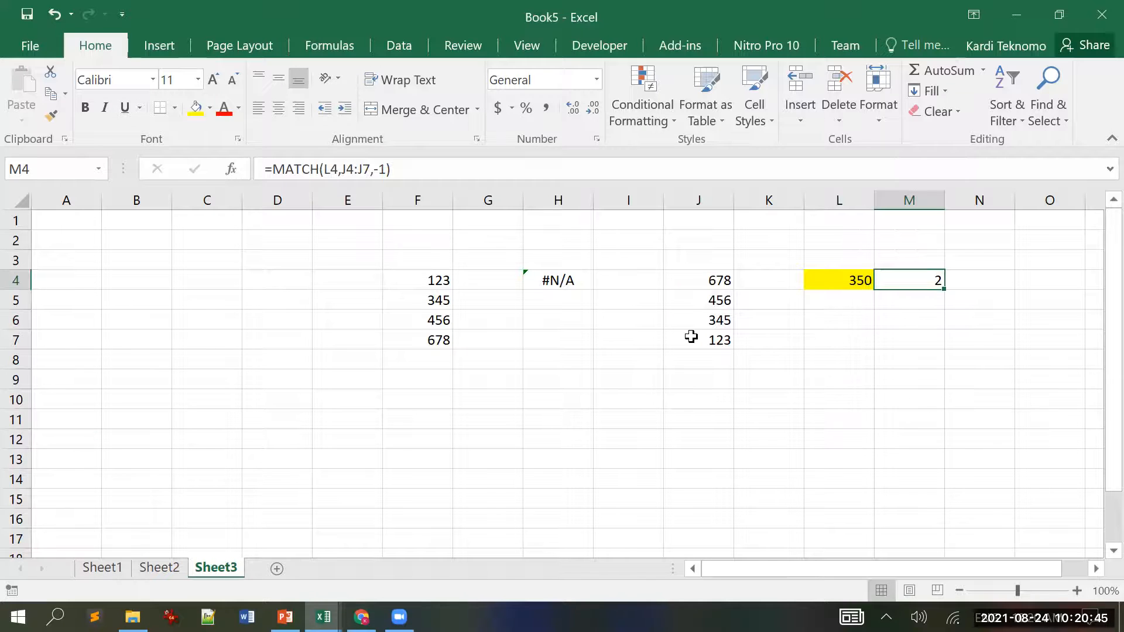
key(Left)
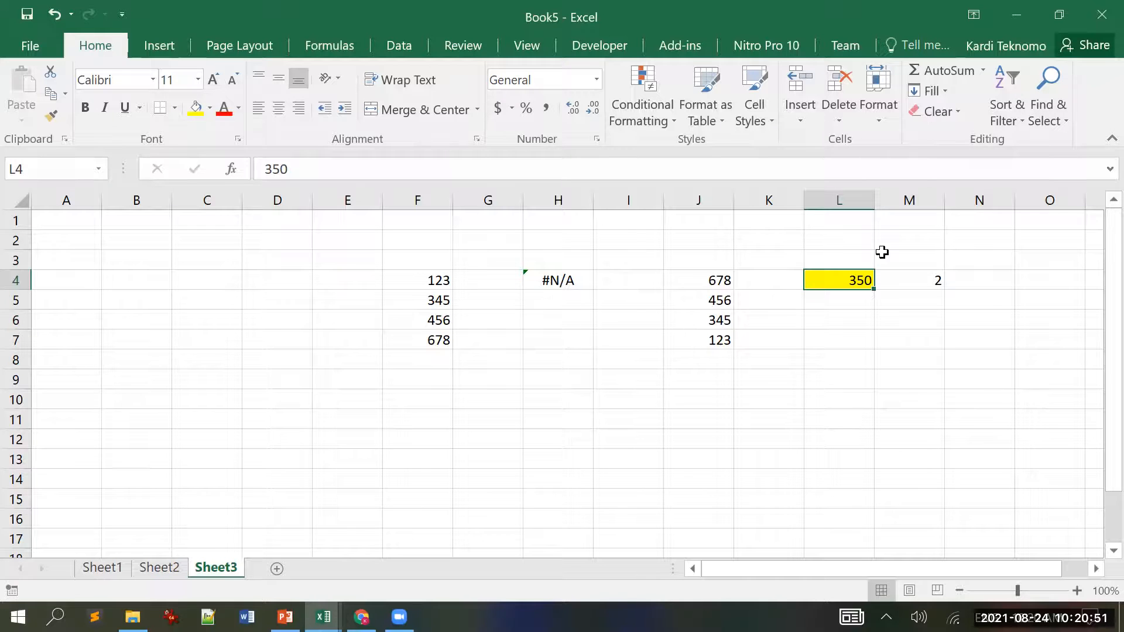
click(719, 302)
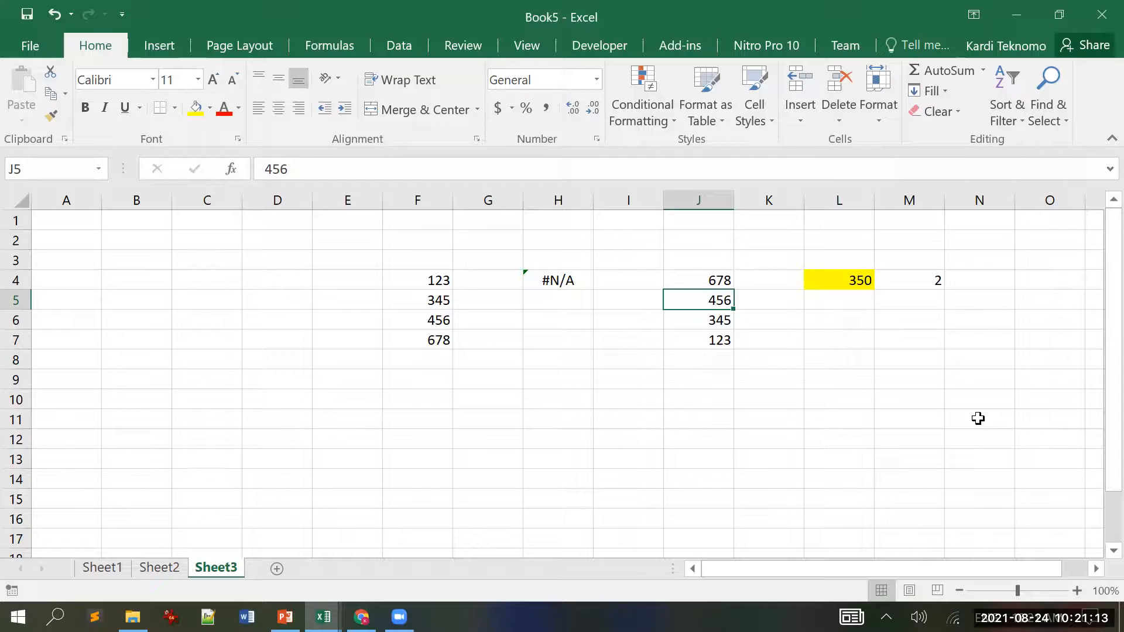
key(Right)
key(Right)
key(Right)
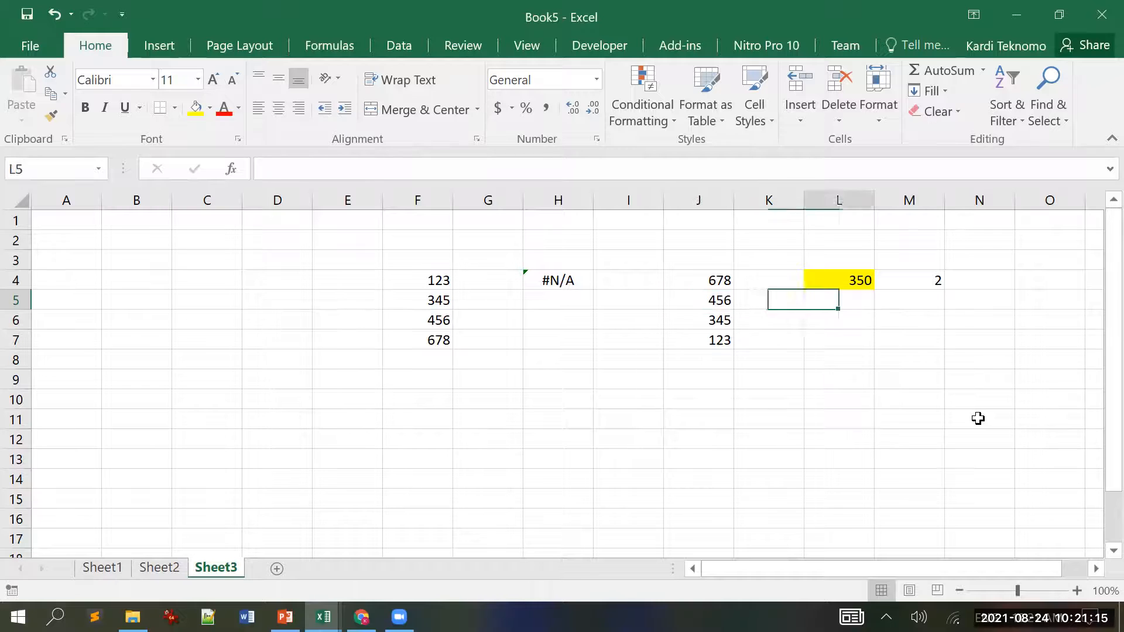
key(Left)
key(Up)
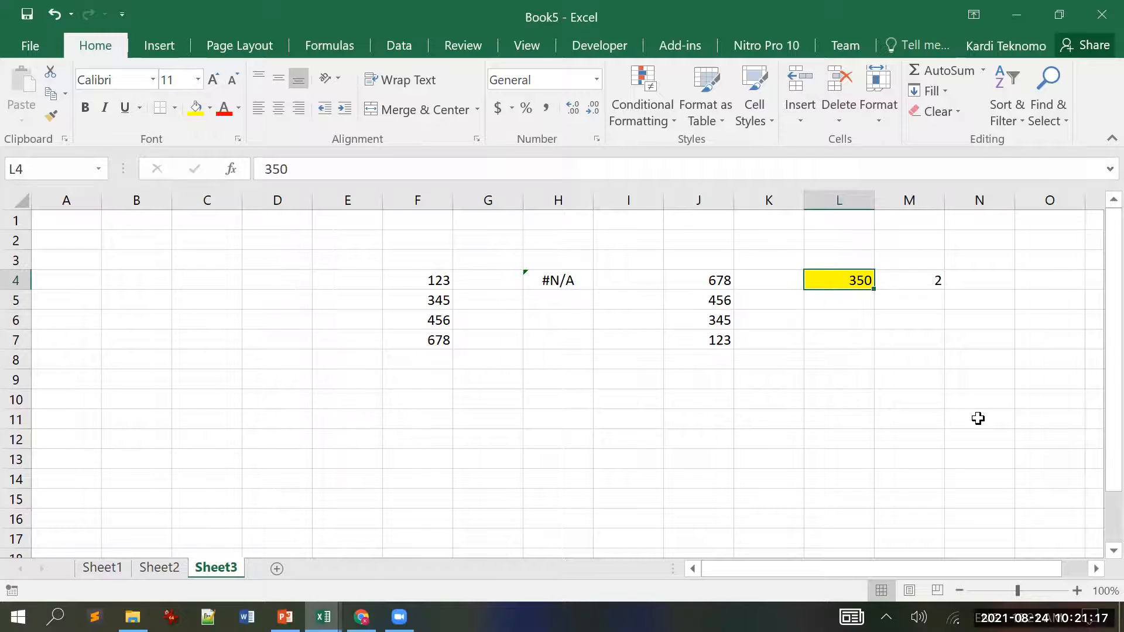
text(700)
key(Return)
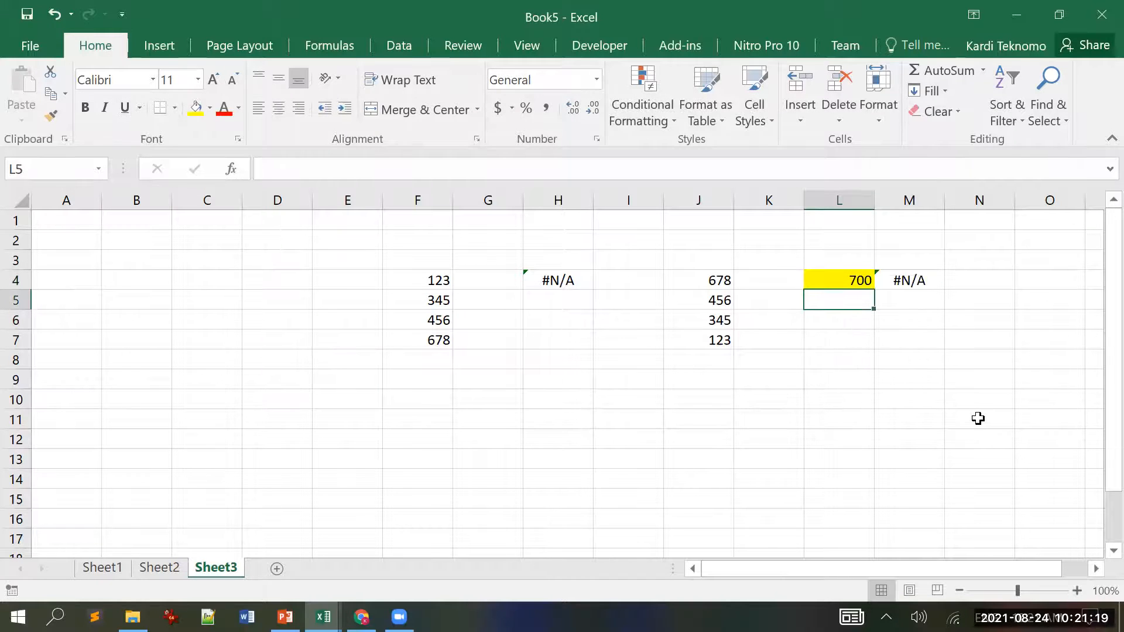
Step: Change the lookup value in L4 to 100
key(Up)
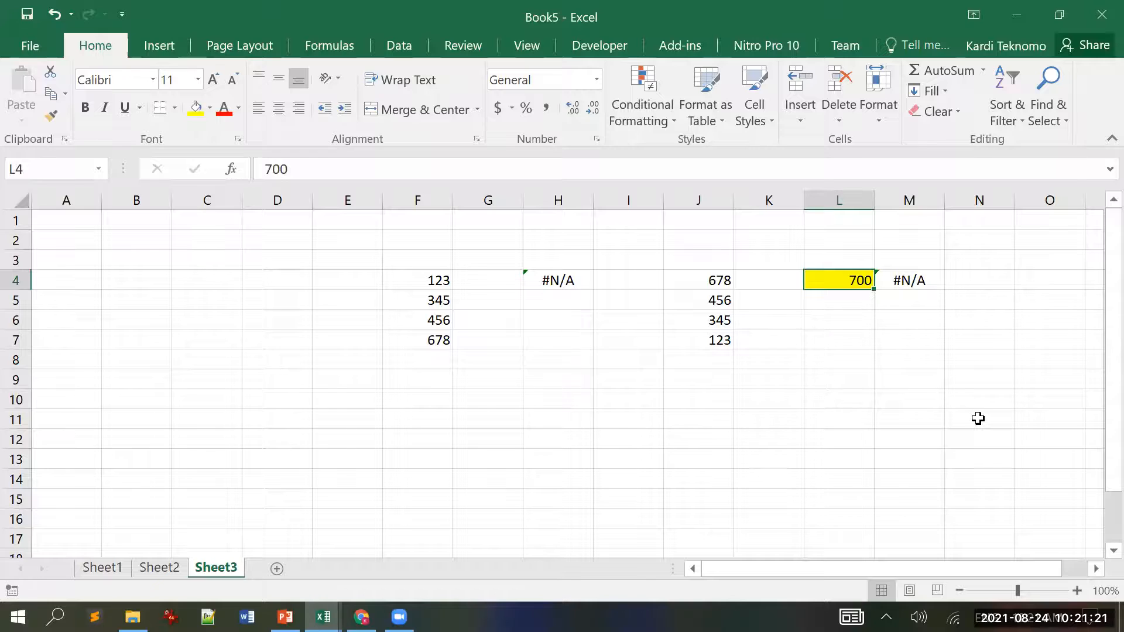
text(100)
key(Return)
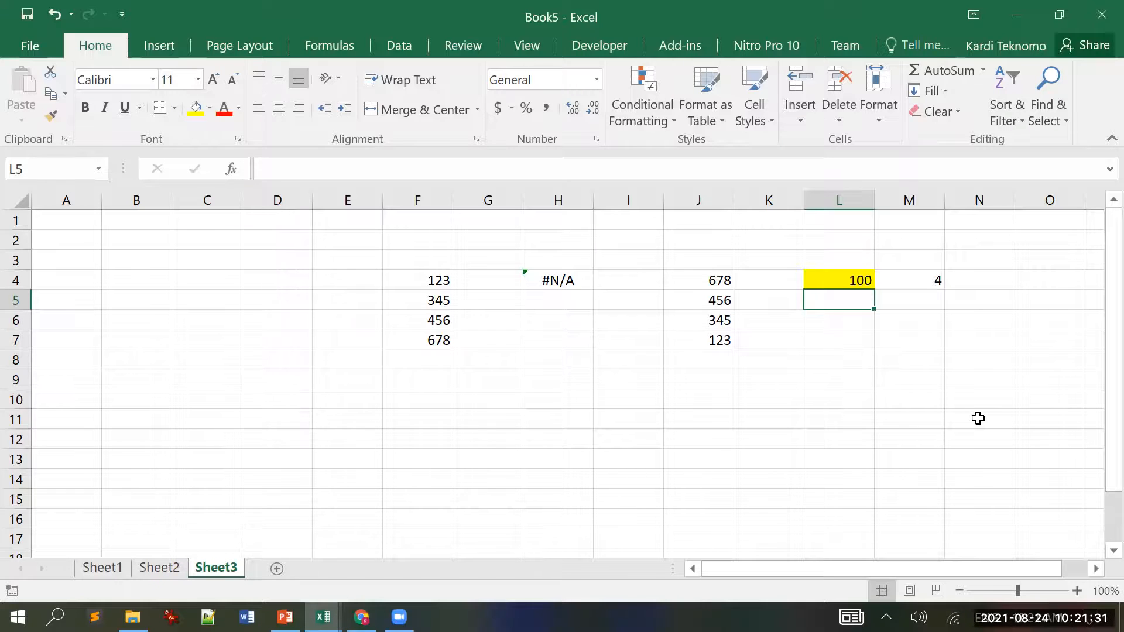
Step: Fill cell G4 yellow and enter 200 in it as the lookup value for the ascending list
click(496, 274)
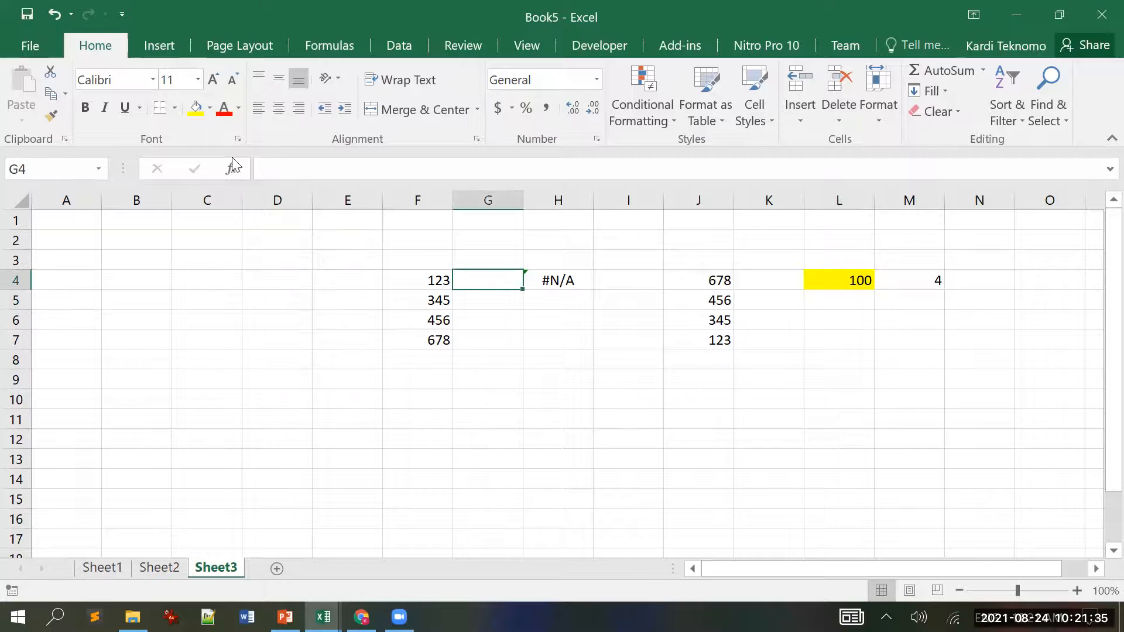
click(197, 108)
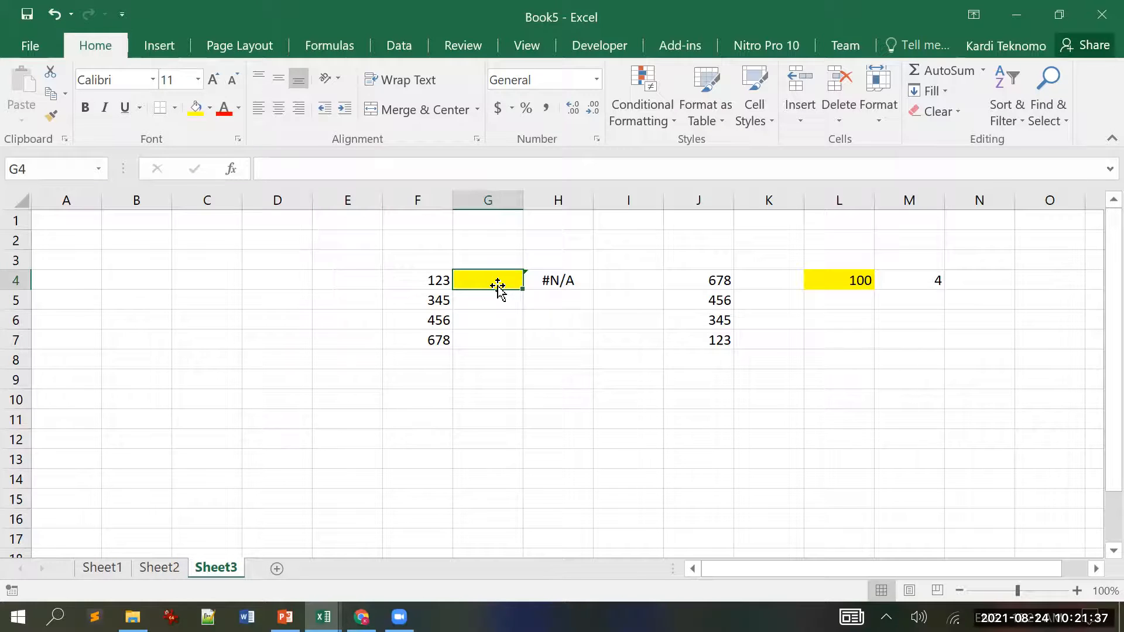
text(200)
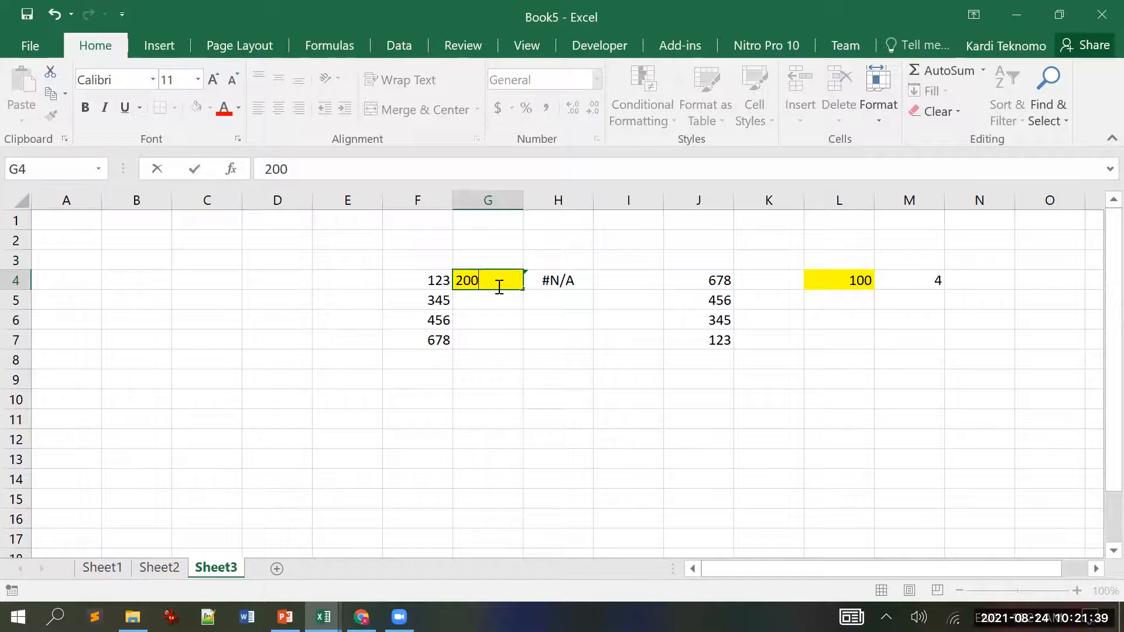
key(Return)
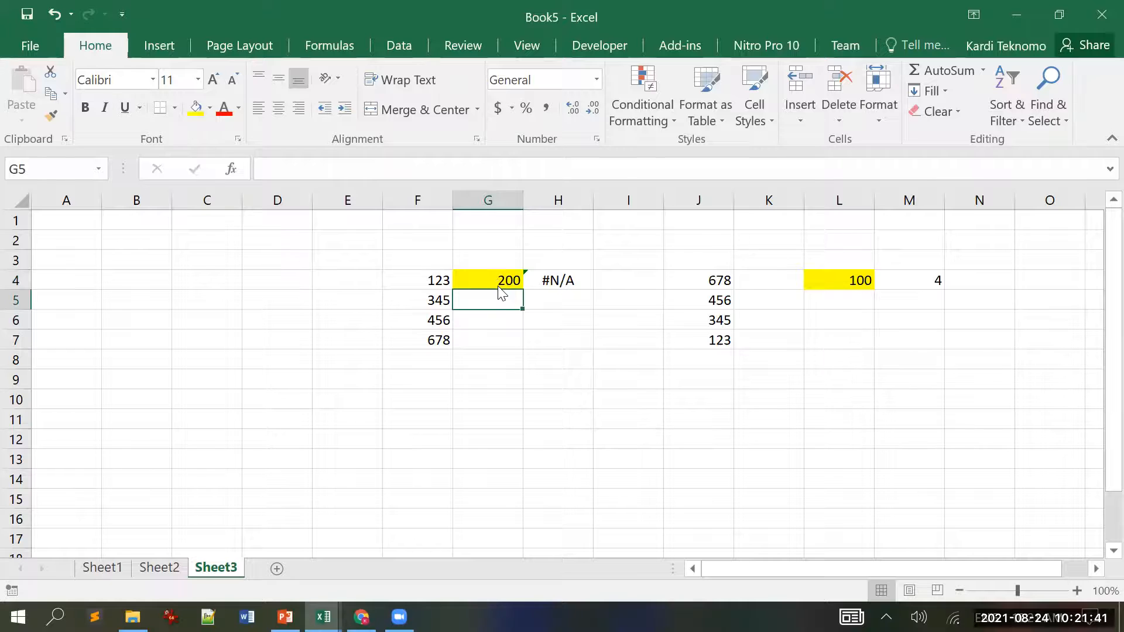
Step: Replace the fixed lookup value in the H4 MATCH formula with a reference to cell G4
click(553, 282)
click(491, 106)
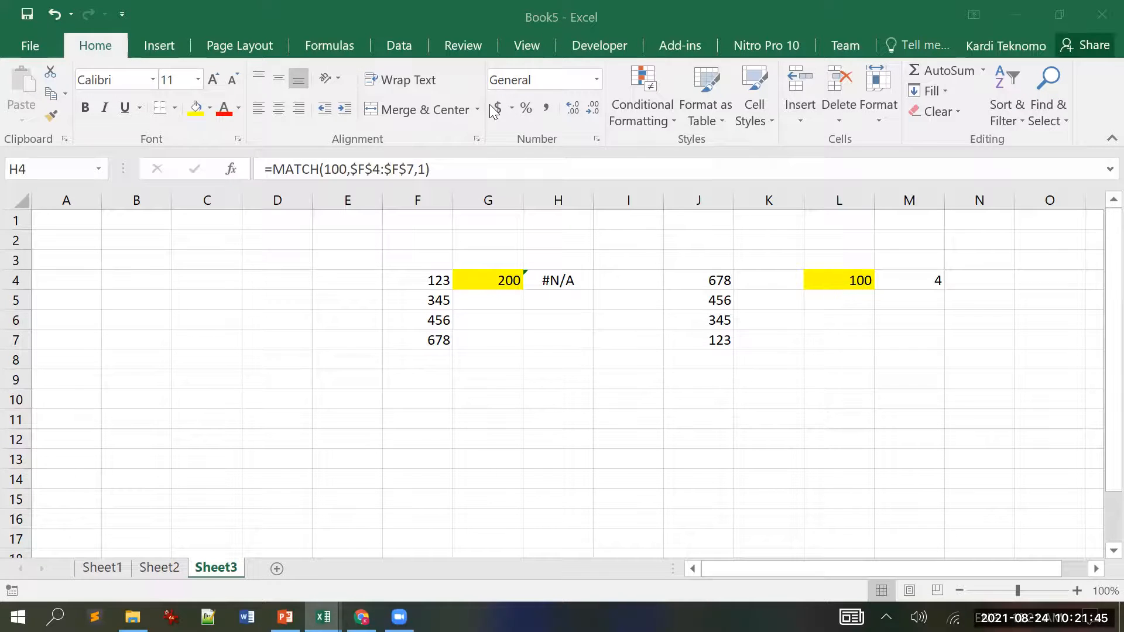
click(560, 275)
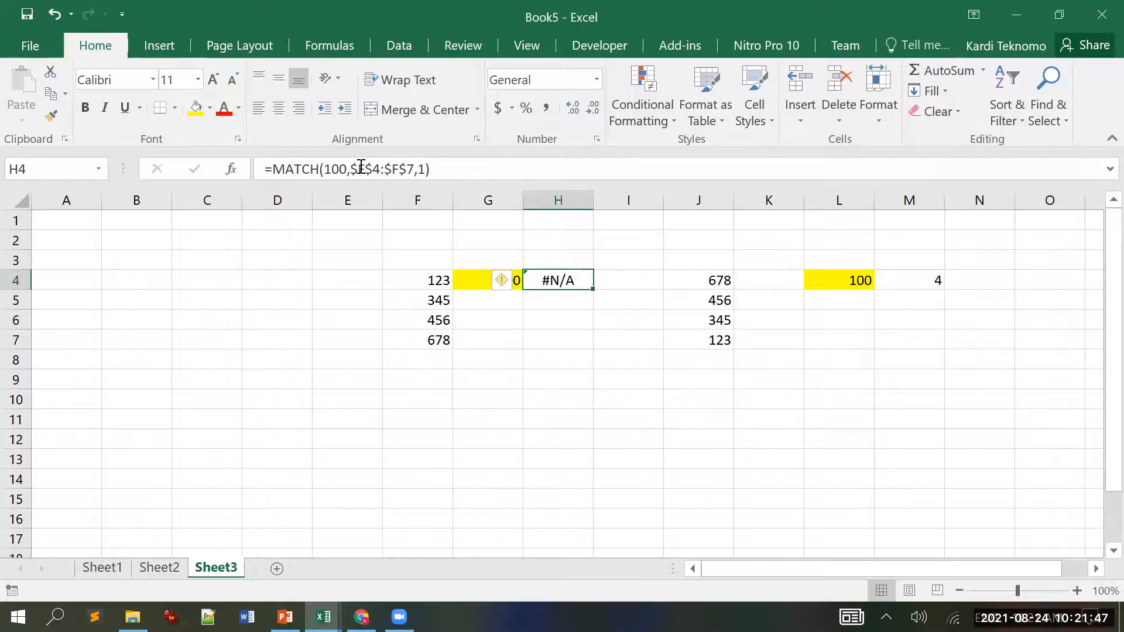
click(340, 169)
key(BackSpace)
key(BackSpace)
key(BackSpace)
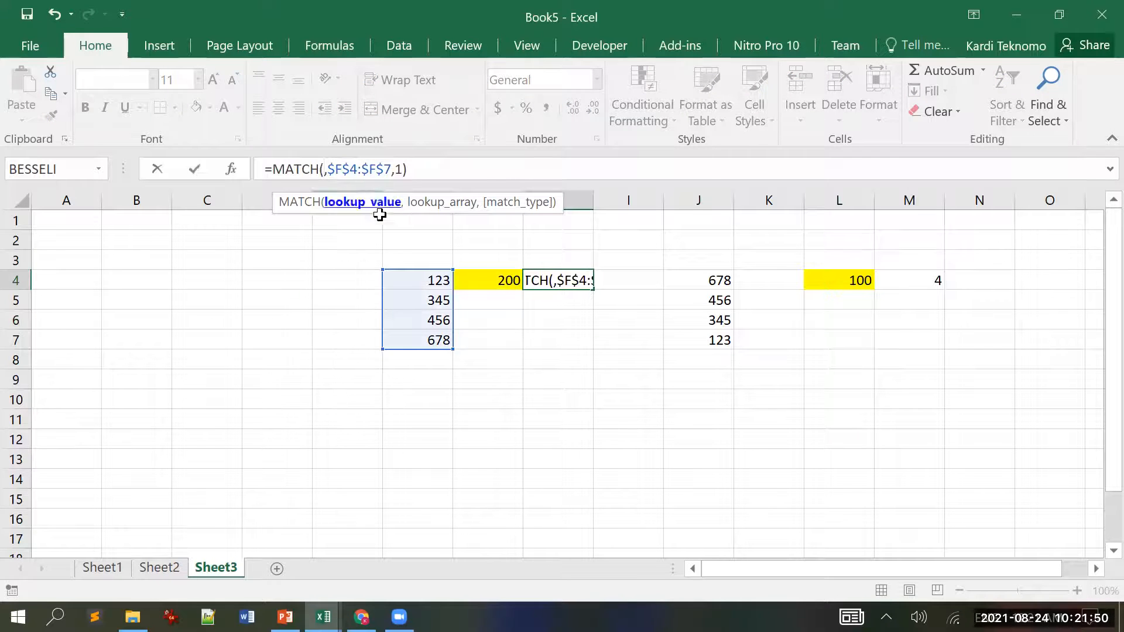
click(489, 285)
key(Return)
key(Up)
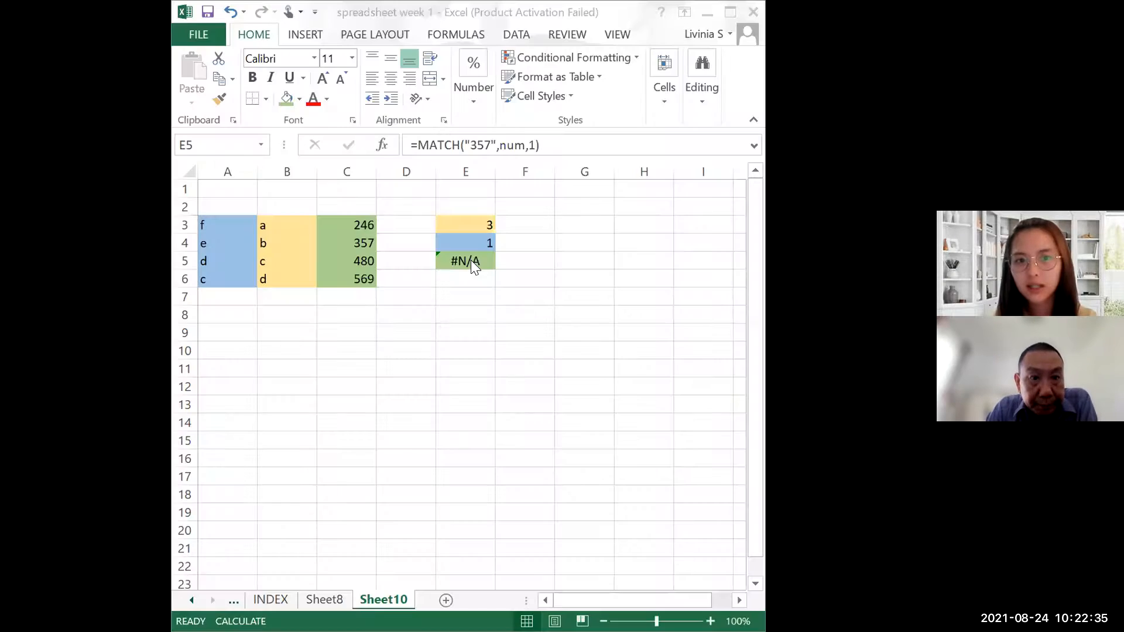
Step: Remove the quotation marks around 357 in the E5 MATCH formula so the lookup value is a number
click(472, 261)
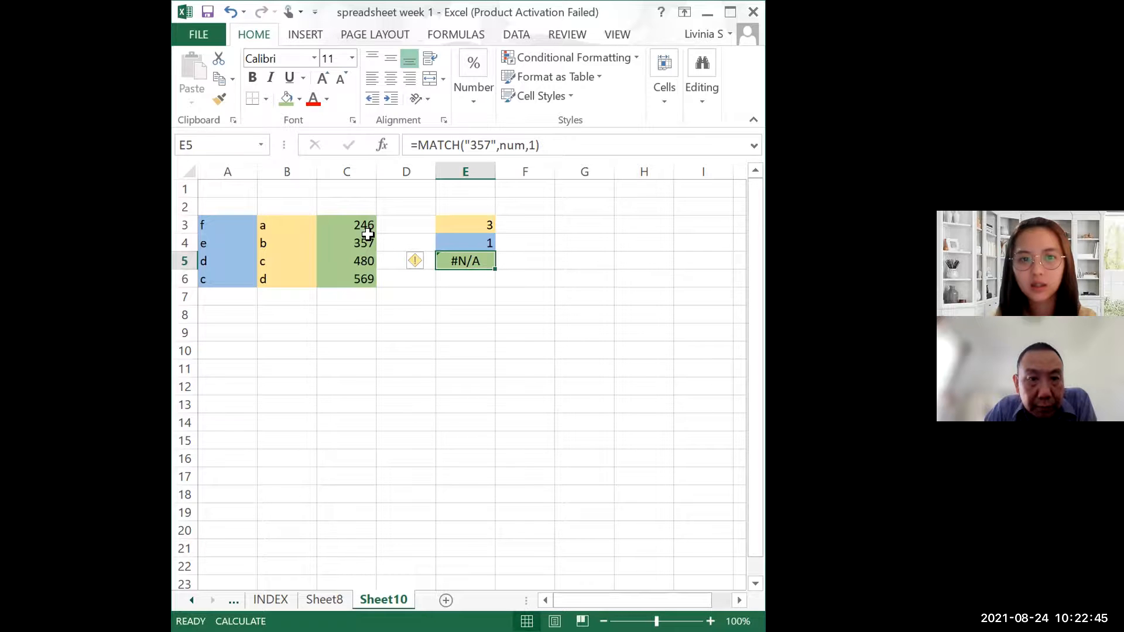
click(498, 148)
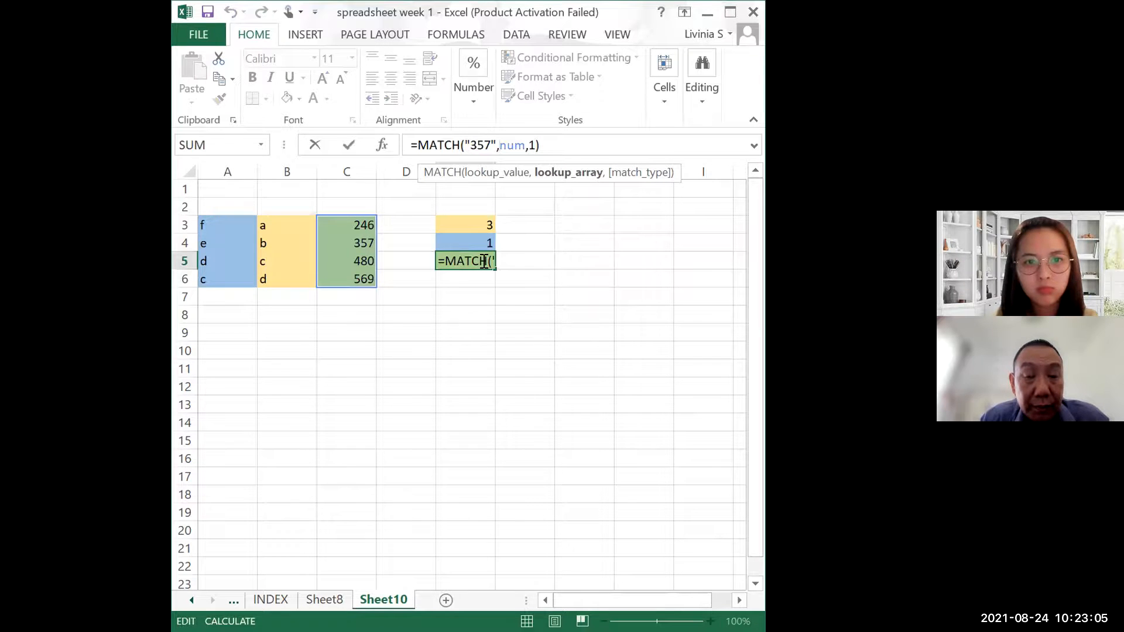
click(472, 147)
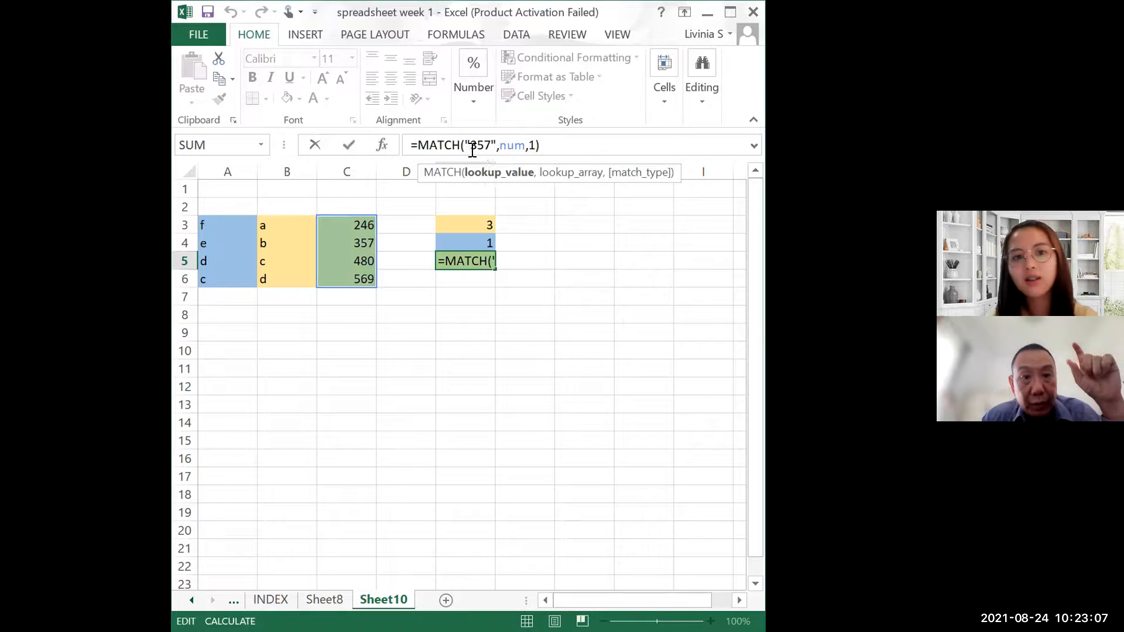
key(BackSpace)
key(BackSpace)
text(7)
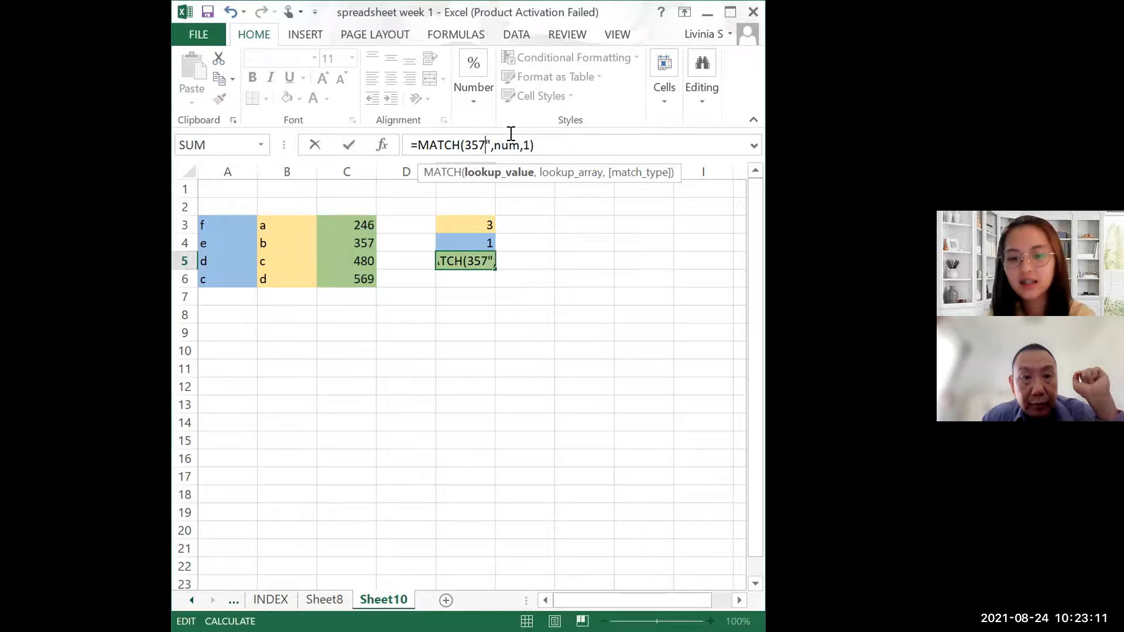
key(BackSpace)
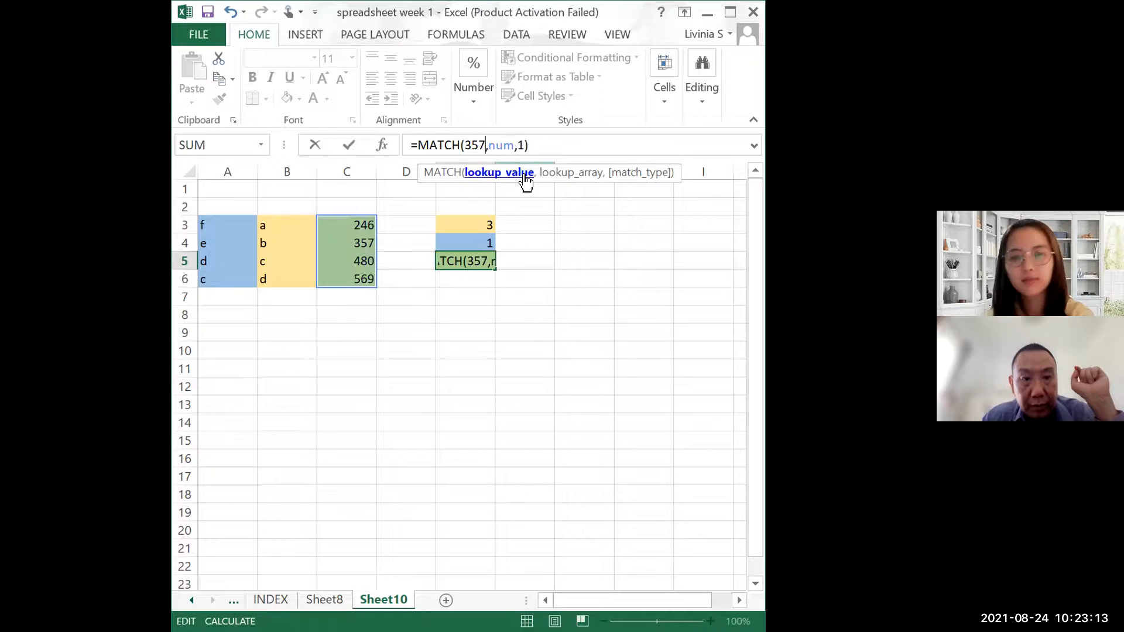
key(Return)
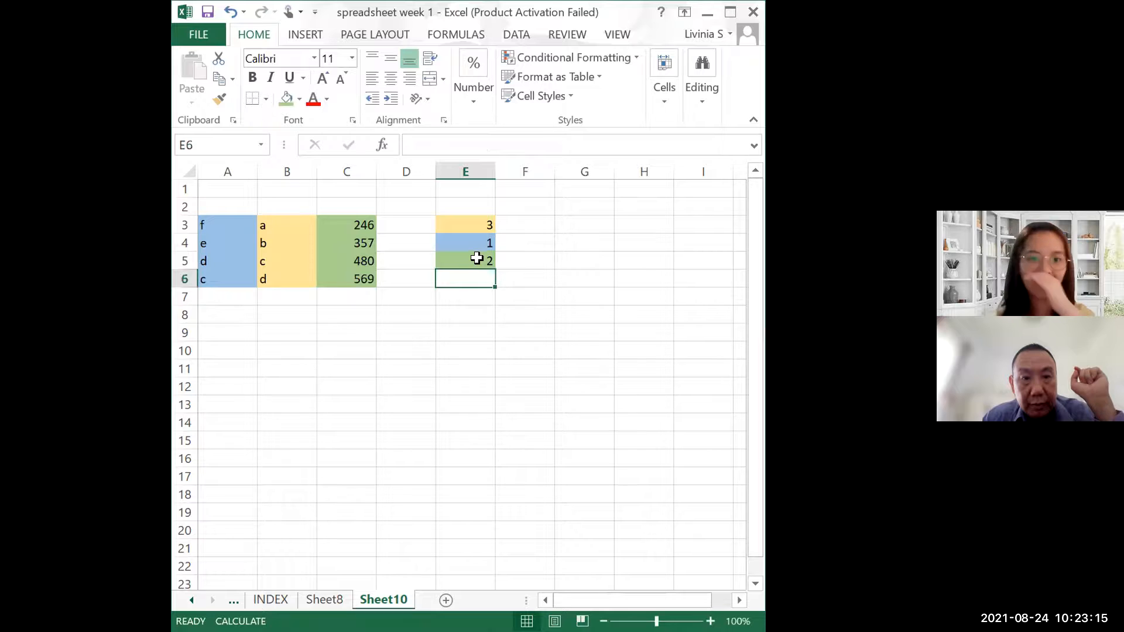
Step: Change the lookup value in the E5 MATCH formula to 350
click(478, 258)
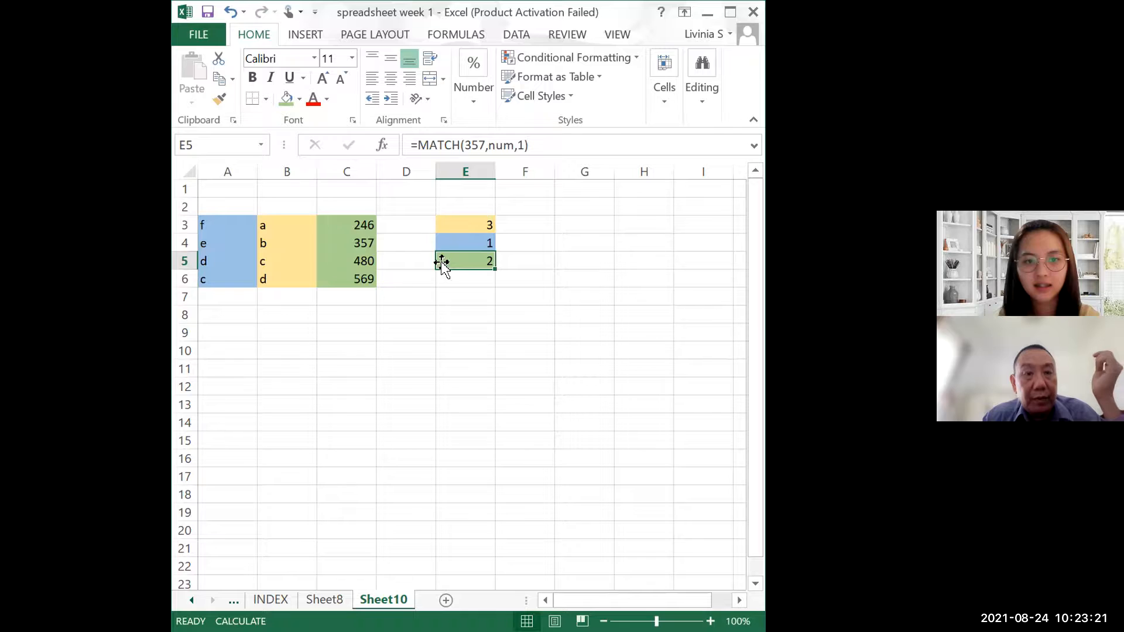
drag(473, 144, 480, 148)
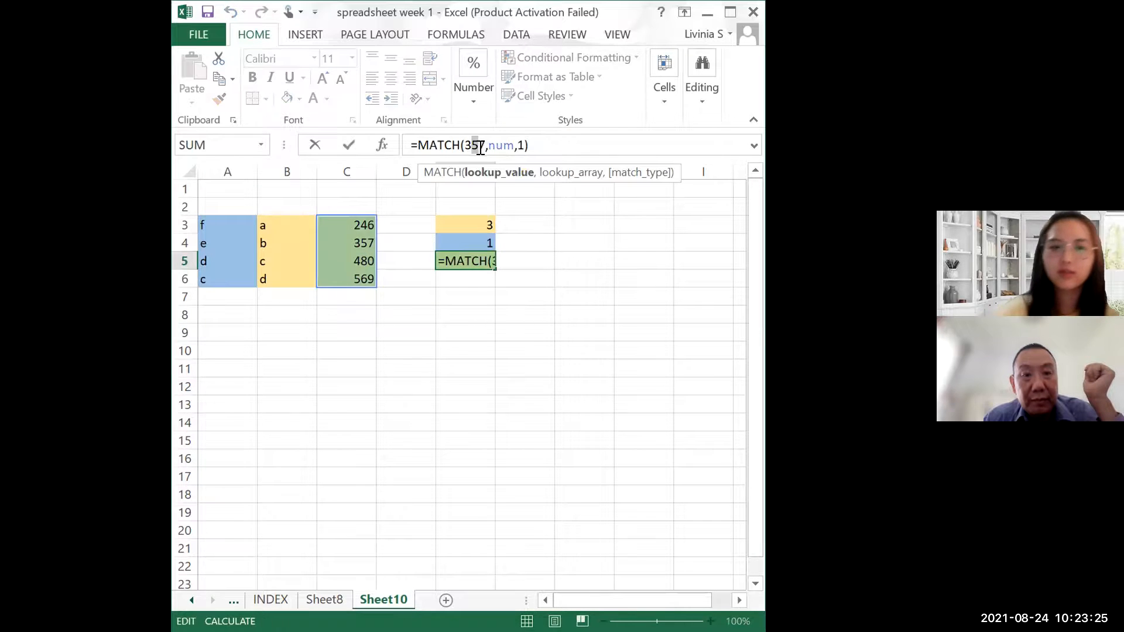
key(BackSpace)
text(0)
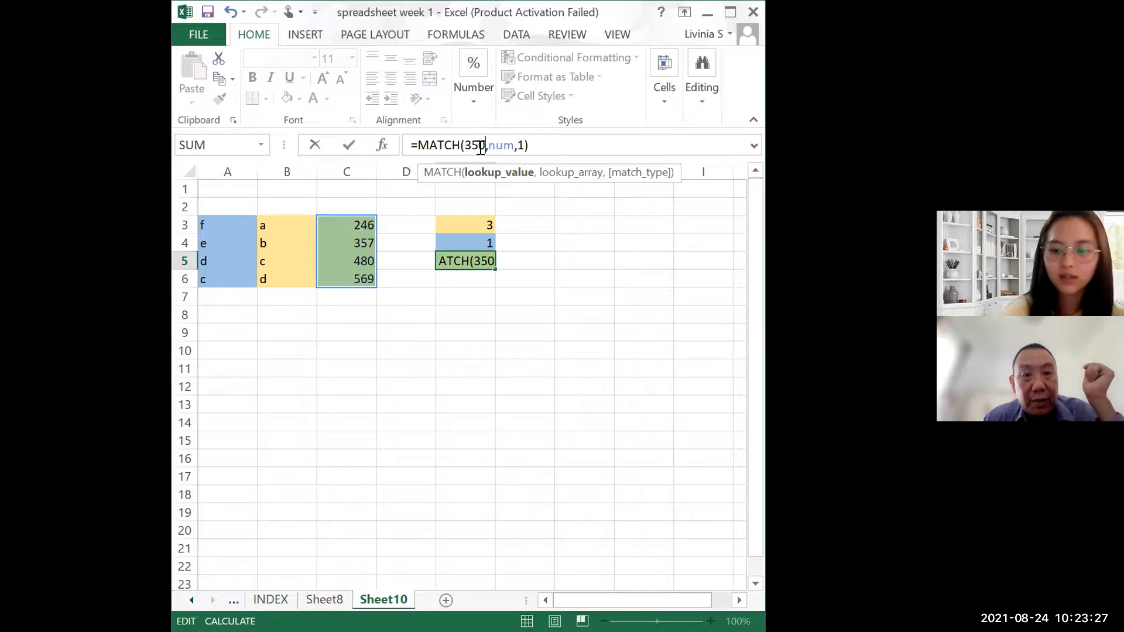
key(Return)
Step: Set the lookup value in the E5 MATCH formula to 450
click(474, 261)
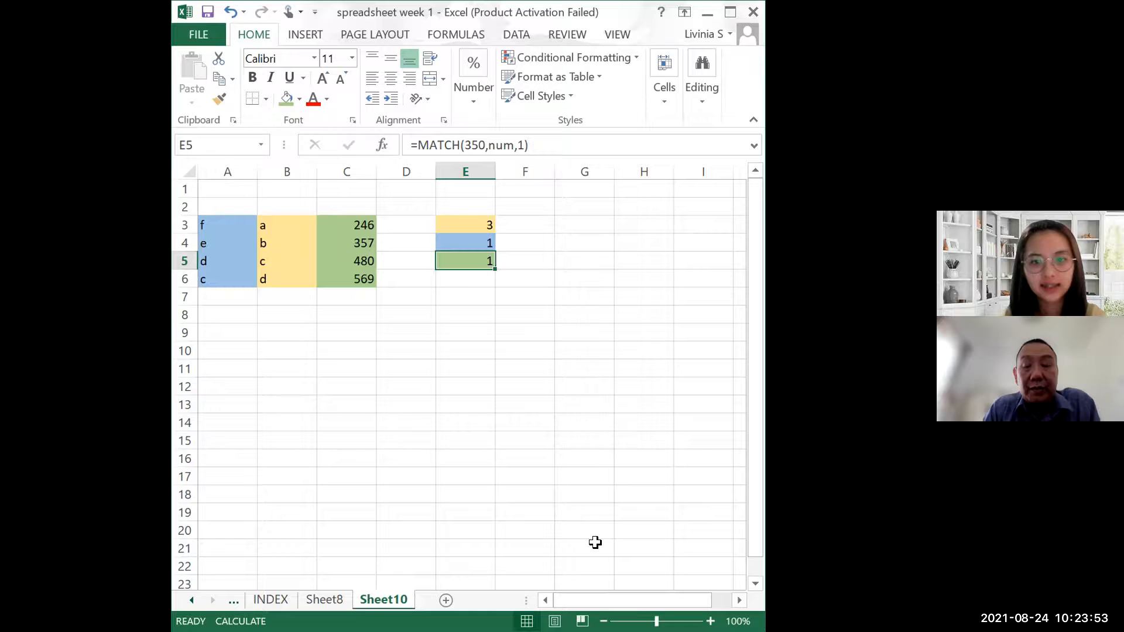
double_click(471, 145)
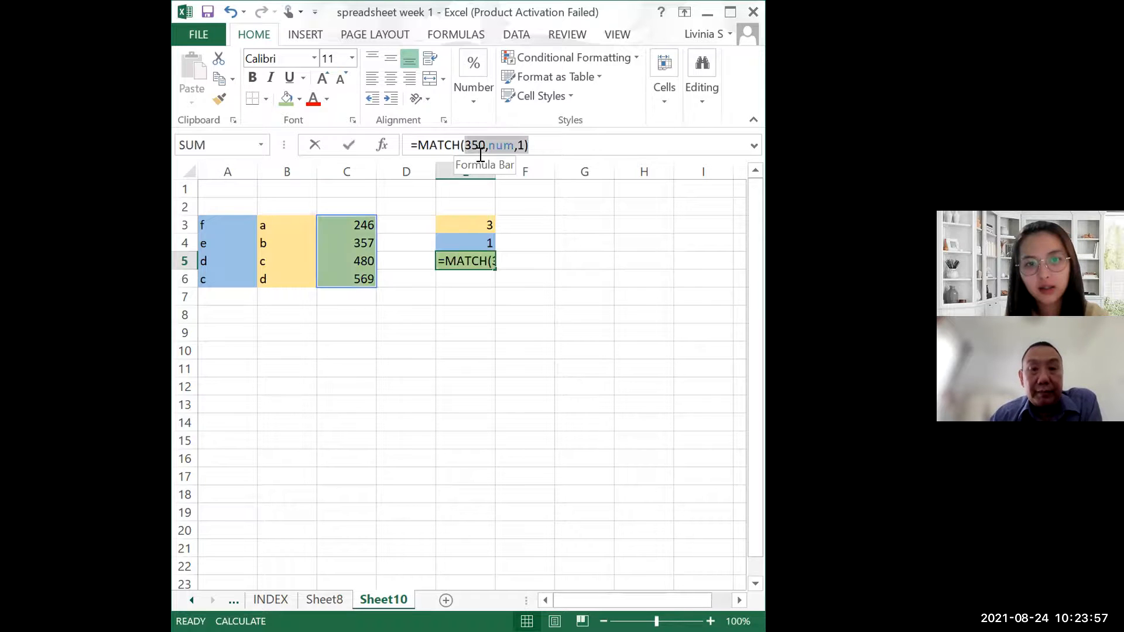
text(23)
key(BackSpace)
key(BackSpace)
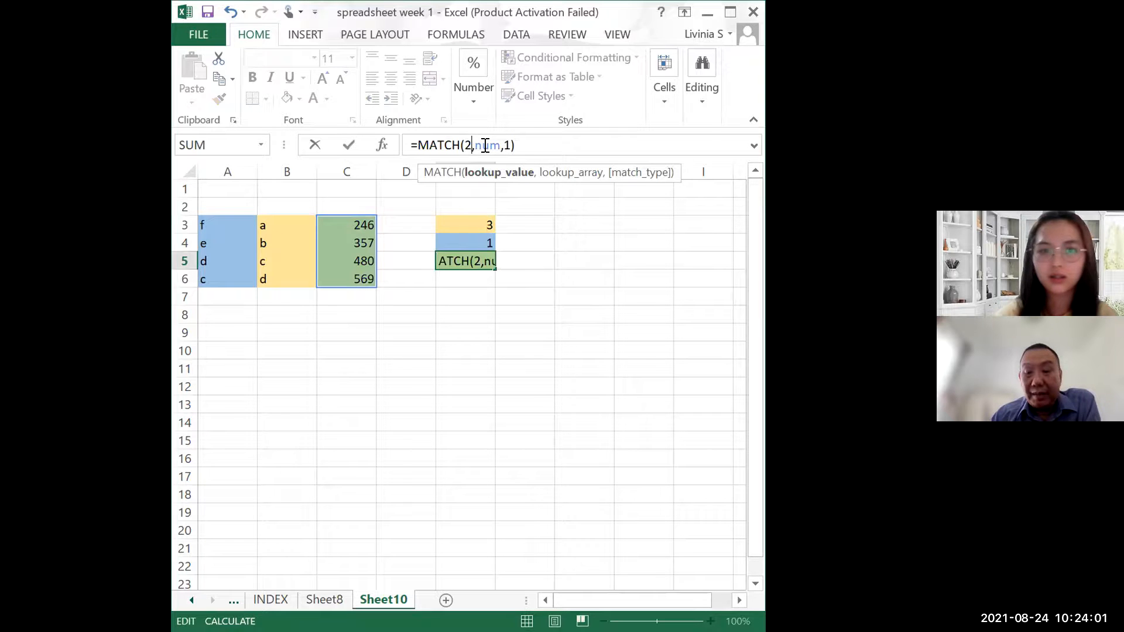
text(4)
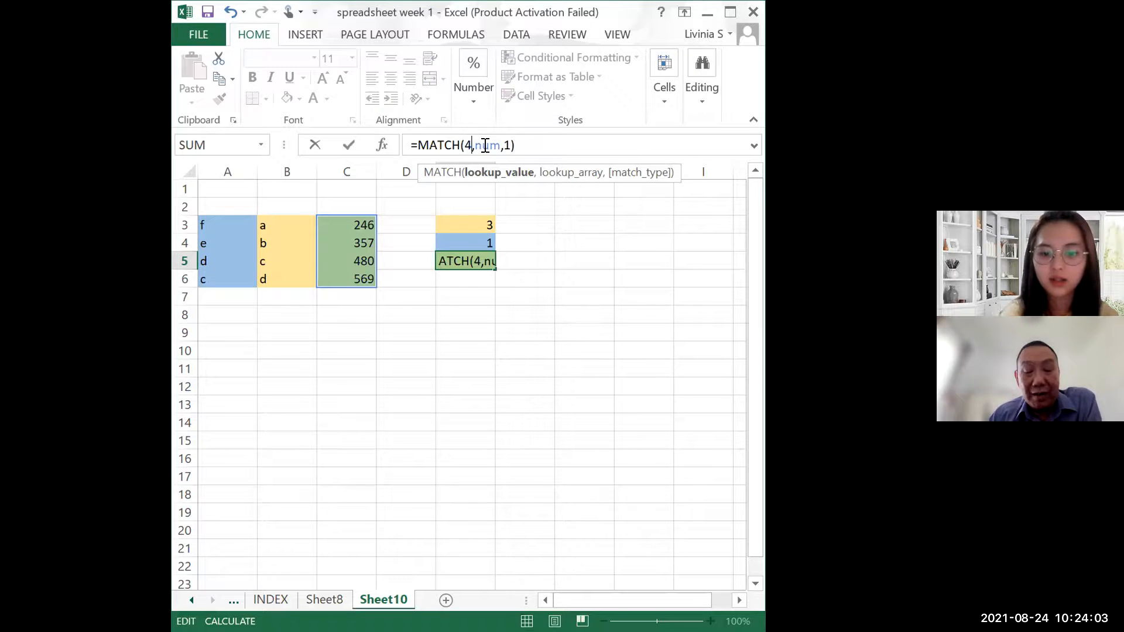
text(50)
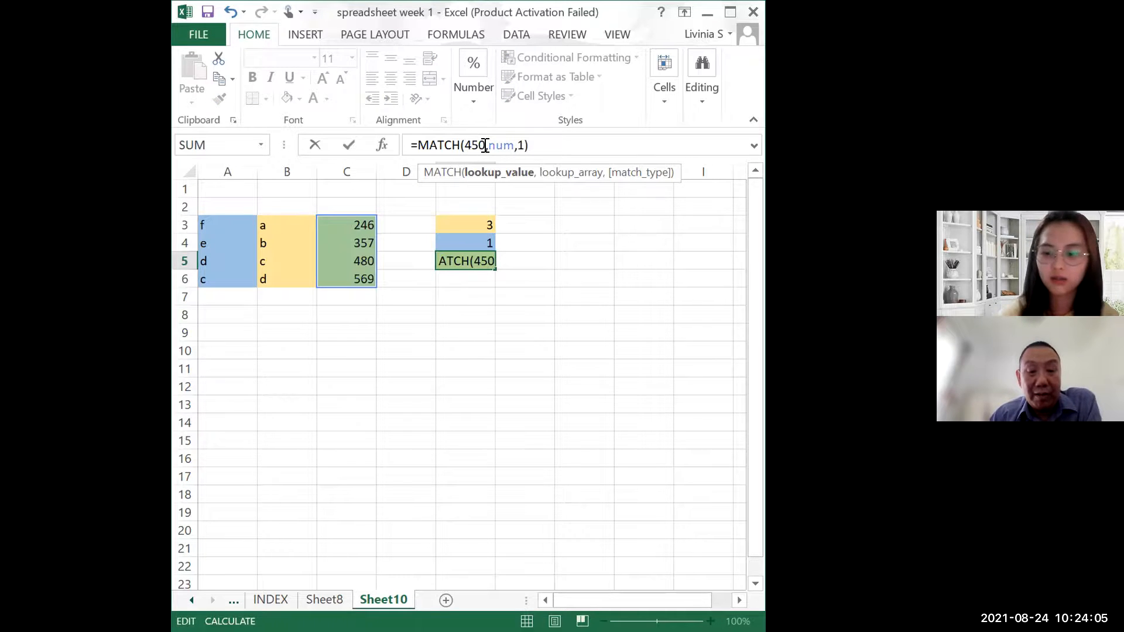
key(Return)
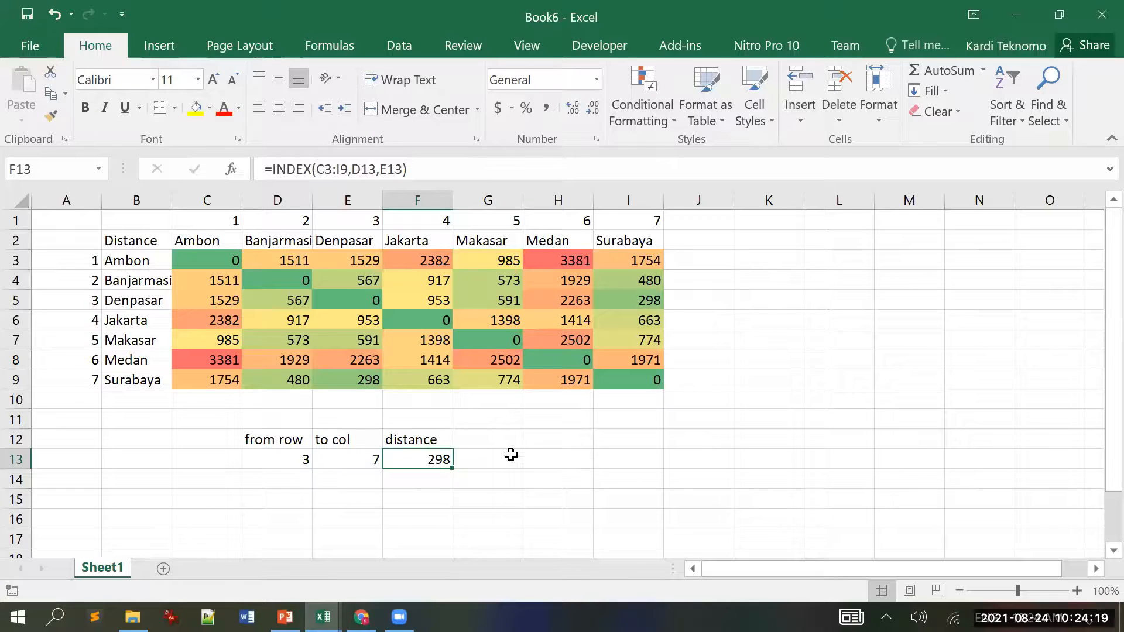
Step: Examine the from row and to col values and the INDEX distance formula in row 13 of Book6
click(265, 455)
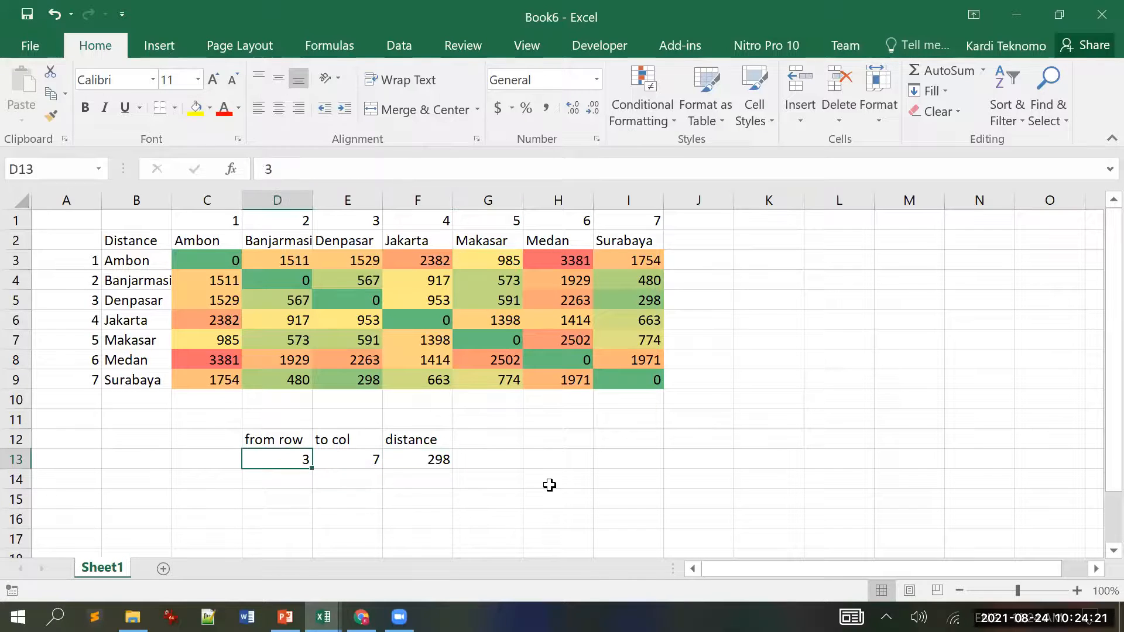
key(Right)
key(Right)
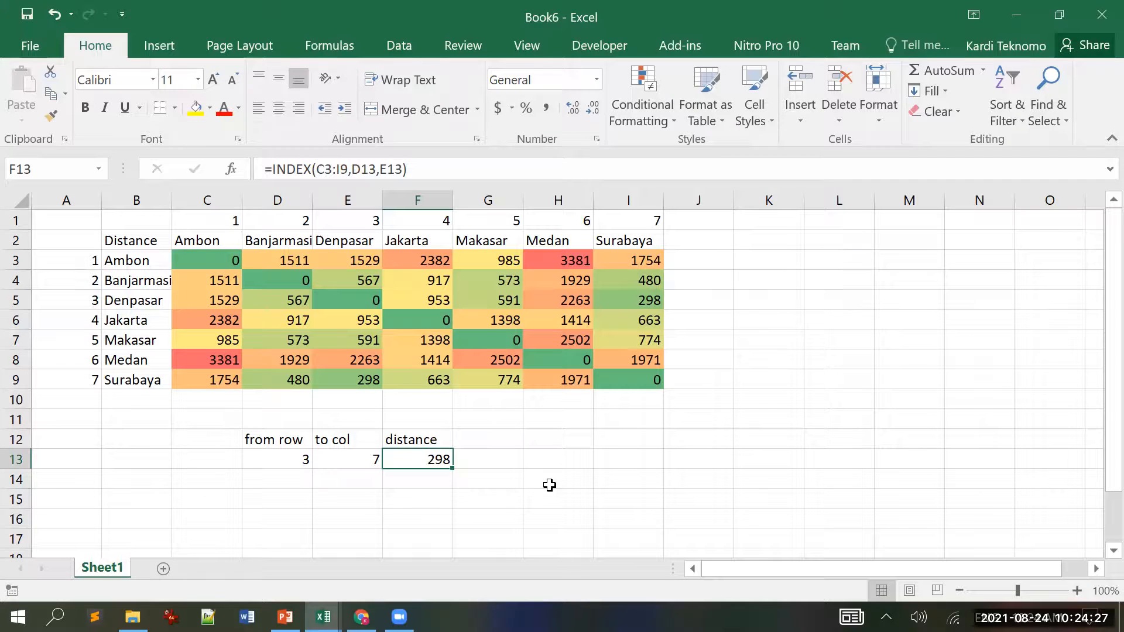
key(Left)
key(Left)
key(Right)
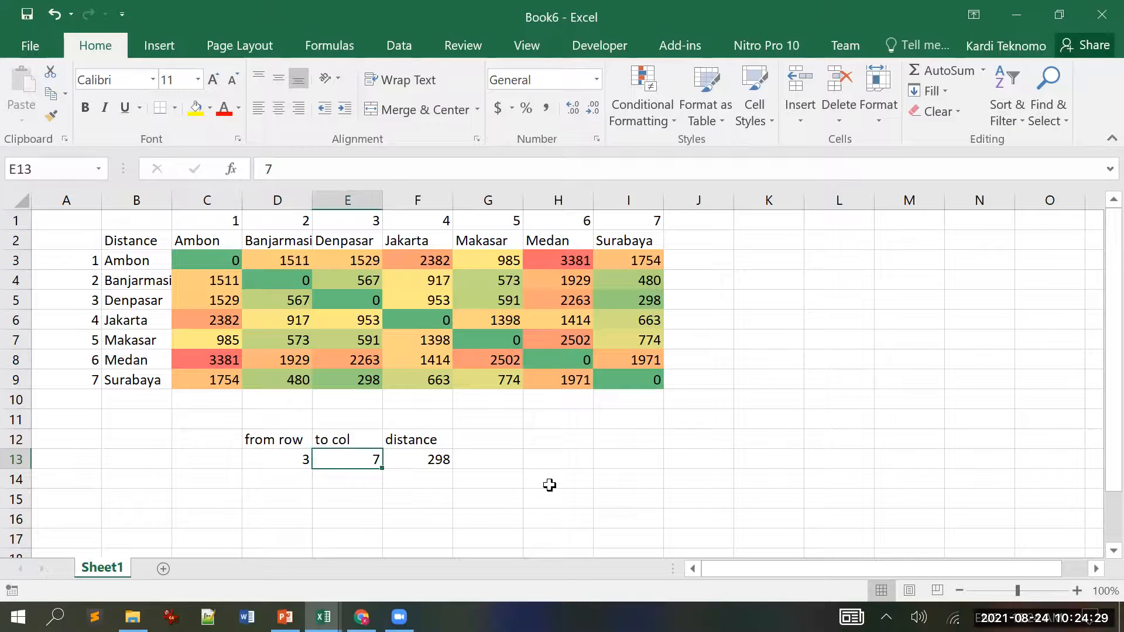
key(Left)
key(Right)
Step: Fill cells D14:E14 below the from row and to col values with yellow
key(Down)
key(Left)
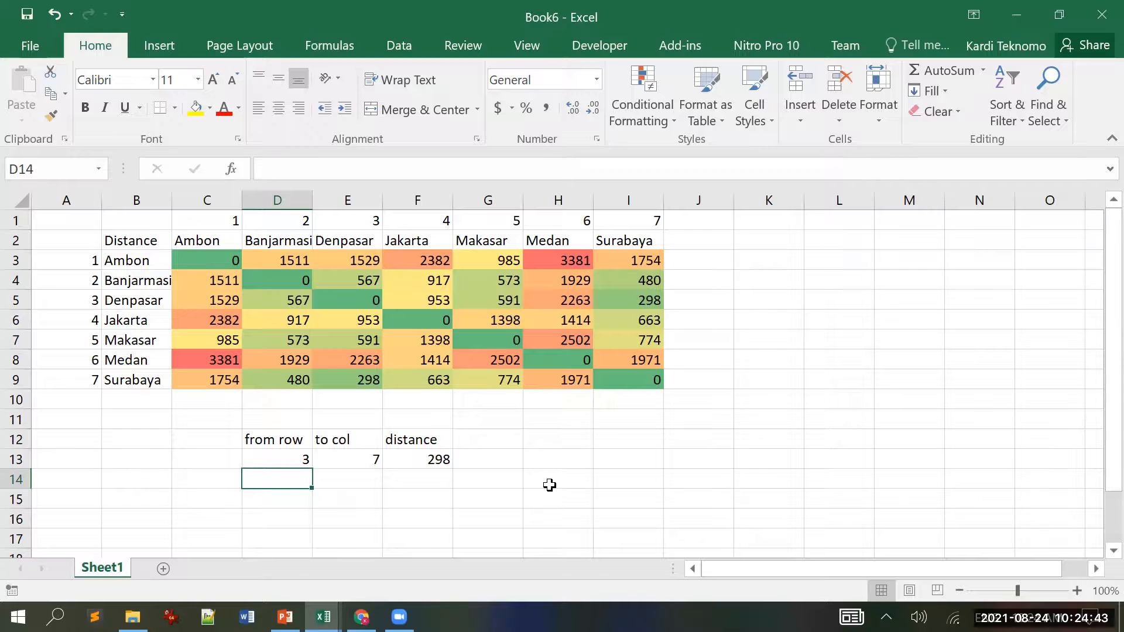
key(shift+Right)
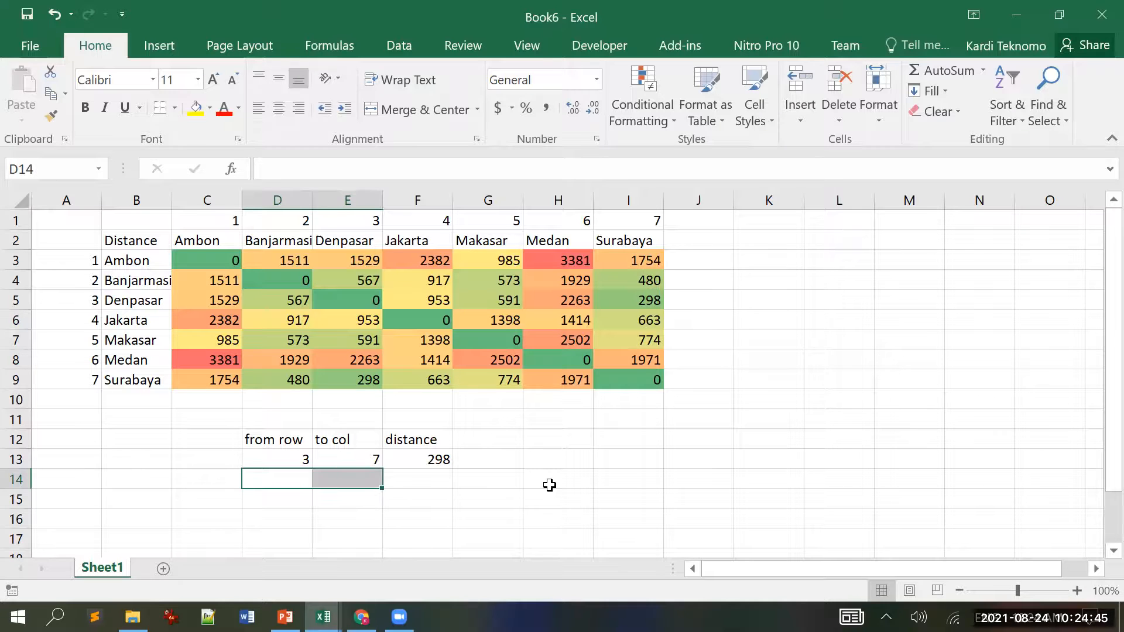
click(195, 107)
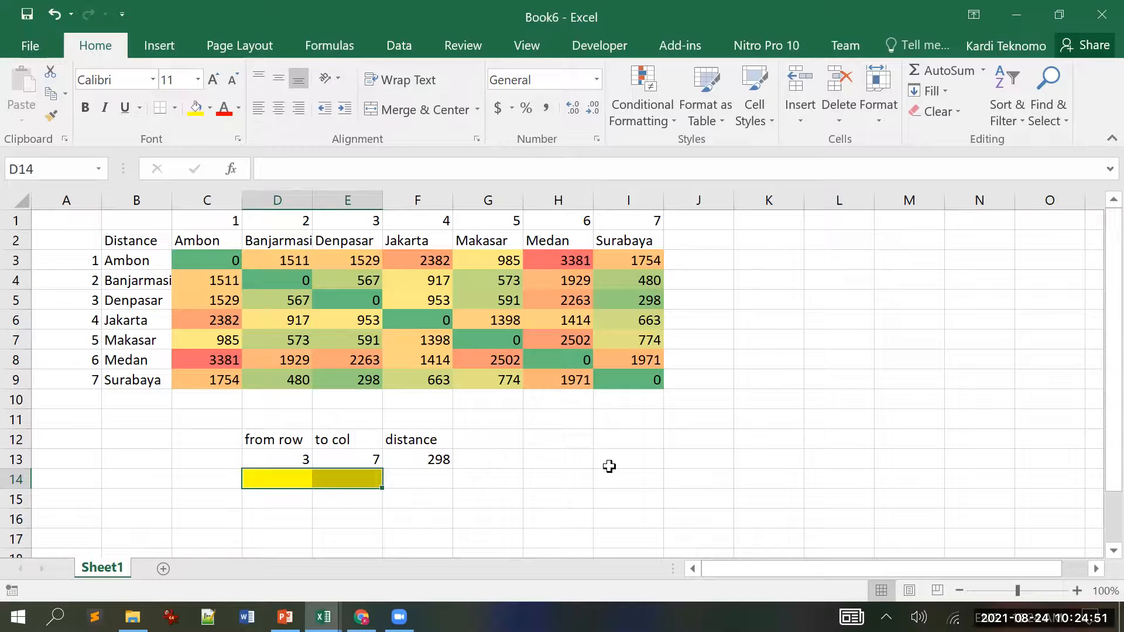
Step: Enter an exact-match formula in D14 that looks up D13 in the city names: =MATCH(D13,B3:B9,0)
key(Left)
key(Right)
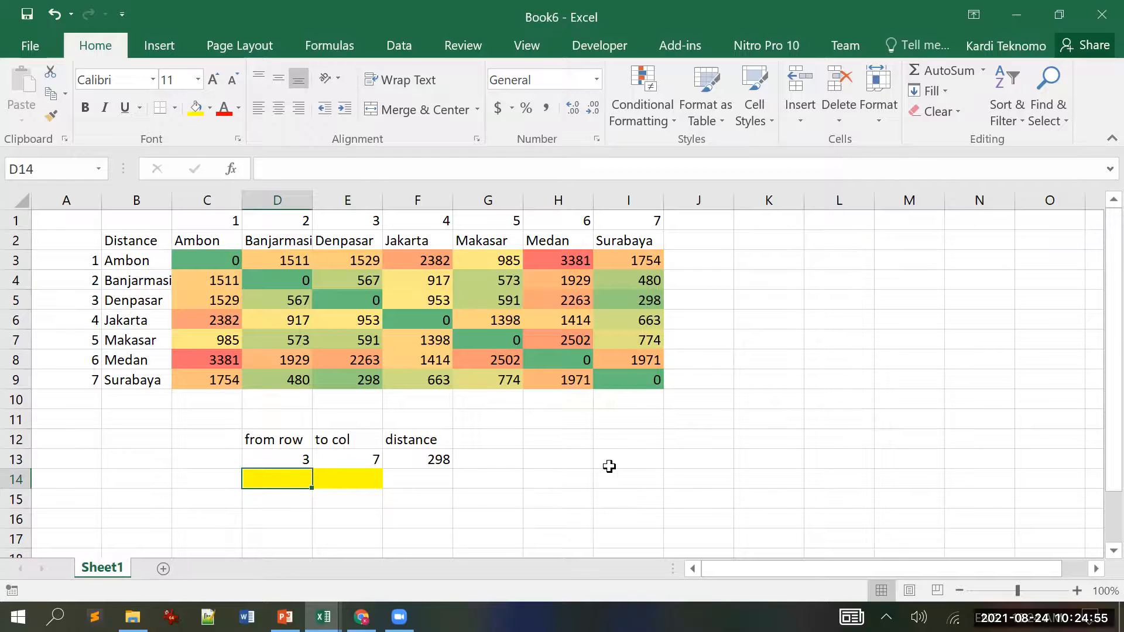
text(=mat)
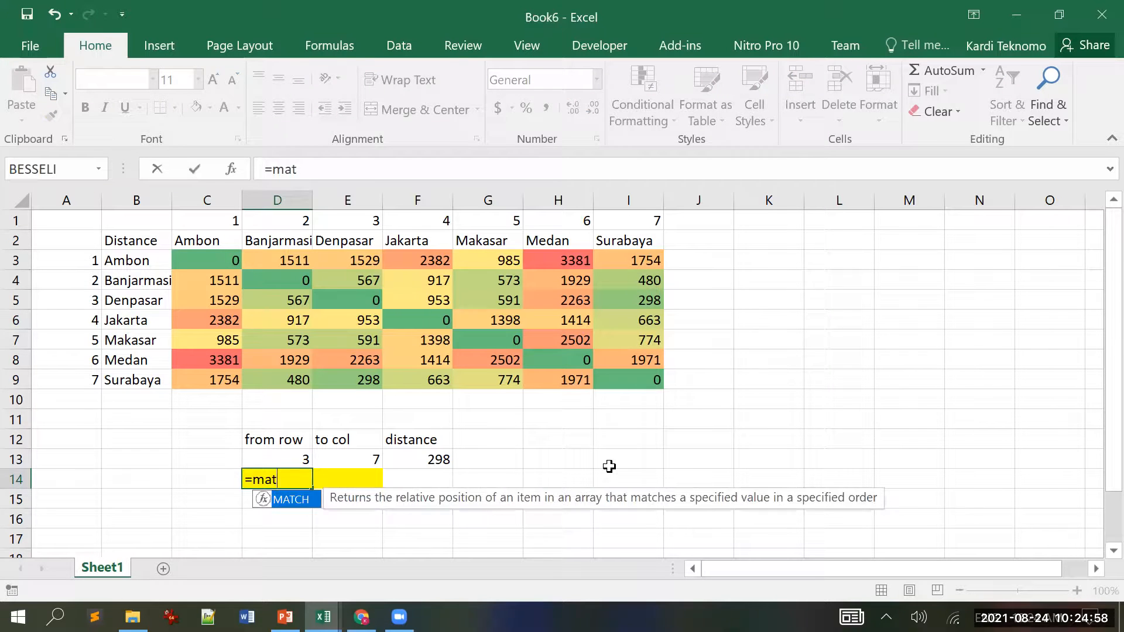
key(Tab)
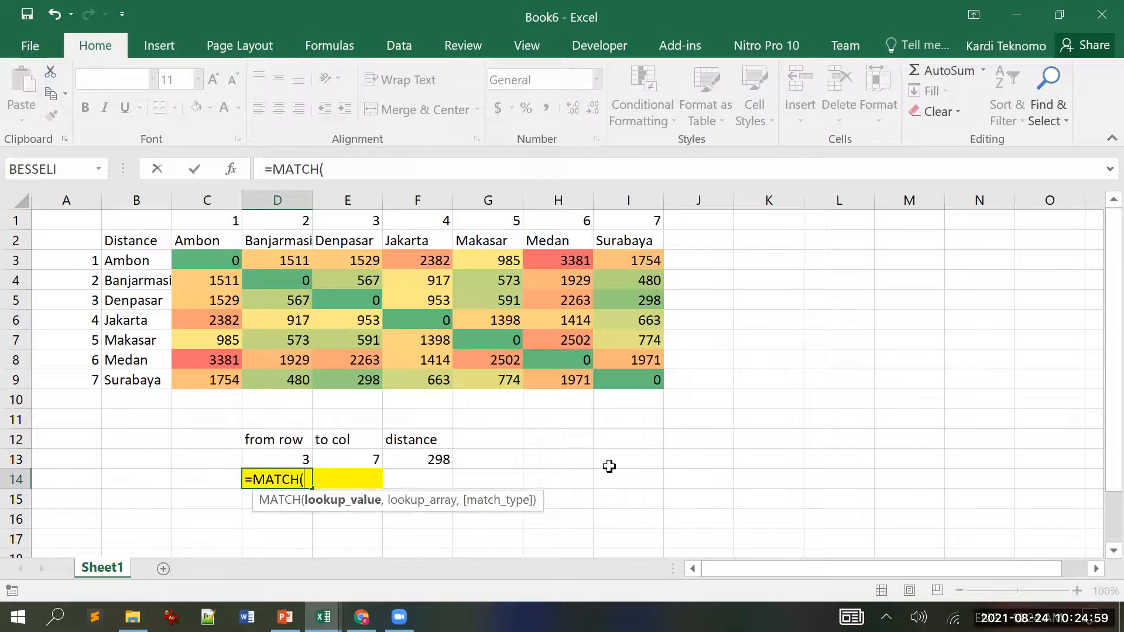
click(294, 456)
text(,)
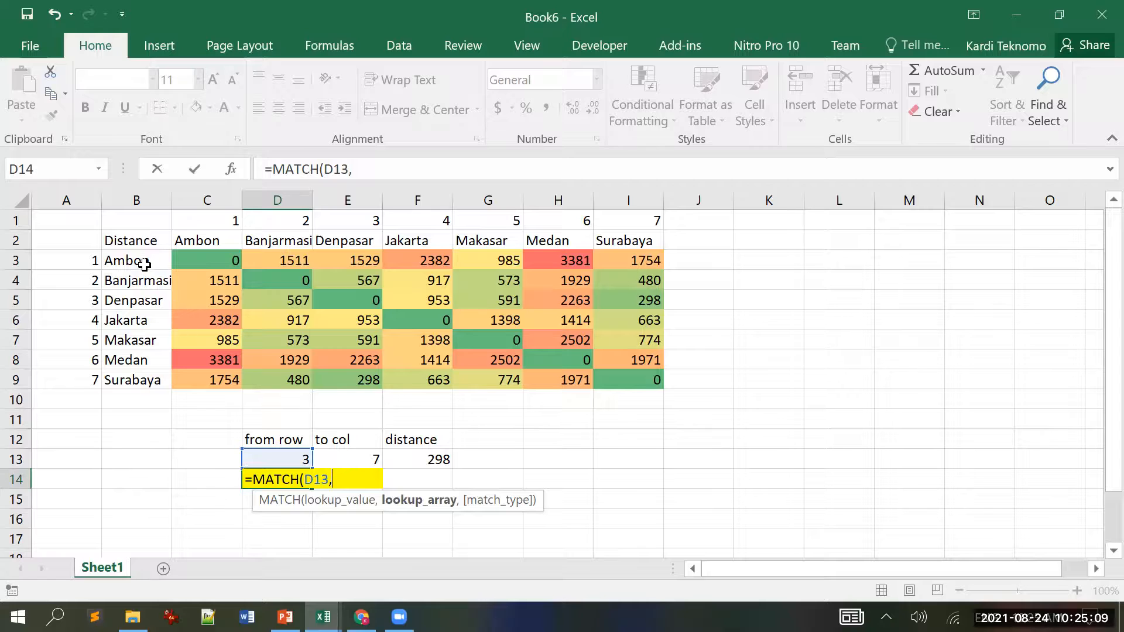
drag(144, 262, 145, 373)
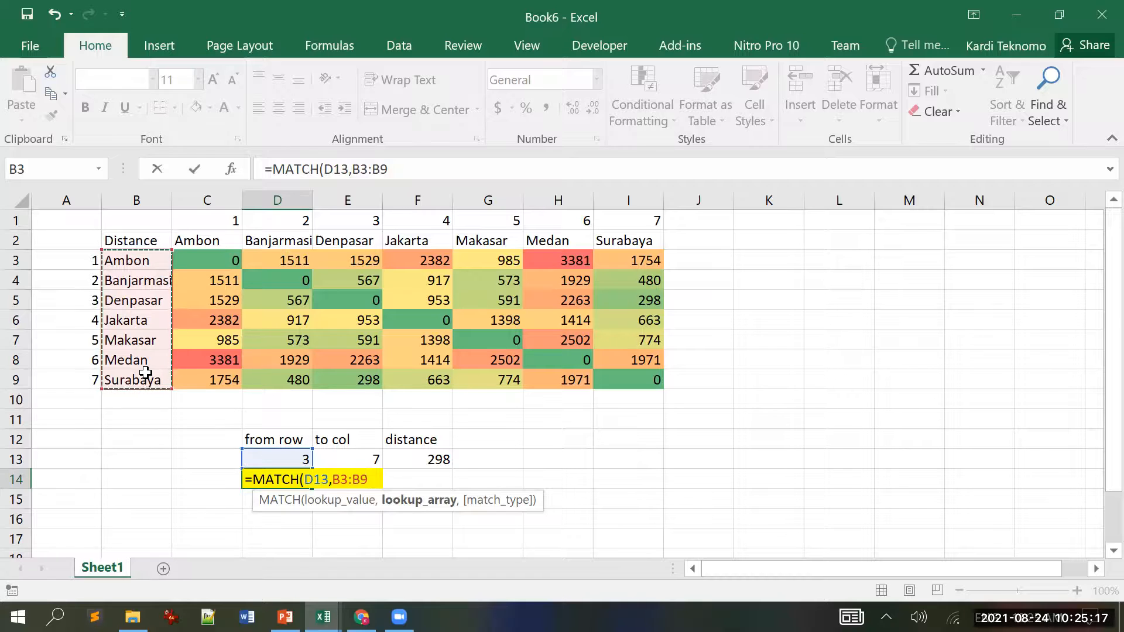
text(,0)
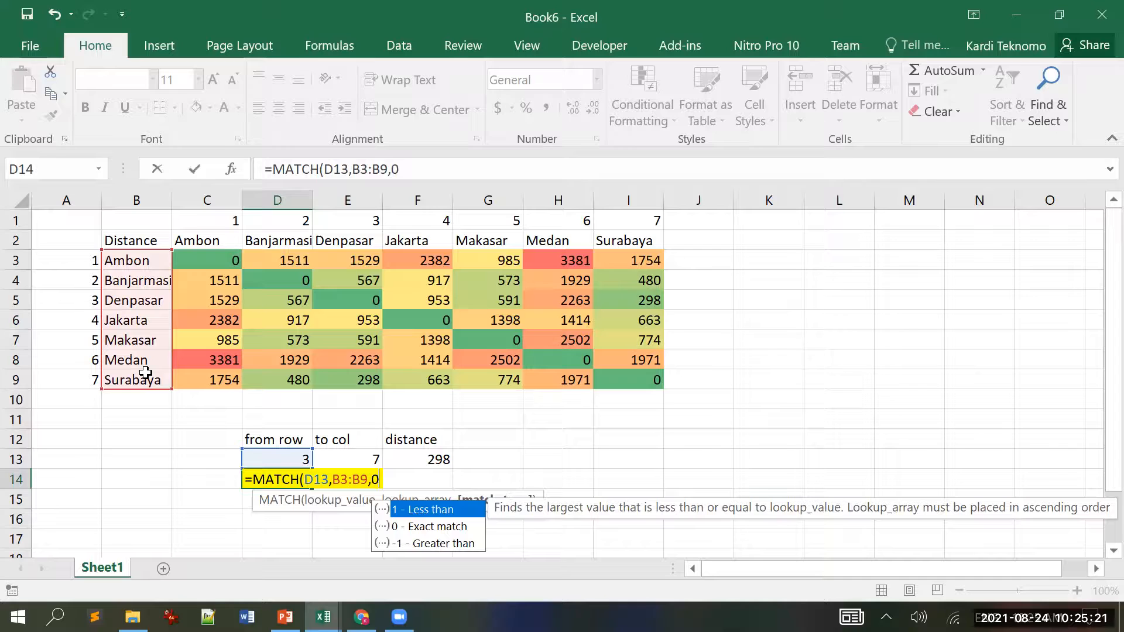
key(Down)
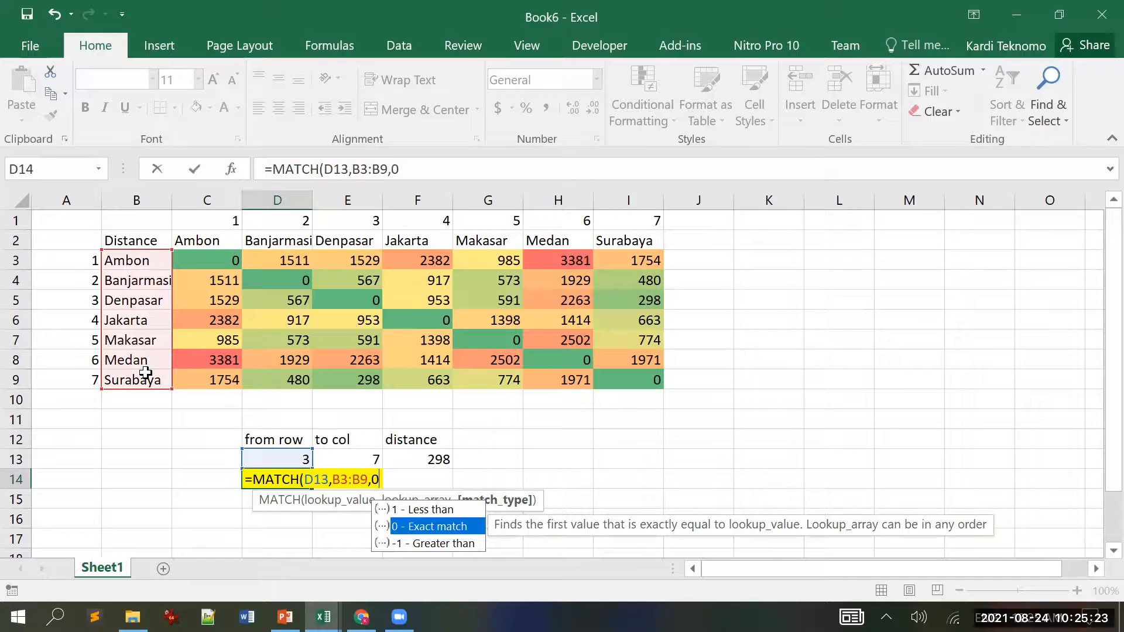
text())
key(Return)
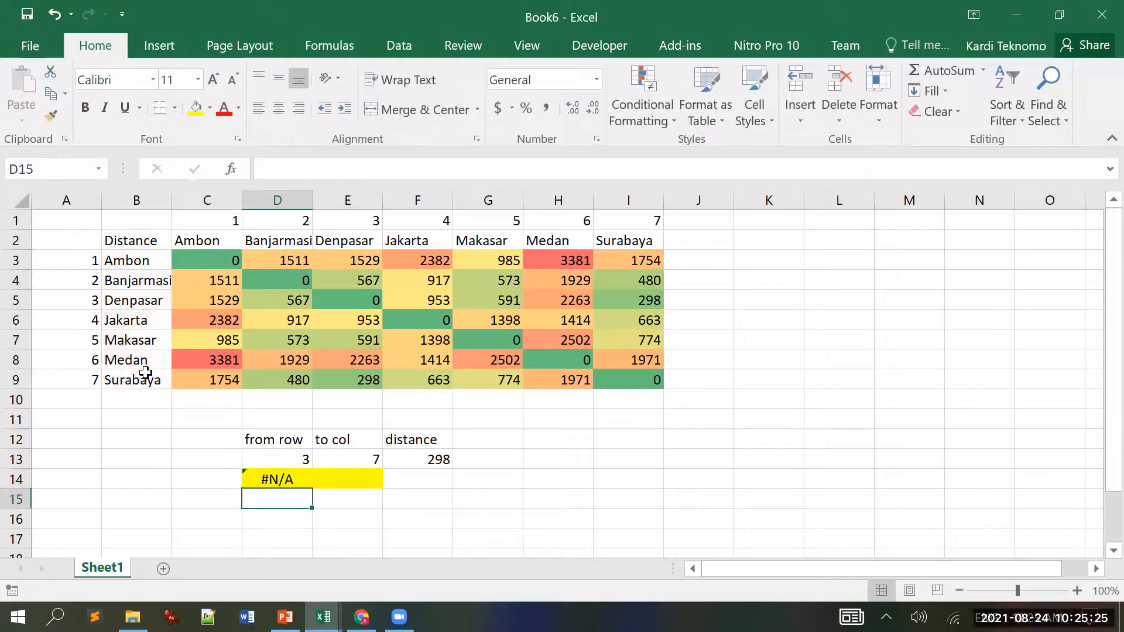
Step: Check the MATCH formula in D14 and replace it with the city name Surabaya
key(Up)
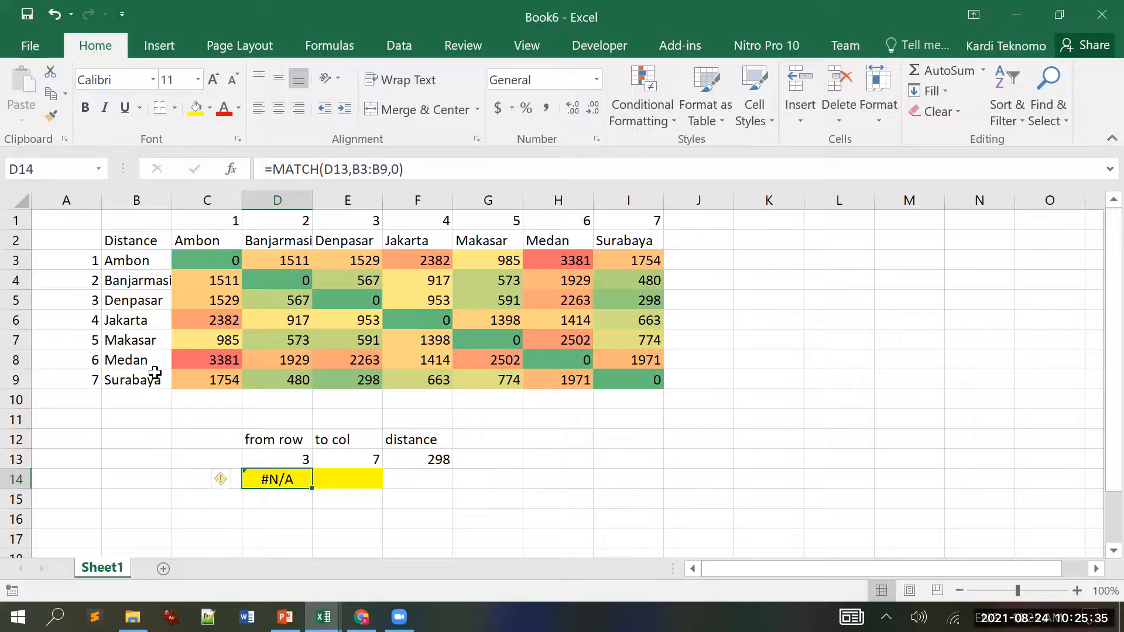
click(345, 172)
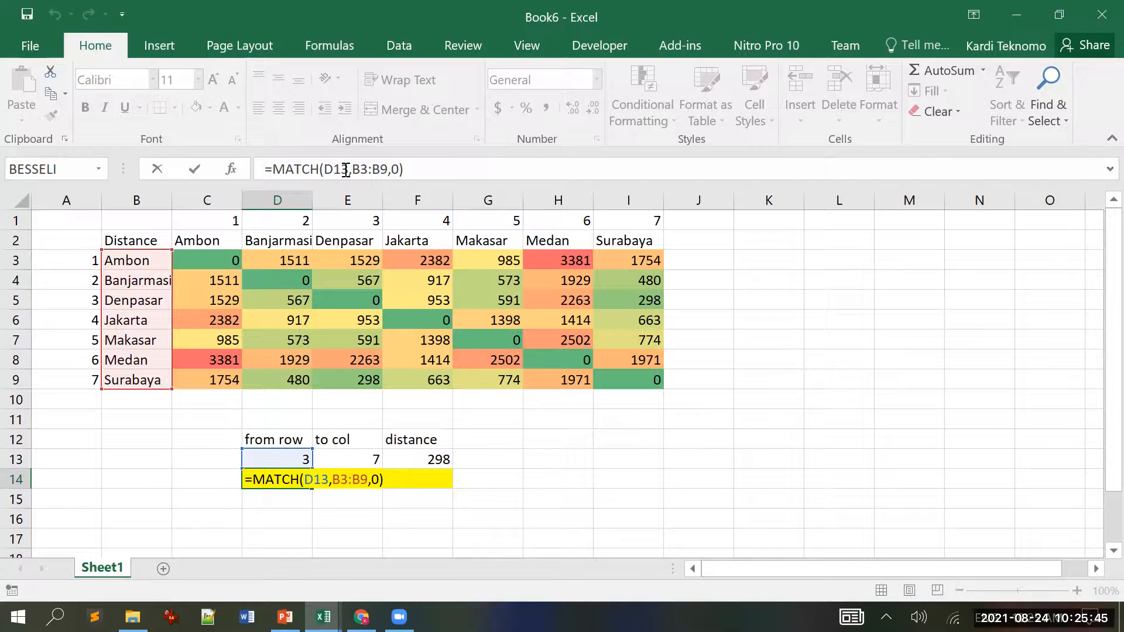
key(ctrl+Return)
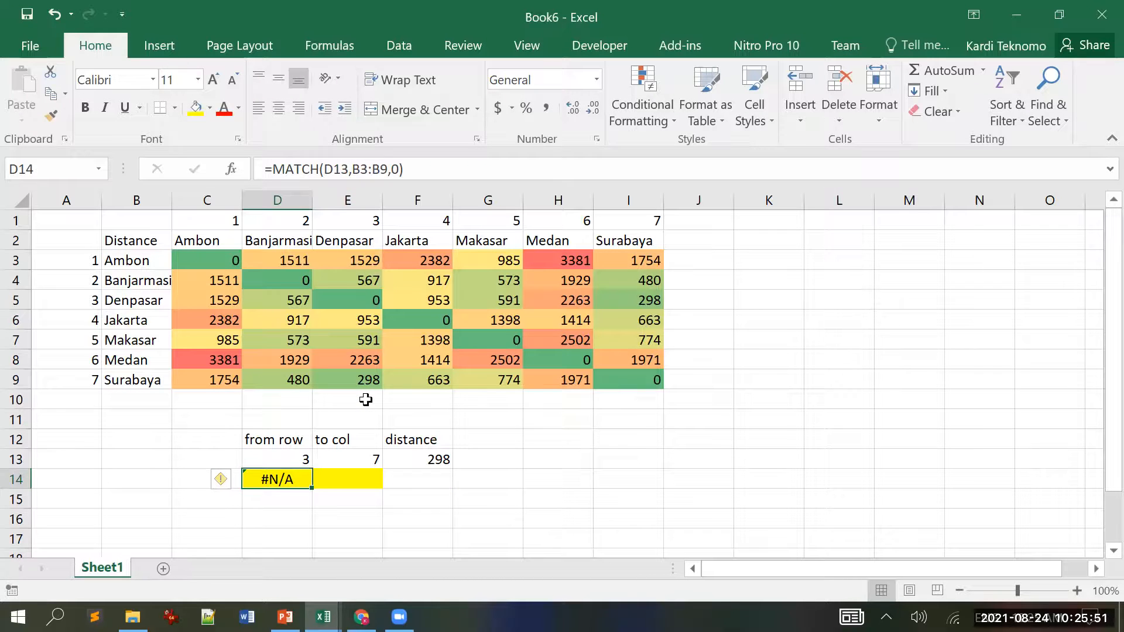
key(F2)
key(shift+Home)
text(sura)
key(BackSpace)
key(BackSpace)
key(BackSpace)
key(BackSpace)
text(Surabaya)
key(Return)
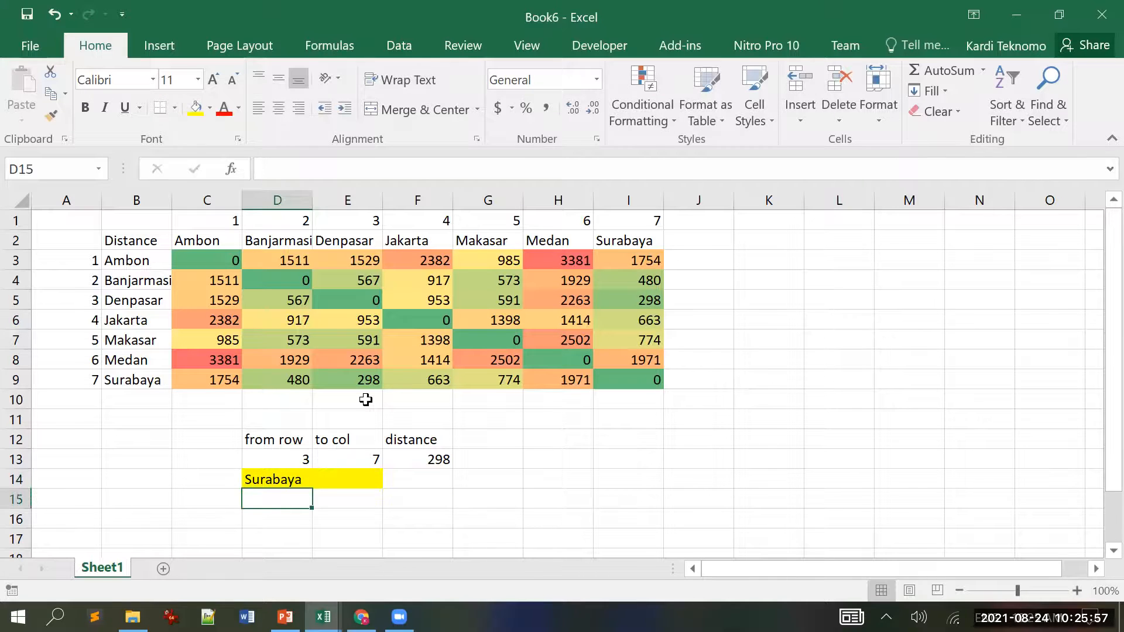
Step: Enter an exact-match formula in D15 that finds the D14 city in the row names: =MATCH(D14,B3:B9,0)
key(Right)
key(Right)
key(Left)
key(Left)
text(=ma)
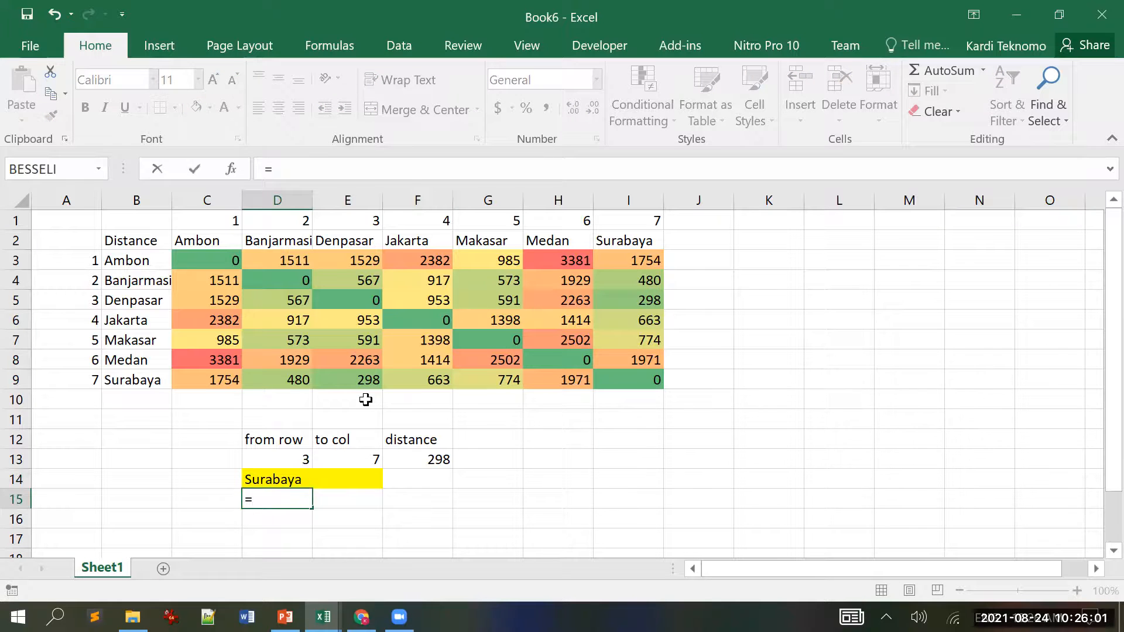
key(Tab)
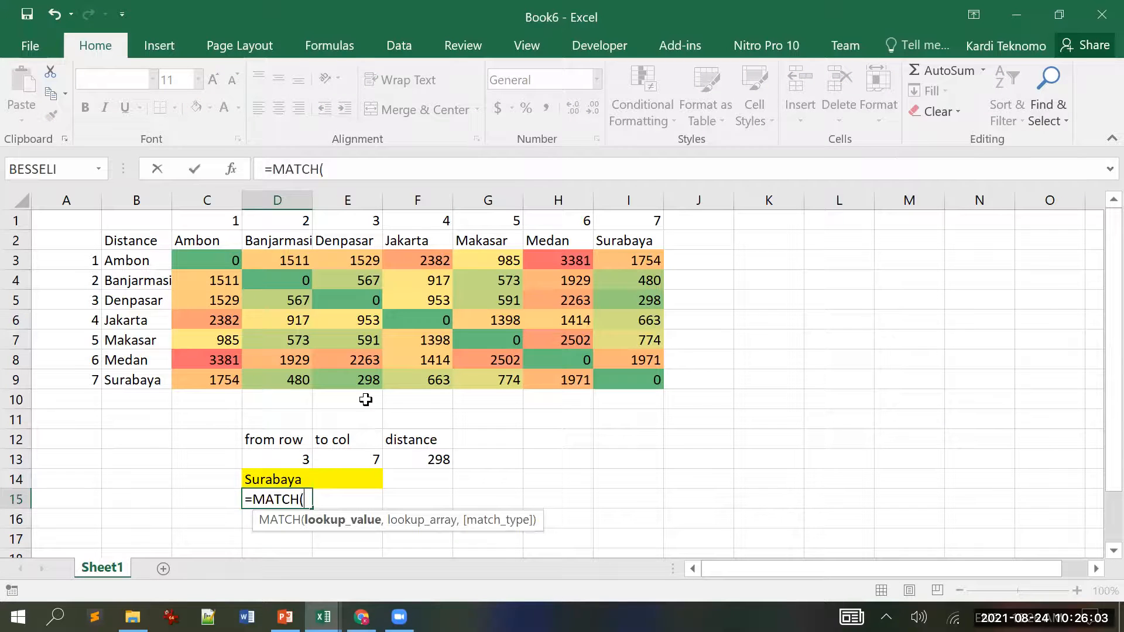
key(Up)
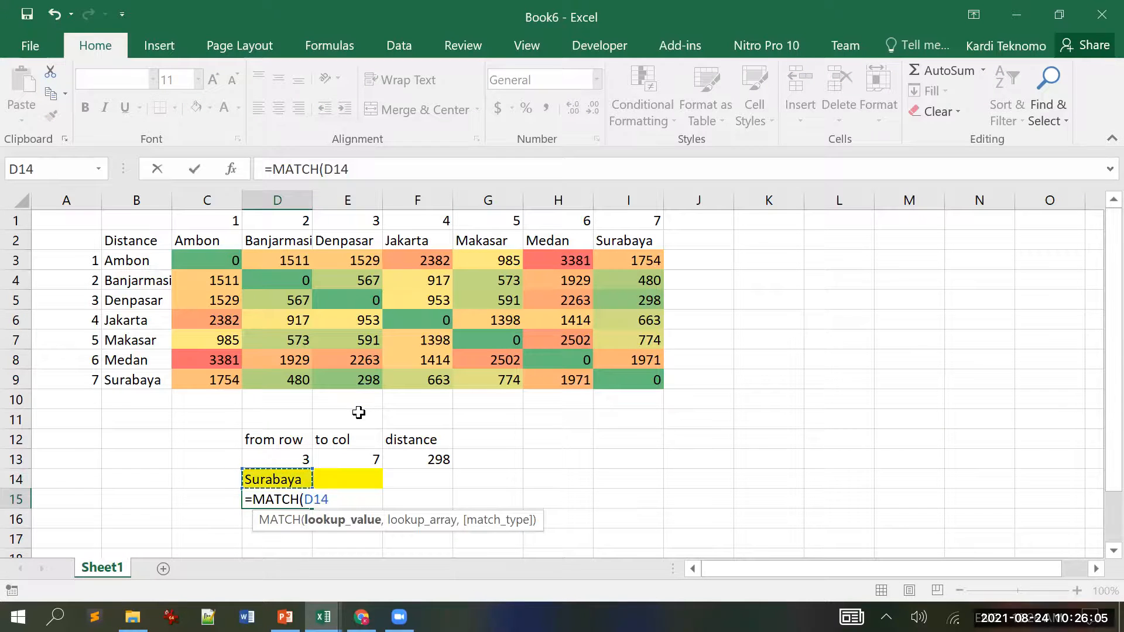
text(,)
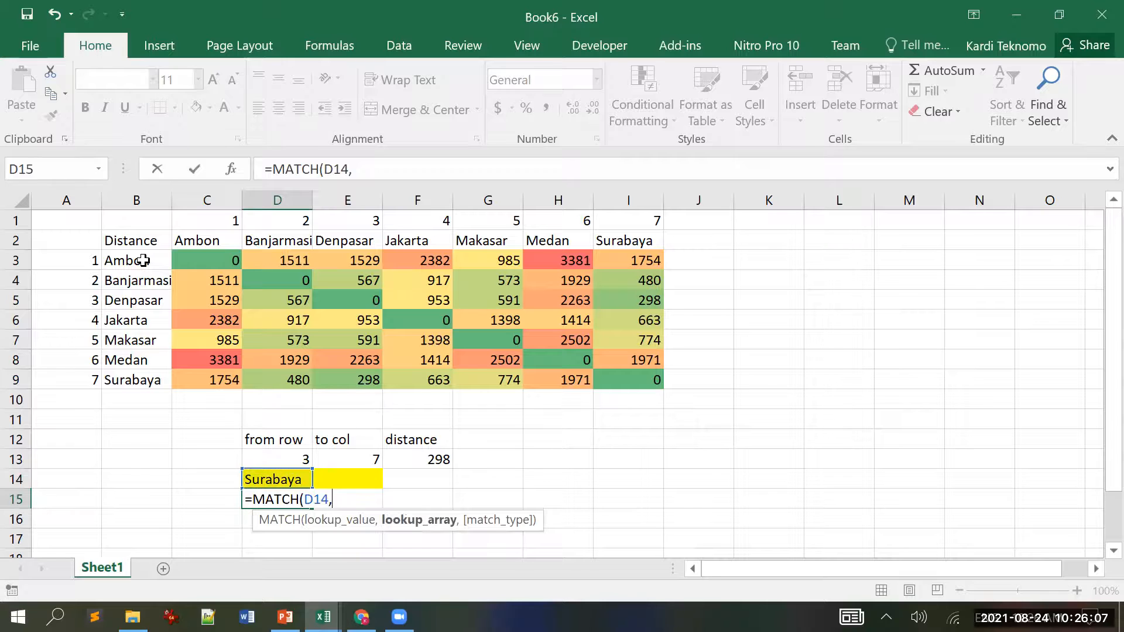
drag(132, 260, 139, 375)
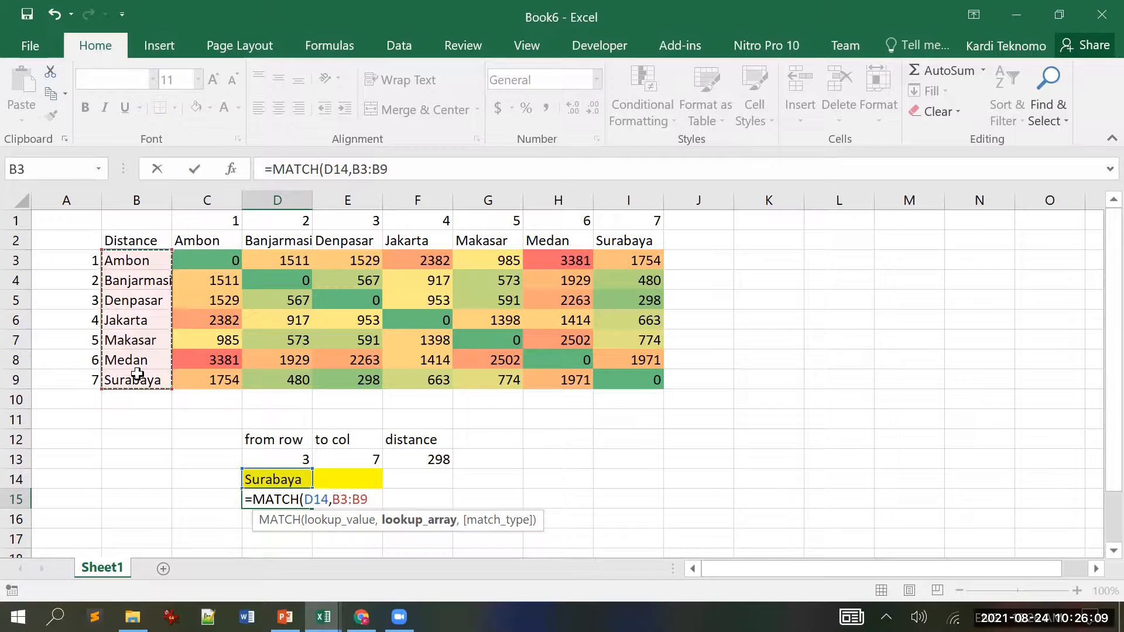
text(,0))
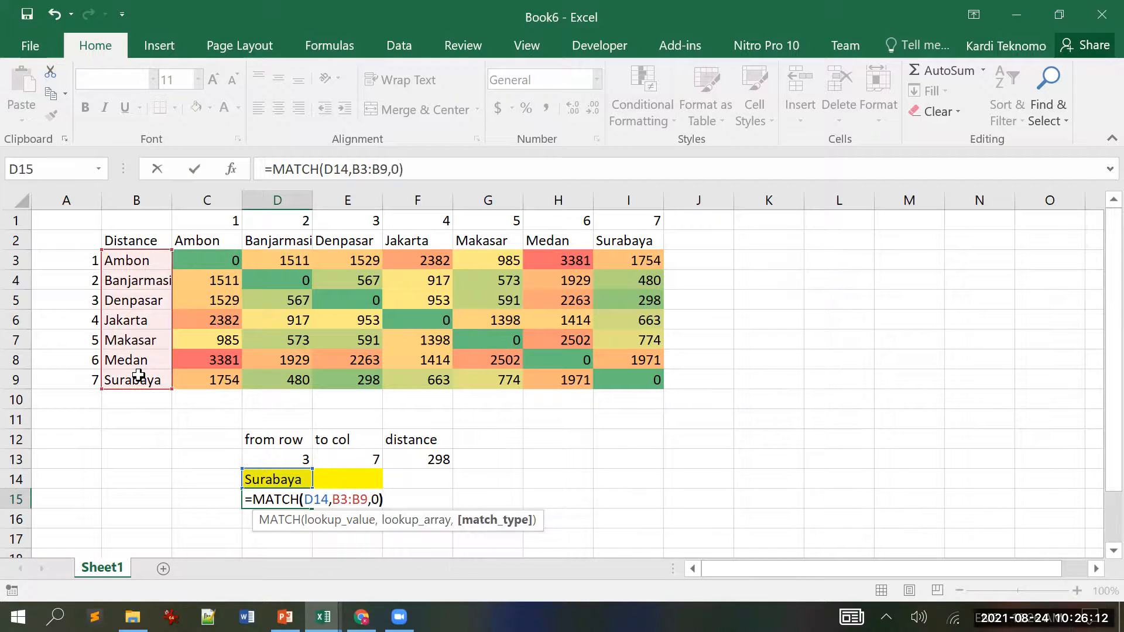
key(Return)
key(Up)
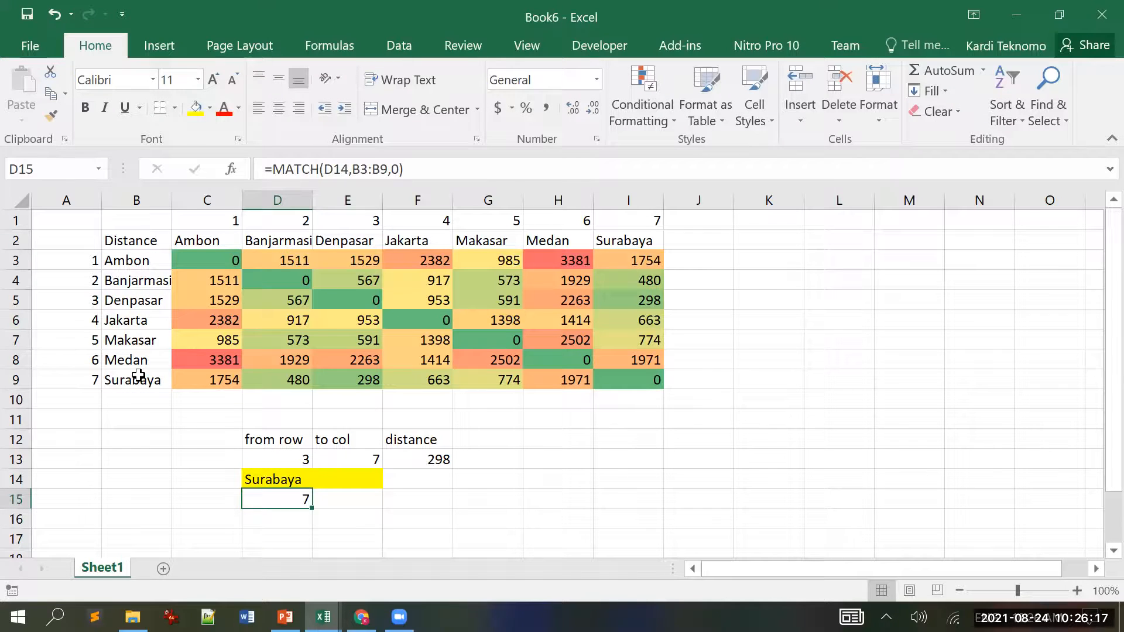
Step: Enter the destination city Ambon in the yellow cell E14
key(Up)
key(Down)
key(Right)
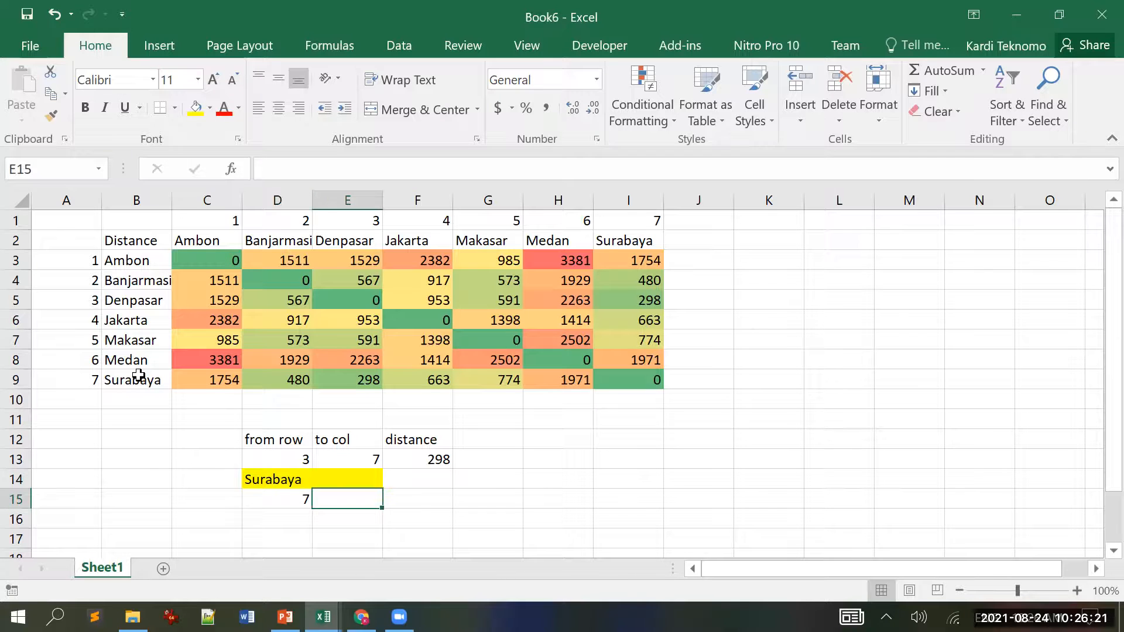
key(Up)
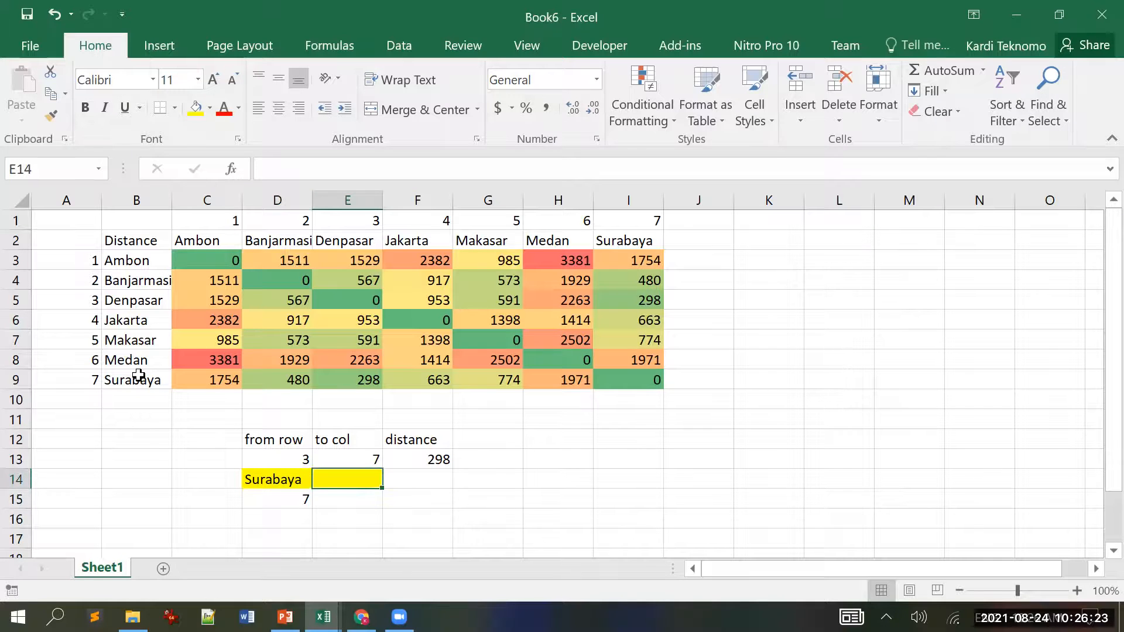
text(Ambon)
key(Return)
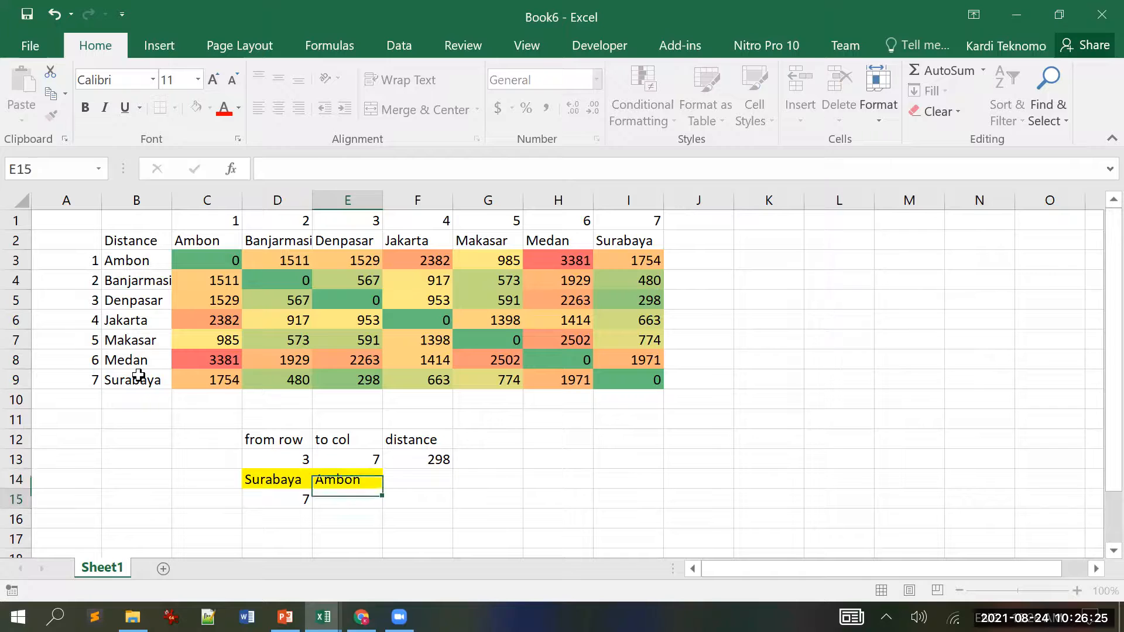
Step: Make the lookup range in the D15 MATCH formula absolute as $B$3:$B$9
key(Left)
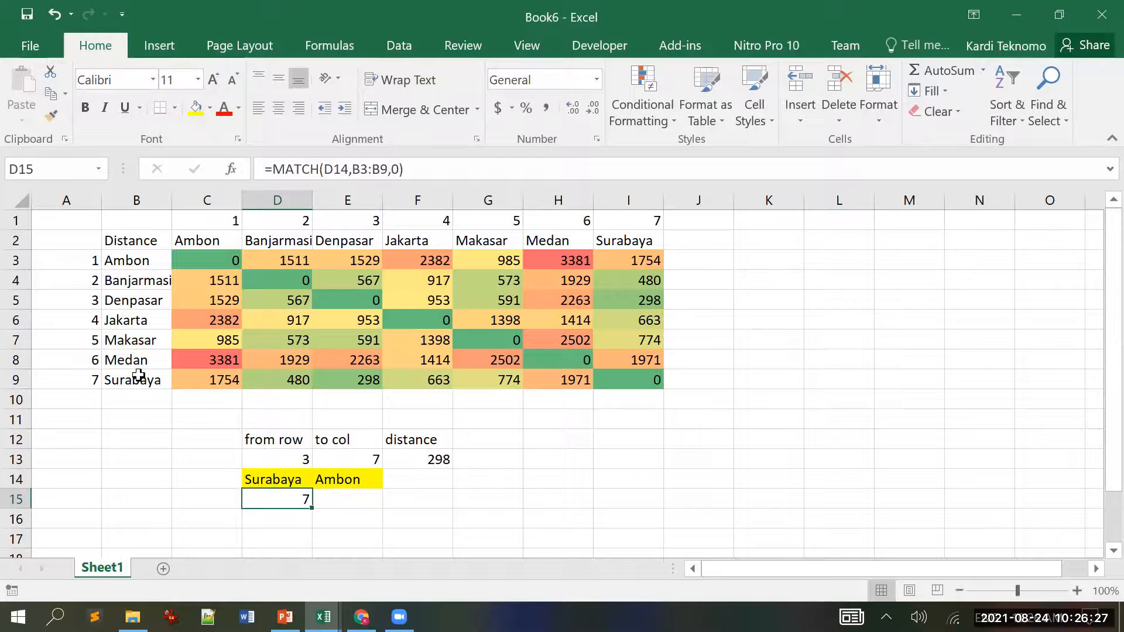
double_click(366, 169)
drag(370, 168, 386, 169)
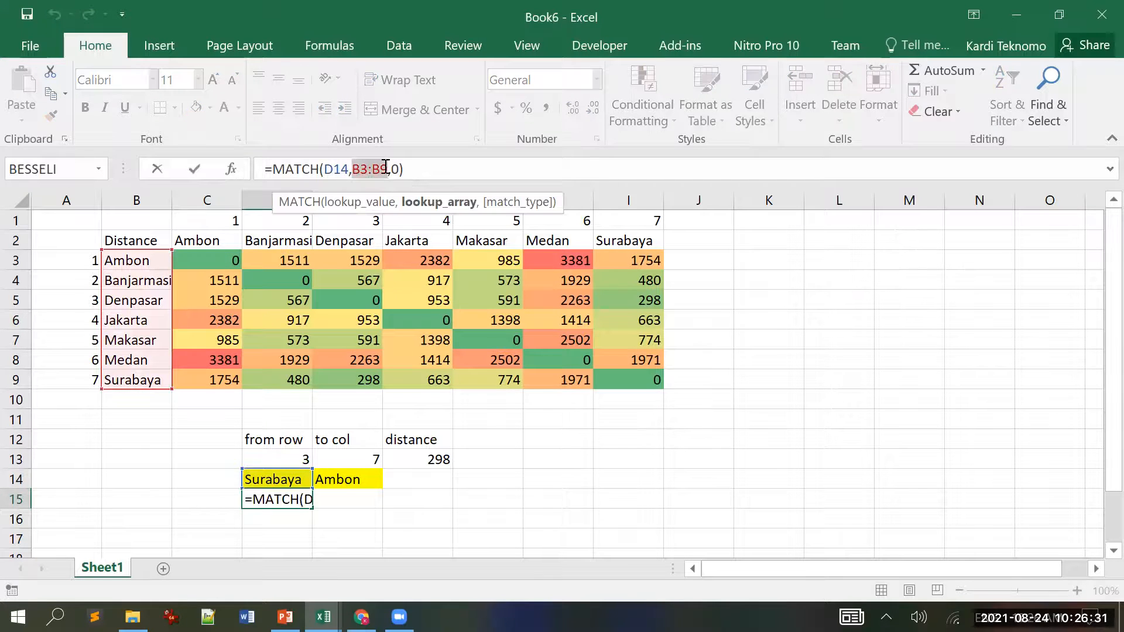
key(F4)
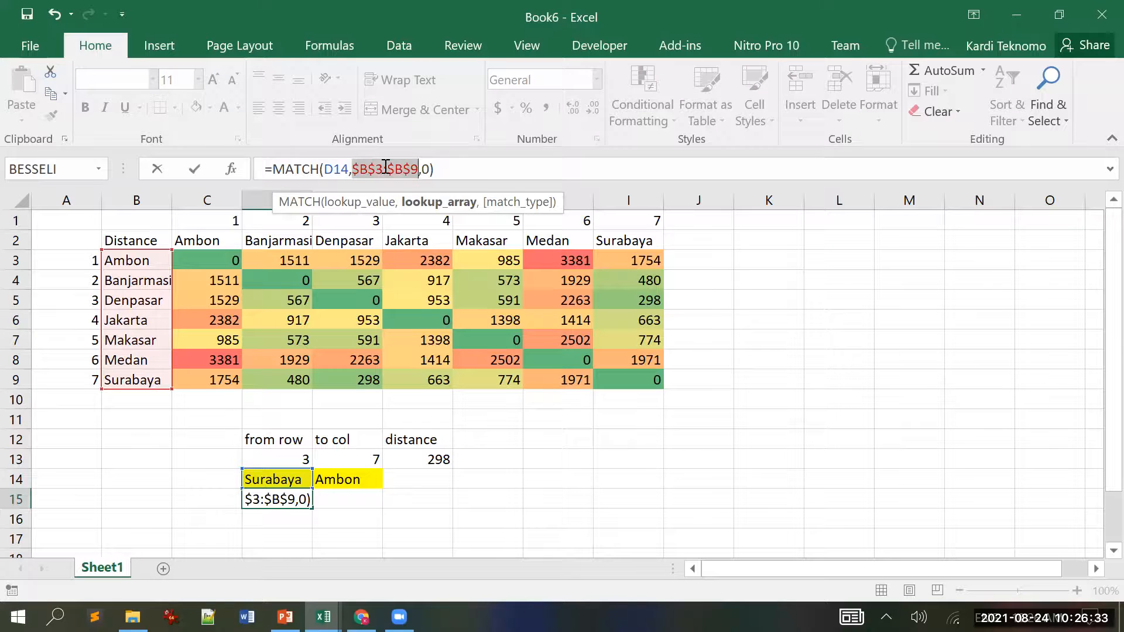
key(Return)
Step: Copy the MATCH formula from D15 to E15 so it looks up the destination city
key(Up)
key(ctrl+c)
key(Right)
key(Return)
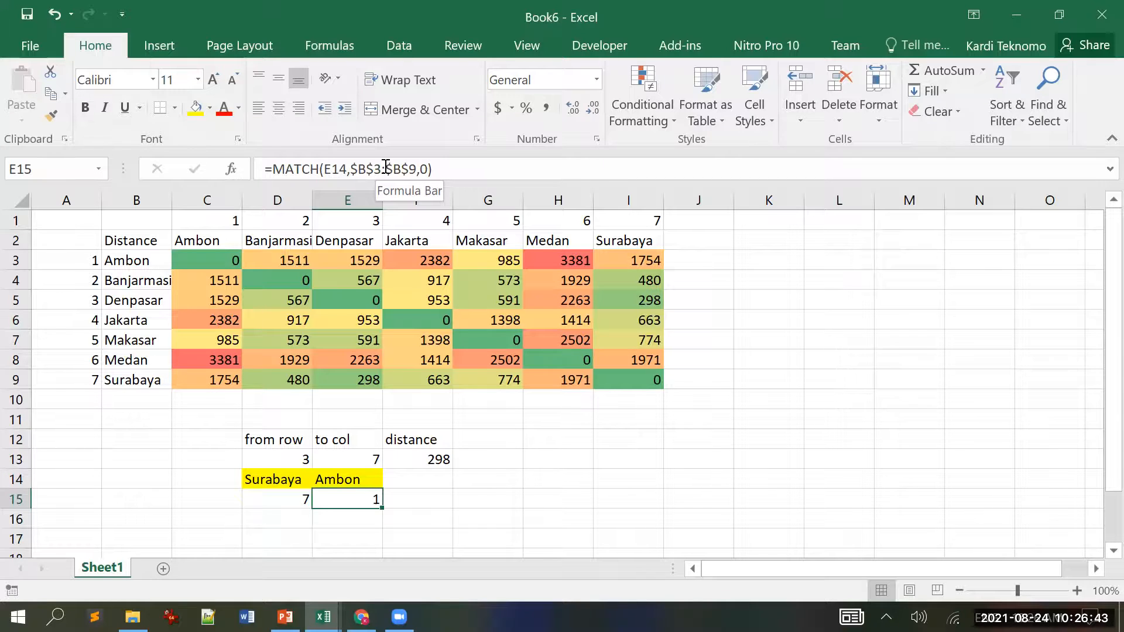
Step: Enter an INDEX formula in F15 that gets the distance from the matched positions: =INDEX(C3:I9,D15,E15)
key(Right)
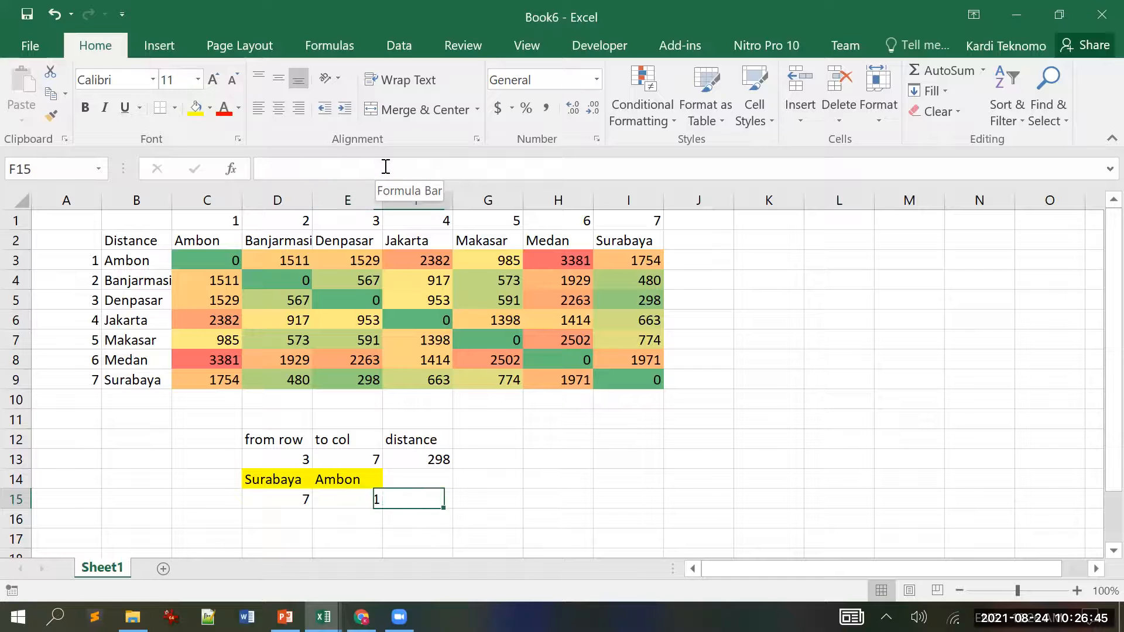
text(=ind)
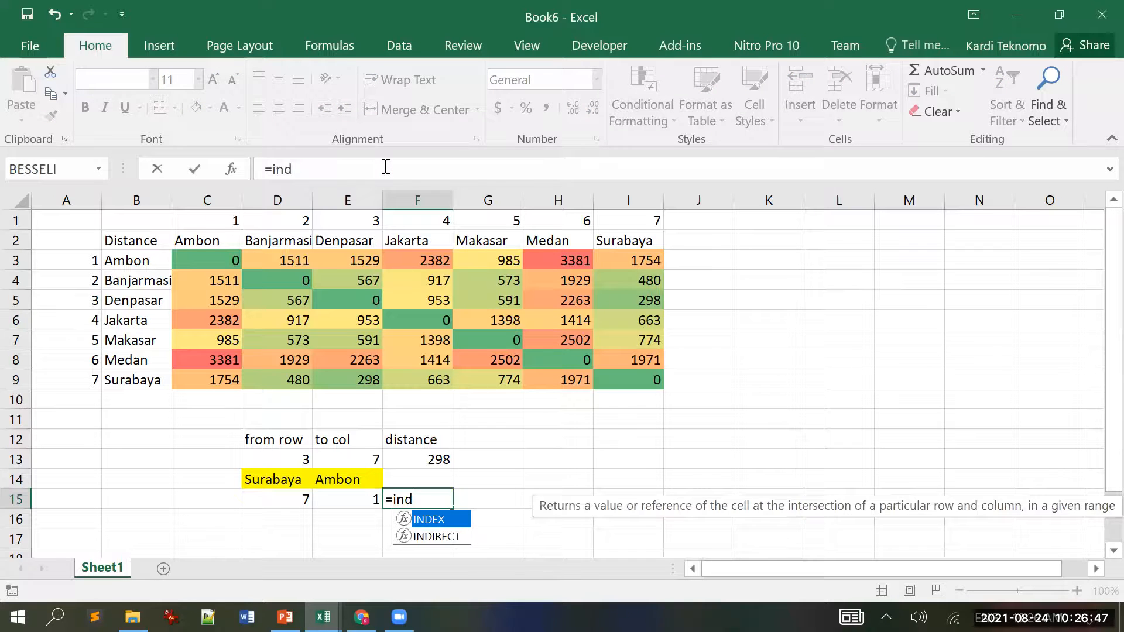
key(Tab)
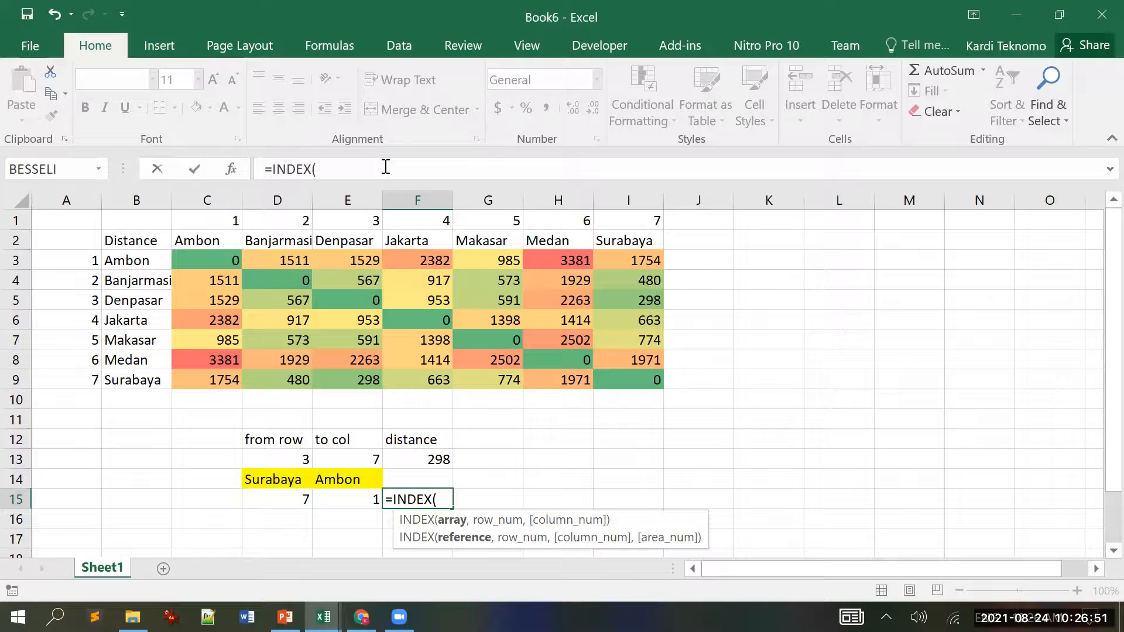
drag(201, 258, 609, 381)
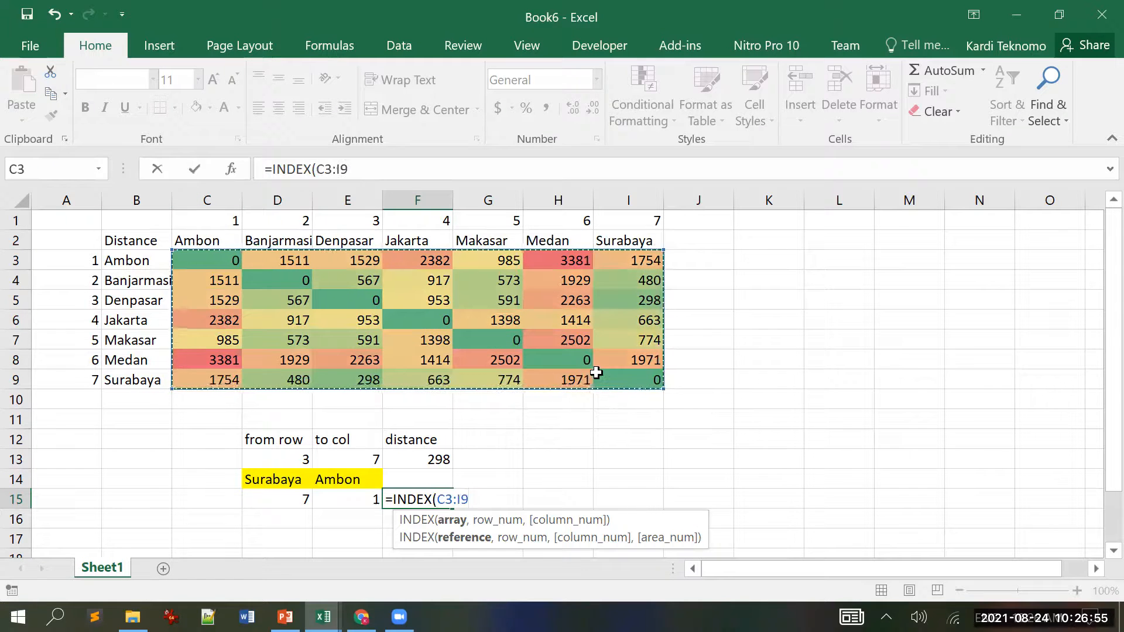
text(,)
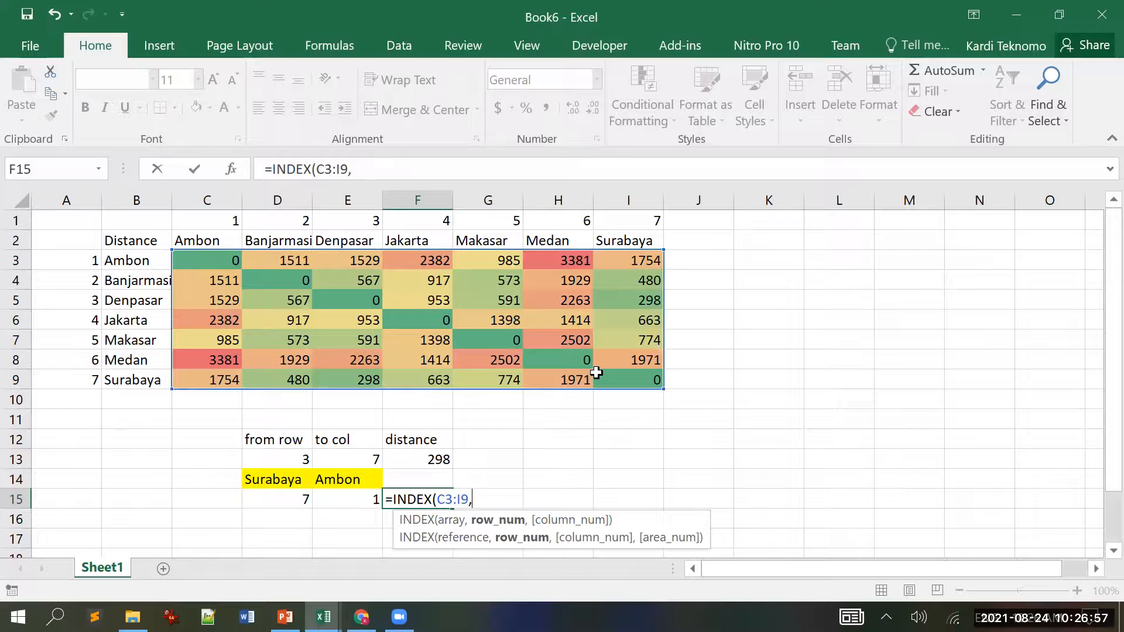
click(284, 499)
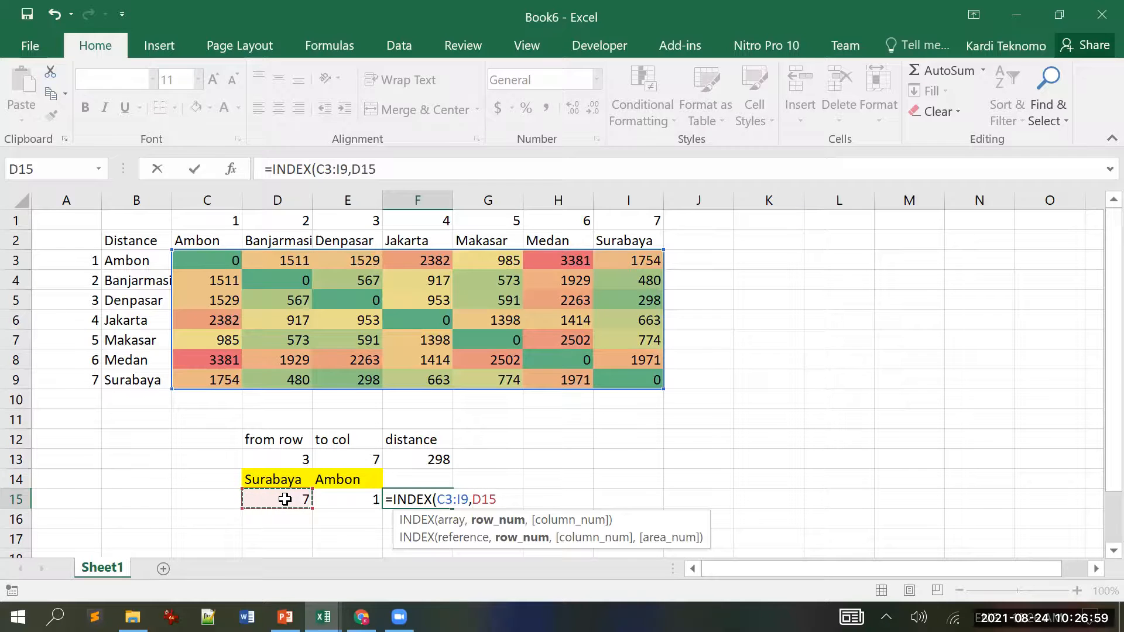
text(,)
click(345, 500)
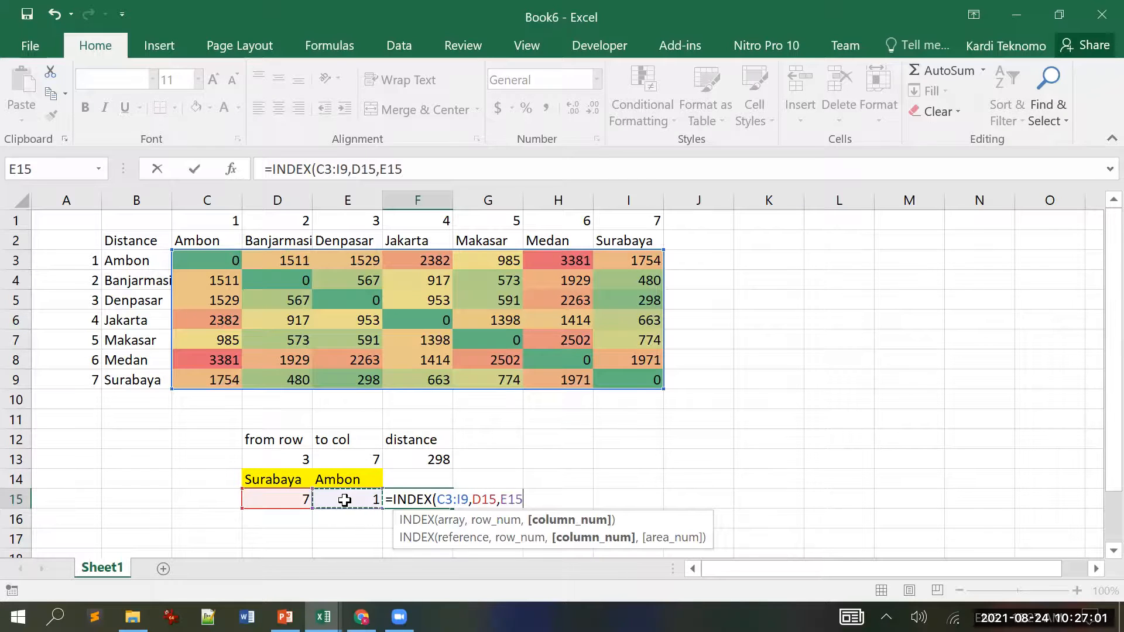
key(Return)
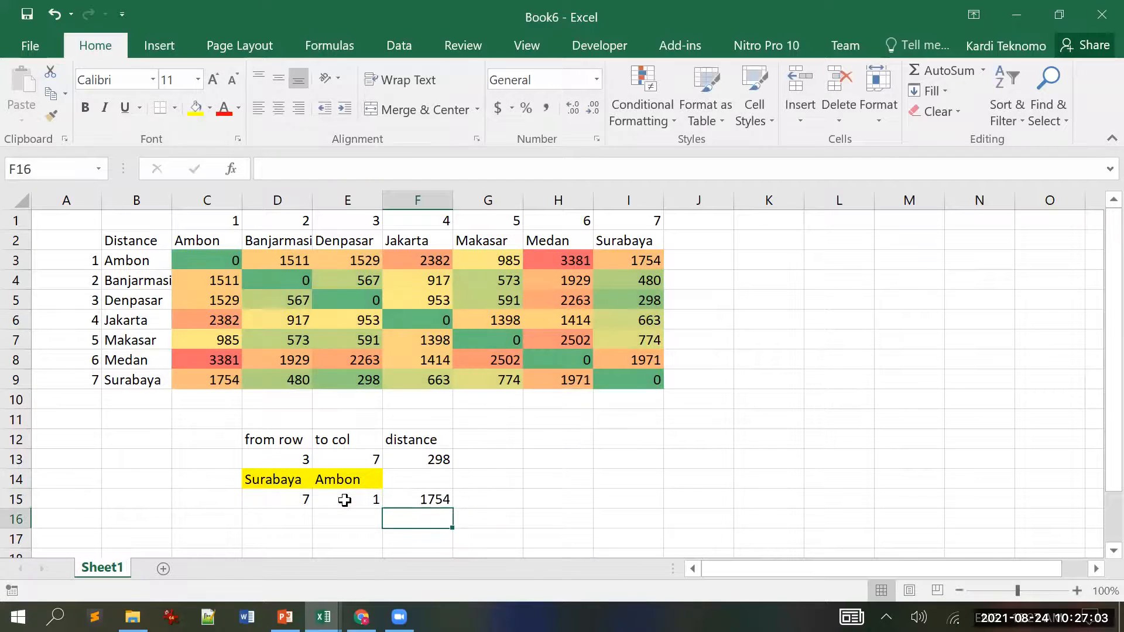
Step: Move the INDEX formula from F15 to F14 beside the city names and compare its distance with the Surabaya–Ambon cell in the table
key(Up)
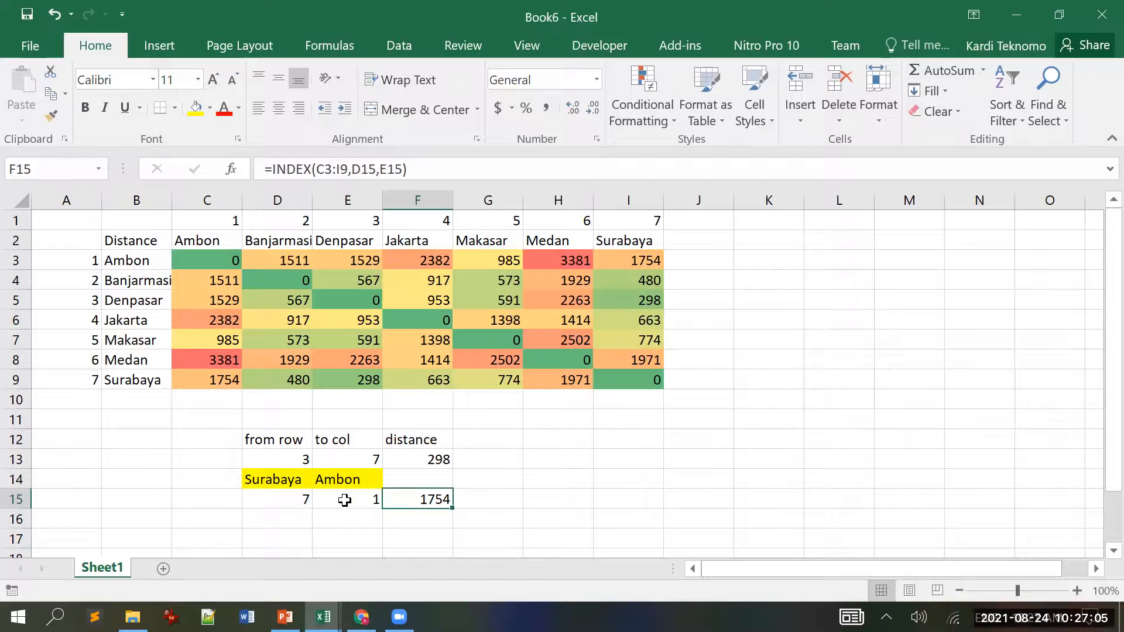
key(ctrl+x)
key(Up)
key(ctrl+v)
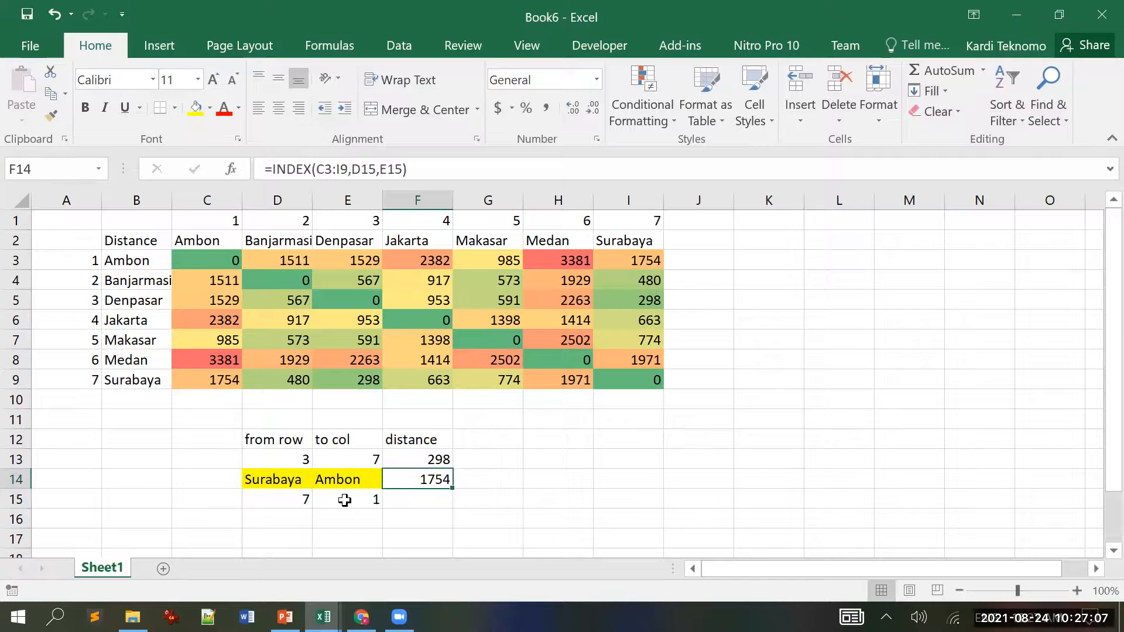
key(Left)
key(Left)
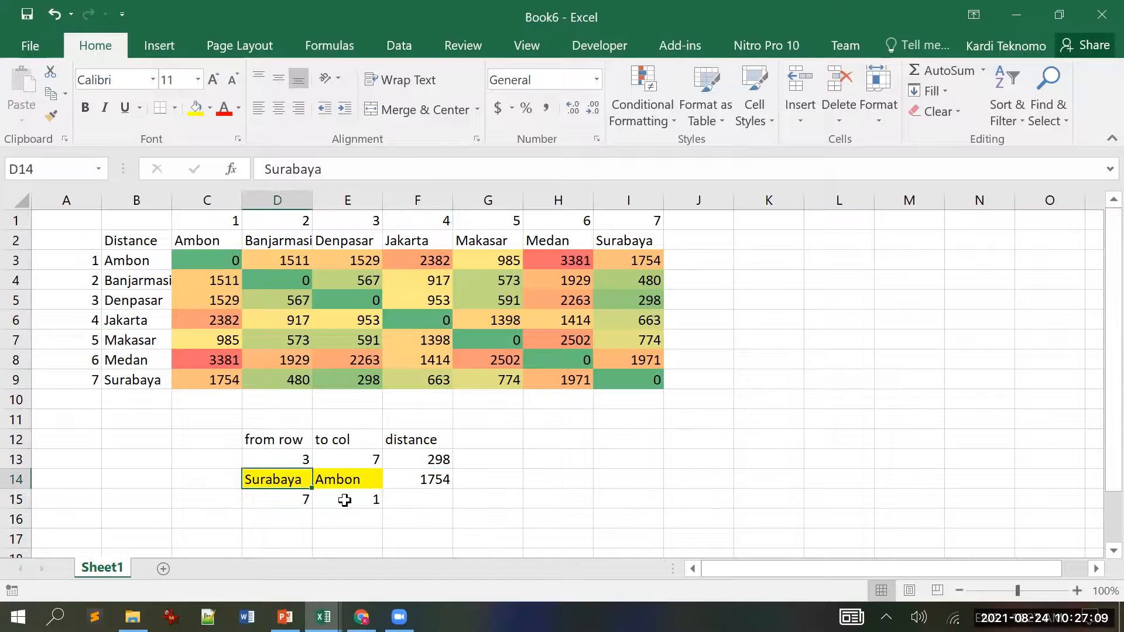
key(Right)
key(Right)
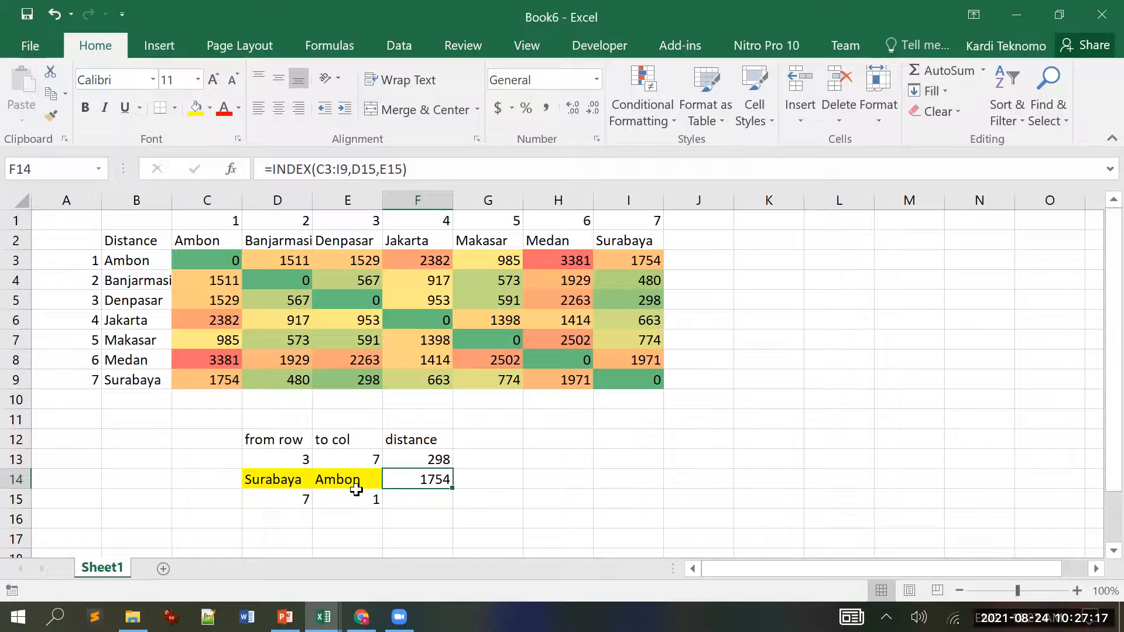
click(156, 261)
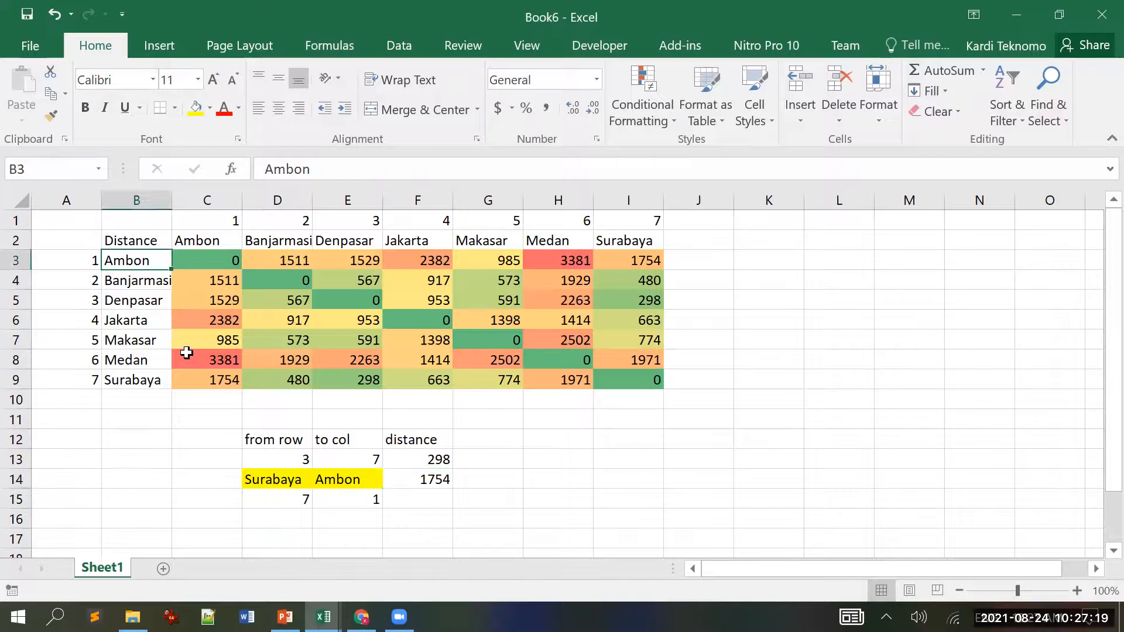
click(200, 381)
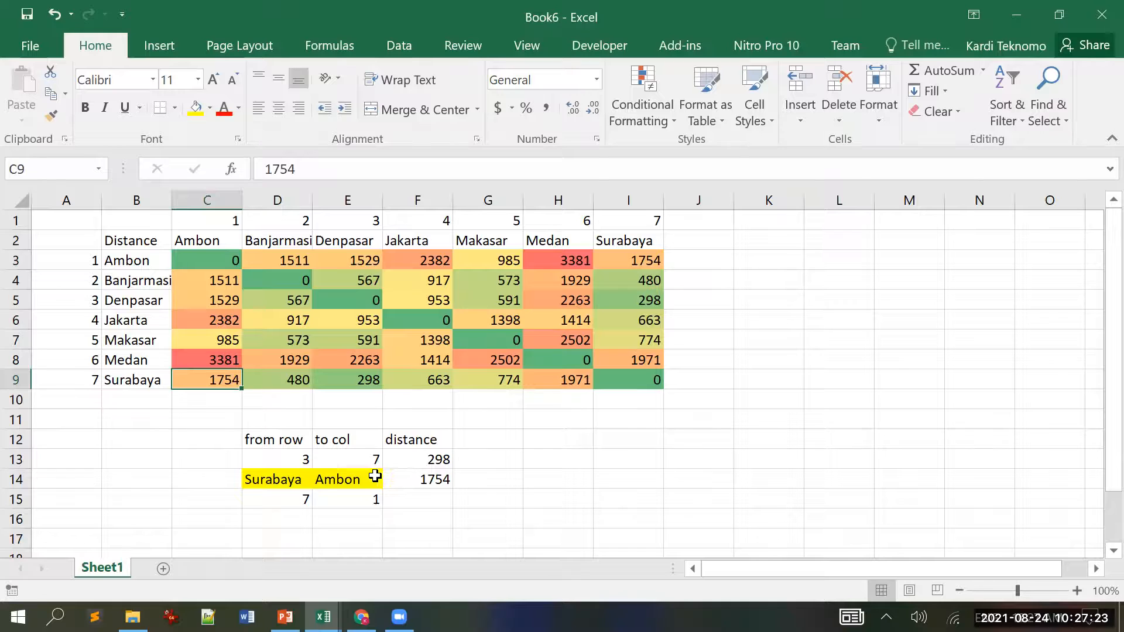
Step: Change the destination city in E14 to Banjarmasin and compare the distance with the Surabaya–Banjarmasin cell in the table
click(335, 477)
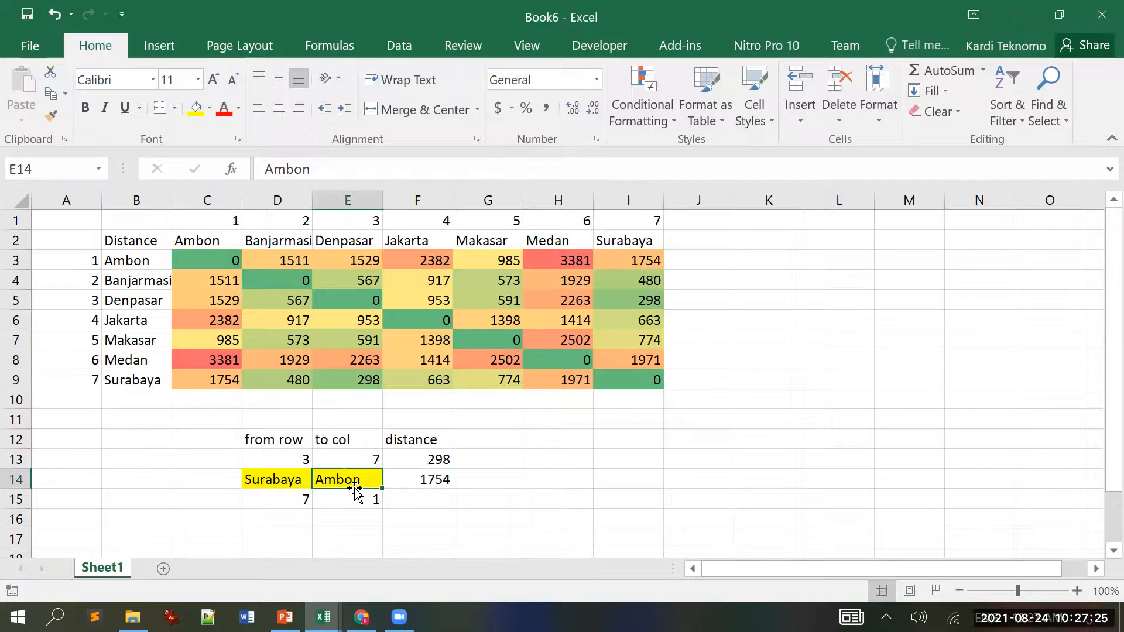
text(Banjarmasin)
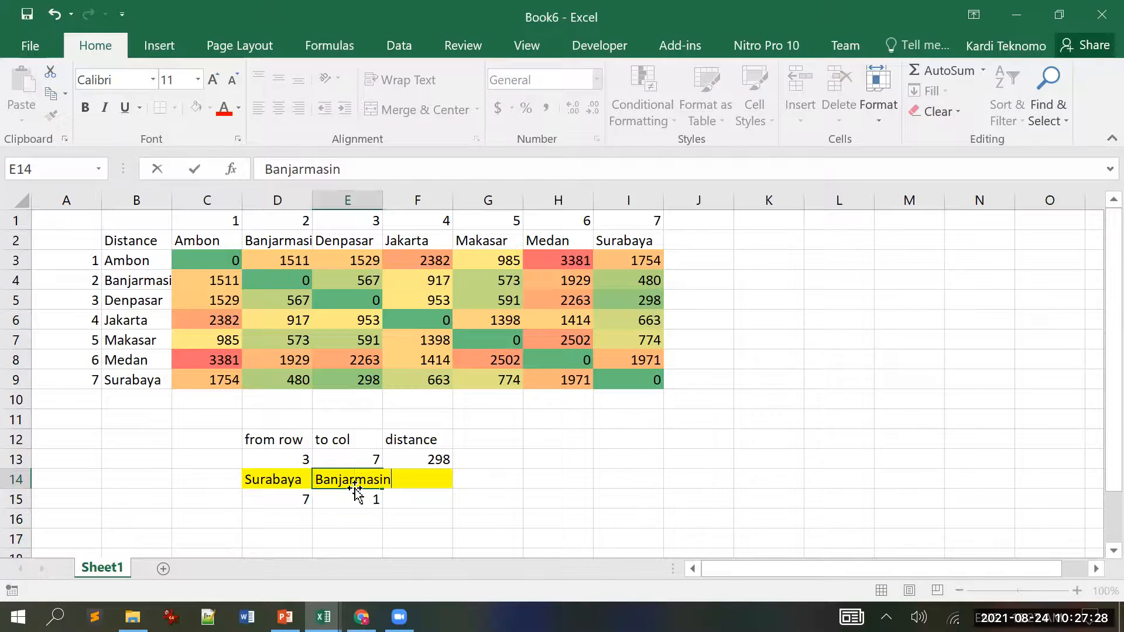
key(Return)
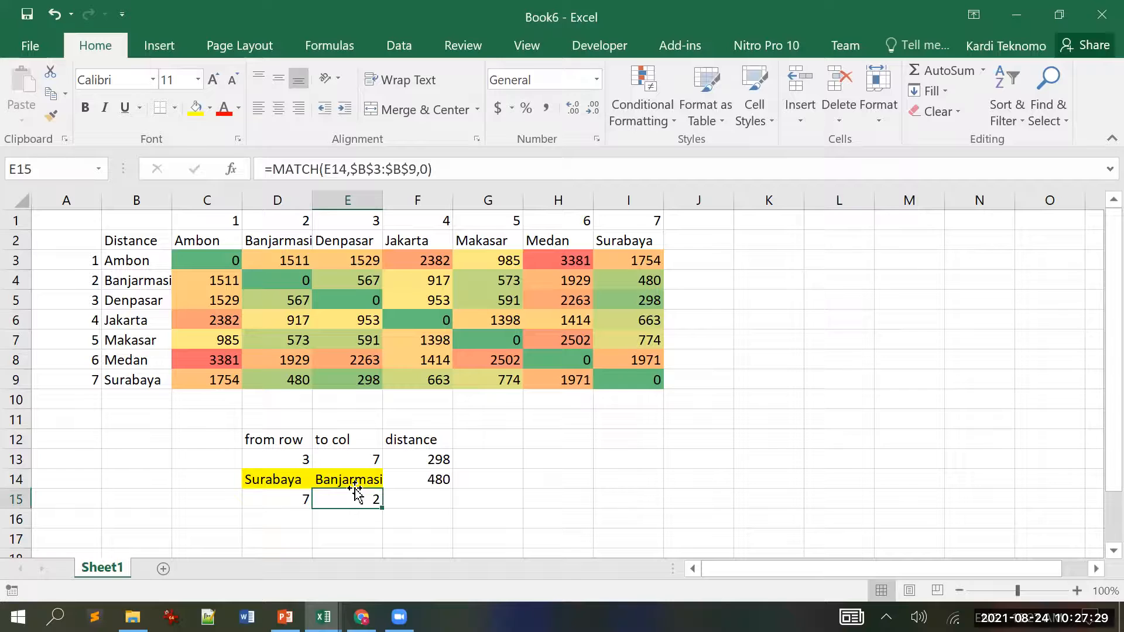
key(Up)
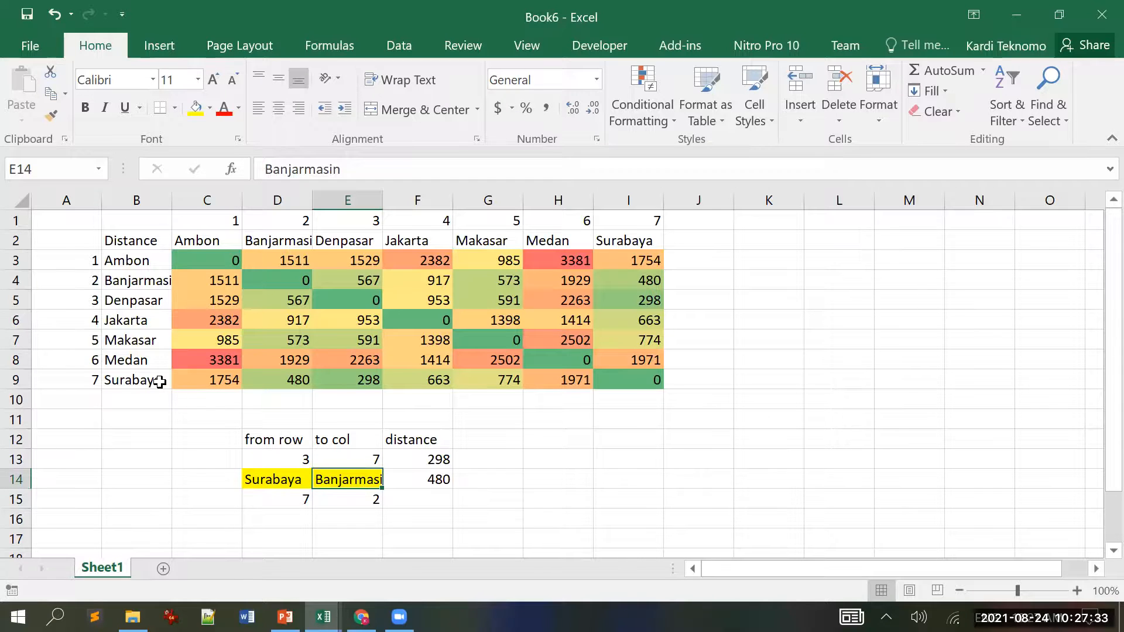
click(280, 382)
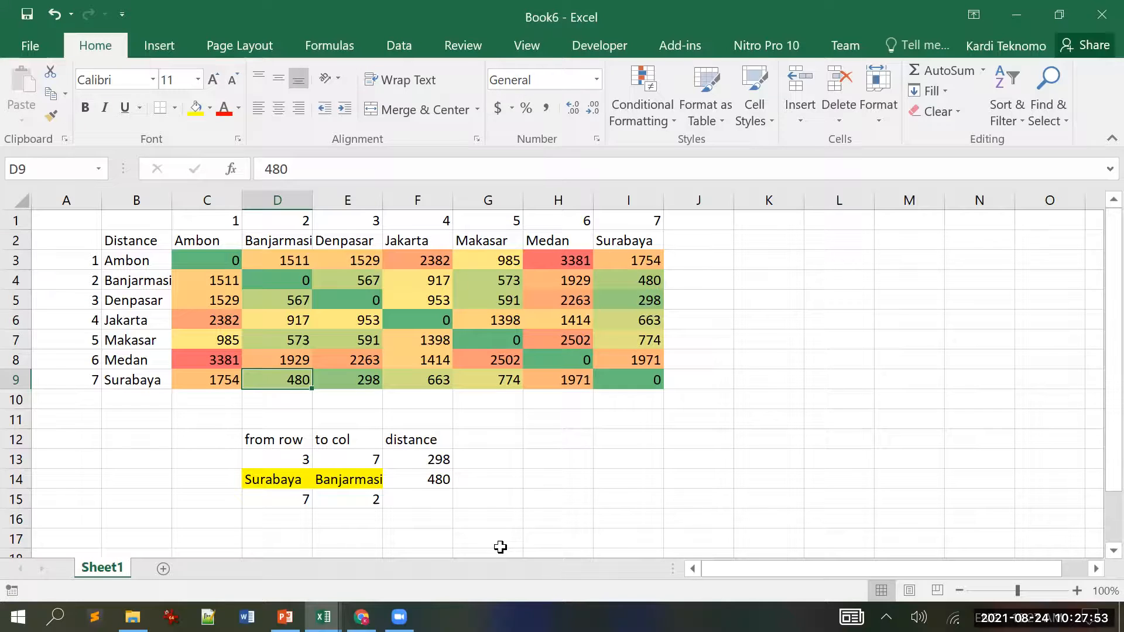
Step: Review the MATCH formulas in D15:E15 and the INDEX formula in F14 that uses their positions
click(271, 496)
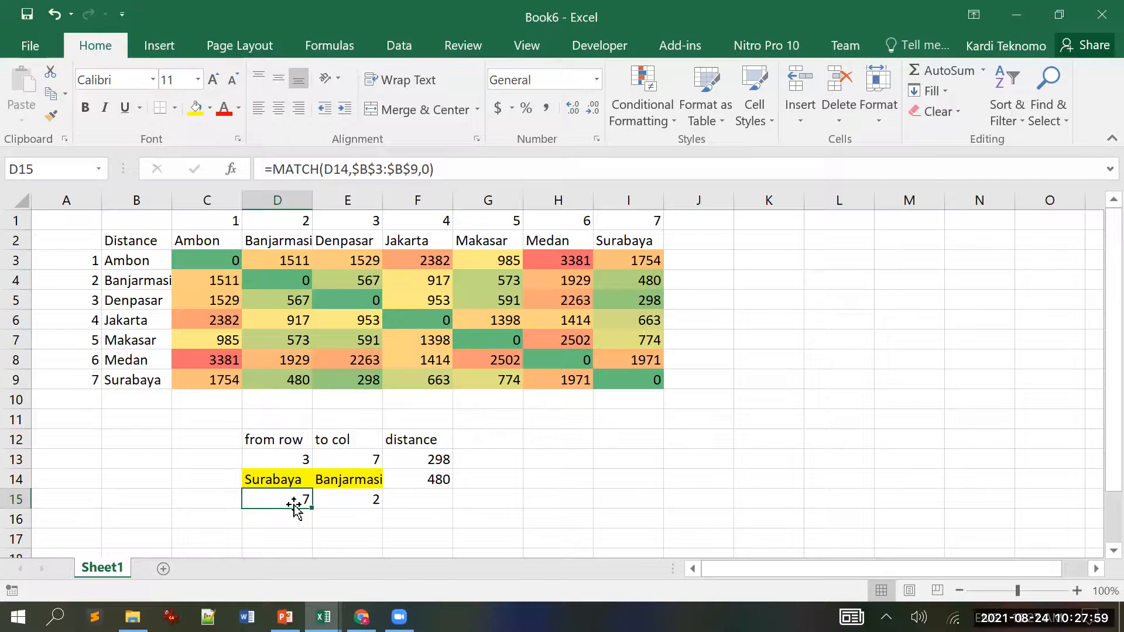
shift+click(373, 504)
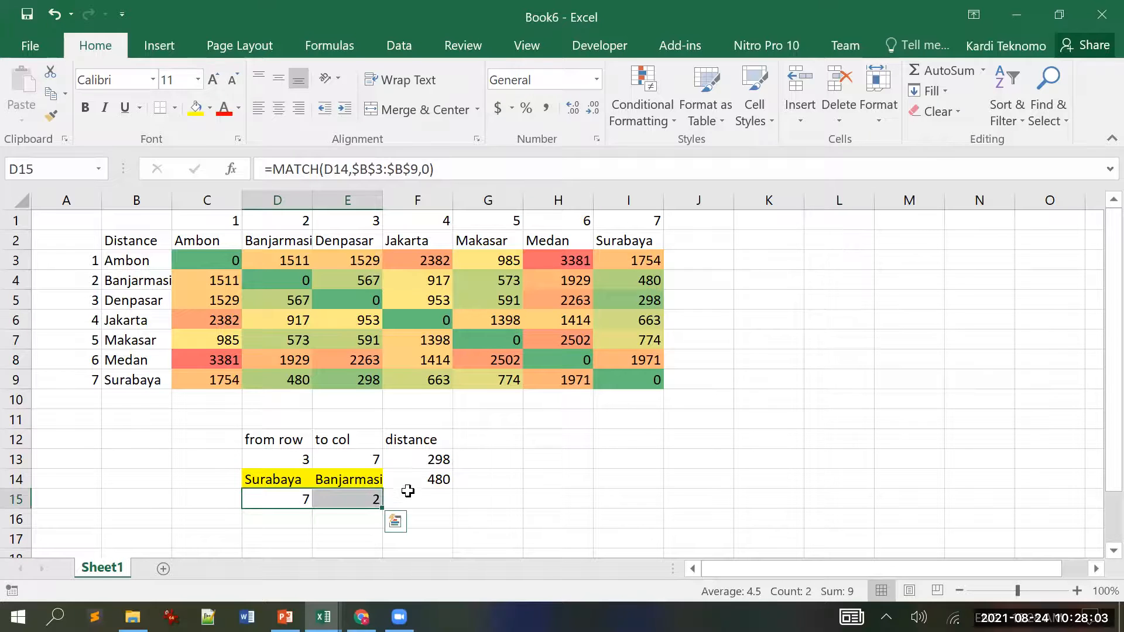
click(427, 479)
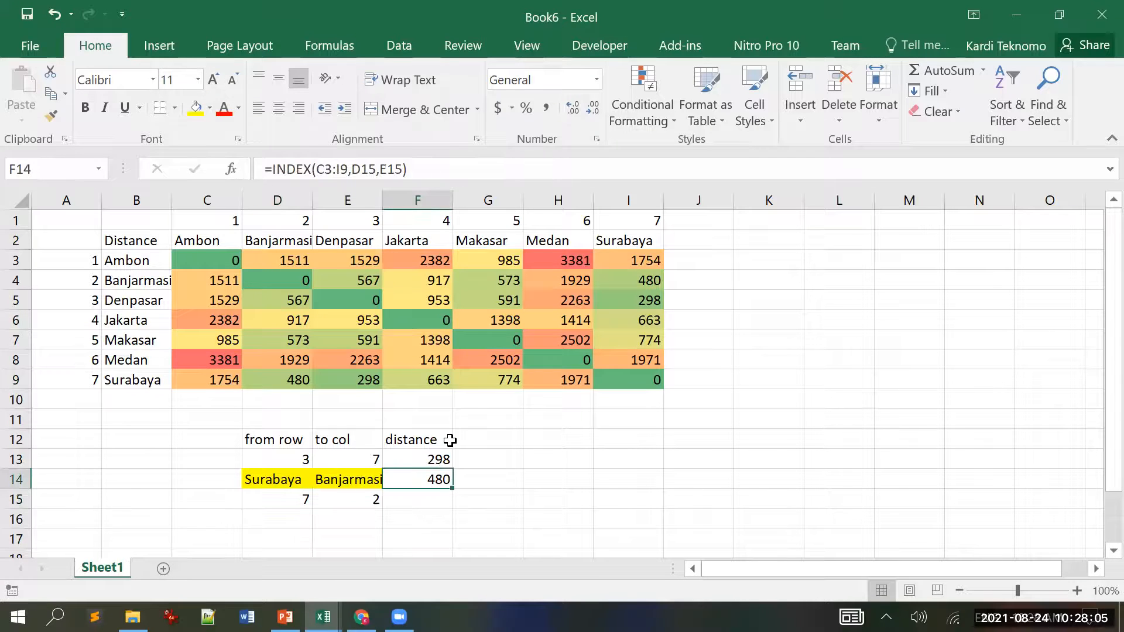
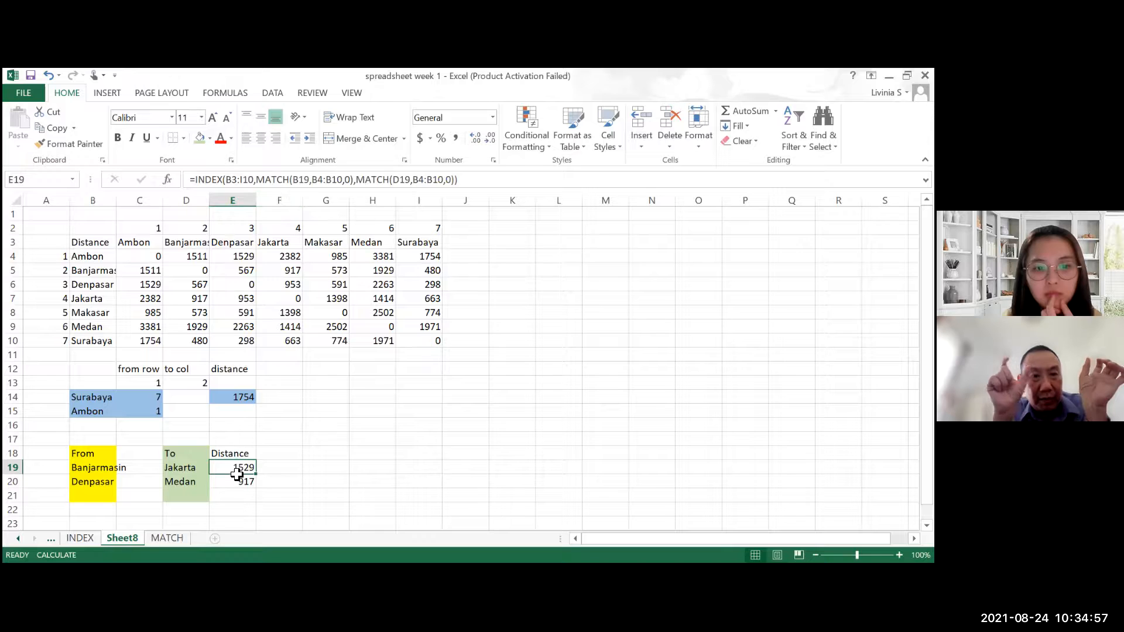
Step: In Sheet8's E19 formula, change the lookup range of both MATCH functions to B3:B10
click(276, 182)
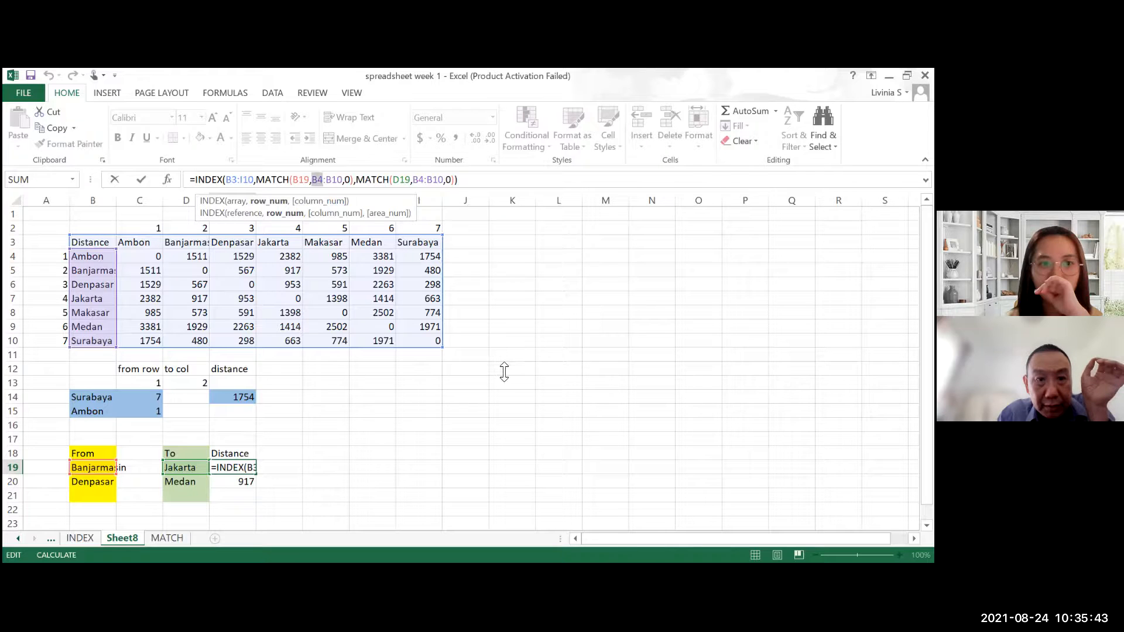
double_click(327, 180)
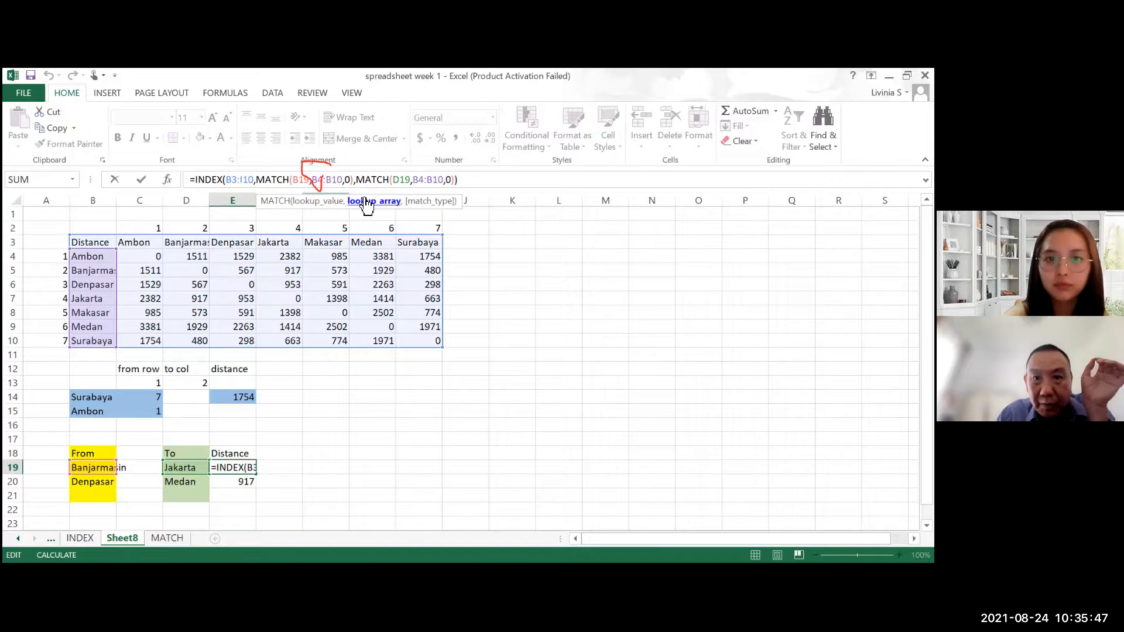
text(B3:B10)
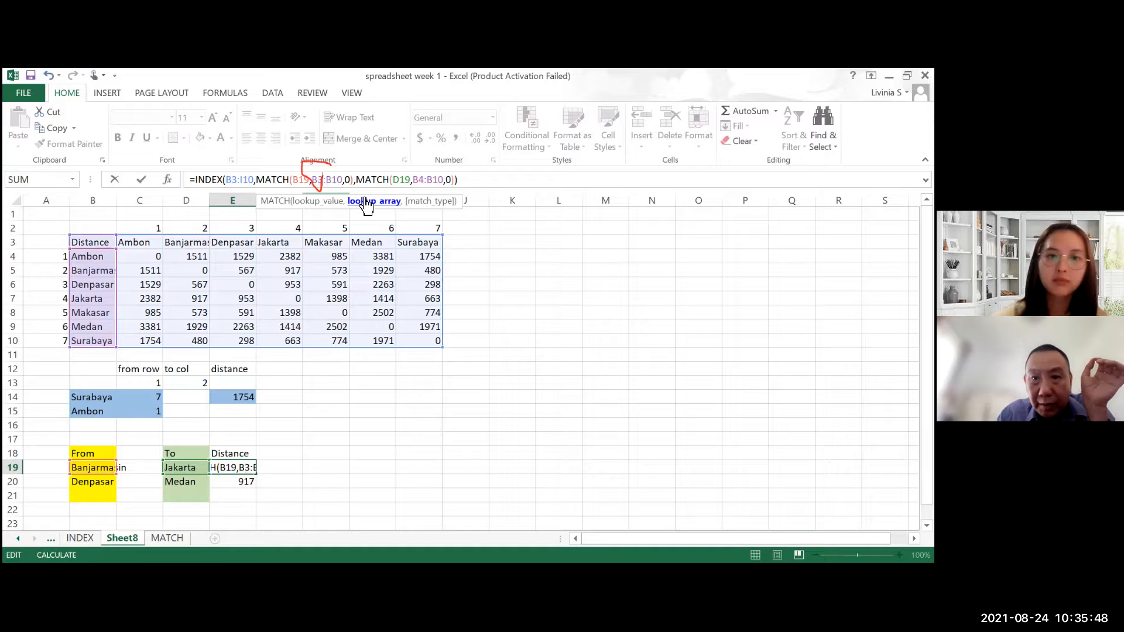
click(423, 180)
key(BackSpace)
text(3)
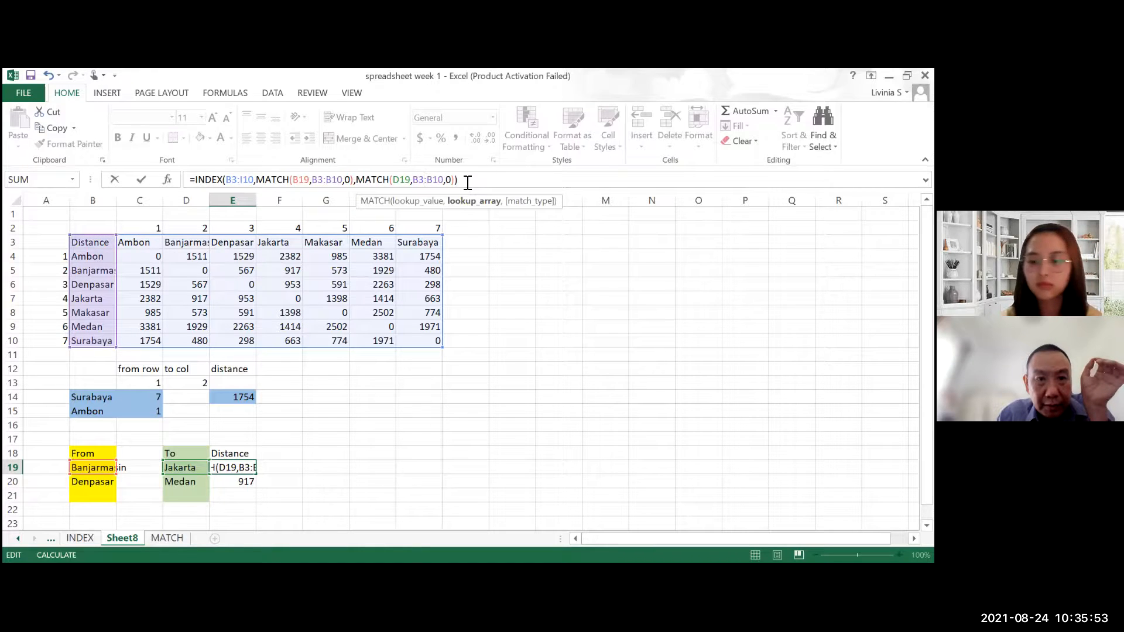
key(Return)
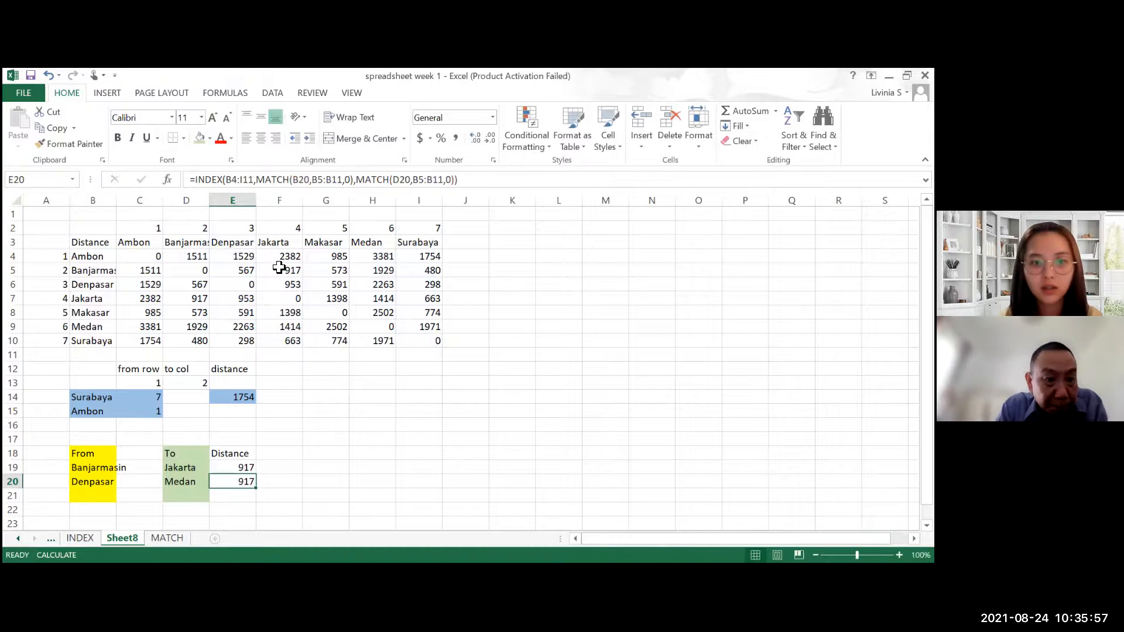
Step: Fill the distance formula from E19 down to E20 for the Denpasar–Medan pair and inspect the copied references
scroll(246, 322, down, 2)
scroll(246, 322, down, 1)
click(245, 327)
key(ctrl+c)
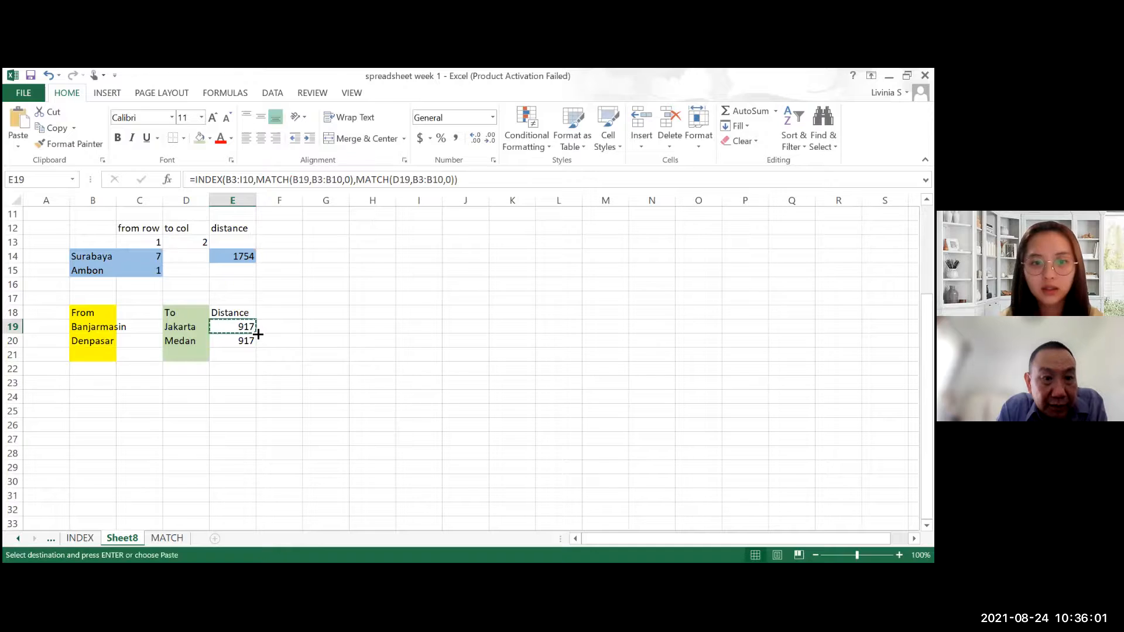
drag(253, 343, 253, 343)
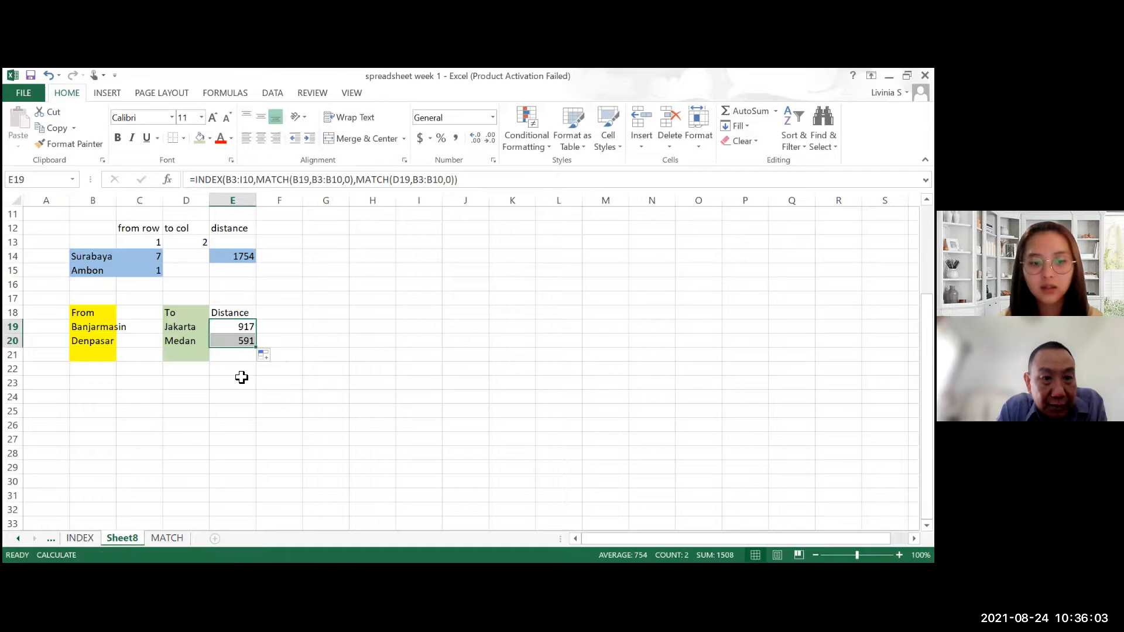
scroll(351, 311, up, 3)
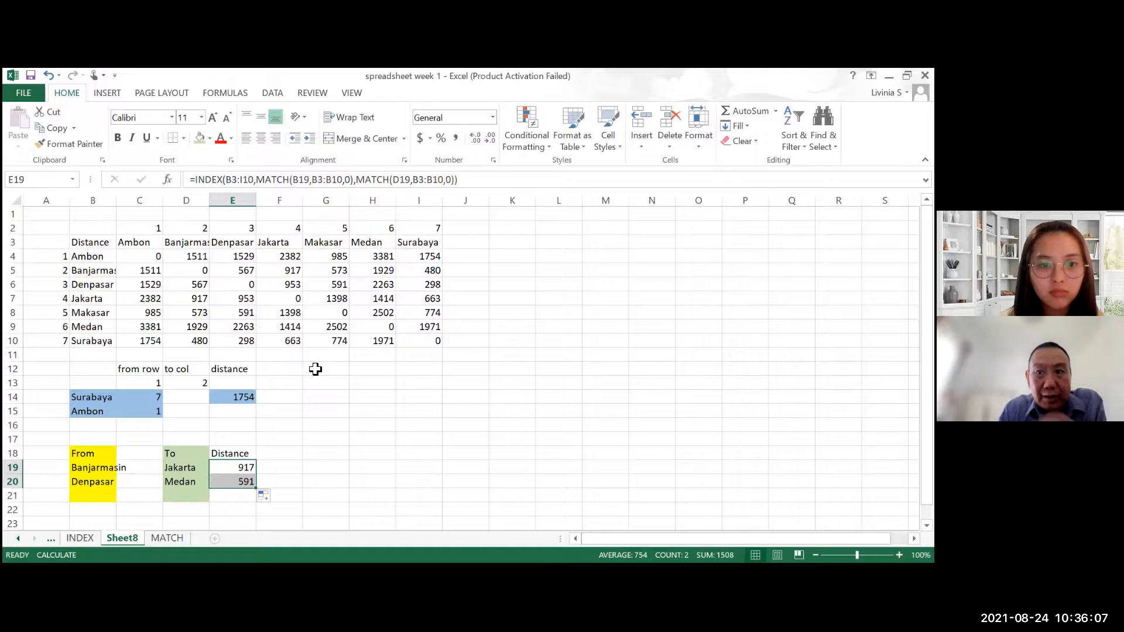
scroll(316, 366, down, 3)
click(241, 341)
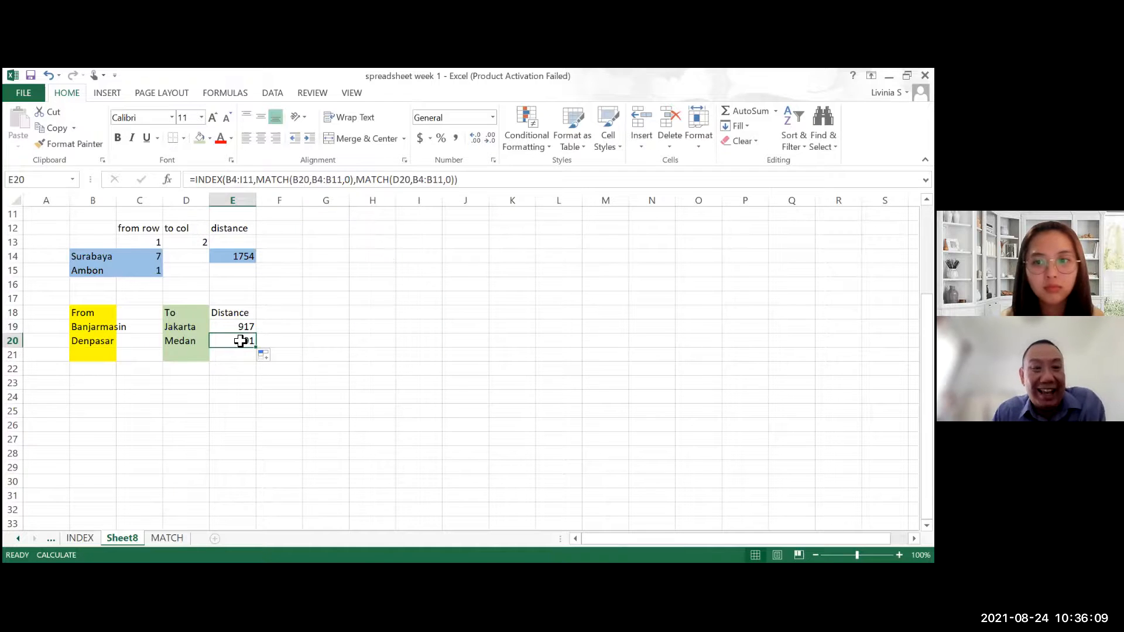
Step: Make the first MATCH function's lookup range in the E19 formula absolute as $B$3:$B$10
click(246, 326)
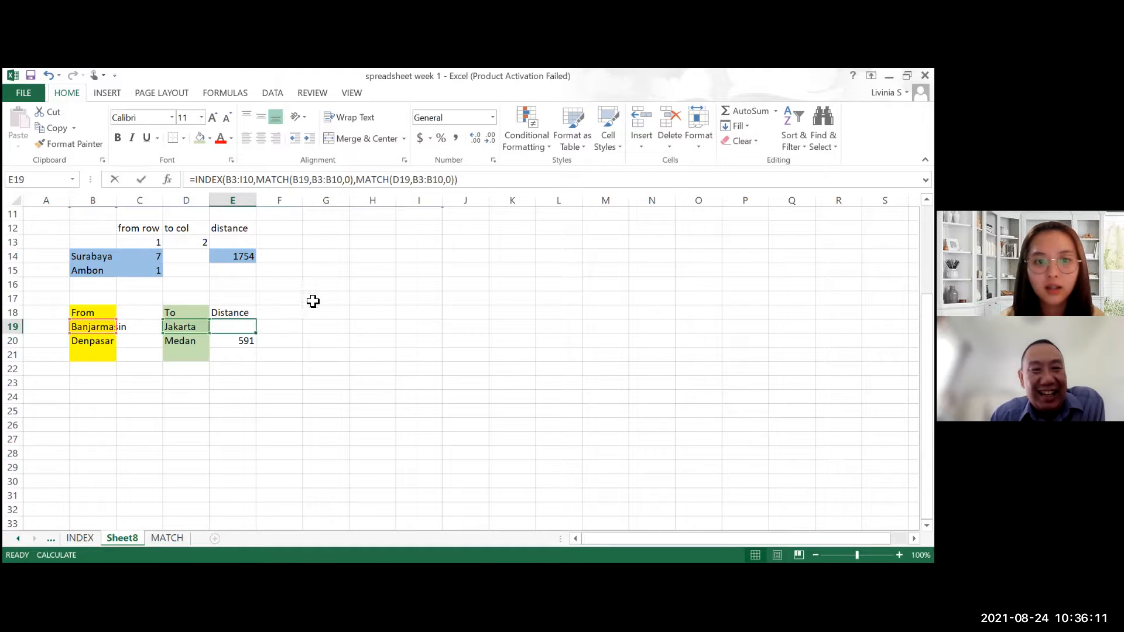
key(F2)
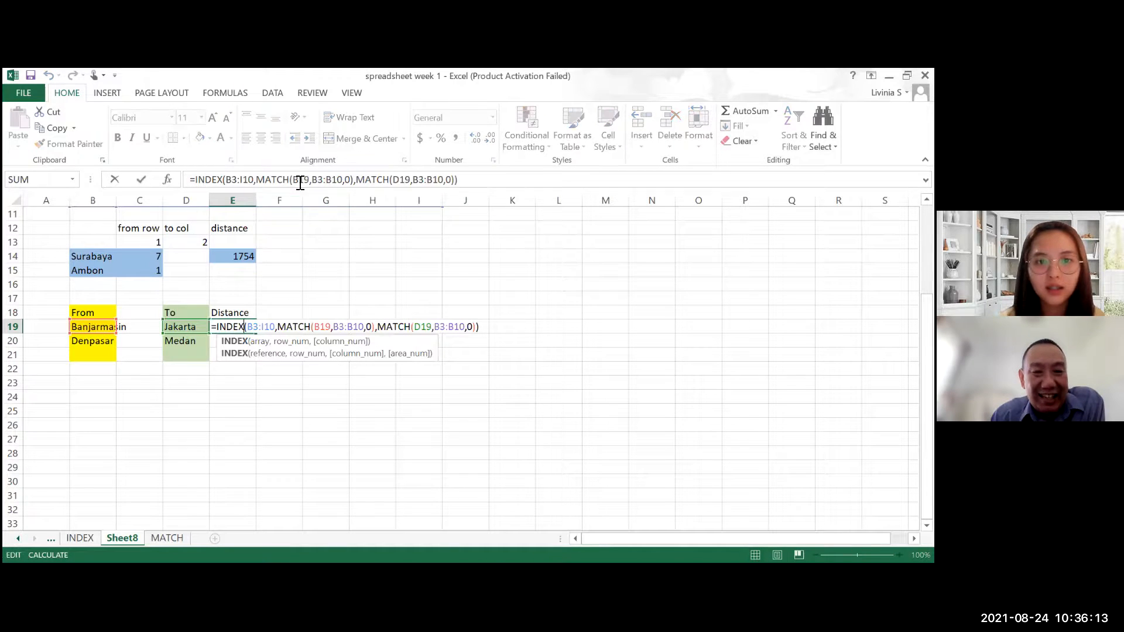
click(344, 184)
text($)
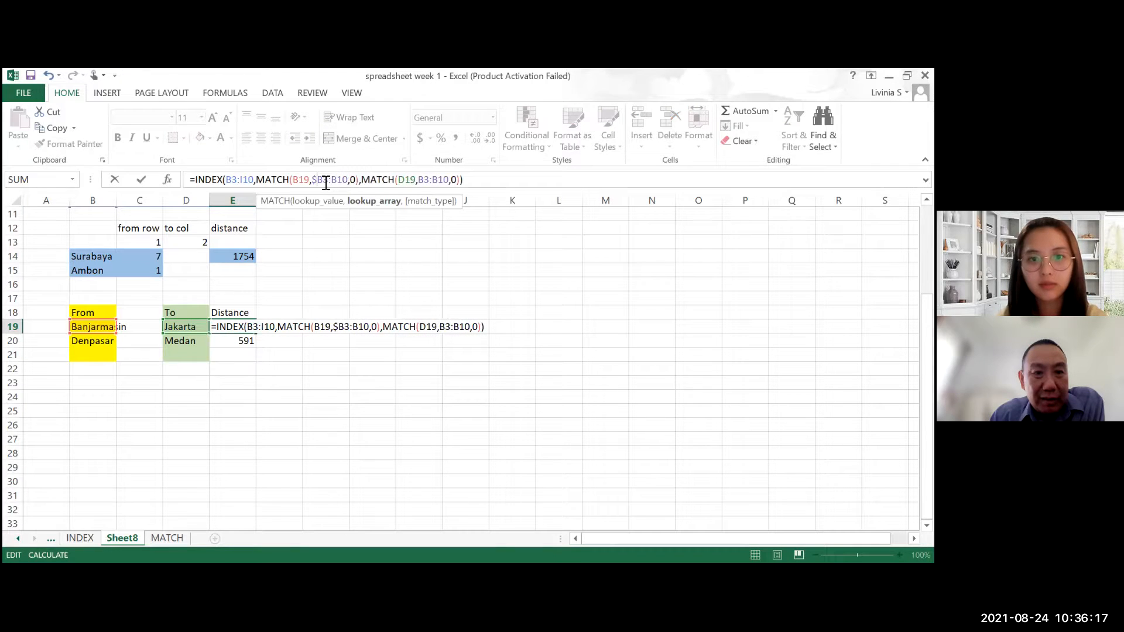
click(325, 184)
text($)
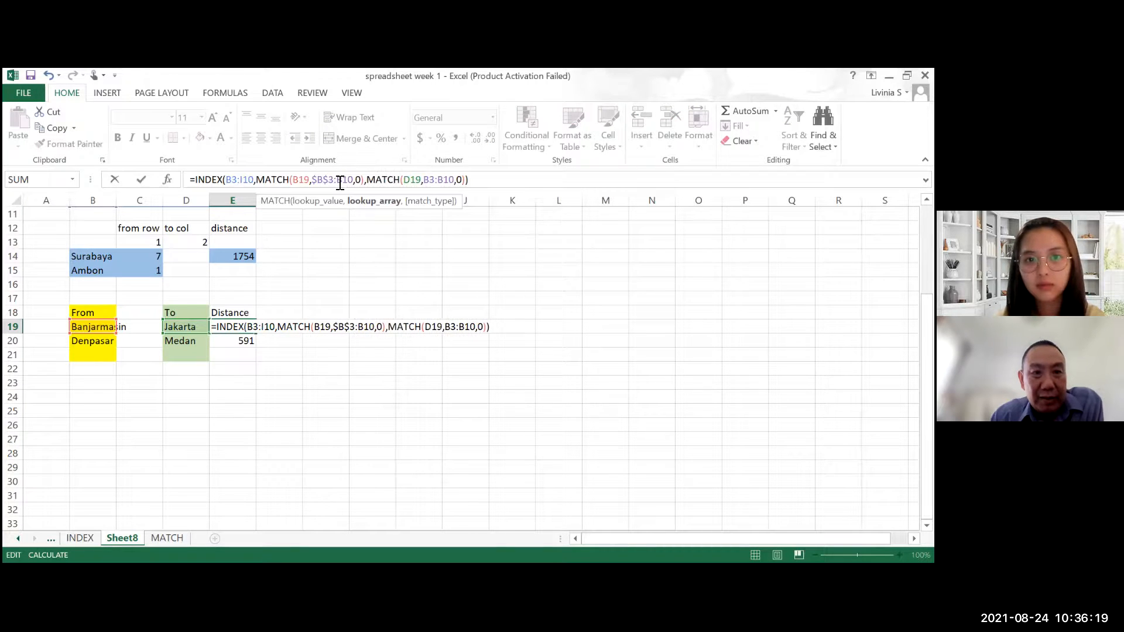
click(344, 184)
text($)
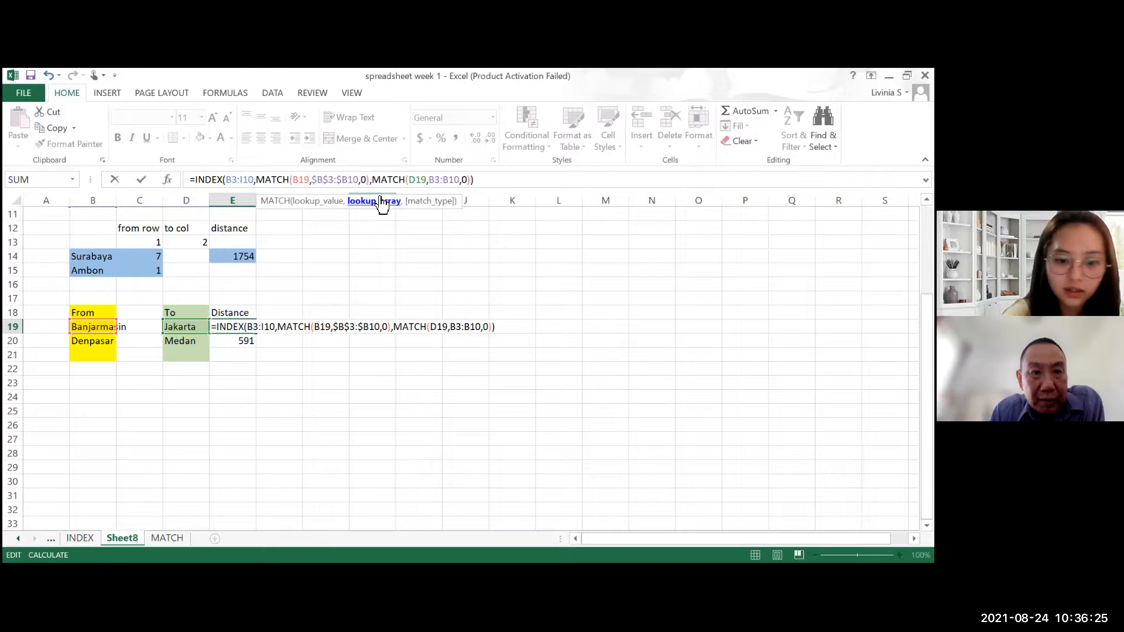
key(F4)
key(F4)
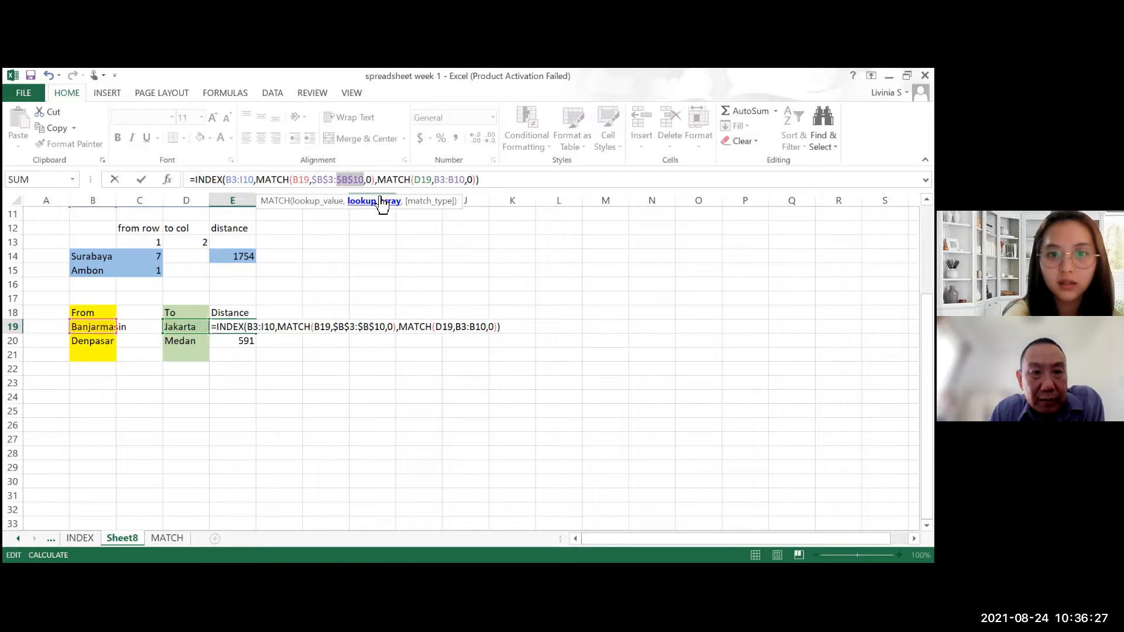
Step: Make the second MATCH function's lookup range in E19 absolute as $B$3:$B$10 and enter the formula
click(436, 185)
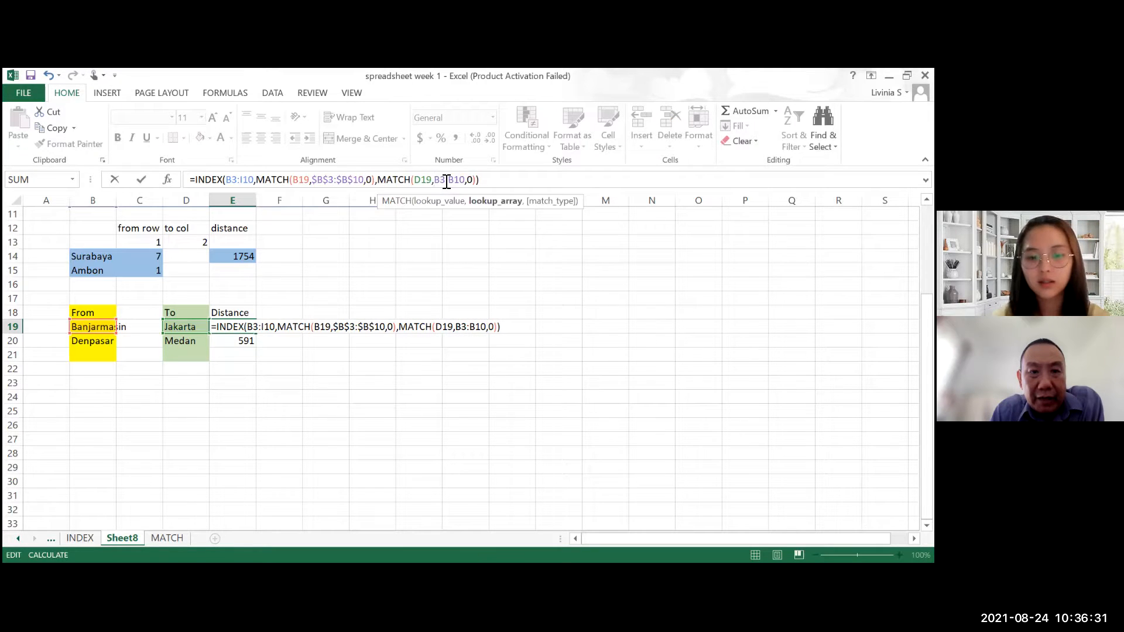
key(F4)
click(468, 182)
key(F4)
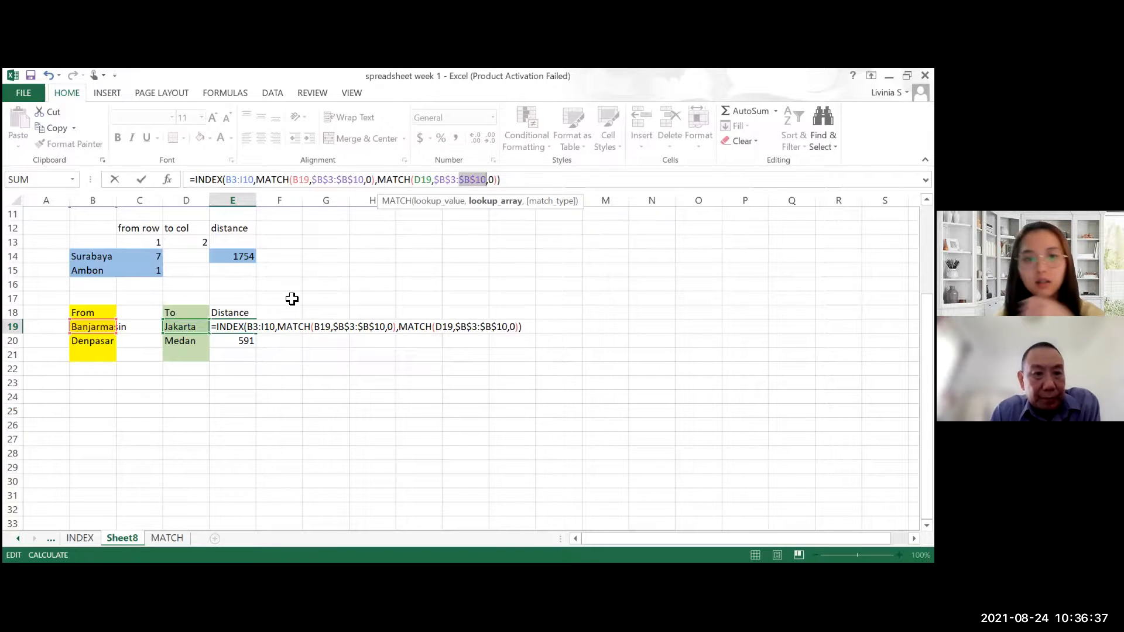
key(Return)
Step: Check the Banjarmasin–Jakarta distance against the table and compare the formulas in E19 and E20
scroll(327, 318, up, 3)
scroll(294, 269, up, 1)
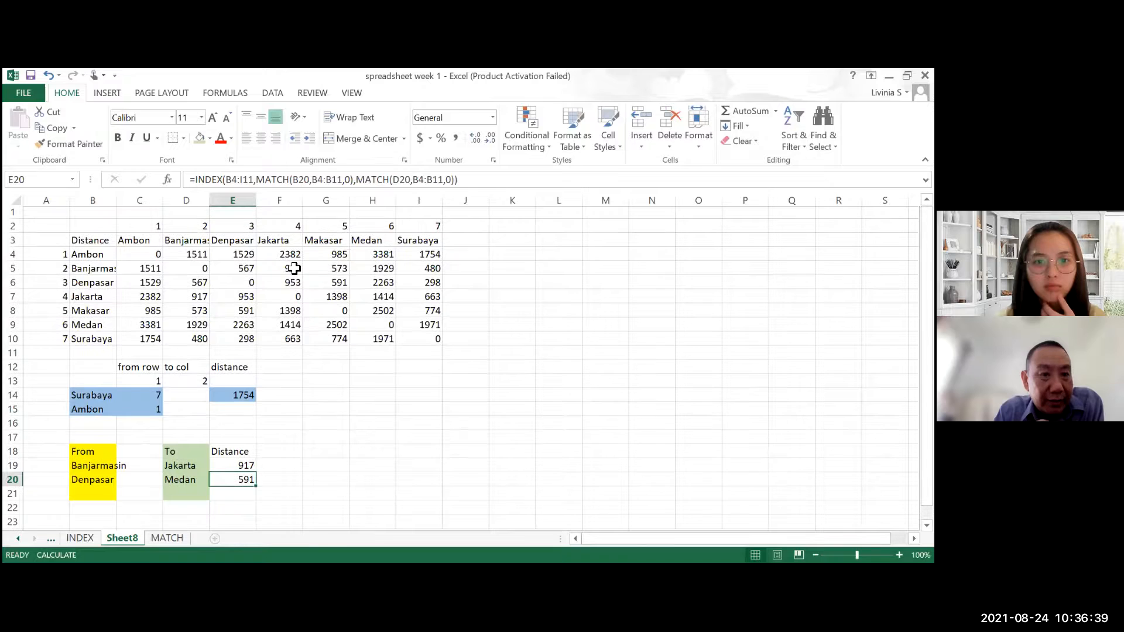
click(295, 268)
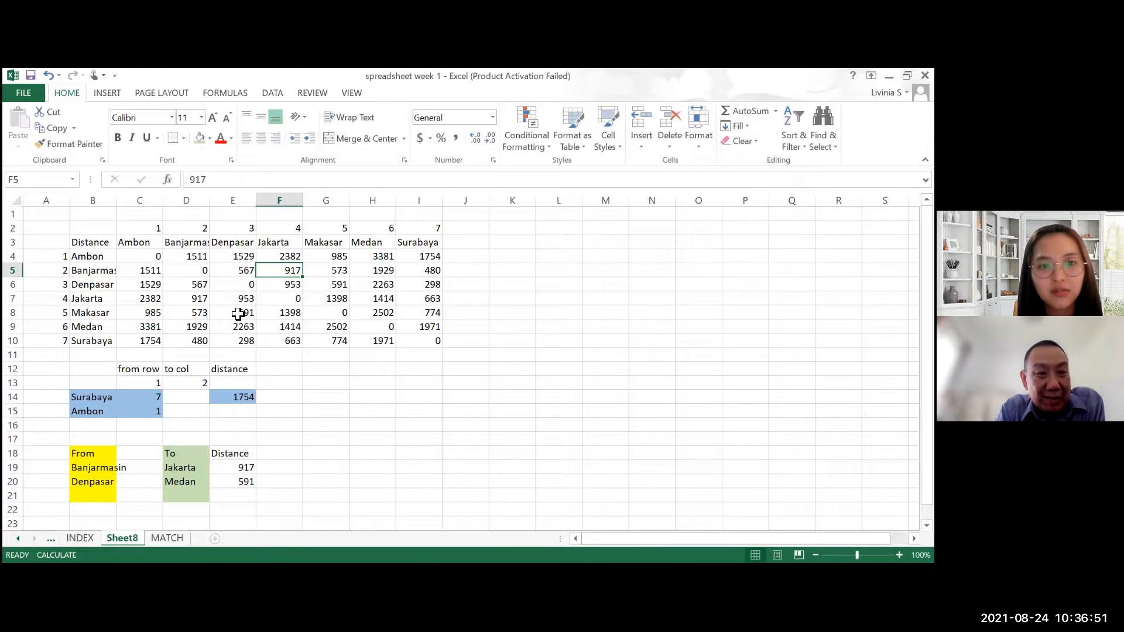
click(233, 481)
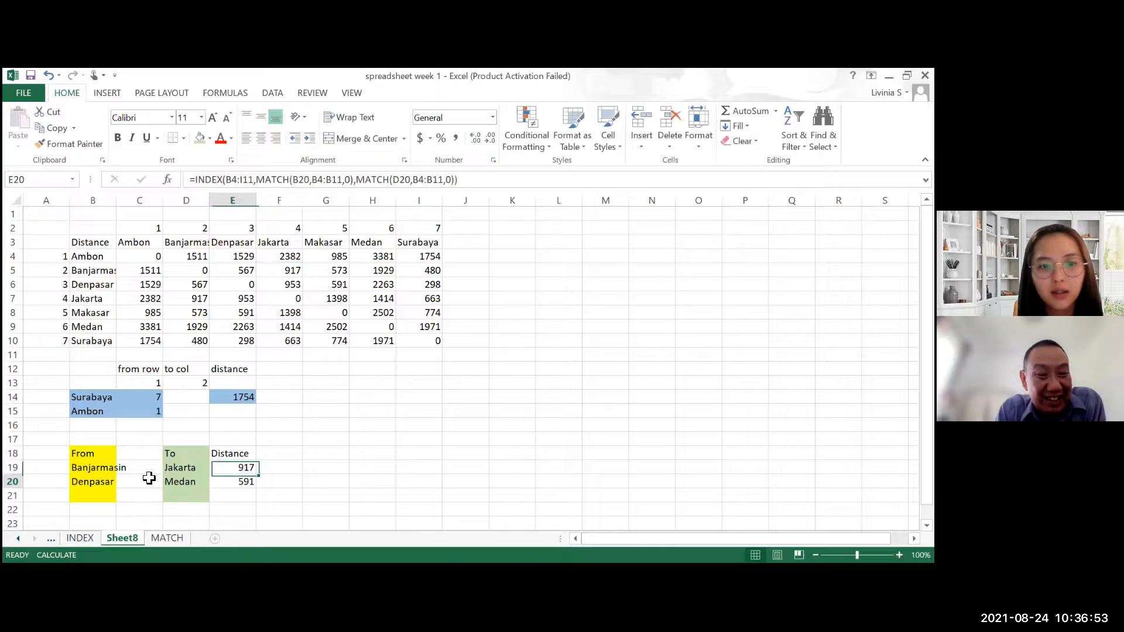
drag(102, 482, 234, 485)
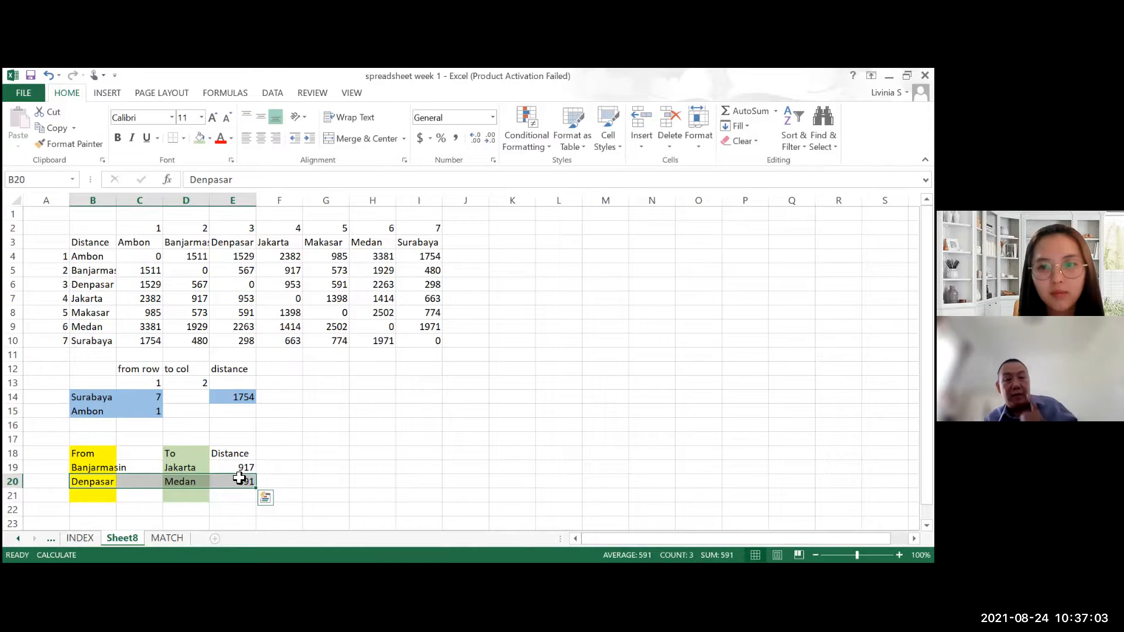
click(239, 479)
click(242, 467)
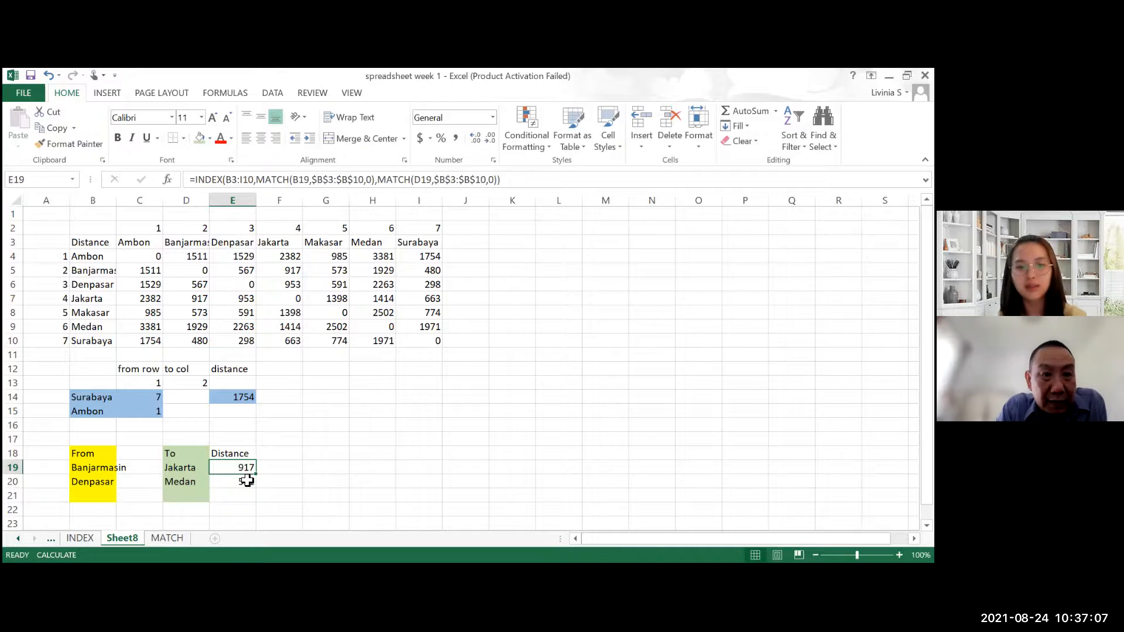
click(244, 479)
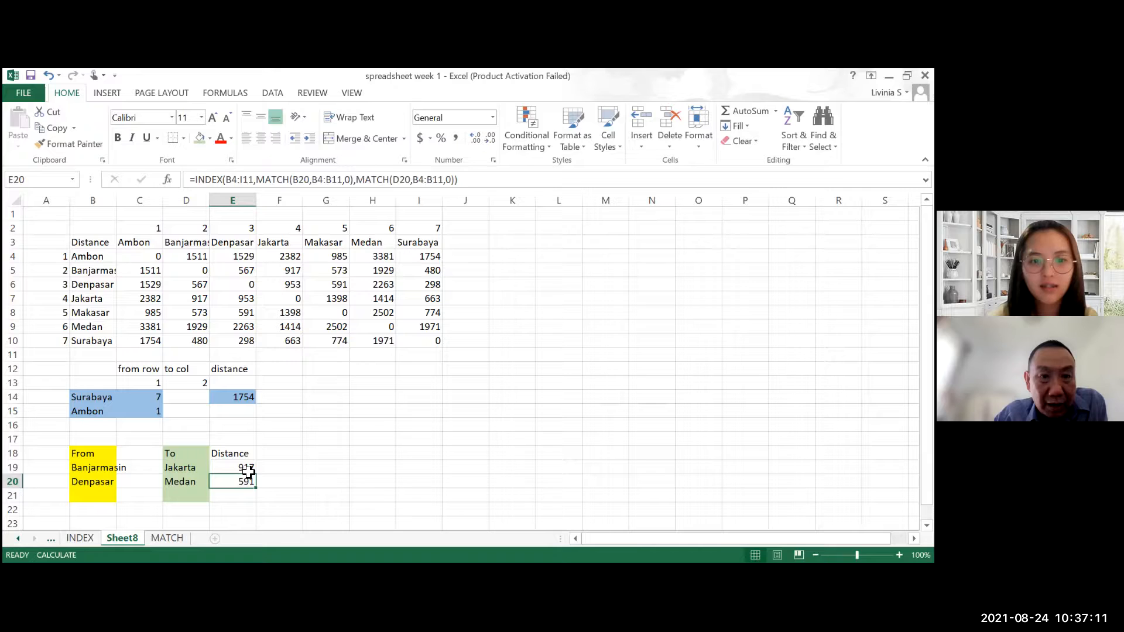
Step: Make the INDEX function's array in the E19 formula absolute as $B$3:$I$10 and enter the formula
click(246, 468)
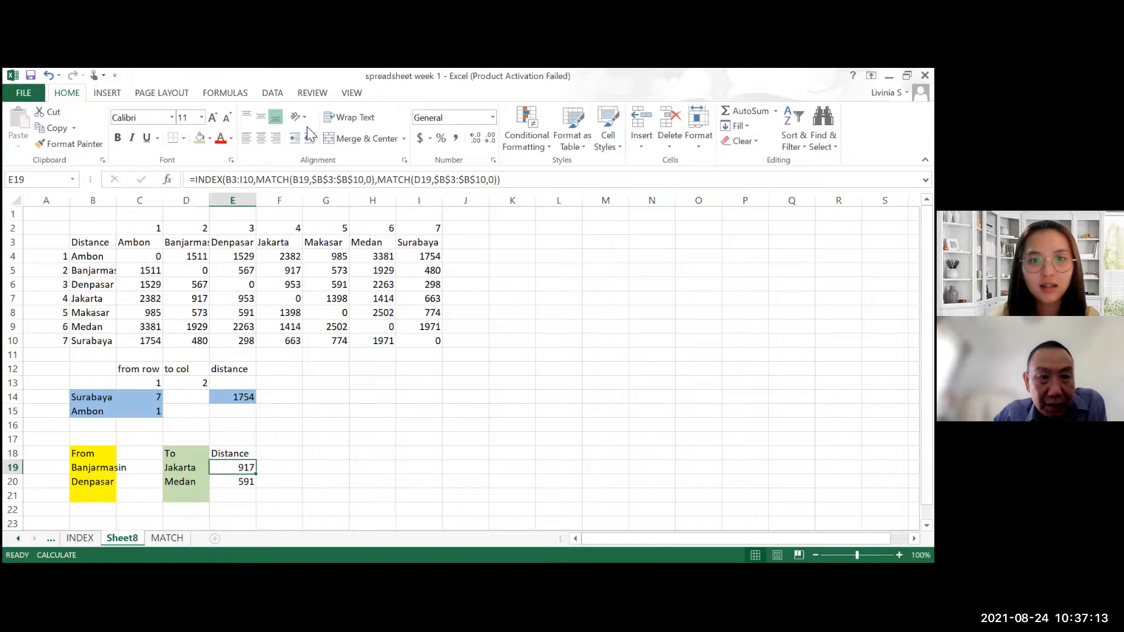
click(322, 179)
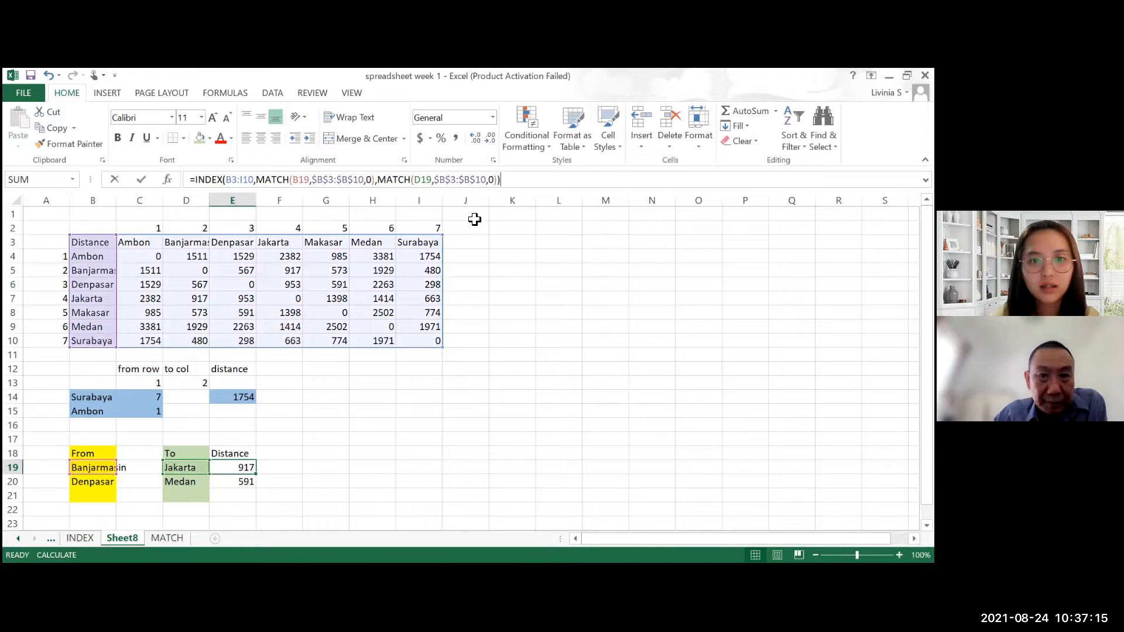
click(293, 179)
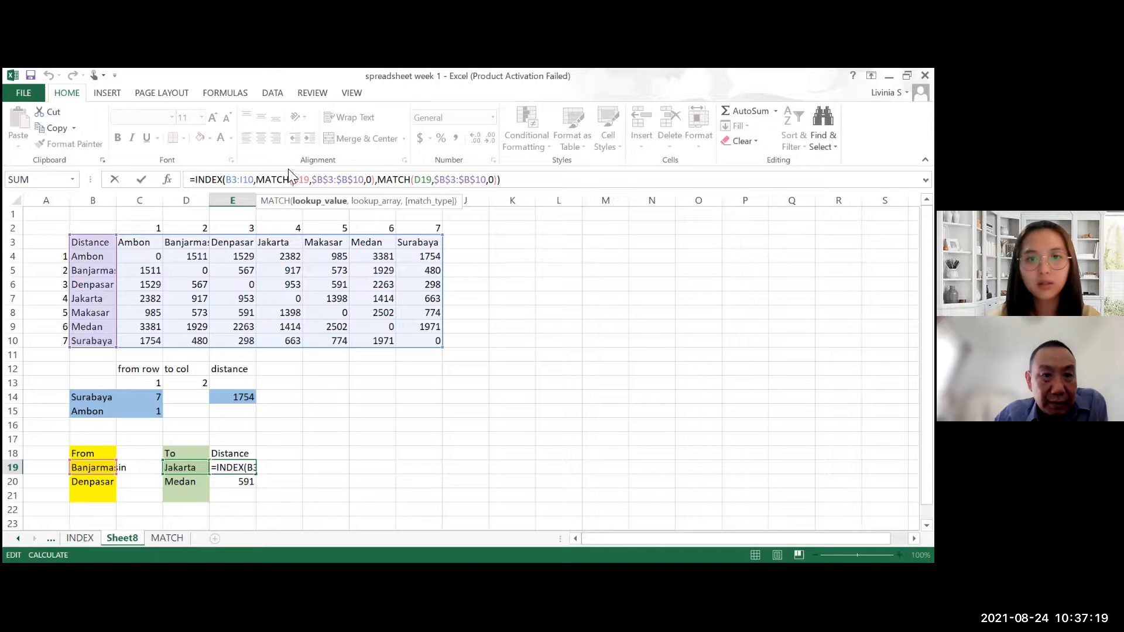
drag(295, 184, 372, 183)
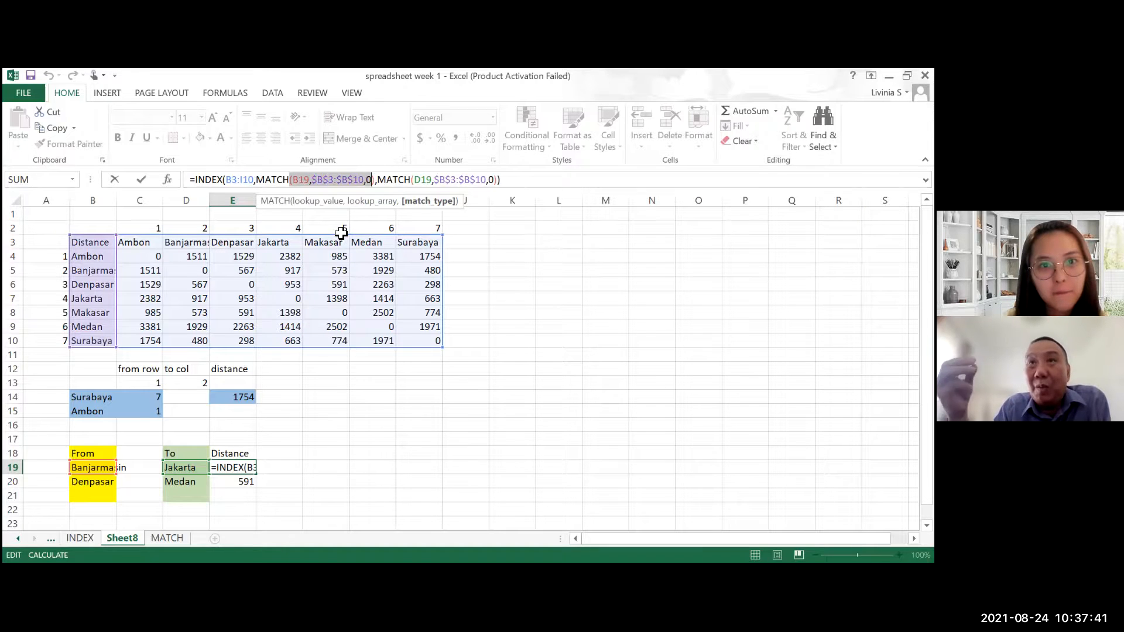
click(259, 182)
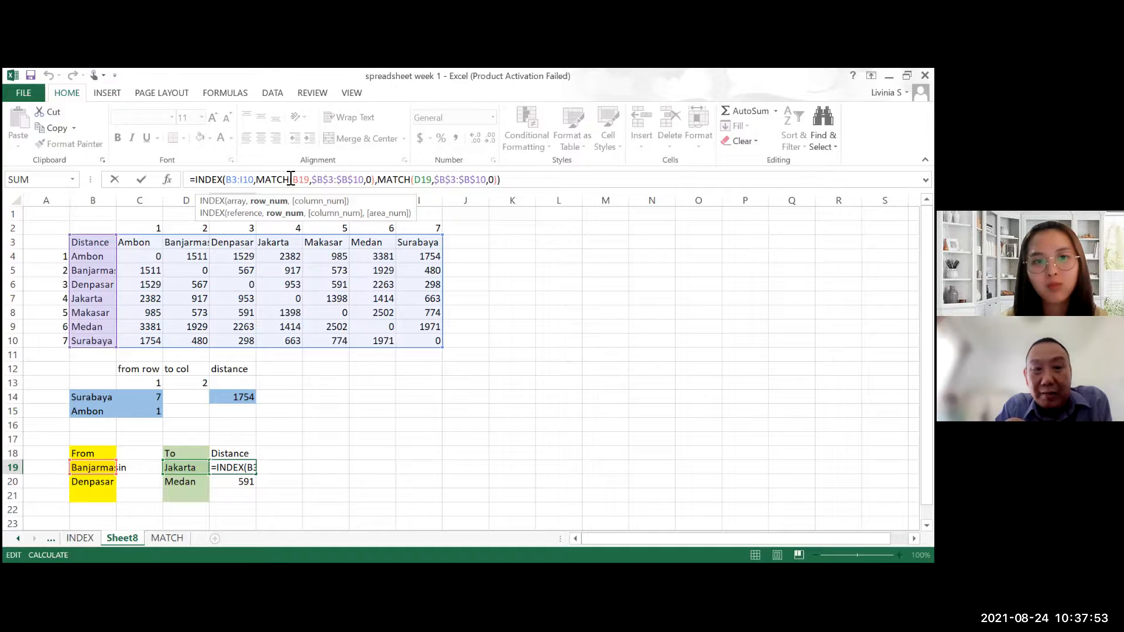
click(230, 180)
key(F4)
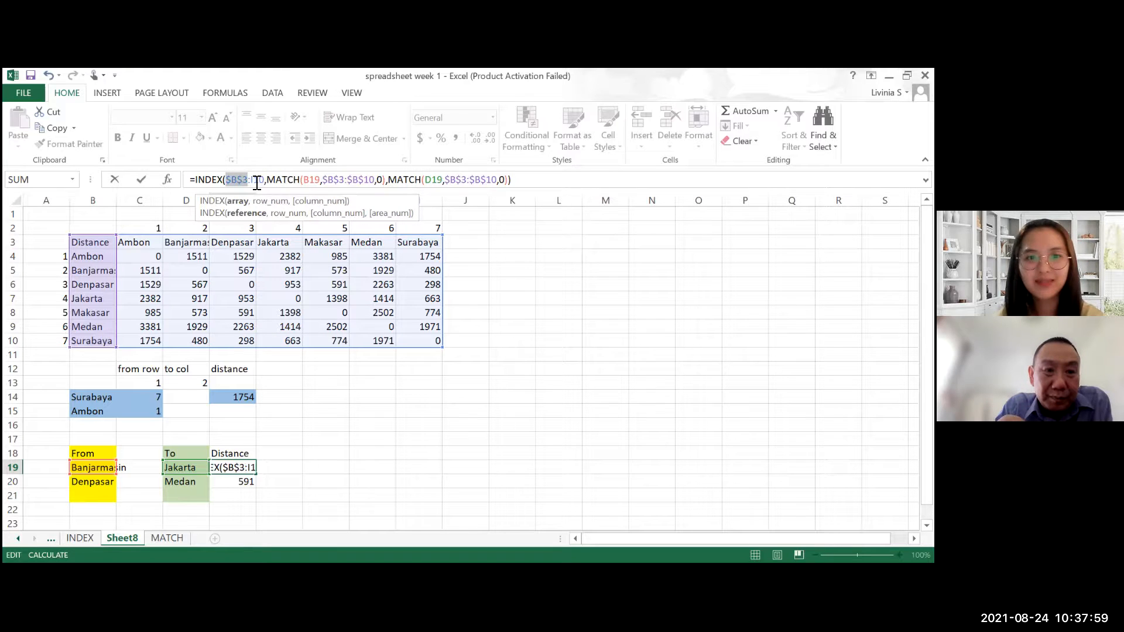
click(256, 180)
key(F4)
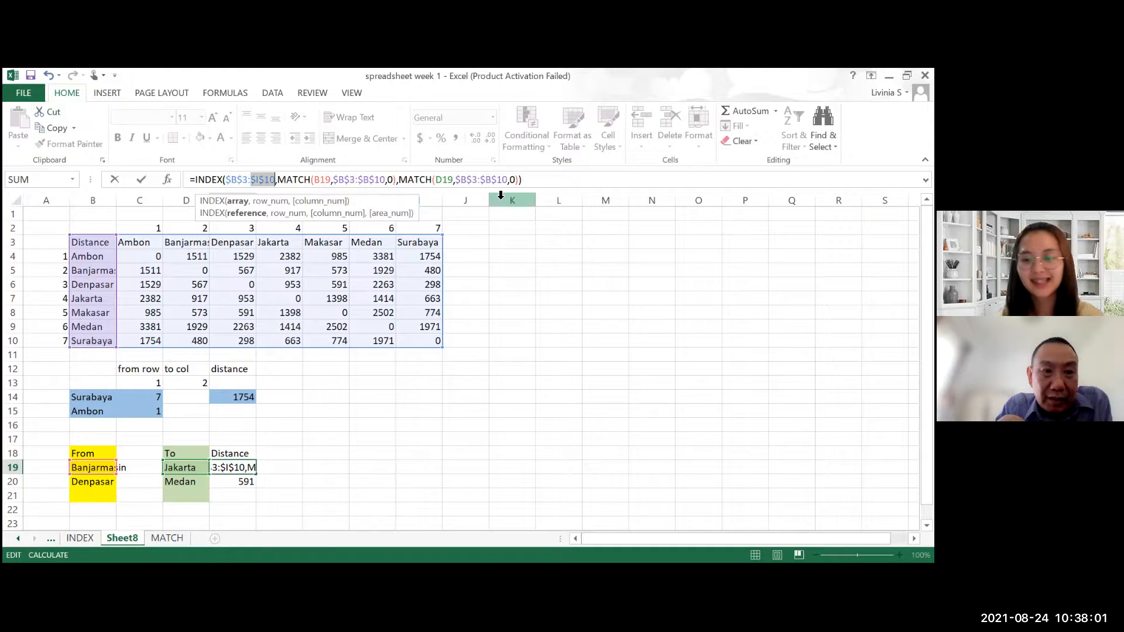
key(Return)
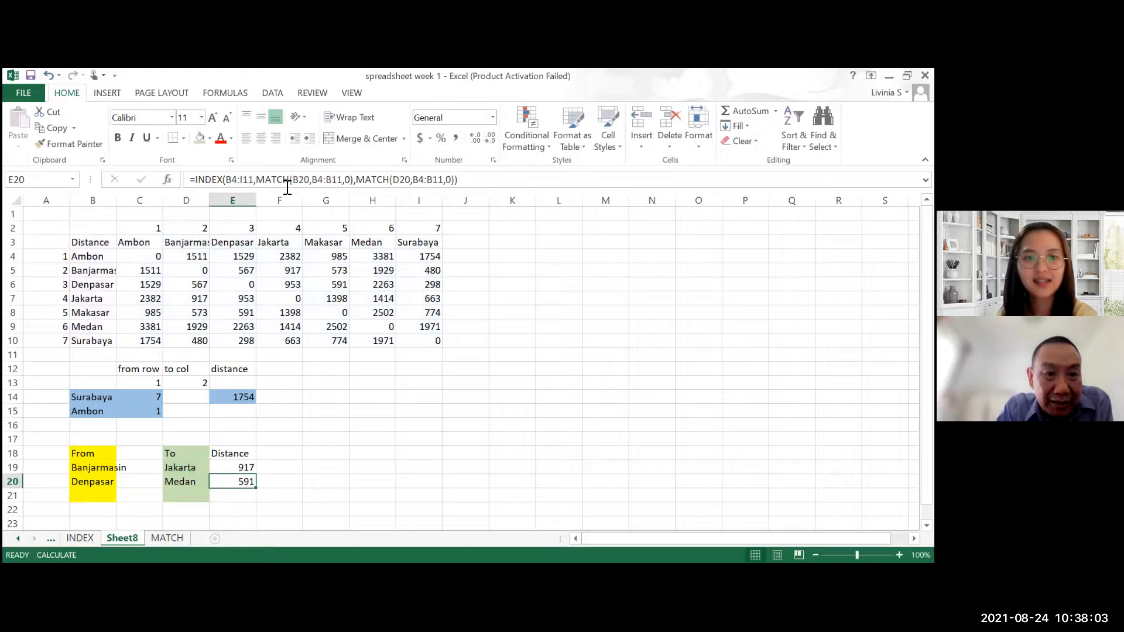
Step: Fill the E19 formula down to E20 and check the Denpasar–Medan distance against the table
click(387, 183)
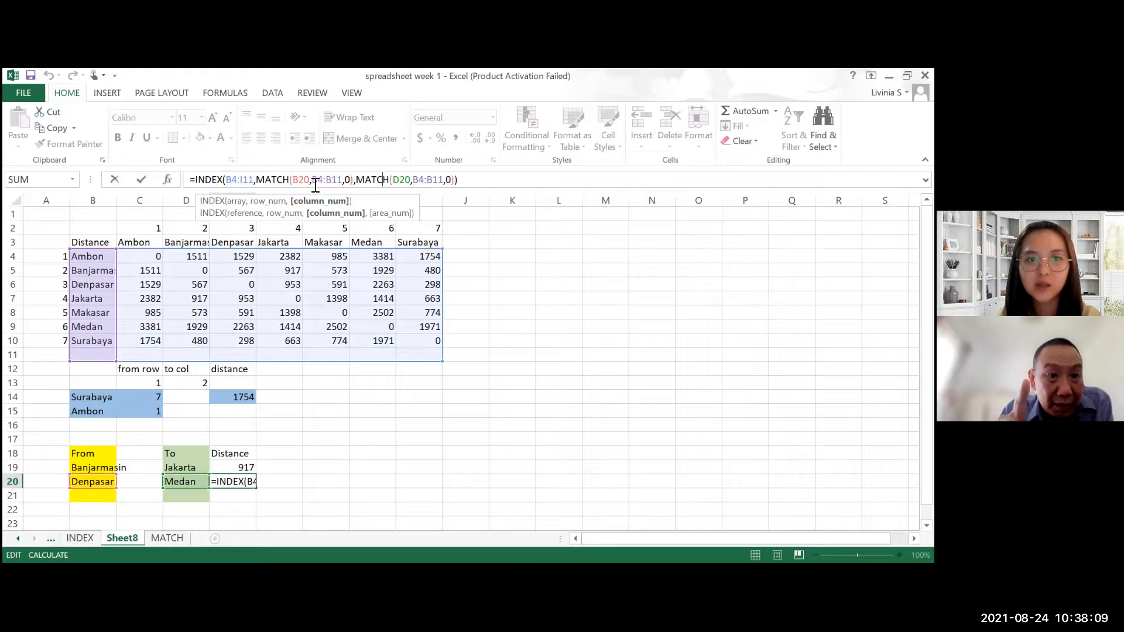
click(239, 468)
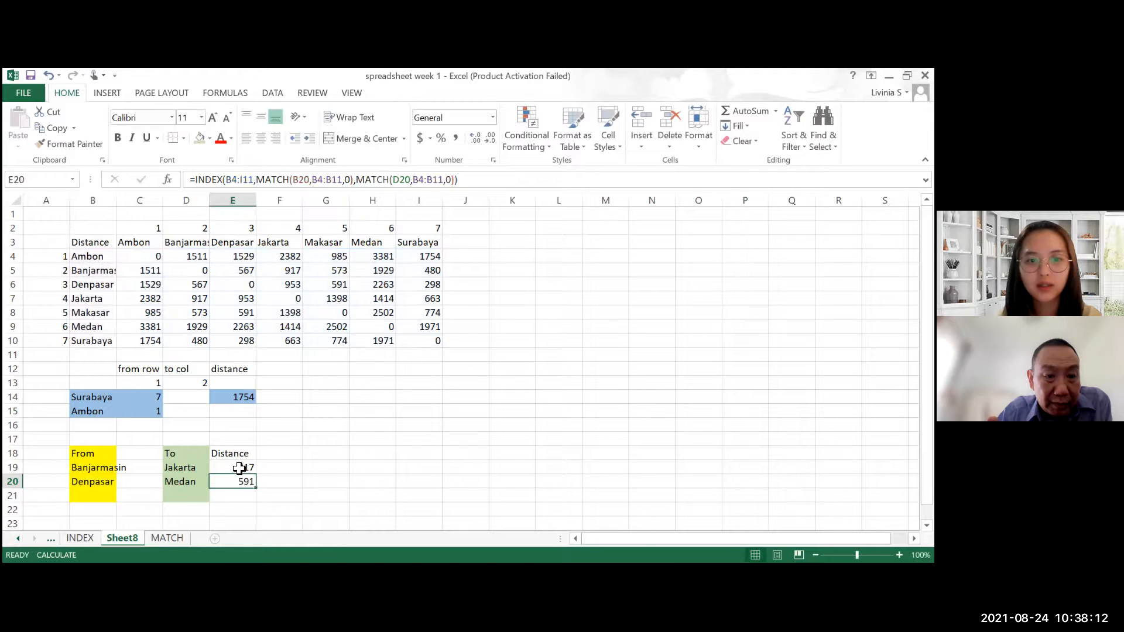
click(260, 180)
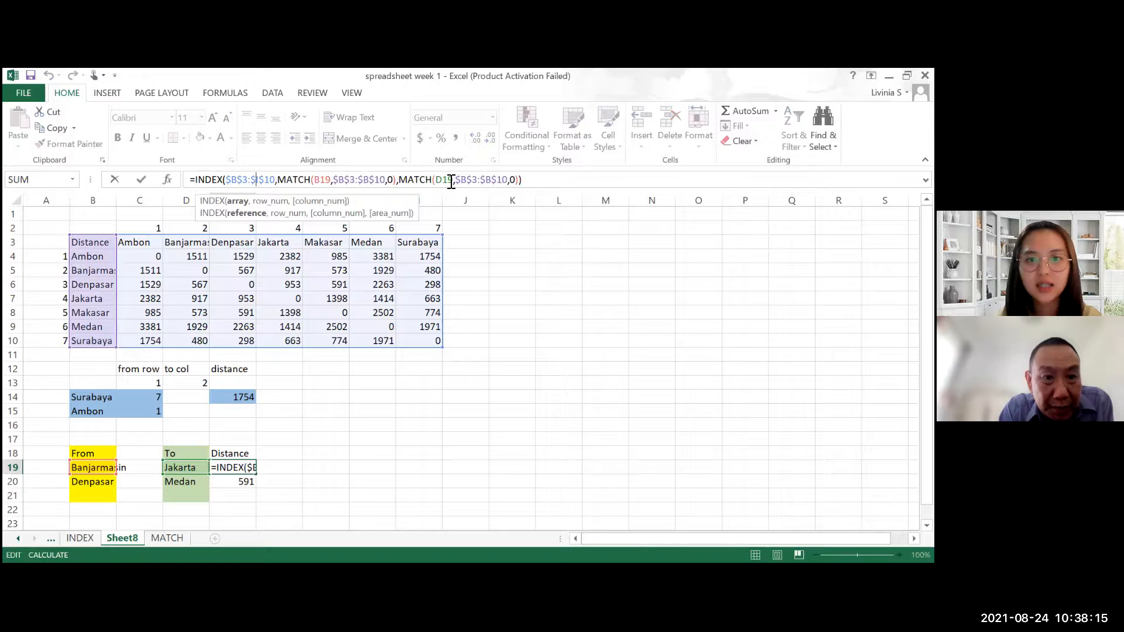
click(318, 179)
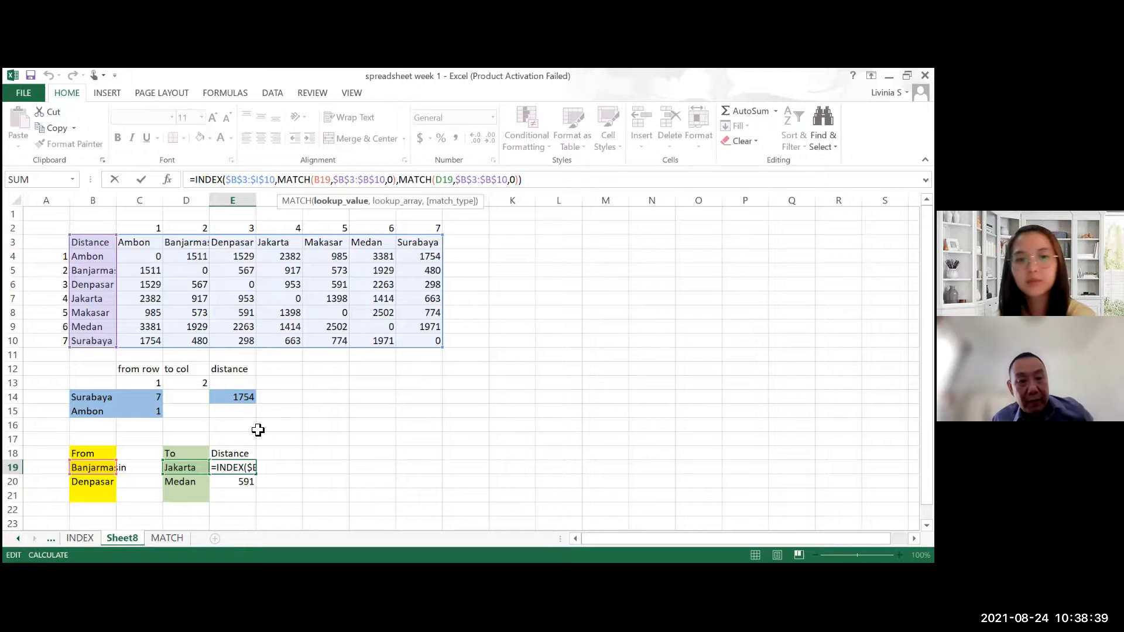
click(245, 467)
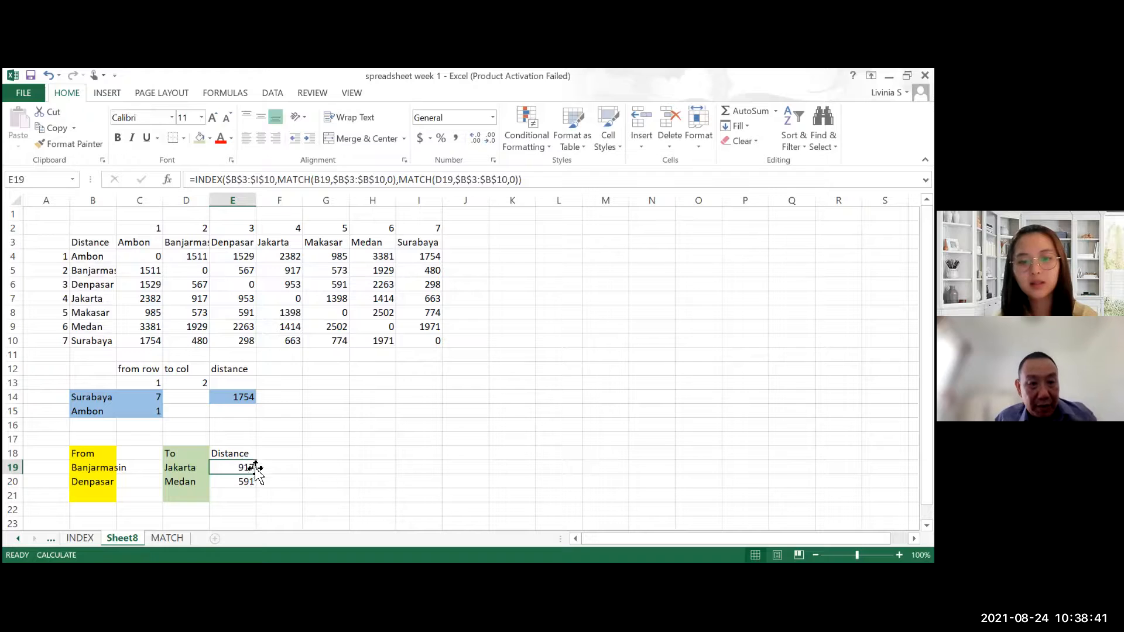
drag(255, 474, 256, 482)
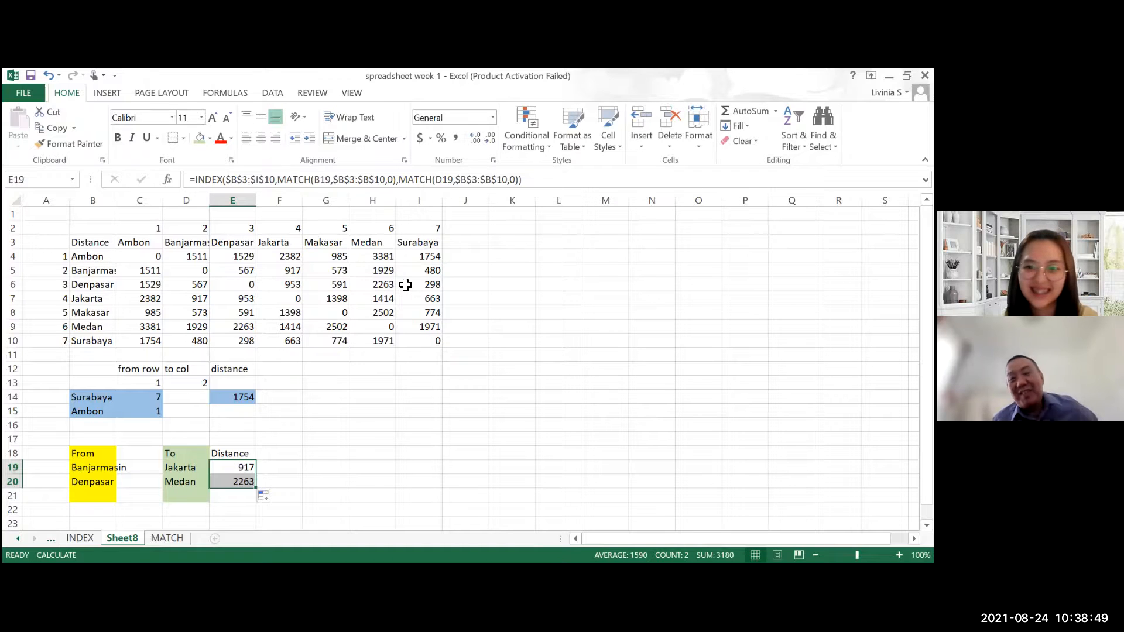
click(382, 286)
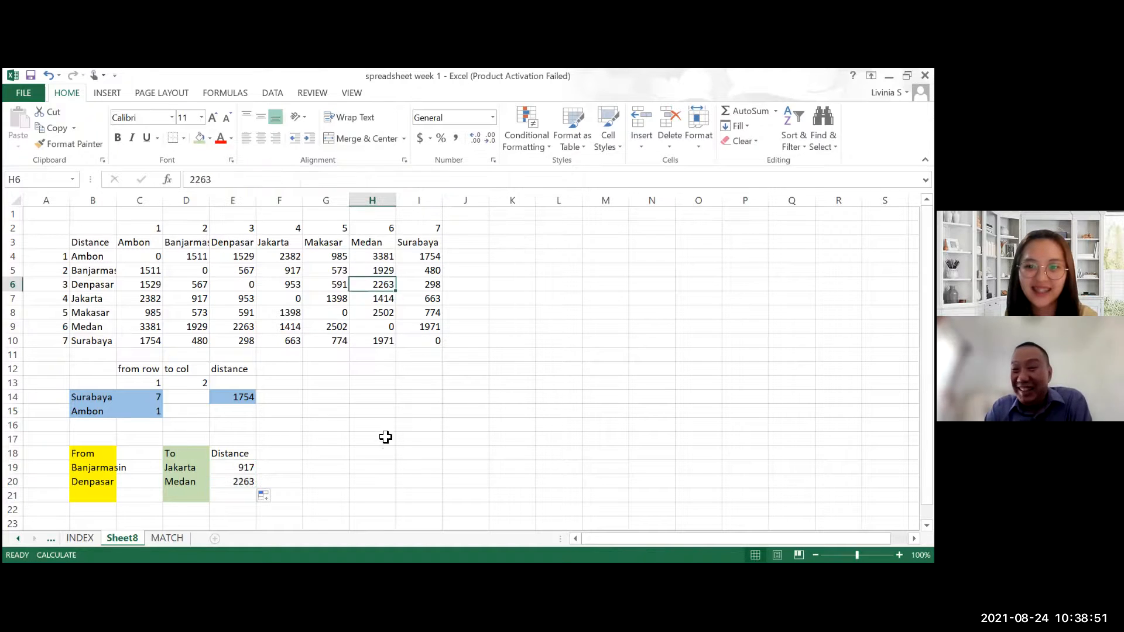
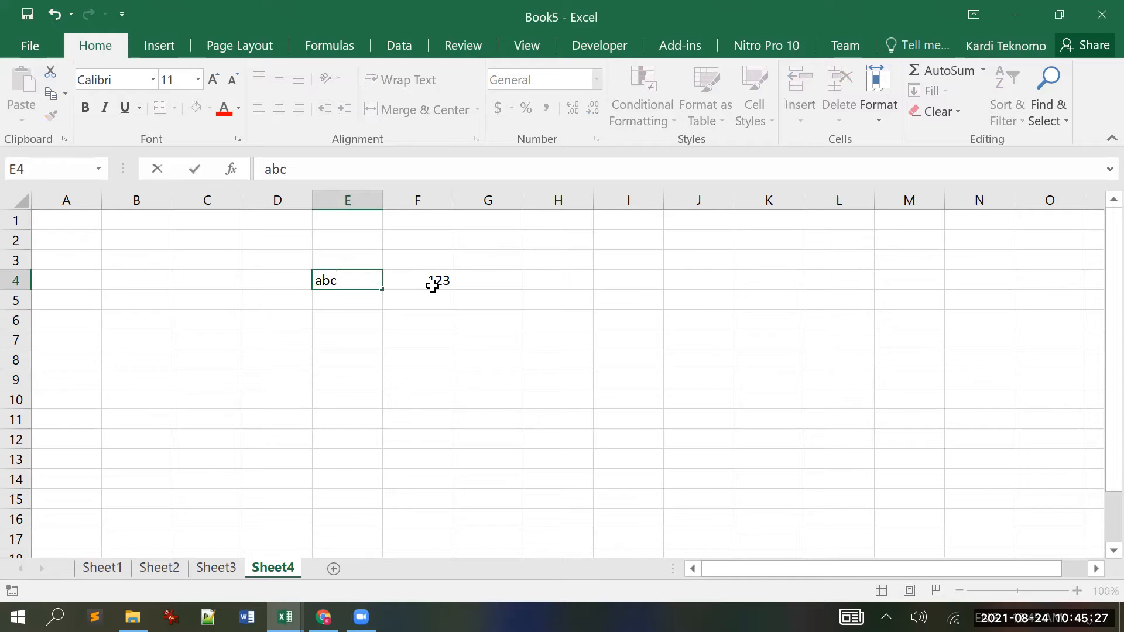
Step: Finish the abc label in E4 and create a name for F4 from the left column of E4:F4
key(Up)
key(shift+Right)
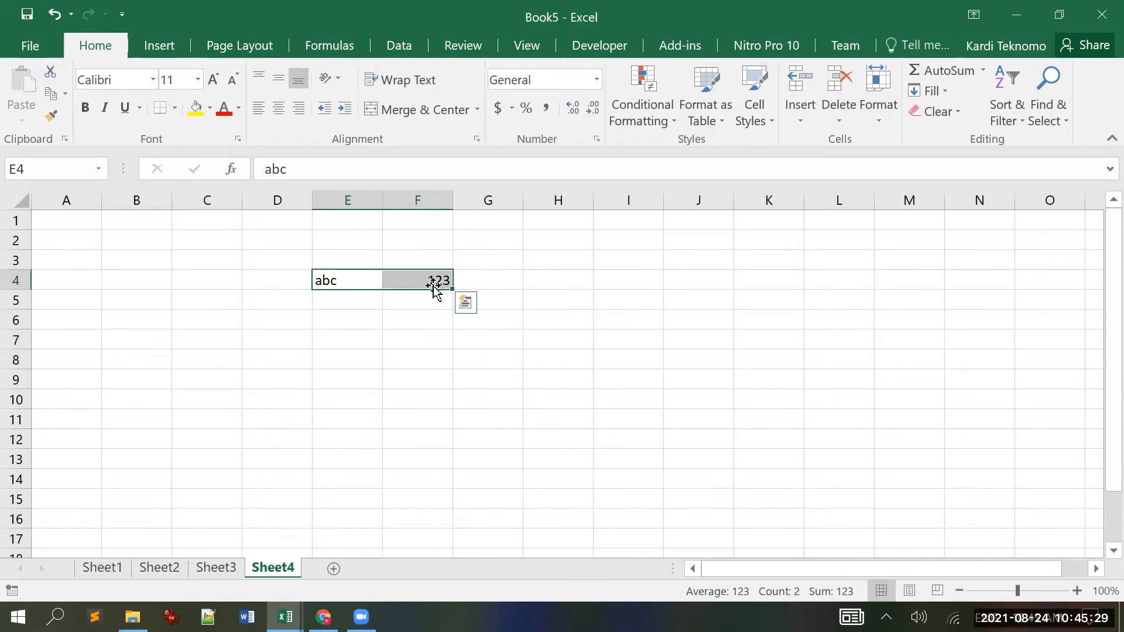
click(346, 42)
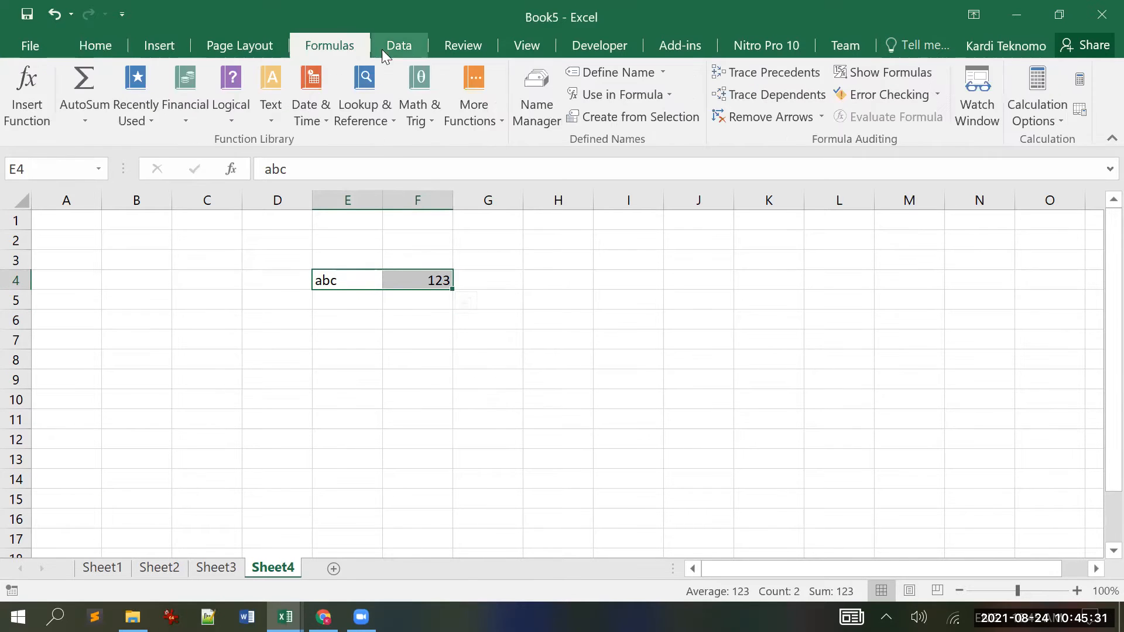
click(648, 115)
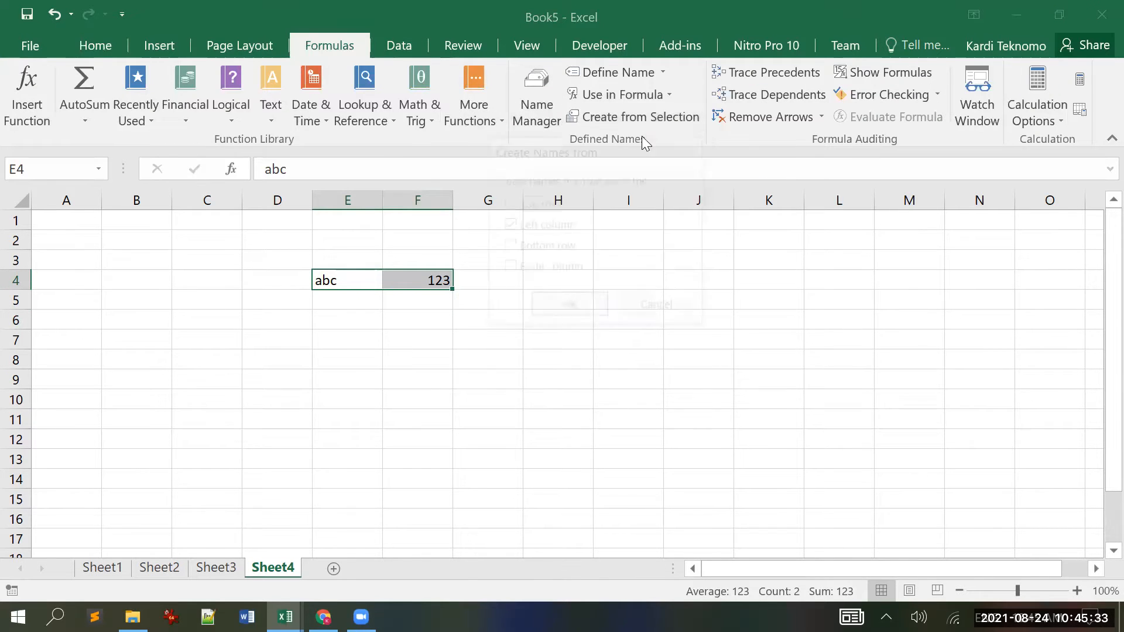
click(586, 302)
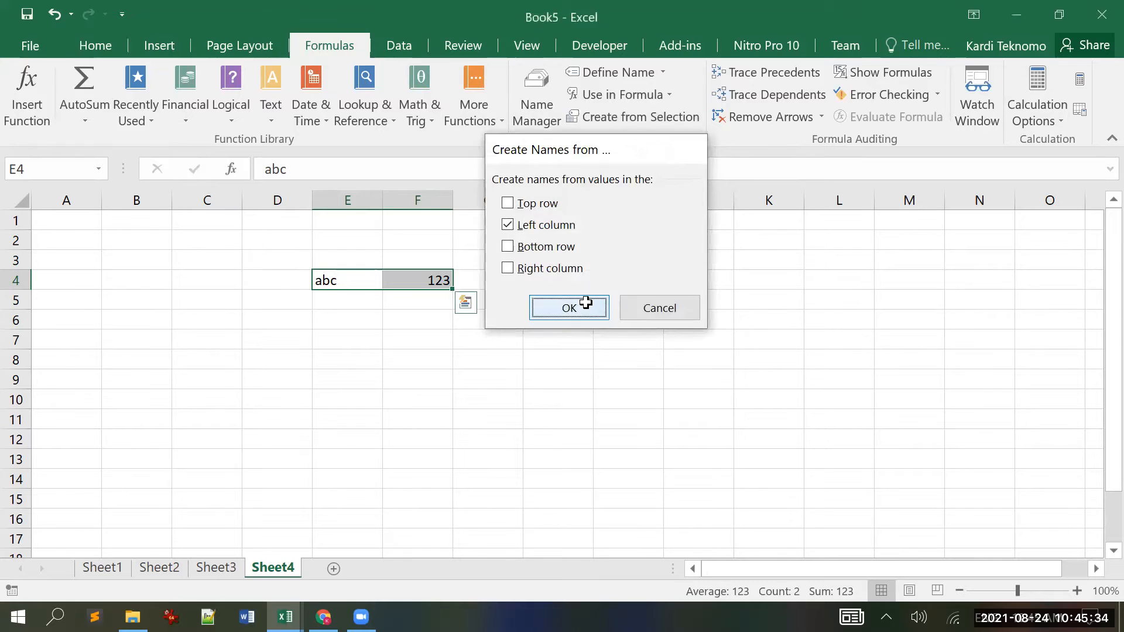
Step: Check the name assigned to F4 and its reference in the workbook's list of defined names
click(435, 282)
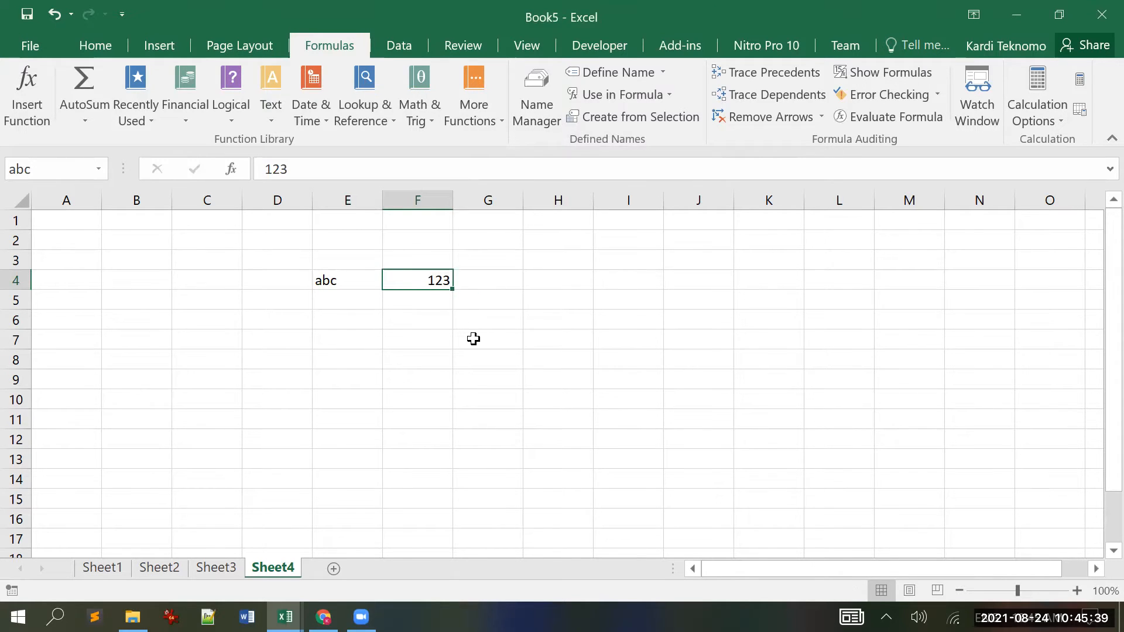
click(533, 120)
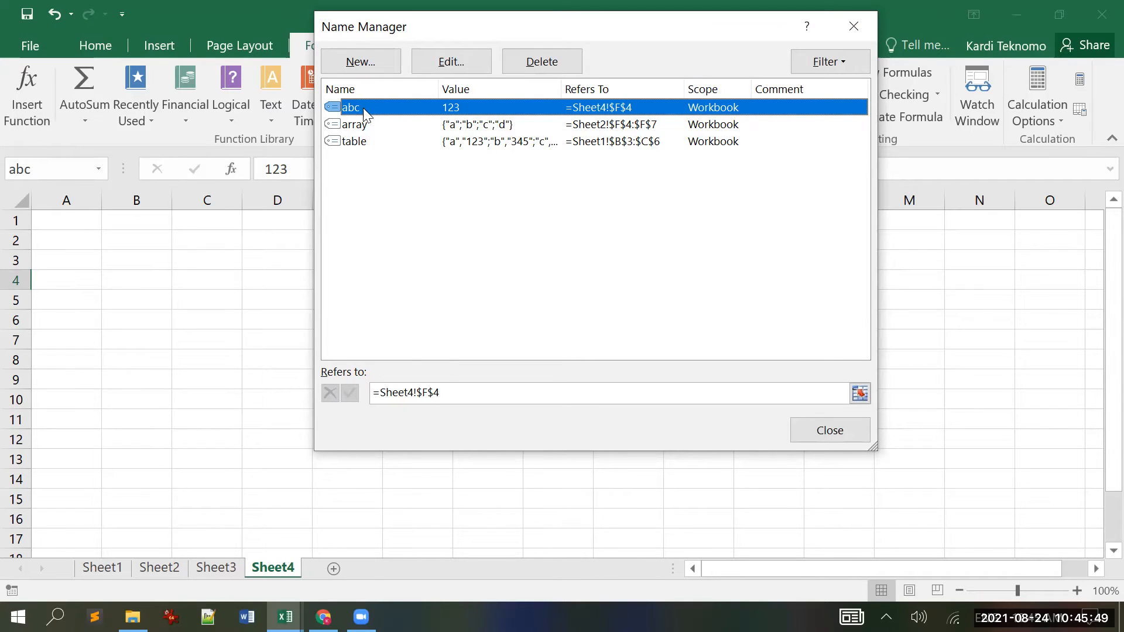
click(855, 27)
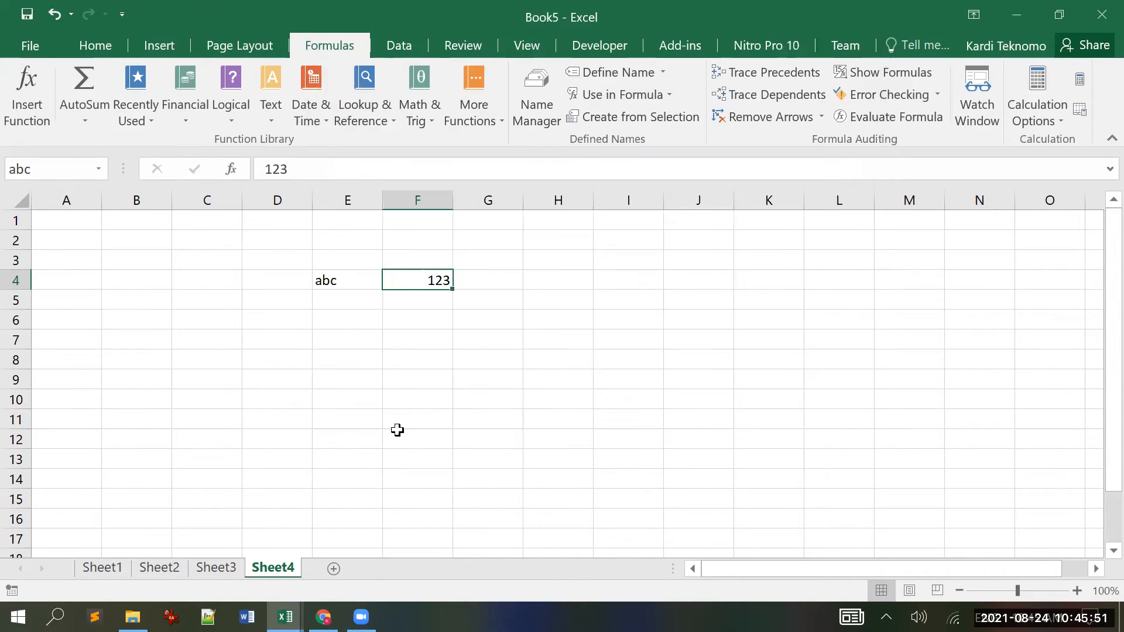
Step: Enter the formula =abc+2 in H6 and reselect the cell to show its formula
click(544, 321)
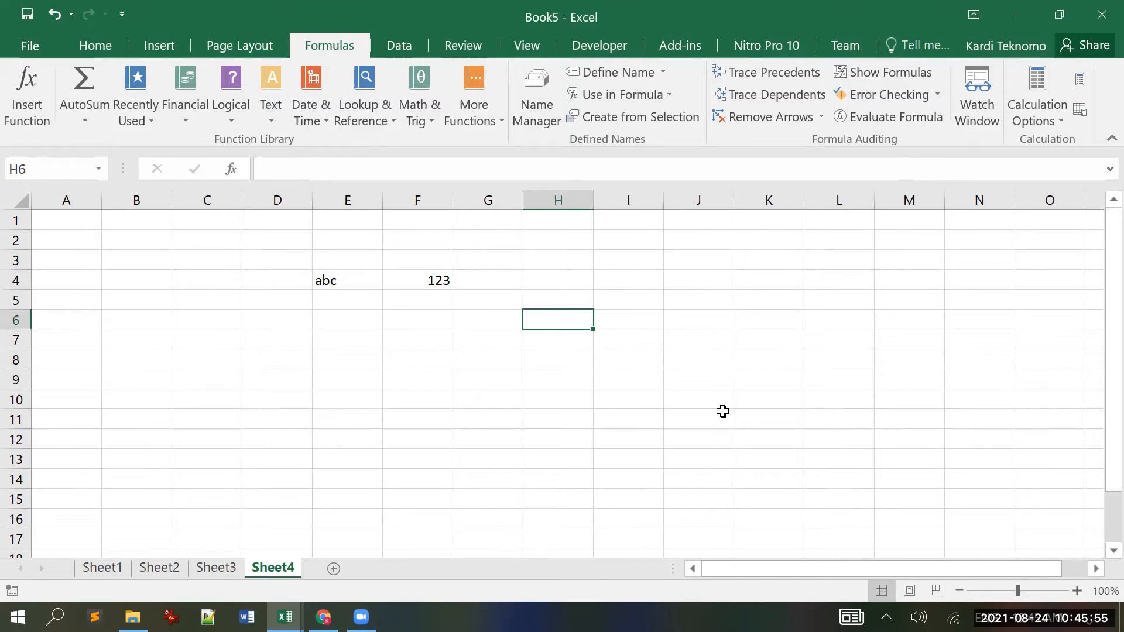
text(=abc)
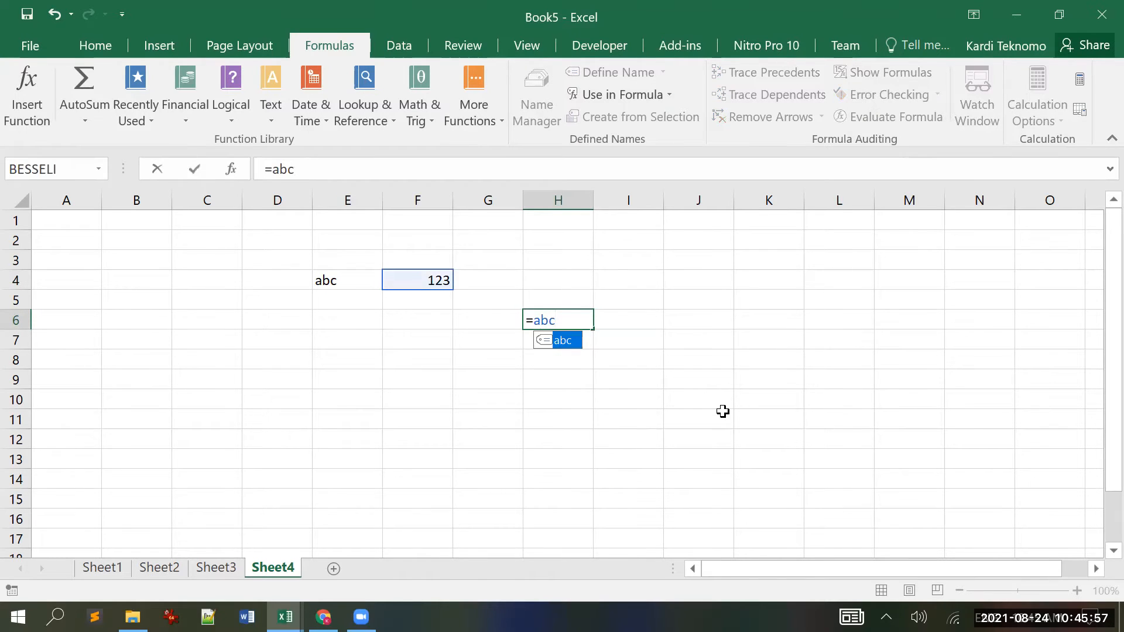
text(+2)
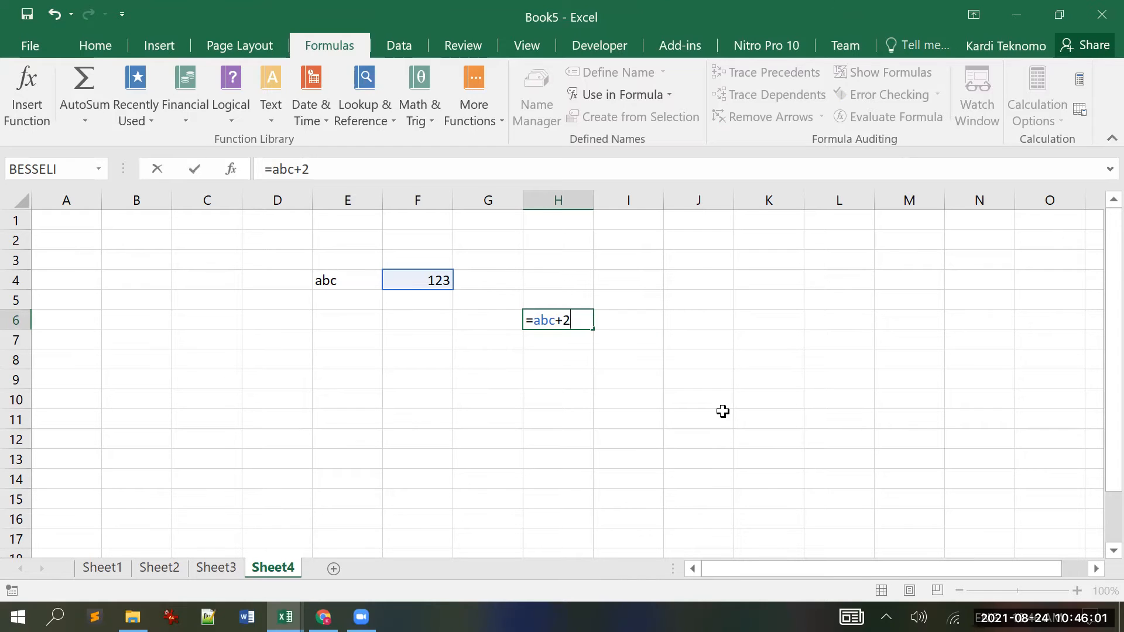
key(Return)
key(Up)
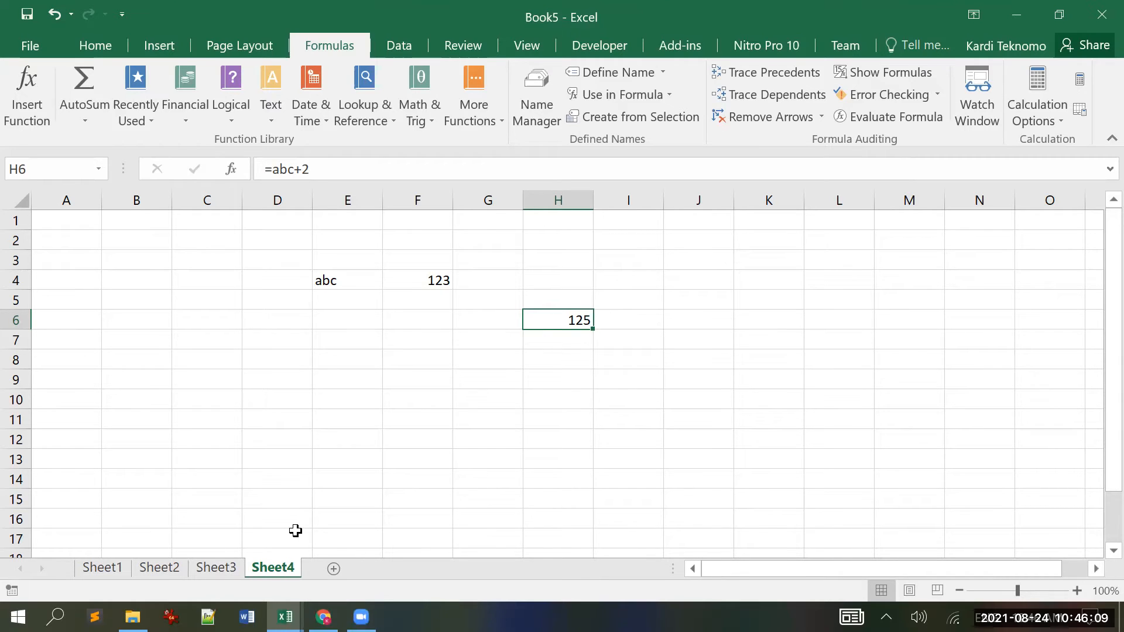
Step: Add a new worksheet and enter the formula =abc+2 in its cell E4
click(334, 568)
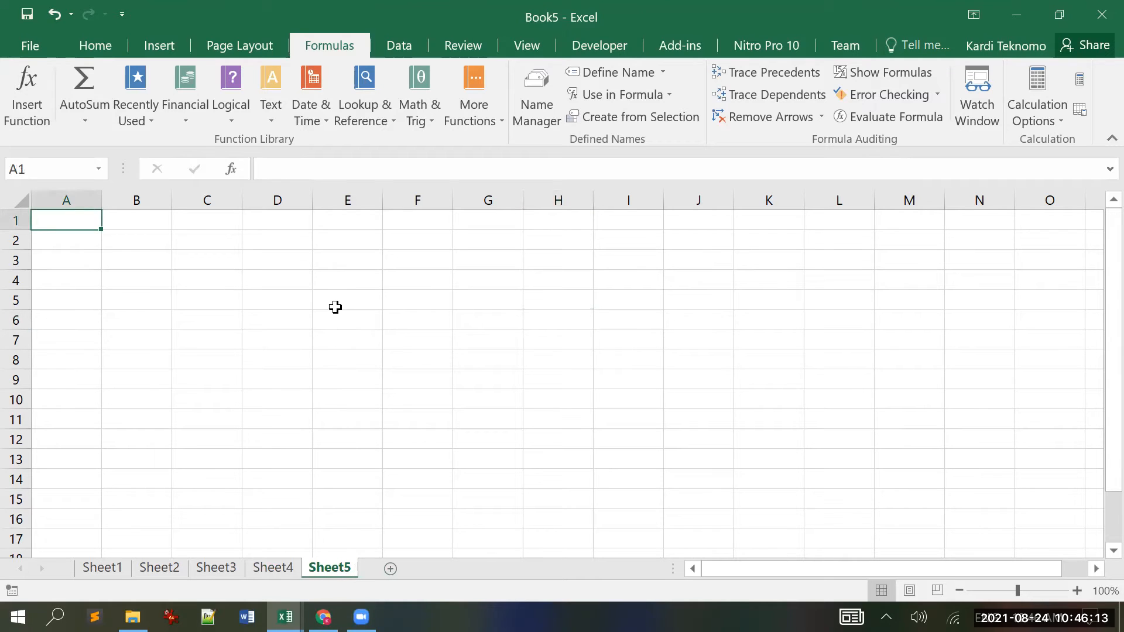
click(340, 277)
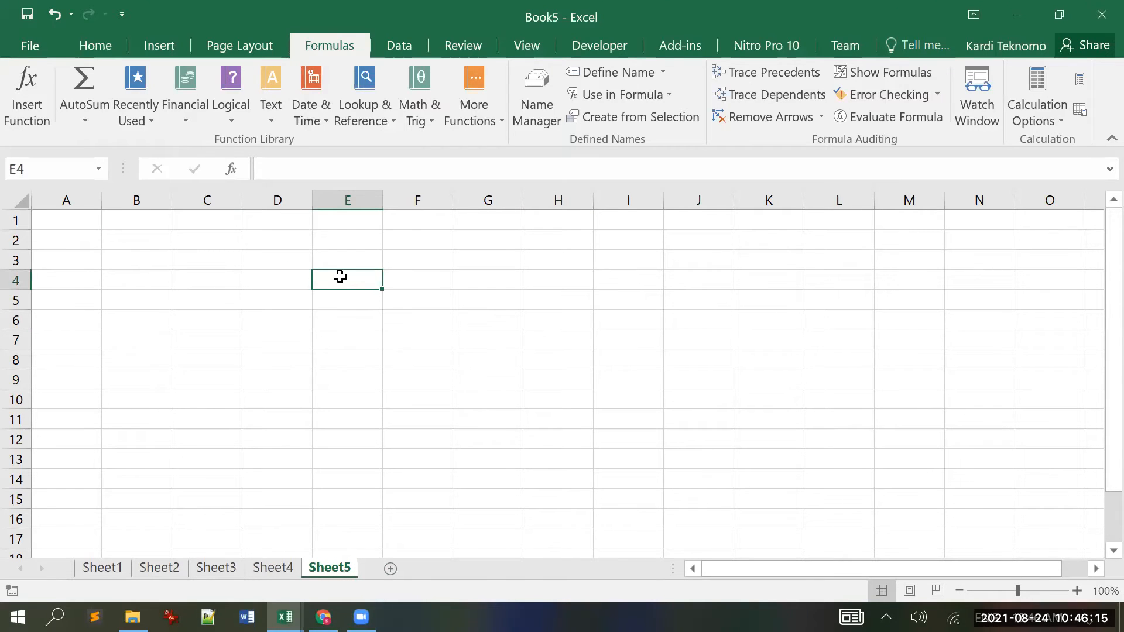
text(=)
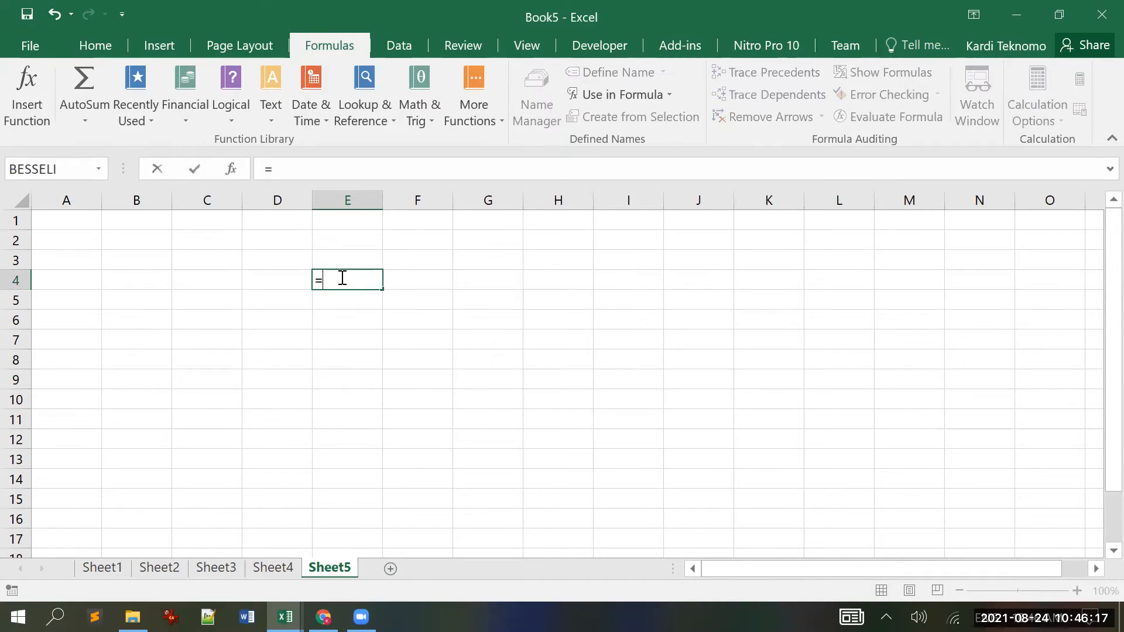
text(abc)
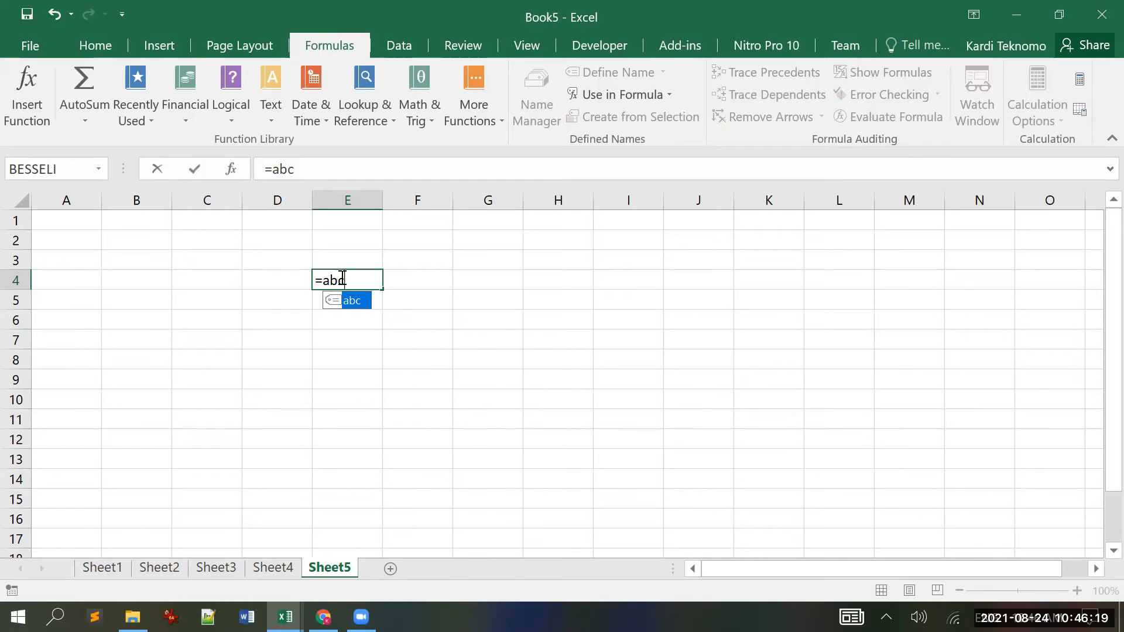
text(+2)
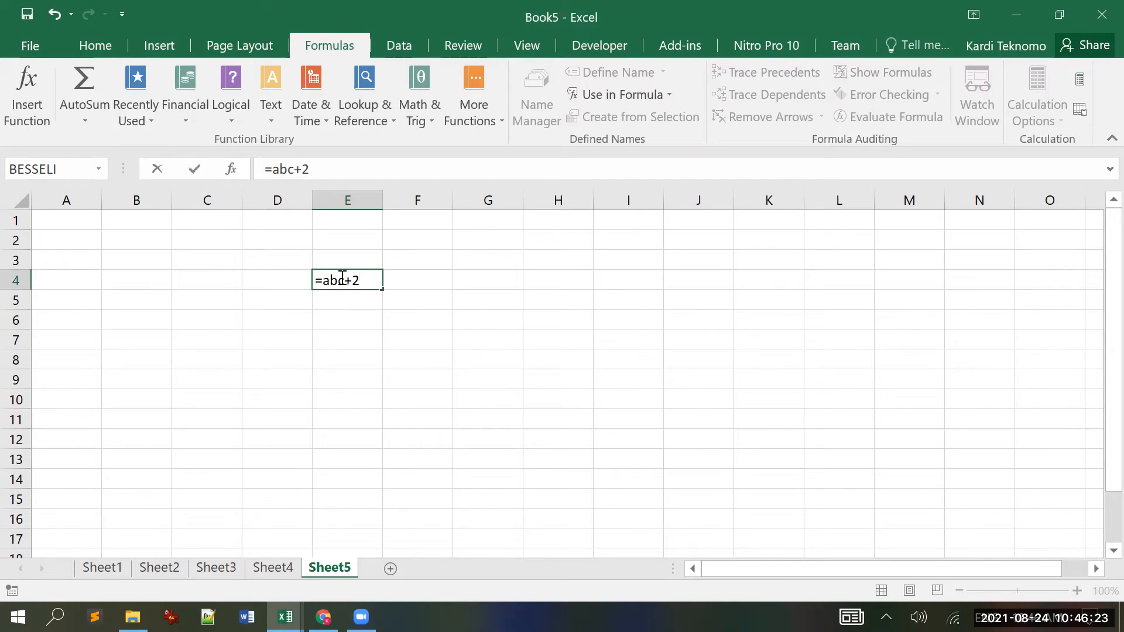
key(Return)
click(340, 277)
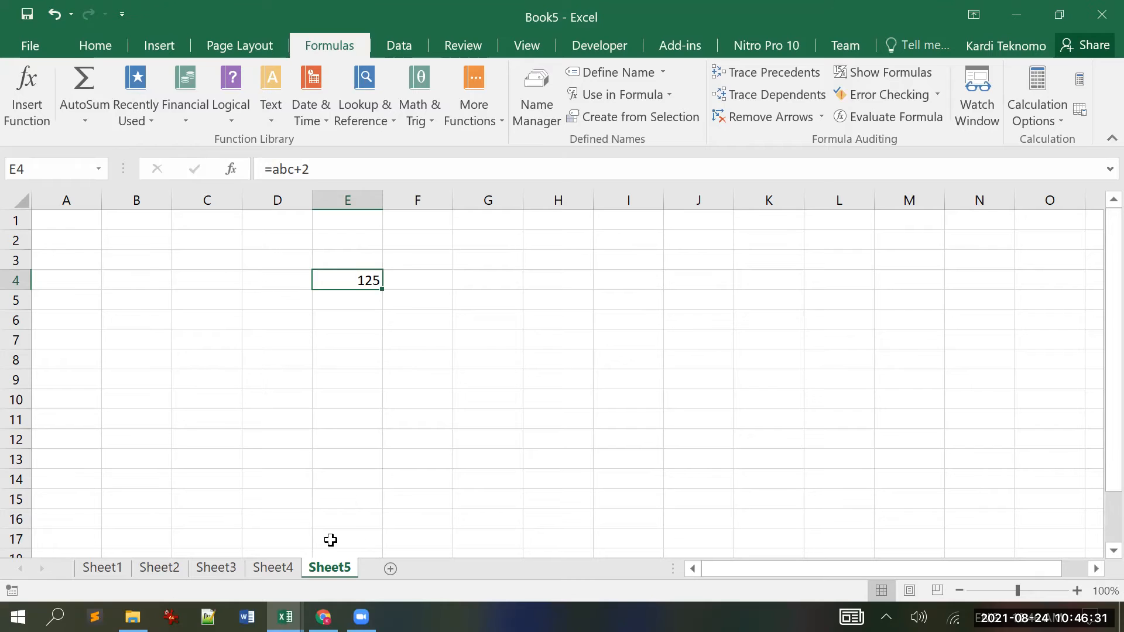
Step: Enter the label abc in E2 and the value 456 in F2 of the new sheet
click(343, 241)
text(abc)
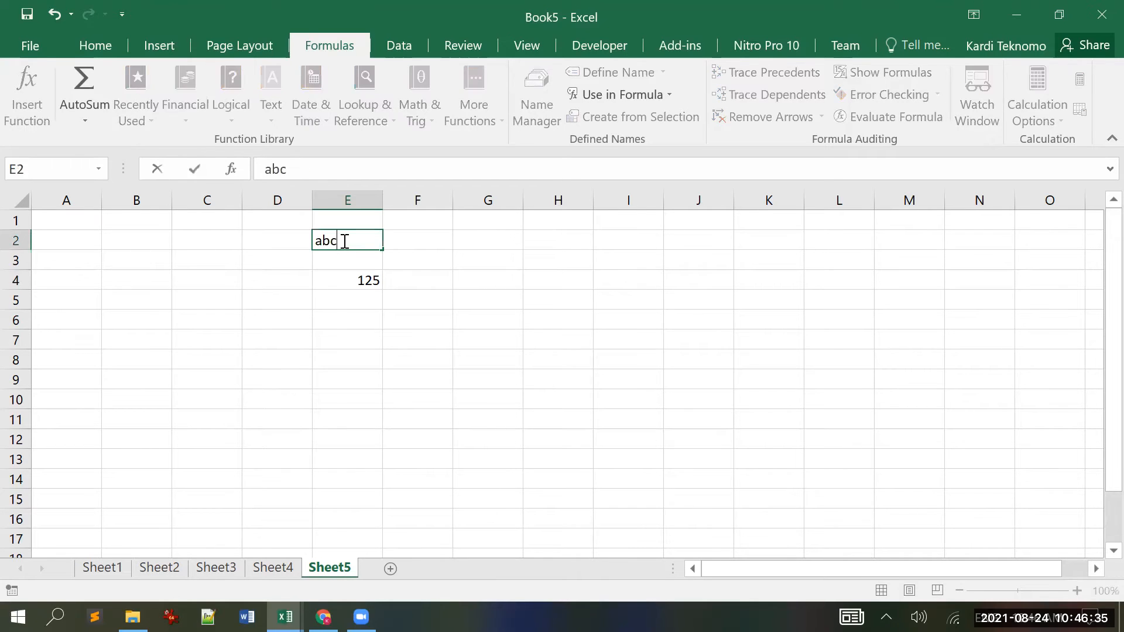
key(Return)
key(Up)
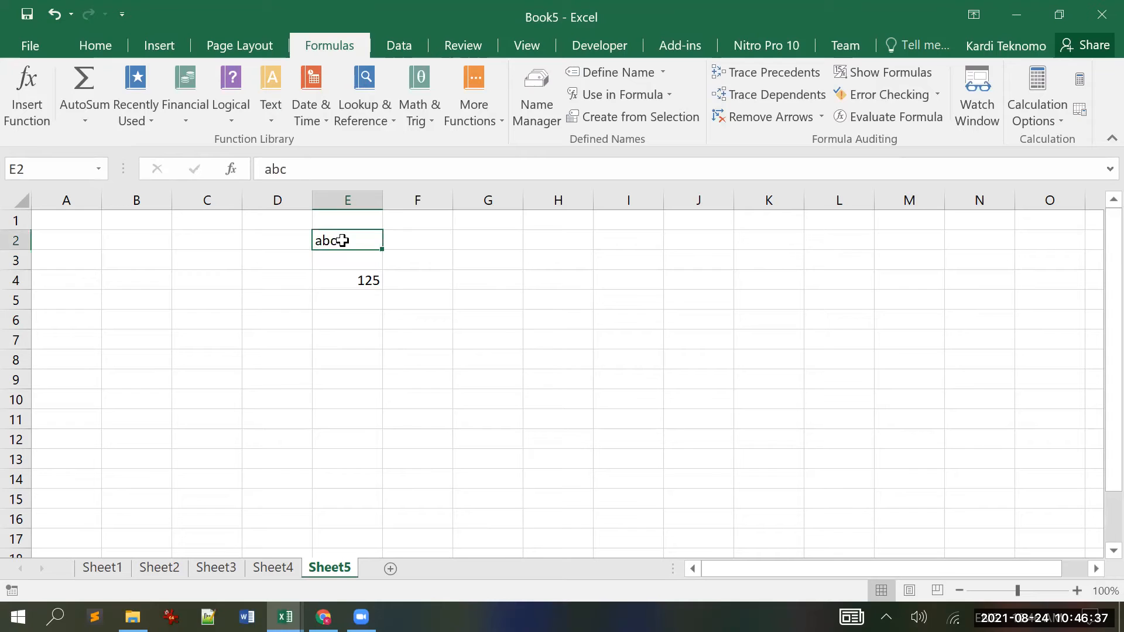
key(Right)
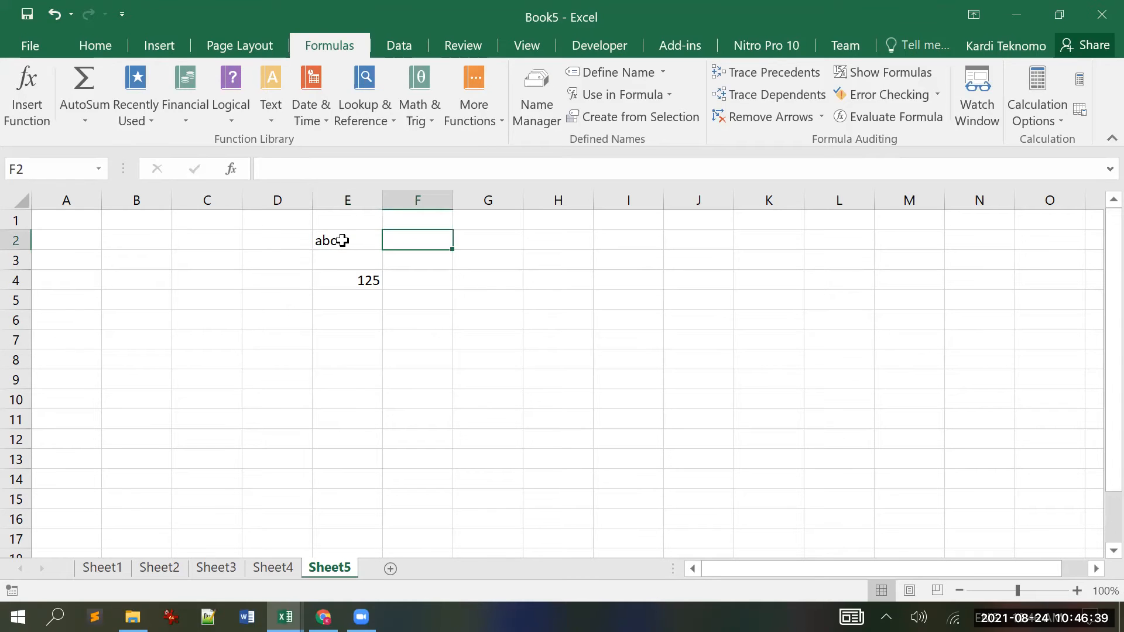
text(456)
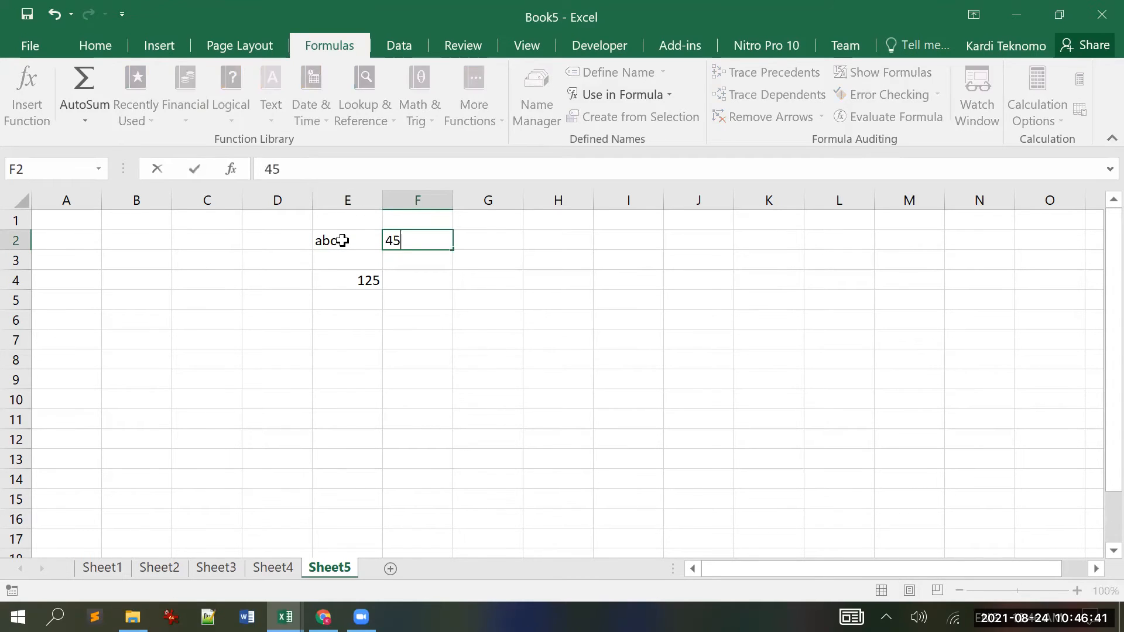
key(Return)
key(Up)
Step: Redefine the name abc from the left column of E2:F2 and check the E4 formula and F2's name
click(343, 240)
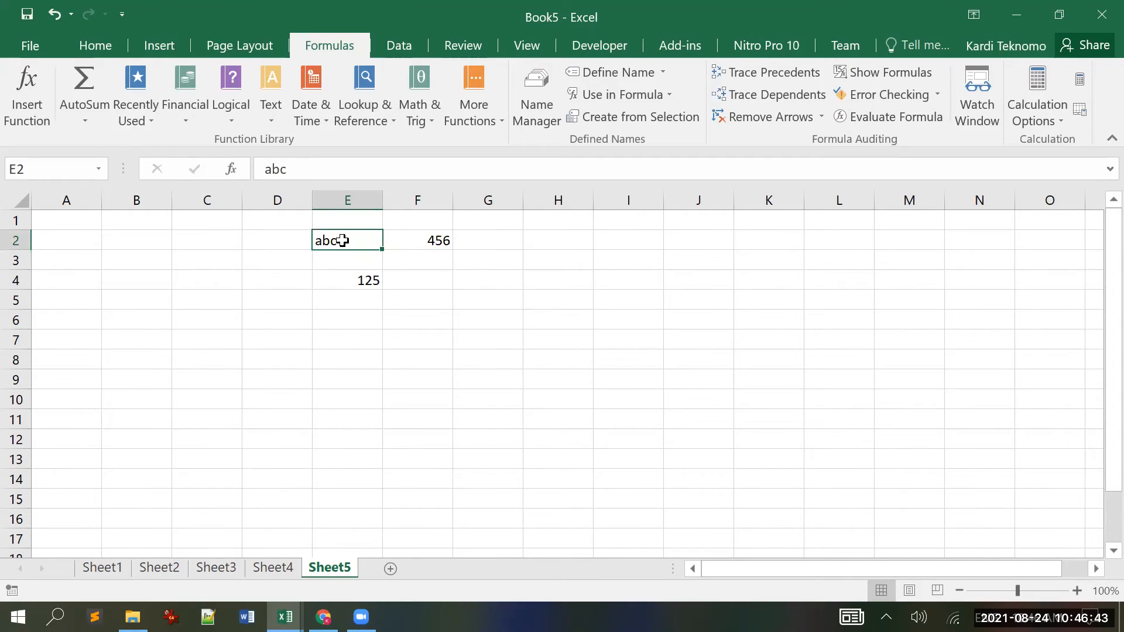
key(shift+Right)
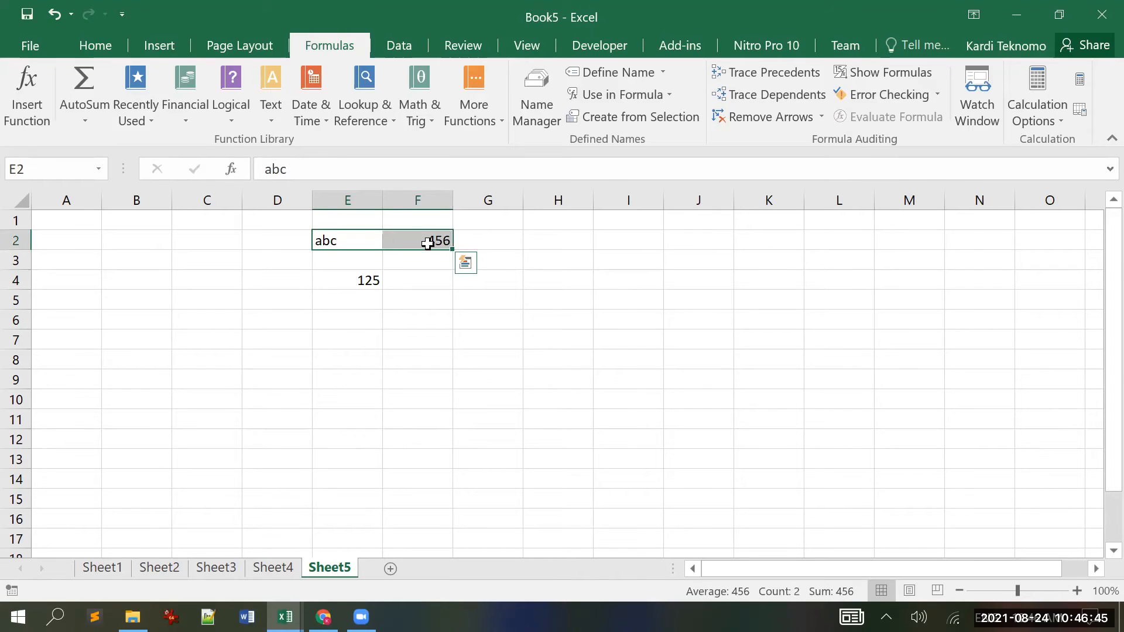
click(620, 117)
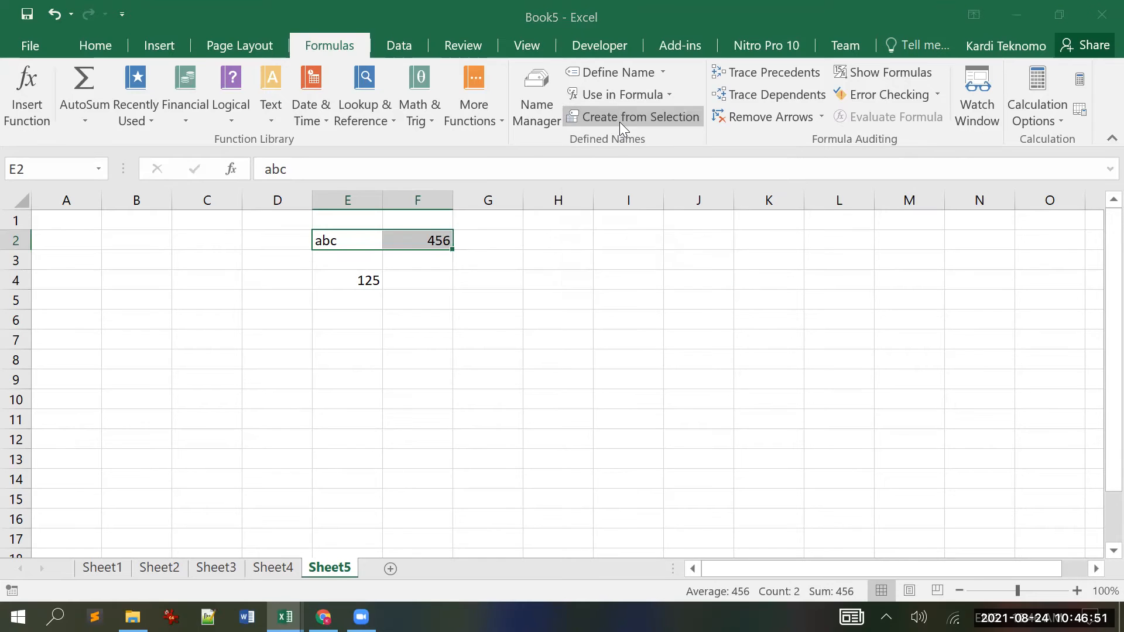
click(584, 309)
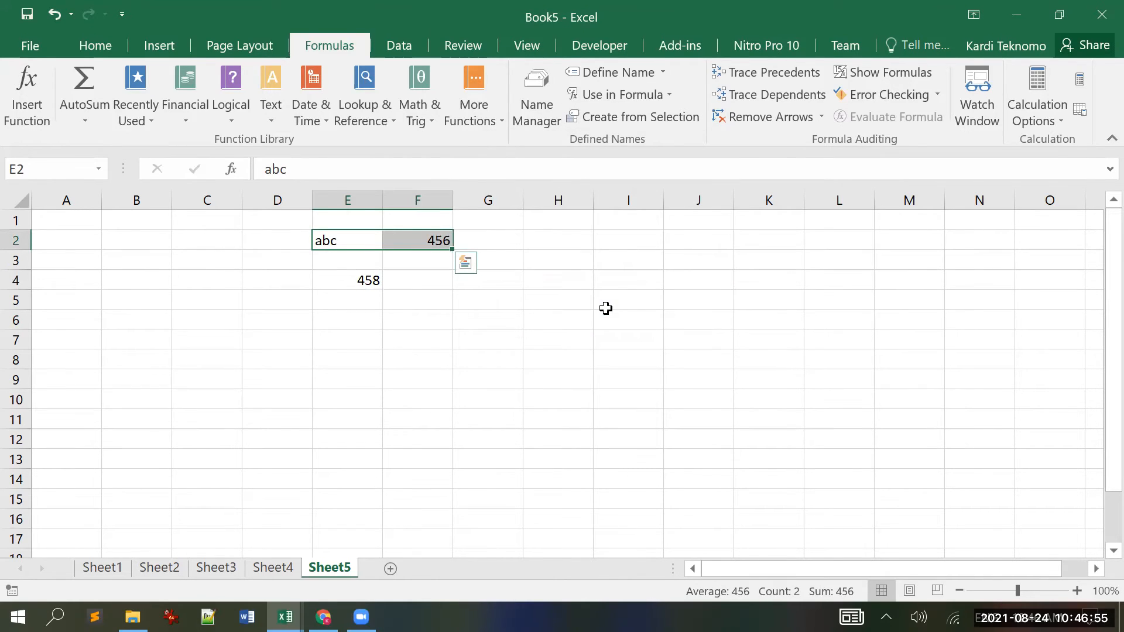
click(359, 282)
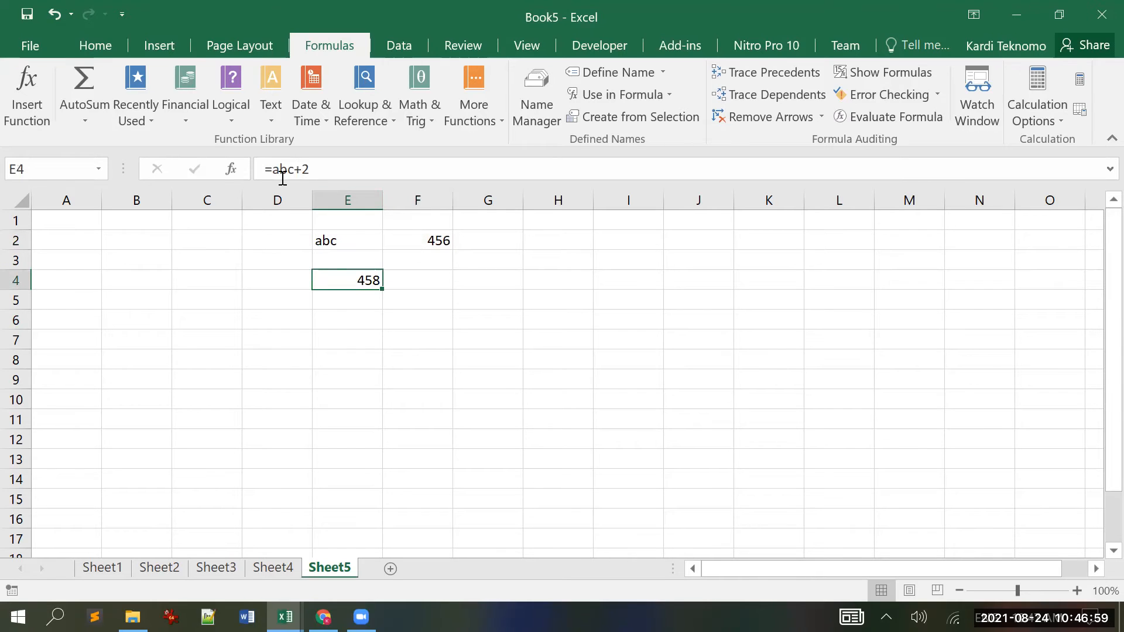
click(435, 246)
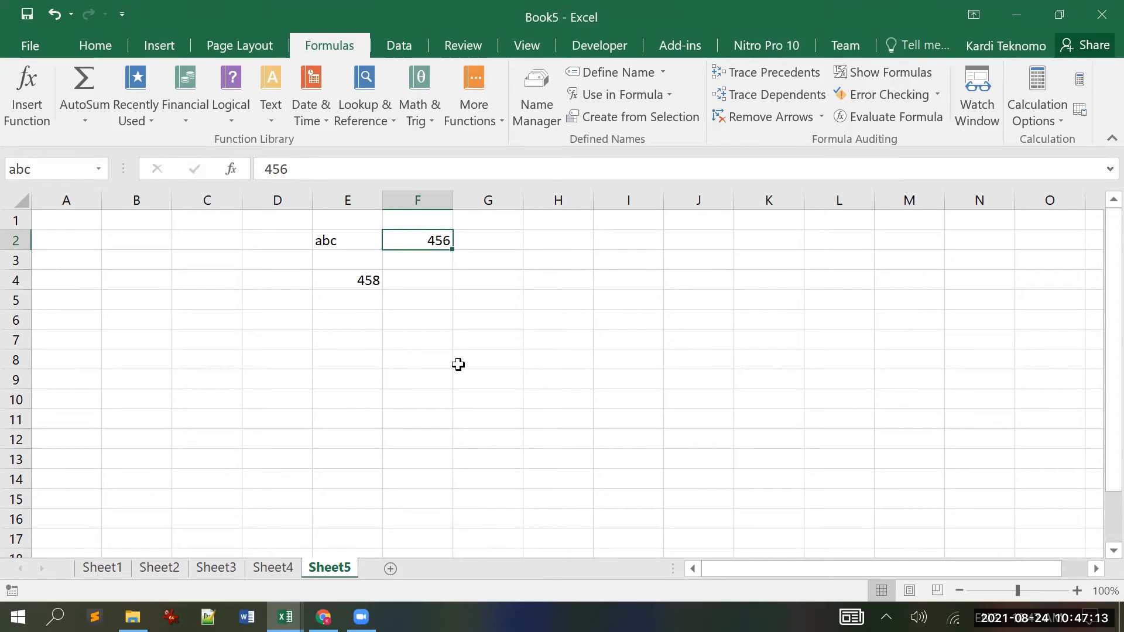
Step: Enter the formula =abc+2 in E6 of Sheet5, picking the abc reference from F4 on Sheet4, and reselect E6
click(357, 323)
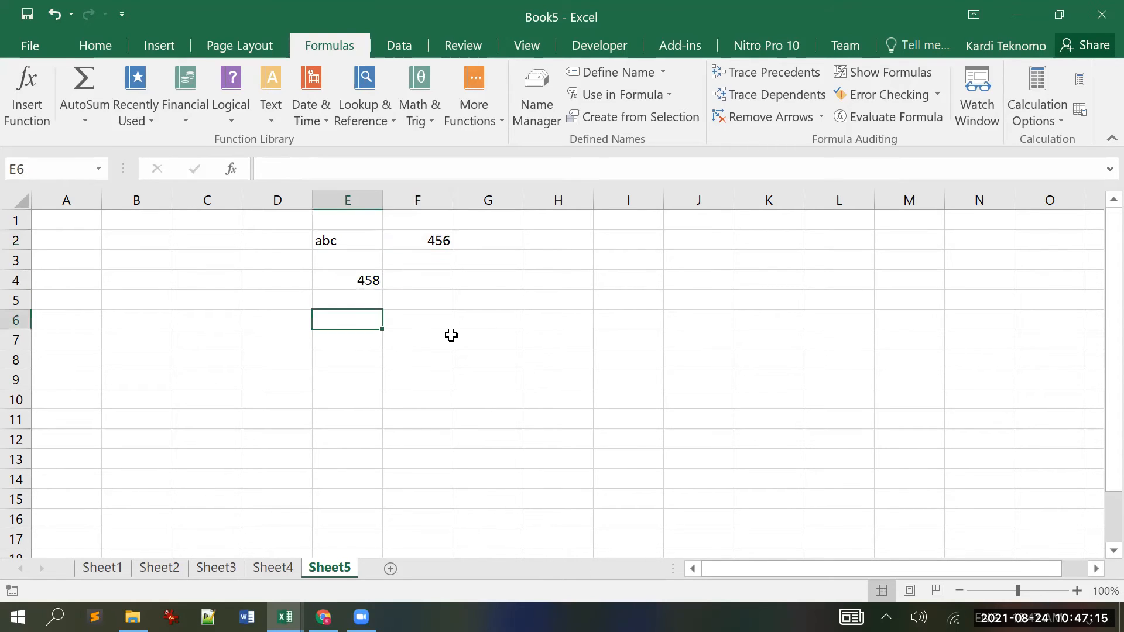
text(=)
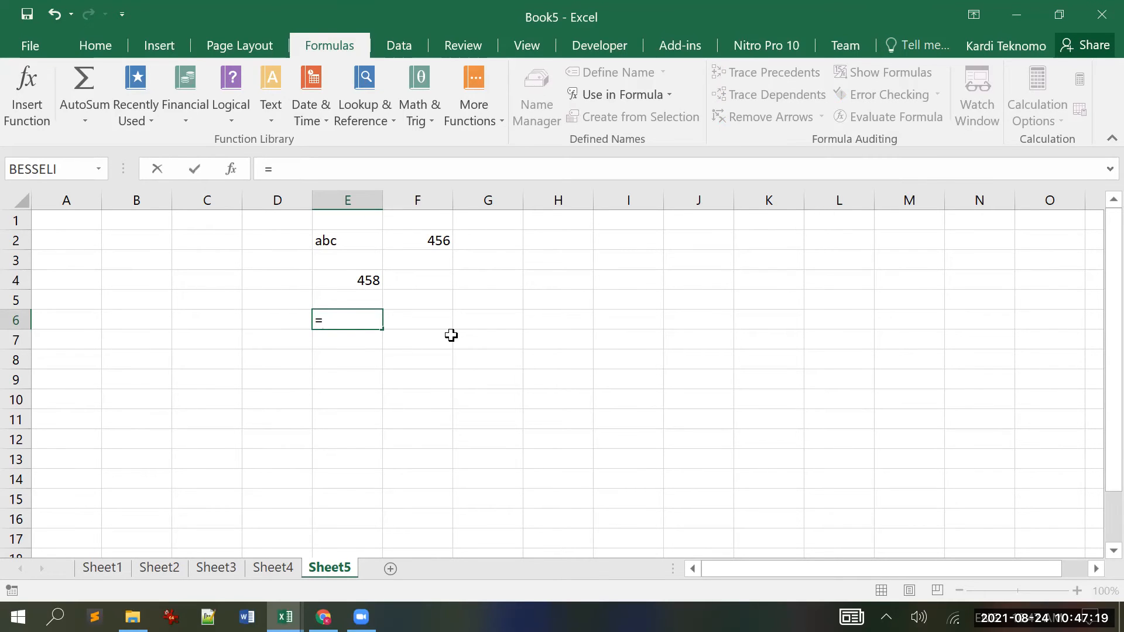
click(276, 574)
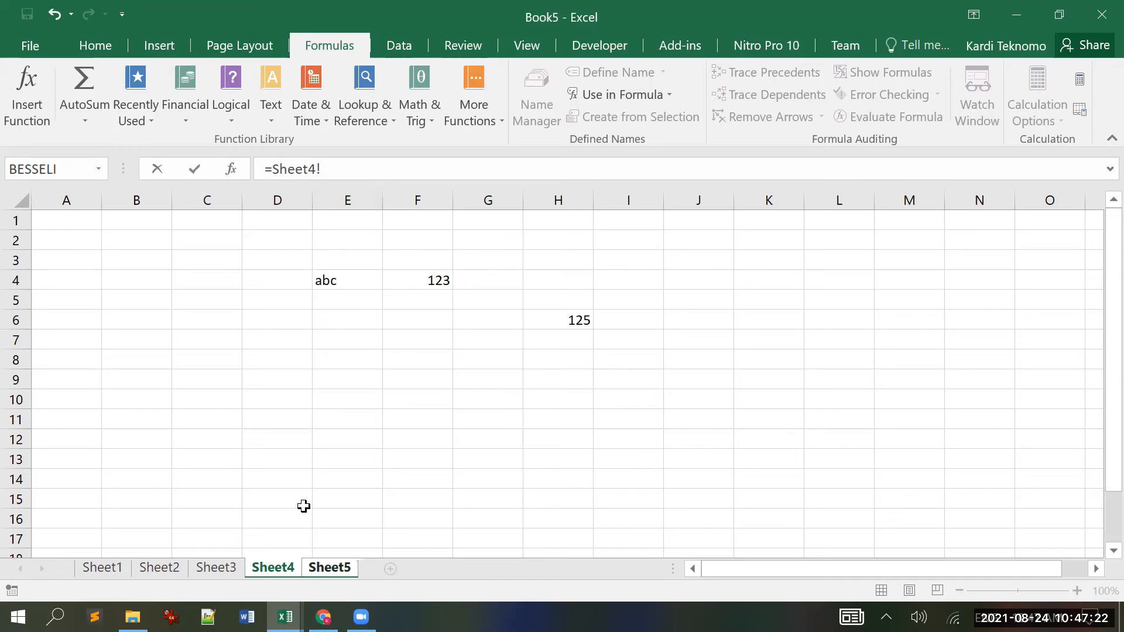
click(426, 276)
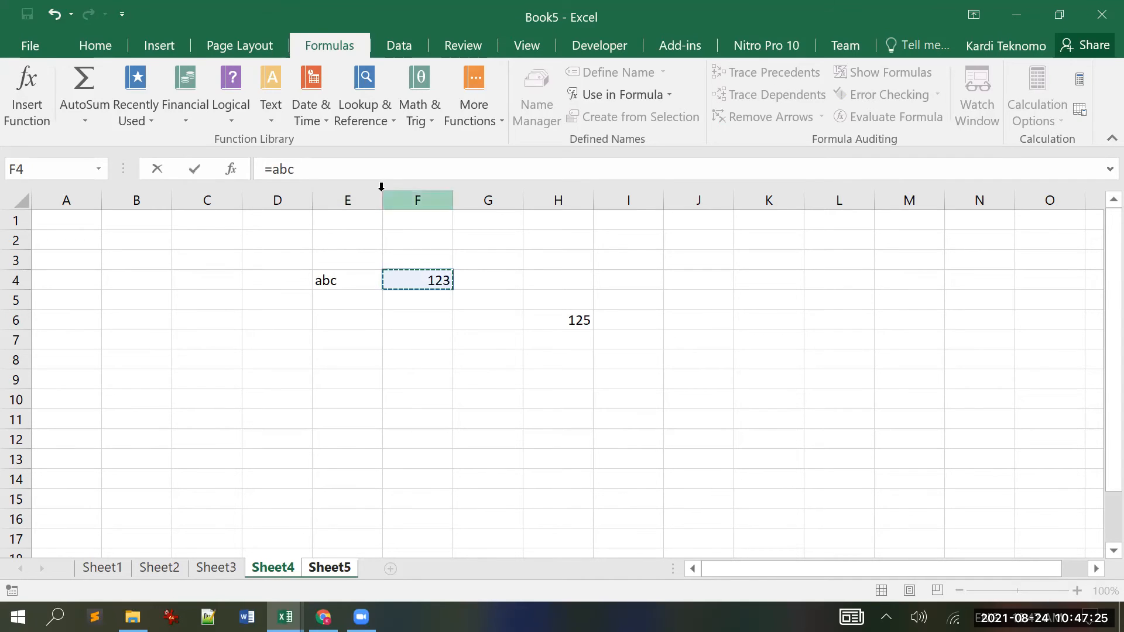
click(388, 170)
text(+2)
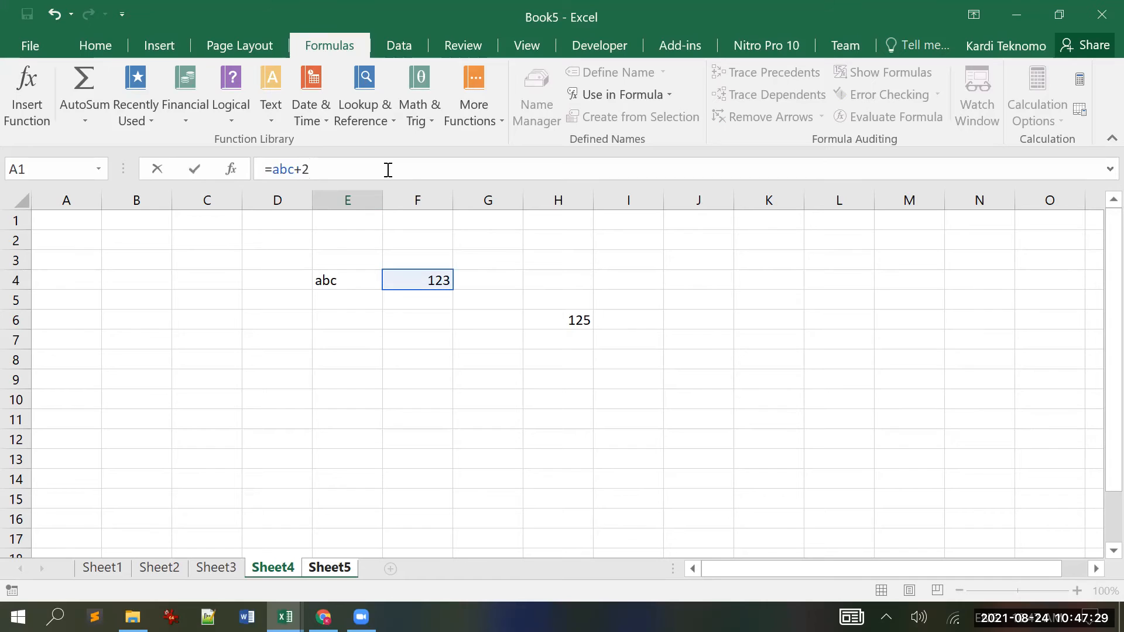
key(Return)
key(Up)
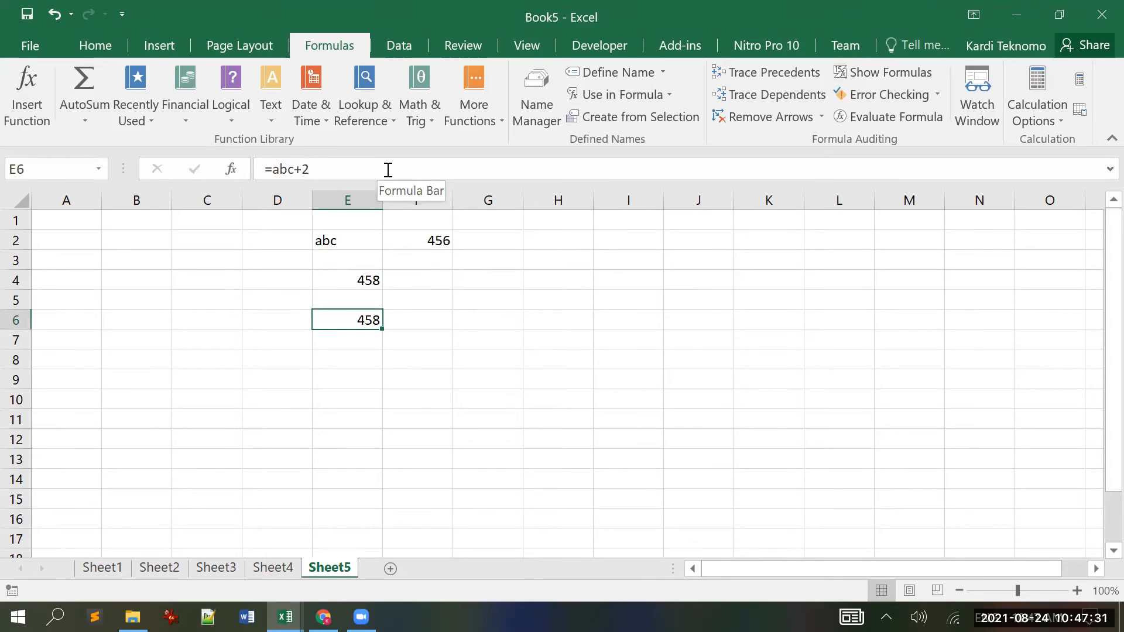
Step: Qualify abc in E6's formula with the prefix sheet4!, reselect E6, and check the name of F4 on Sheet4
click(276, 170)
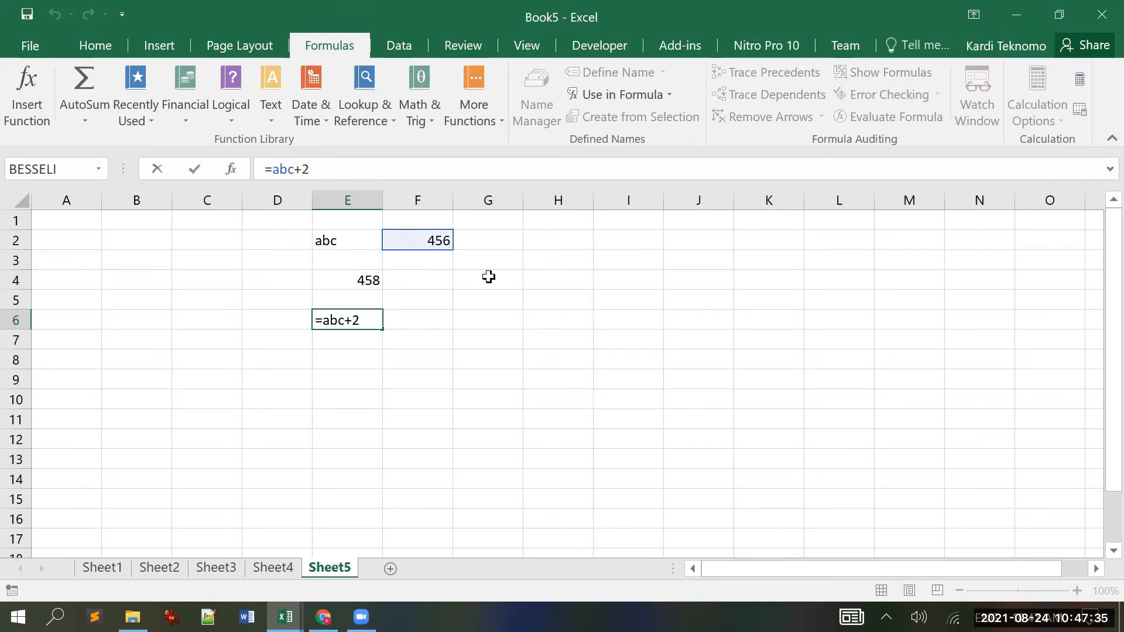
text(sheet)
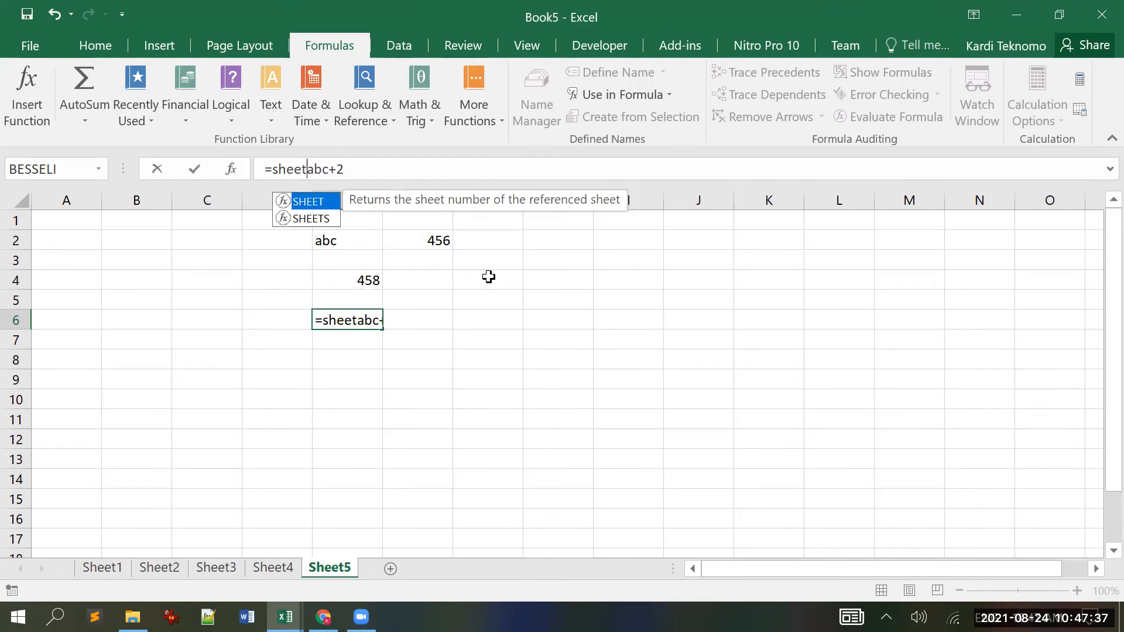
text(4)
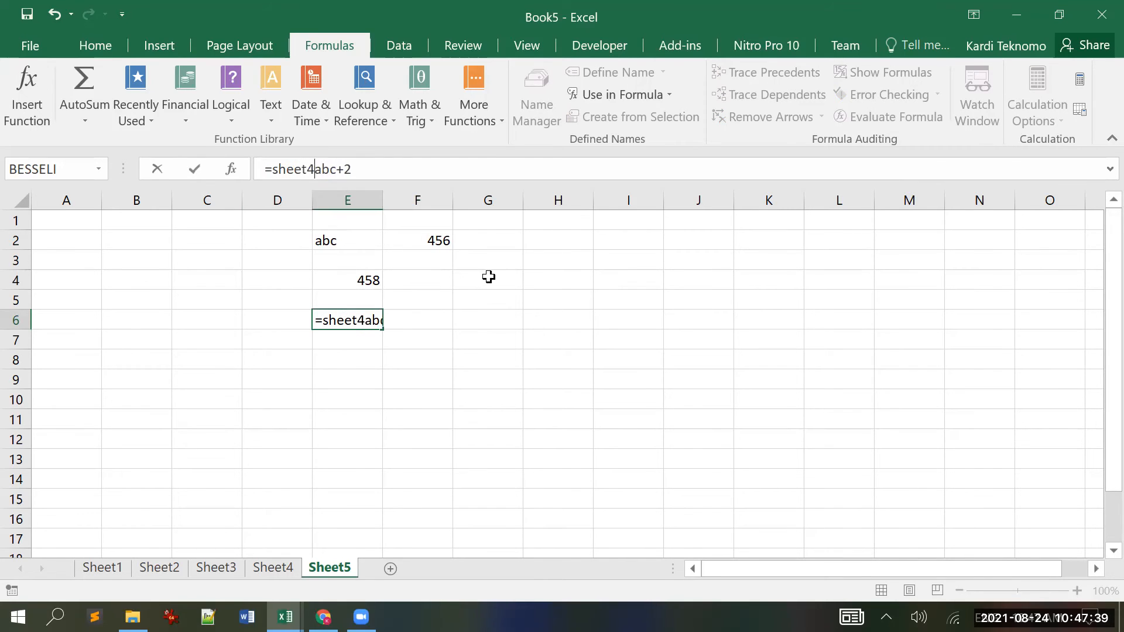
text(!)
key(Return)
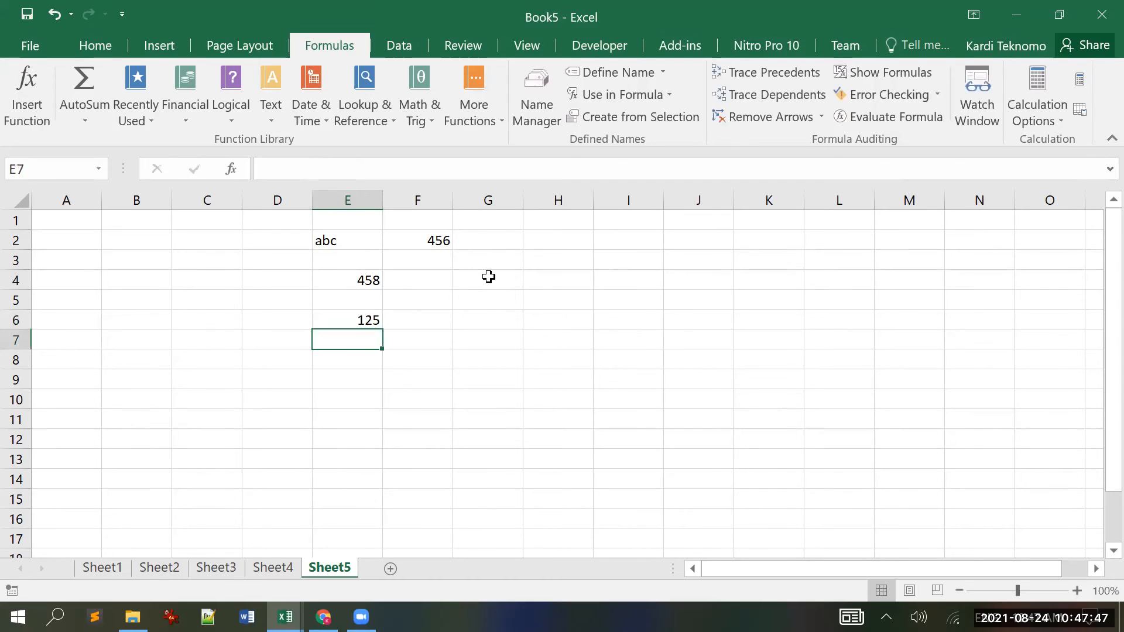
key(Up)
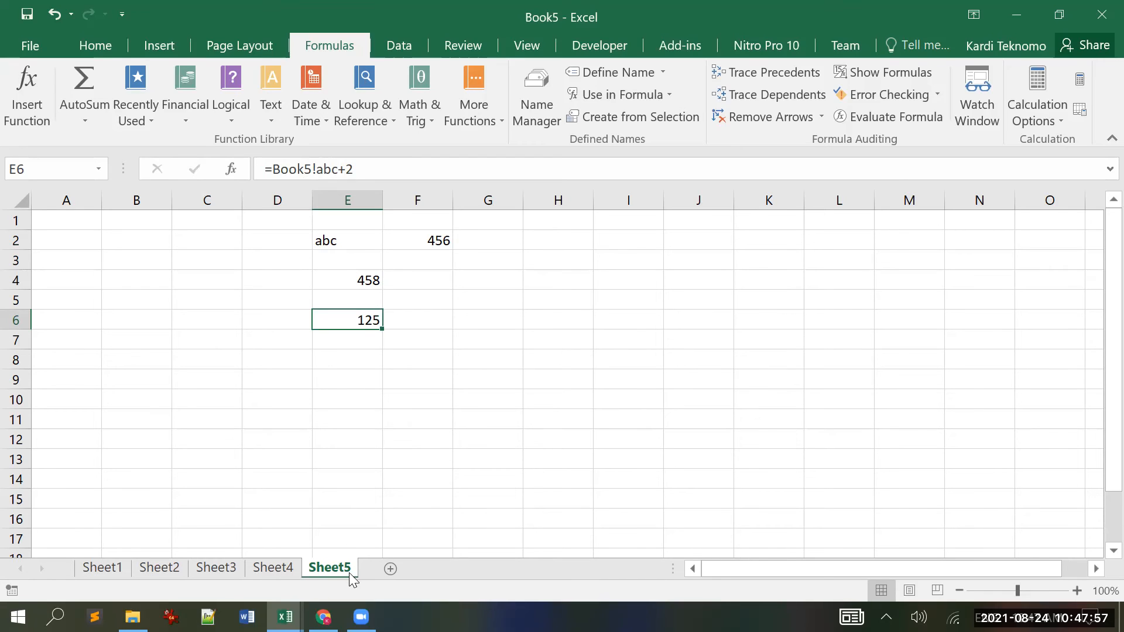
click(274, 570)
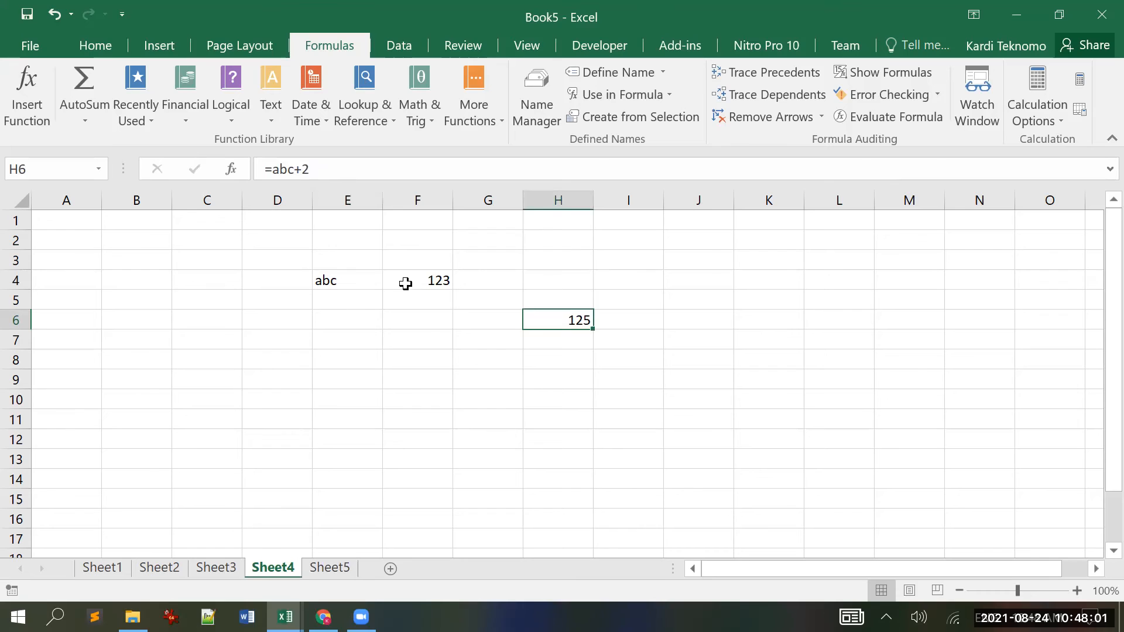
click(425, 282)
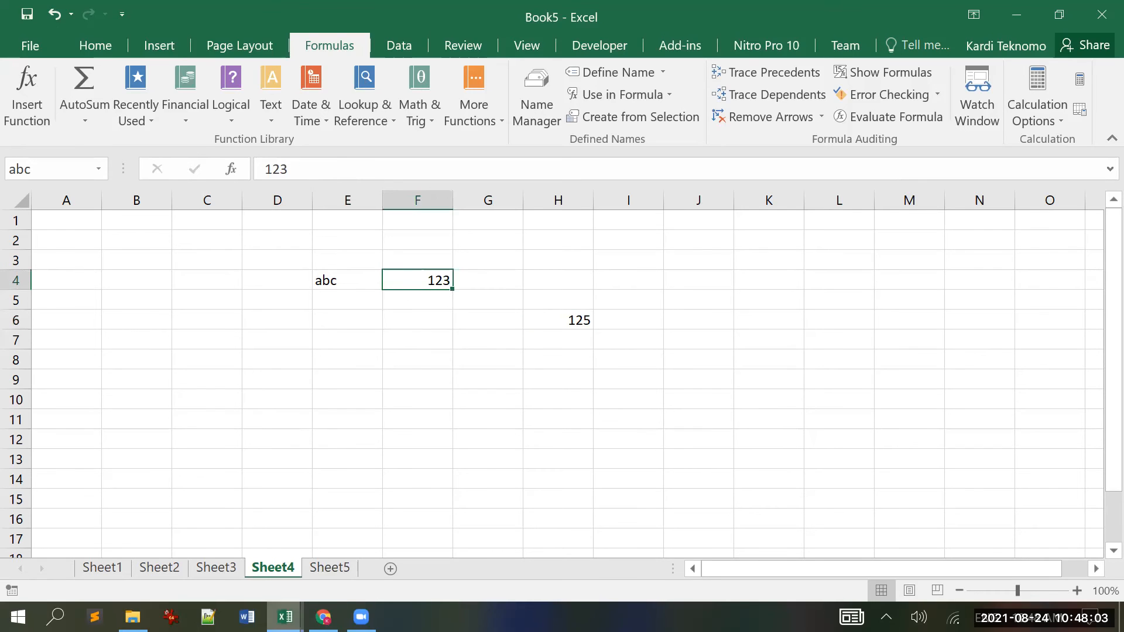
Step: Close the other open workbooks: Practice02, the Distances between Cities file and Practice04
click(285, 618)
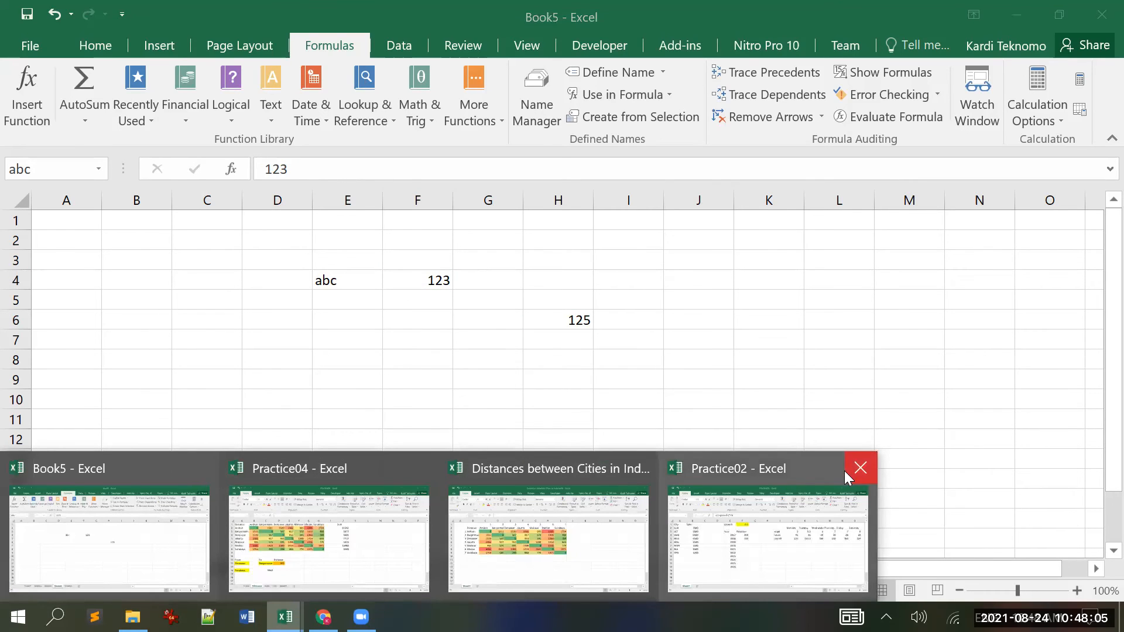
click(858, 468)
click(285, 617)
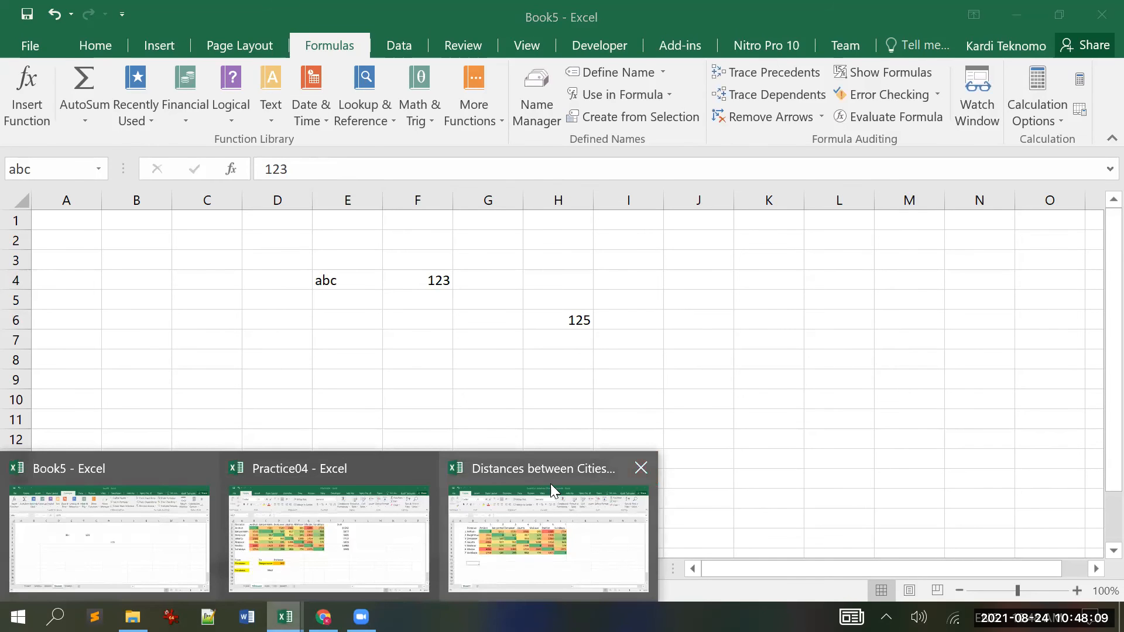
click(641, 469)
click(556, 351)
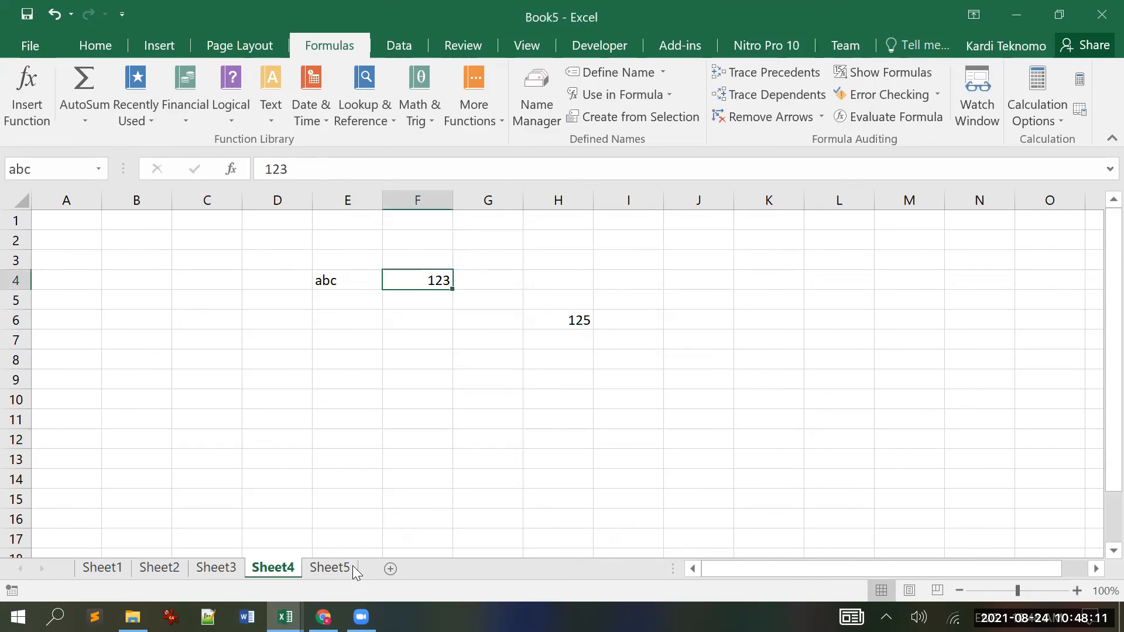
click(286, 617)
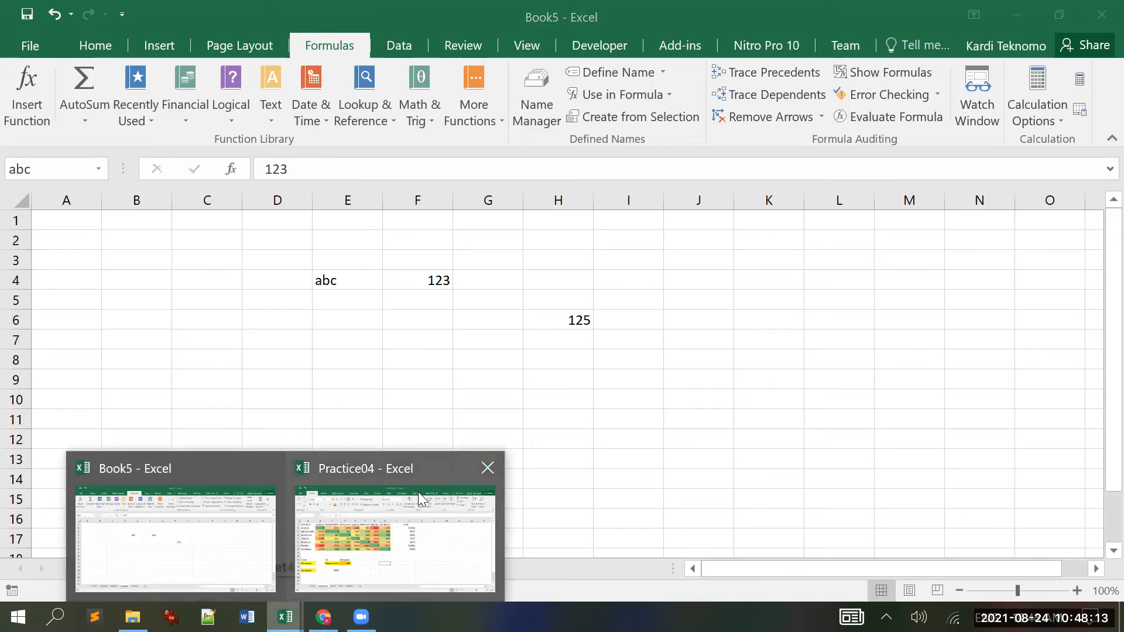
click(488, 468)
click(556, 351)
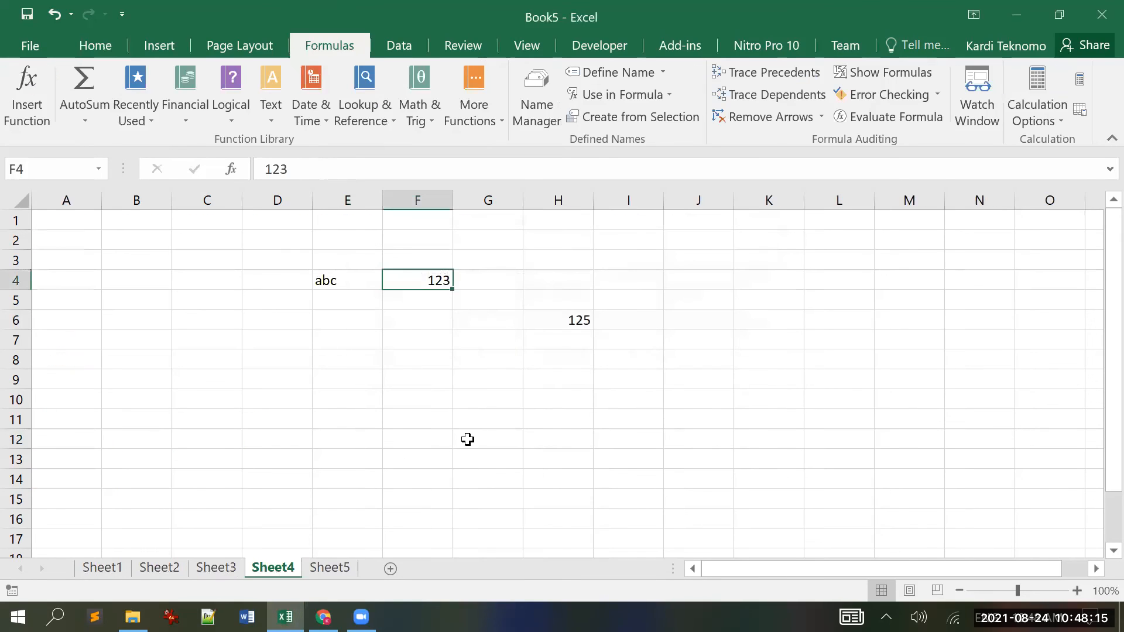
Step: Return to Sheet5, re-enter E6's formula as =Book5!abc+2, and reselect the cell to review it
click(345, 567)
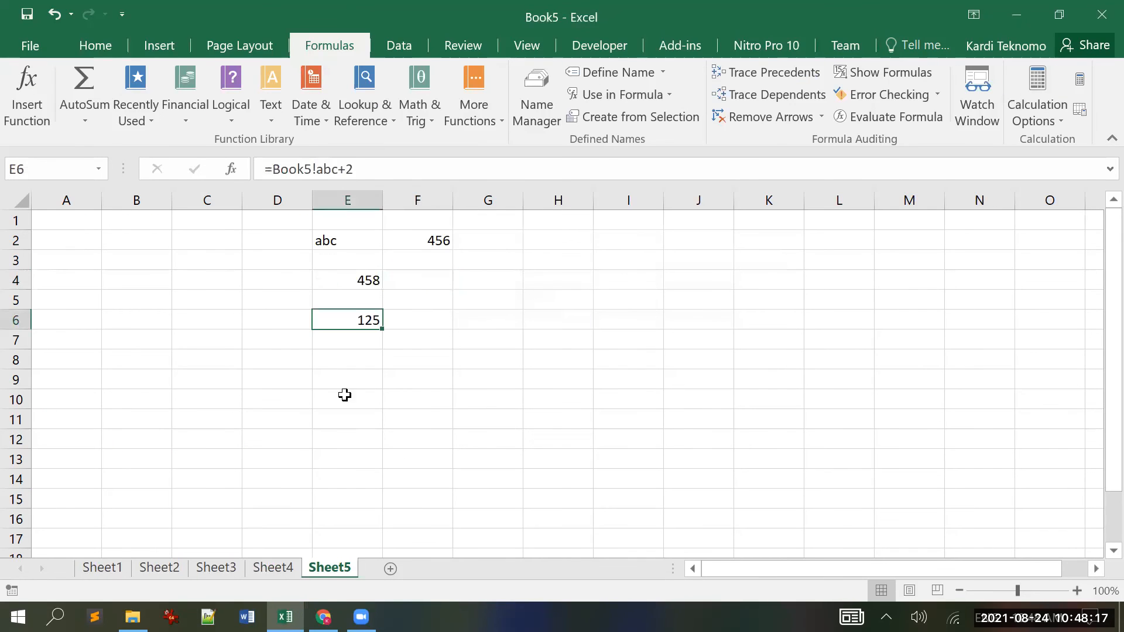
click(450, 167)
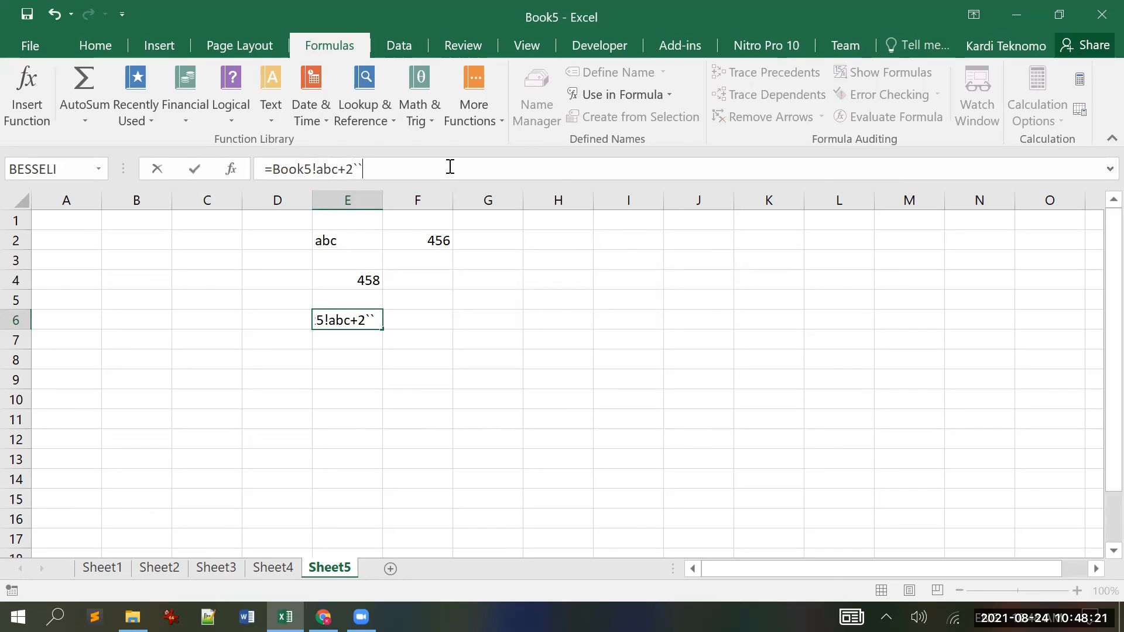
key(BackSpace)
text(2)
key(ctrl+Return)
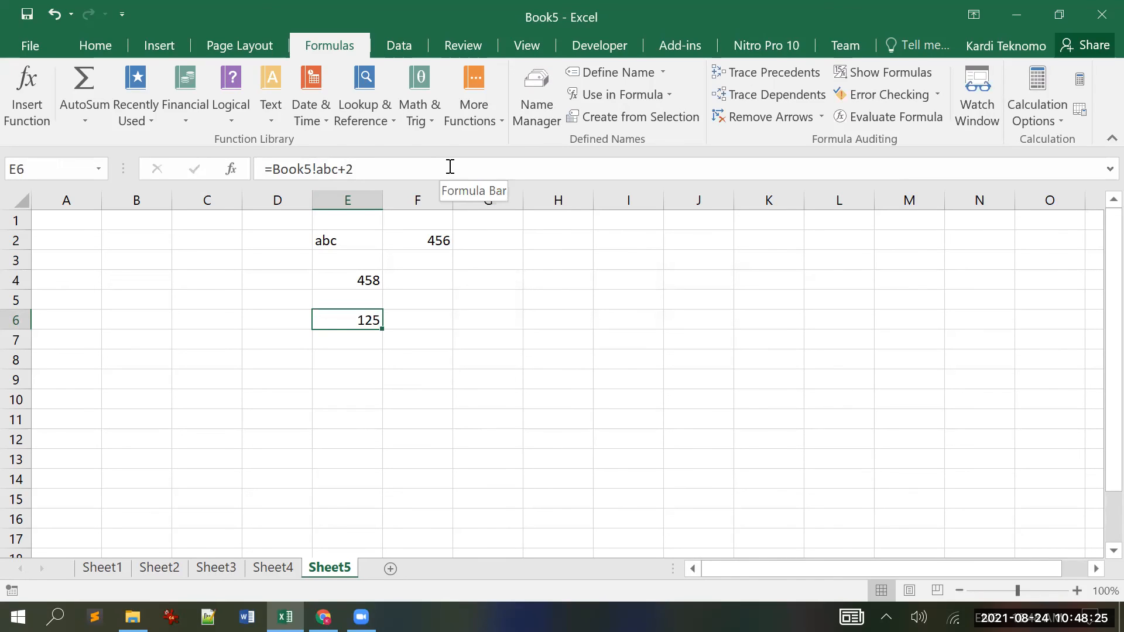
click(485, 344)
click(368, 316)
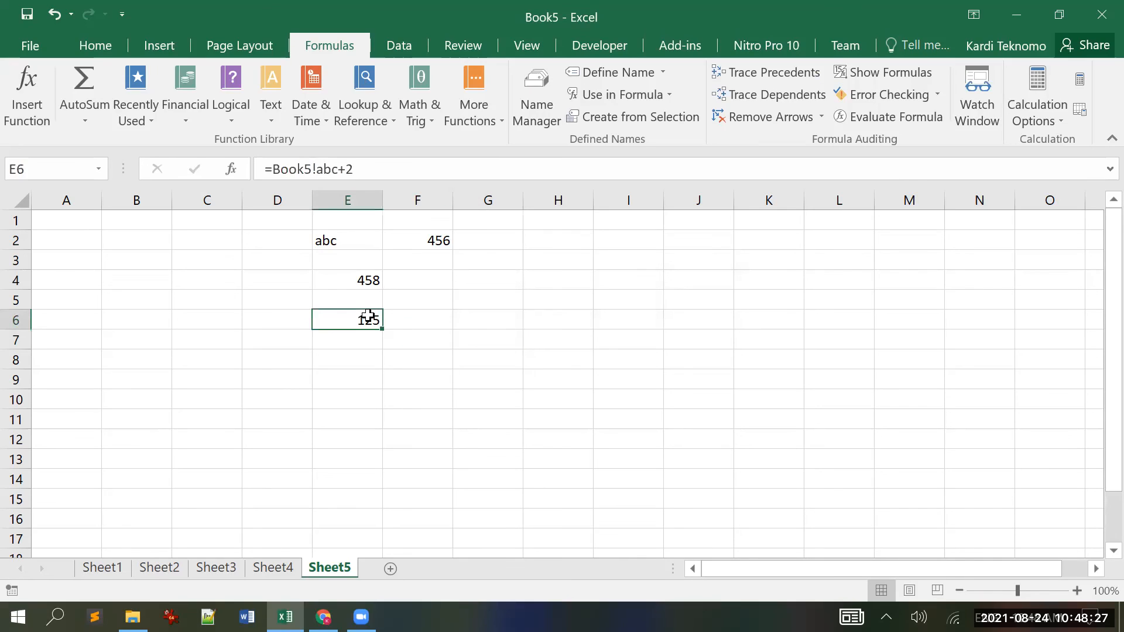